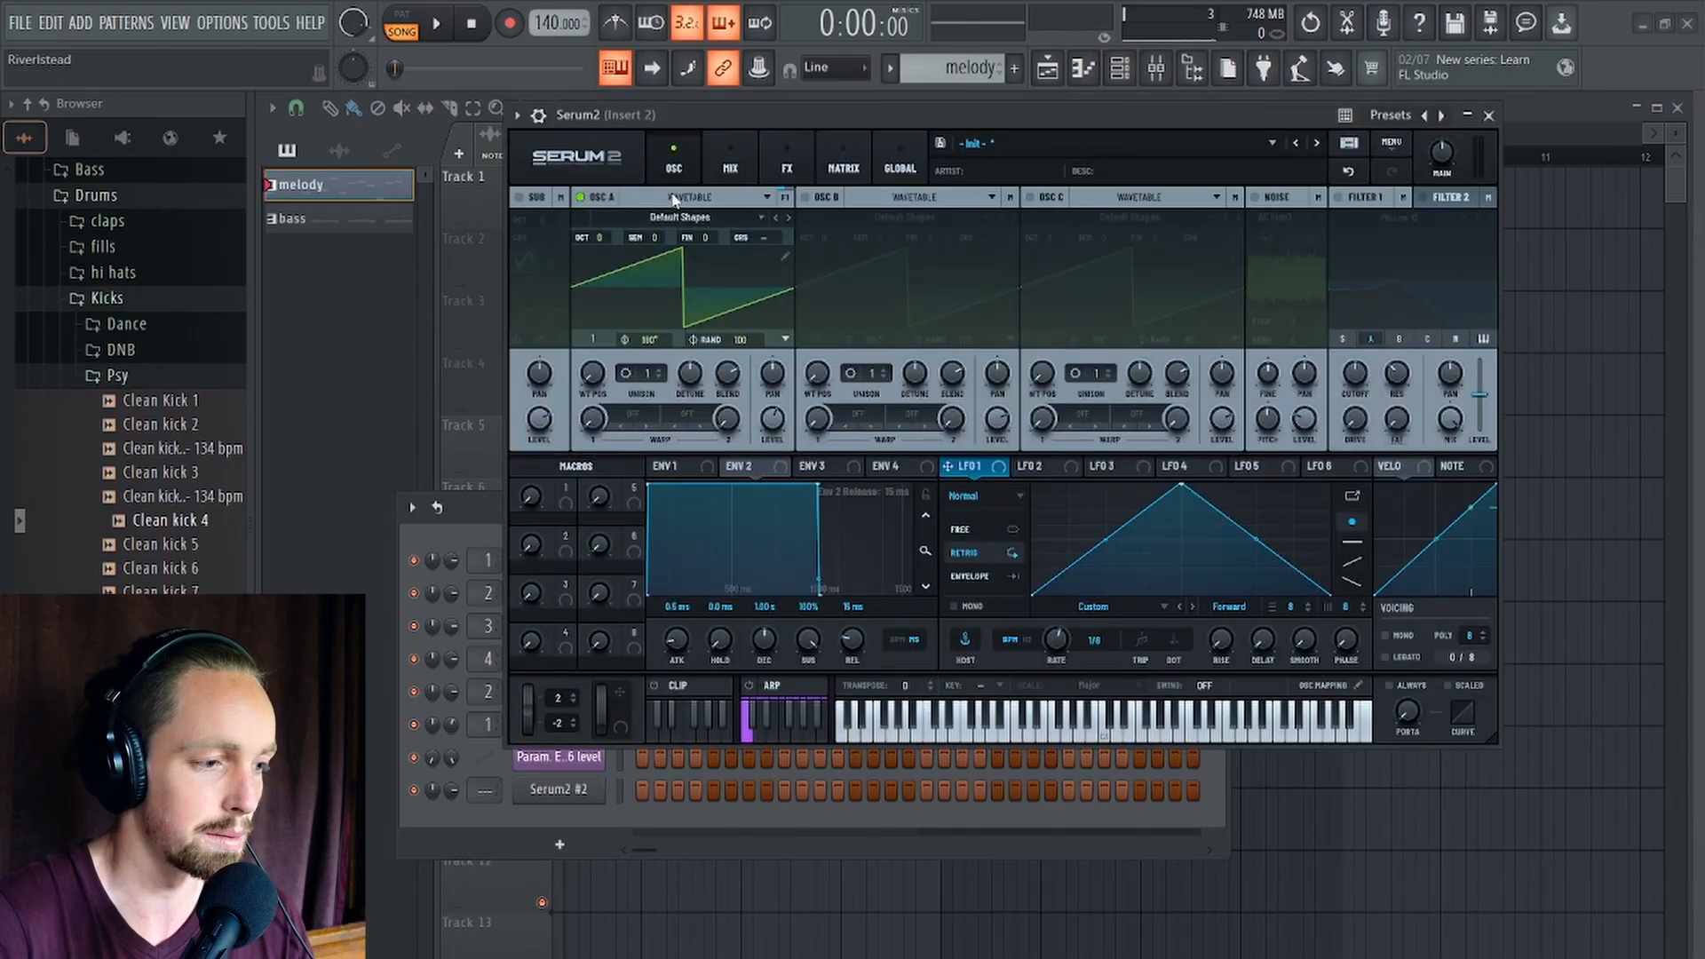
Lower oscillator A by one octave and enable Filter 1 with the MG Low 12 type.
left_click_drag(781, 159, 677, 157)
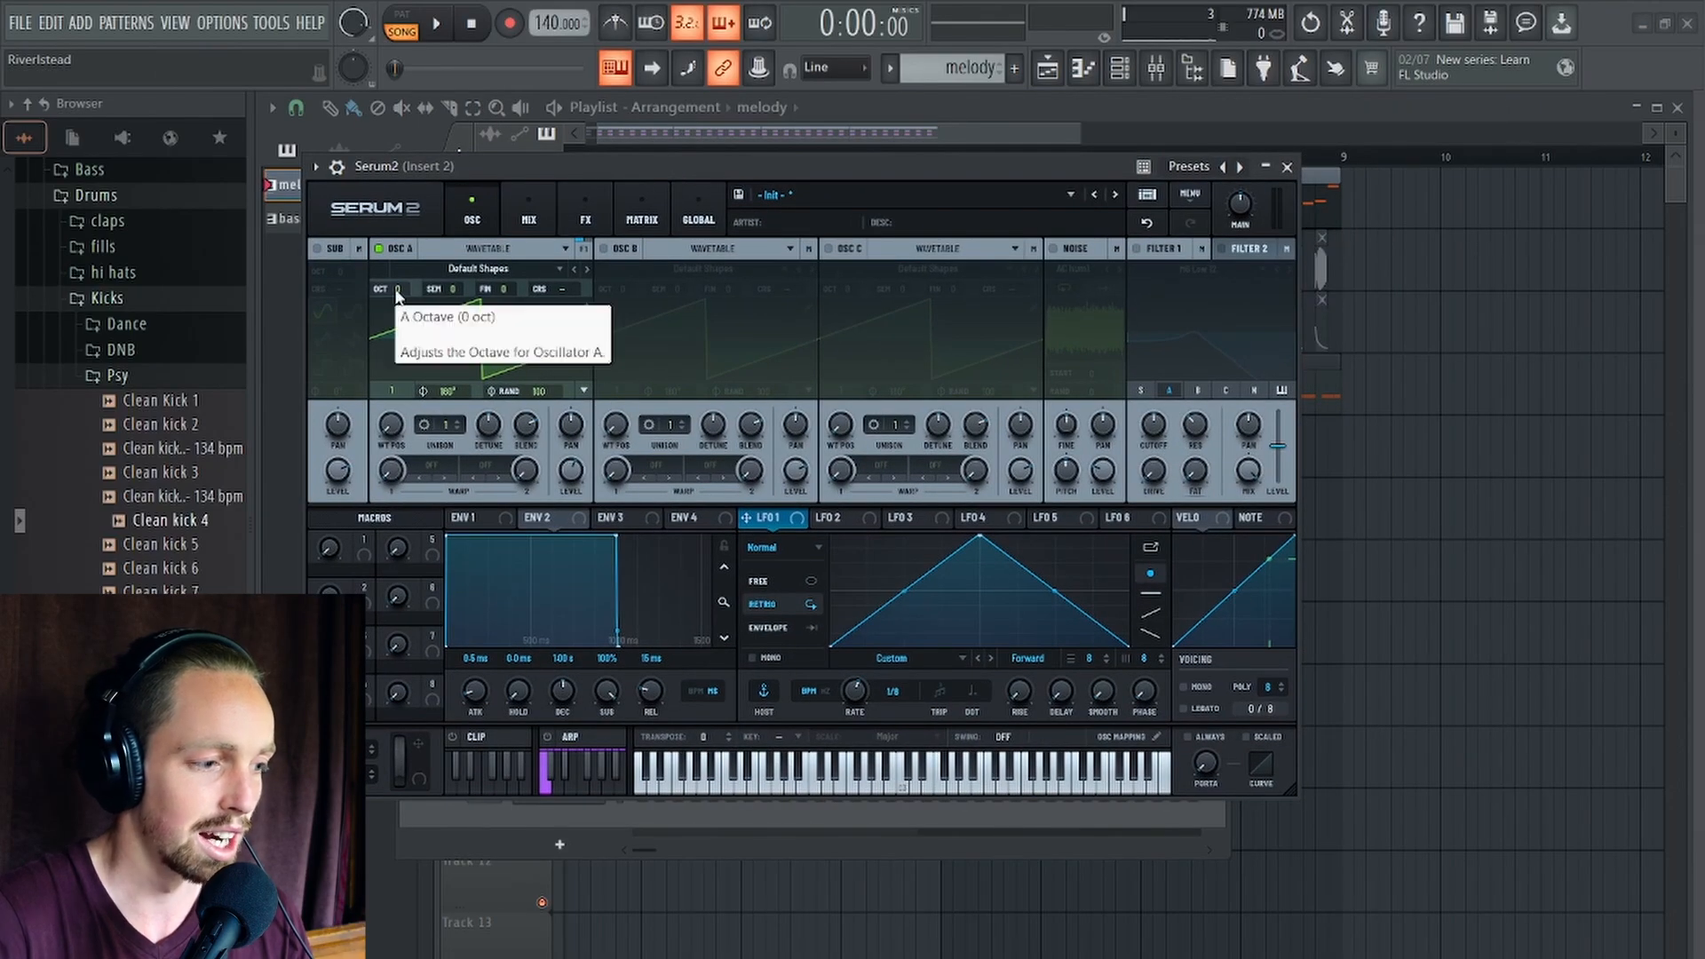
left_click_drag(396, 289, 396, 305)
left_click(1136, 250)
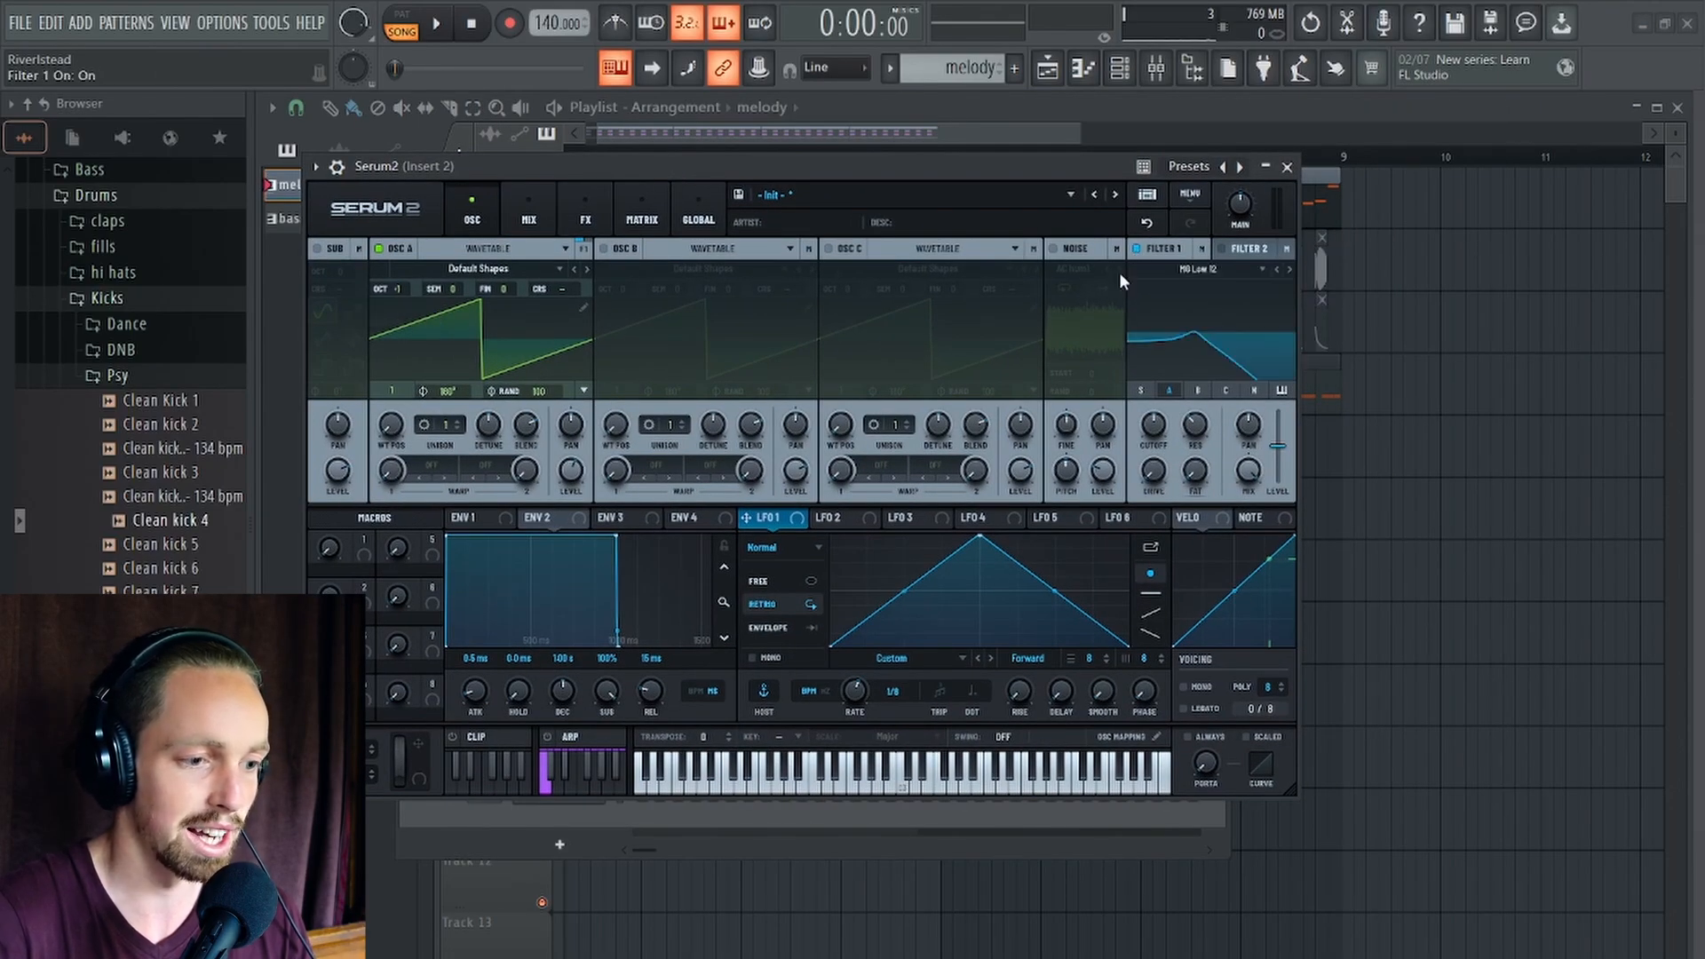
Shape Env 2 with about 296 ms decay, 50% sustain and 97 ms release, and assign it to oscillator A's level.
left_click_drag(615, 538, 519, 572)
left_click_drag(528, 518, 564, 433)
left_click_drag(516, 571, 496, 568)
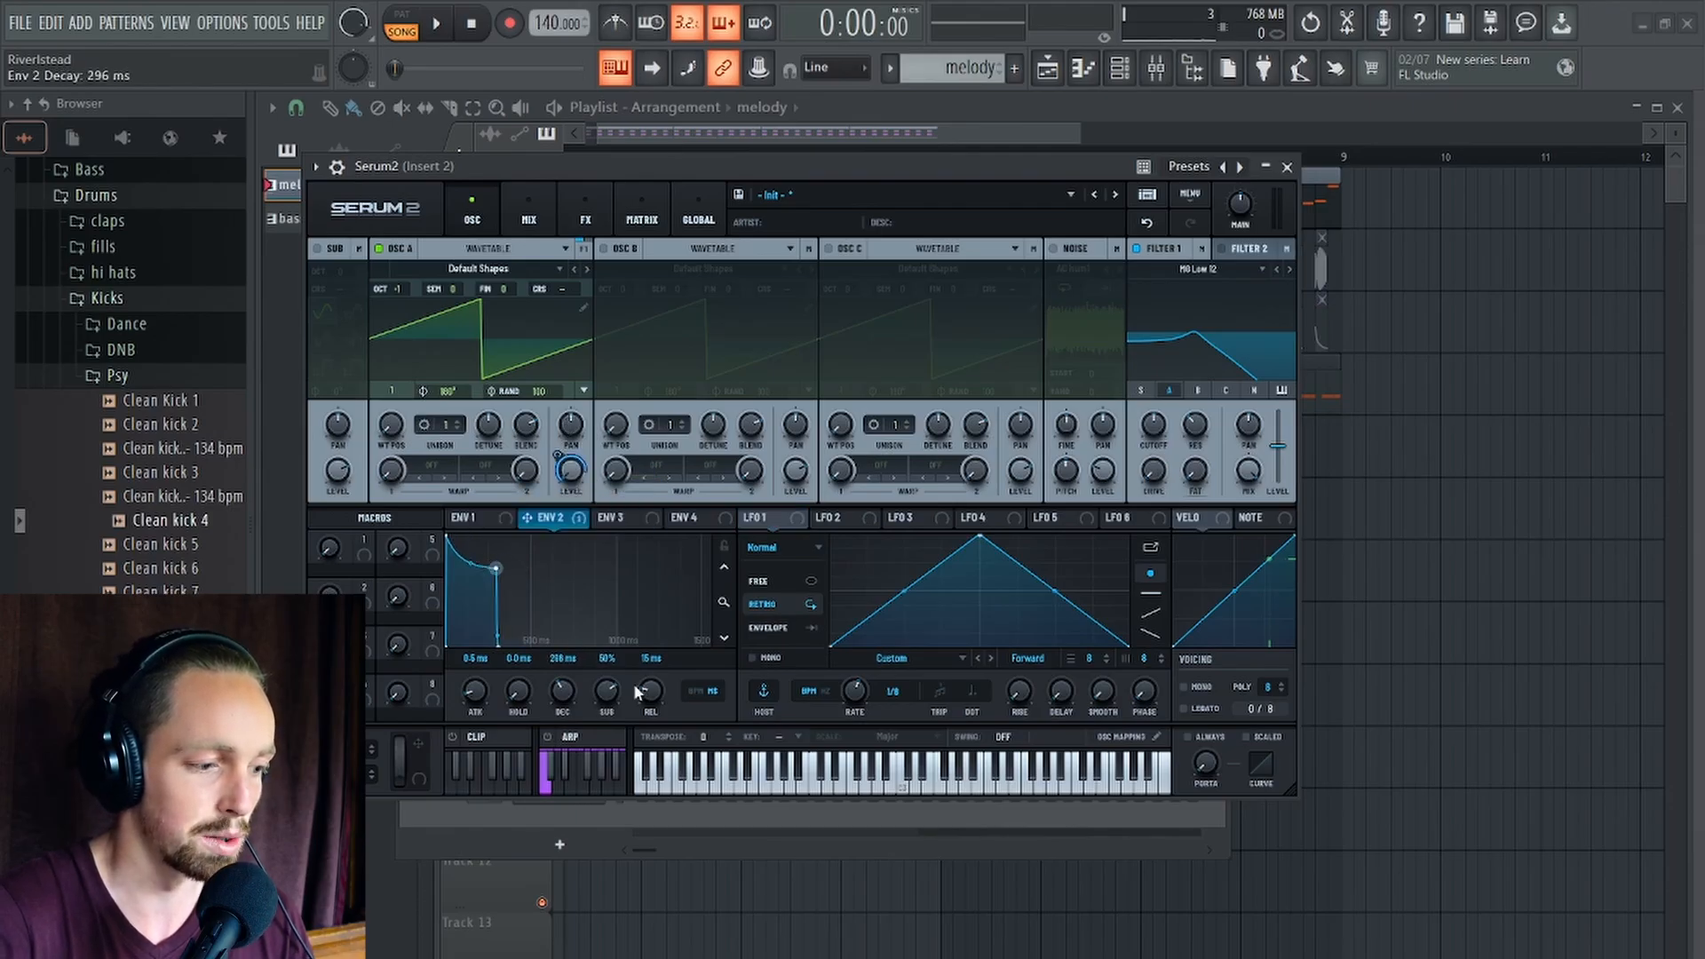
left_click_drag(649, 700, 632, 659)
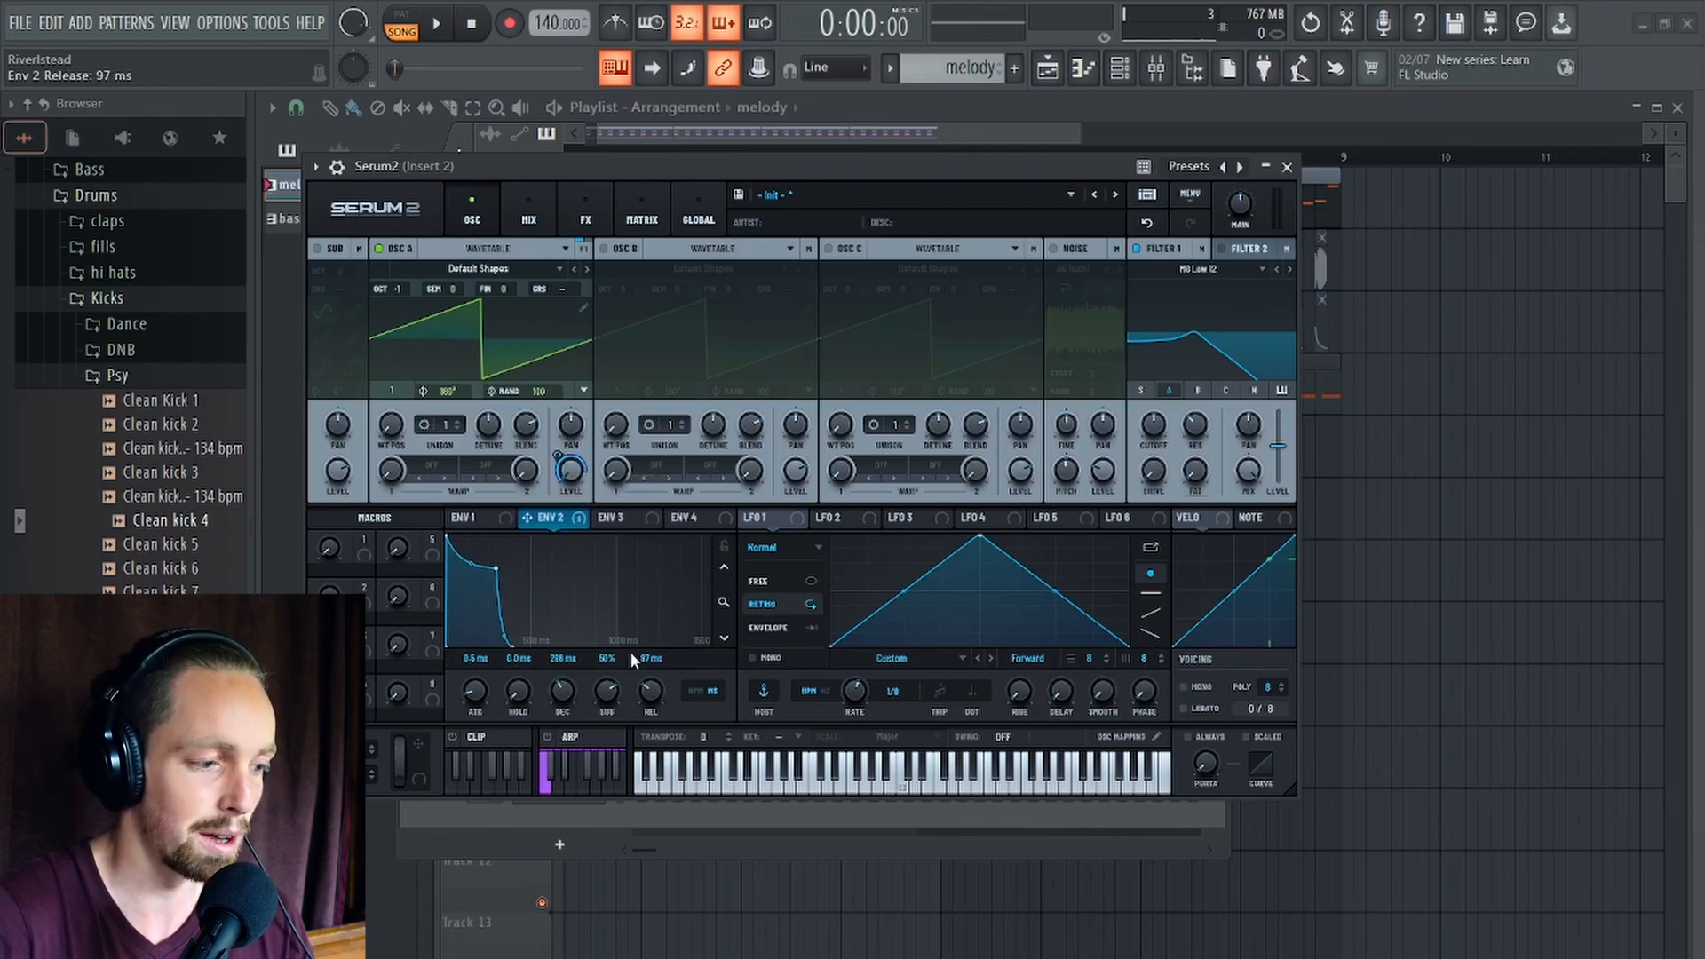
Set Env 1's decay to about 162 ms and sustain to -25.8 dB, assign it to Filter 1's cutoff, and audition the pluck.
left_click(493, 523)
left_click_drag(611, 538, 465, 621)
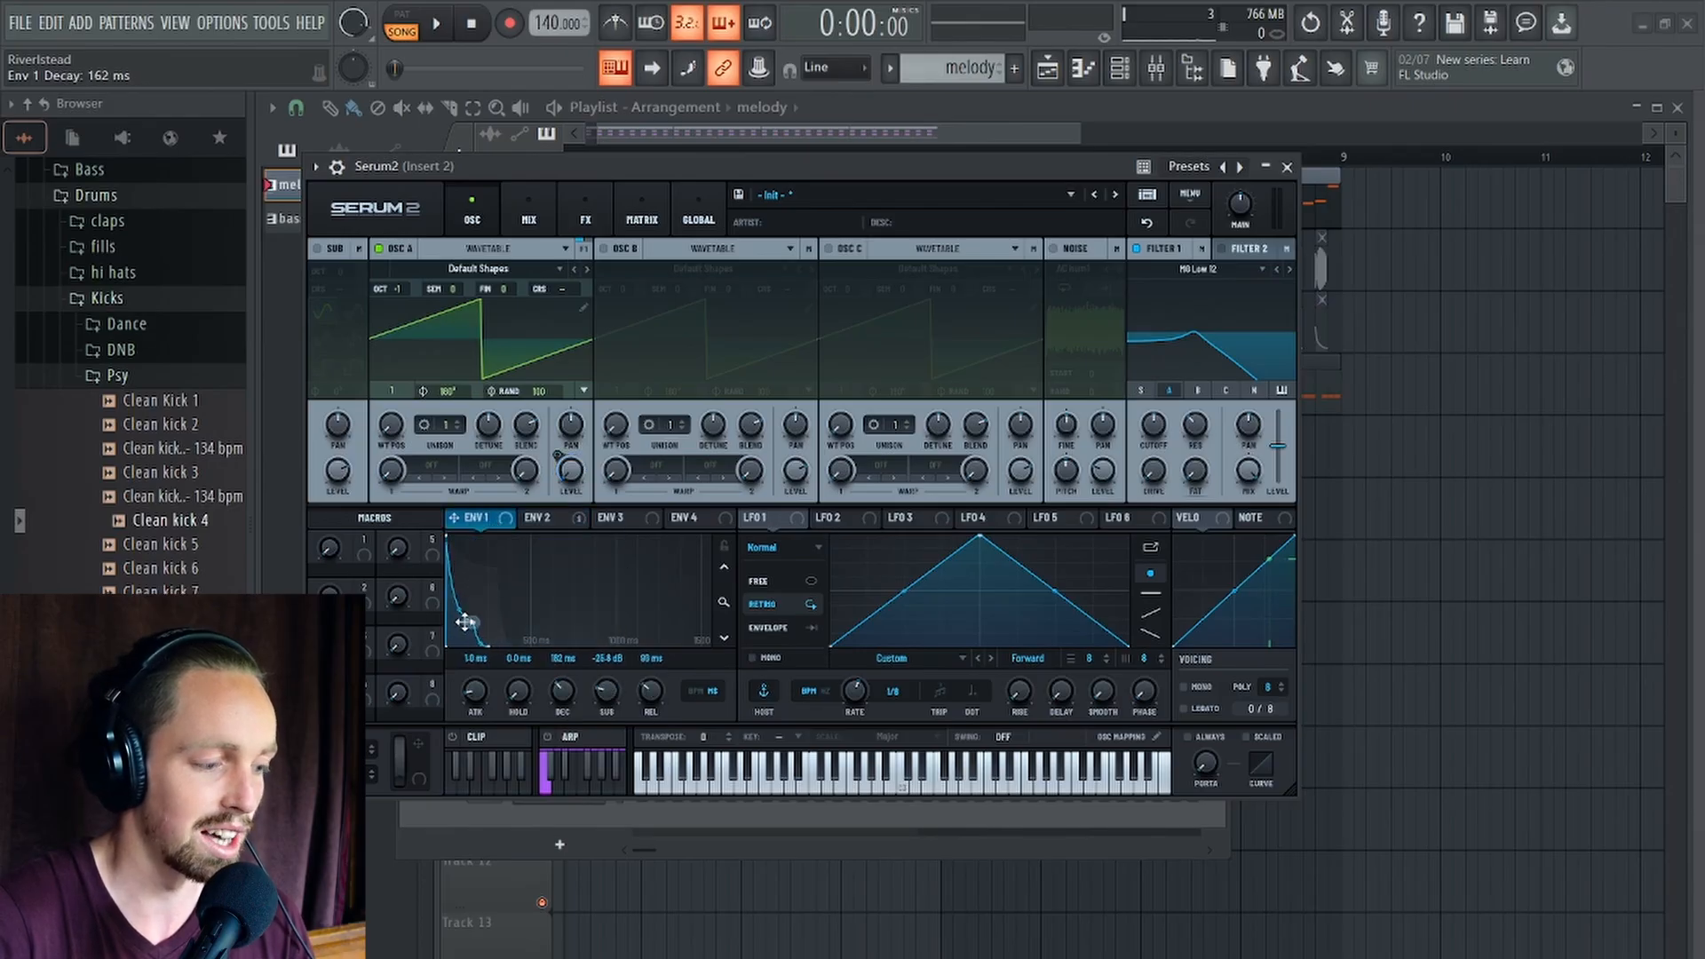
left_click_drag(476, 519, 1153, 428)
left_click_drag(743, 168, 830, 109)
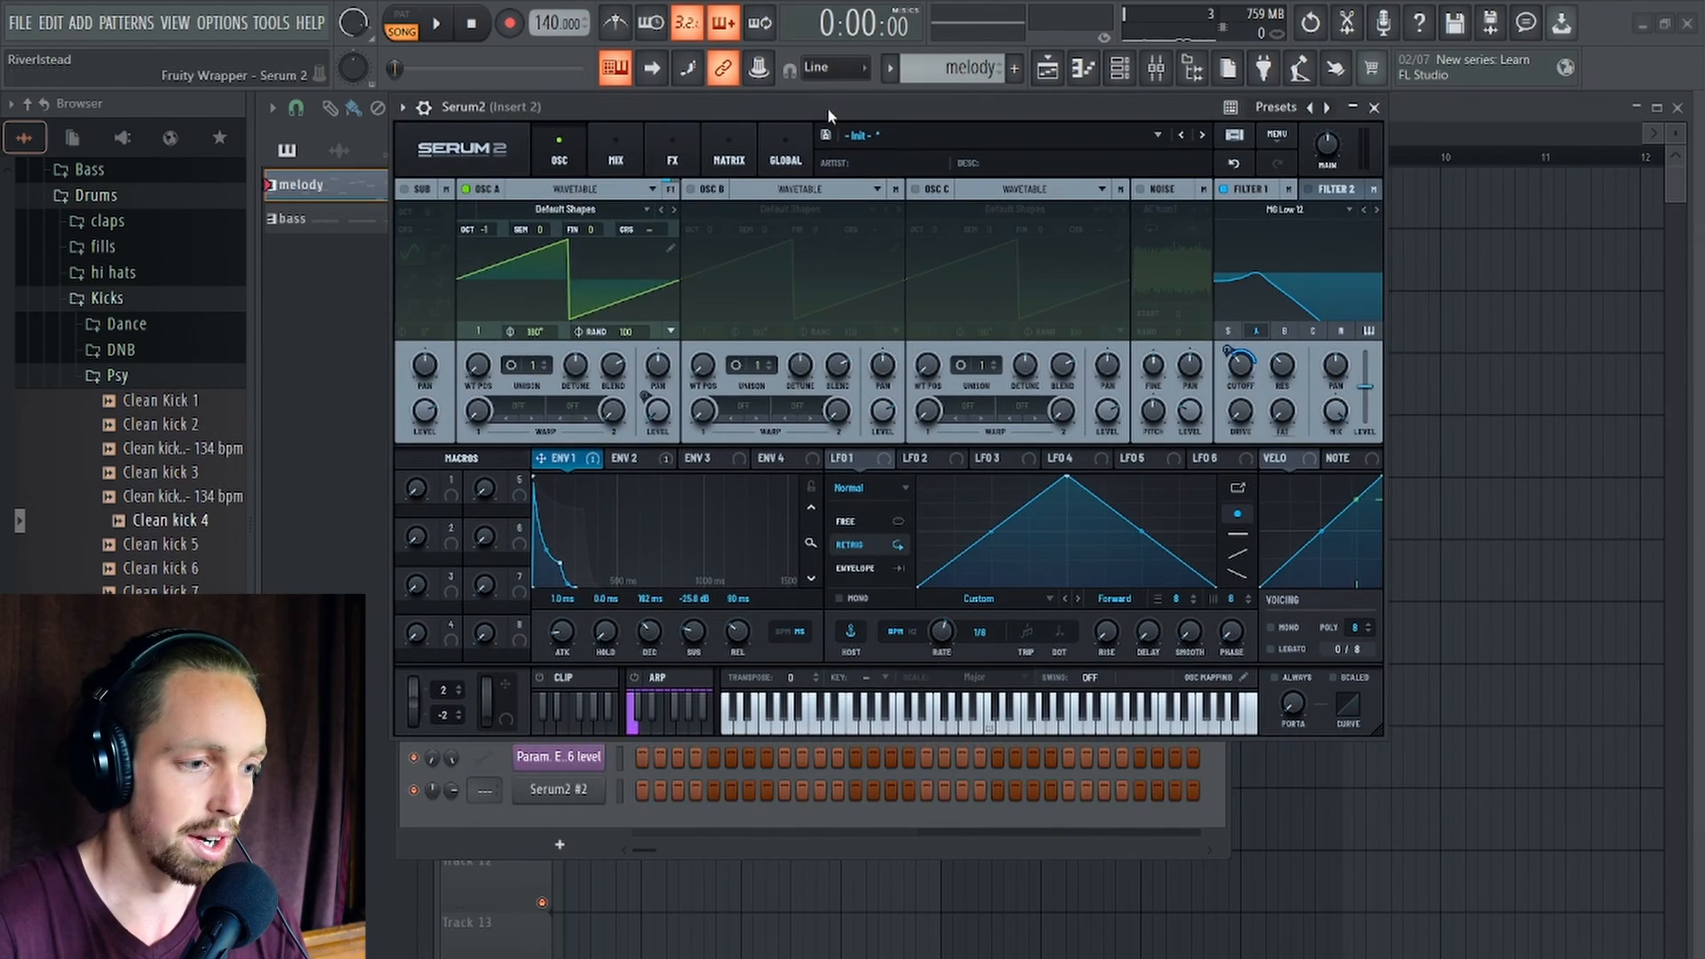
key("space")
key("space")
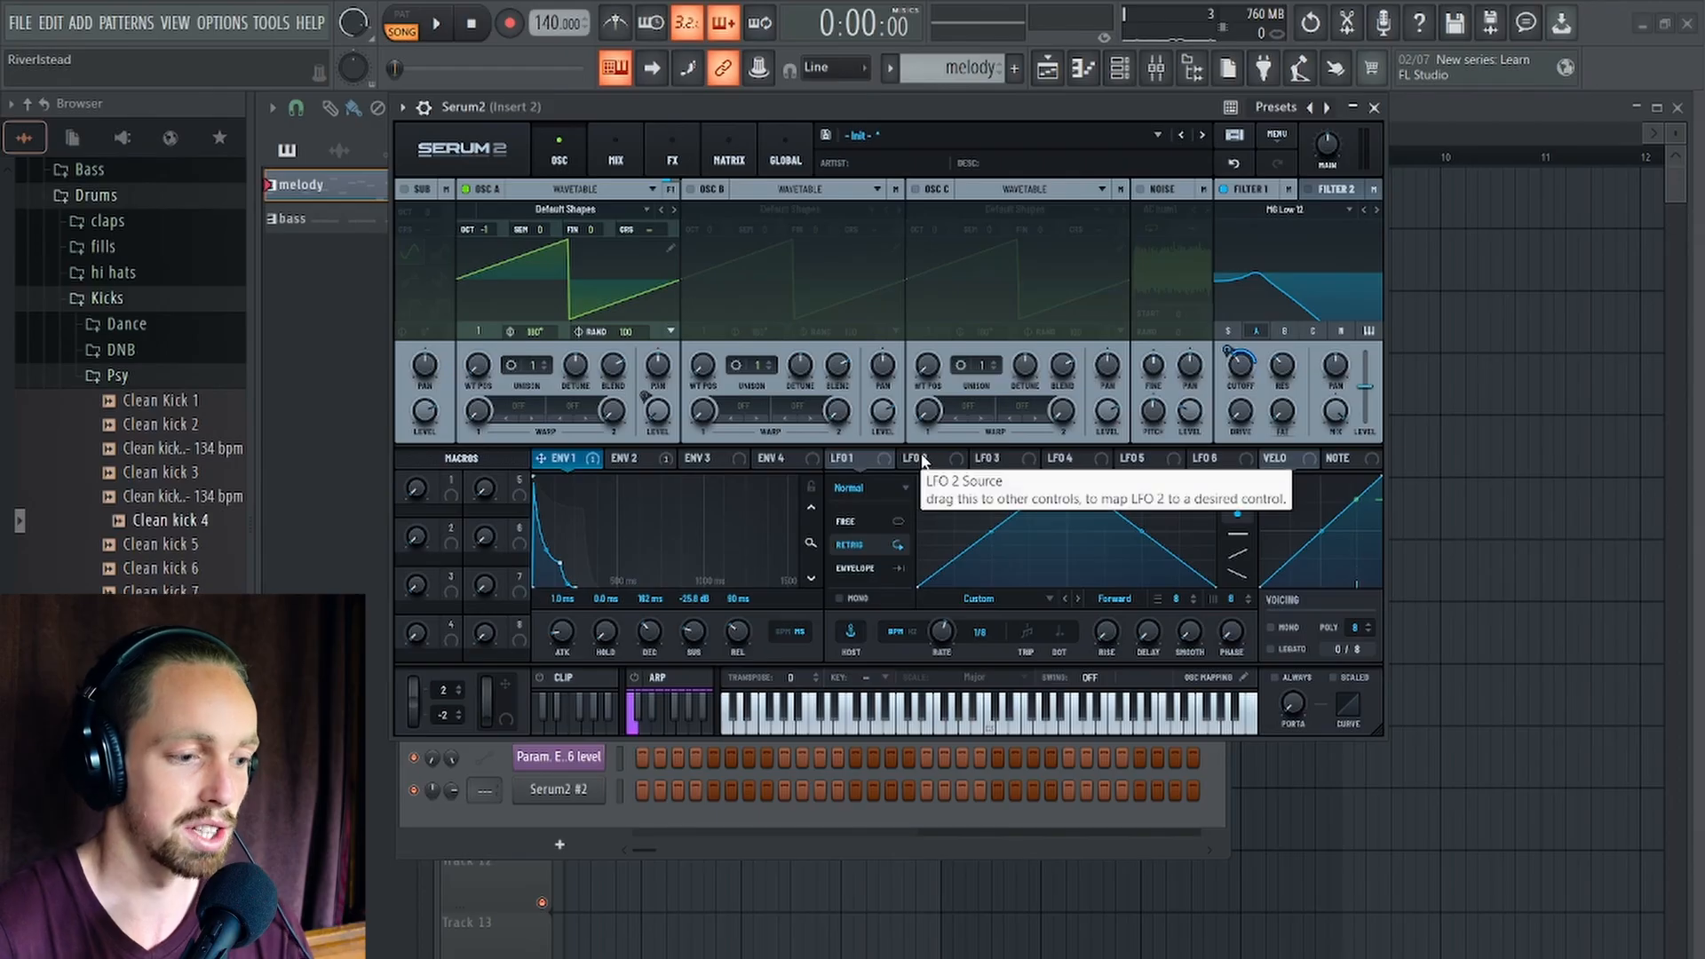
Assign Macro 1 to Env 1's sustain, release (32%) and decay, and try out the macro during playback, returning it to 0.
mouse_move(990, 107)
left_mouse_down()
mouse_move(982, 62)
mouse_move(982, 78)
left_mouse_up()
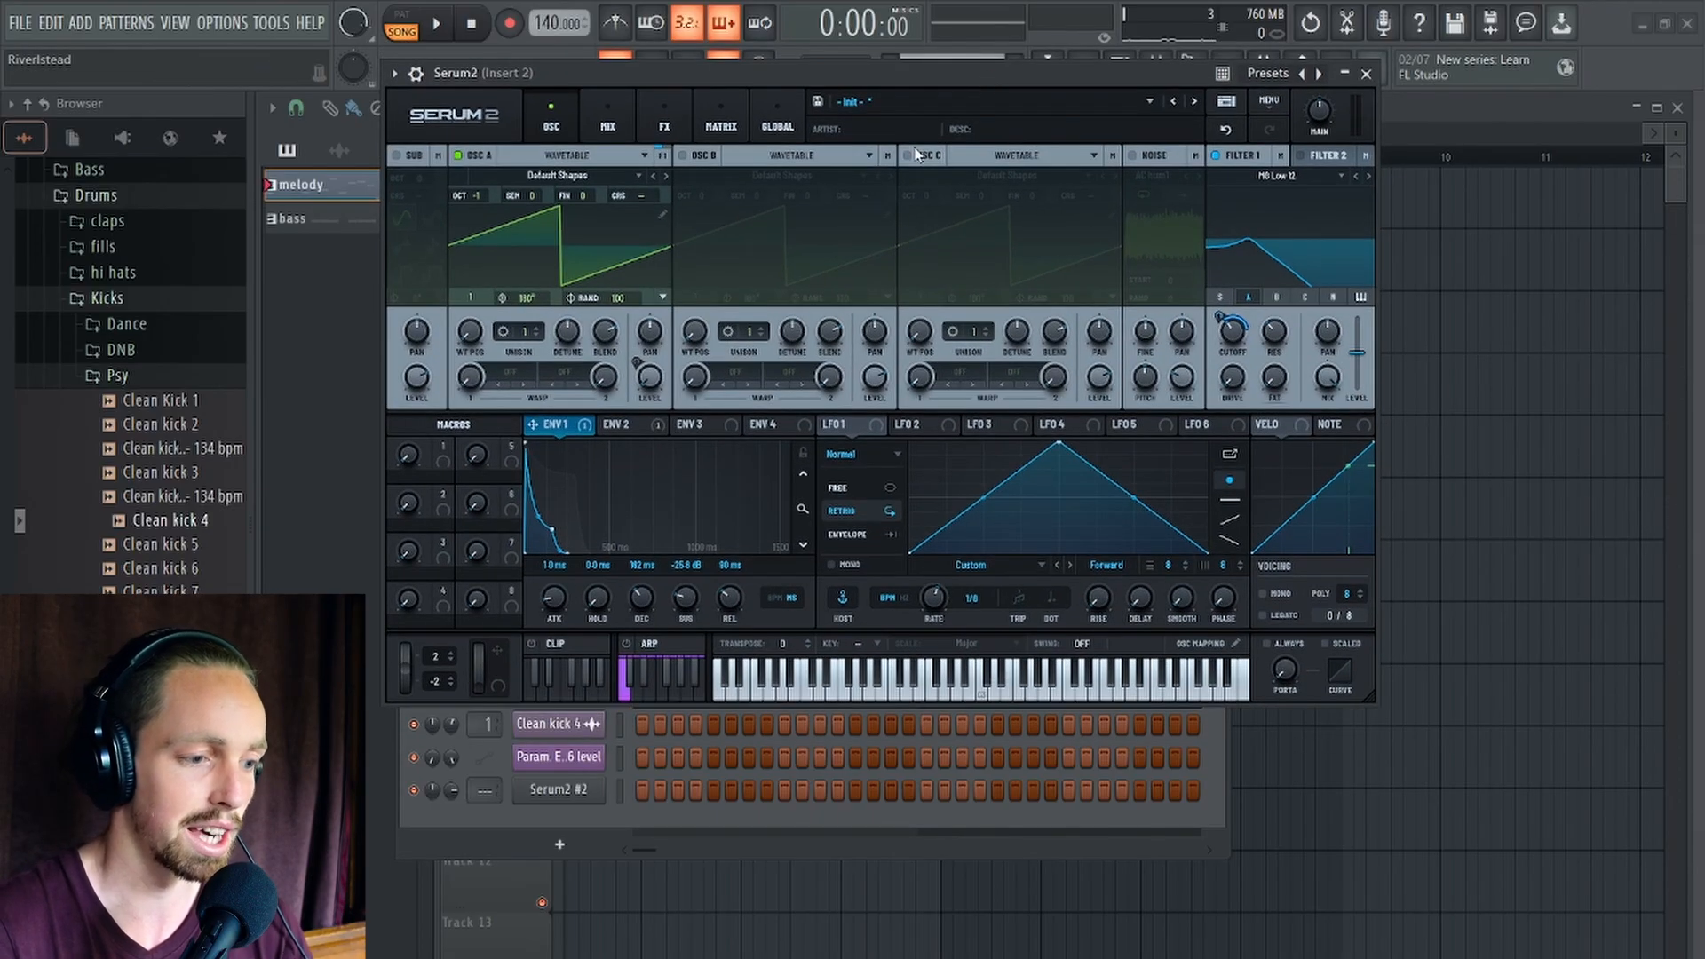
left_click_drag(909, 72, 946, 108)
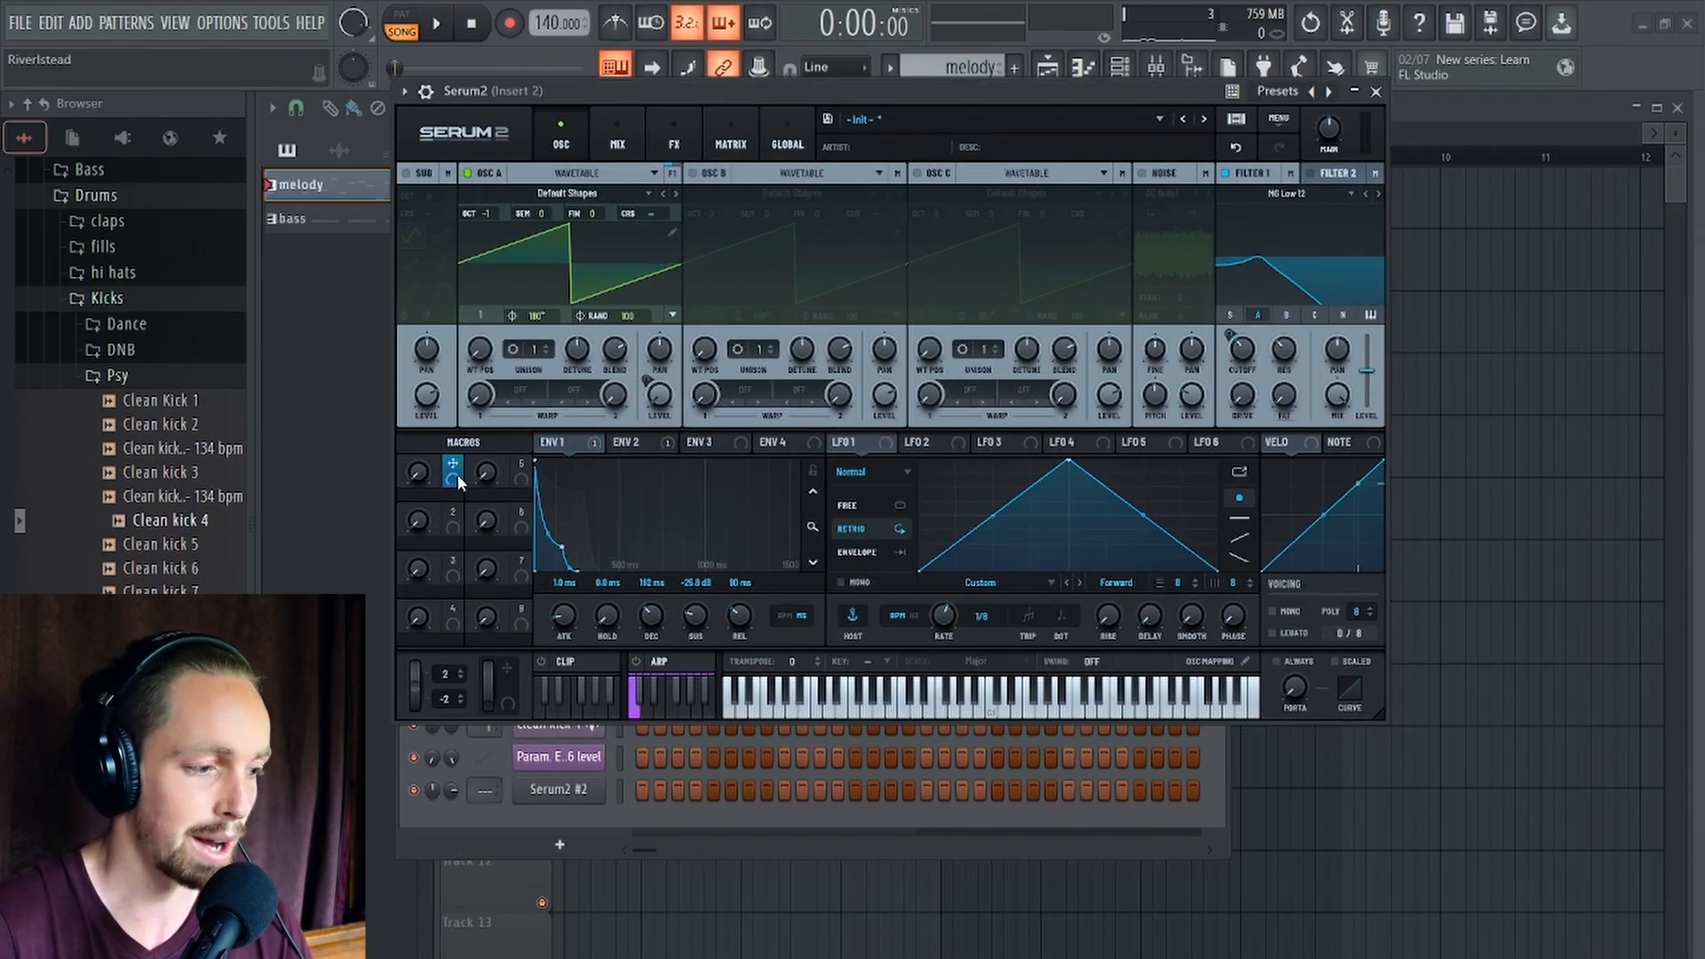
left_click_drag(454, 471, 695, 618)
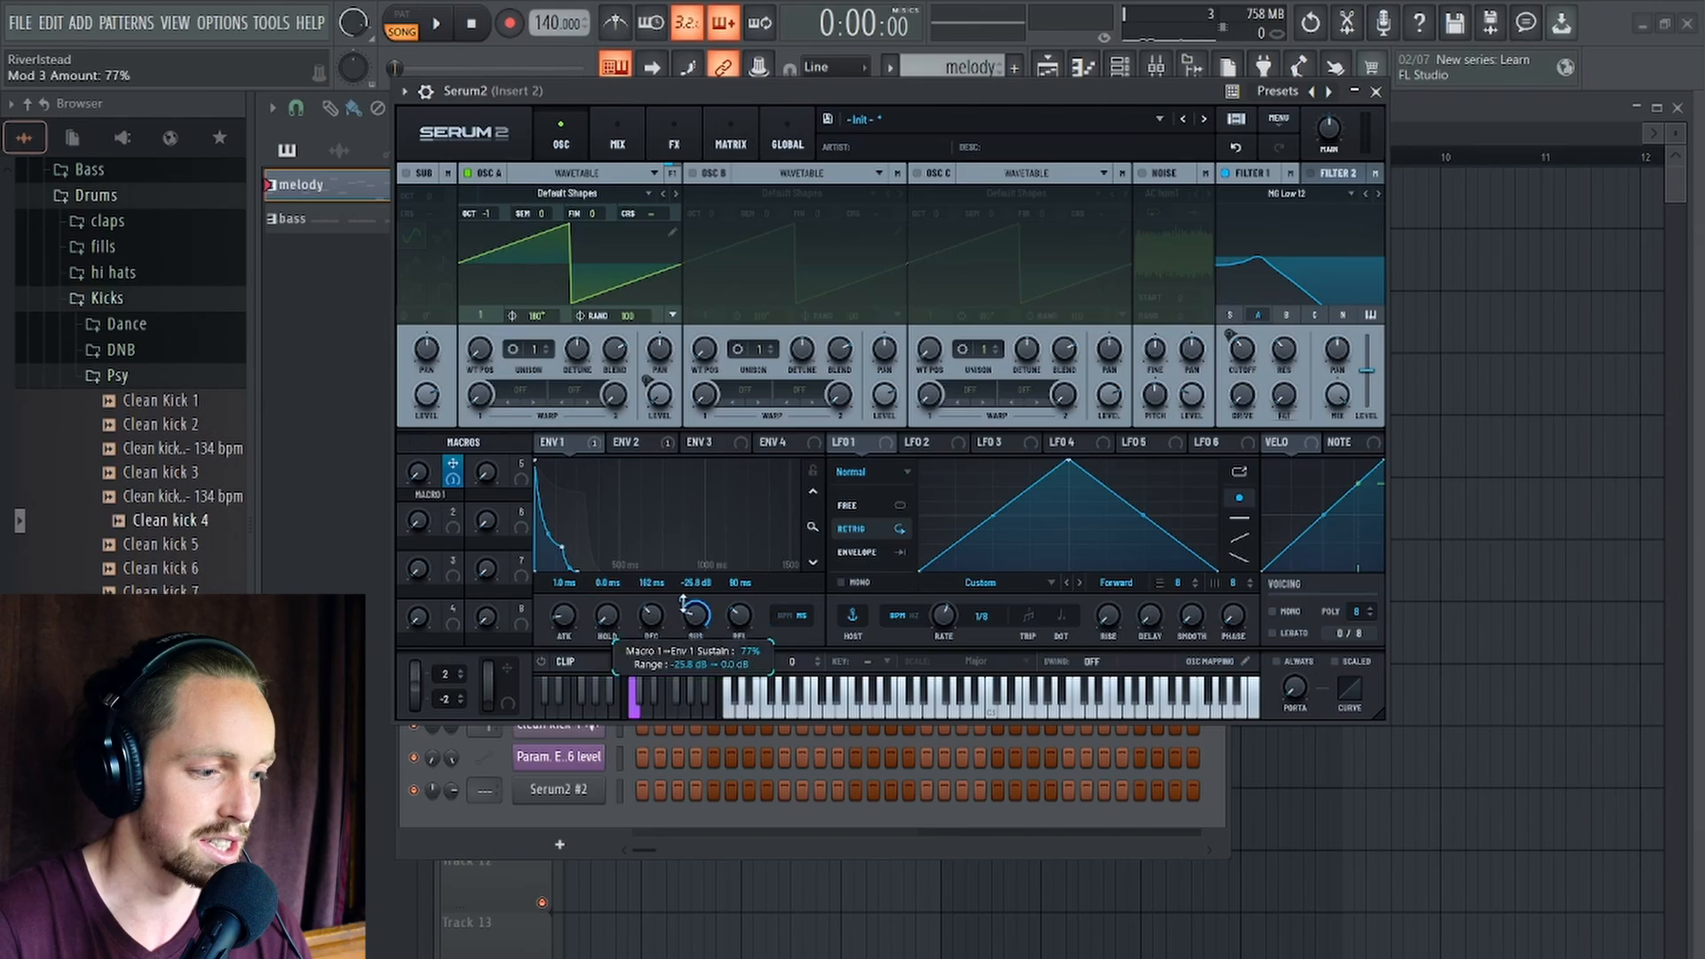
left_click_drag(453, 471, 728, 631)
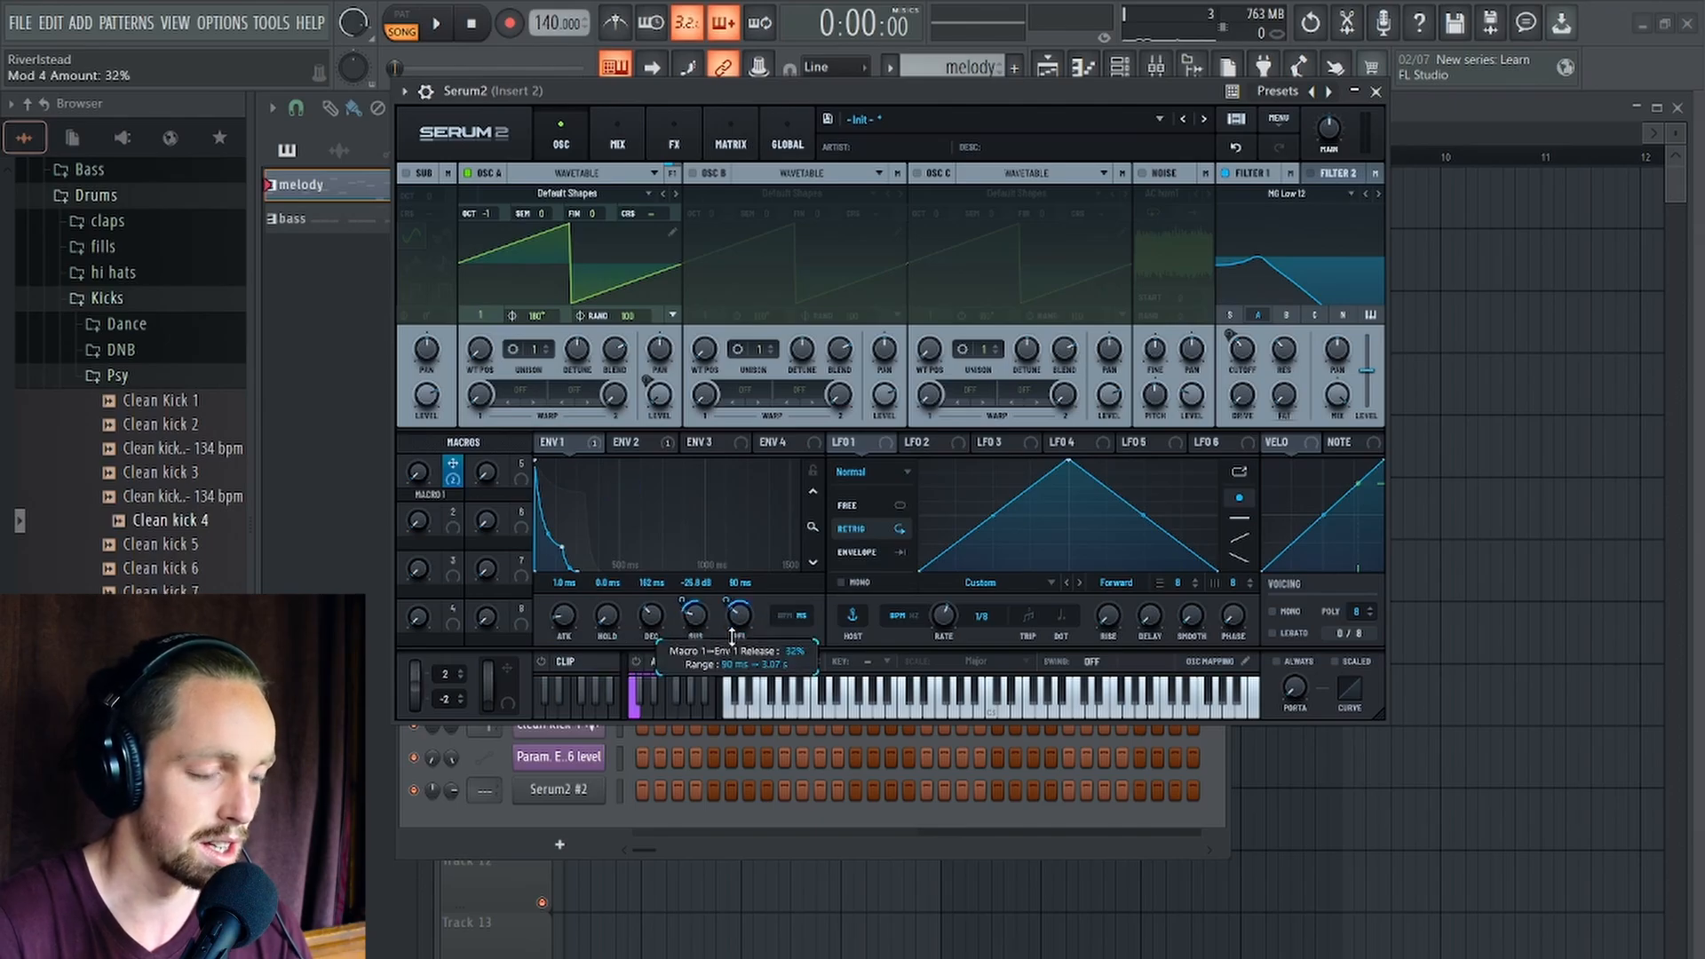
left_click_drag(453, 475, 648, 614)
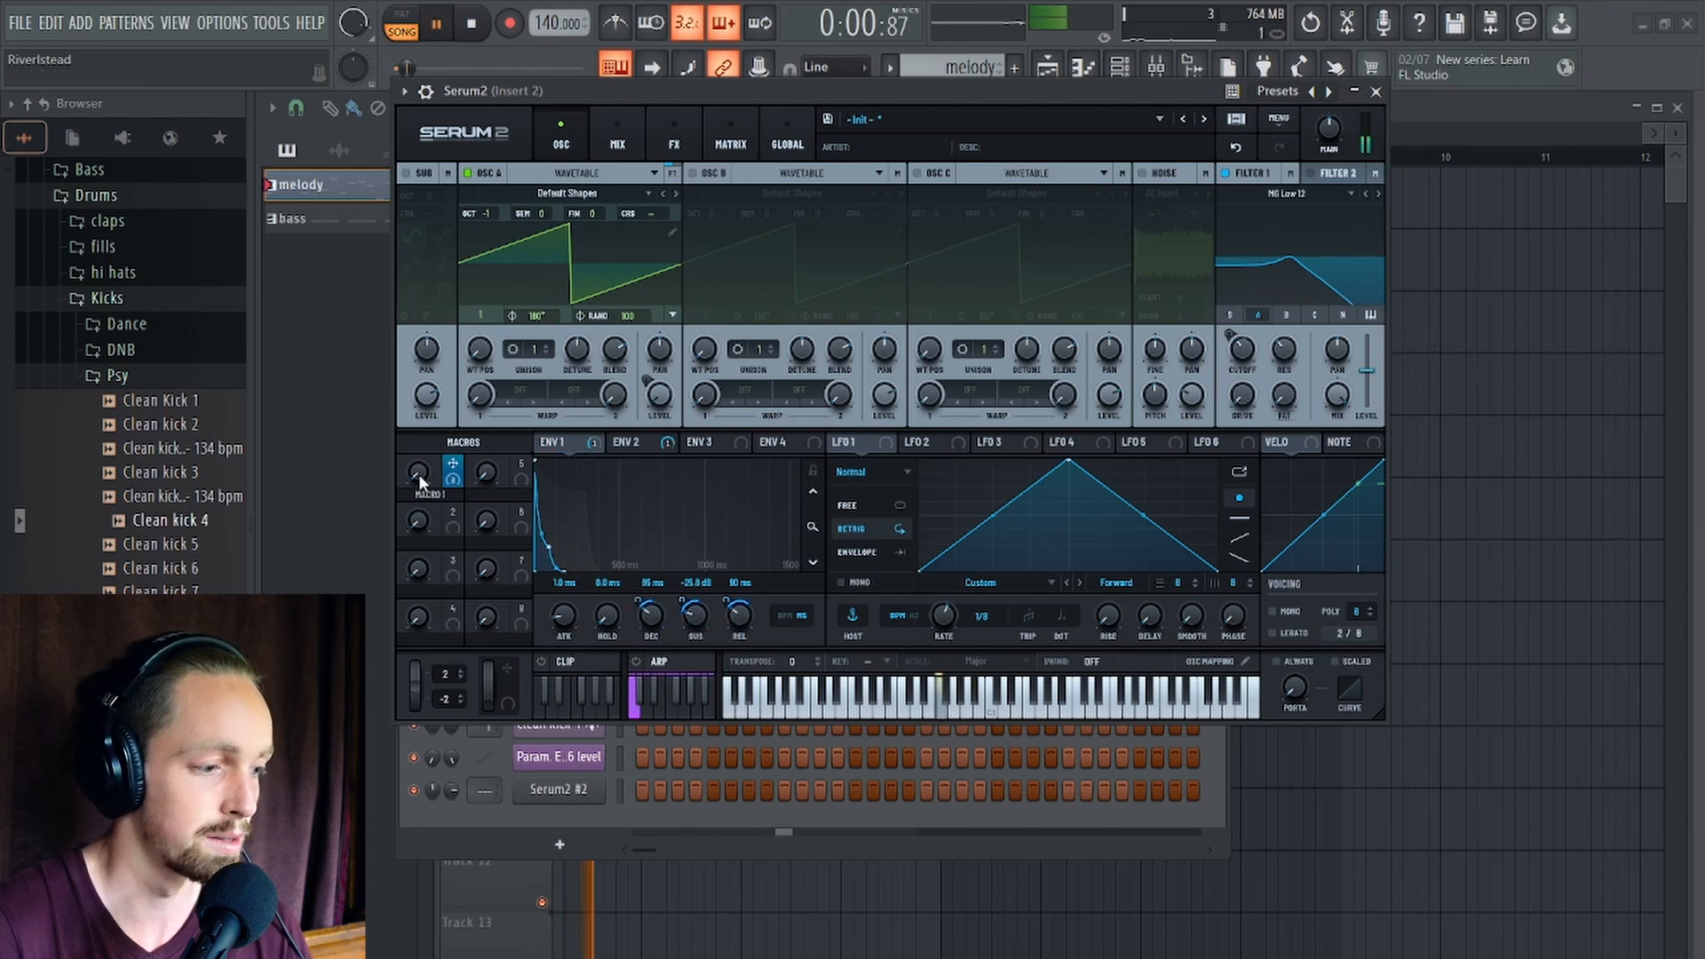
mouse_move(418, 472)
left_mouse_down()
mouse_move(447, 263)
mouse_move(446, 480)
left_mouse_up()
key("space")
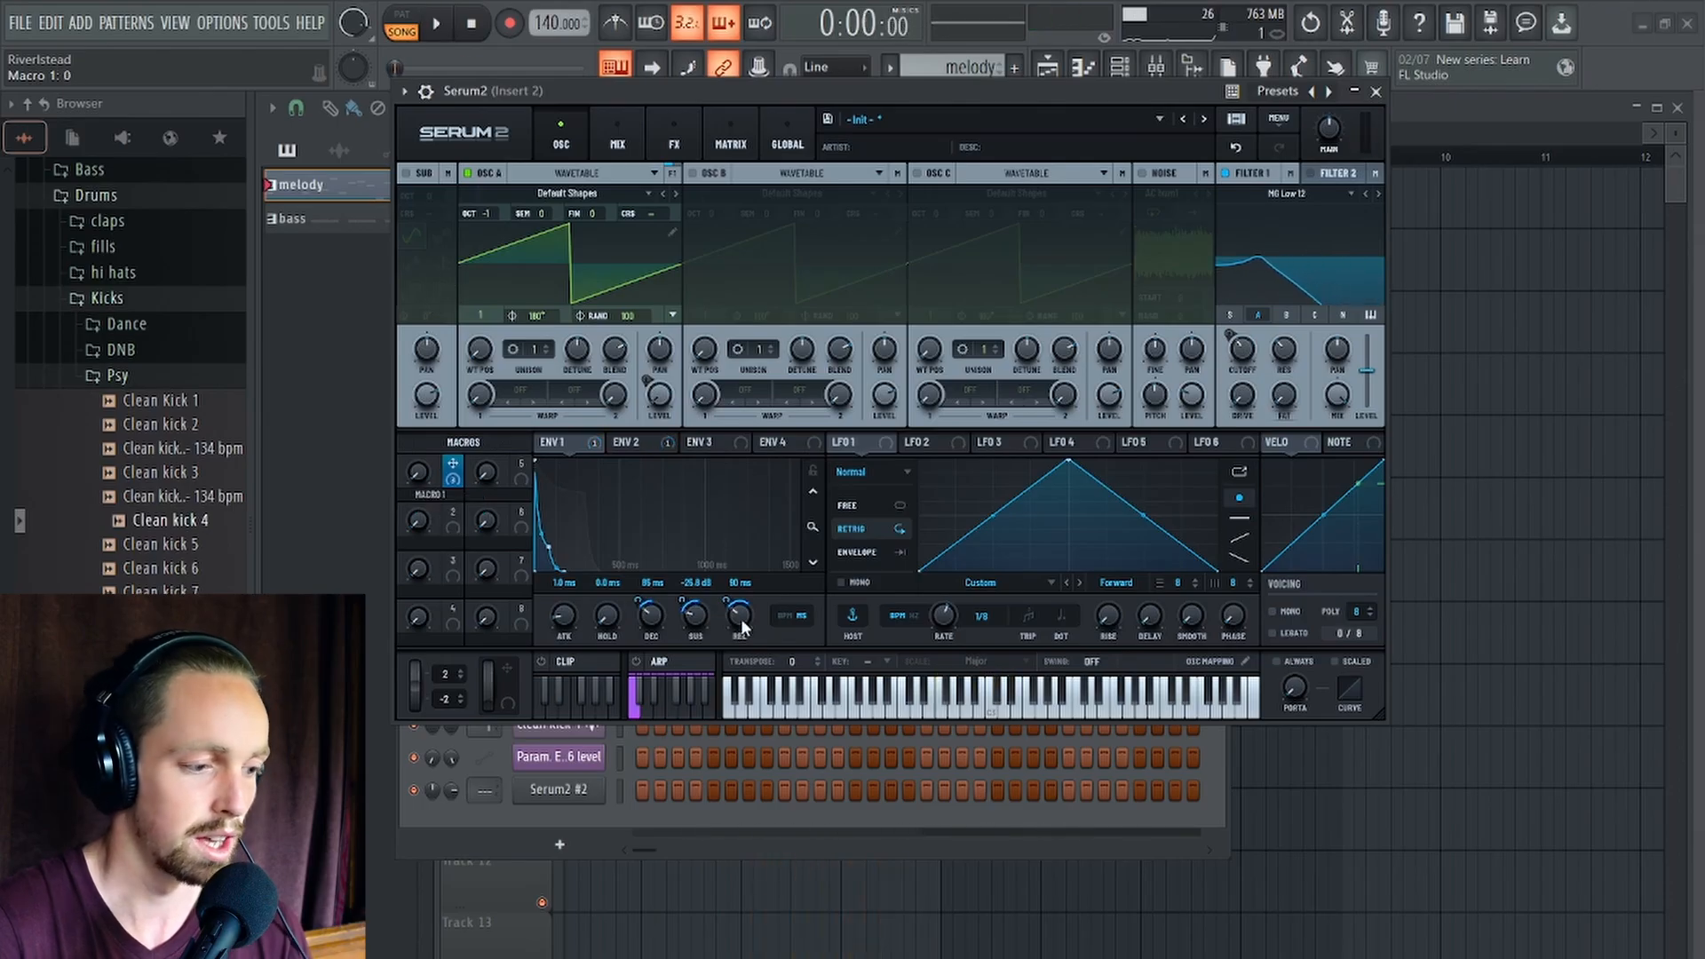
Set Env 2's decay to 205 ms and its sustain to 52%.
left_click(638, 444)
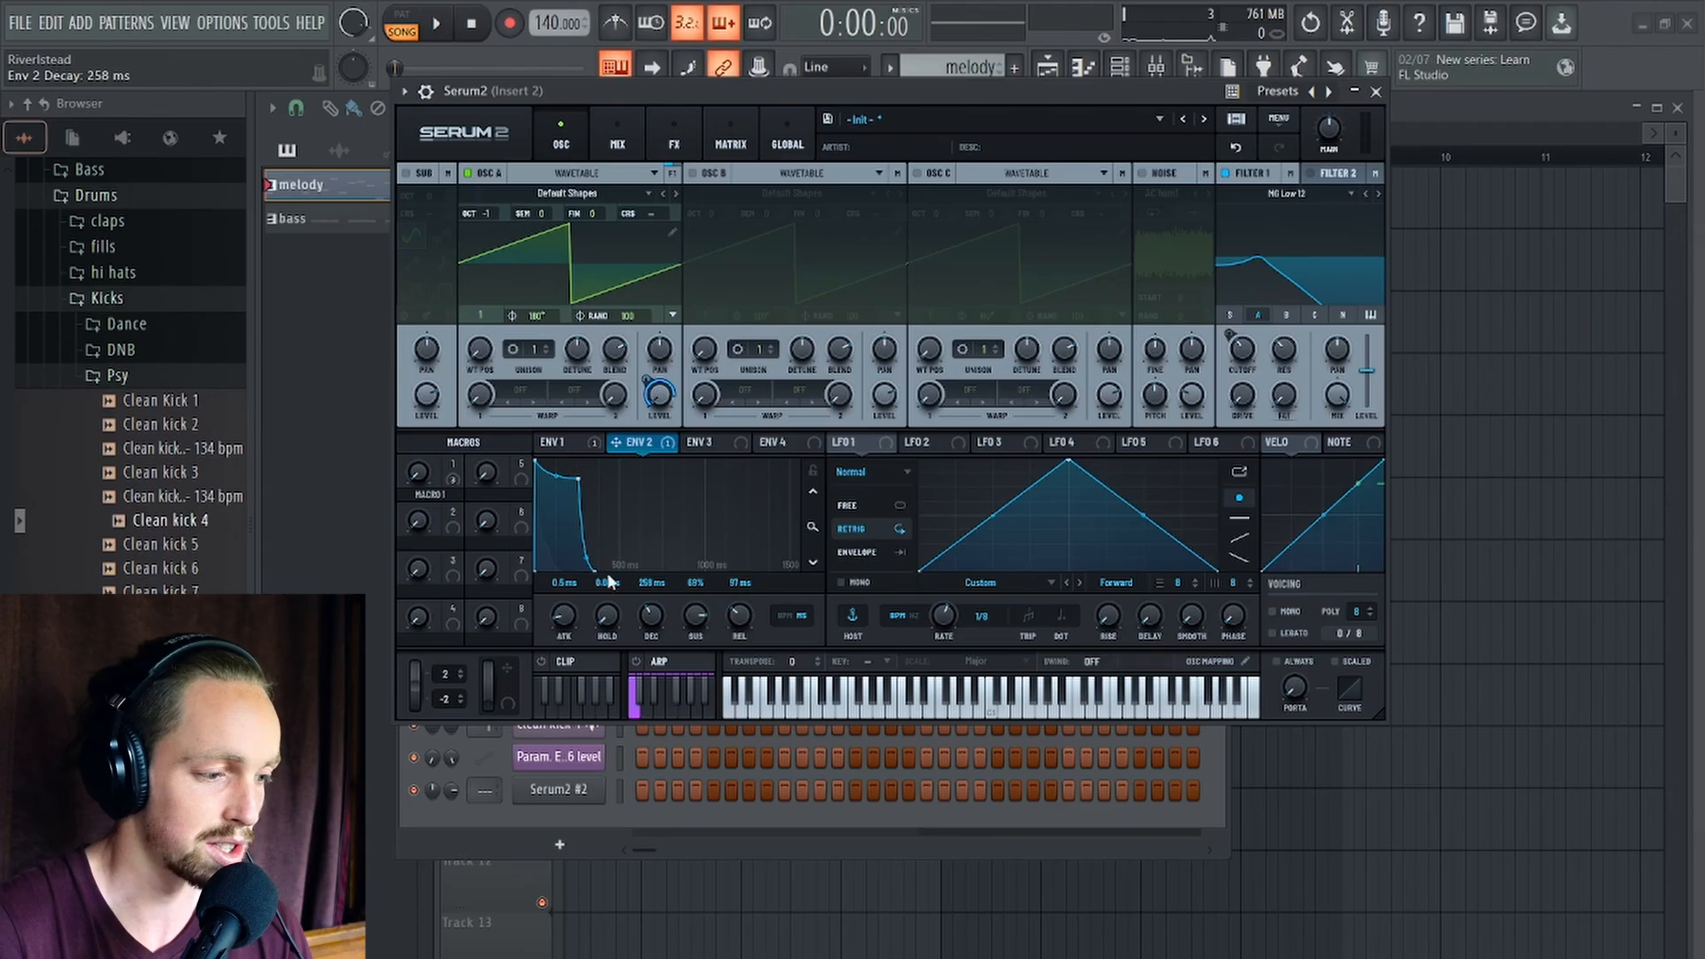
left_click_drag(578, 479, 566, 496)
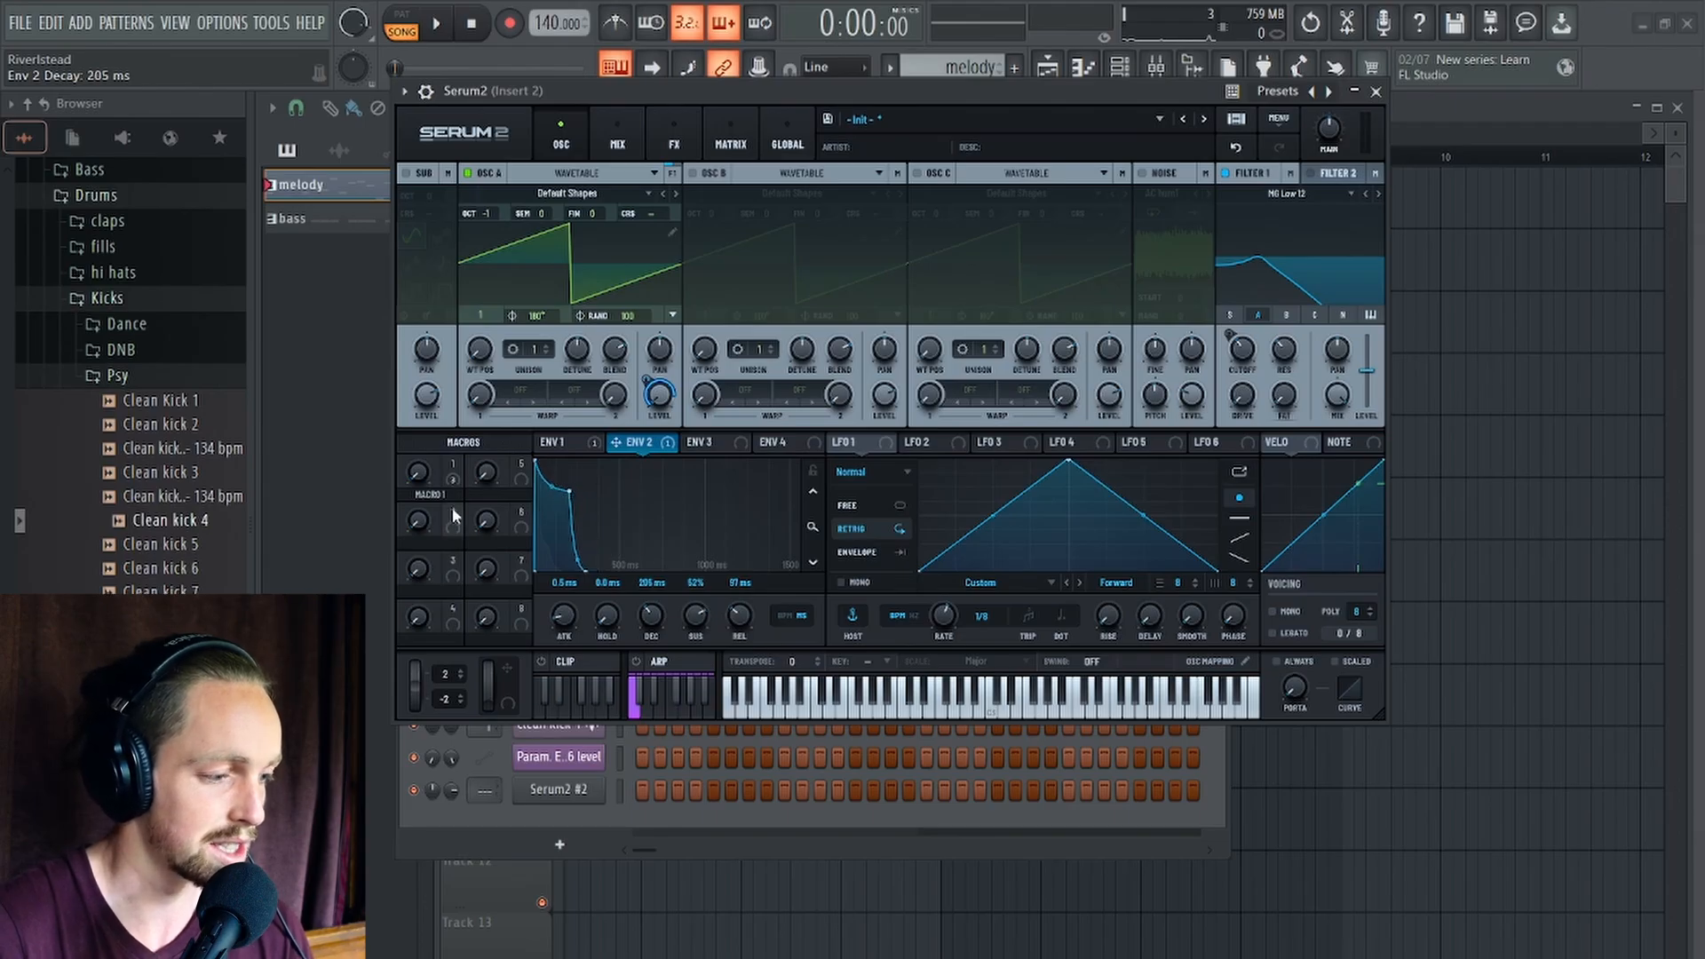
Assign Macro 1 to Env 2's sustain at 16% and release at 20%, and name the macro env.
left_click_drag(454, 515, 696, 632)
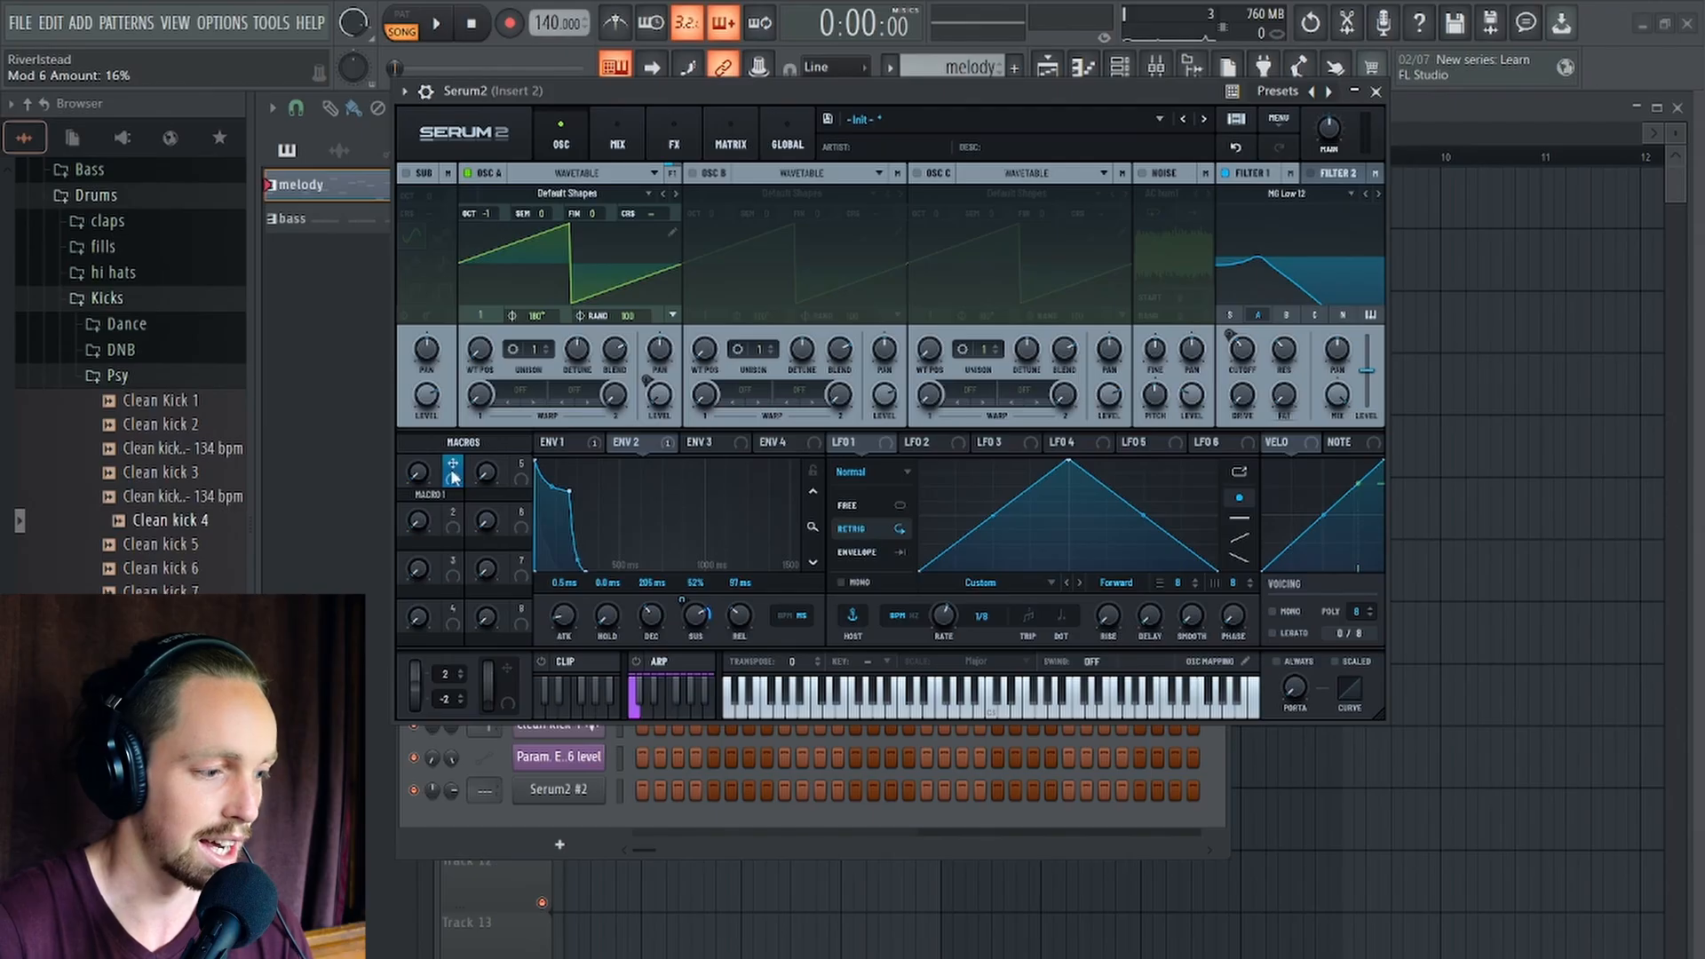
left_click_drag(452, 478, 738, 638)
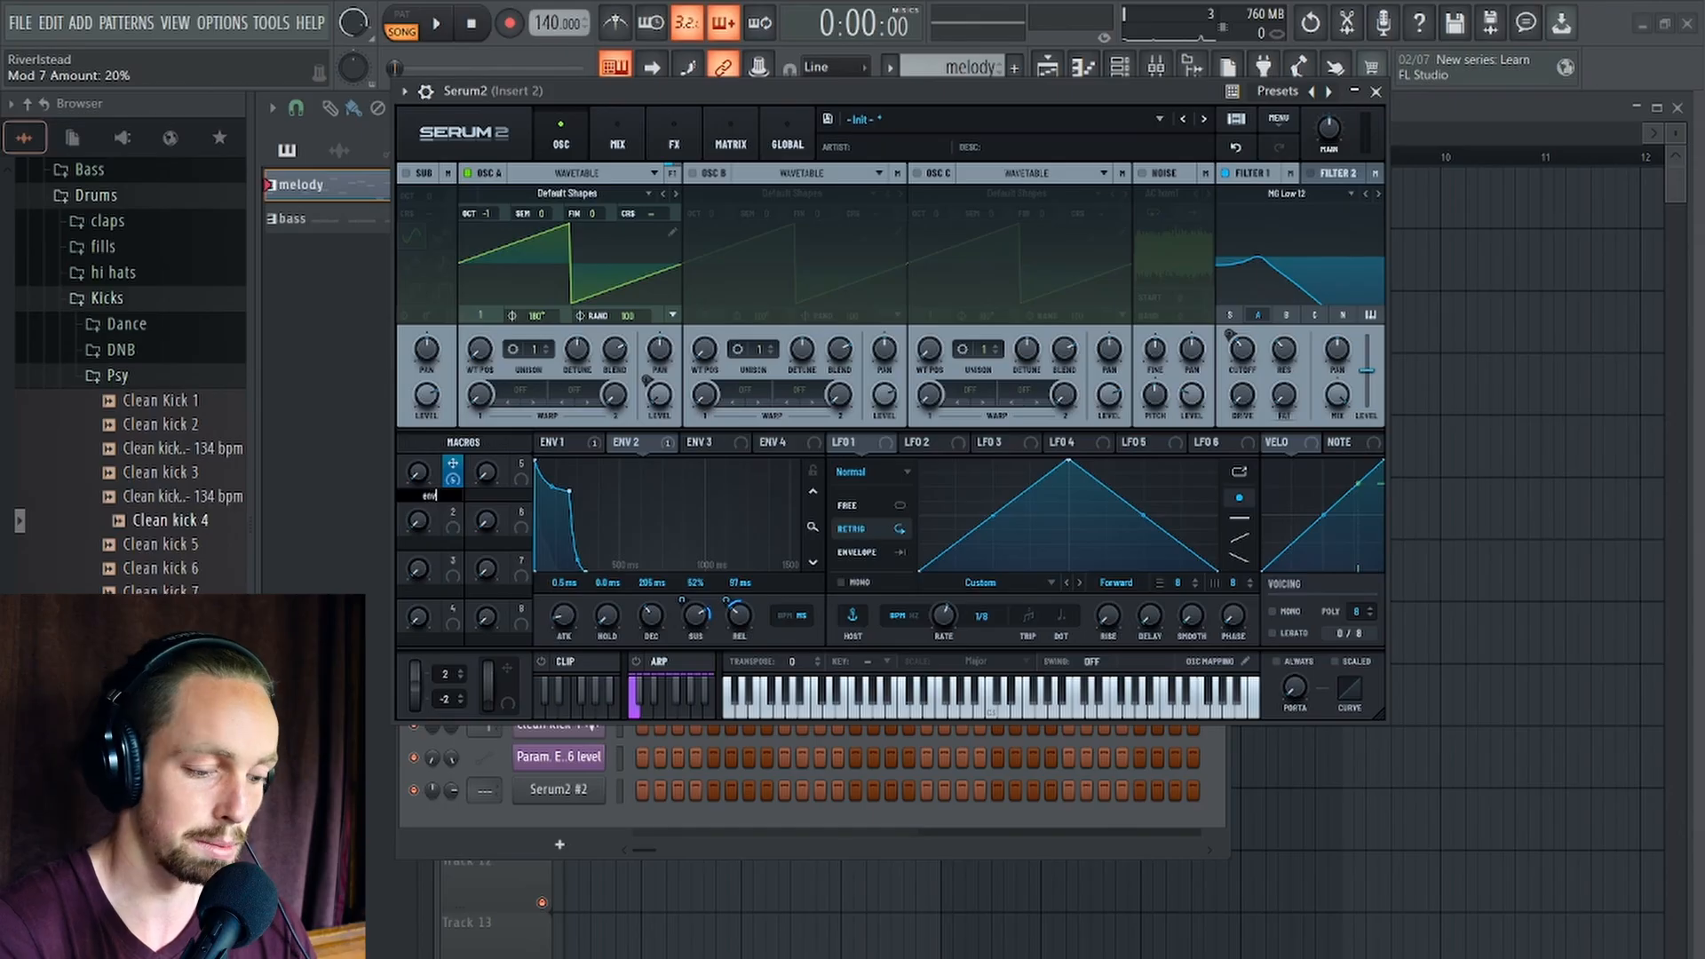
Choose the Bend - warp mode for oscillator A and leave its warp amount at neutral.
left_click(522, 396)
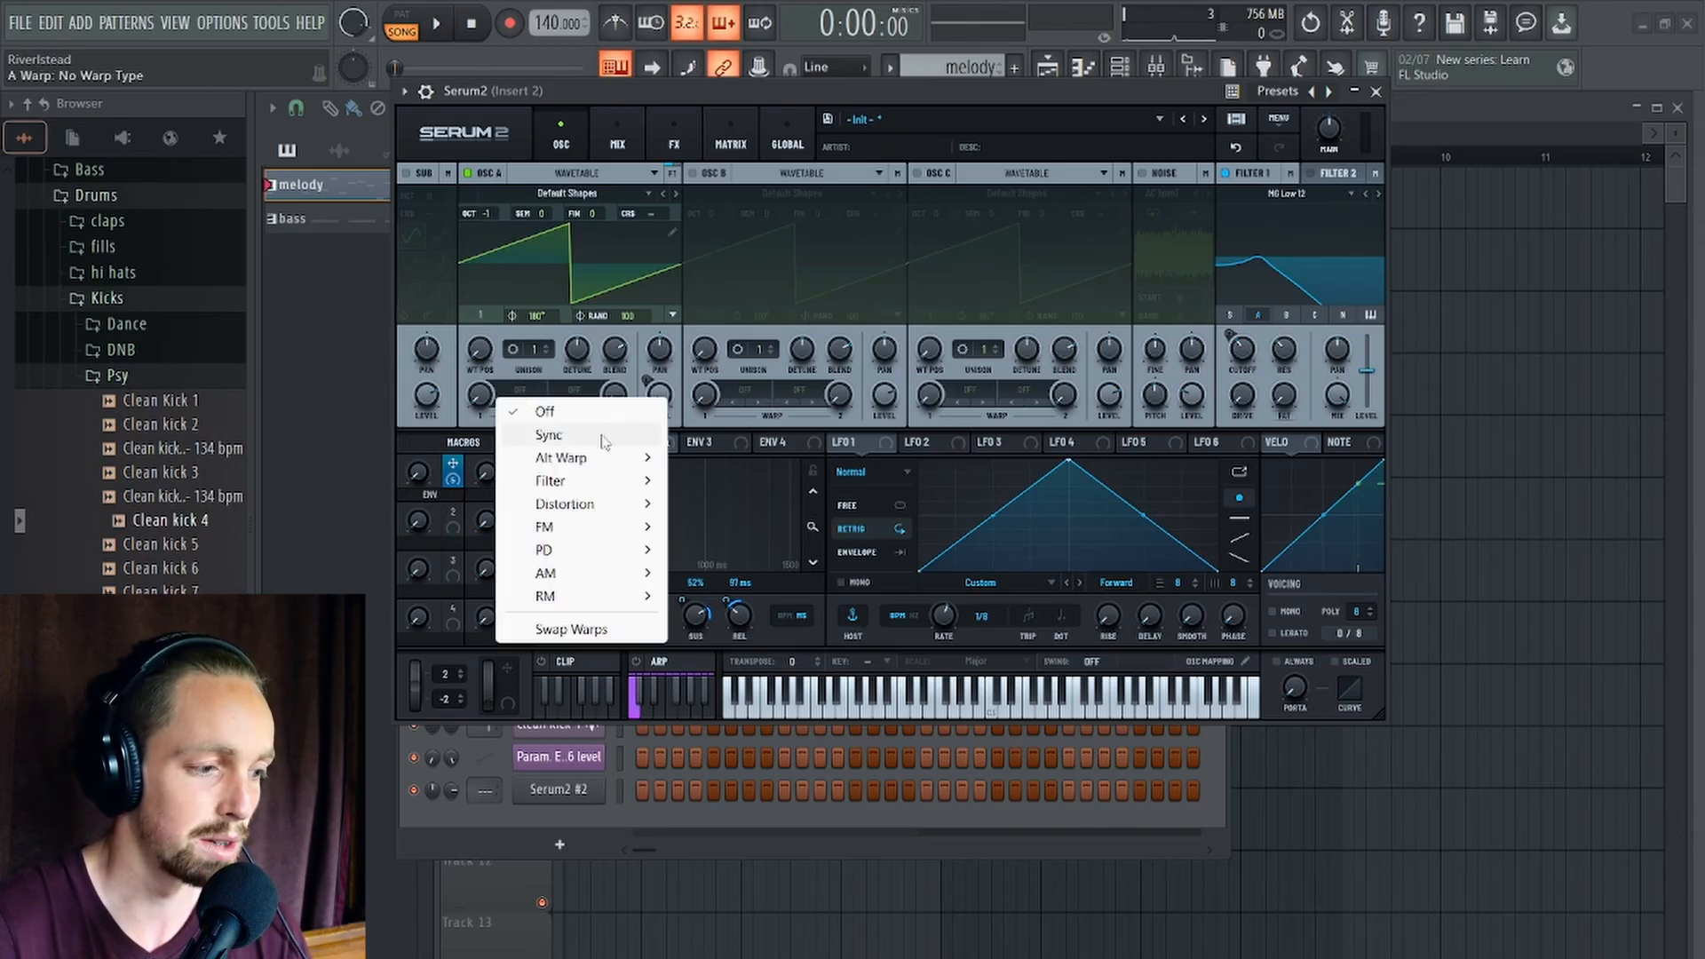
mouse_move(587, 457)
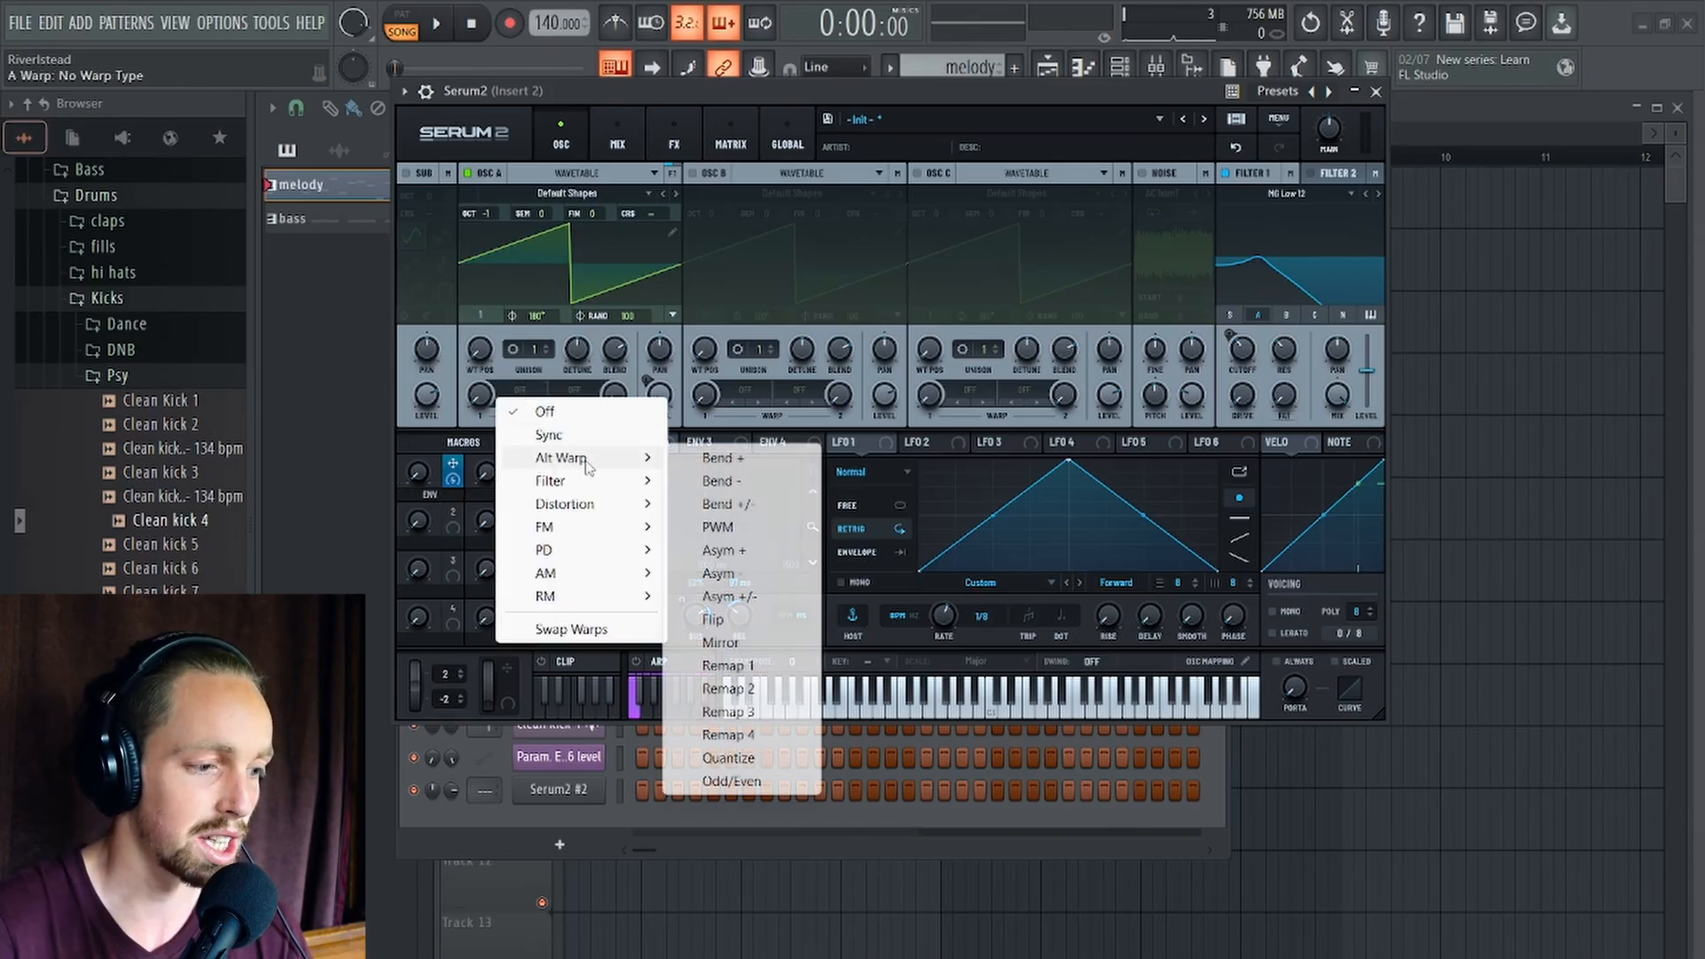
left_click(746, 488)
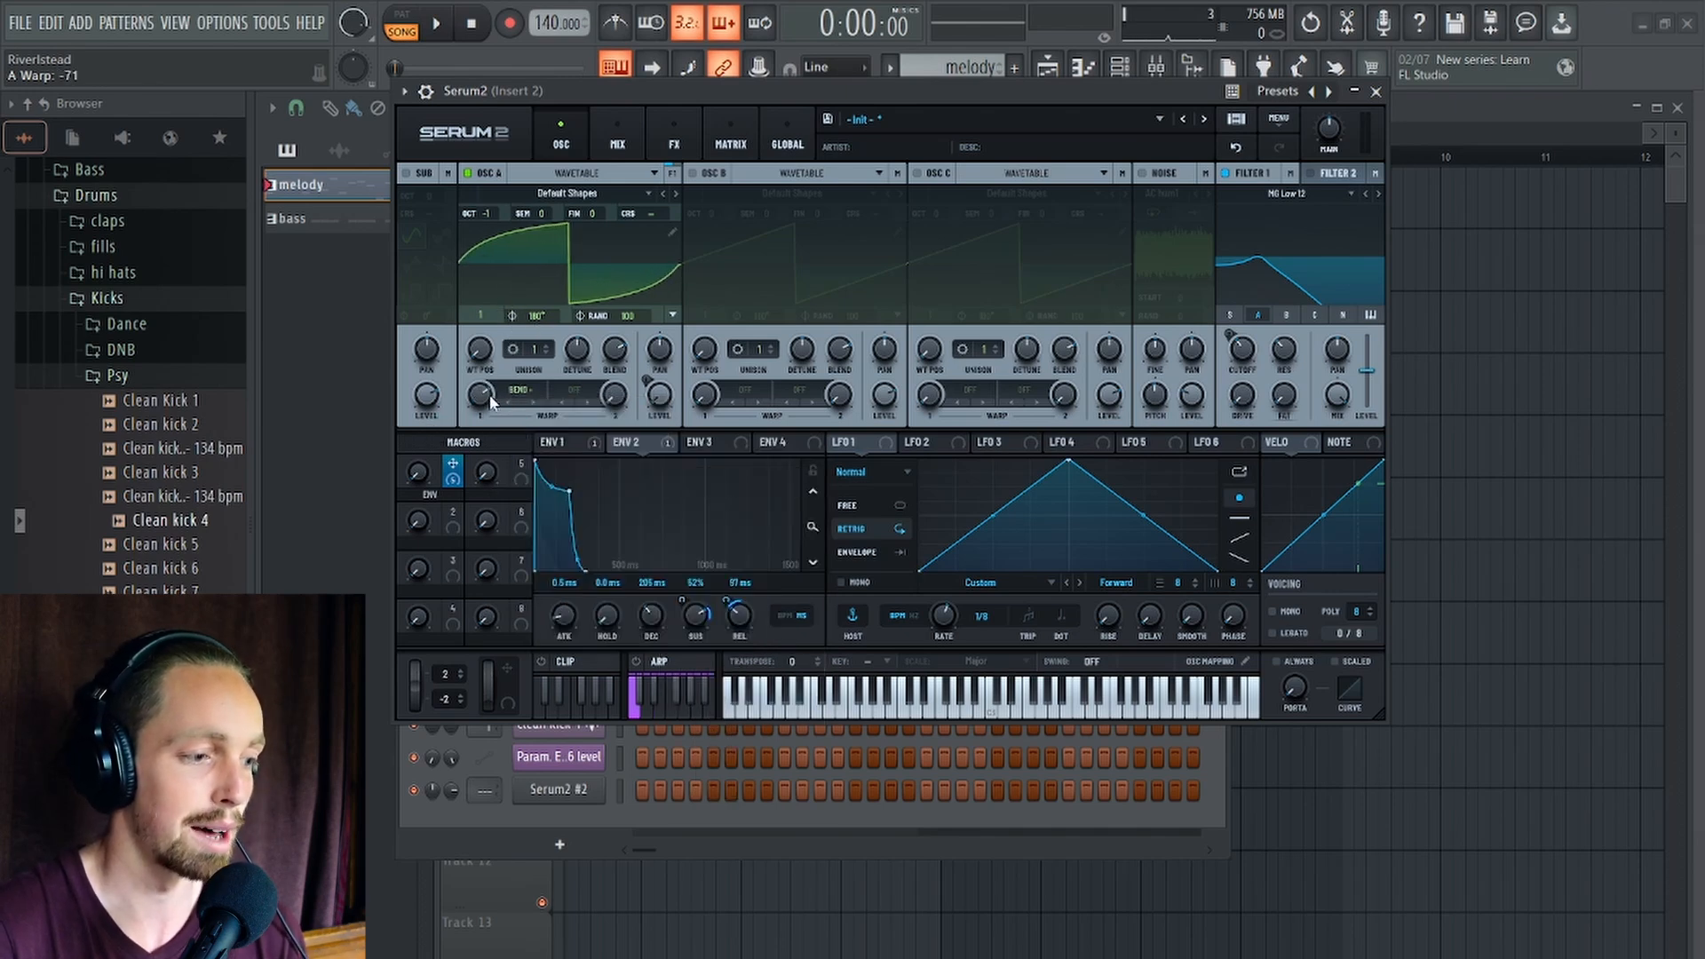
left_click_drag(485, 401, 482, 419)
Assign Macro 2 to oscillator A's warp at 99% and Filter 1's resonance at 44%, and name the macro warp.
left_click_drag(453, 513, 478, 380)
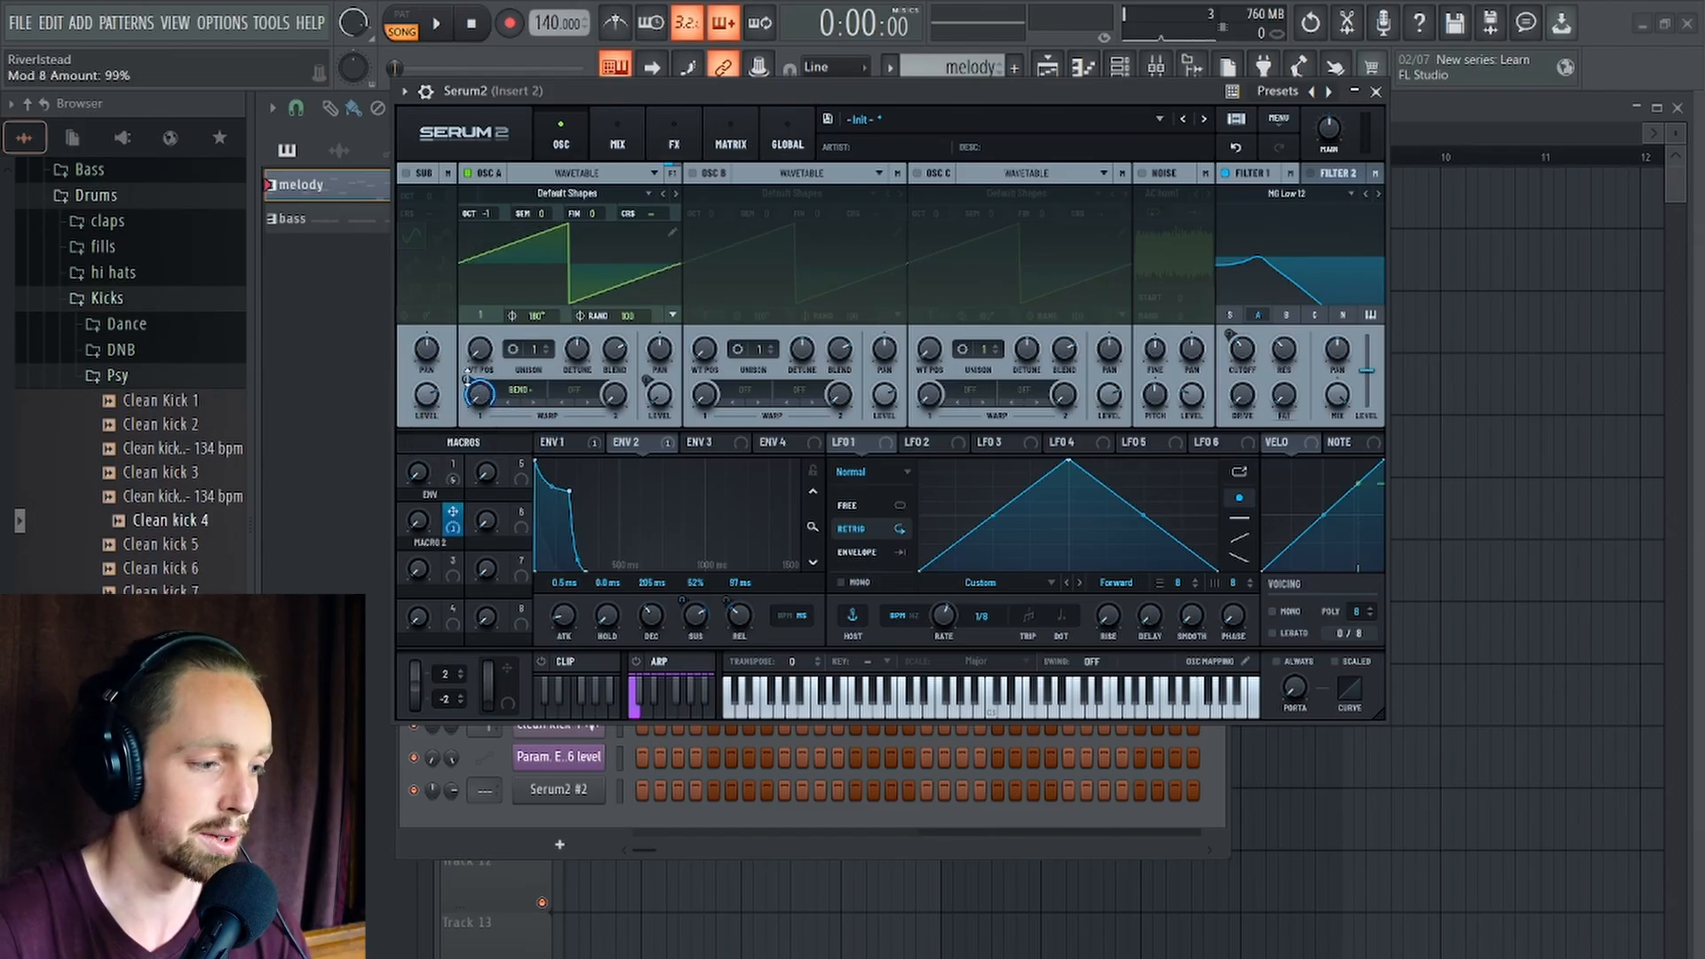
left_click_drag(455, 531, 1285, 352)
double_click(430, 542)
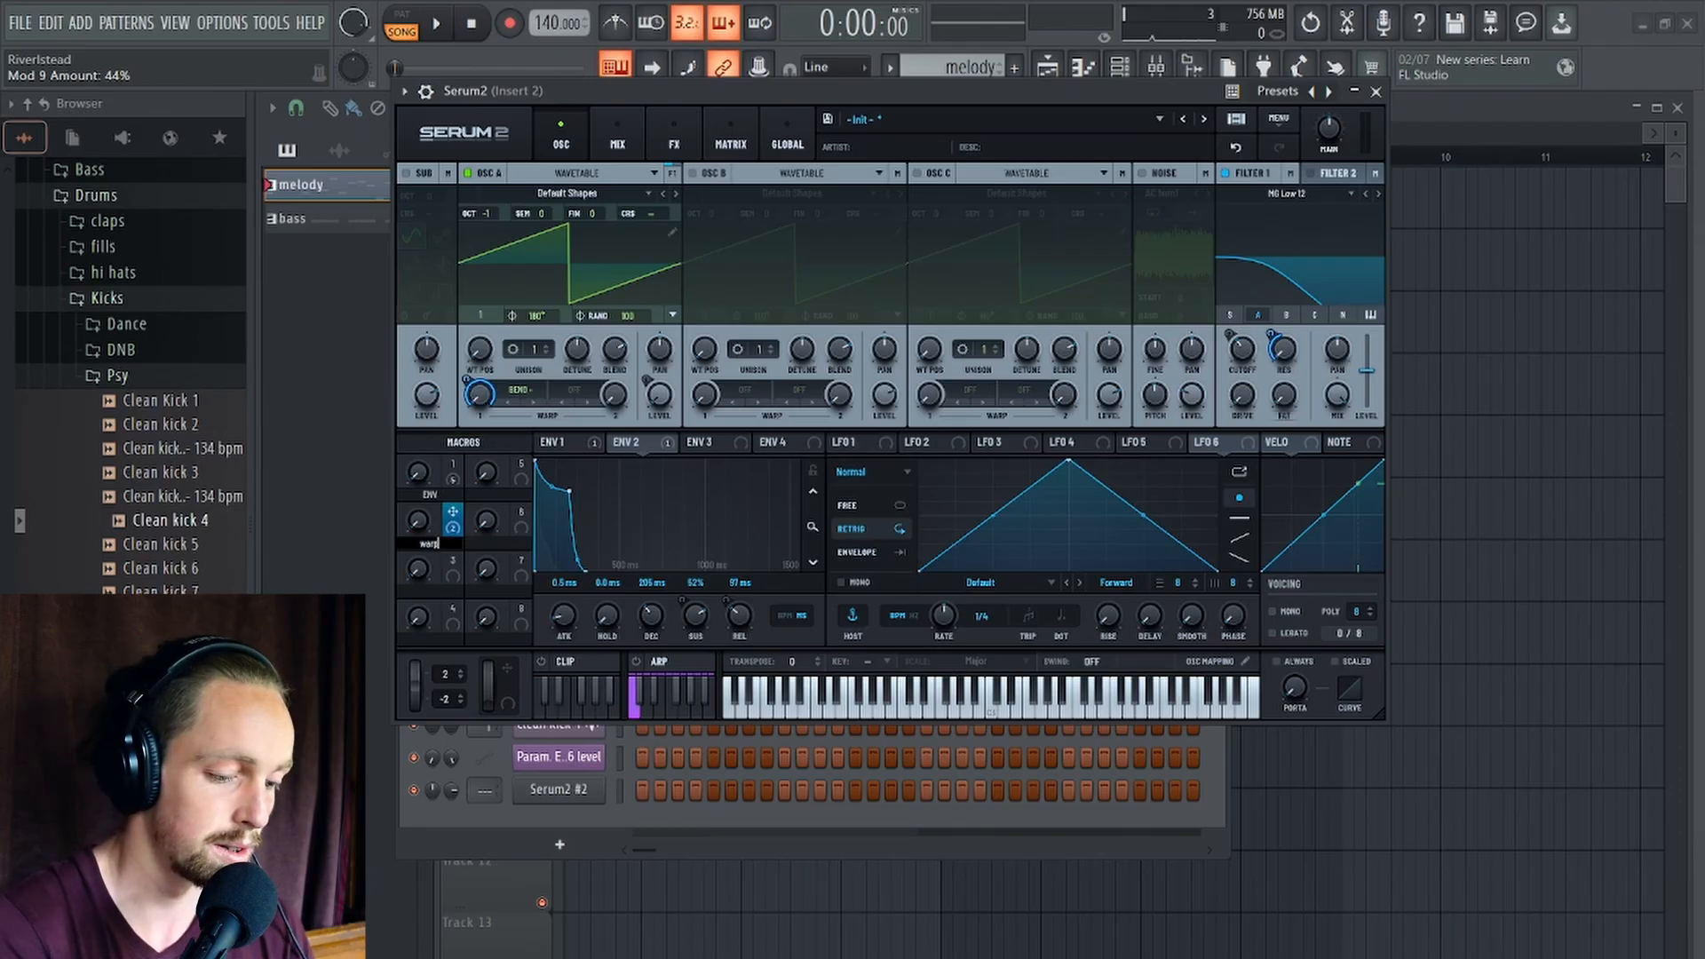
type("warp")
key("Return")
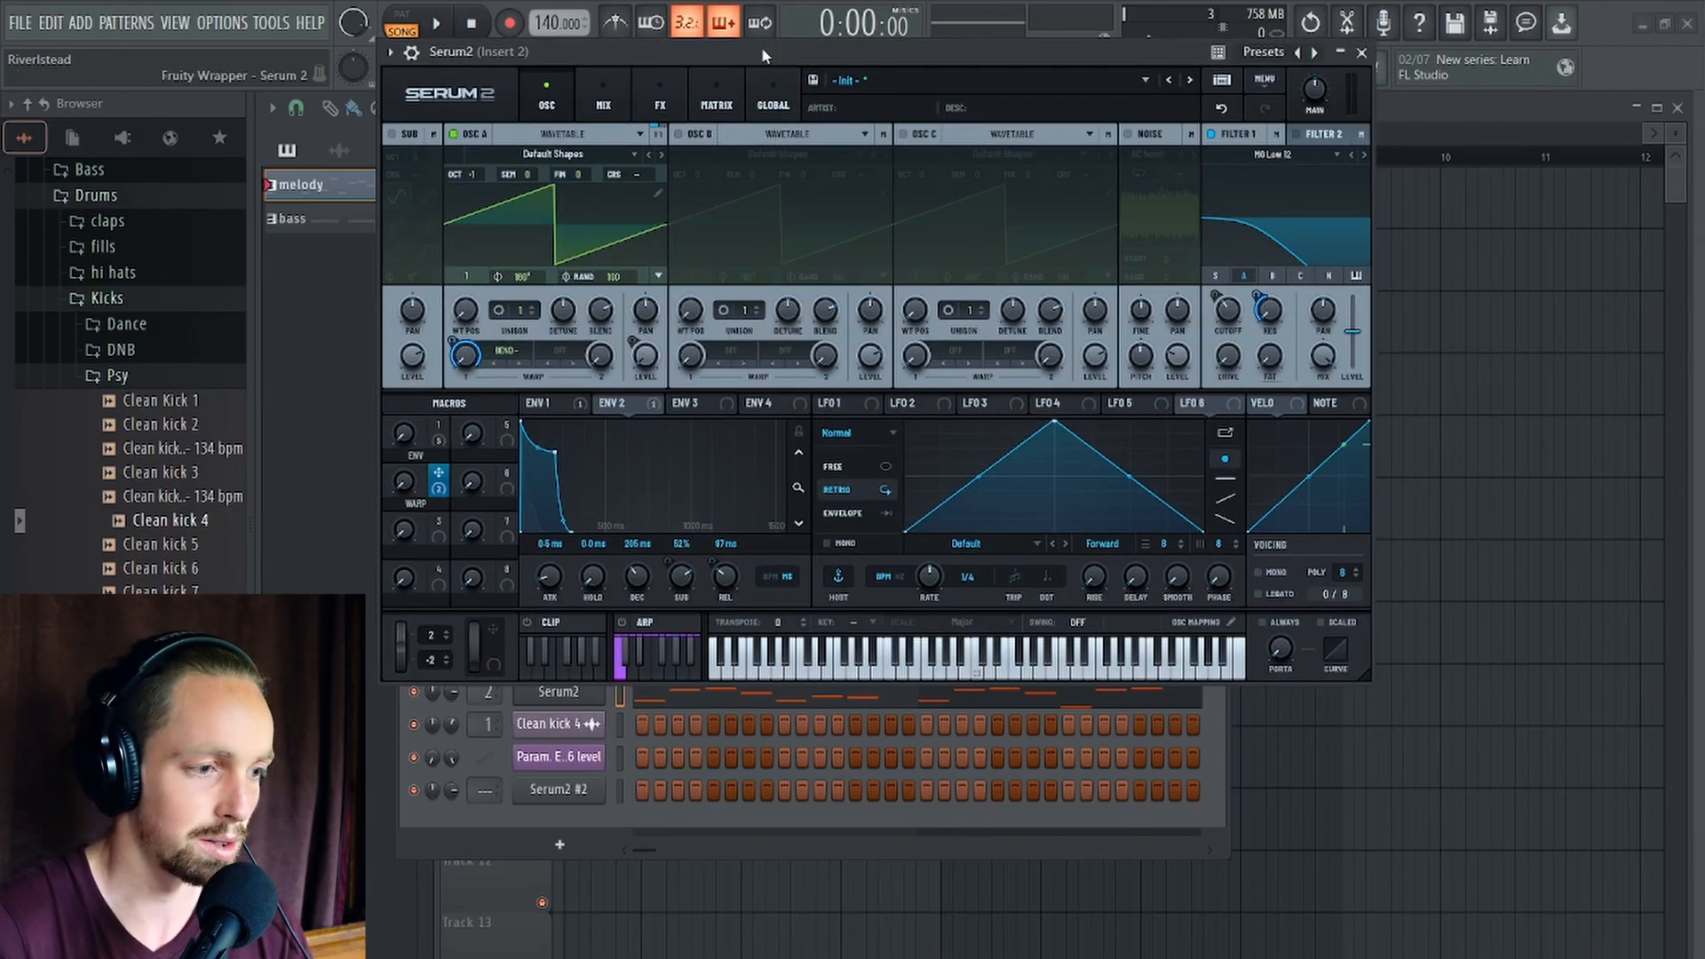
Flatten LFO 6's triangle into a shallow peak, assign it to oscillator A's coarse pitch, and switch its rate to 2.4 Hz.
left_click_drag(760, 49, 769, 102)
left_click_drag(1063, 476, 1039, 543)
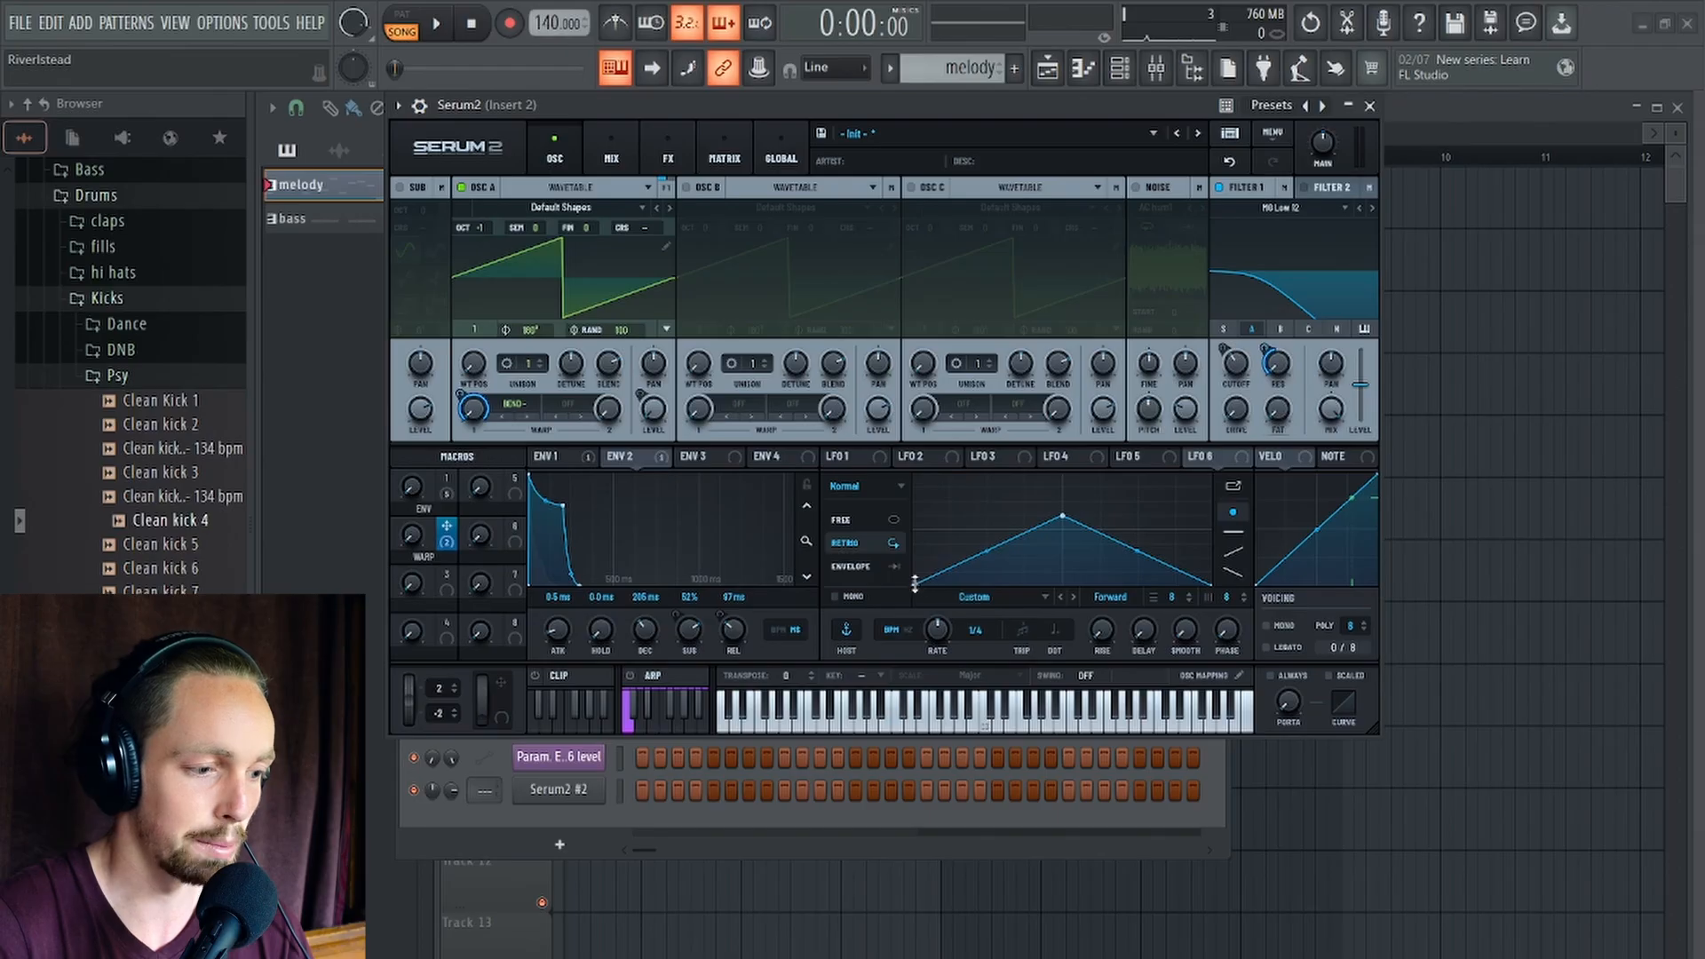
left_click_drag(915, 584, 897, 547)
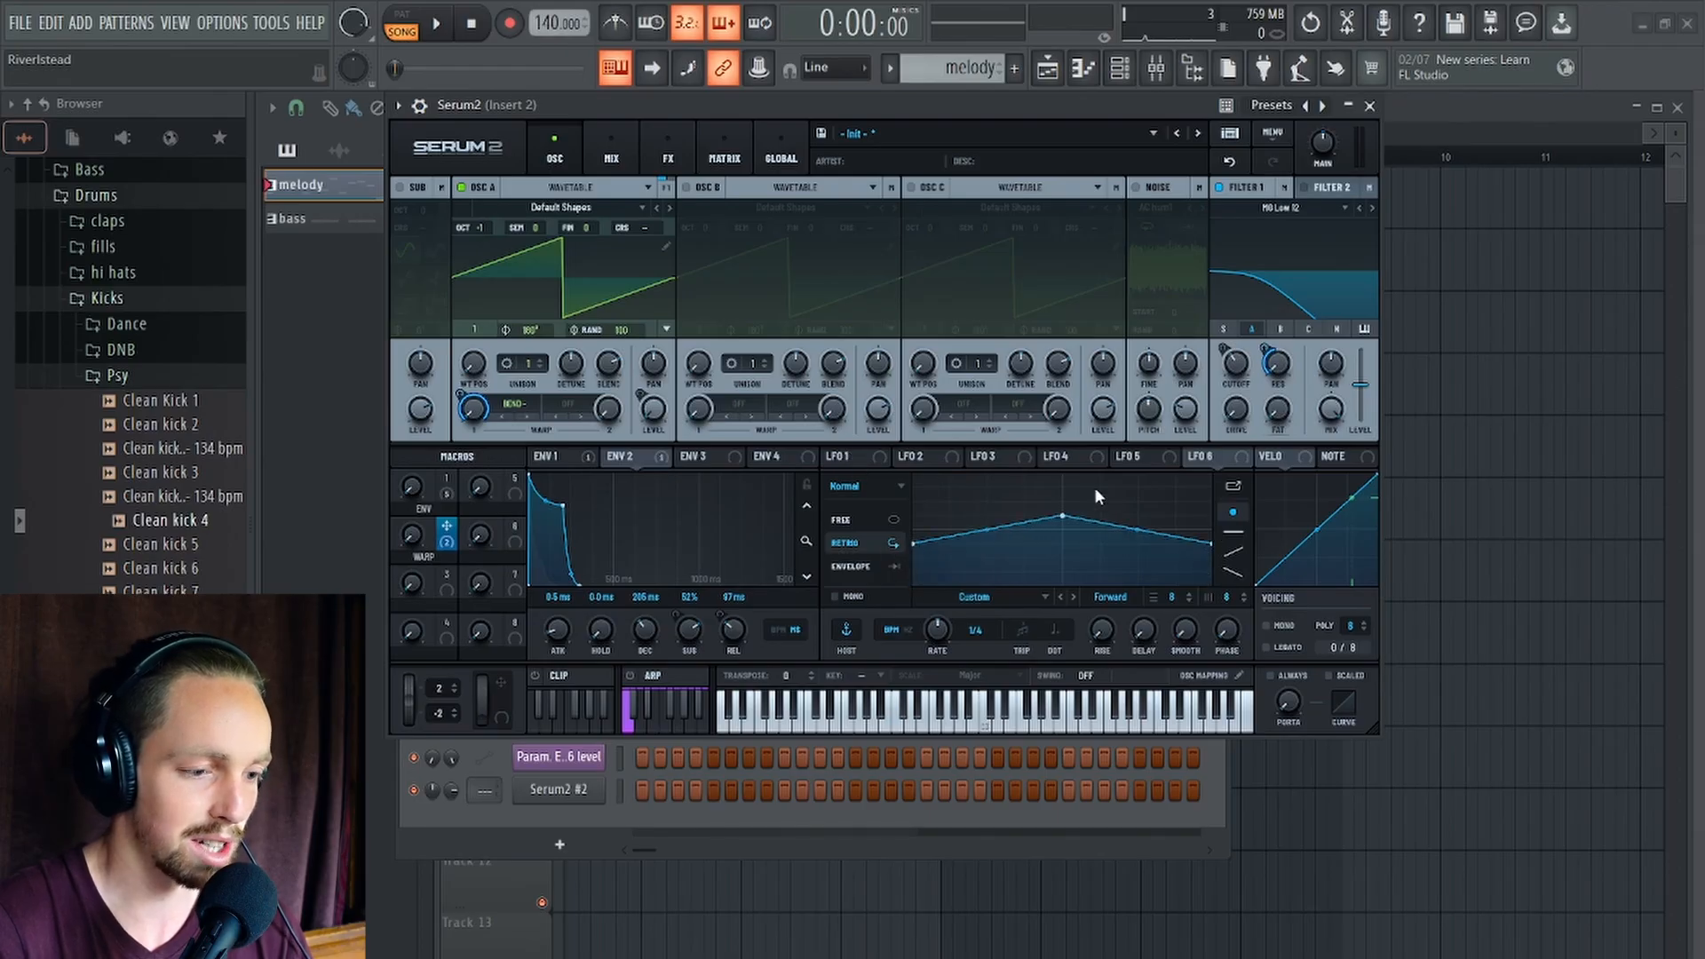
left_click_drag(1241, 457, 652, 231)
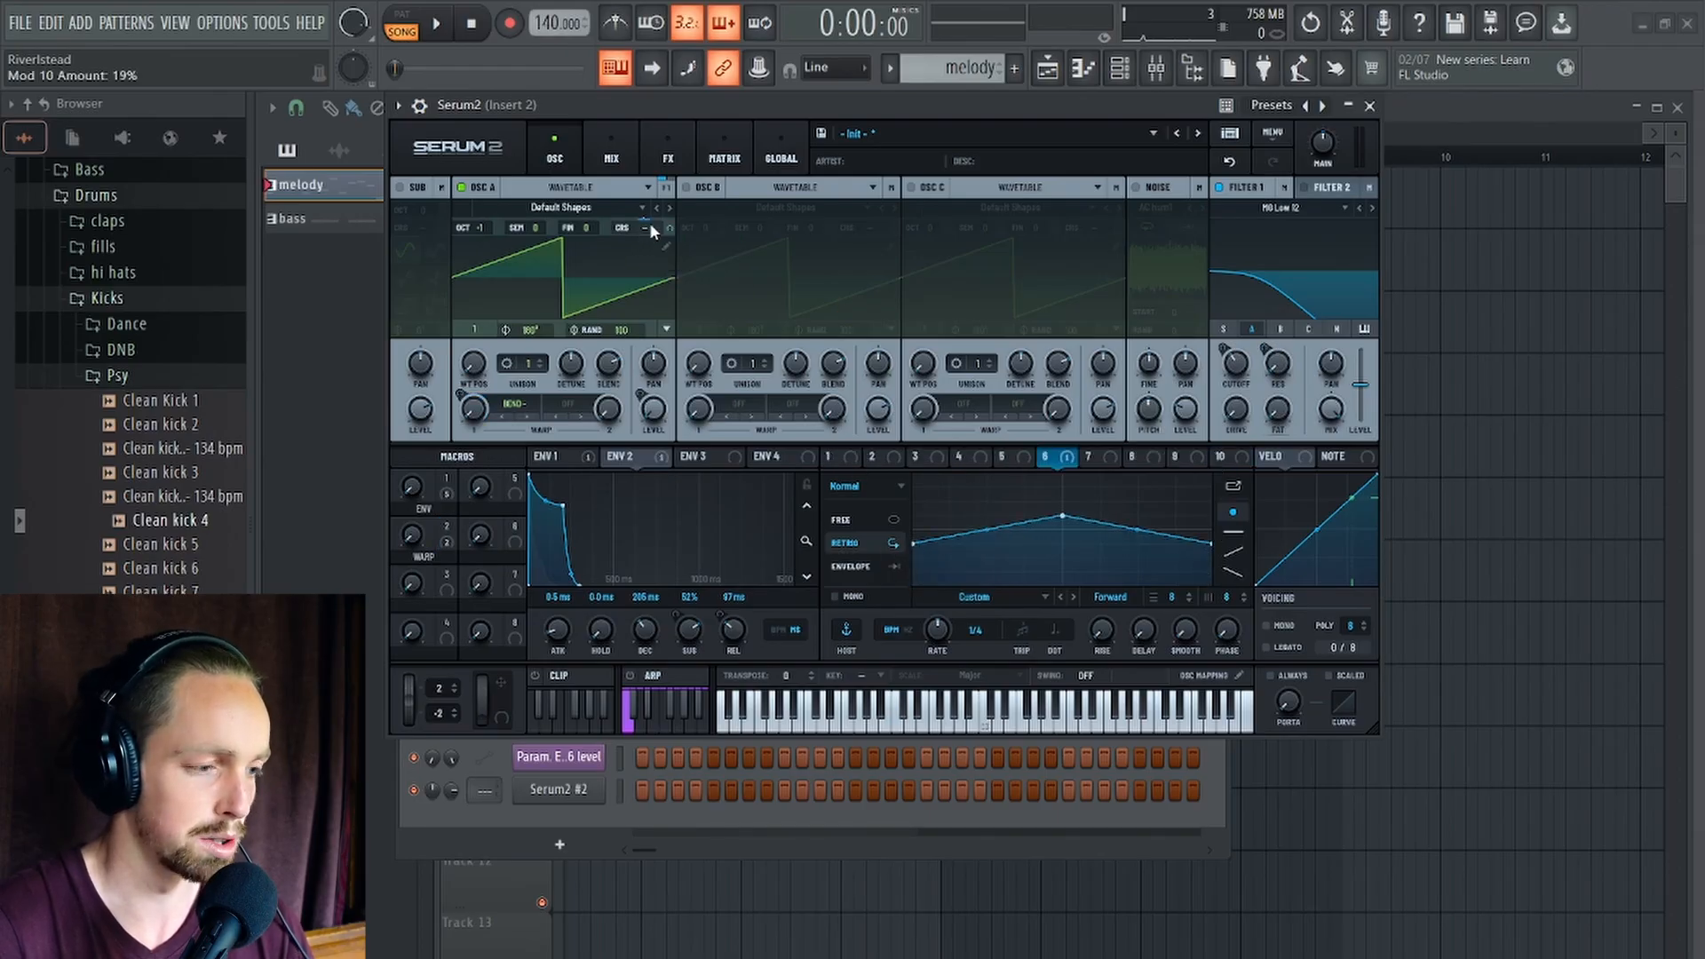
left_click(908, 630)
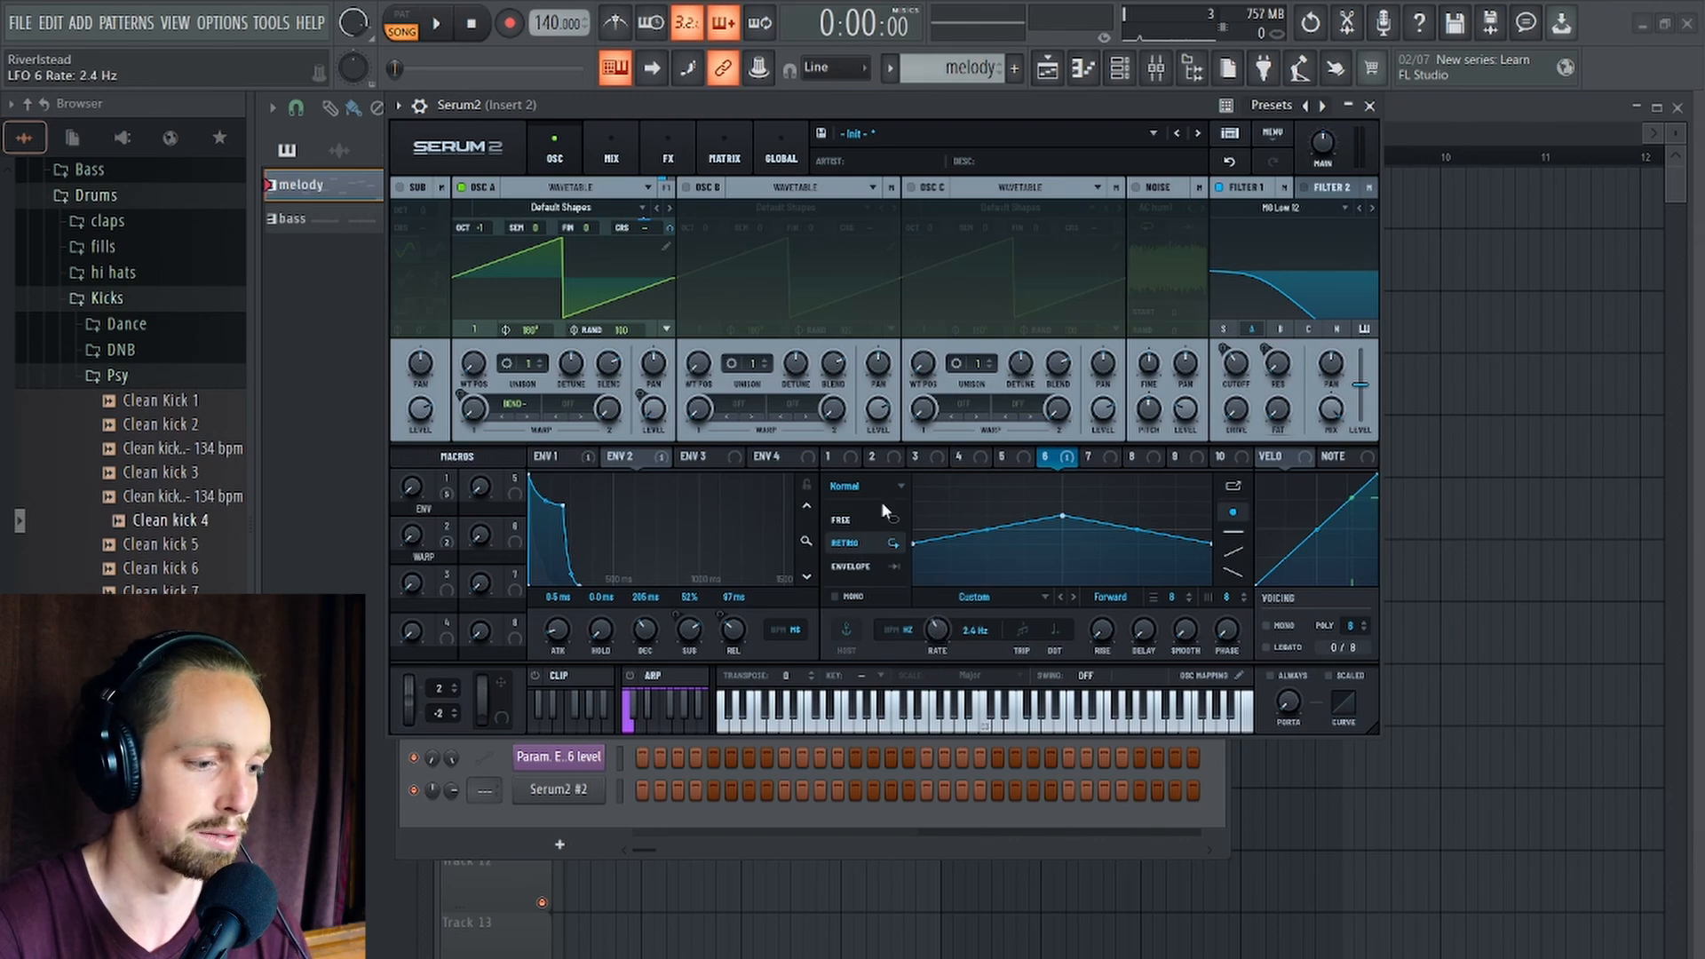
Set the modulation matrix amount from LFO 6 to A Coarse Pitch to 1.
left_click(724, 156)
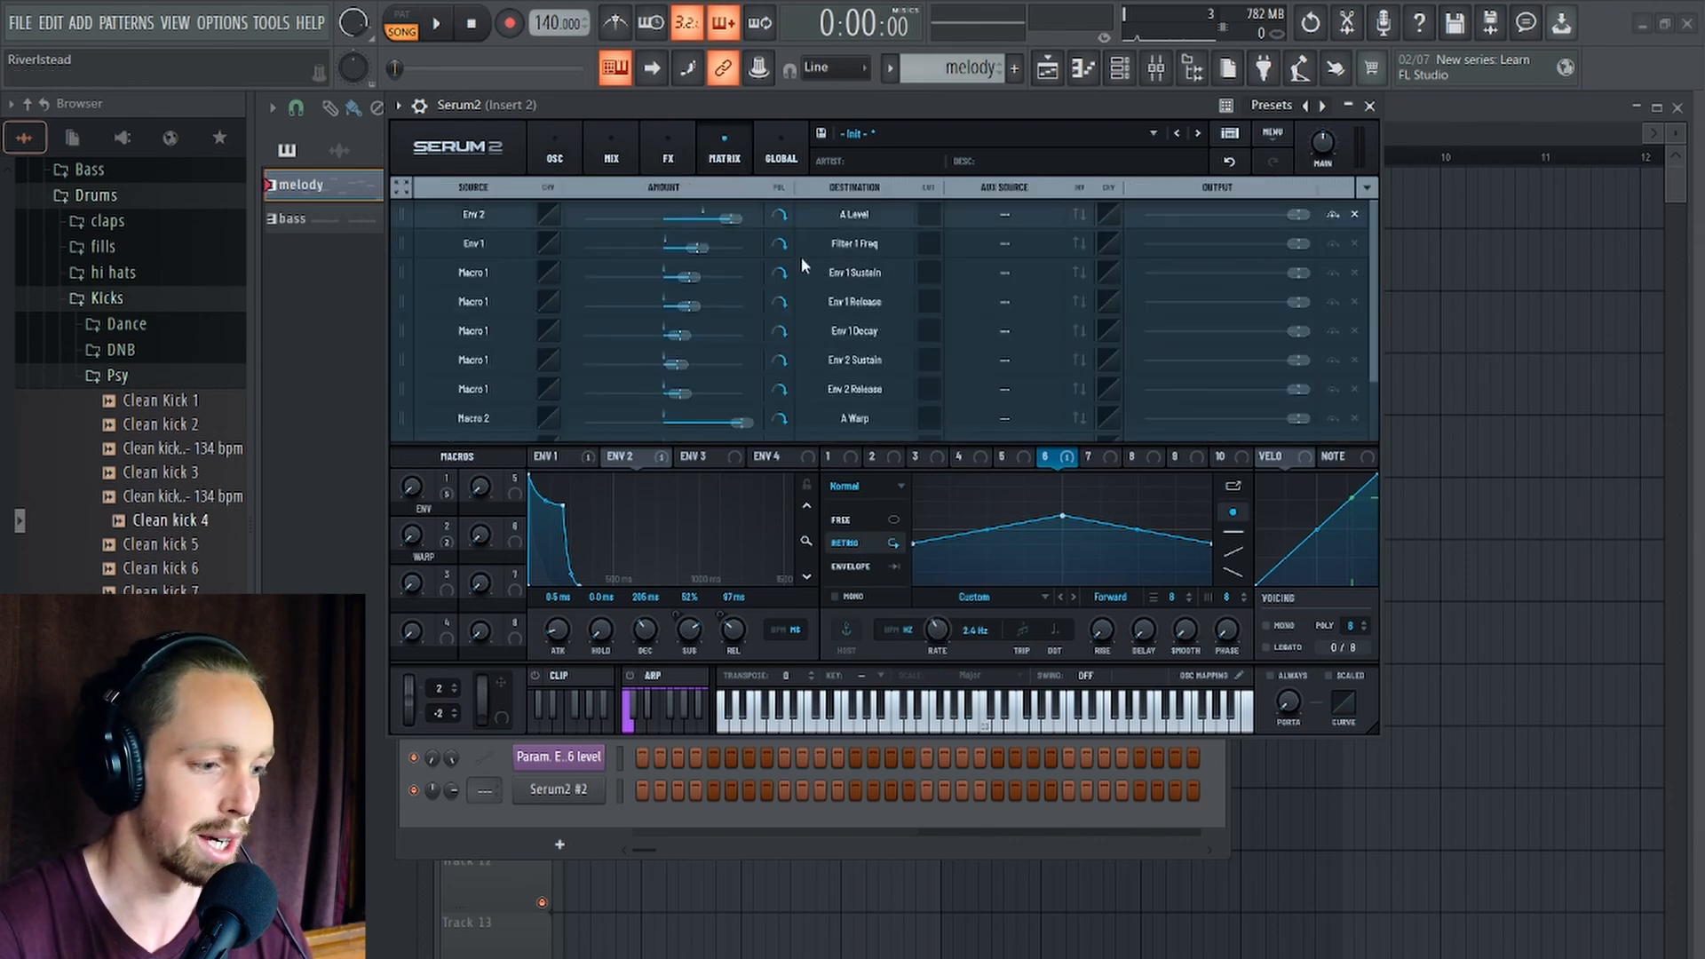
scroll(705, 367, "down", 3)
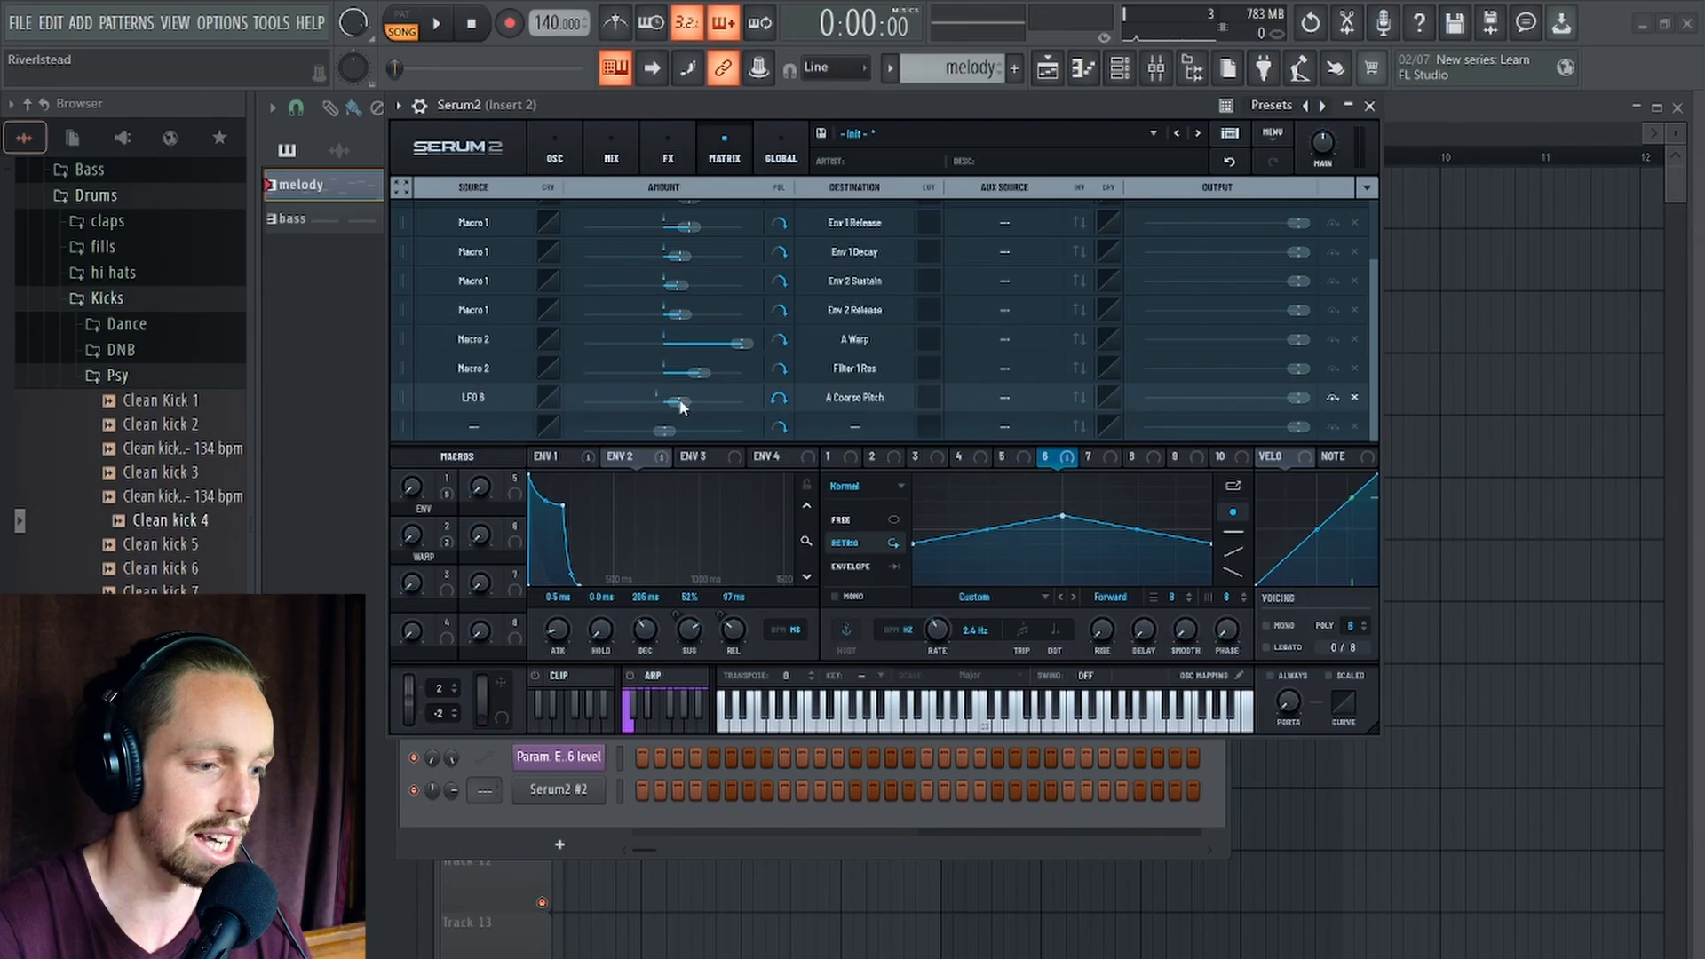
double_click(681, 400)
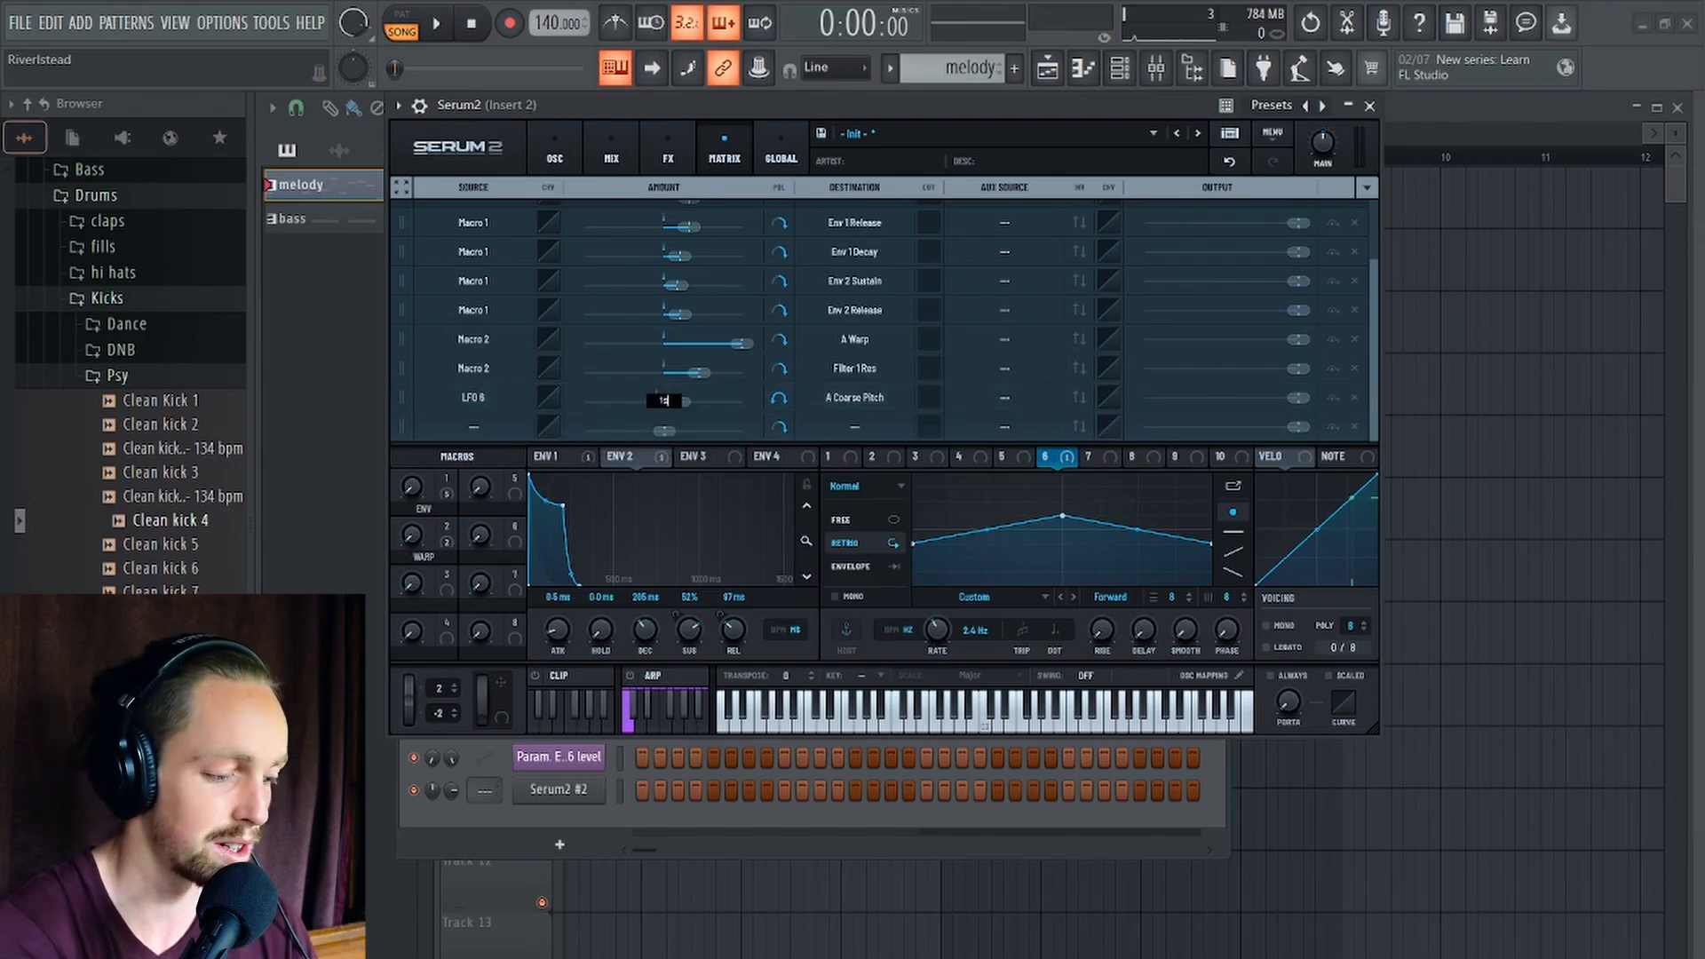
type("1")
key("Return")
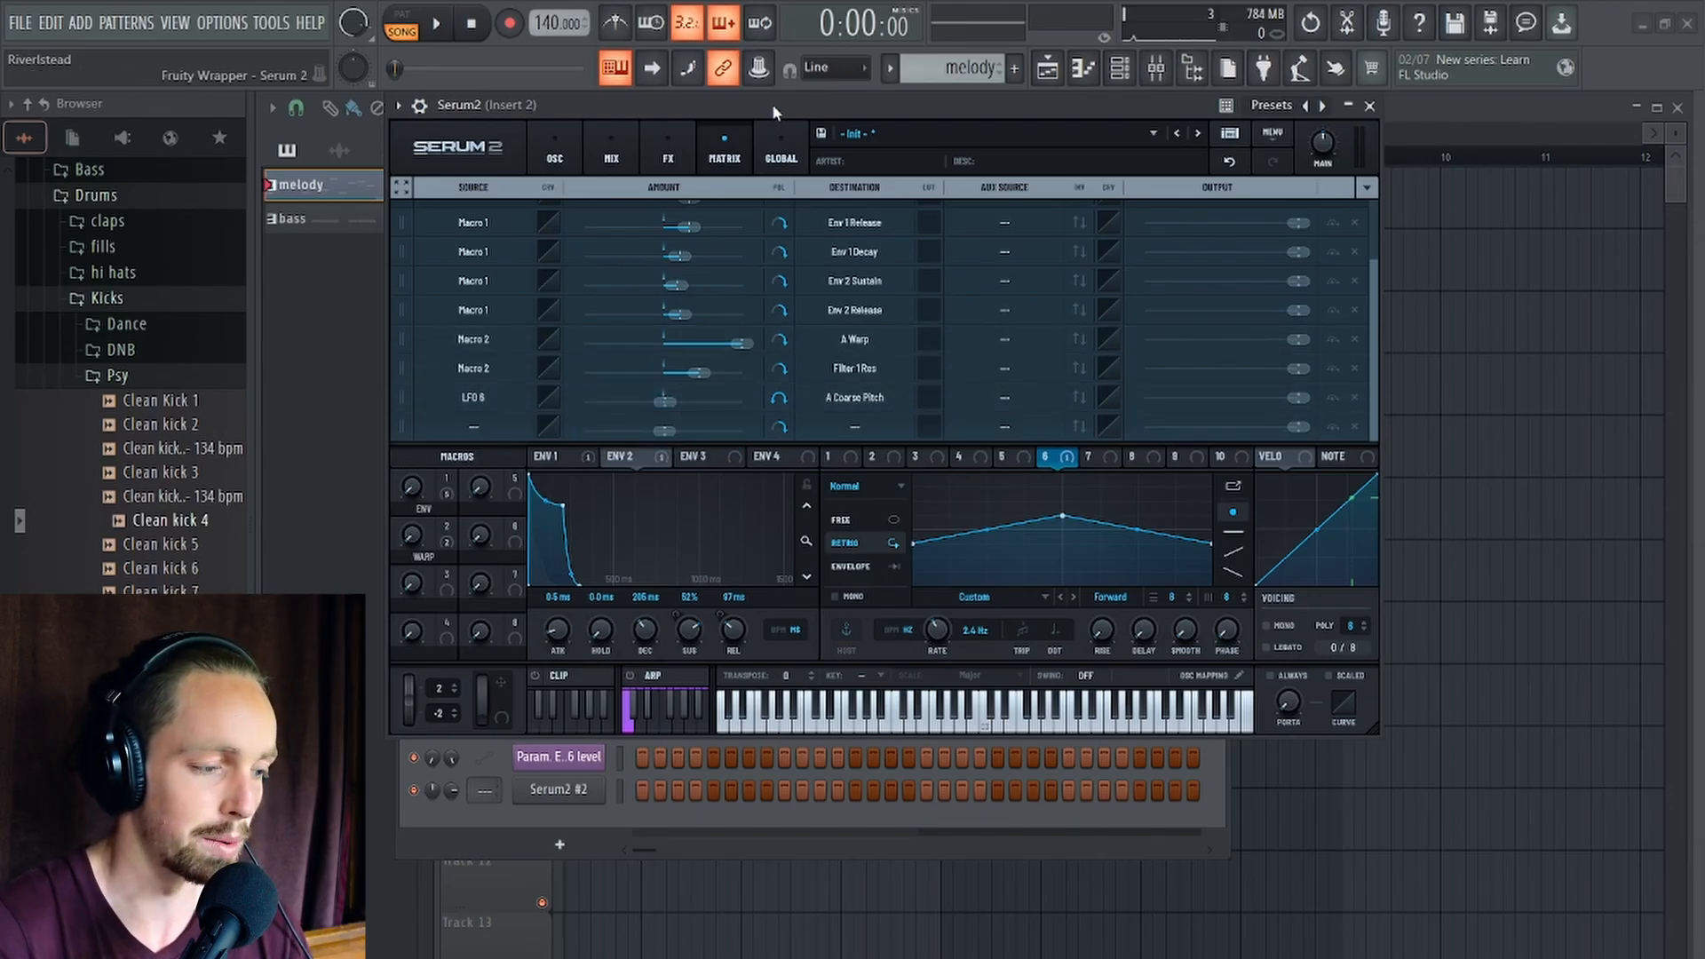
Return to the oscillator view, set LFO 6 to Free mode, and play the melody to audition the pitch drift.
left_click_drag(772, 106, 759, 111)
left_click(540, 160)
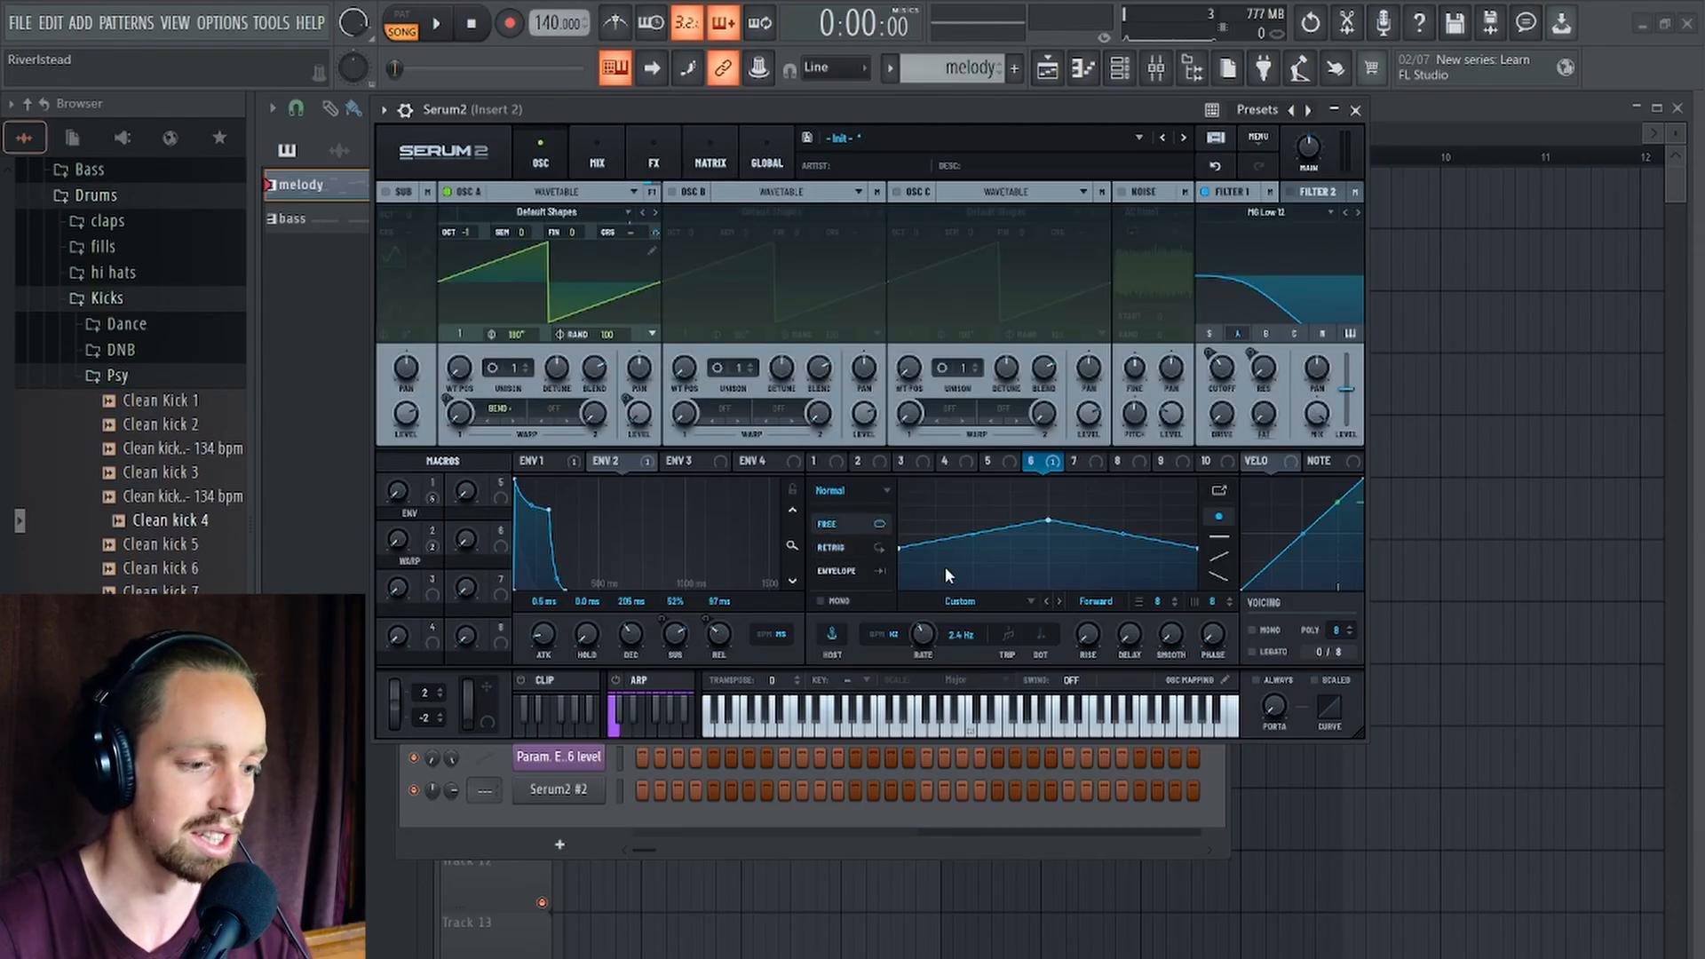
key("space")
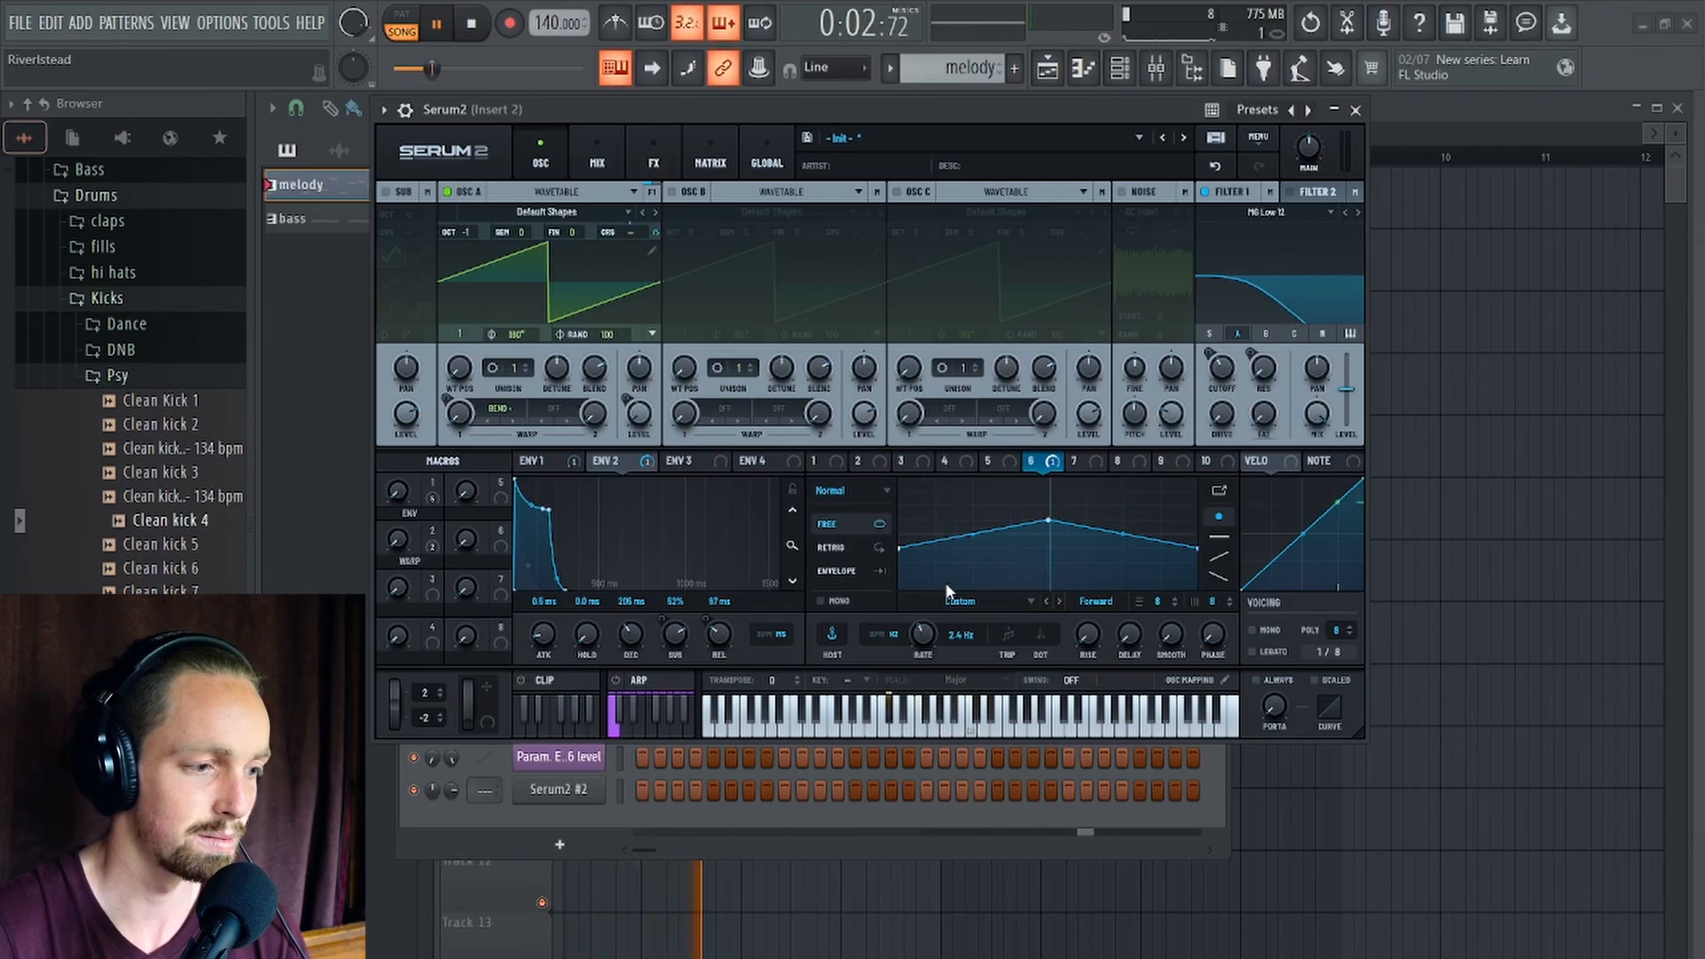
key("space")
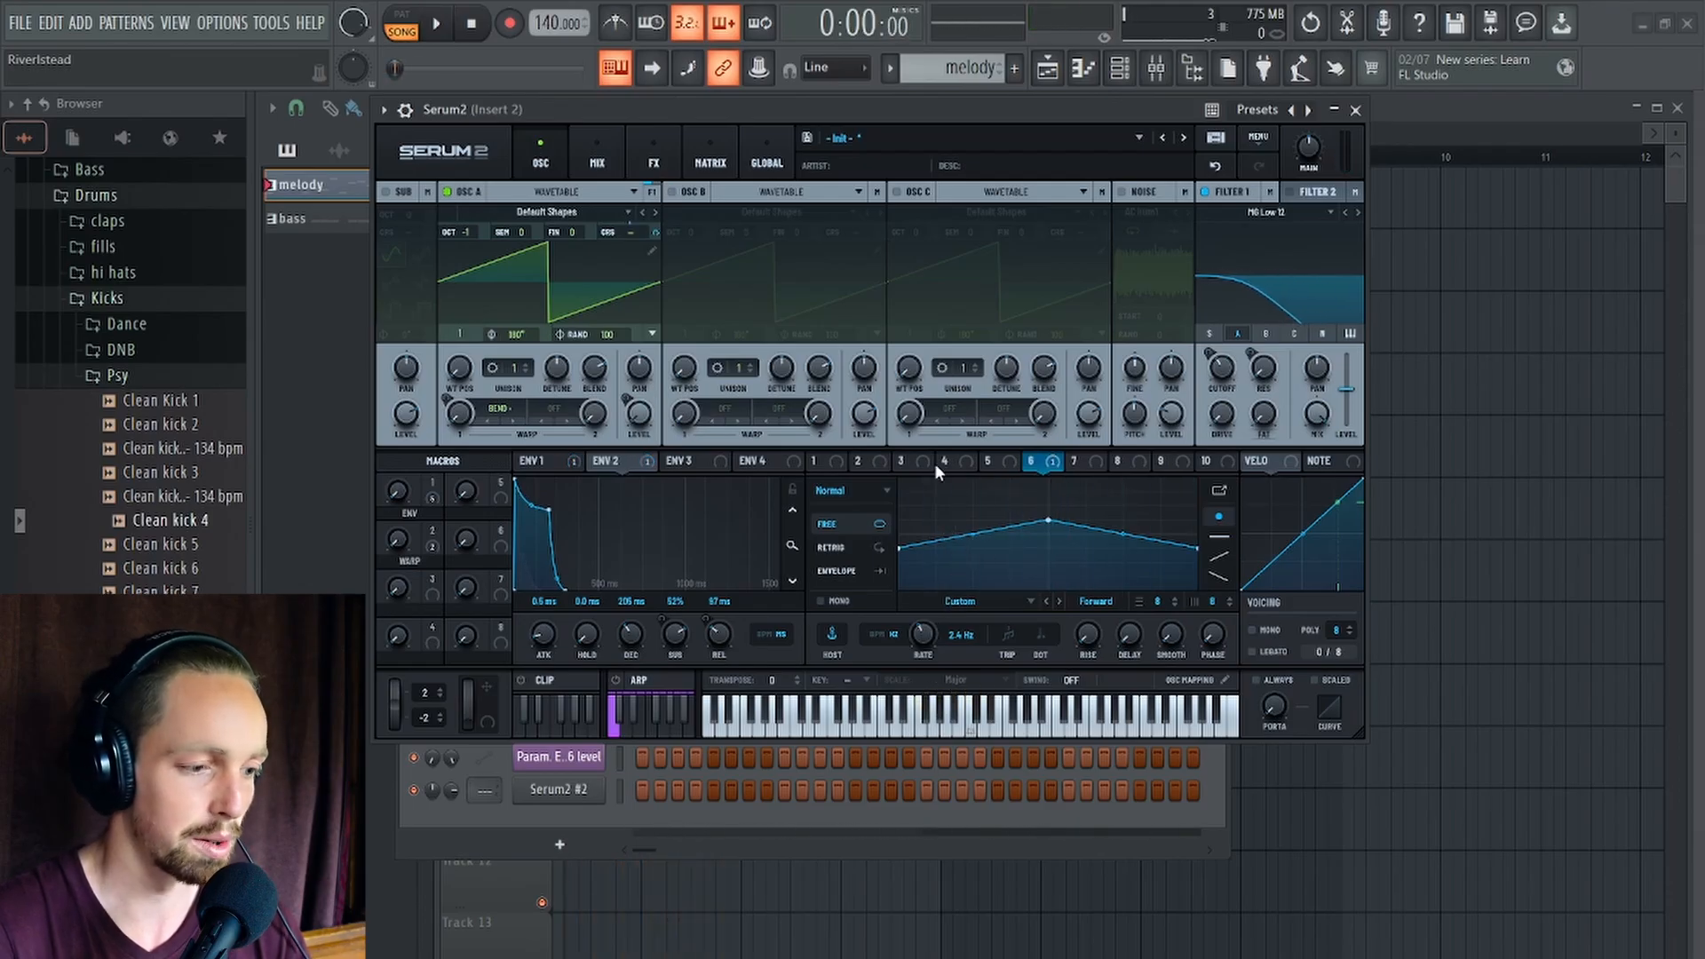
Reshape LFO 1 into a medium peak that falls to zero at the midpoint and ramps to full height at the end.
left_click(838, 459)
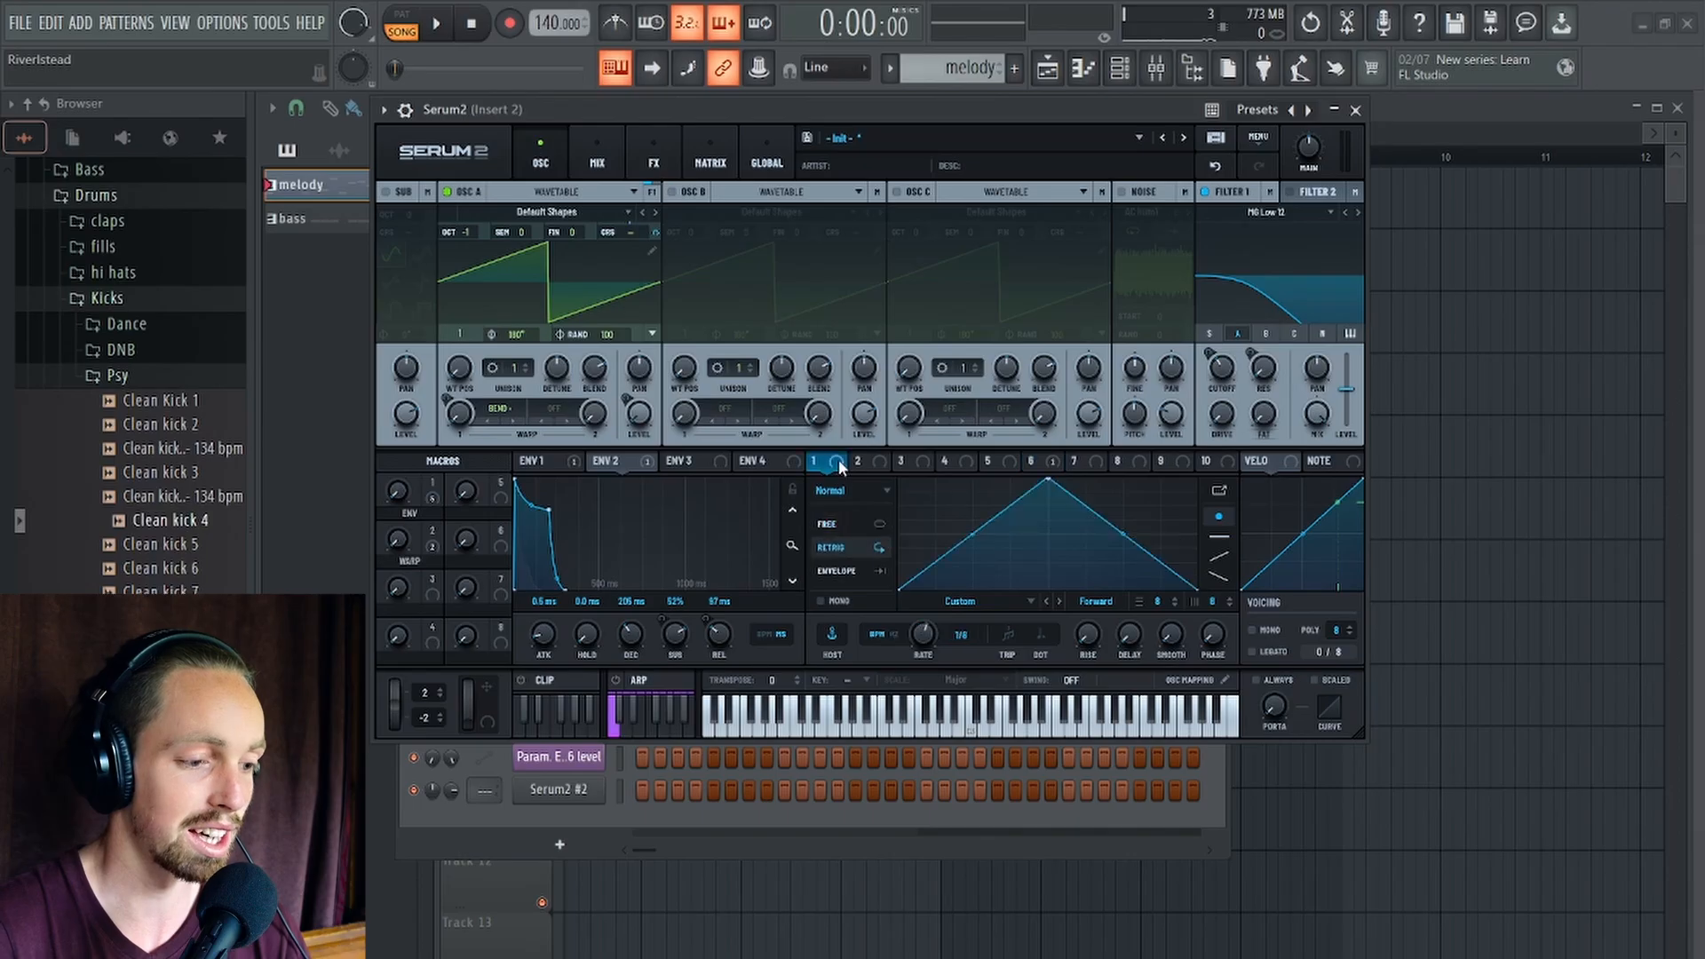
left_click_drag(1047, 482, 1047, 637)
double_click(1011, 520)
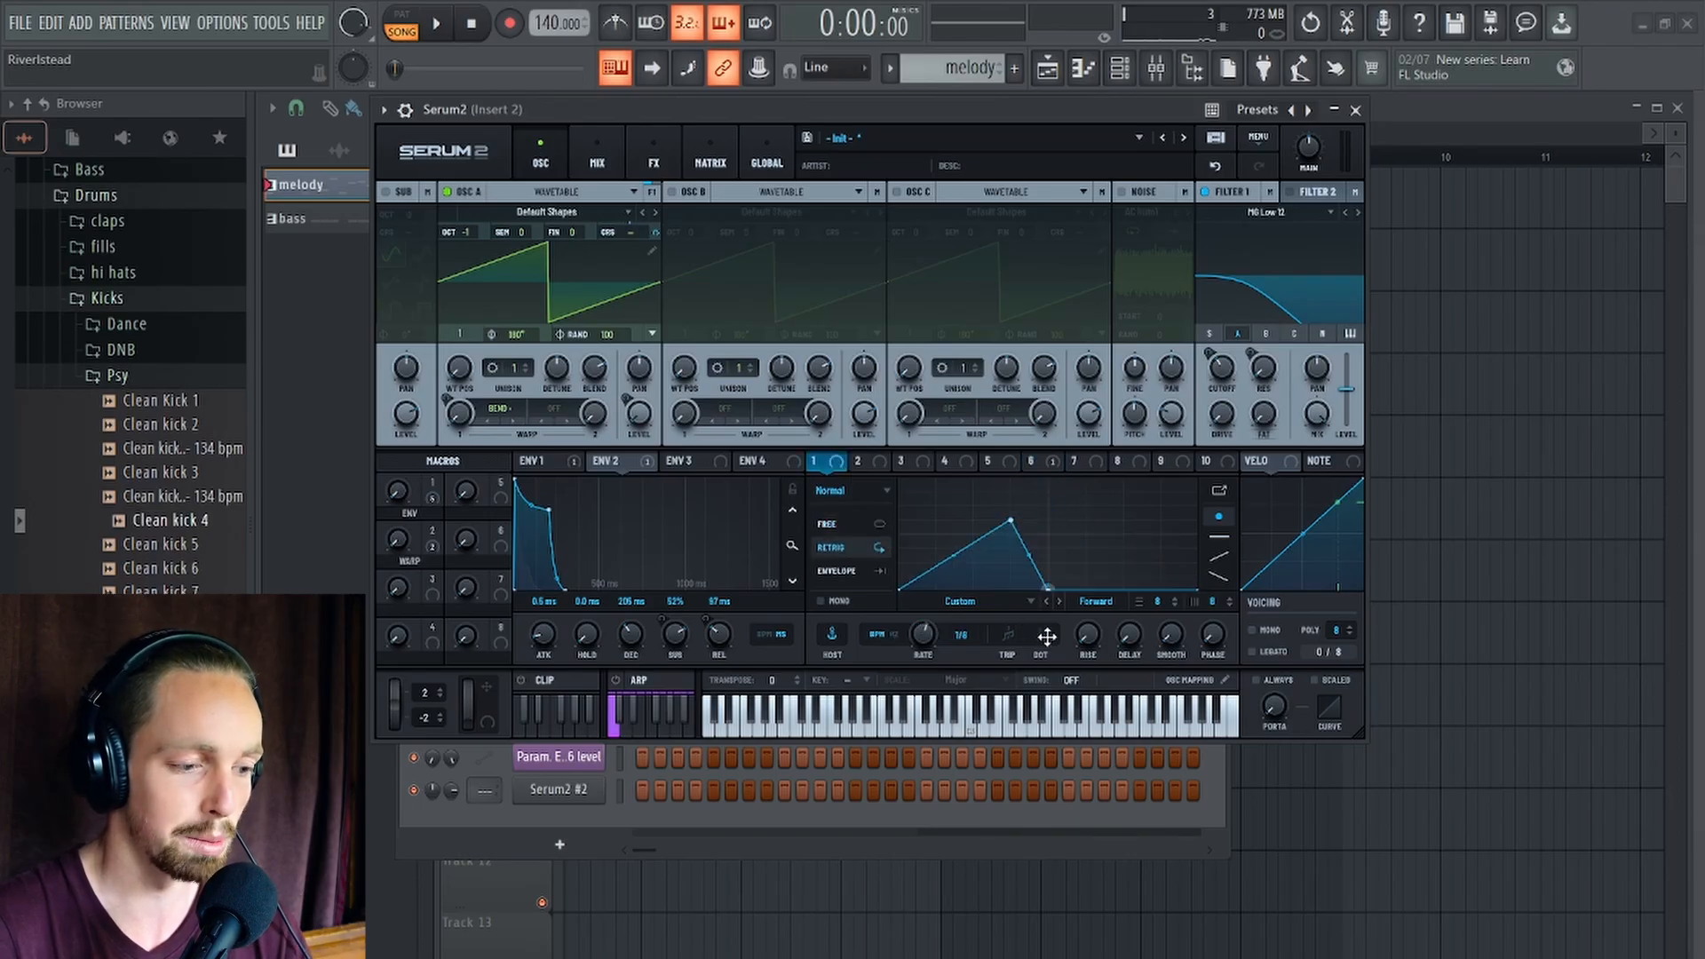
double_click(1080, 543)
left_click_drag(1081, 540, 1216, 451)
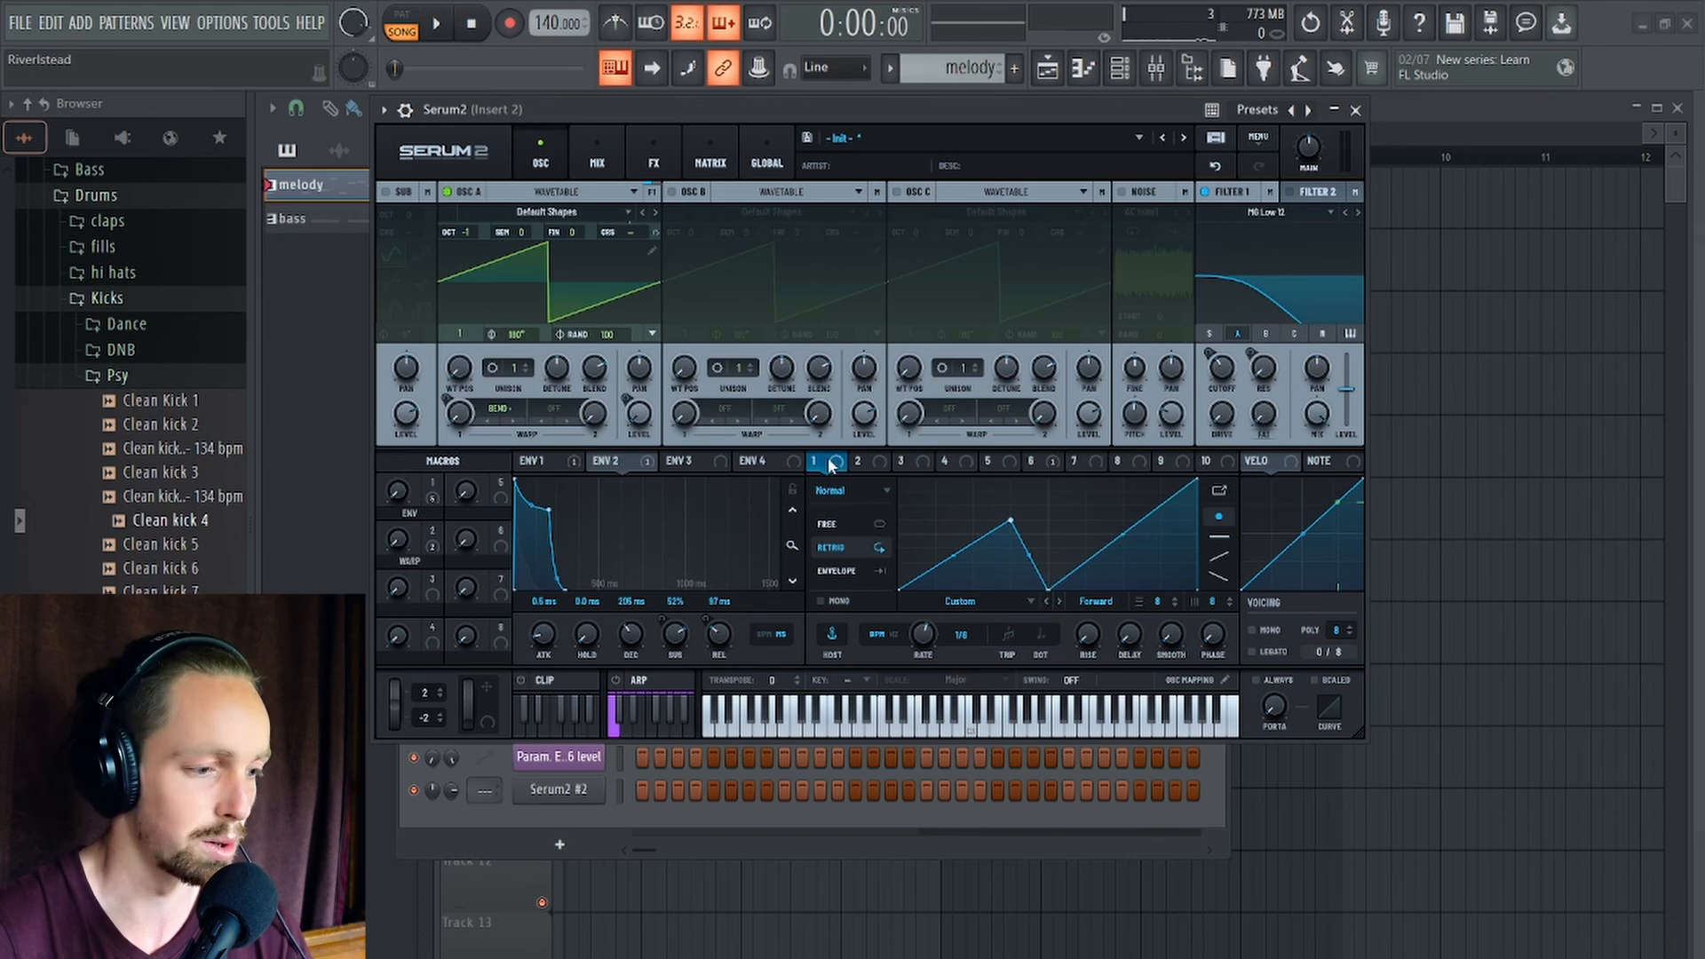
Assign LFO 1 to the env macro, run it in Free mode at 4 bar, and audition the melody.
left_click_drag(835, 462, 391, 499)
left_click_drag(923, 637, 906, 693)
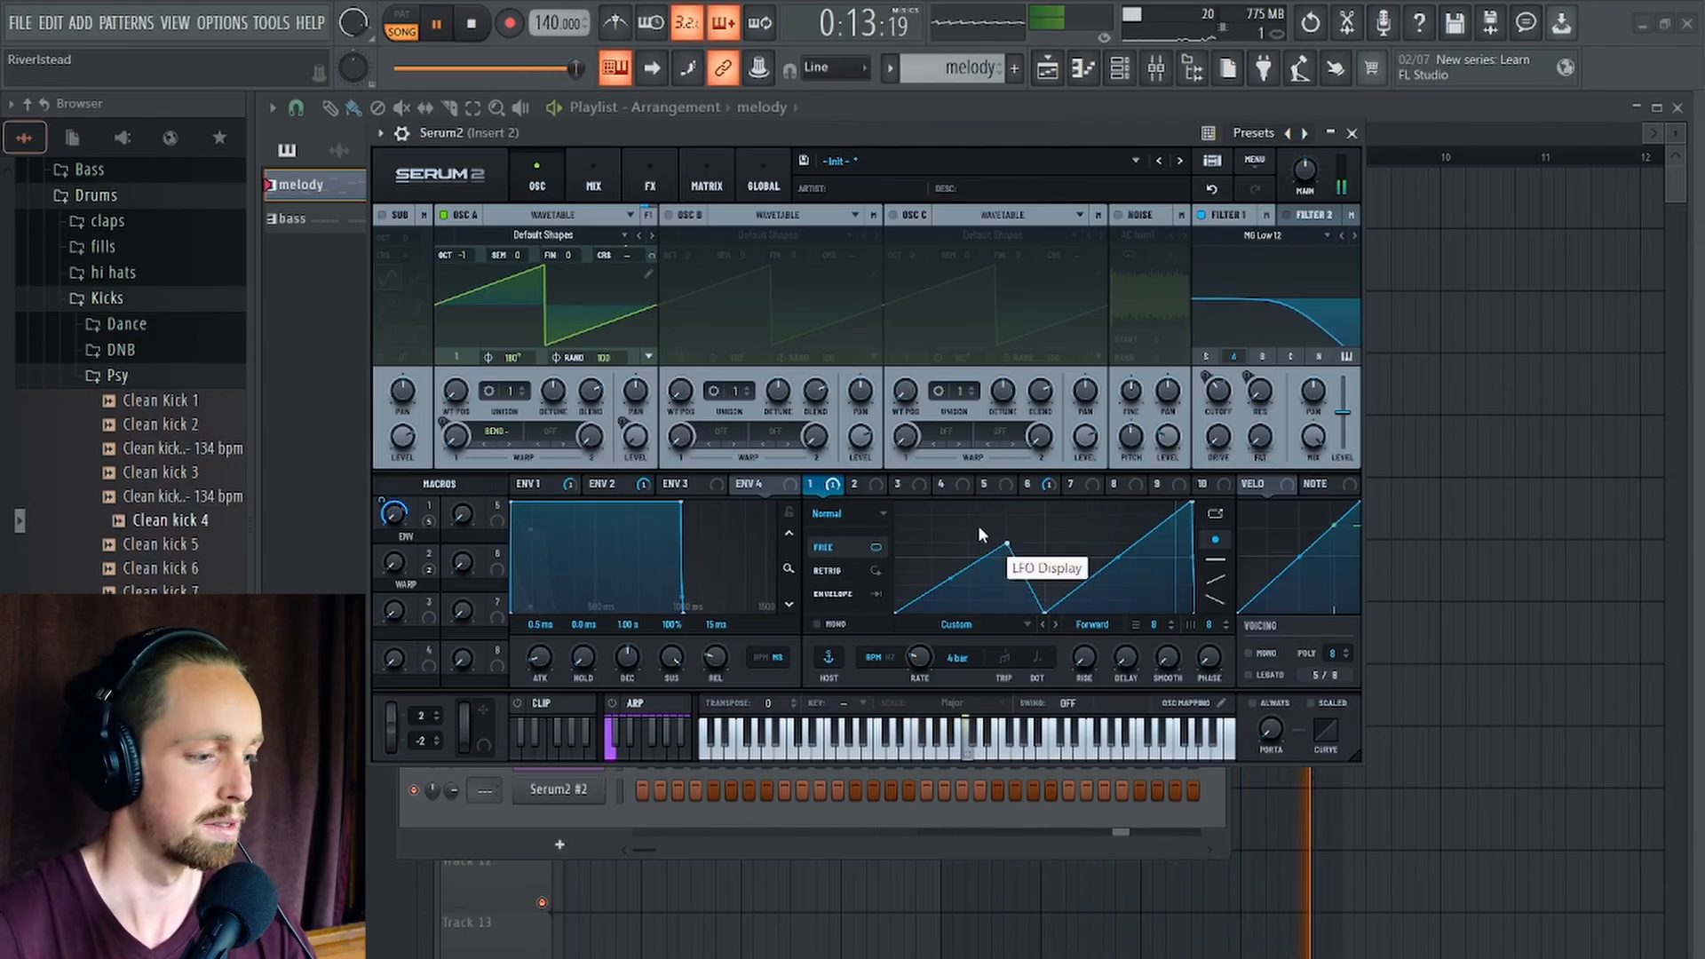
key("space")
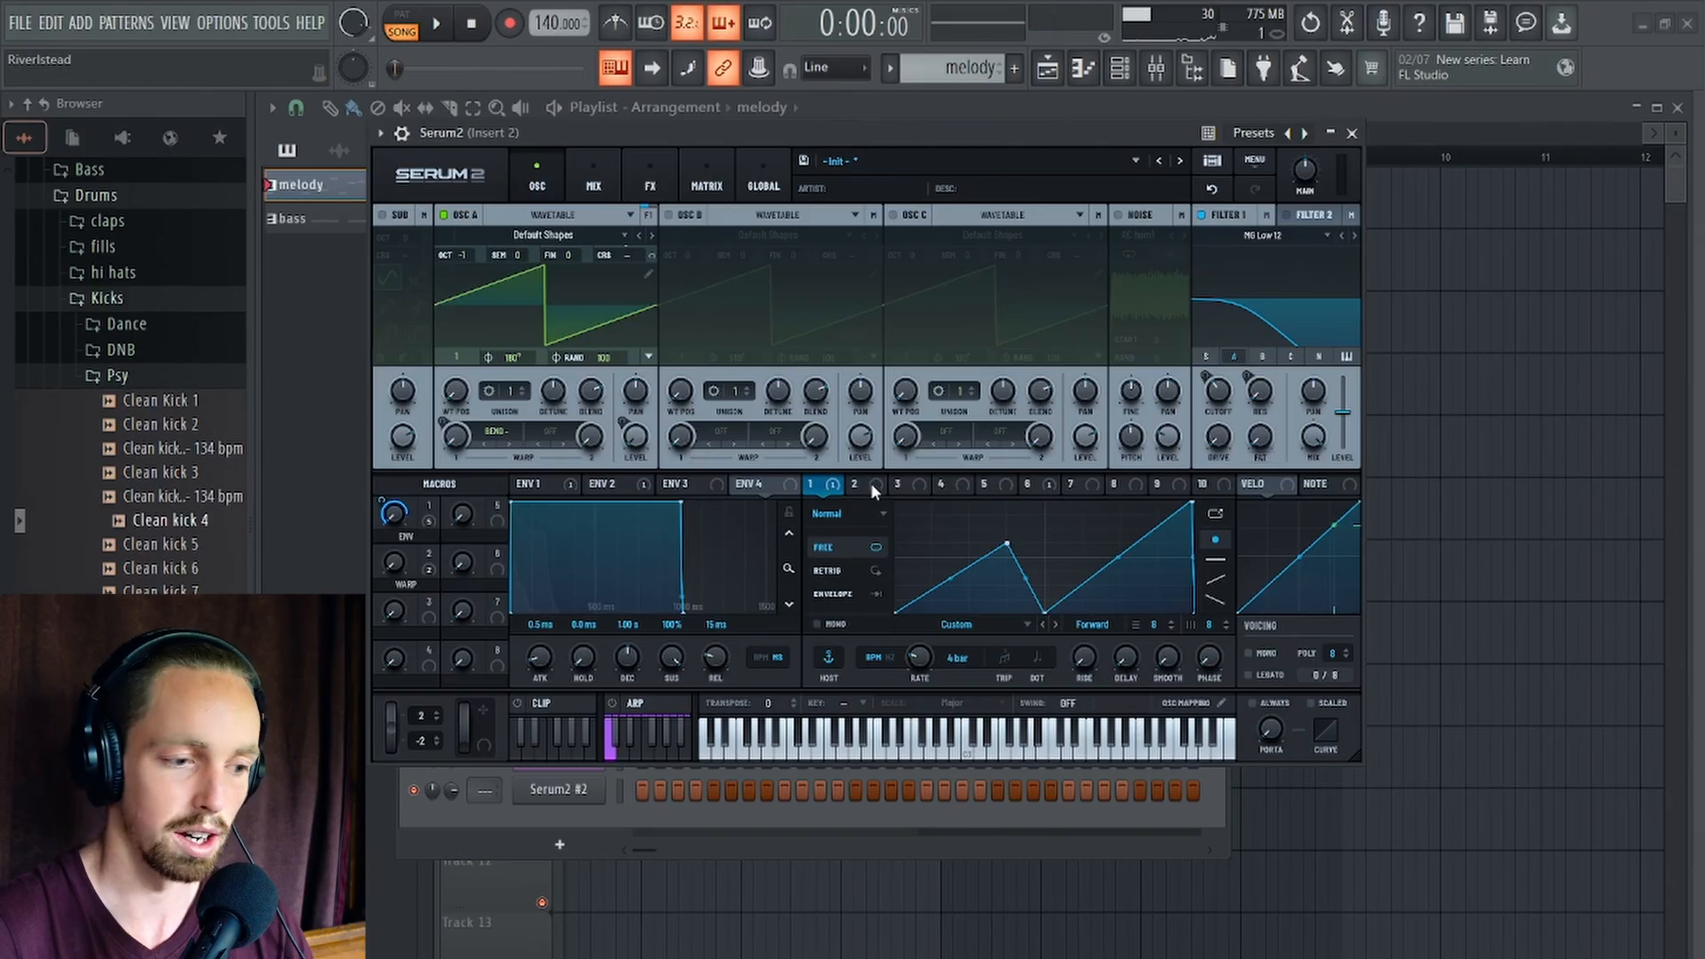
Set LFO 2 to Free mode at 8 bar and draw two uneven peaks with a drop to zero between them.
left_click(870, 482)
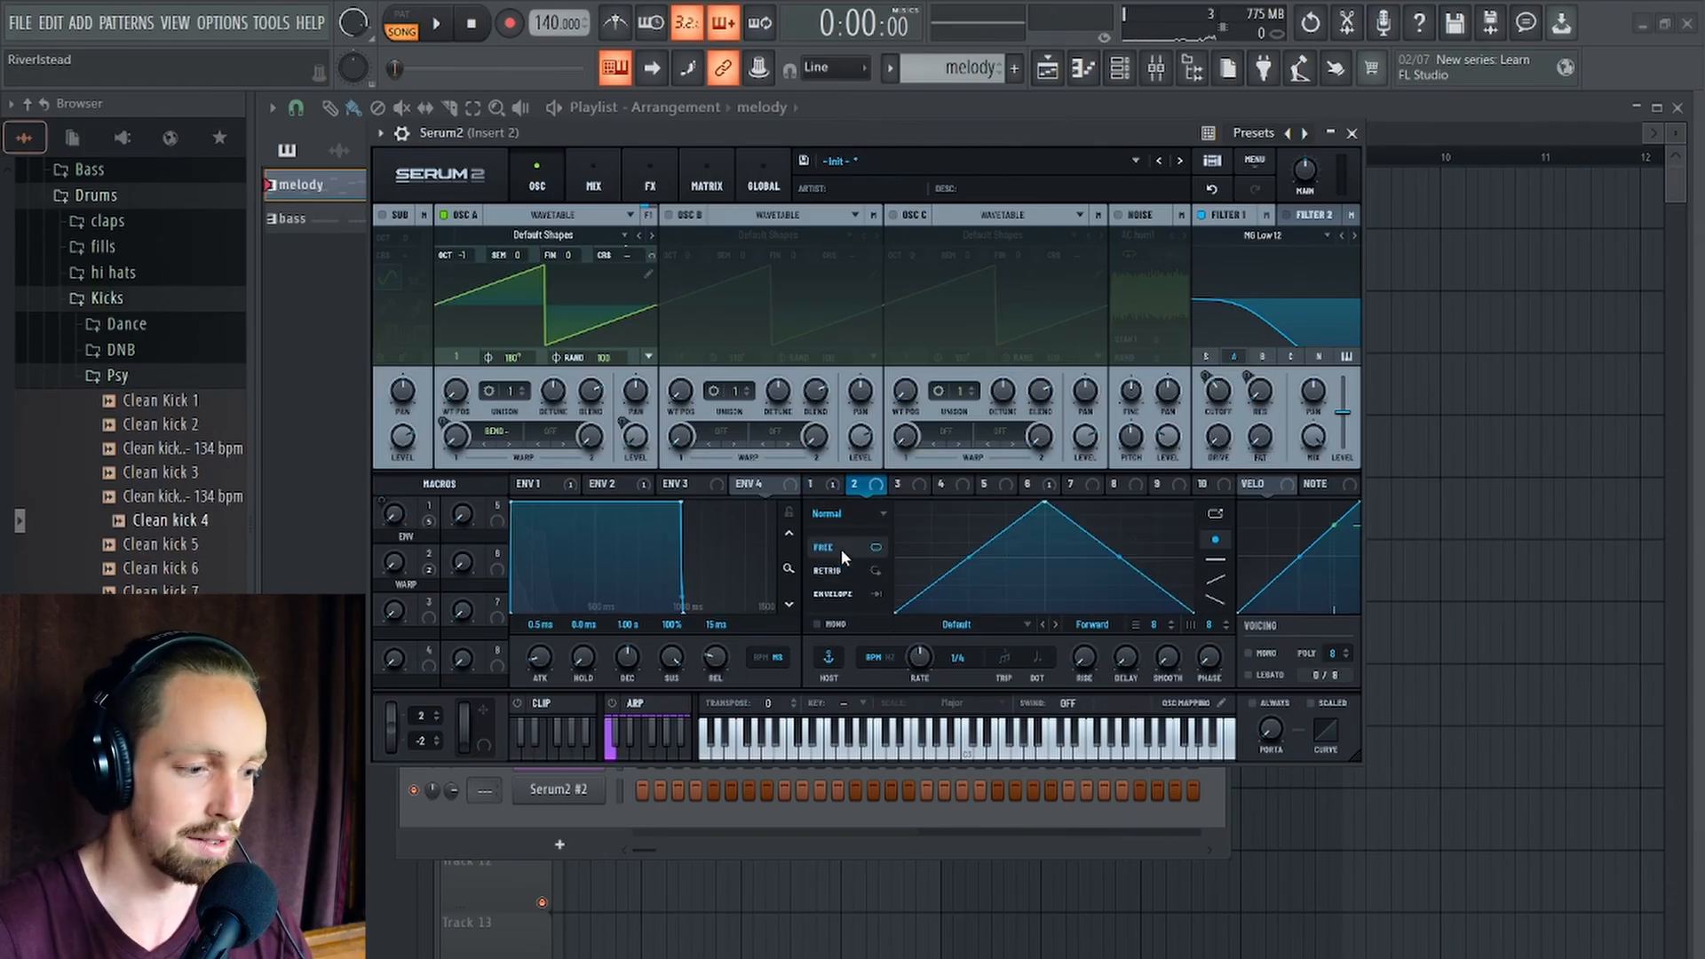
left_click_drag(919, 658, 920, 665)
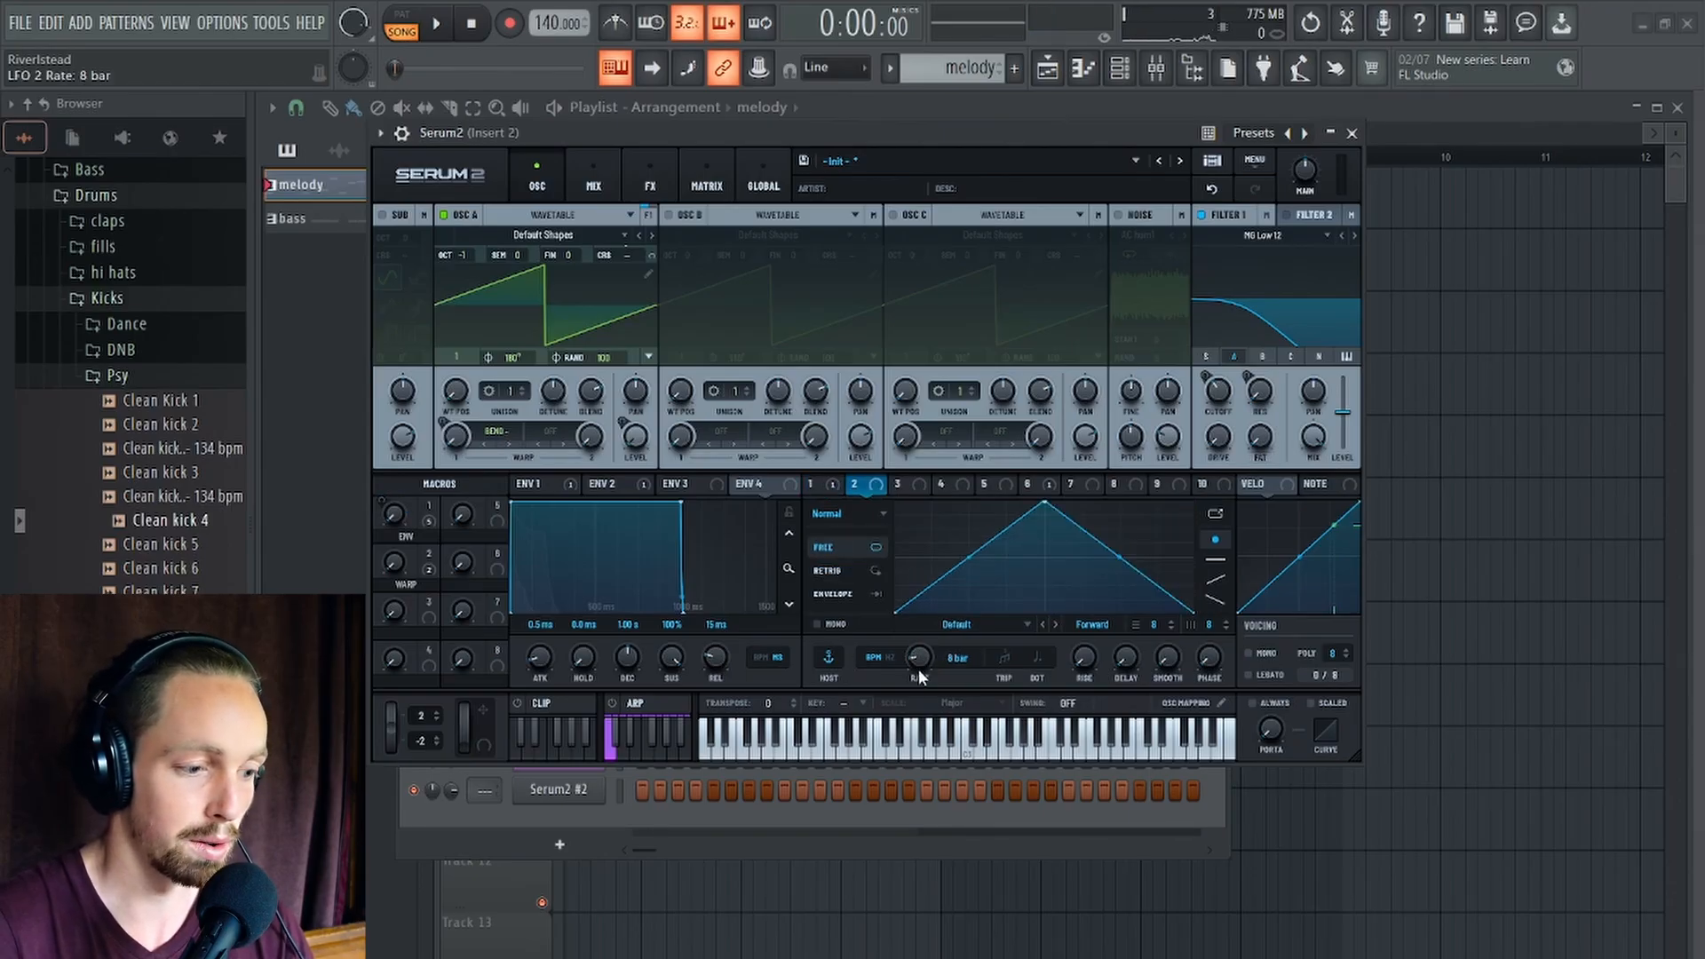
double_click(972, 547)
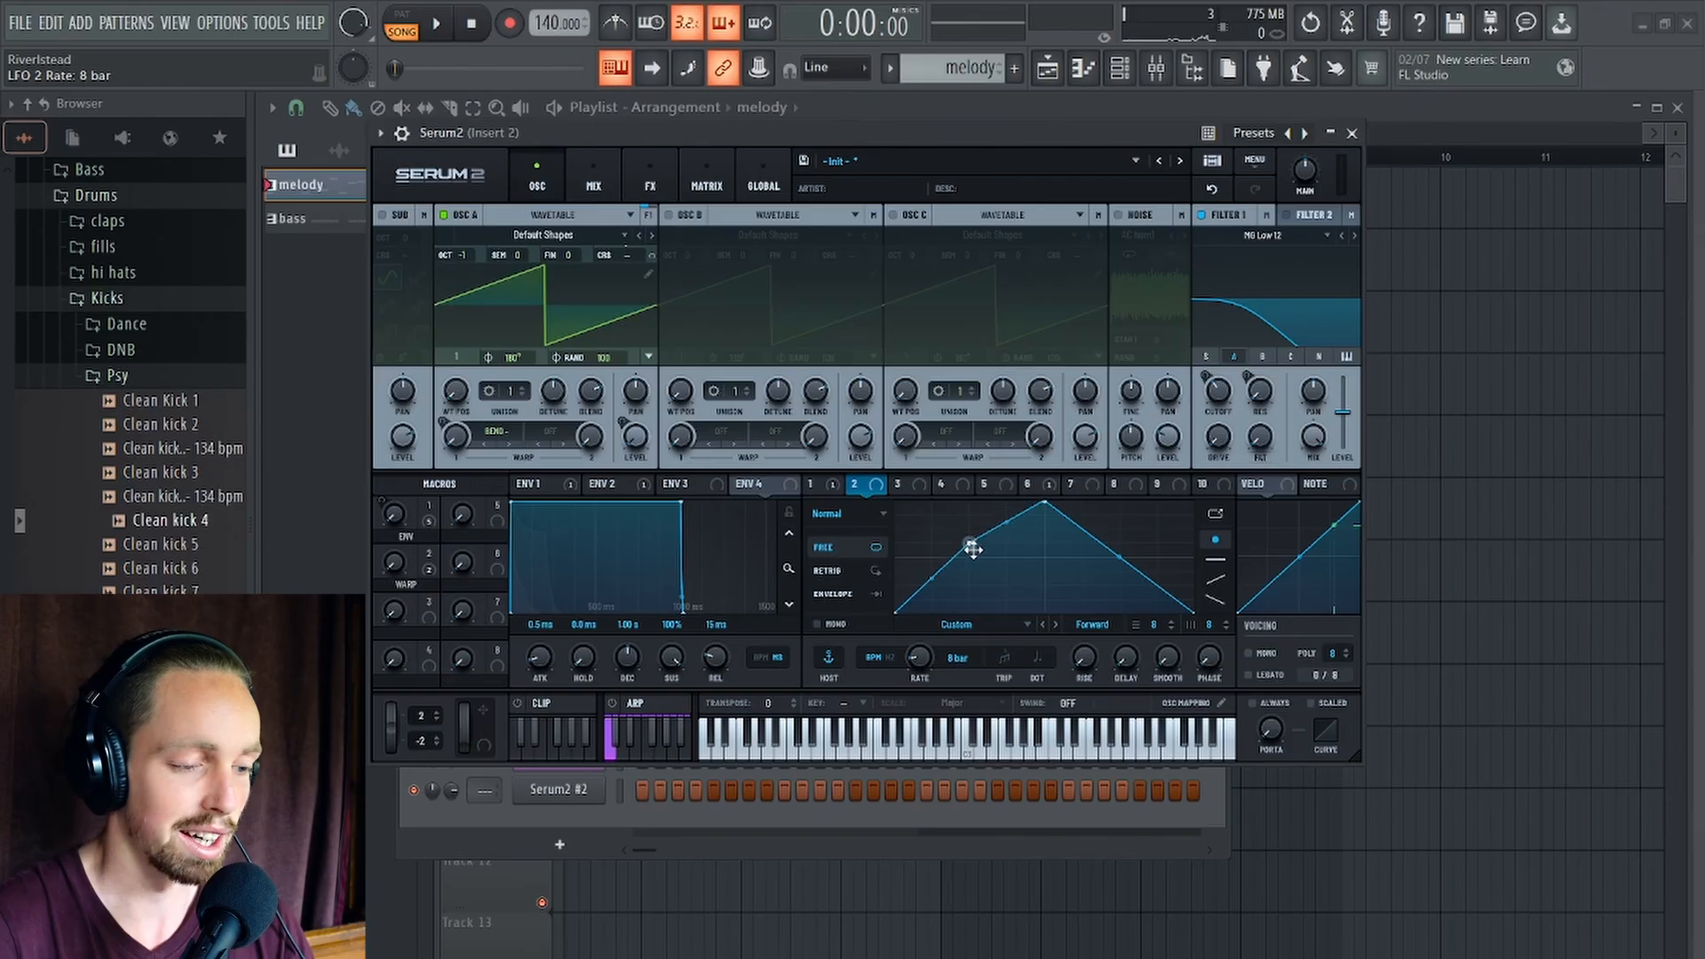
left_click_drag(948, 544, 933, 545)
double_click(1038, 584)
left_click_drag(1037, 584, 1024, 628)
left_click_drag(1044, 502, 1142, 522)
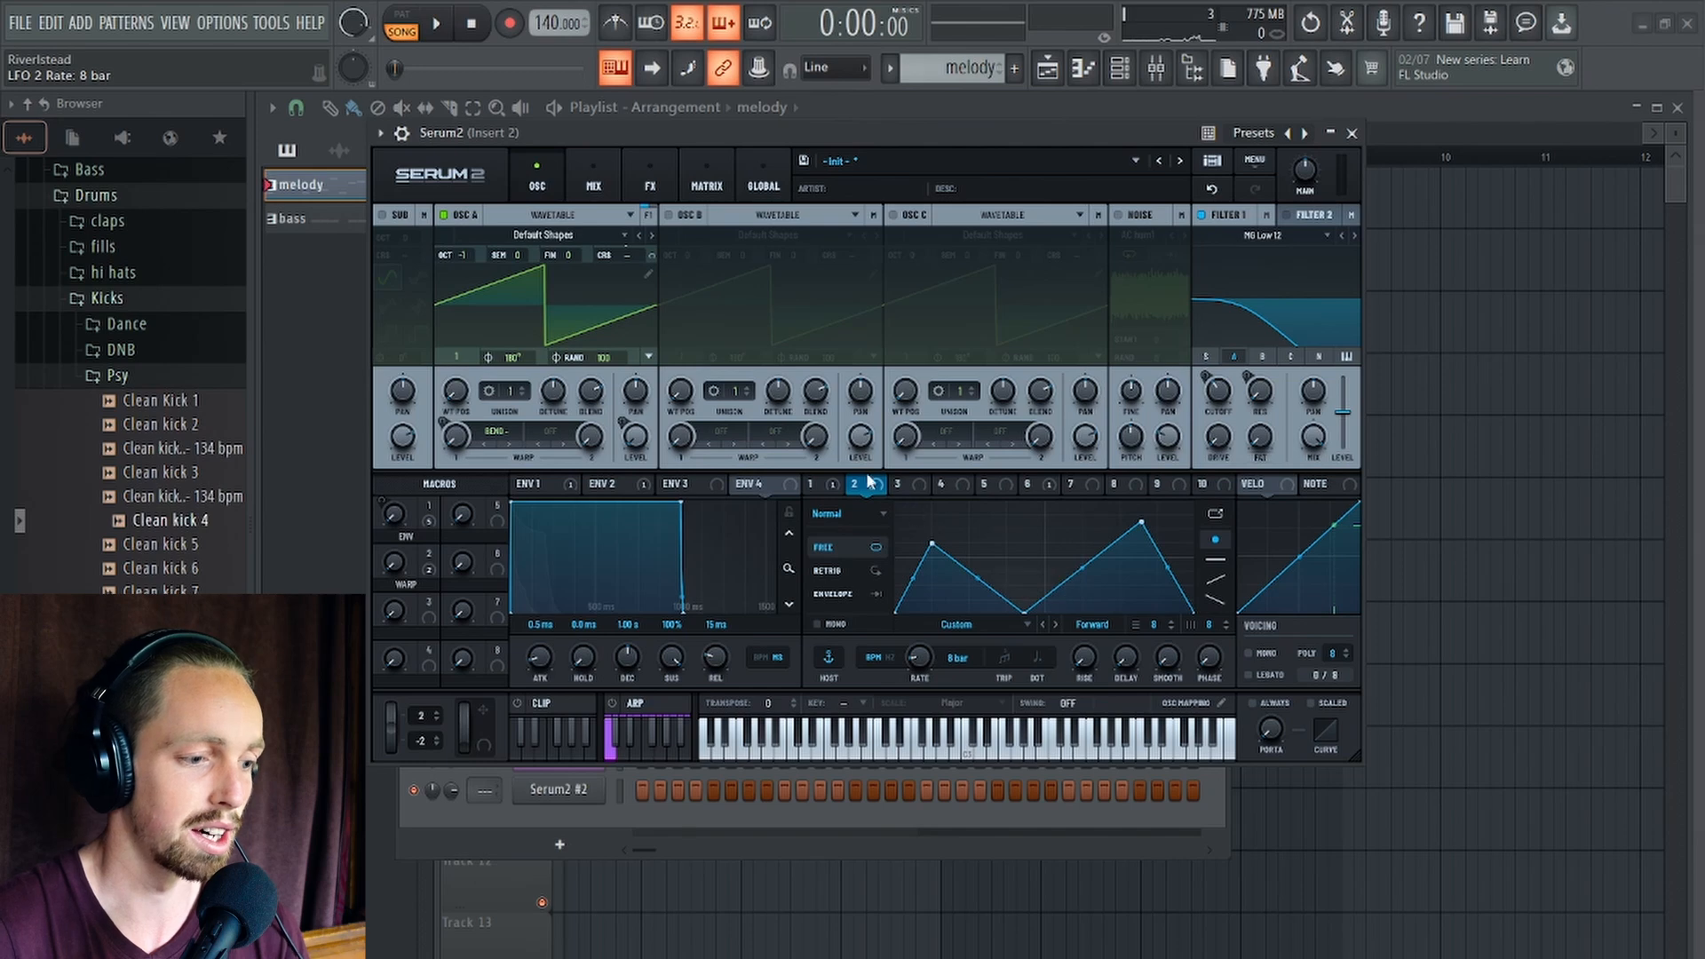
Assign LFO 2 to the warp macro at 99% and audition the melody.
left_click_drag(877, 484, 393, 572)
key("space")
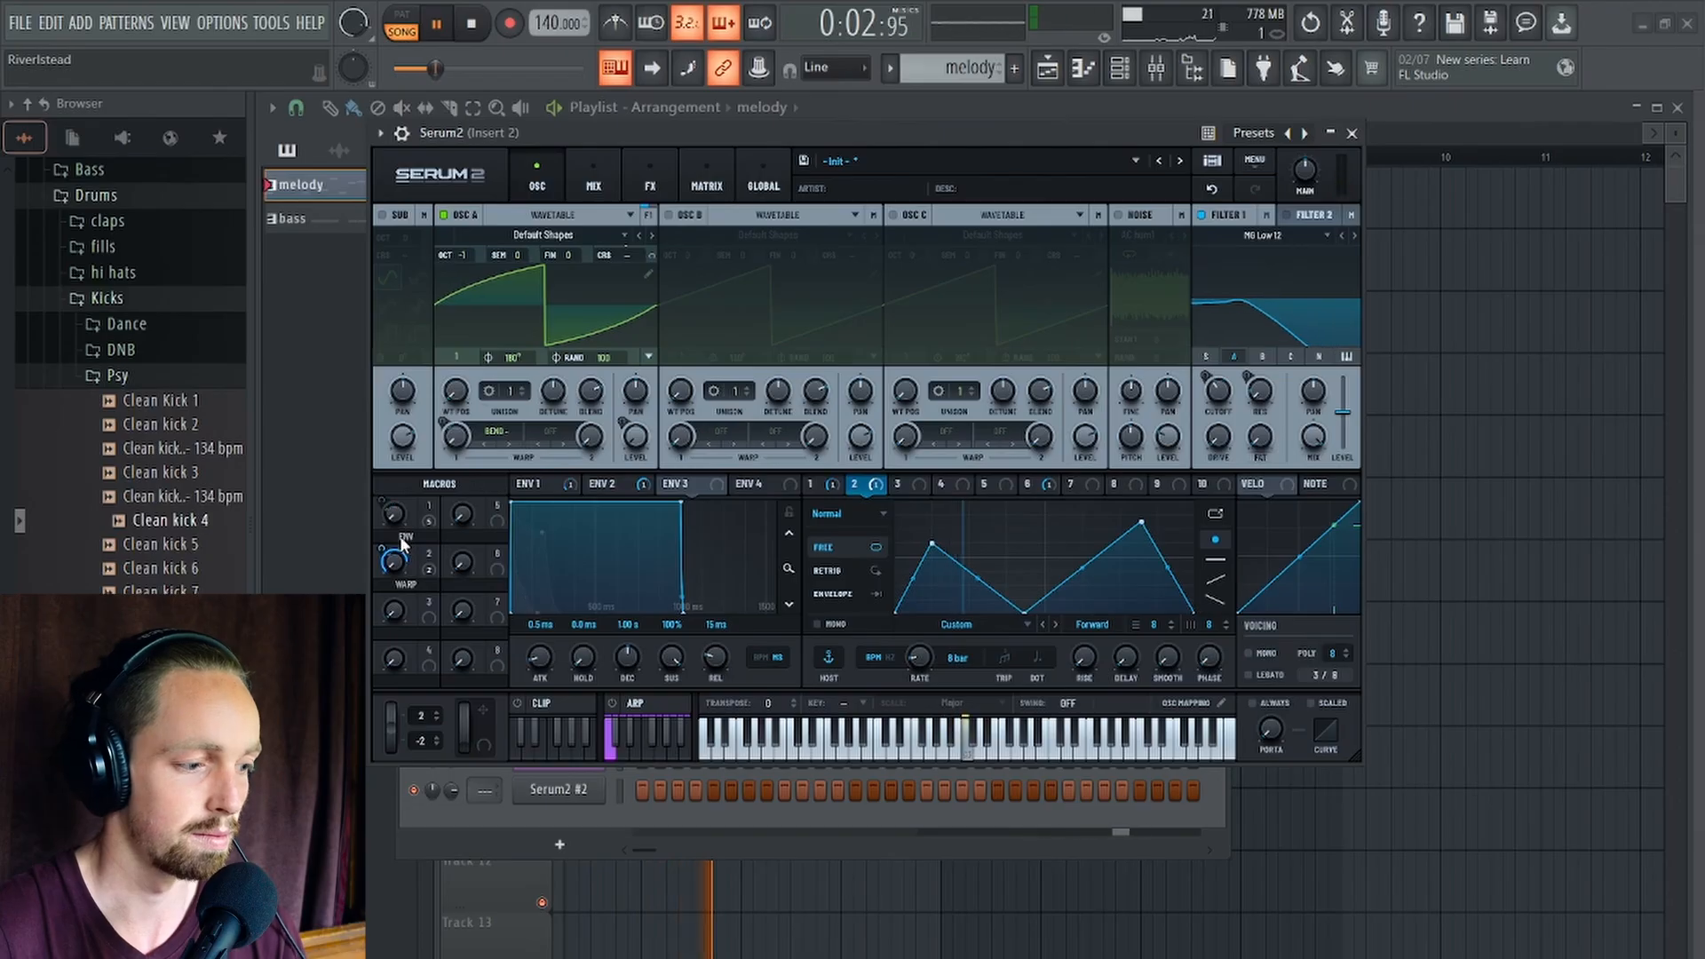
mouse_move(385, 554)
left_click_drag(385, 553, 385, 535)
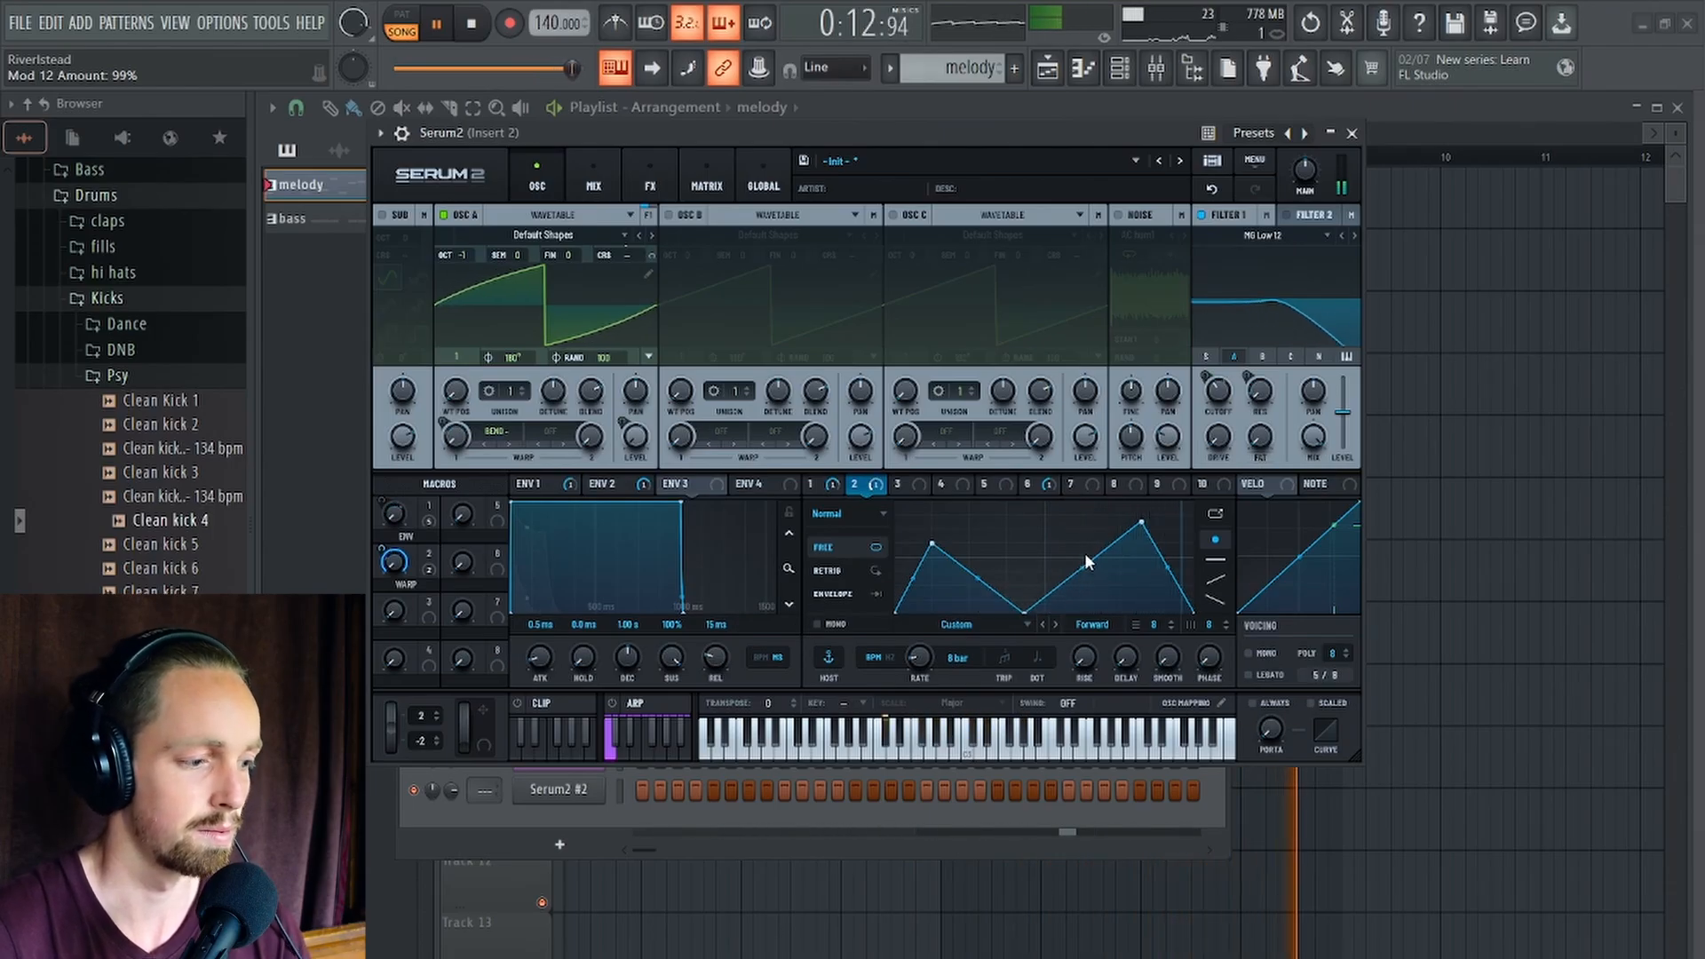
key("space")
Refine LFO 2 during playback with a full-height point before the second peak, an earlier first peak, and a raised, curved valley.
mouse_move(1143, 525)
left_mouse_down()
mouse_move(1082, 503)
mouse_move(1161, 525)
left_mouse_up()
double_click(1157, 538)
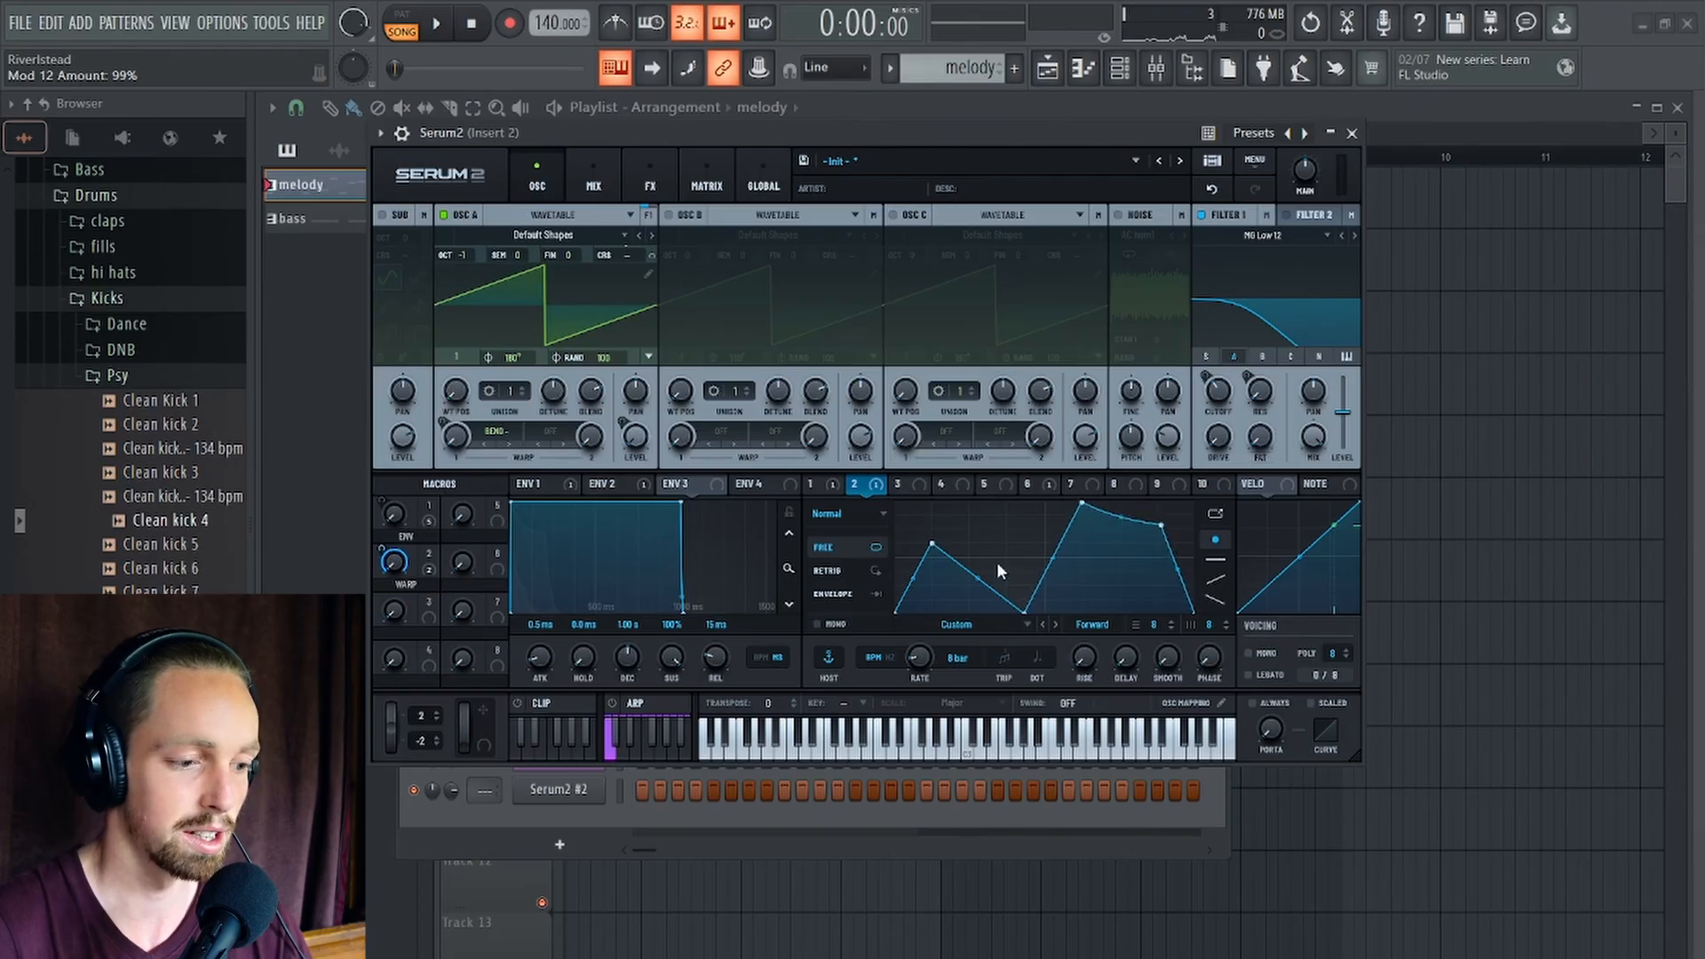
key("space")
left_click_drag(978, 578, 963, 535)
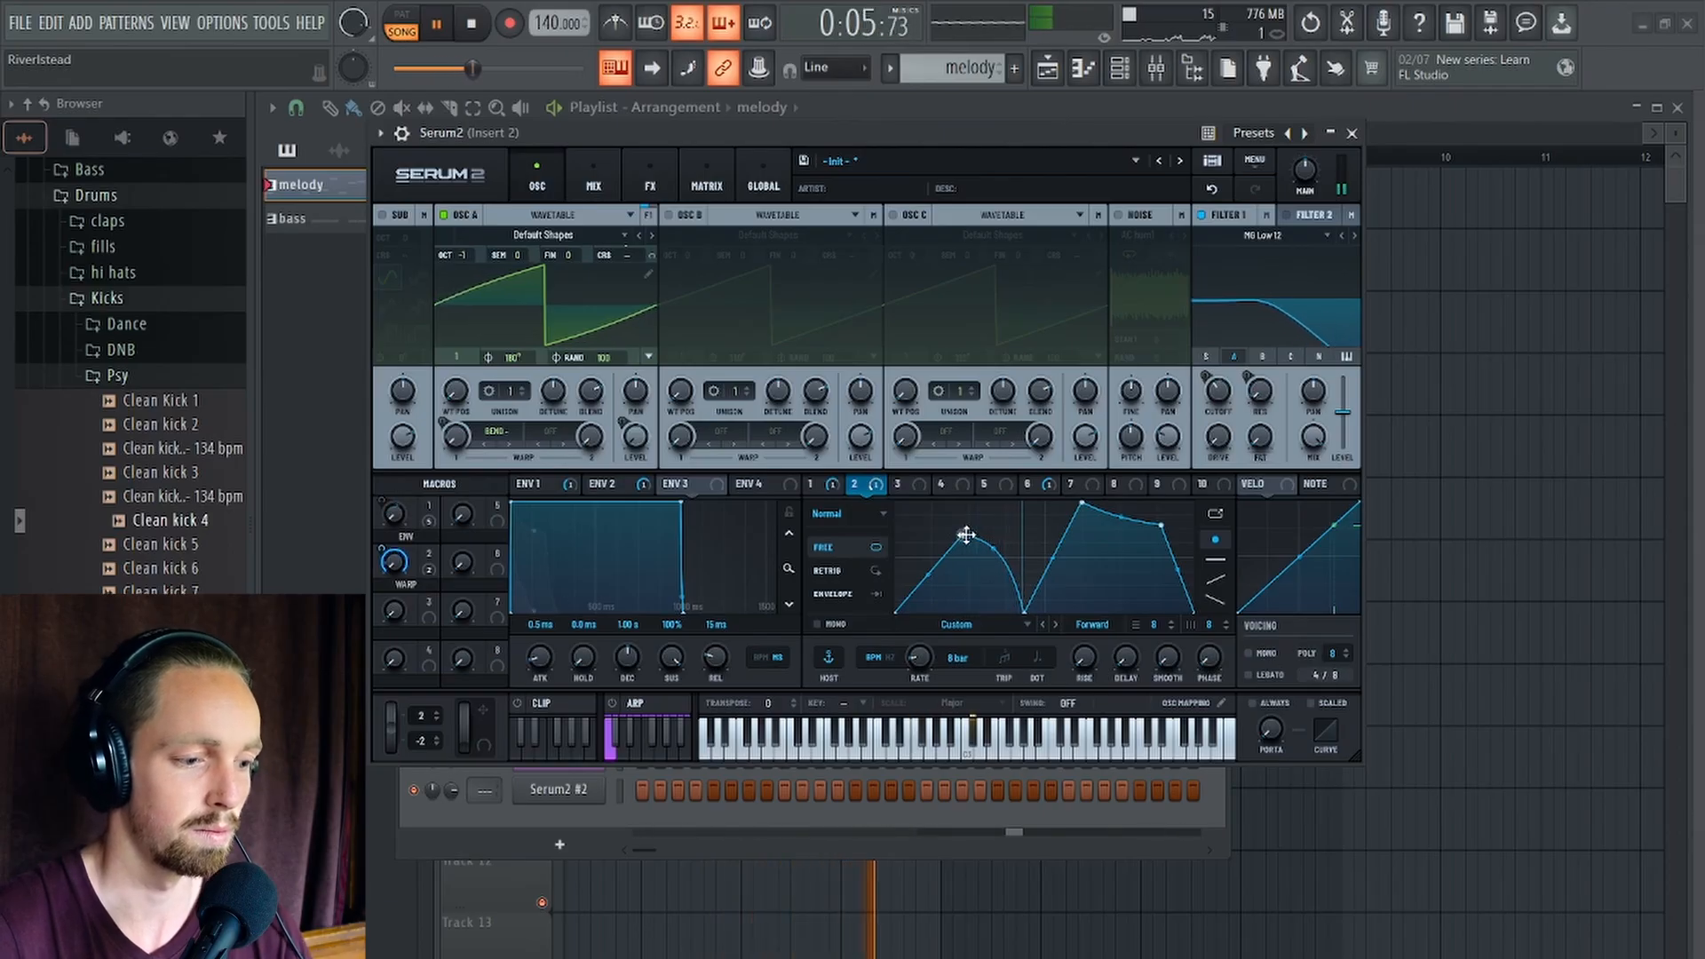
left_click_drag(966, 534, 926, 536)
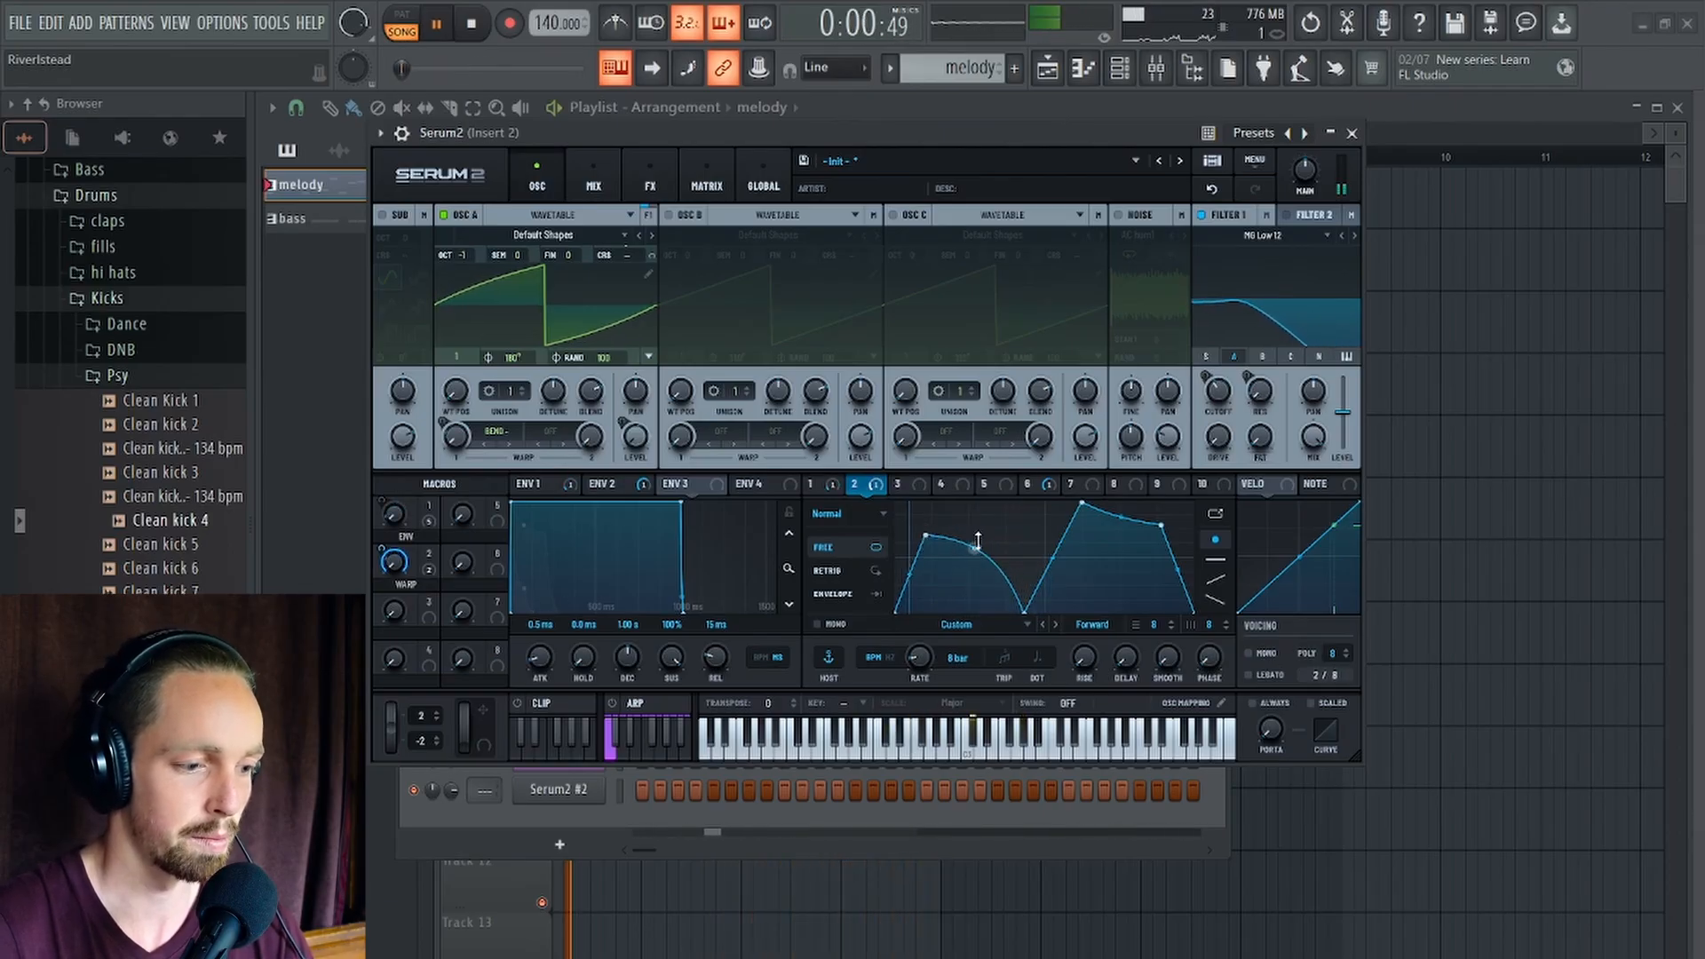
left_click_drag(1017, 613, 994, 576)
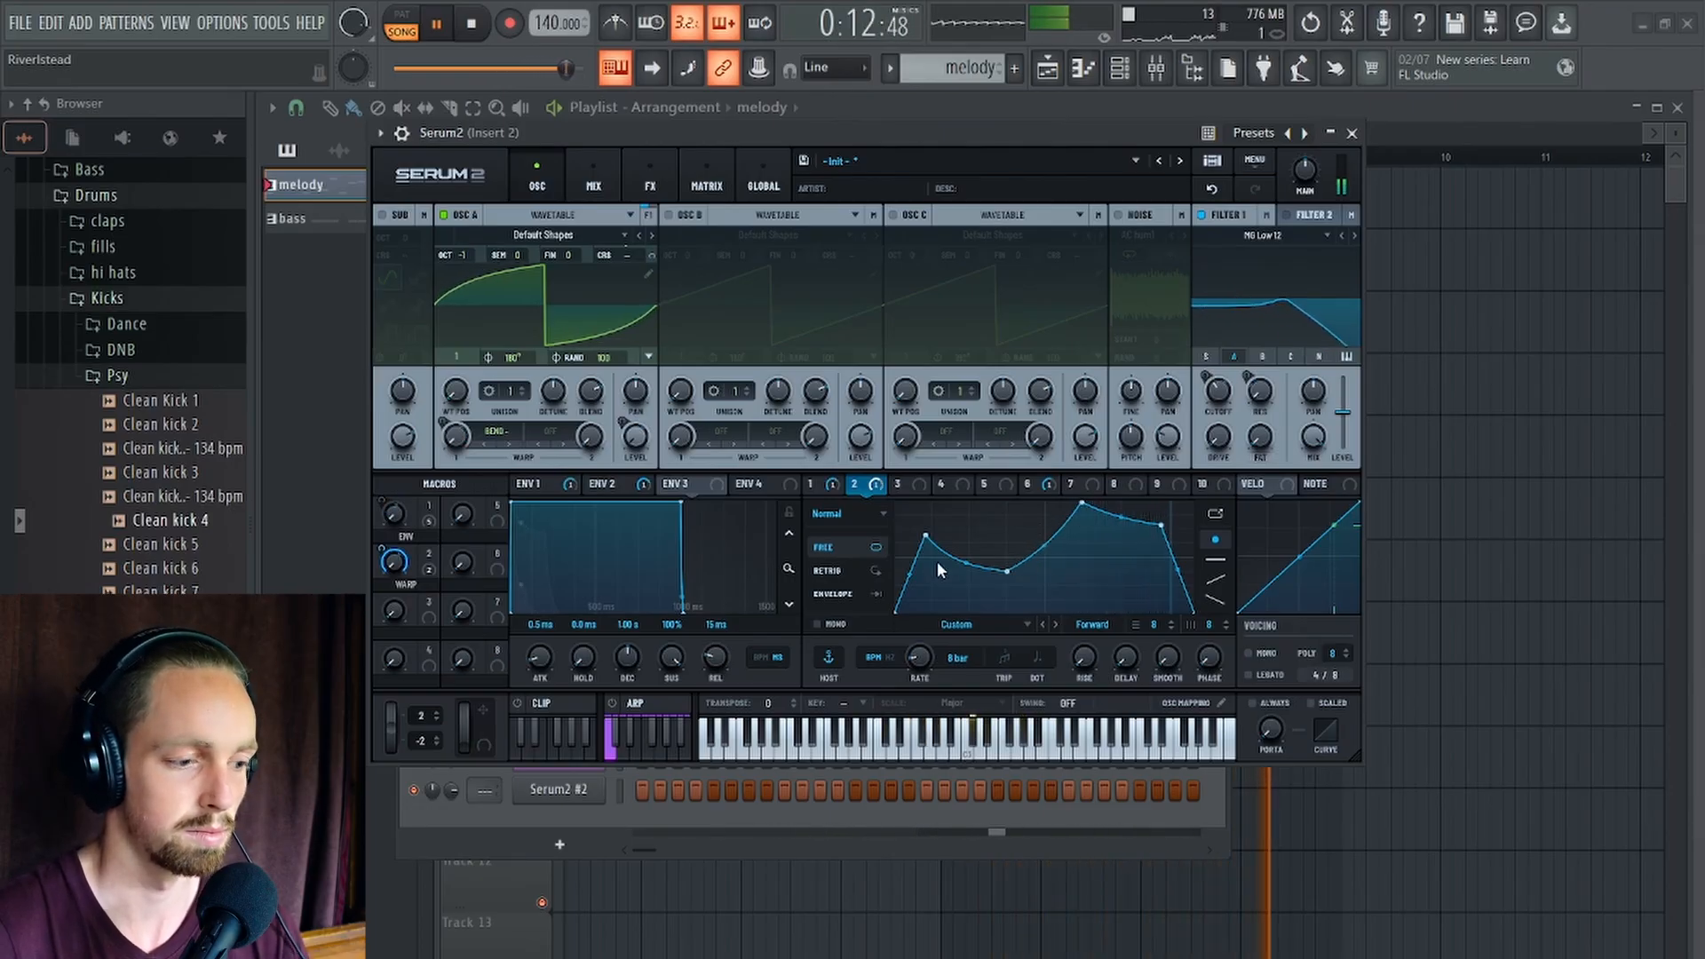
key("space")
Smooth LFO 1 by raising its valley and start point and curving the final rise, auditioning the melody.
left_click(811, 485)
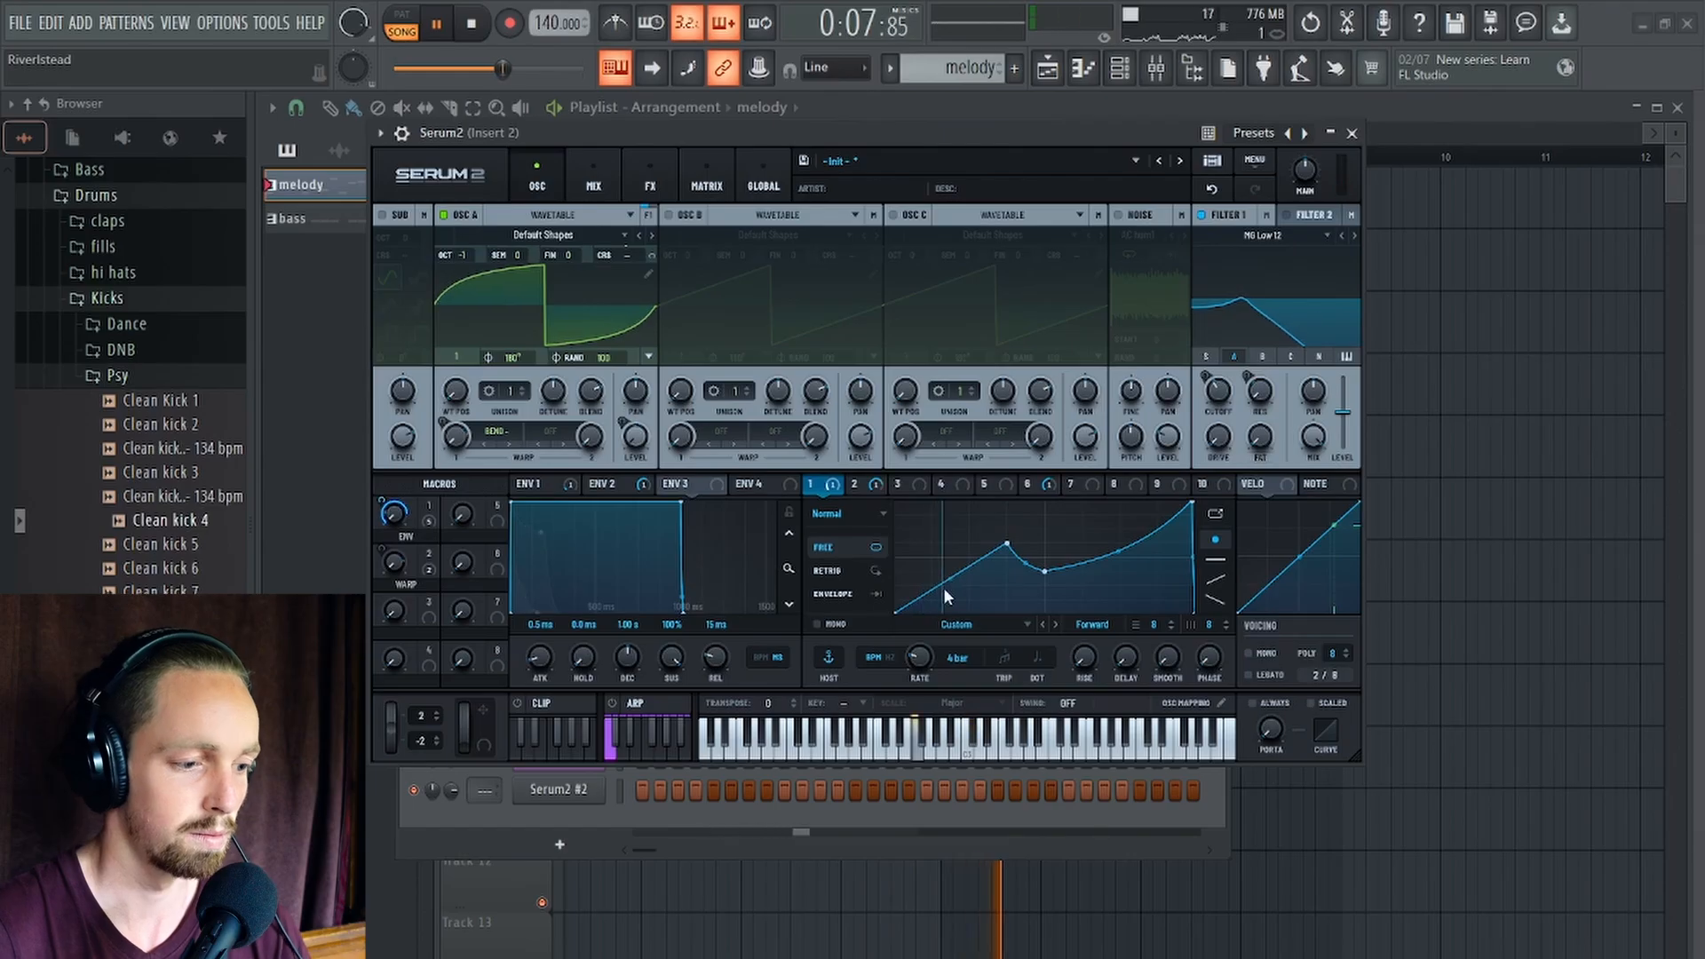
key("space")
left_click_drag(887, 607, 886, 596)
key("space")
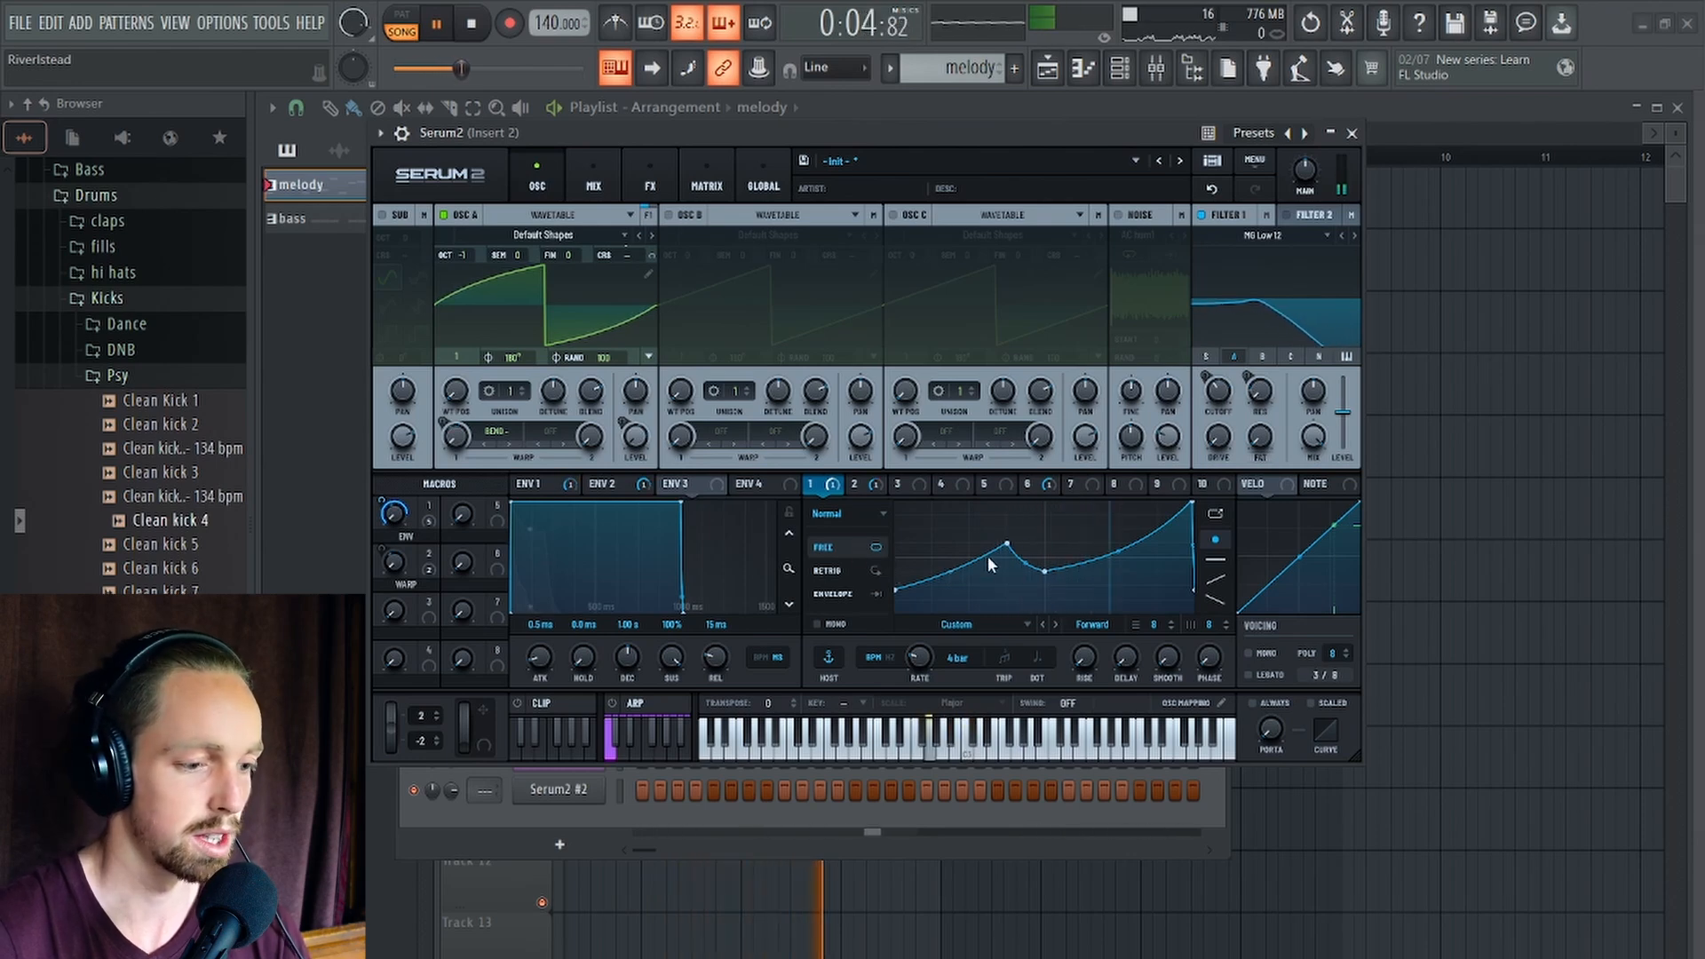
key("space")
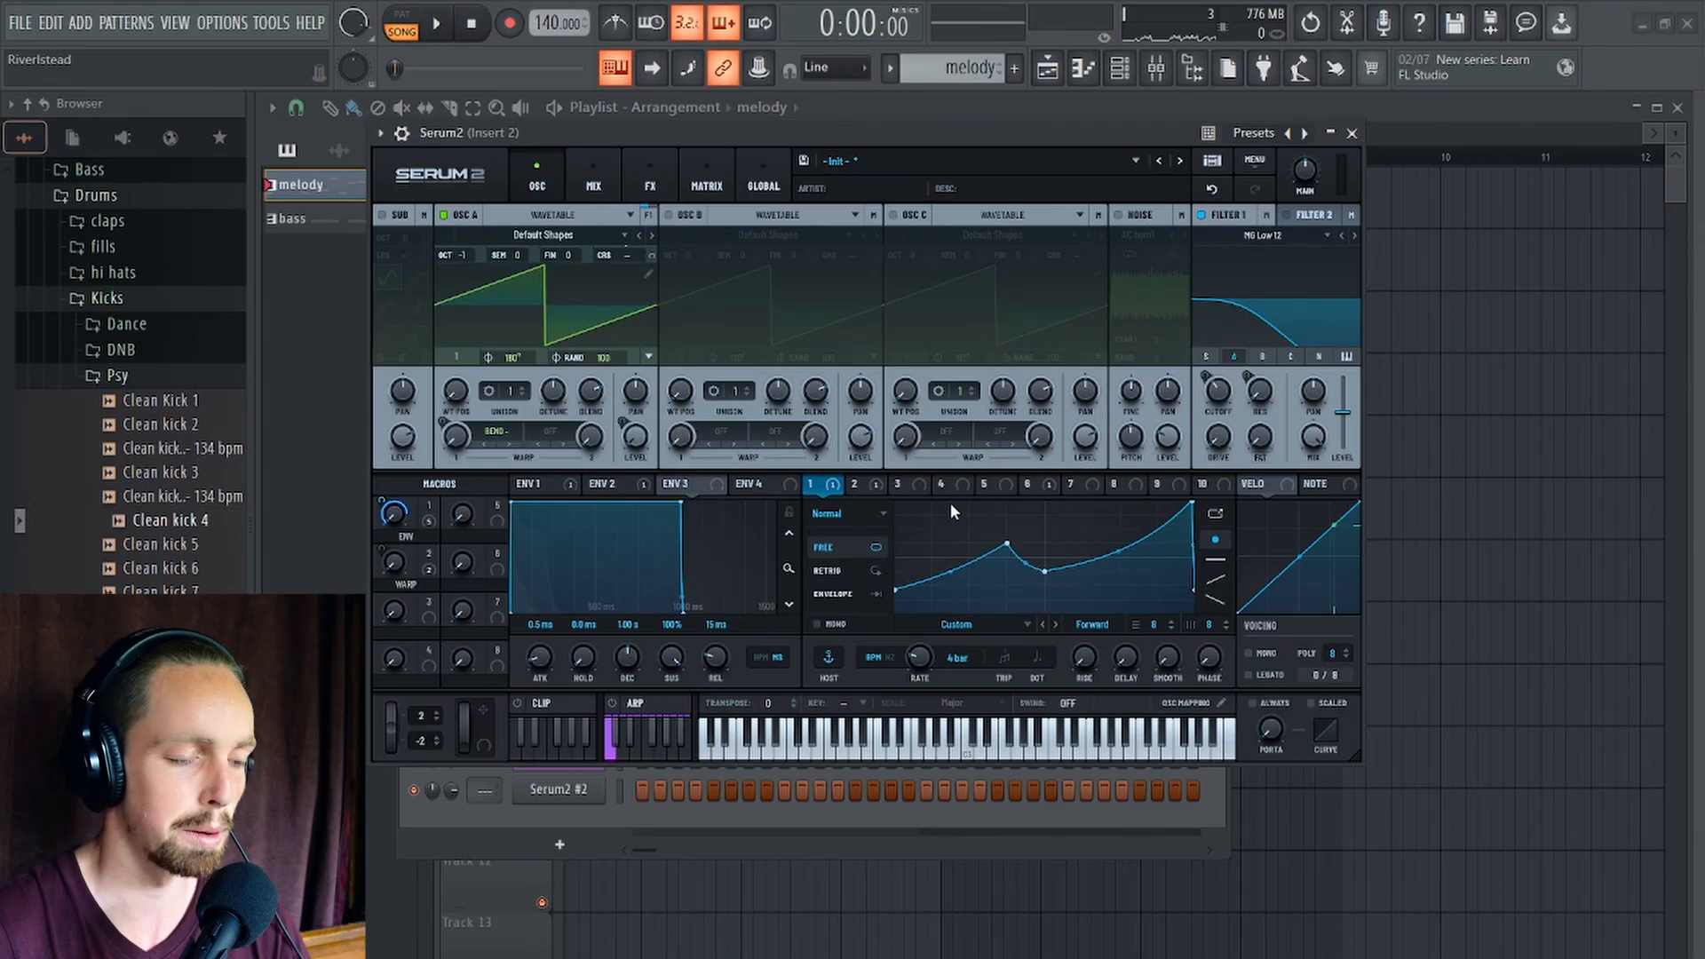
Shape LFO 3 as a curved rise, dip and final rise in Free mode at 4 bar, and assign it to Filter 1's cutoff.
left_click(912, 486)
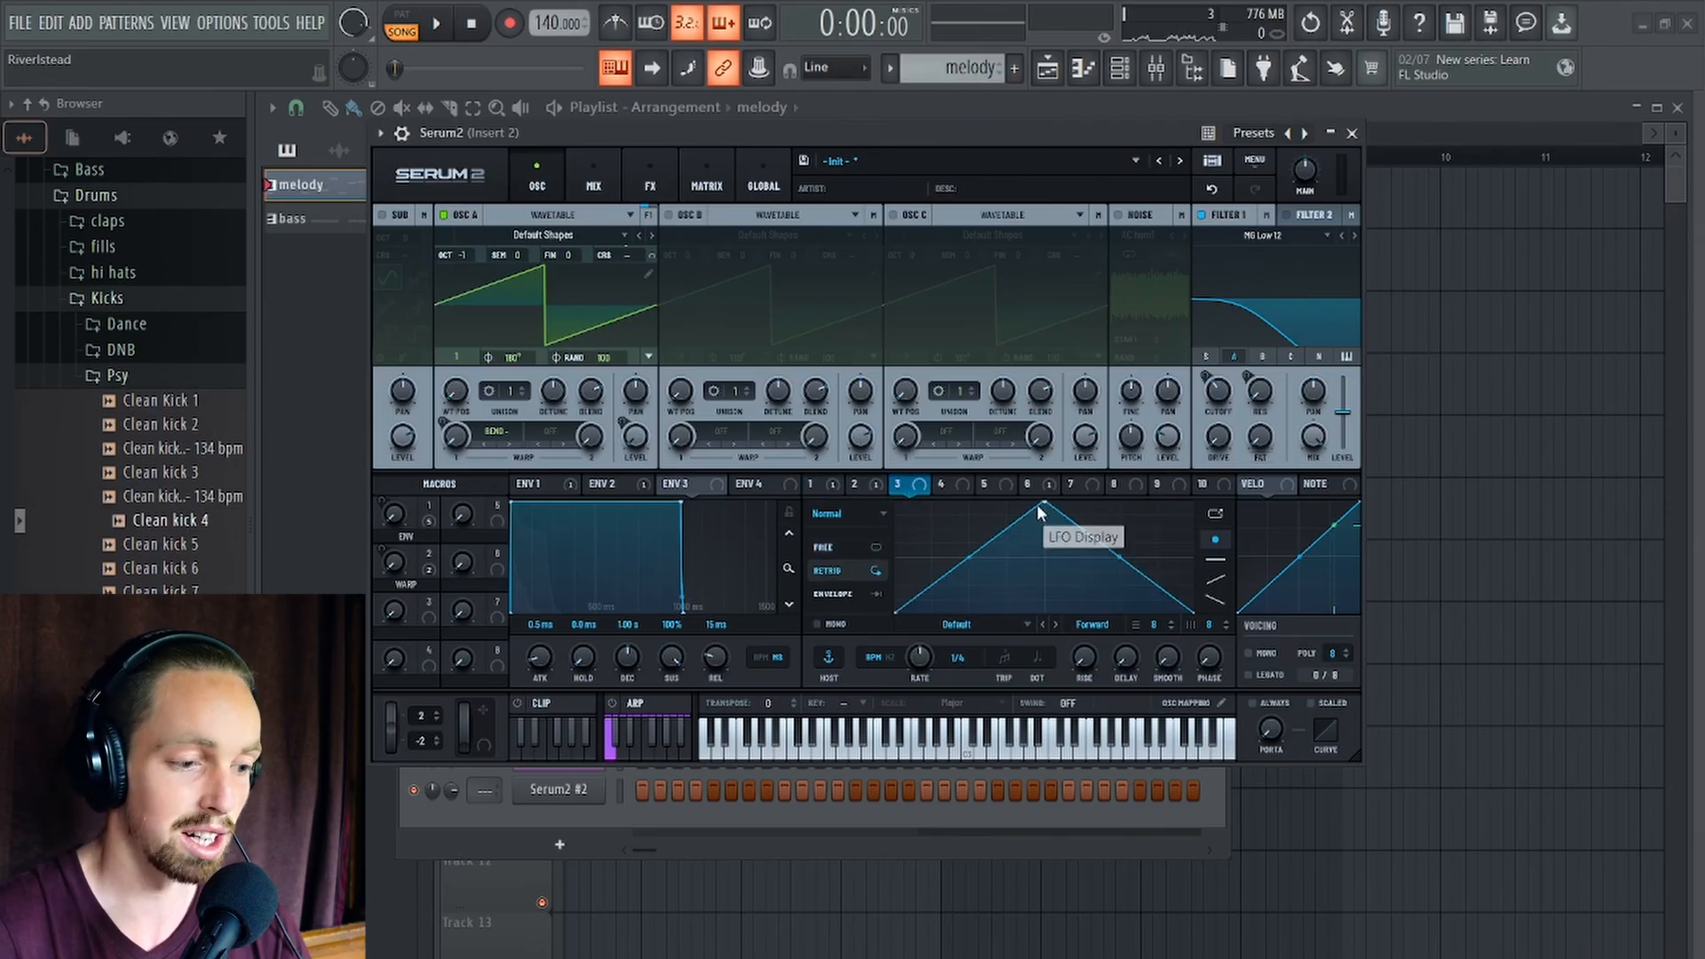
left_click_drag(1040, 504, 968, 516)
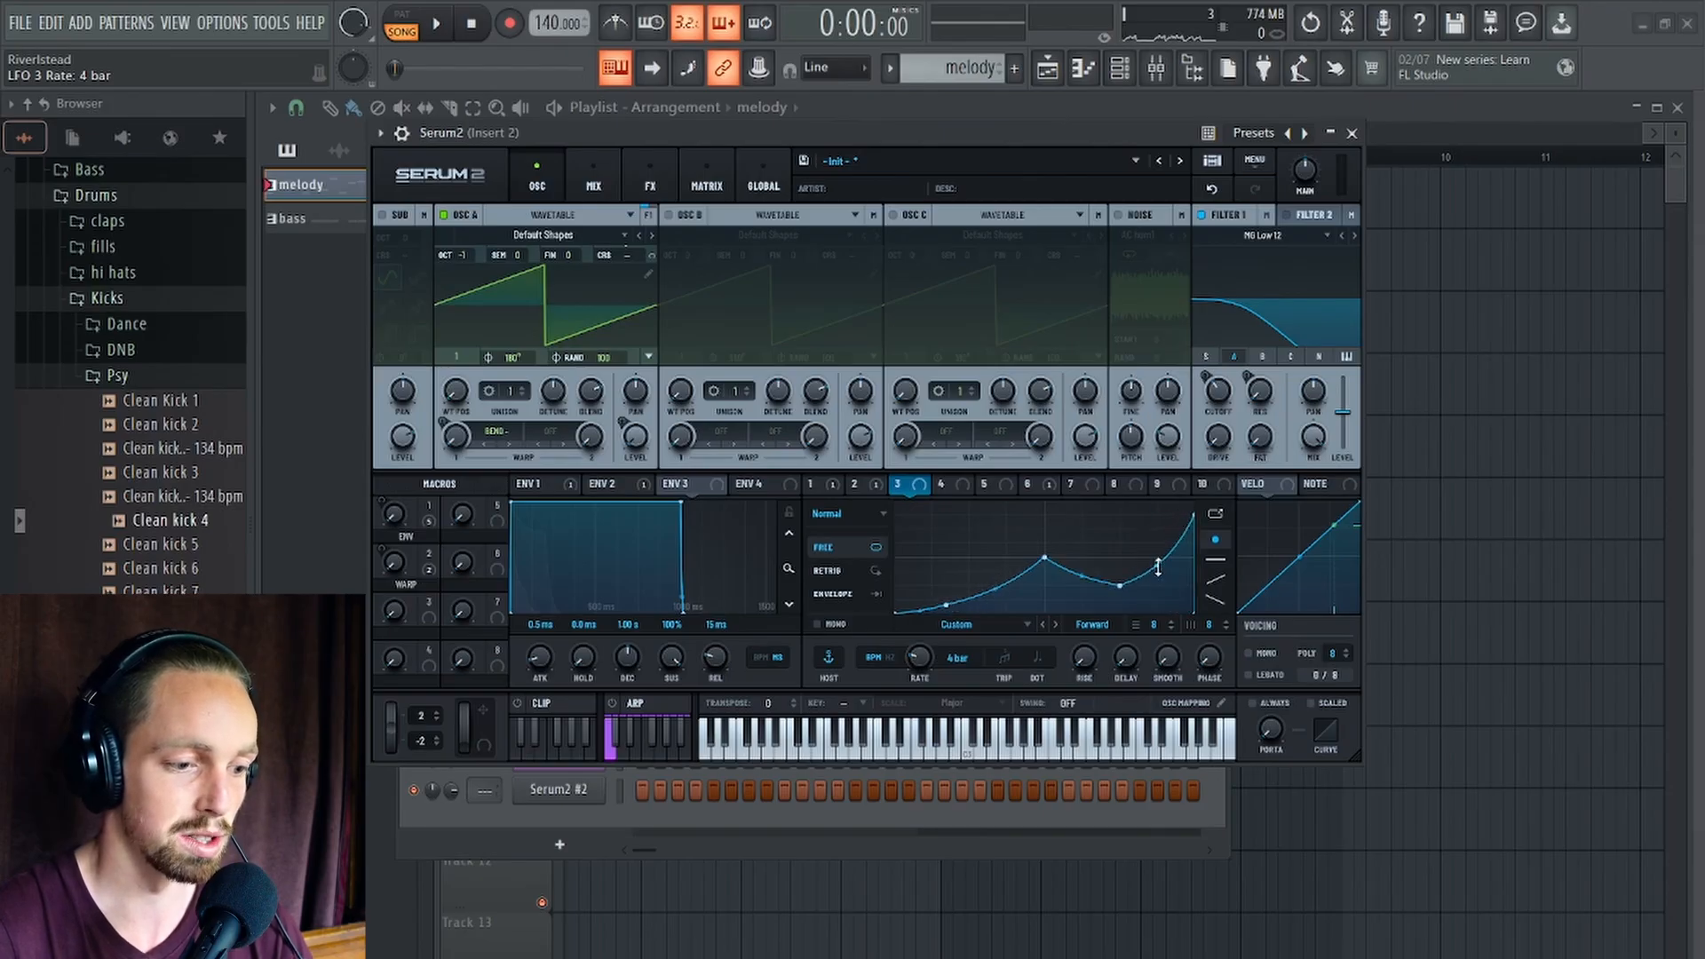
left_click_drag(906, 492, 1214, 389)
key("space")
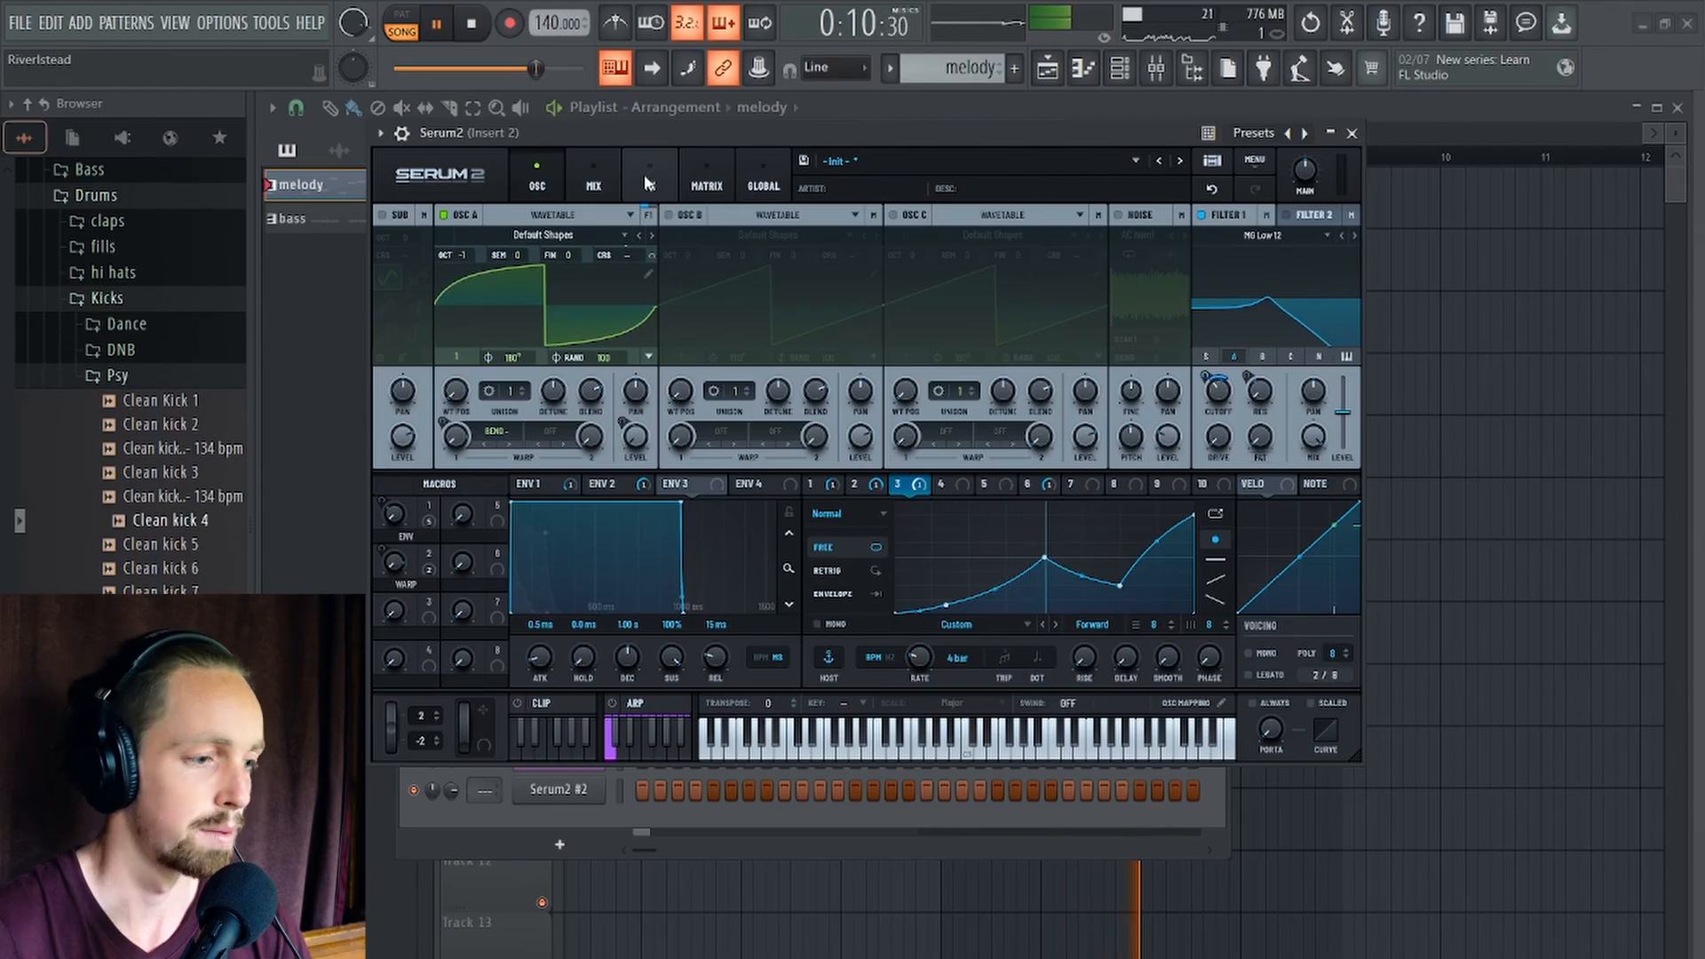
key("space")
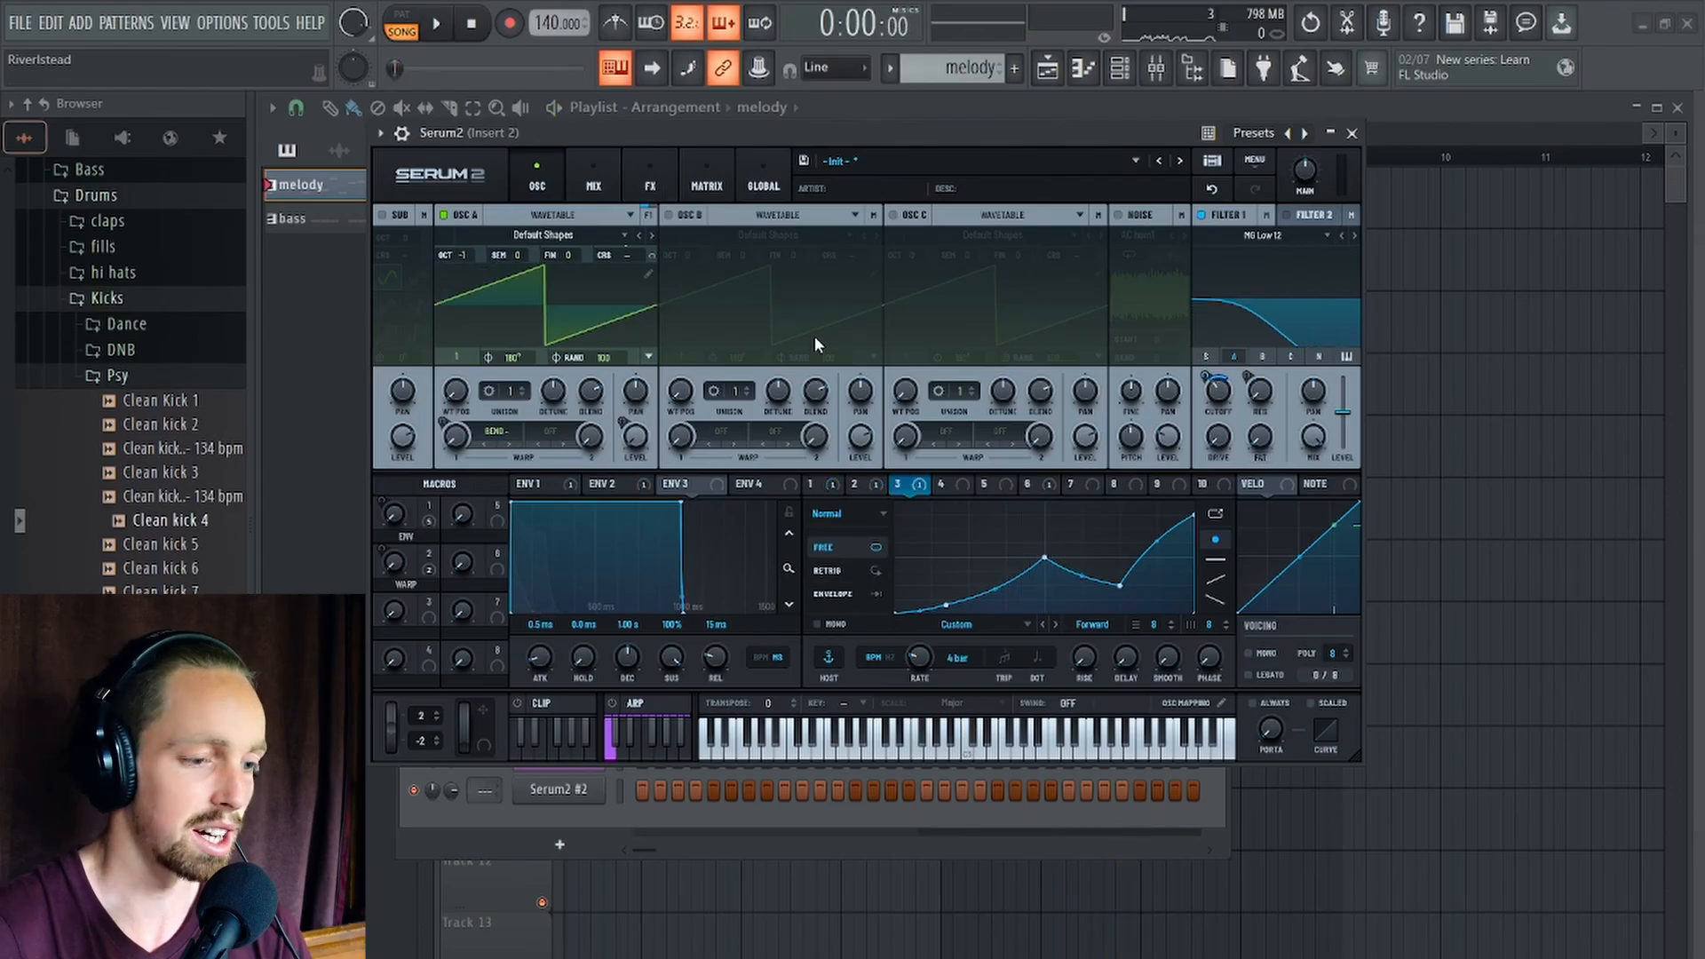
Add a Distortion effect to the main effects chain, set its type to Overdrive, and audition it.
left_click(657, 174)
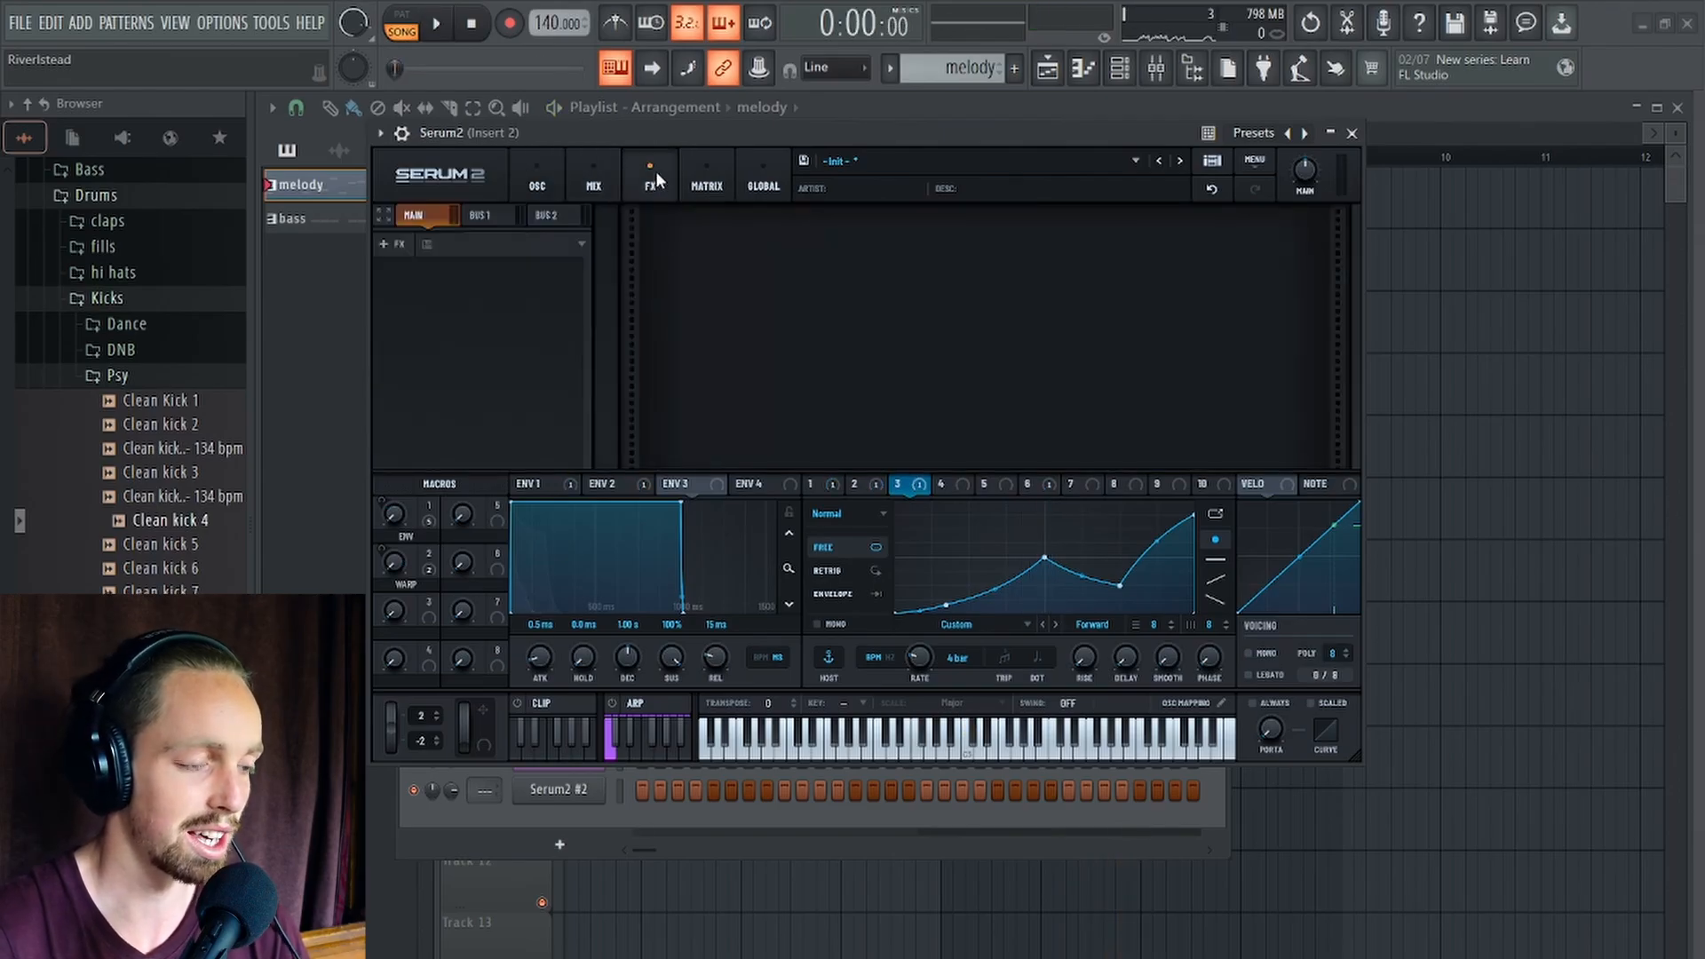
left_click(388, 243)
left_click(440, 385)
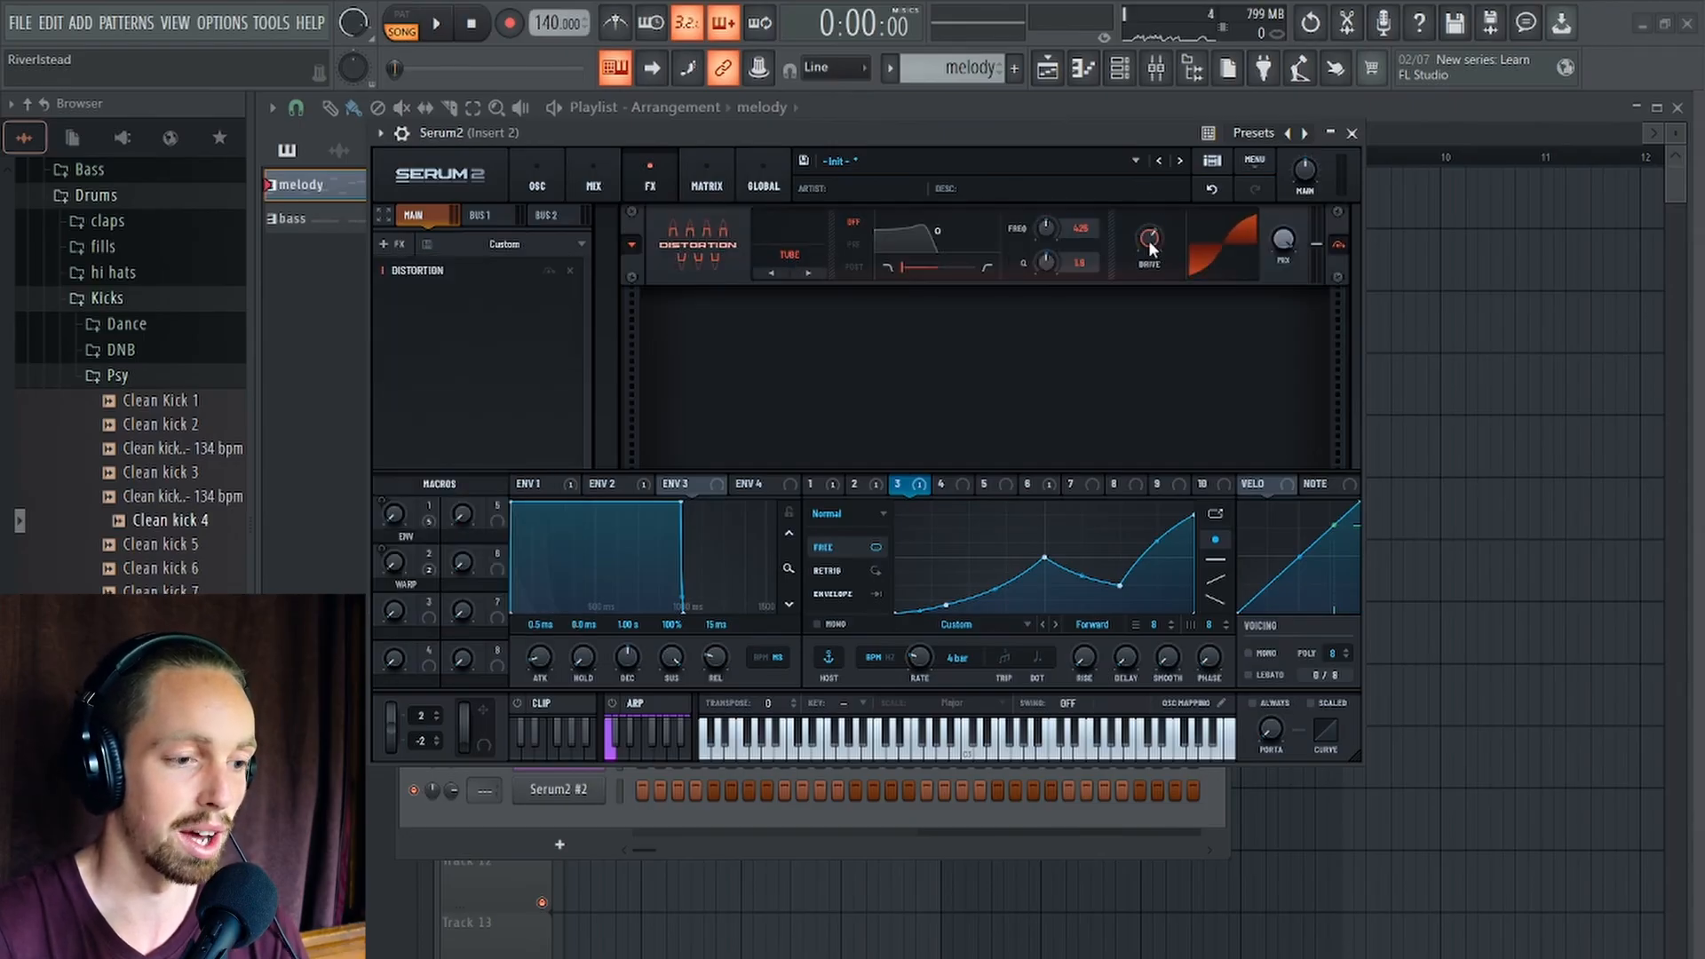
left_click(787, 256)
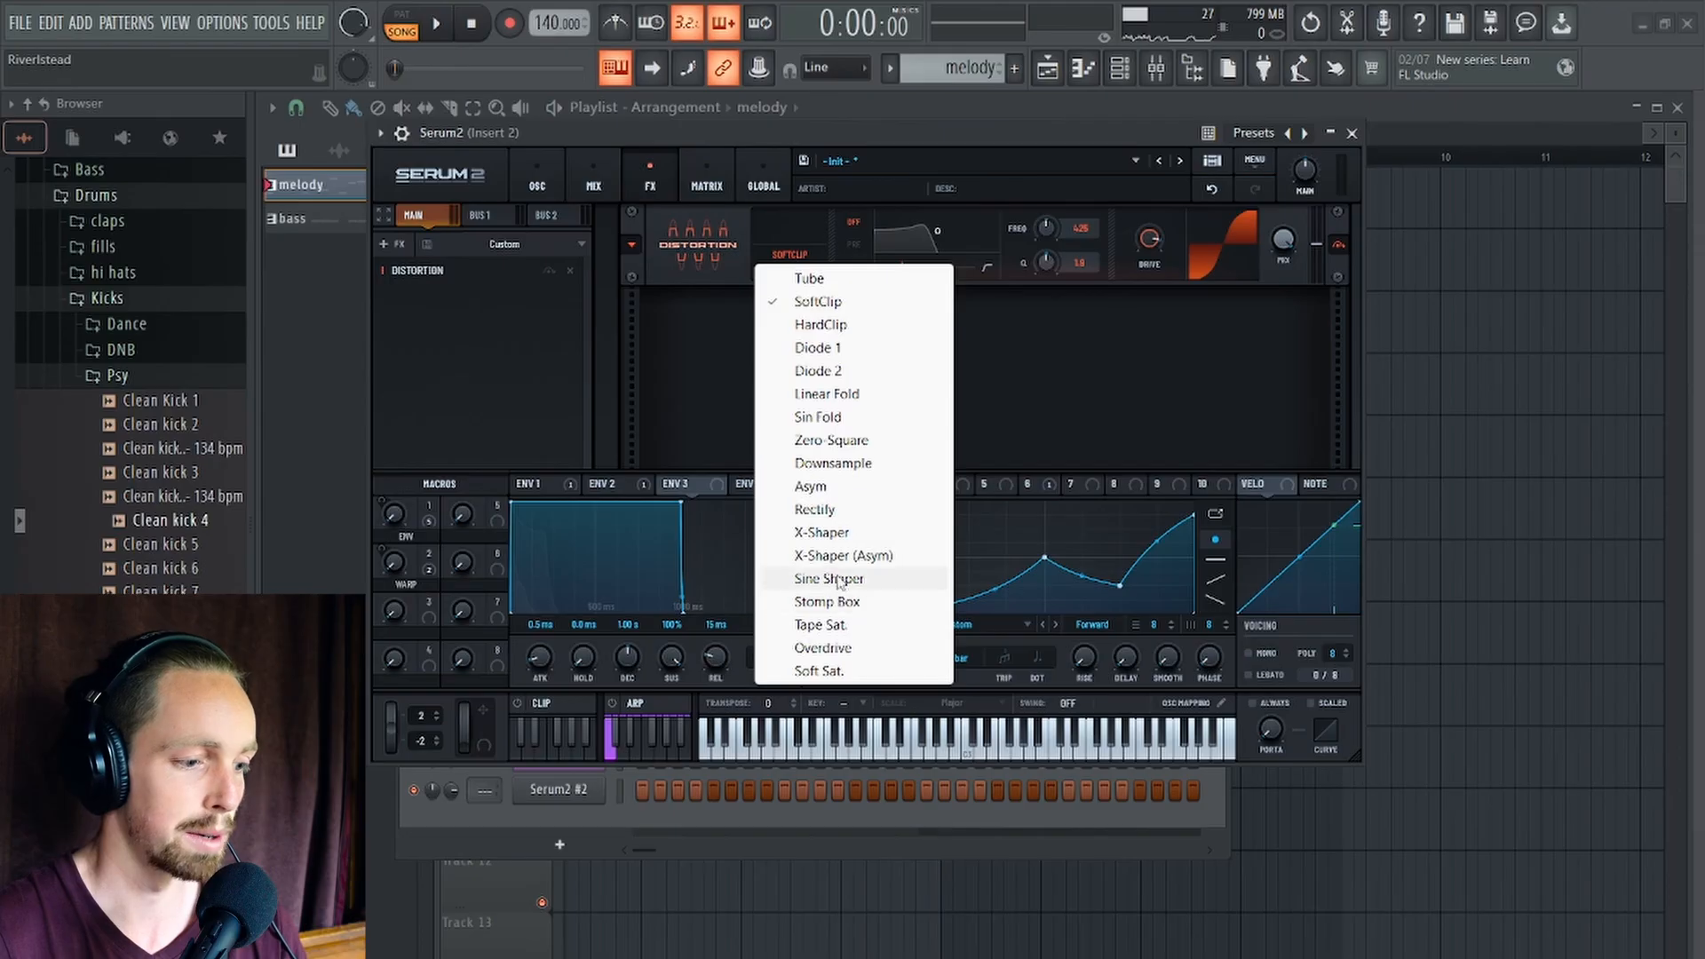
left_click(848, 651)
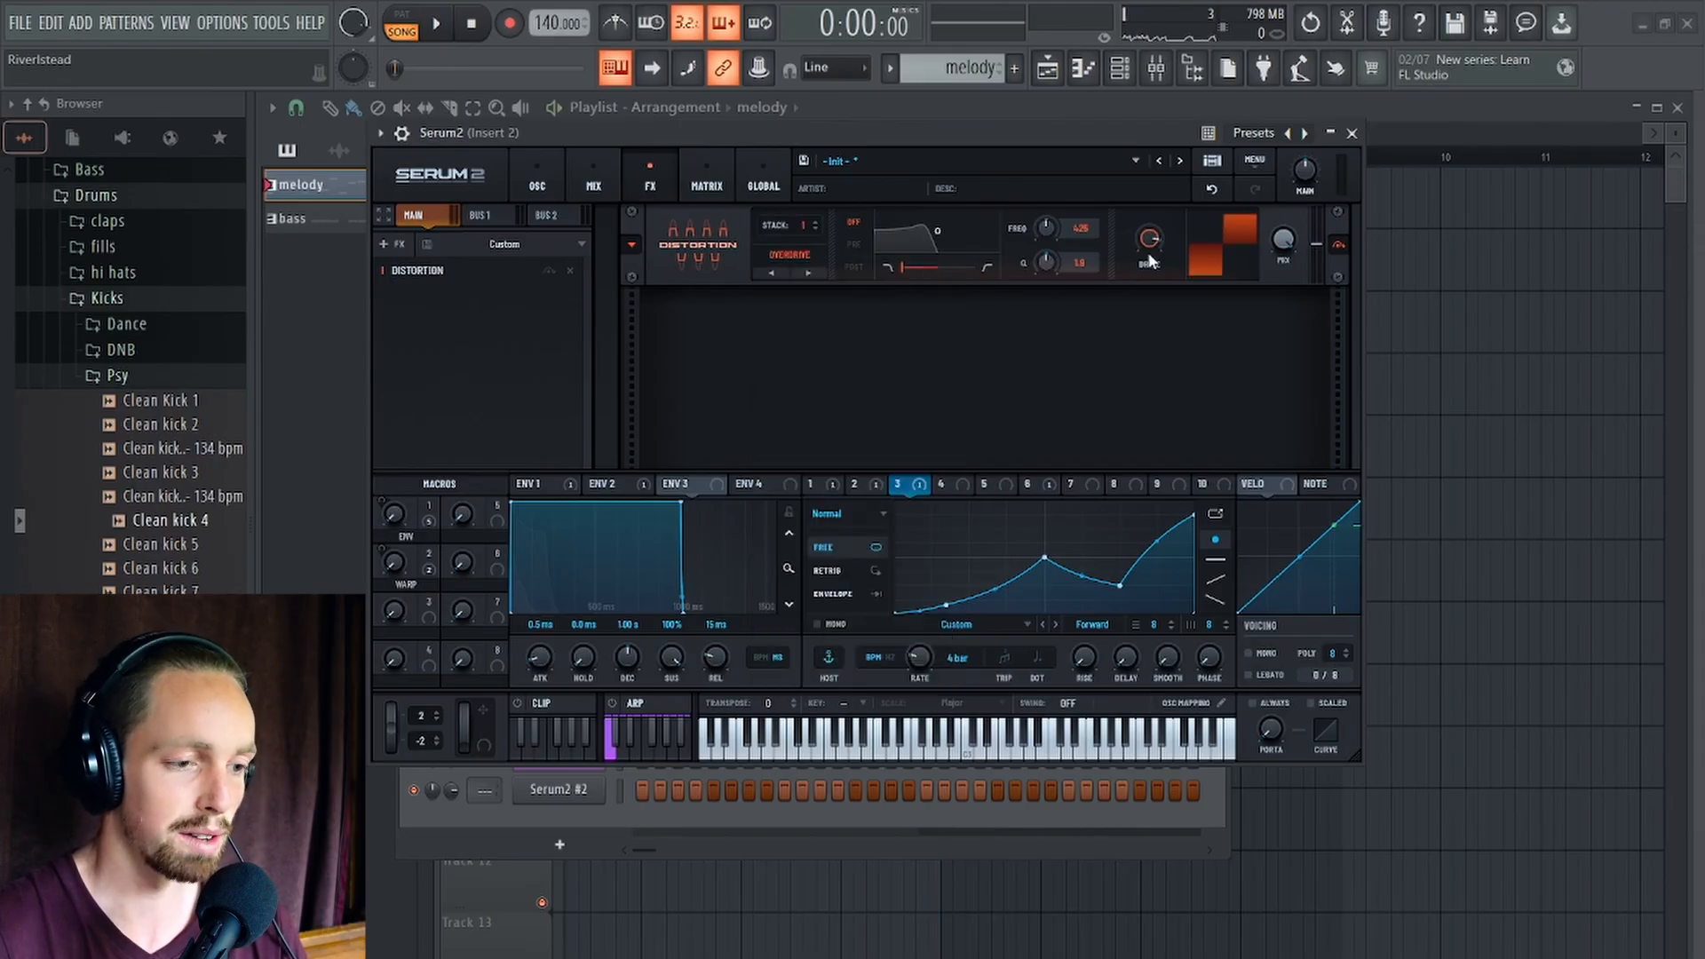
key("space")
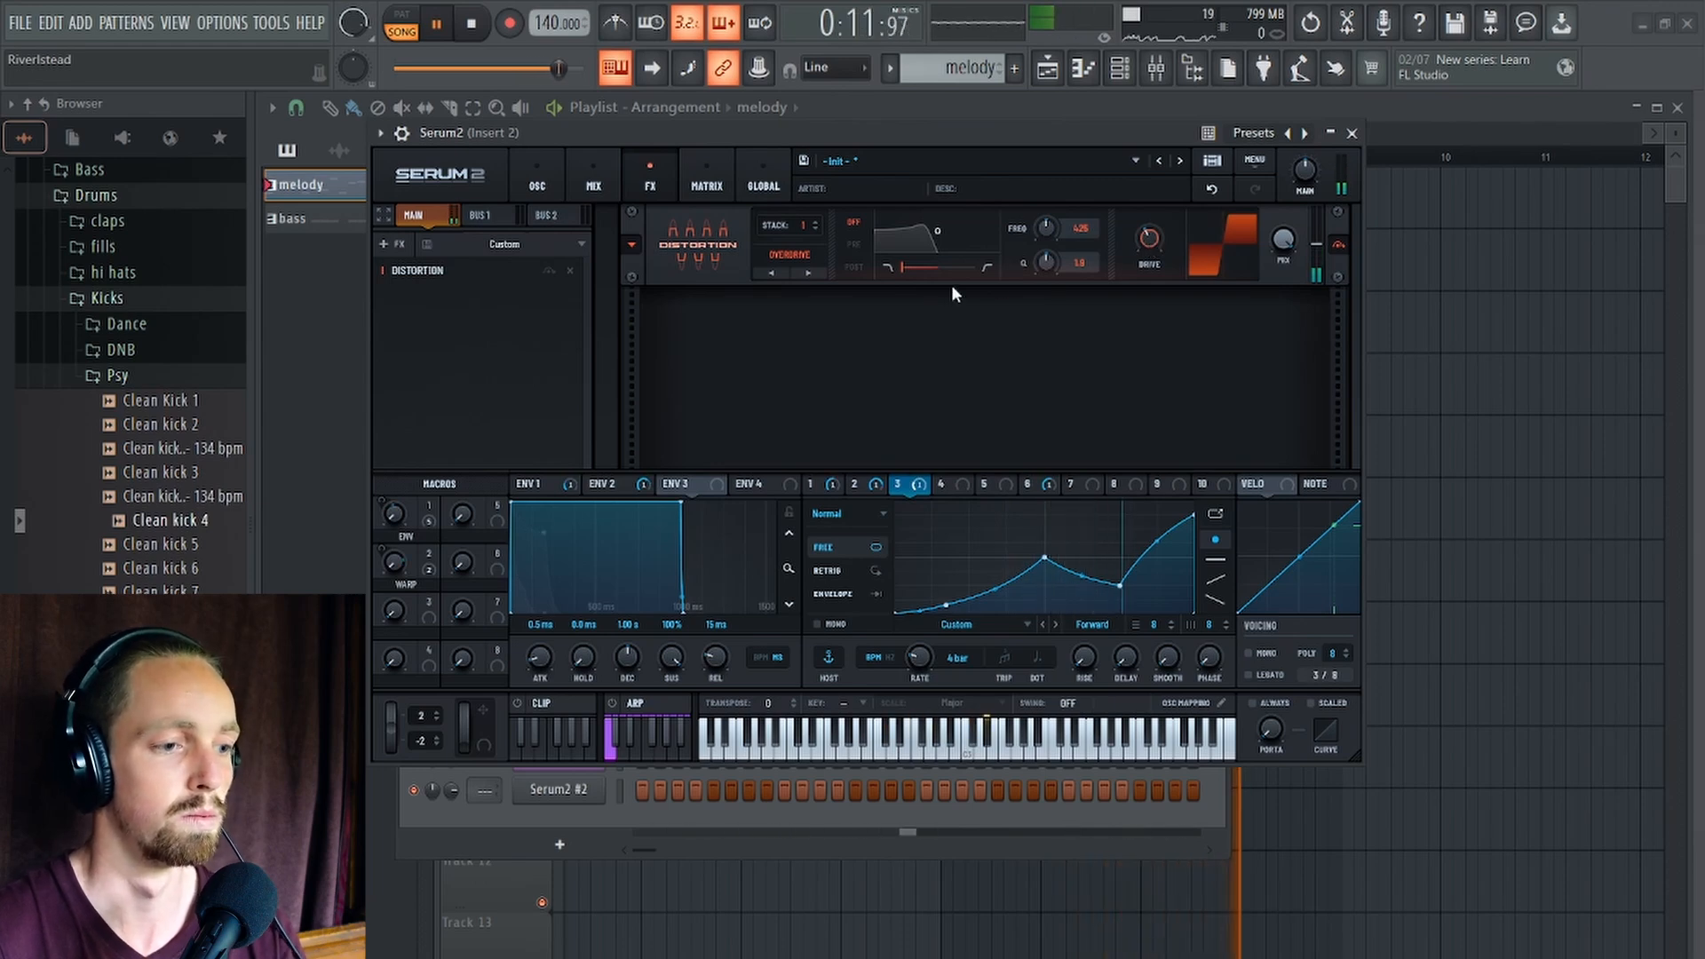
Add a Compressor after the distortion with threshold -20.6 dB, ratio 3:1 and gain 4.2, checking it against the playing melody.
left_click(396, 245)
key("space")
left_click(418, 316)
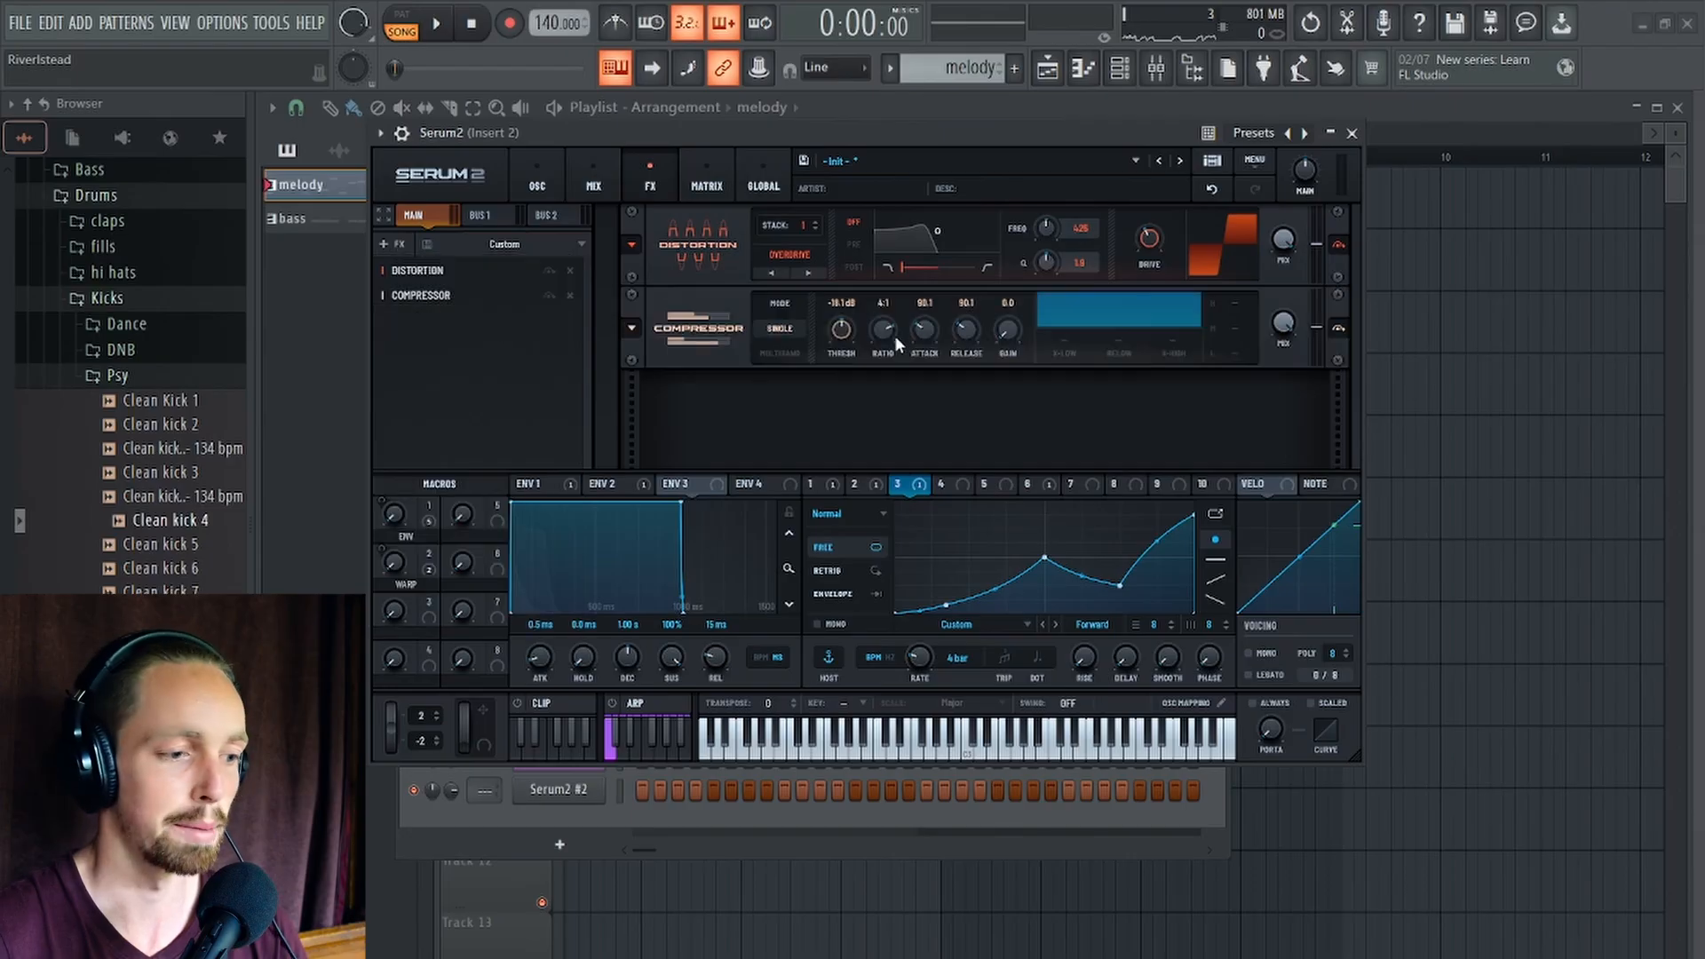
left_click(780, 328)
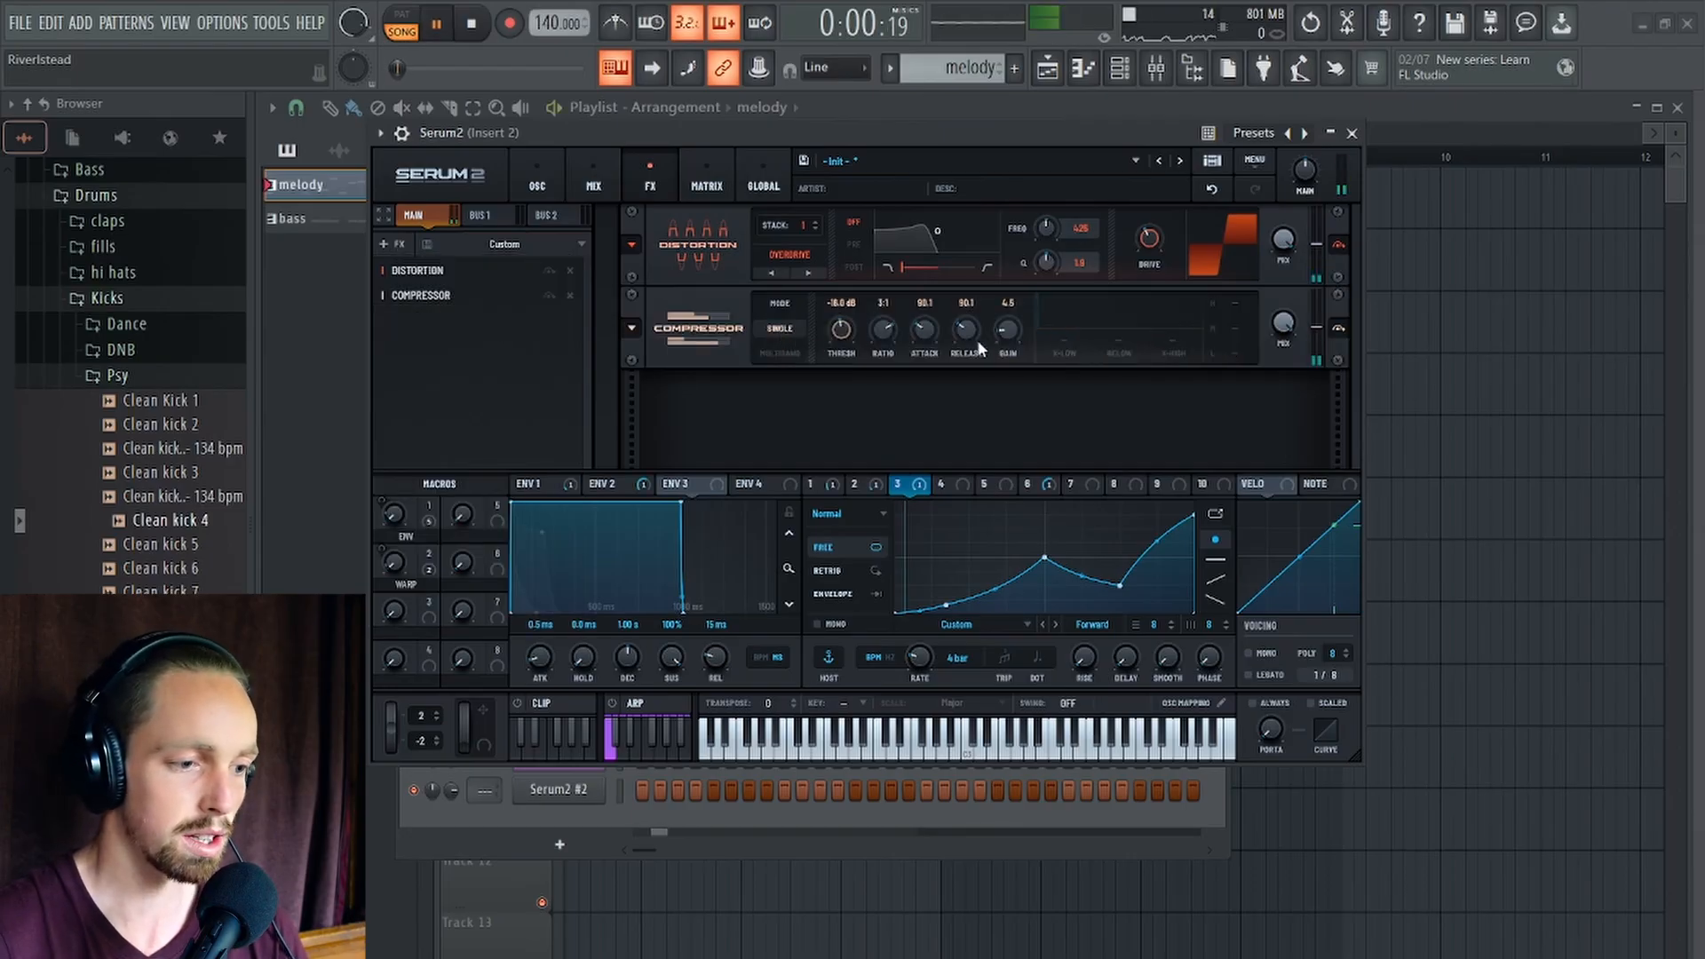
left_click_drag(842, 330, 842, 353)
left_click_drag(1003, 344, 1007, 333)
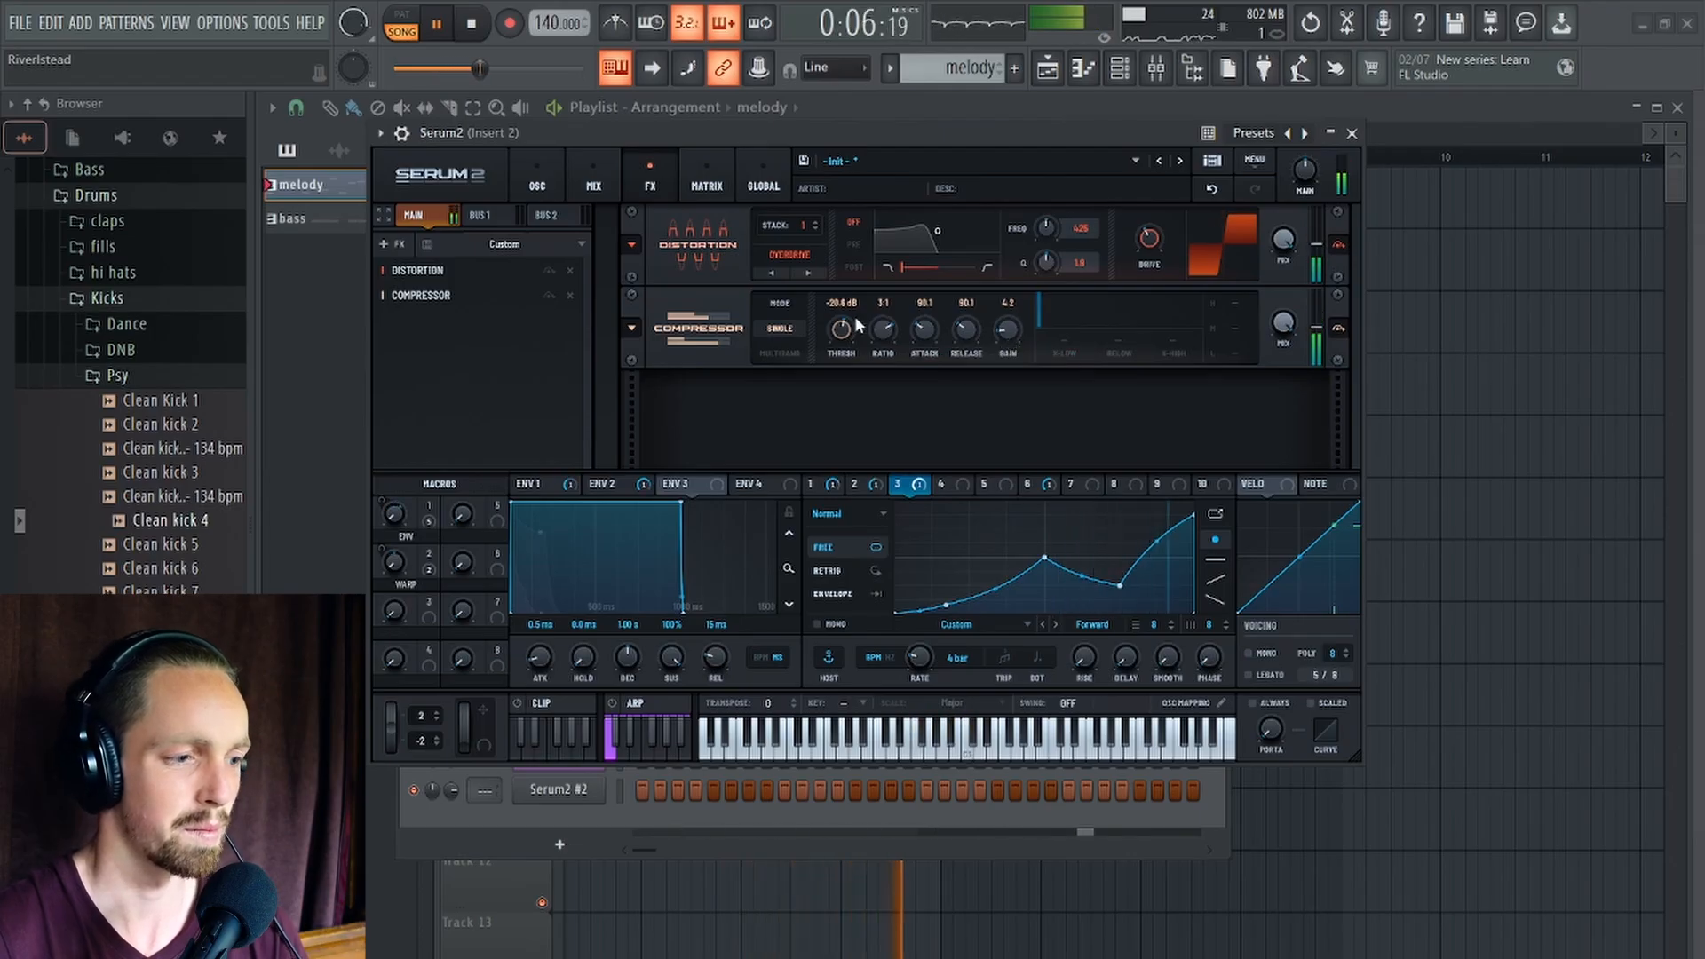
key("space")
Return to the oscillator view, enable the noise oscillator, and load the BrightWhite analog noise.
left_click(534, 188)
left_click(1118, 215)
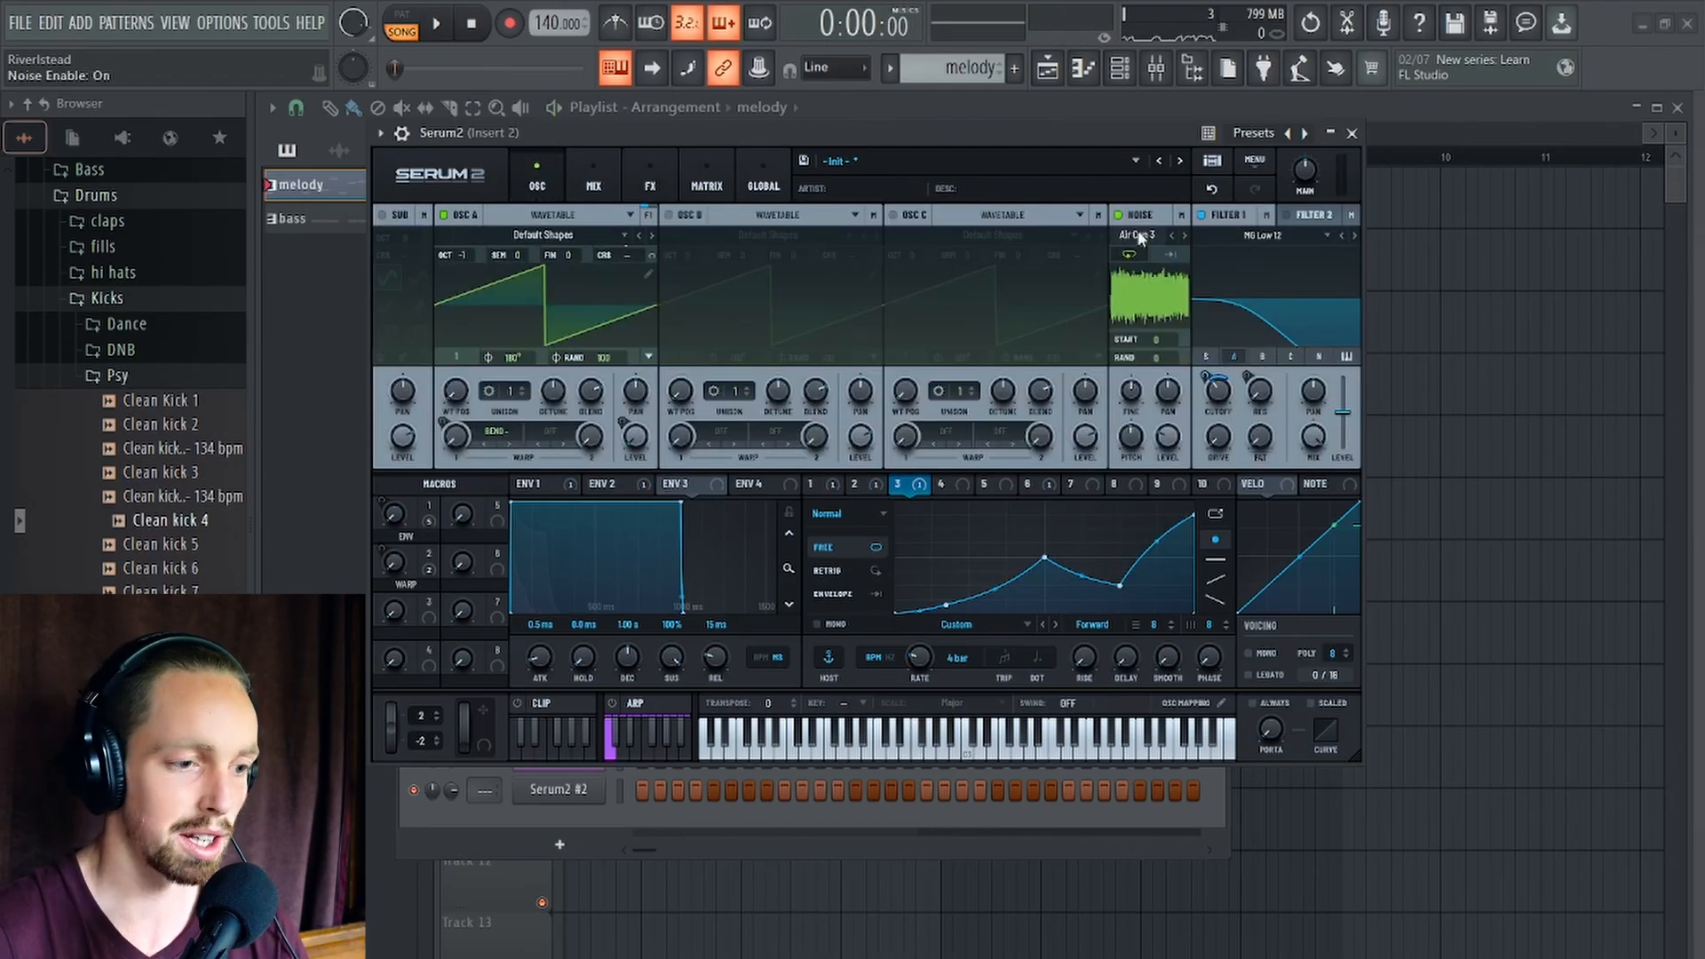
left_click(1141, 235)
mouse_move(1172, 258)
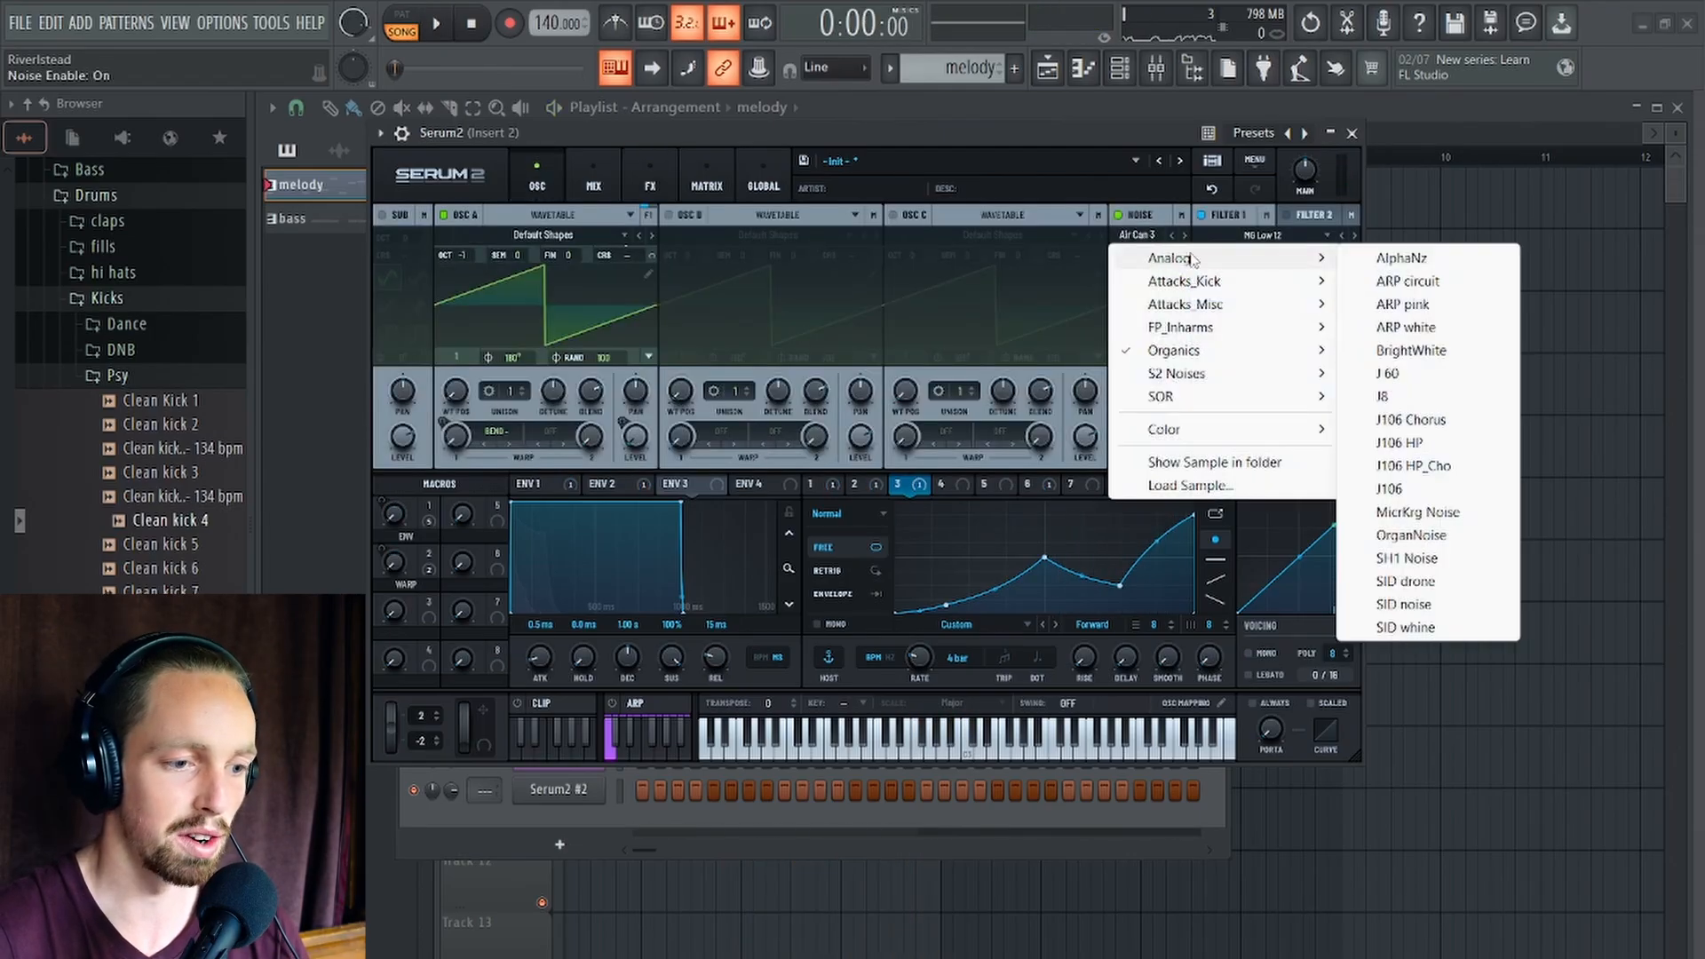
left_click(1411, 350)
Shape Envelope 3 with no sustain and a 77 ms decay, set the noise level to 0%, and modulate it by the envelope at 53%.
left_click_drag(680, 506, 527, 669)
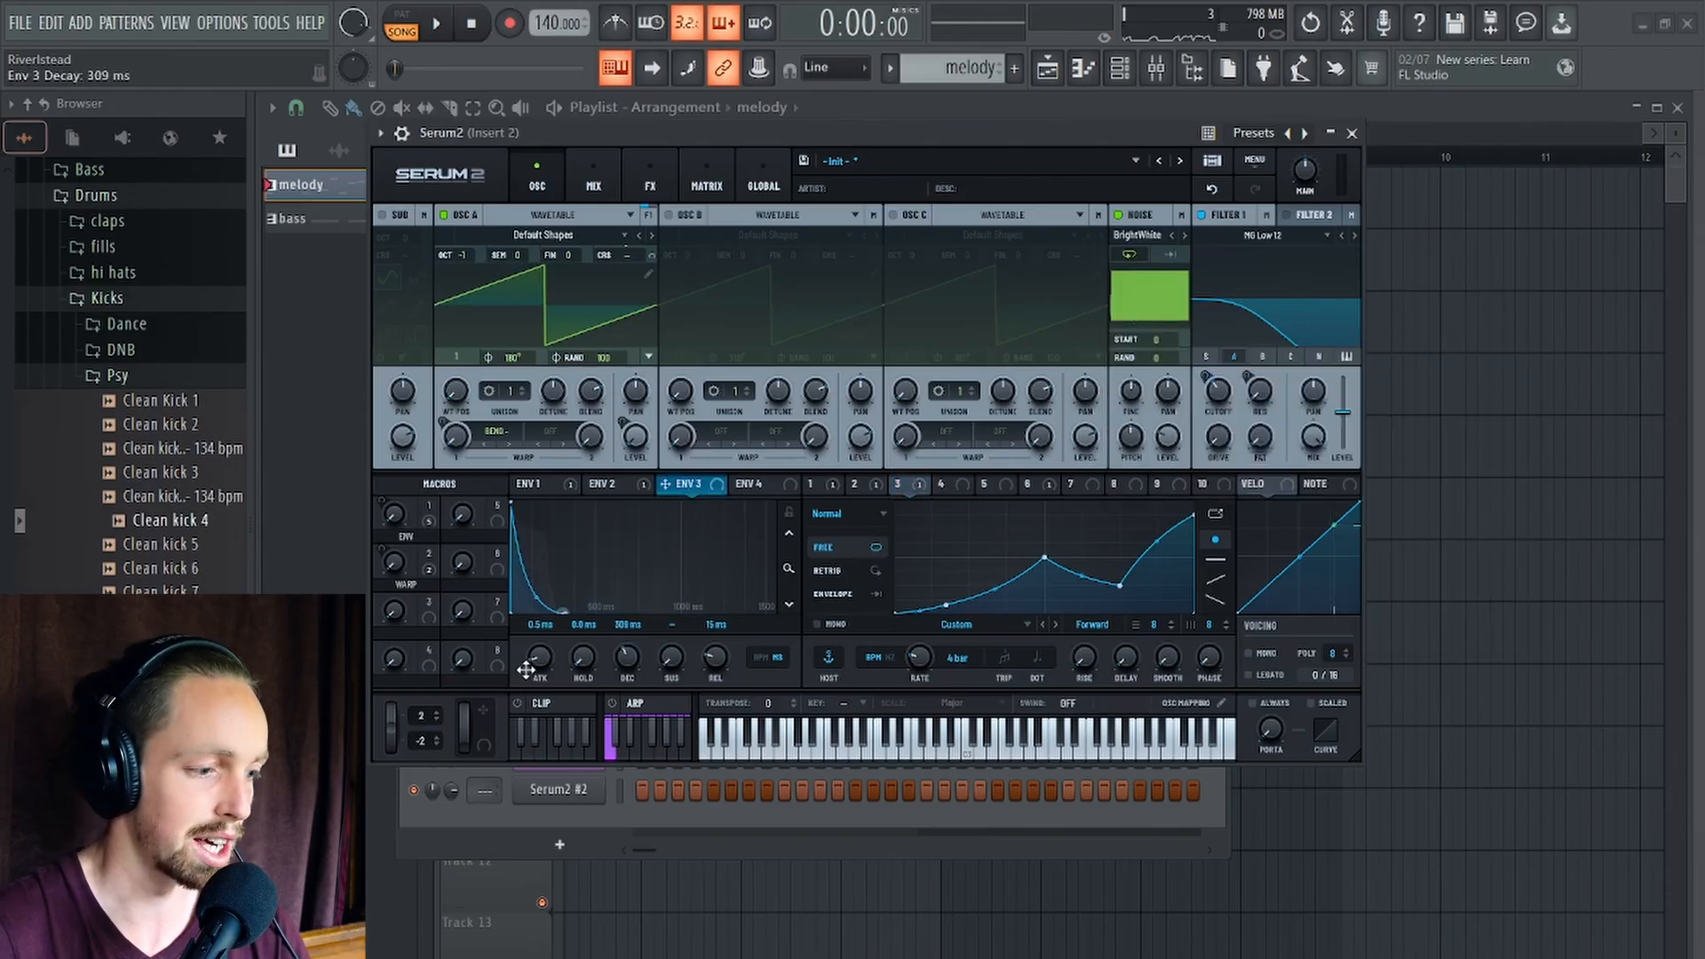
left_click_drag(1167, 436, 1186, 633)
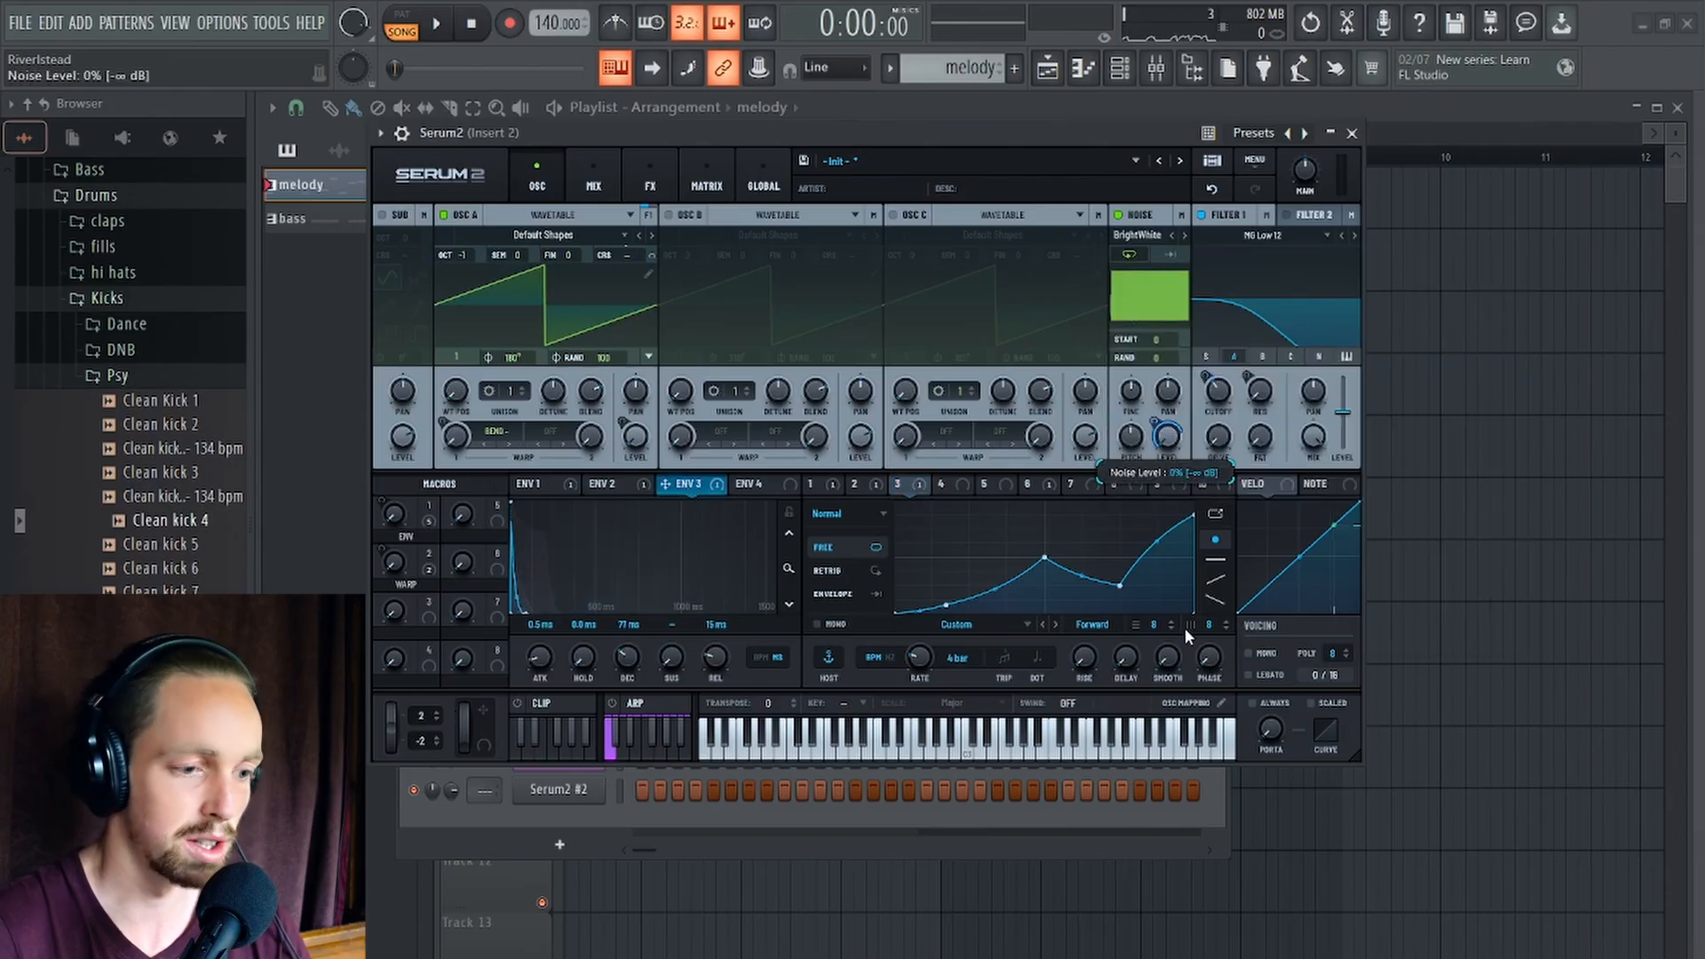
left_click_drag(1157, 423, 1158, 444)
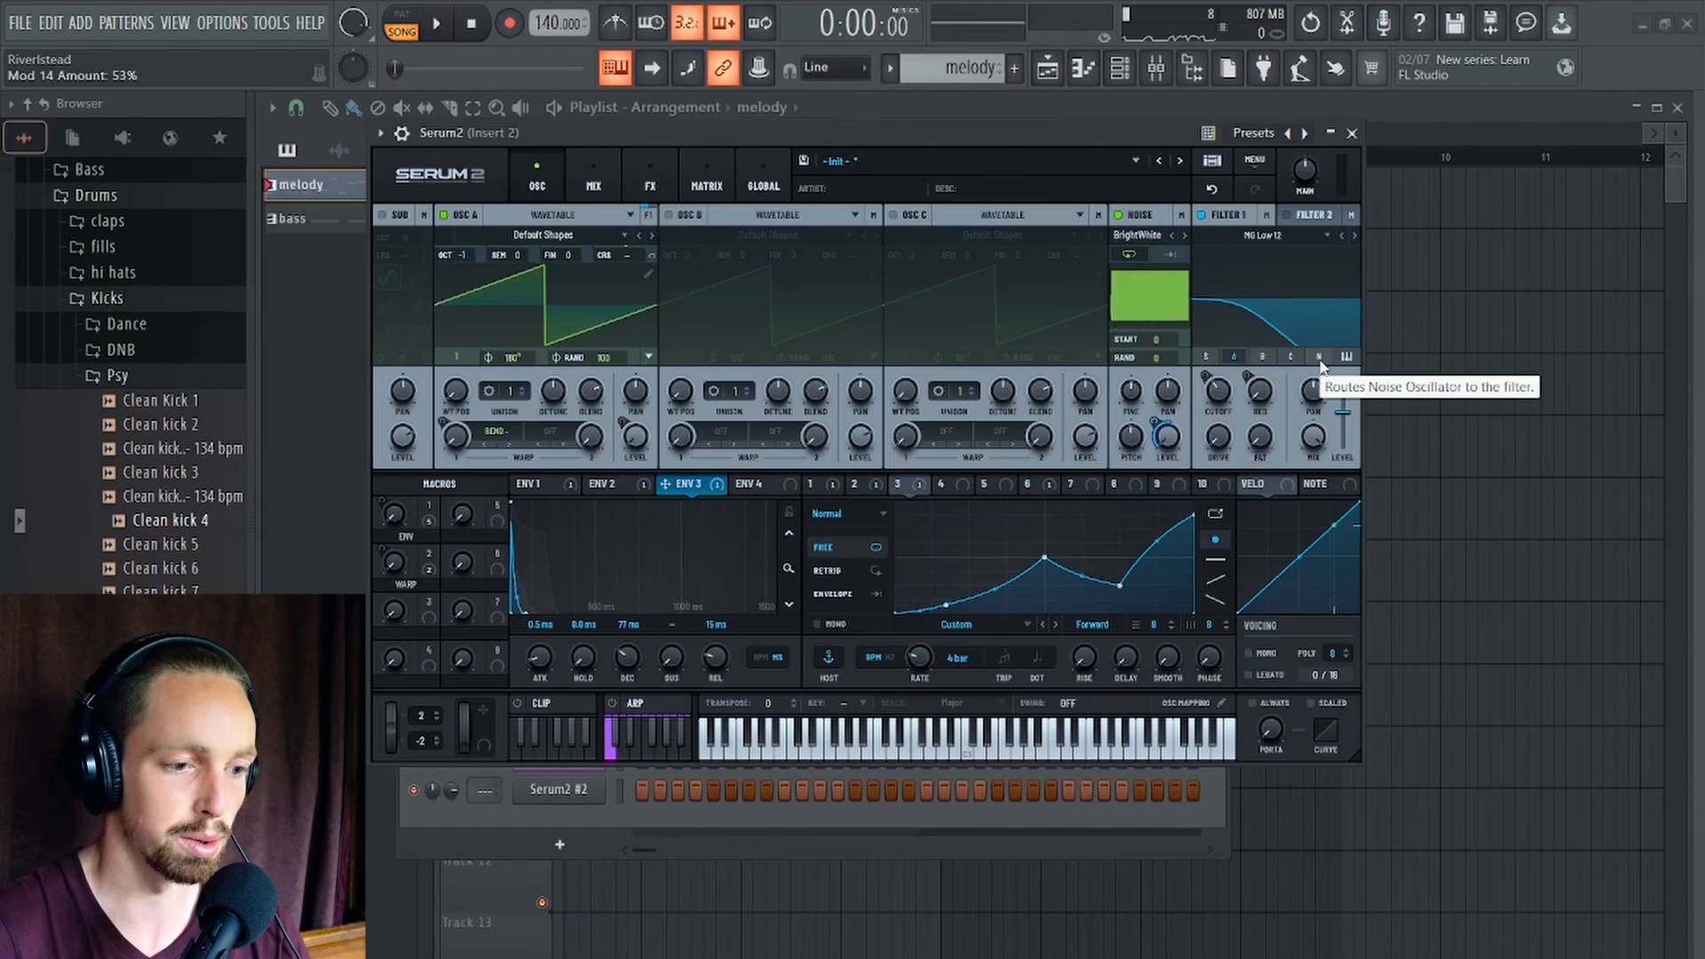
Shorten Envelope 3's decay to 30 ms and reduce its modulation of the noise level to about 25% while auditioning the melody.
key("space")
left_click_drag(1159, 424, 1159, 439)
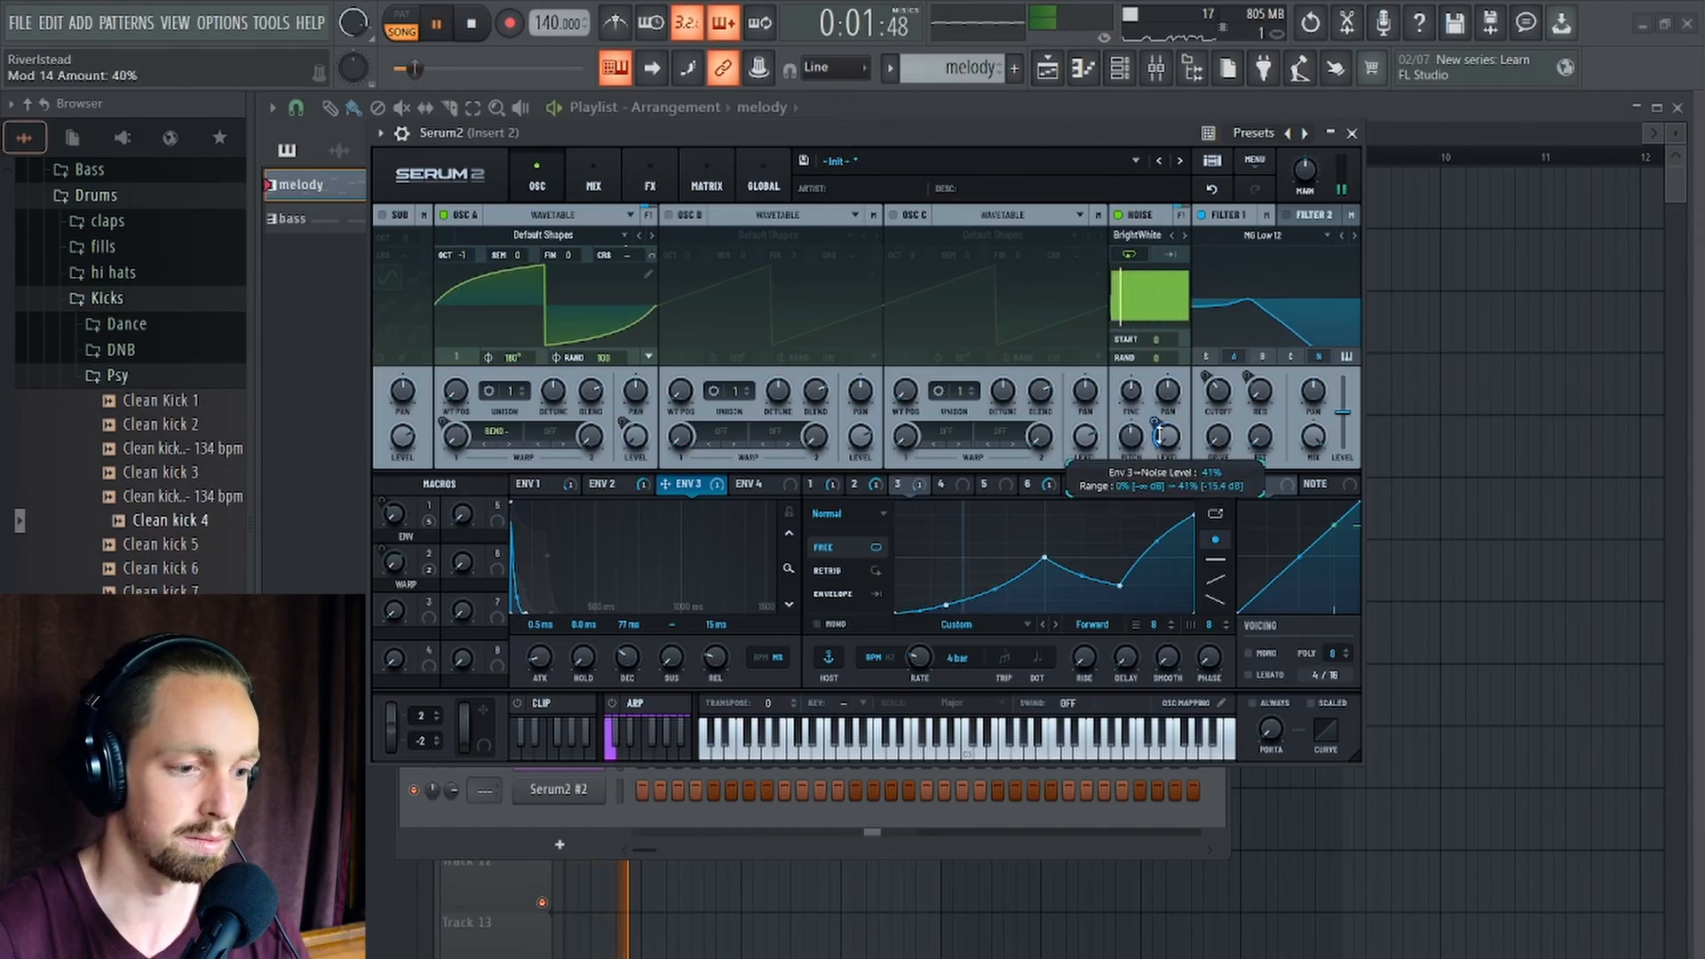
key("space")
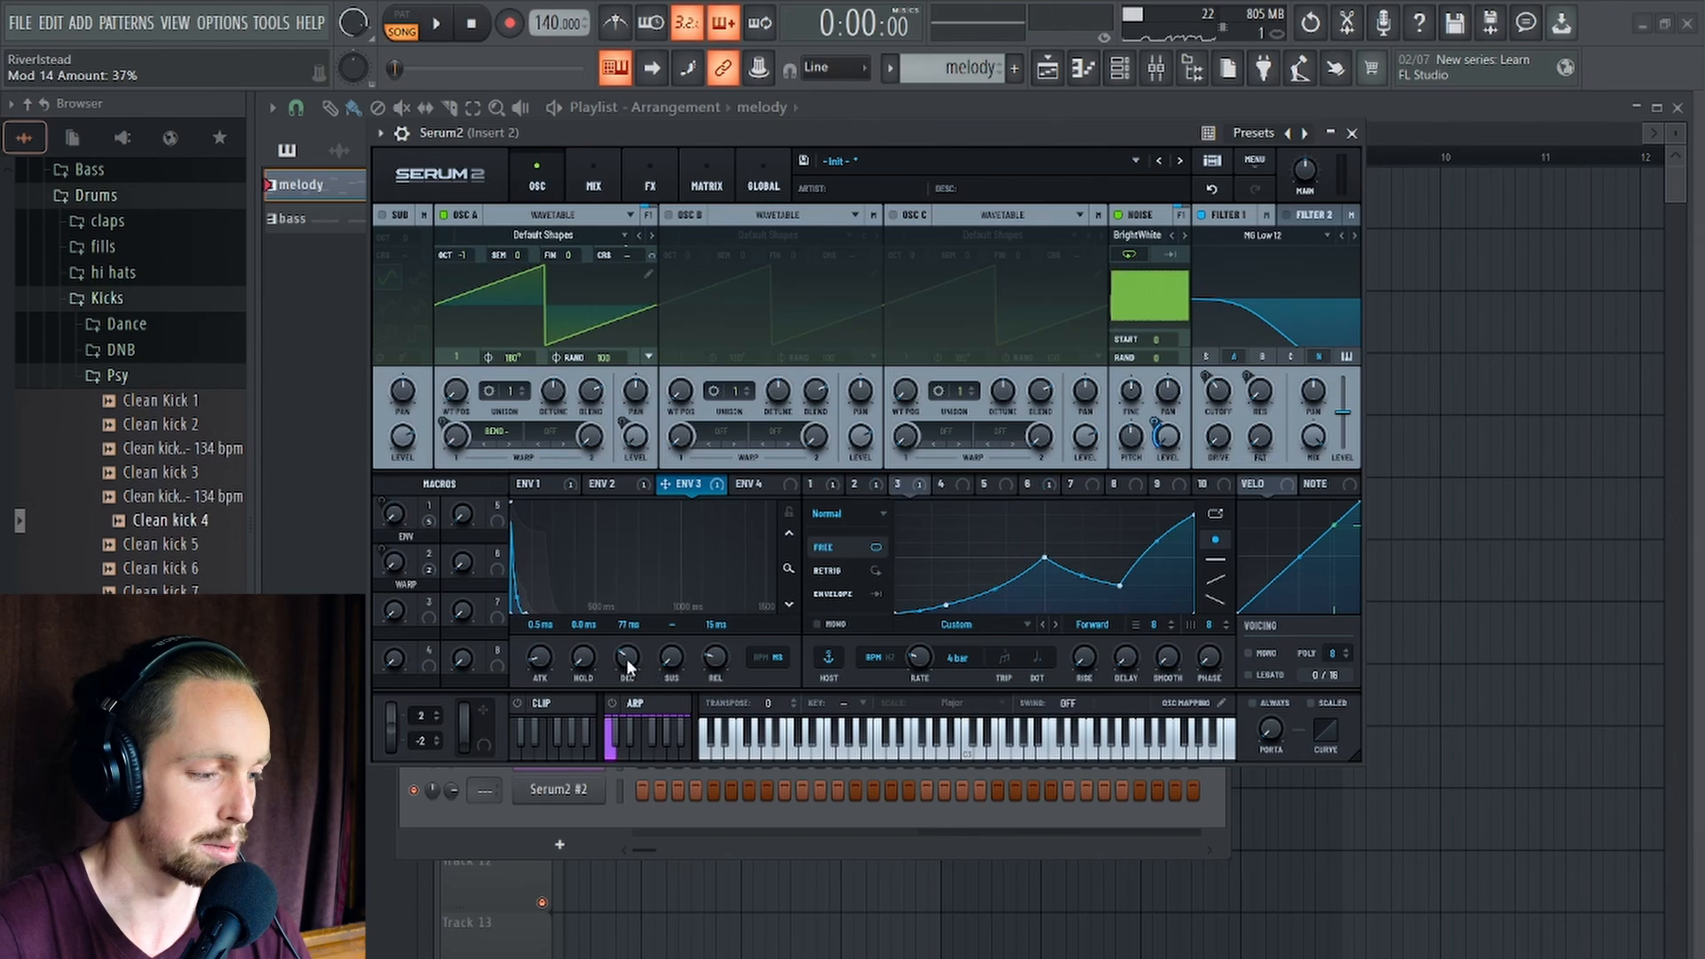
key("space")
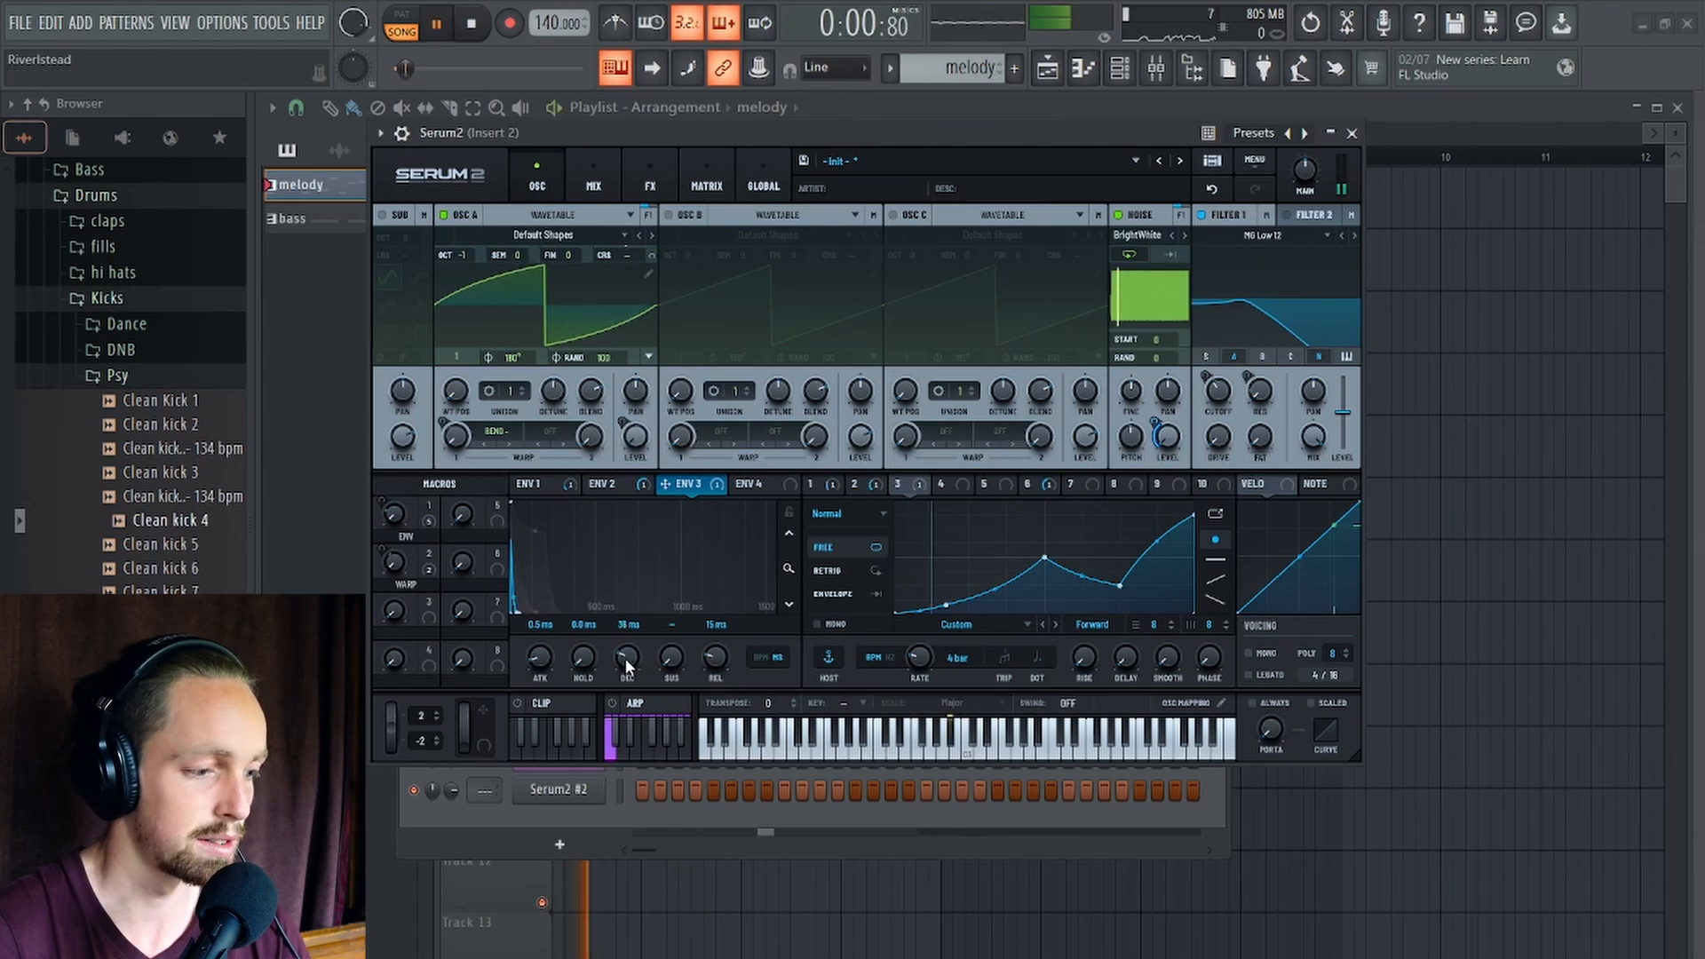
scroll(627, 667, "down", 2)
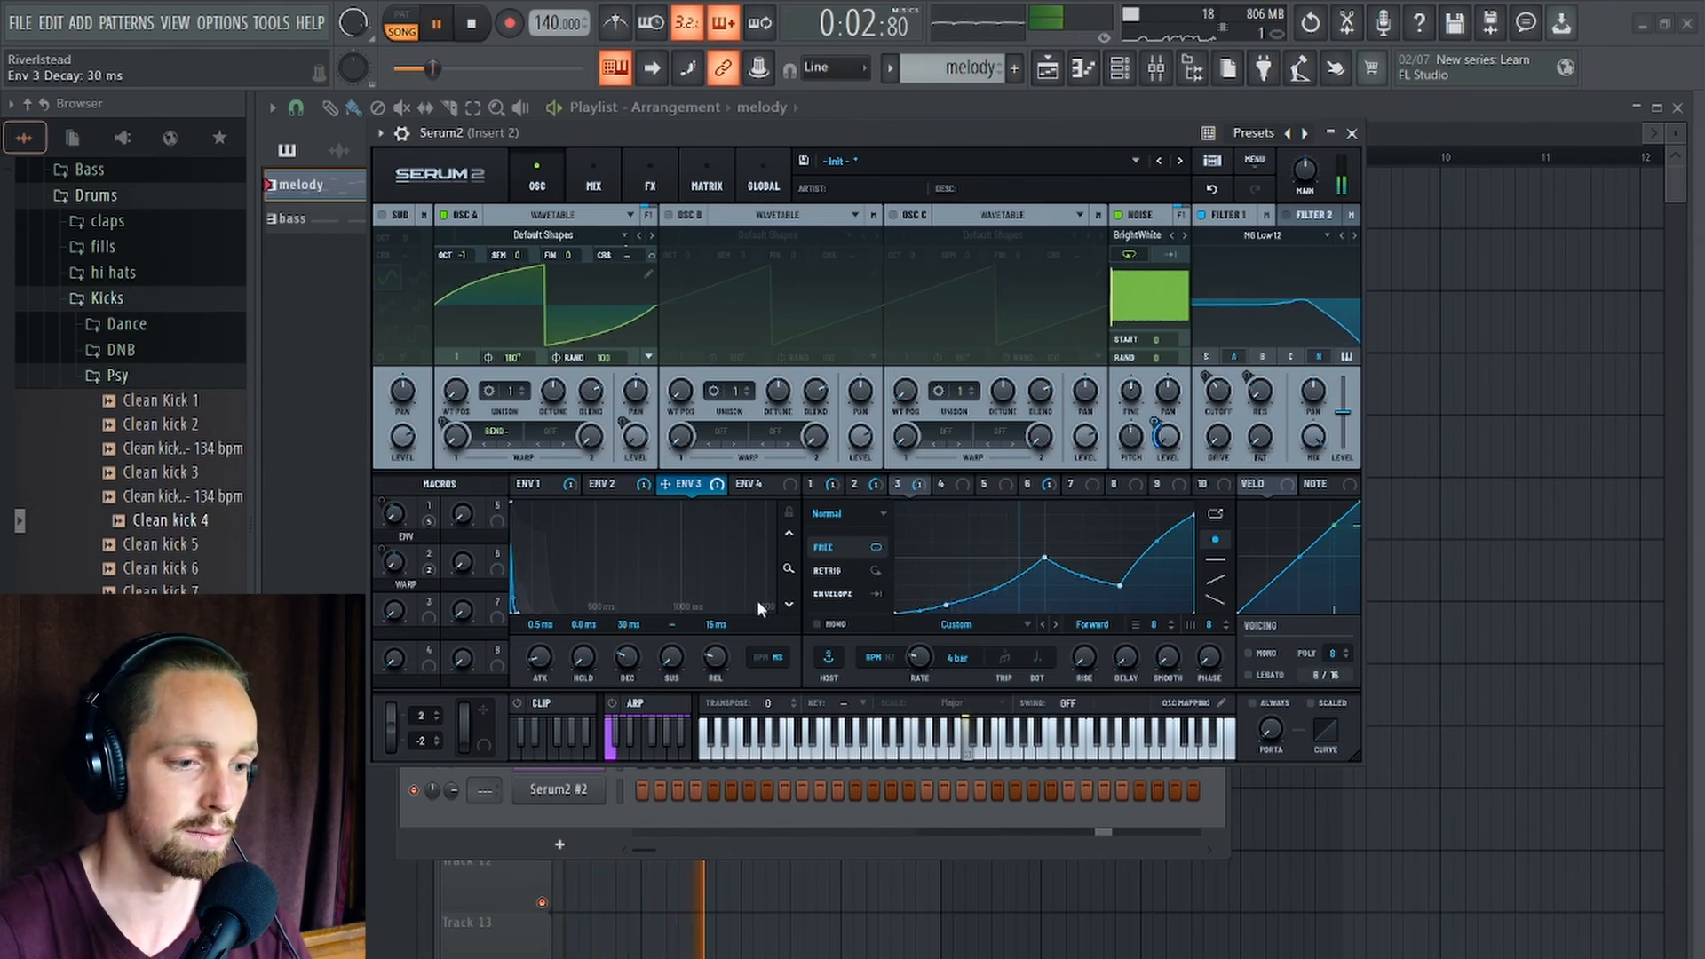
left_click_drag(1164, 427, 1161, 448)
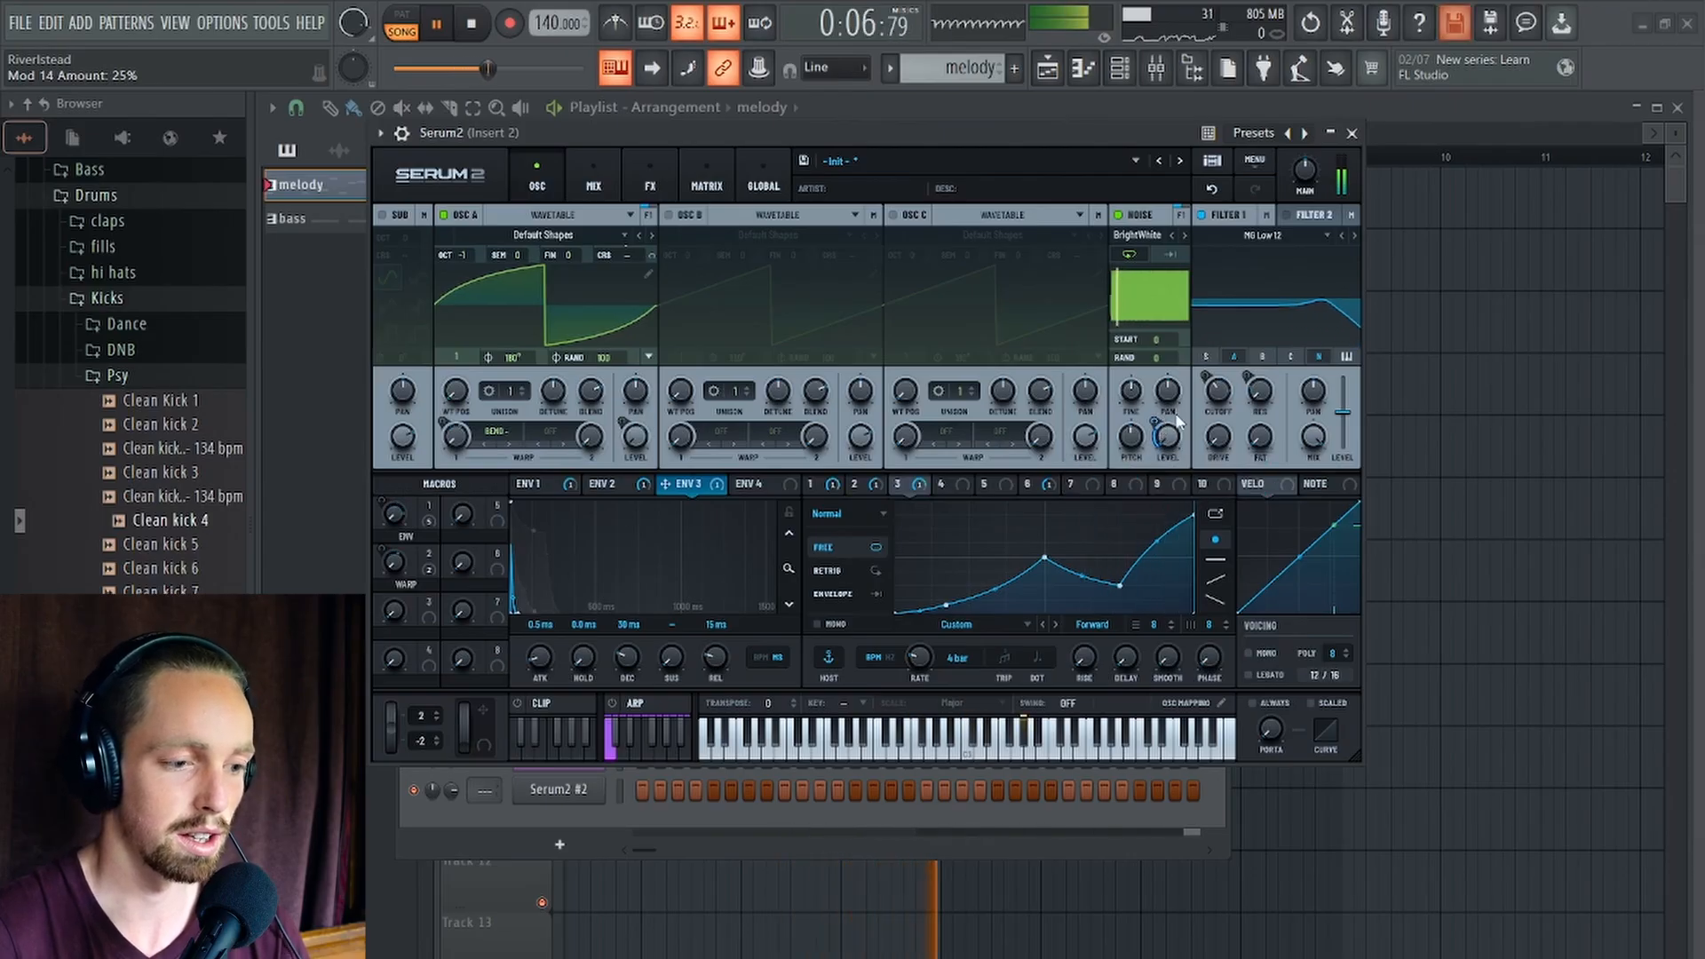
left_click_drag(1162, 427, 1163, 431)
key("space")
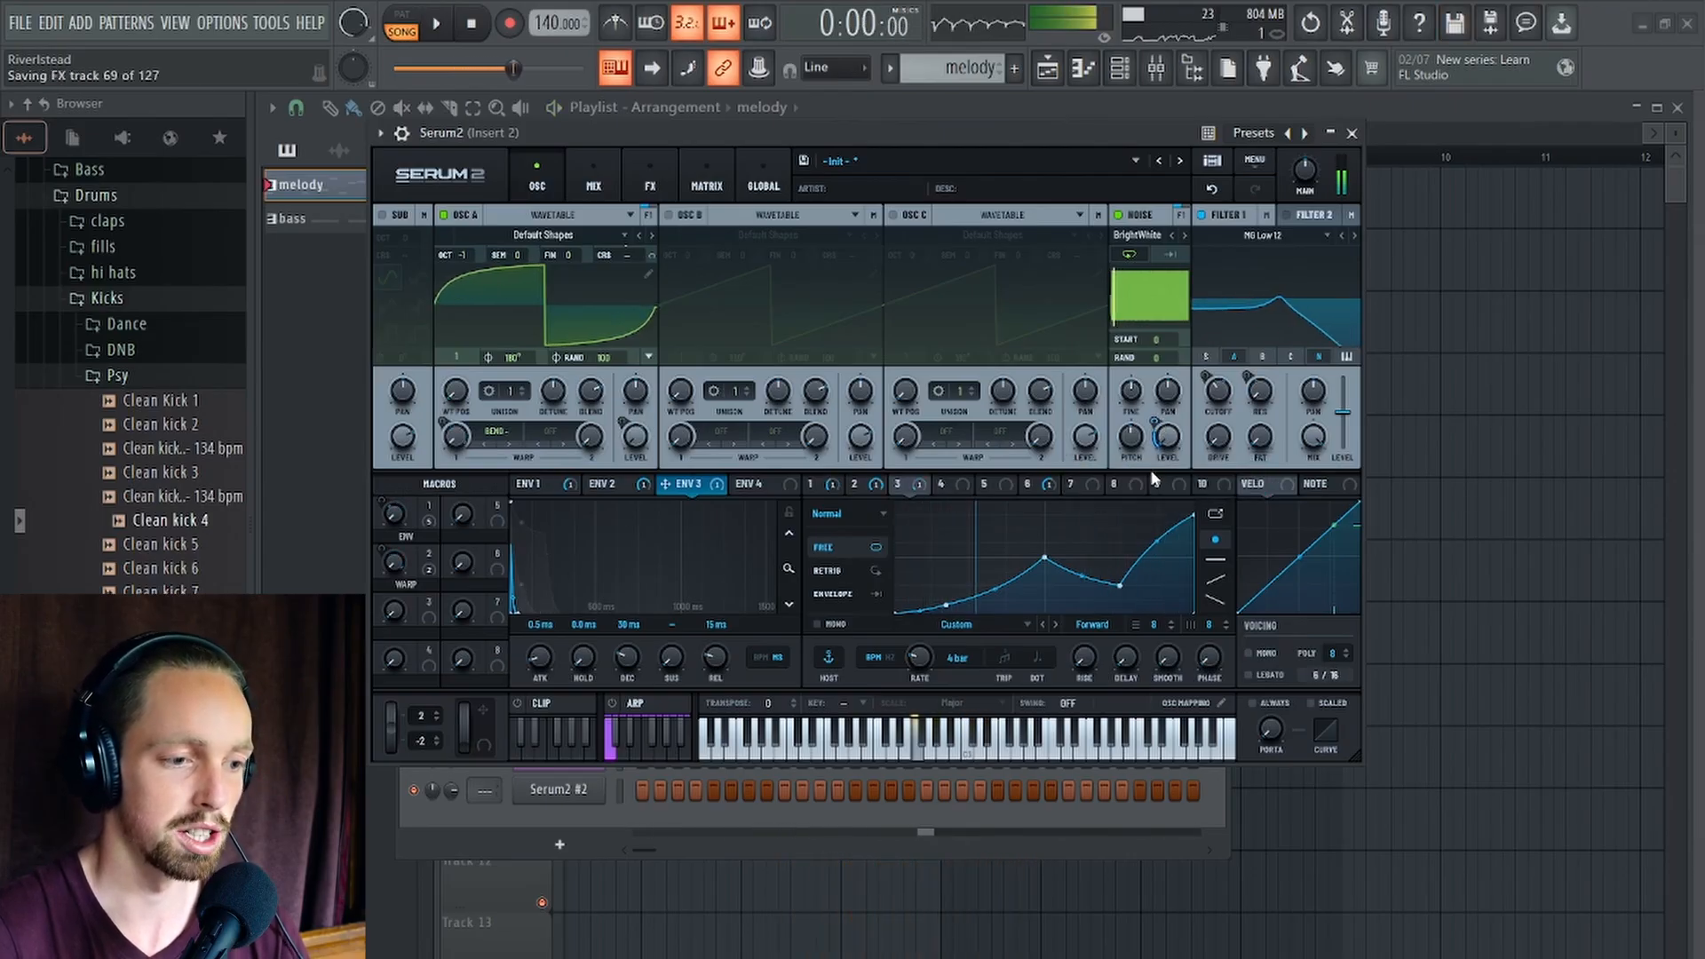
Compare the playing melody with the noise oscillator switched off and back on.
left_click_drag(781, 117, 734, 119)
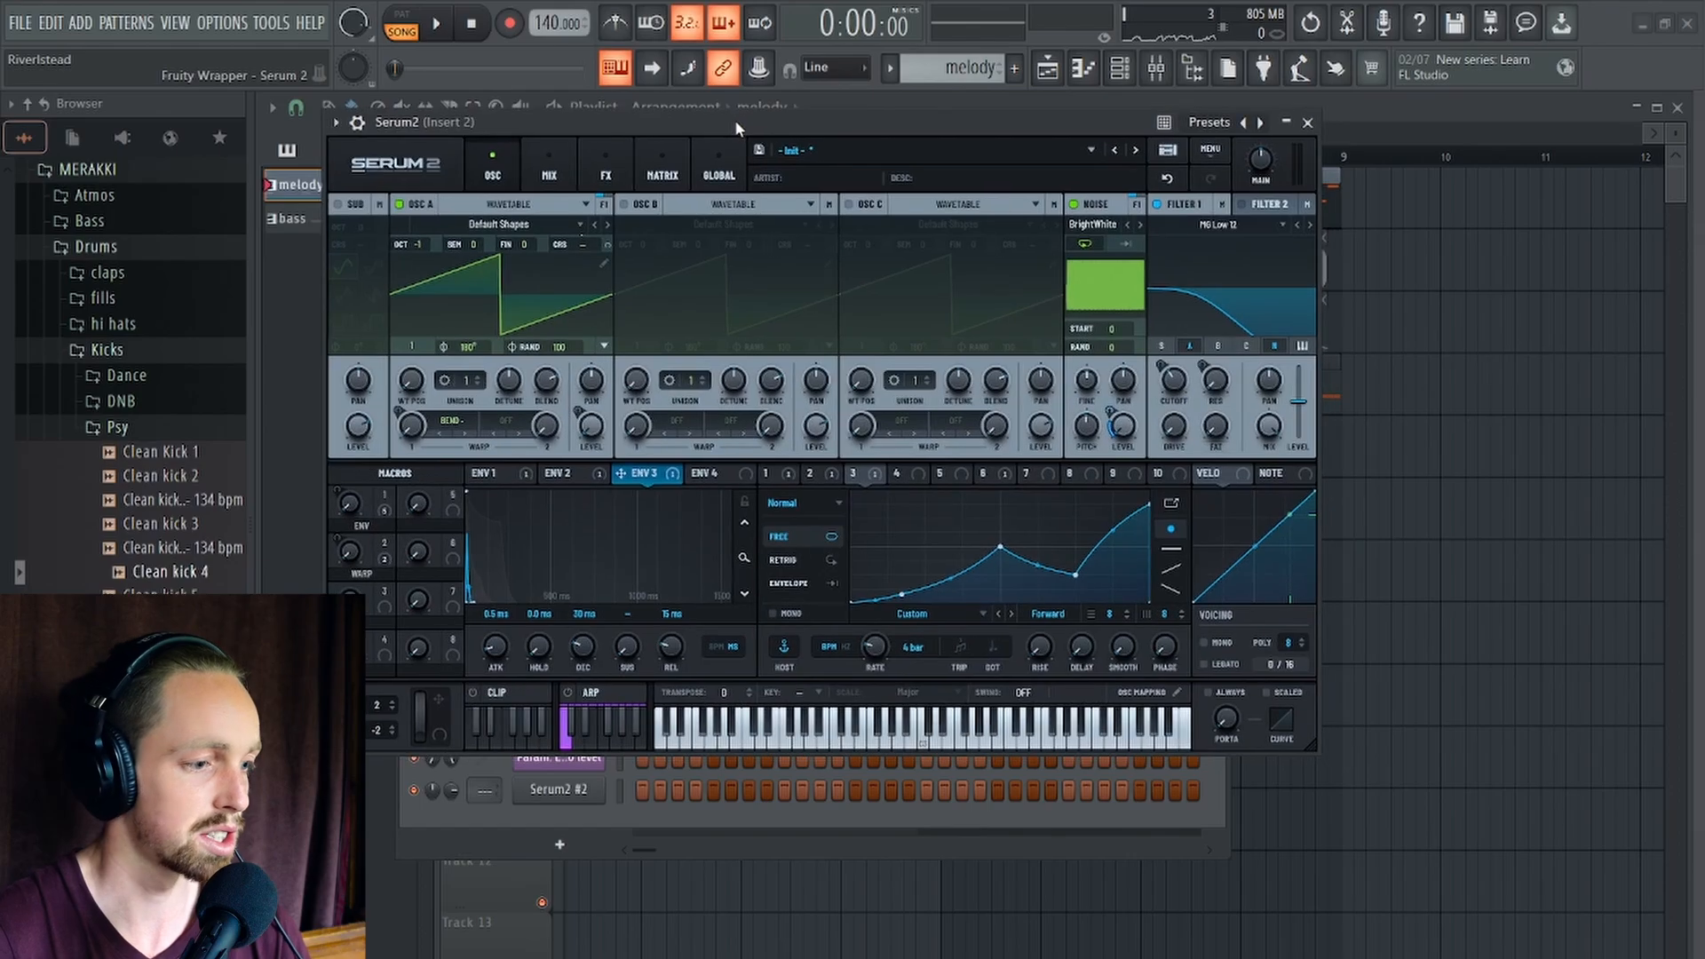
left_click(1072, 204)
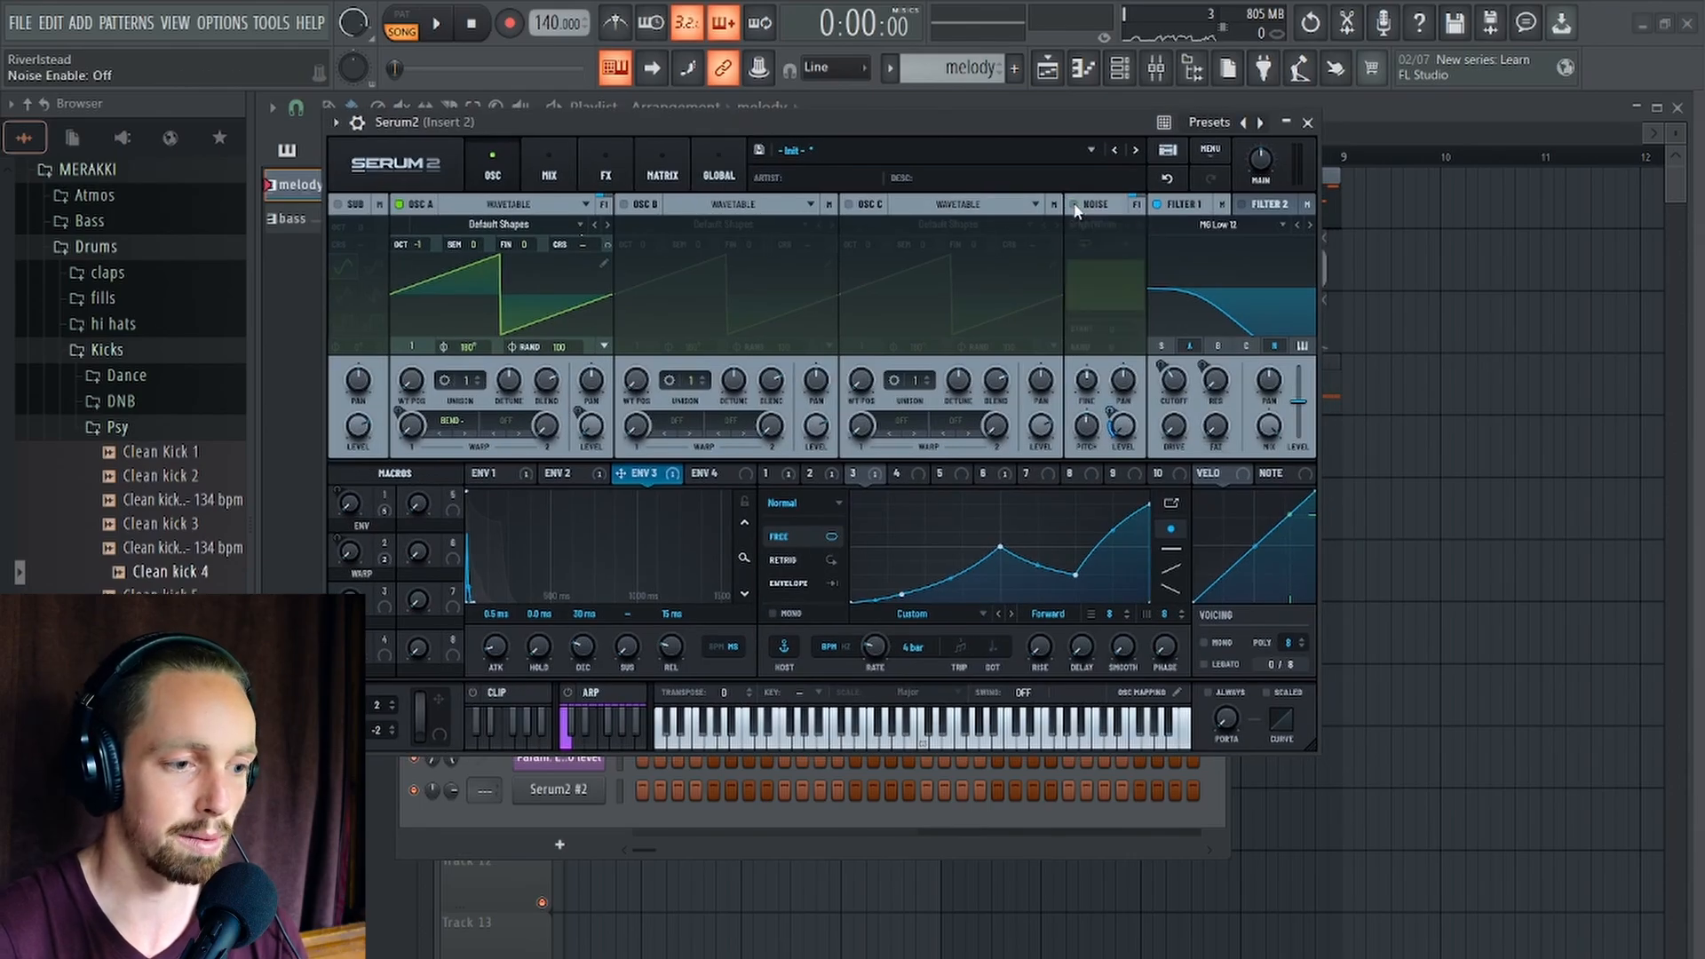
key("space")
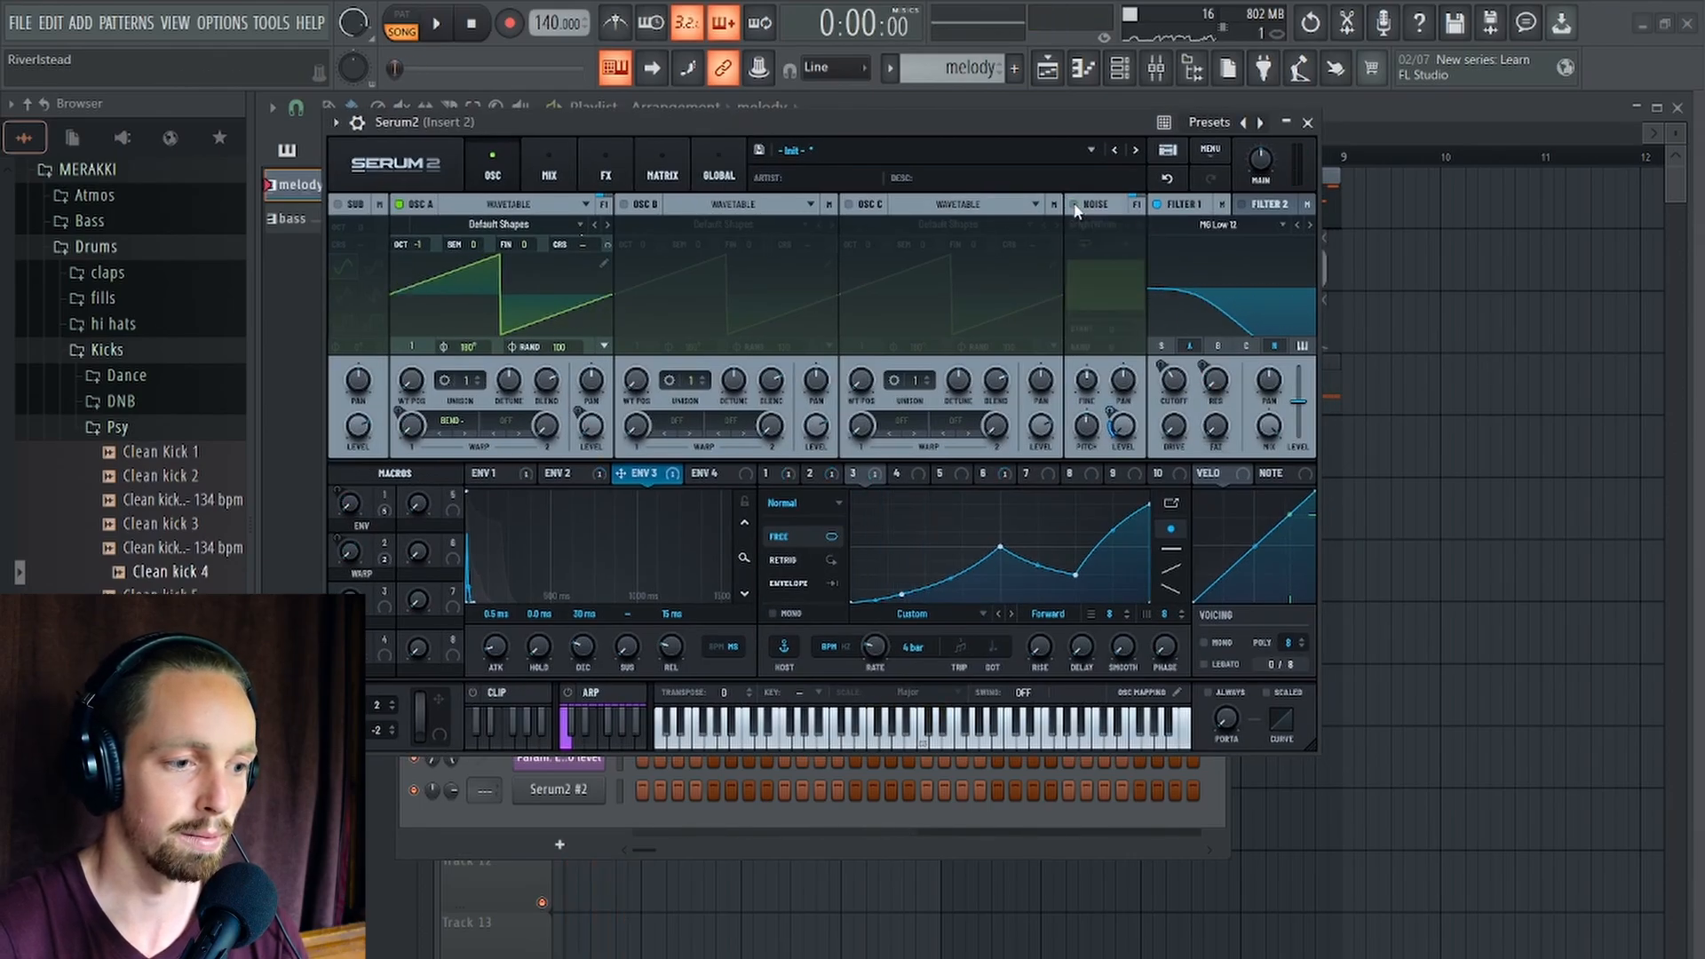
left_click(1074, 205)
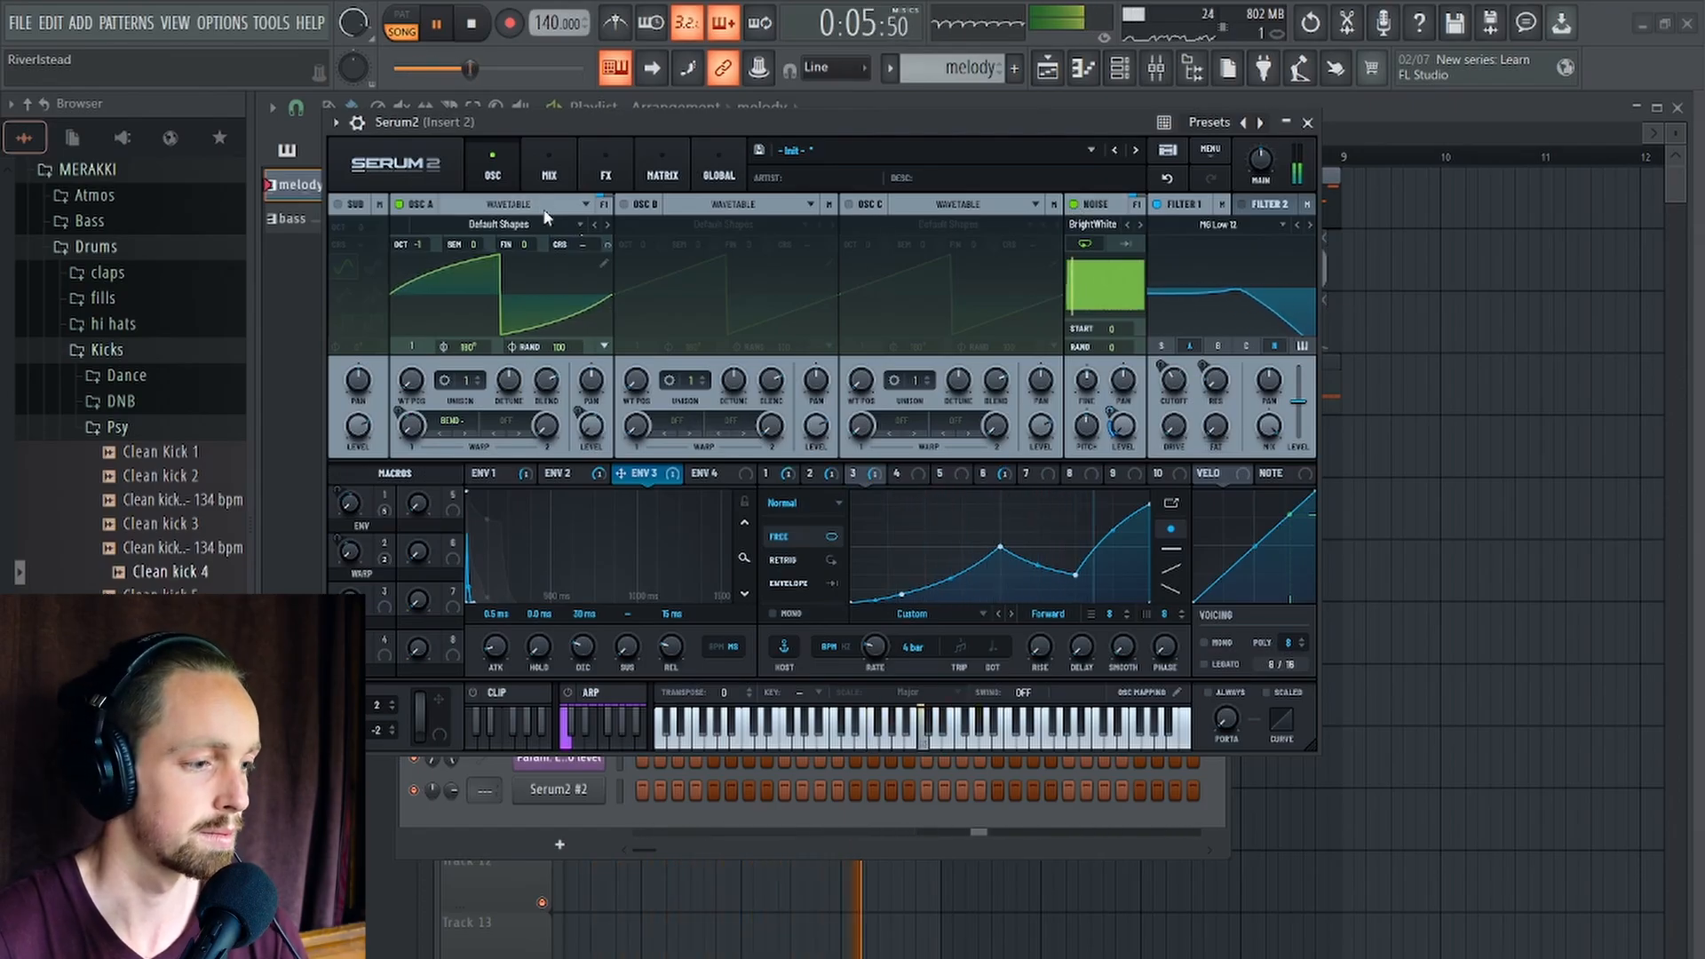
Add a Hyper/Dimension effect after the compressor and adjust the Dimension size against the playing melody.
left_click(605, 171)
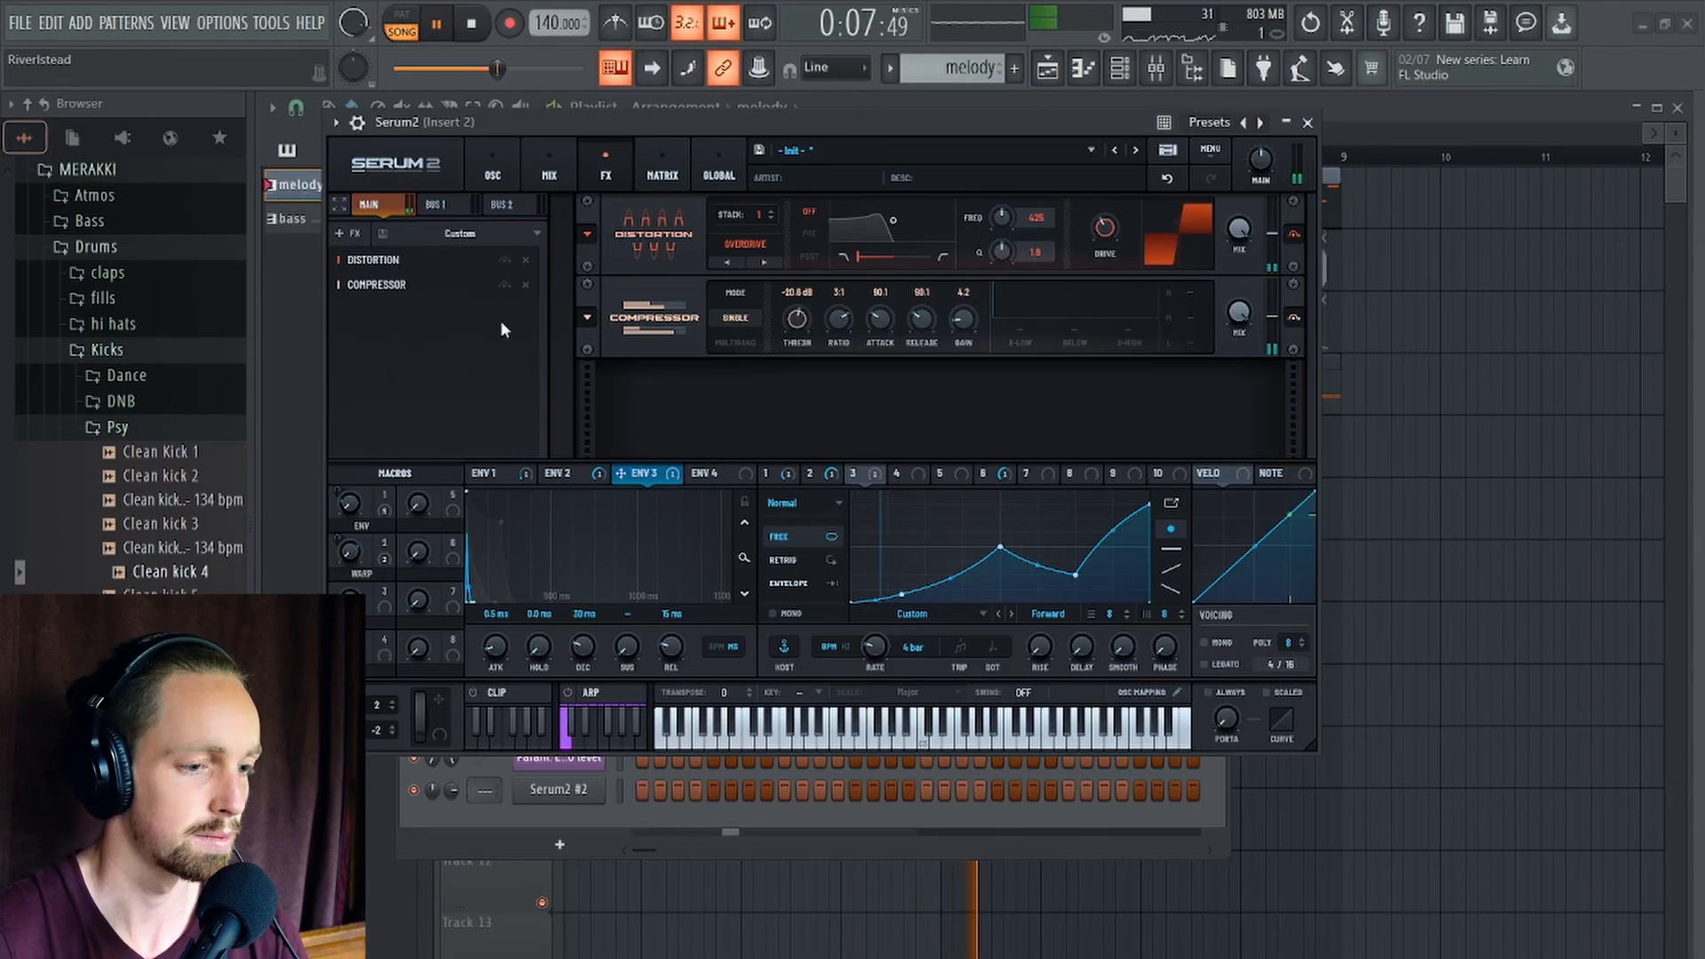
key("space")
left_click(349, 233)
left_click(444, 470)
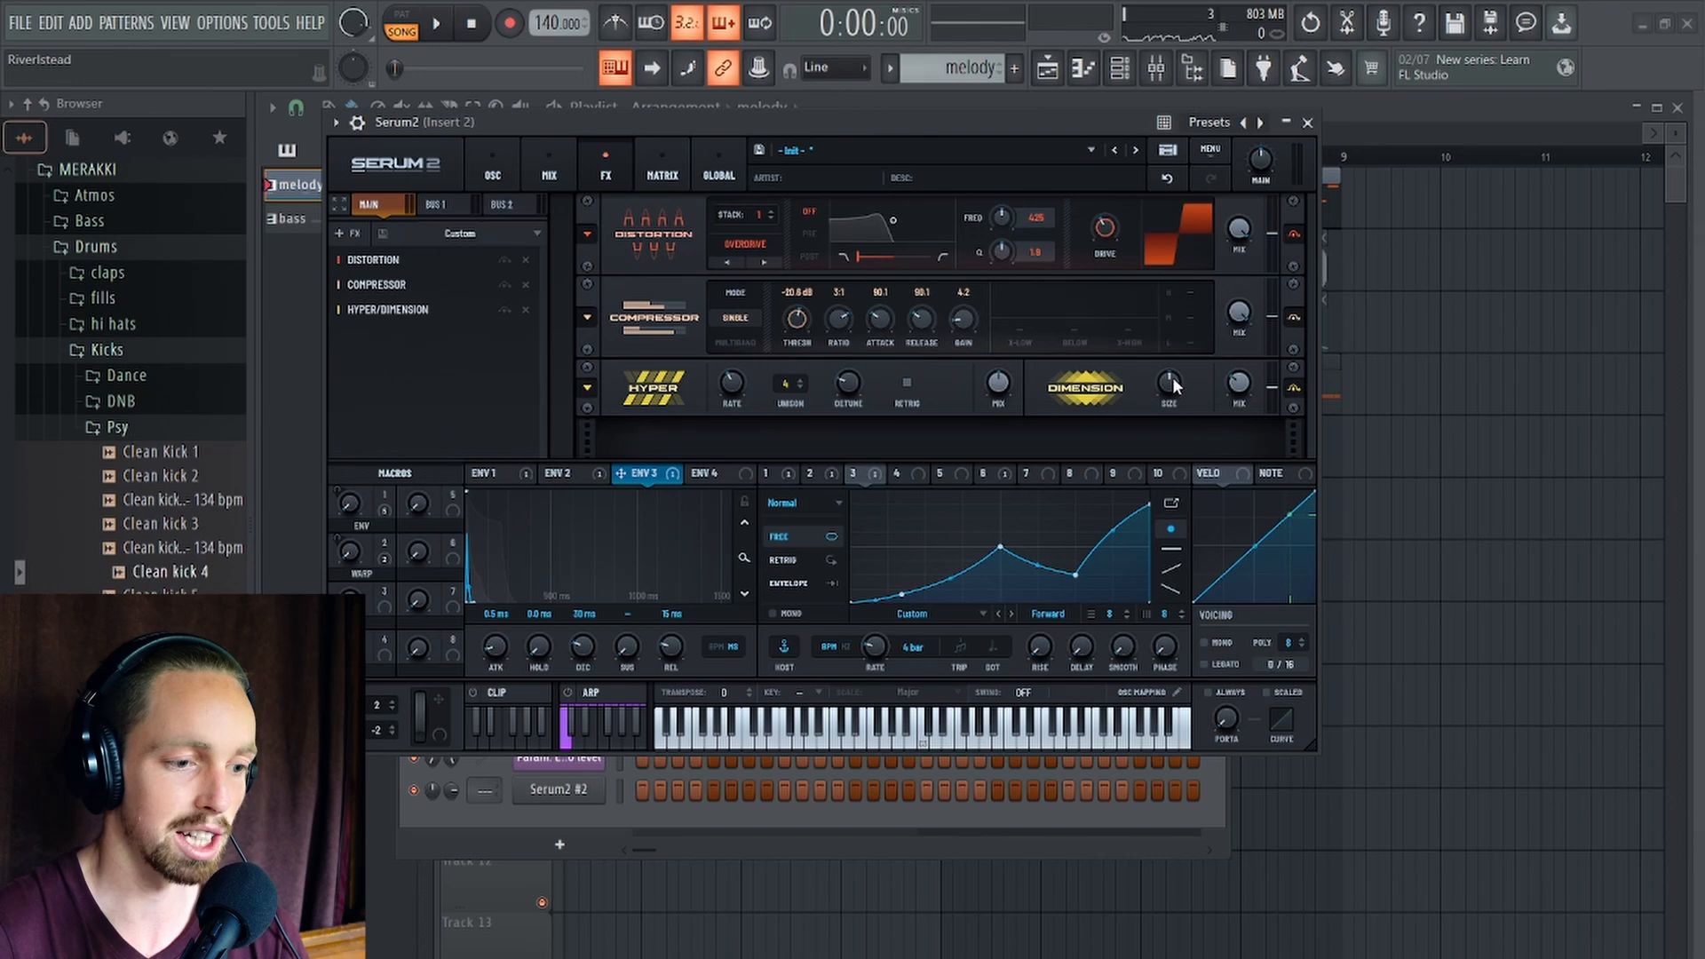
key("space")
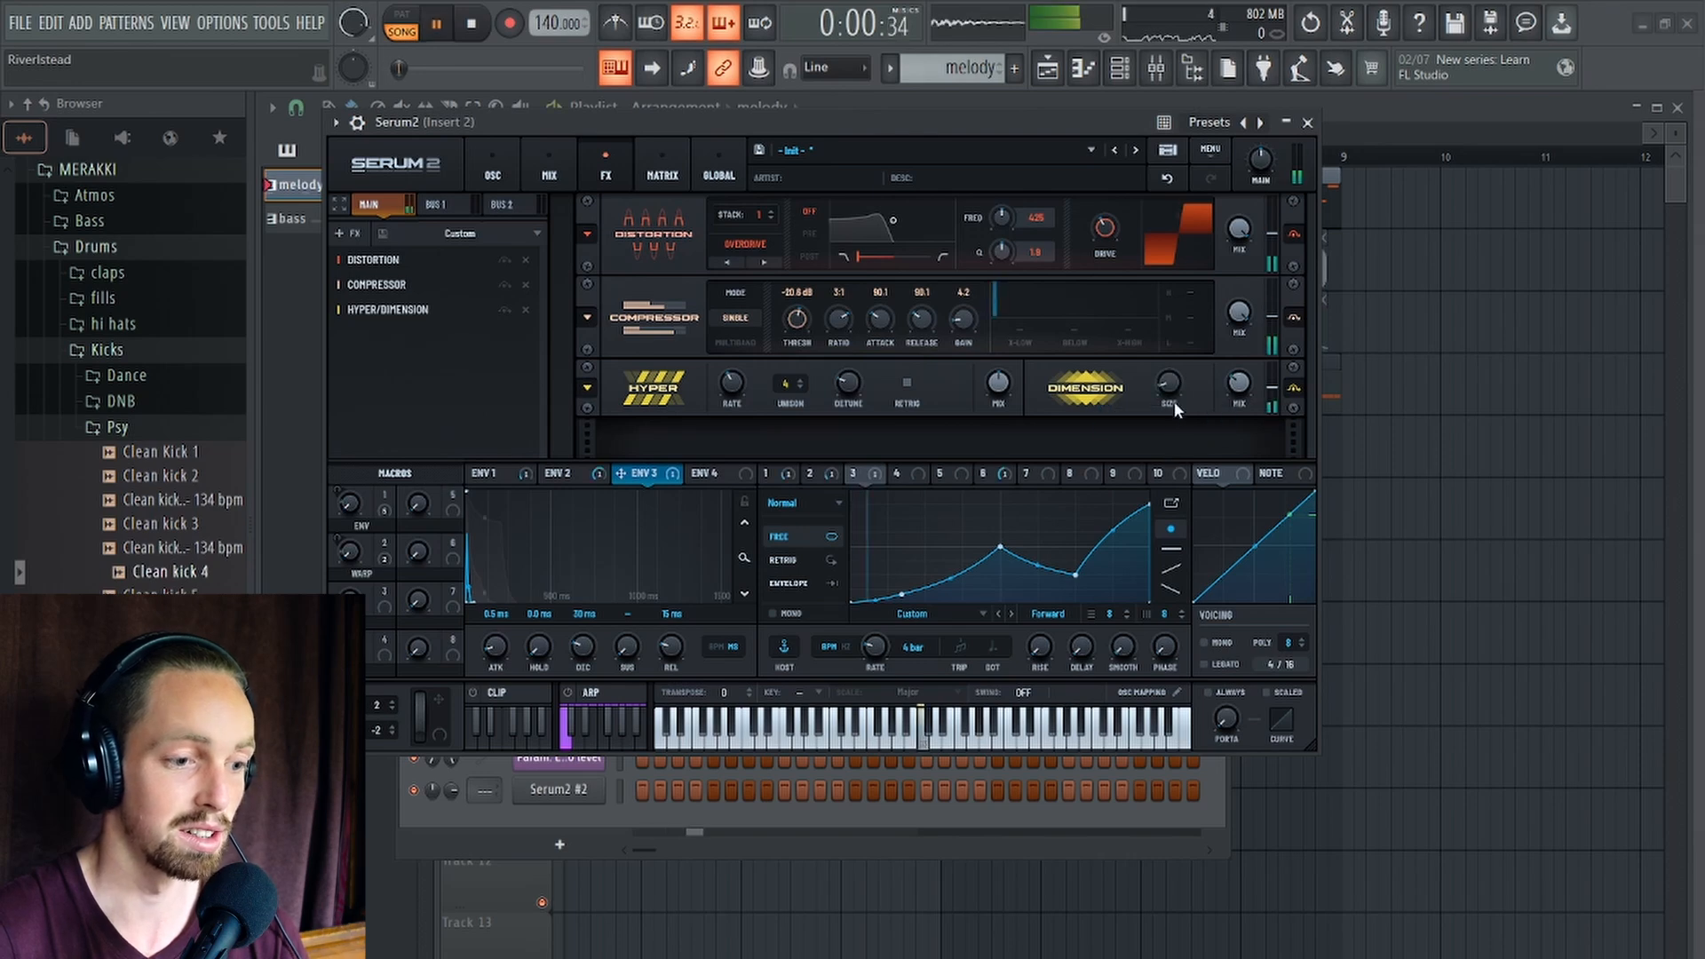
left_click_drag(1169, 378, 1167, 389)
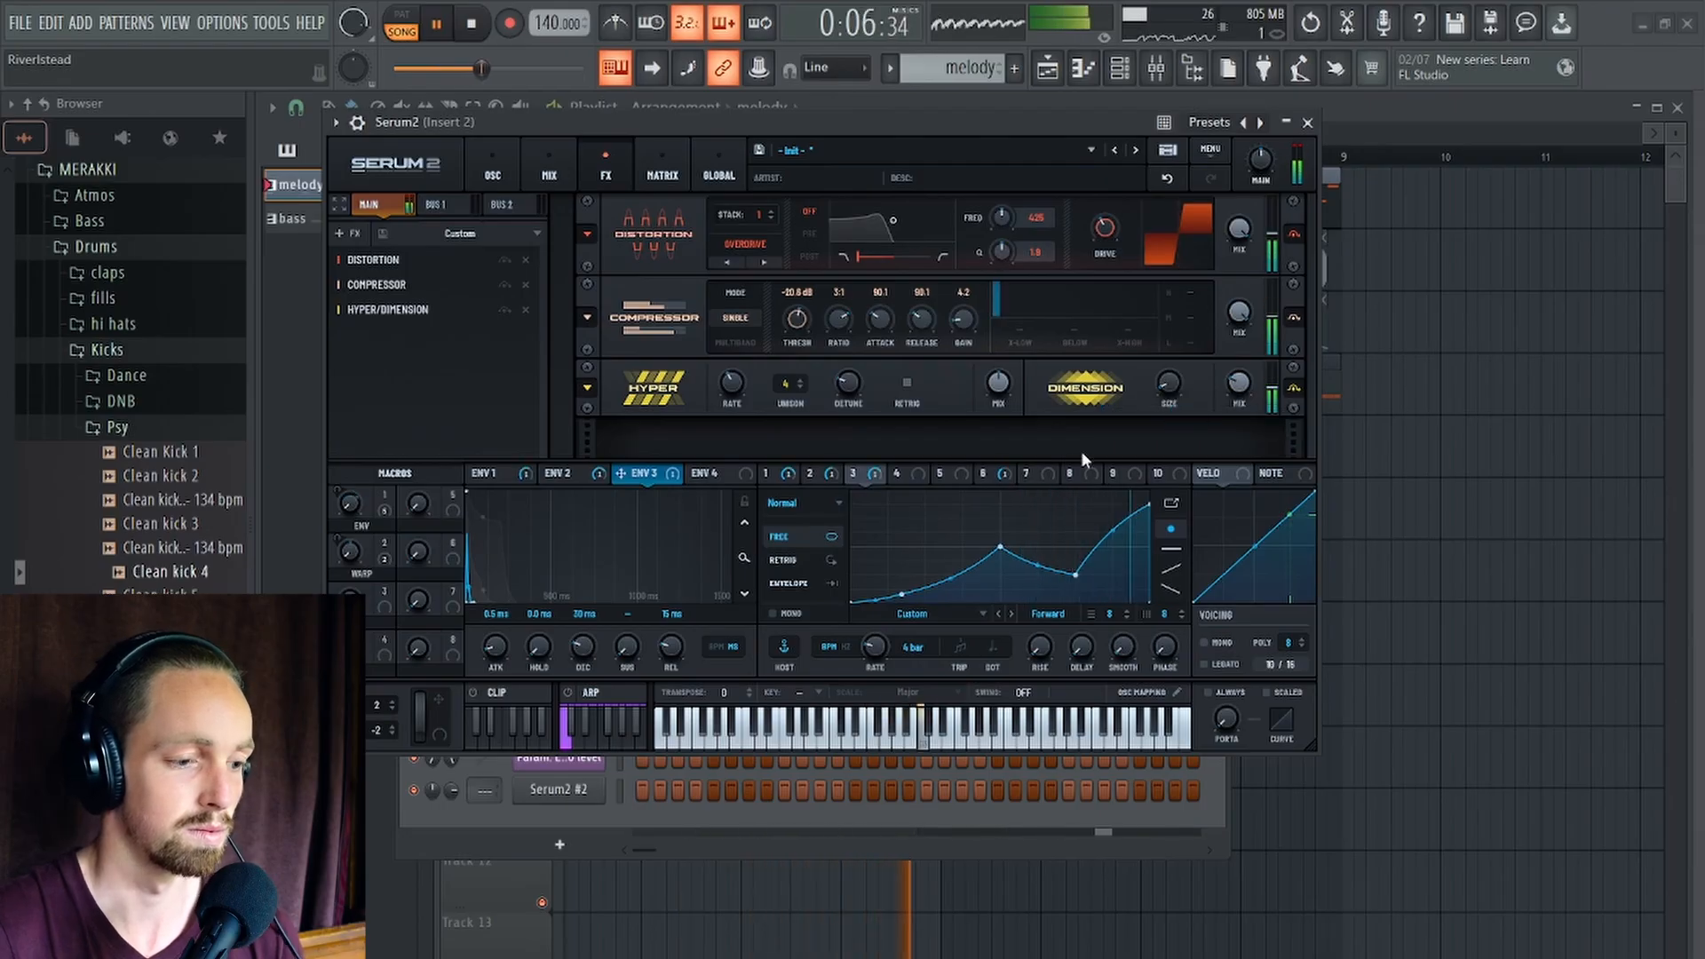
key("space")
Modulate the Dimension mix with LFO 1 at 42% and audition the melody.
left_click(984, 475)
left_click(788, 475)
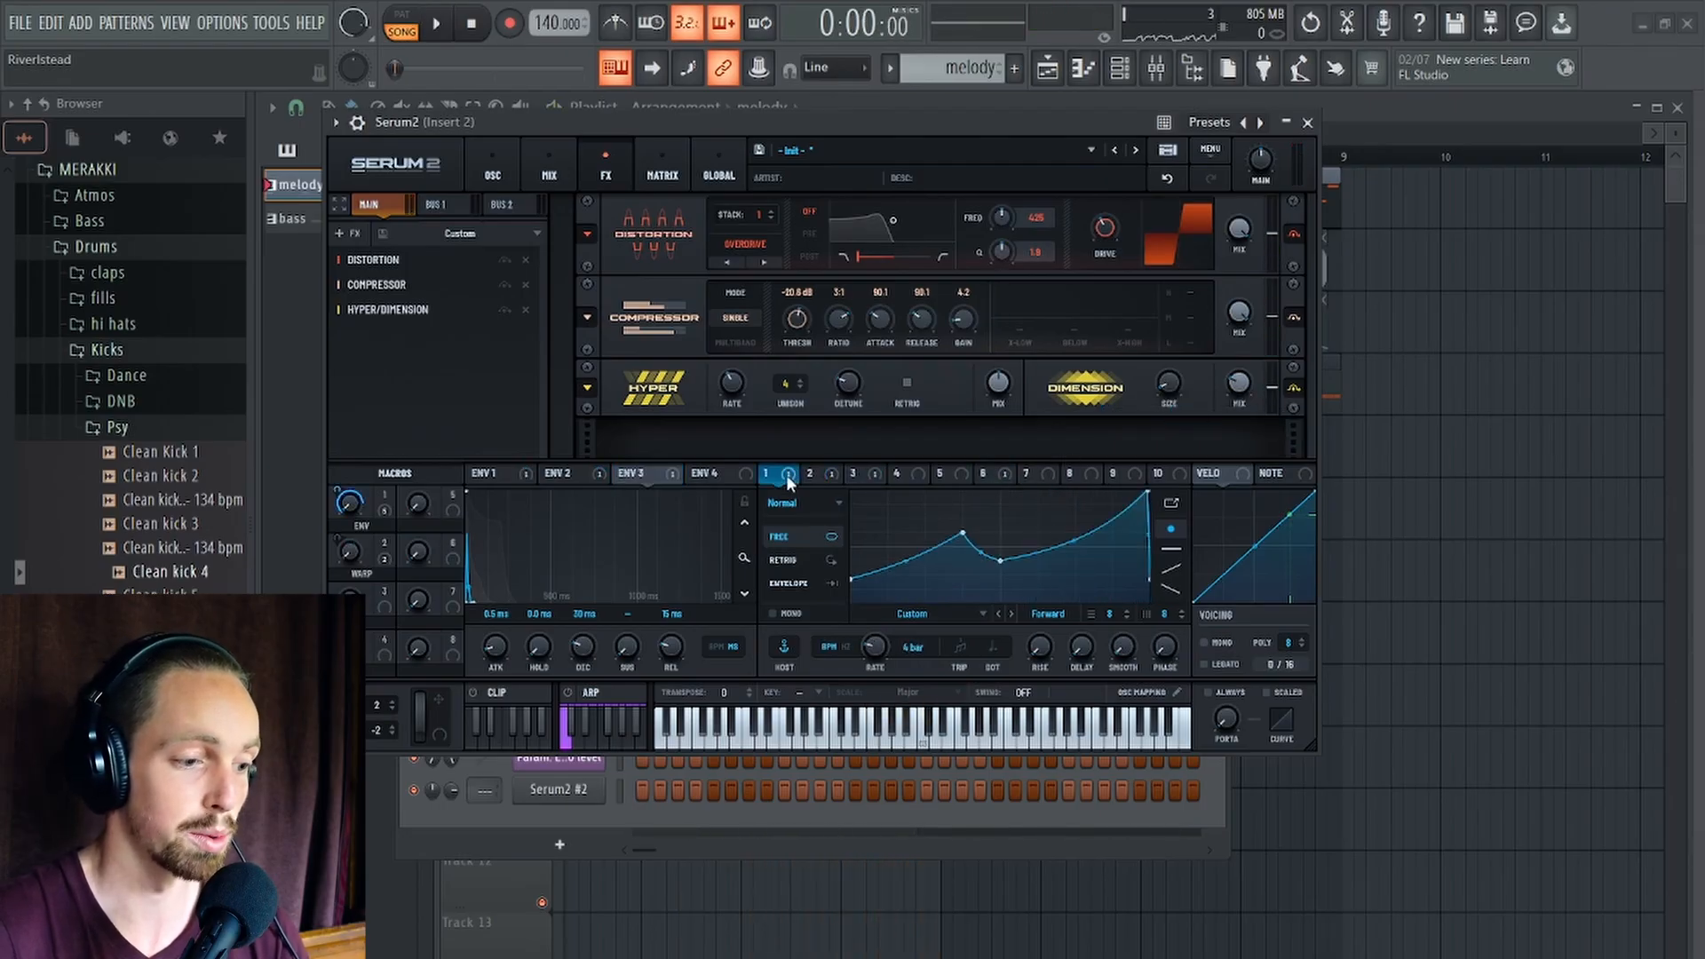
left_click_drag(1117, 451, 1238, 384)
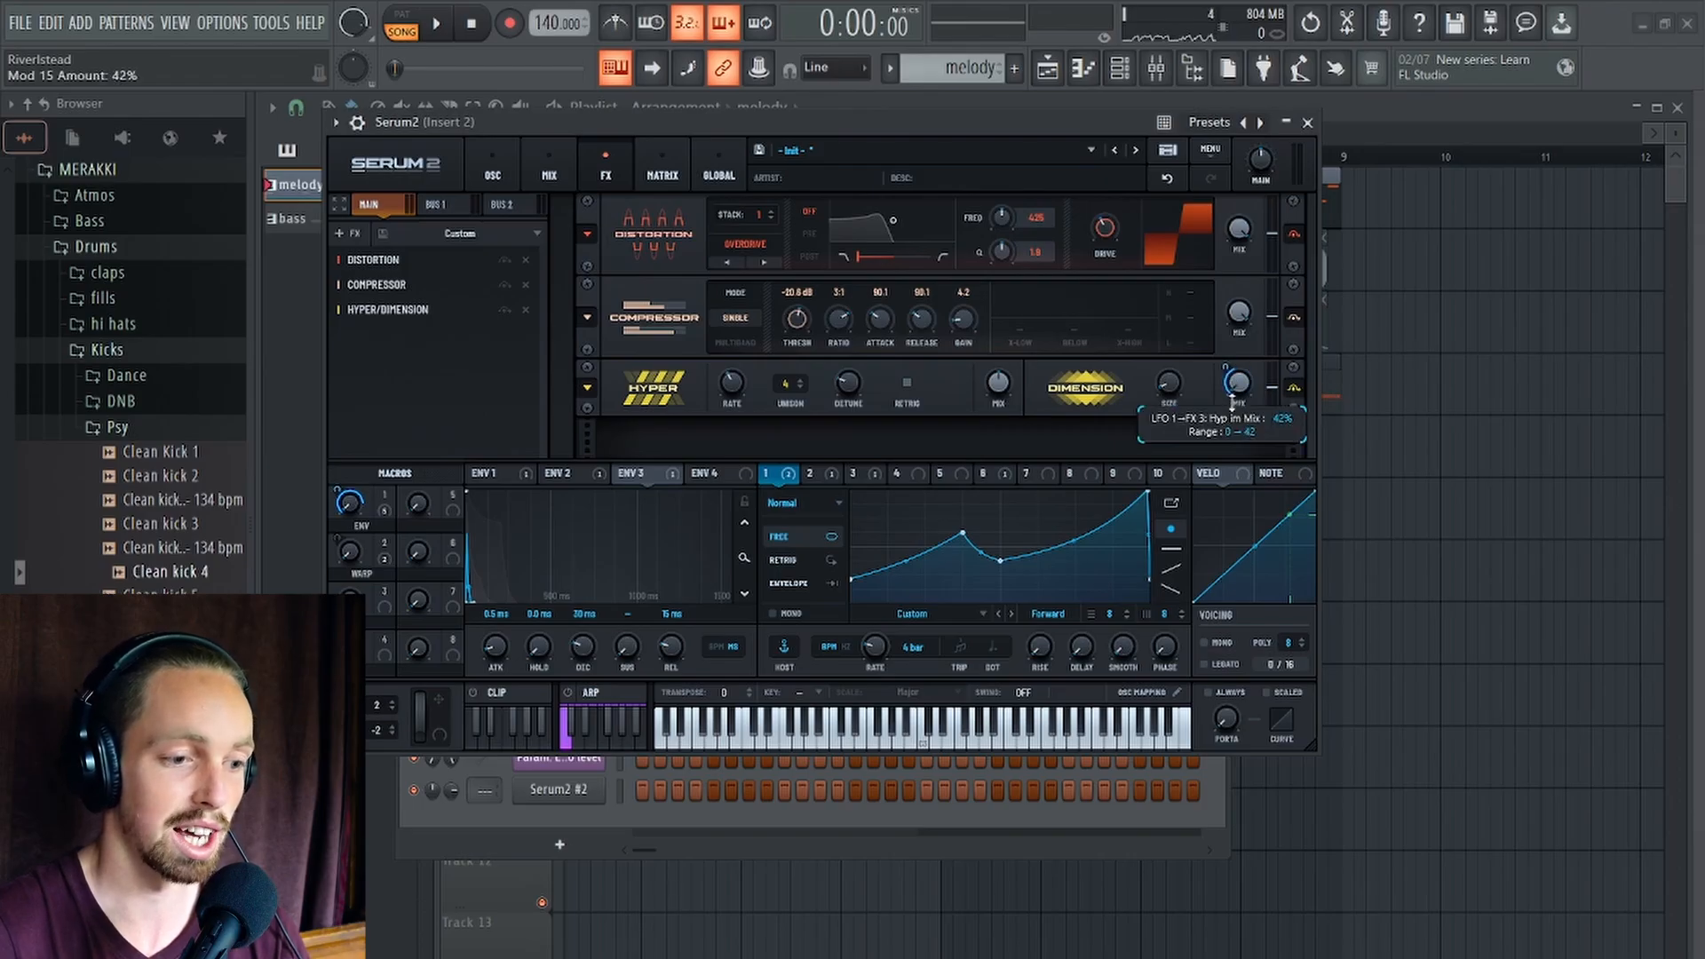
key("space")
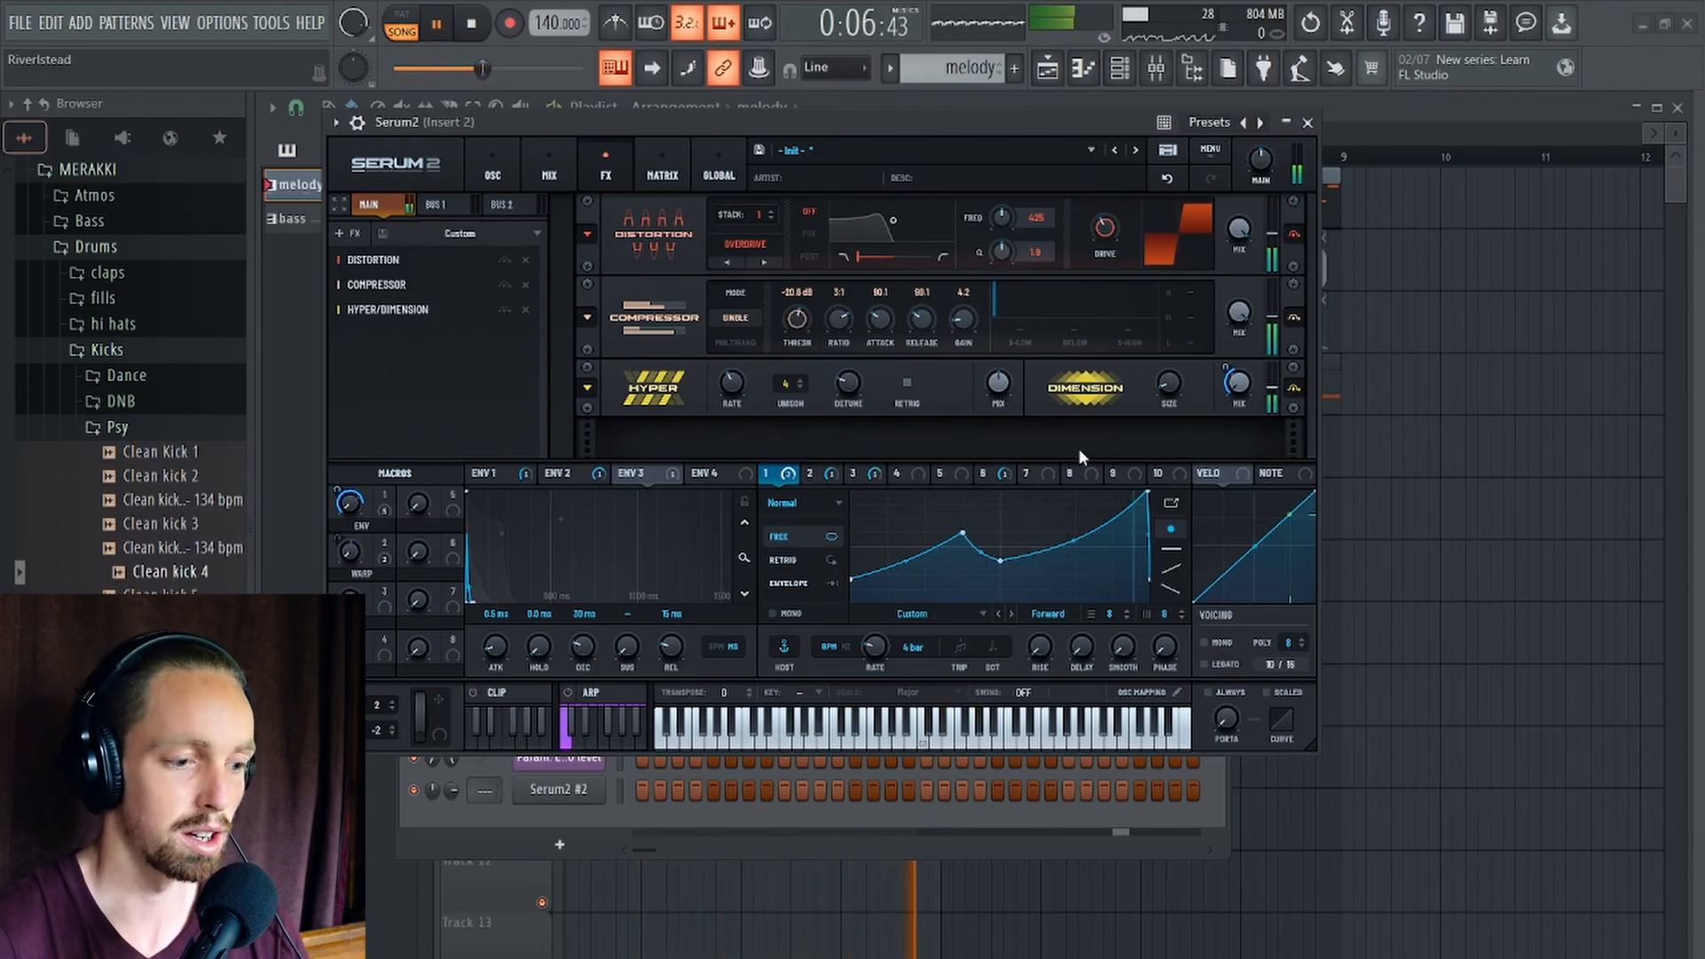
key("space")
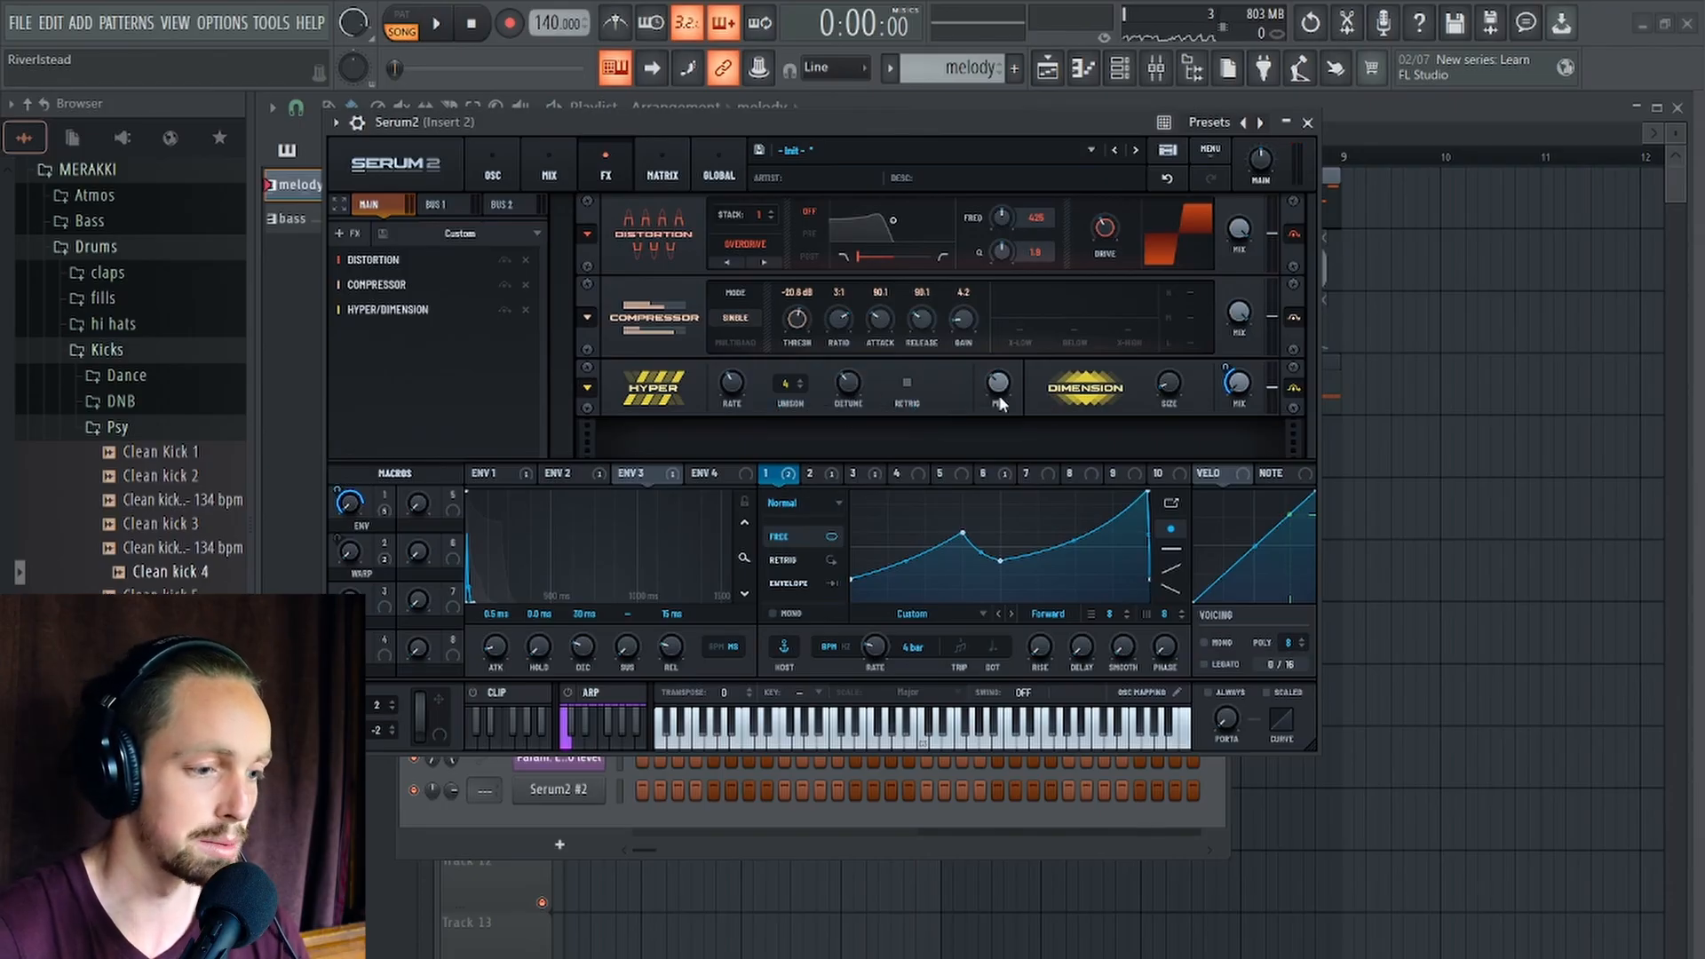
Modulate the Hyper mix at 26% and the Hyper detune at 24% with LFO 1, auditioning the melody.
key("space")
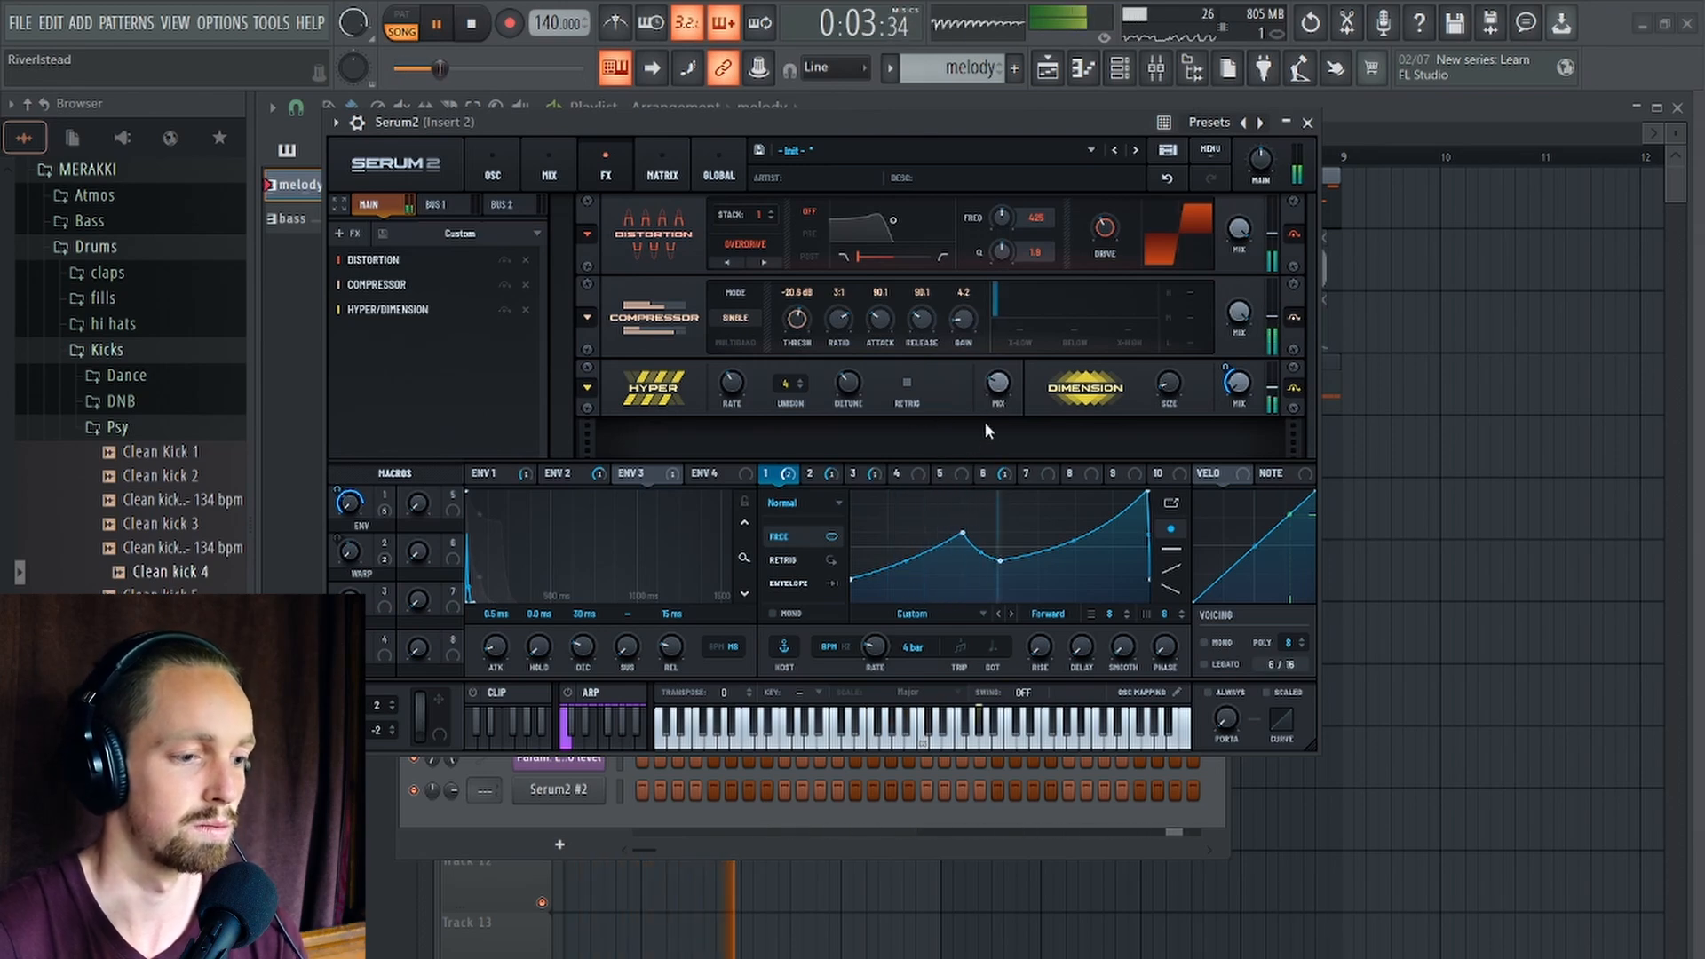
key("space")
left_click_drag(788, 473, 990, 398)
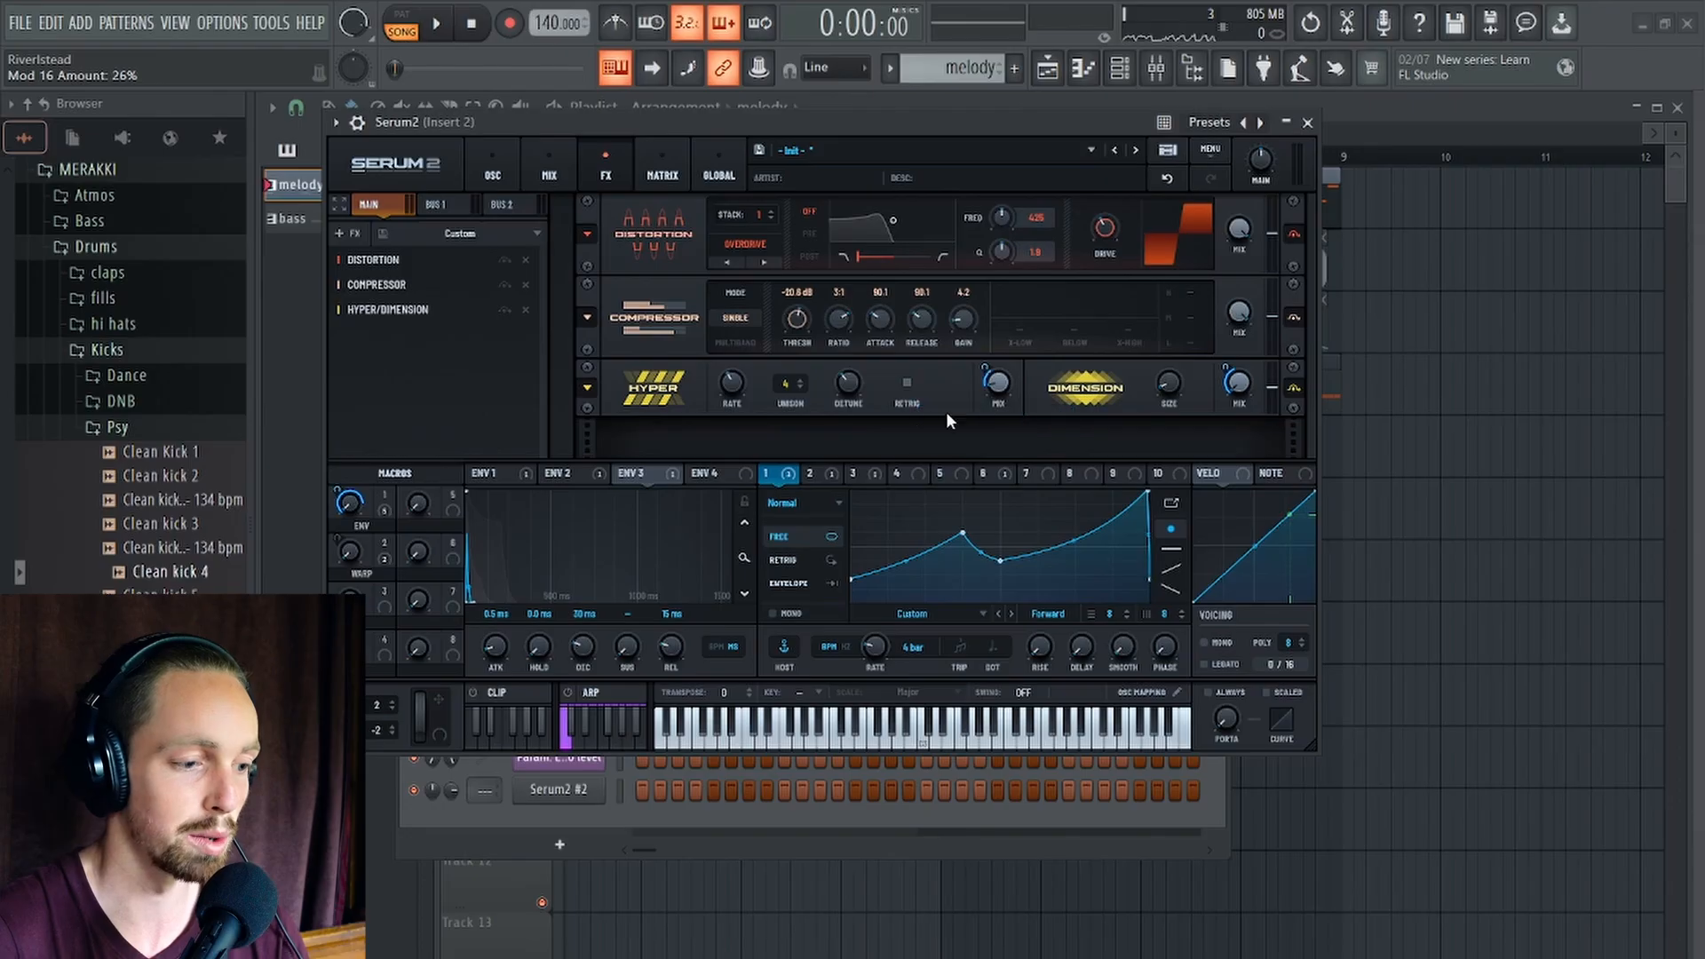
left_click_drag(782, 476, 836, 405)
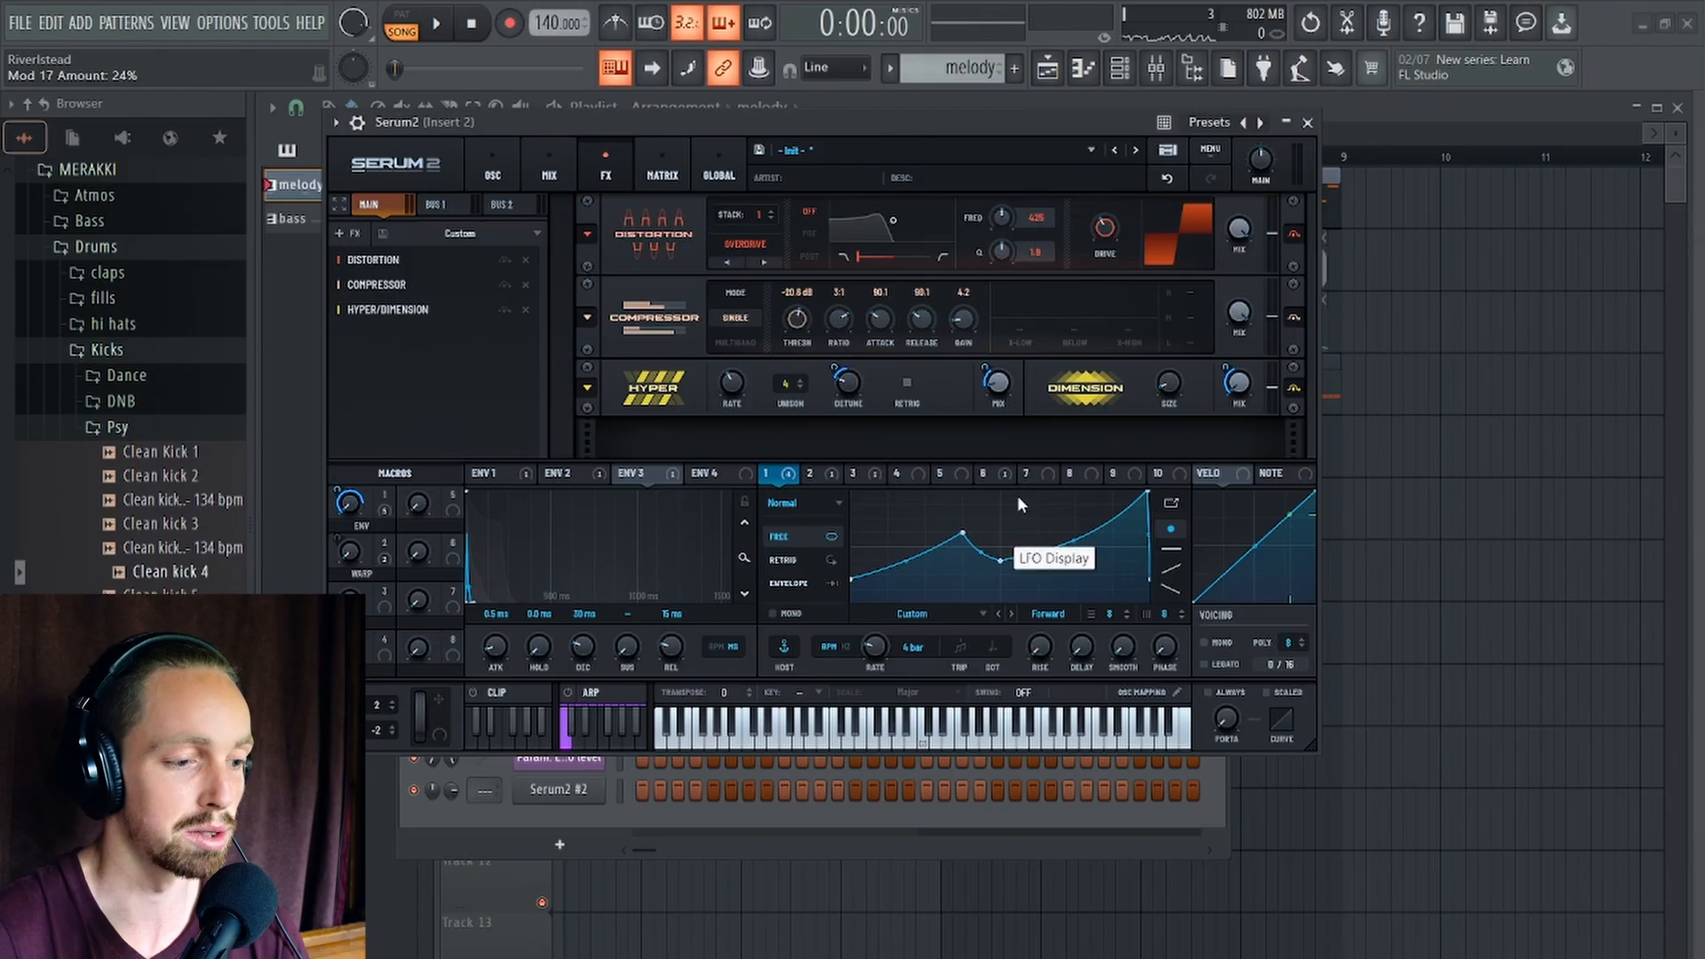
key("space")
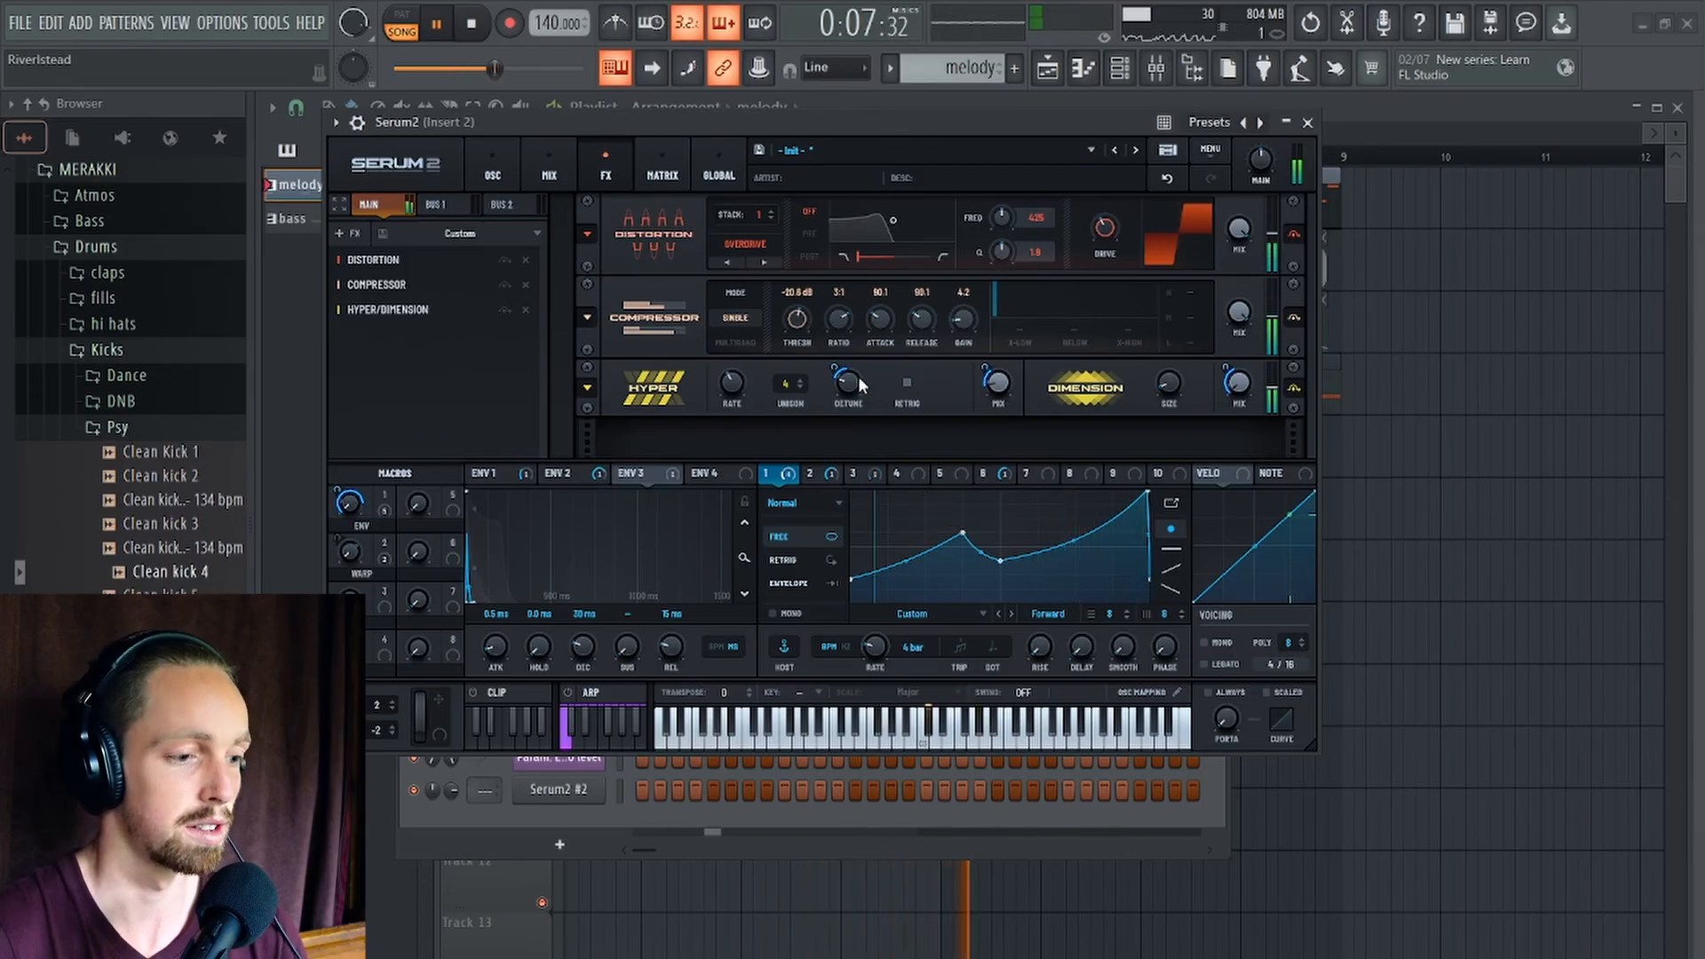
key("space")
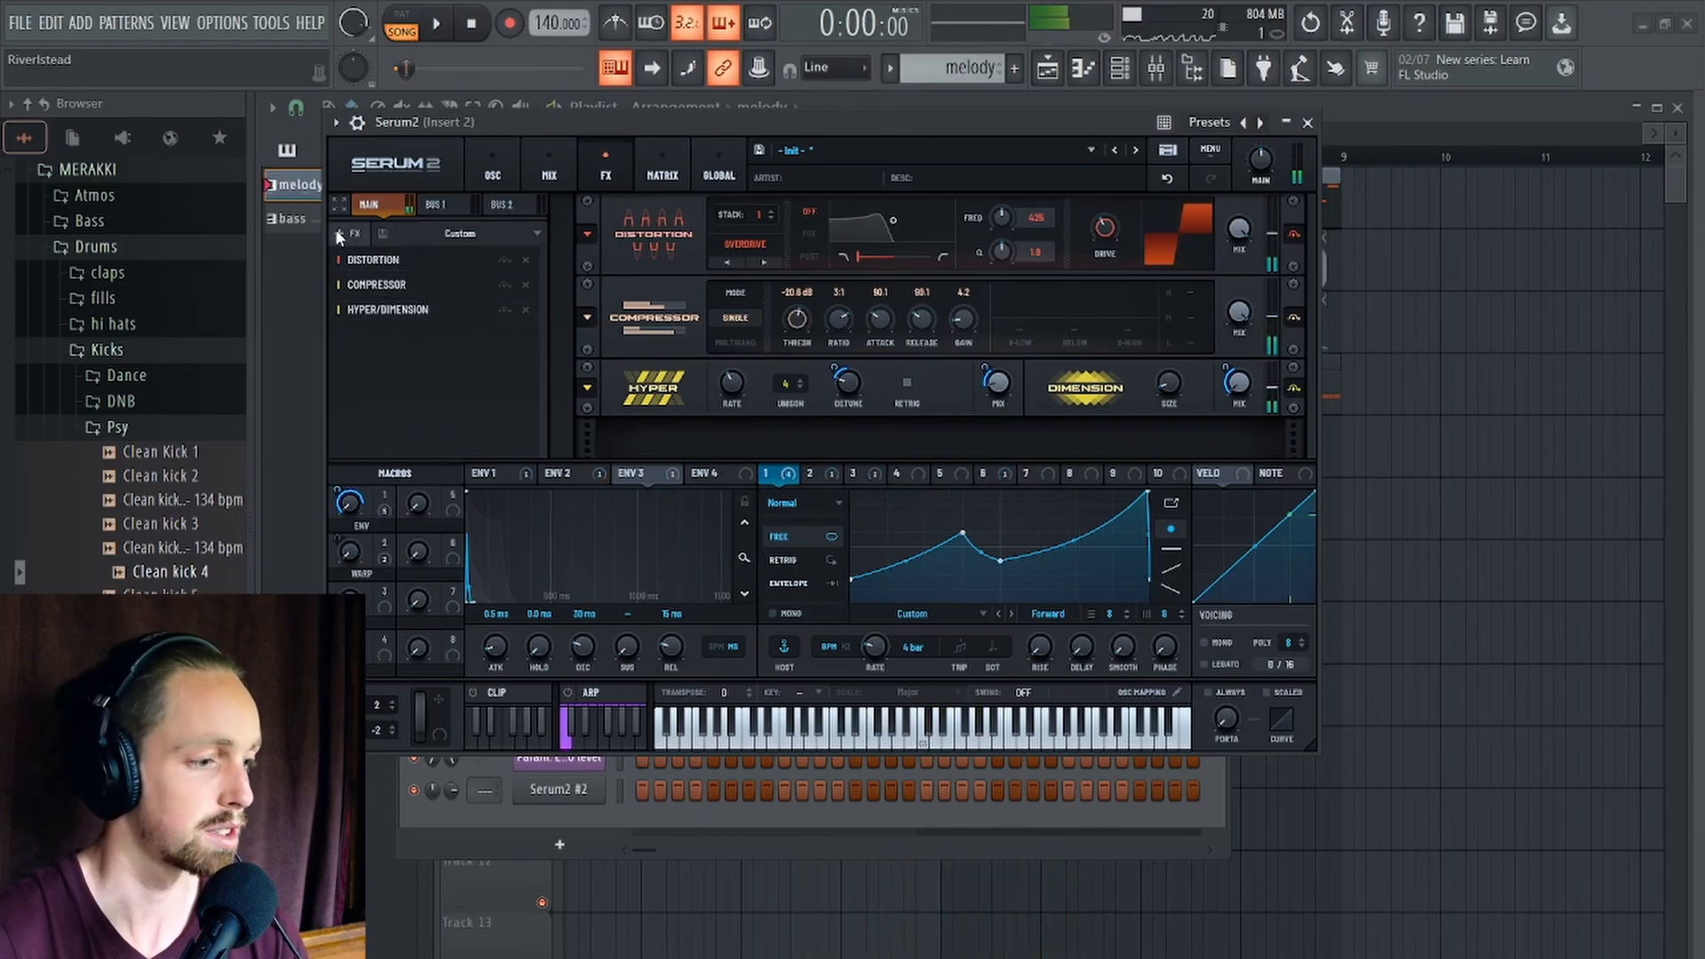
Add a Ping-Pong Delay with linked 1/8 dotted times and narrow its filter to remove the low frequencies.
left_click(348, 234)
left_click(422, 351)
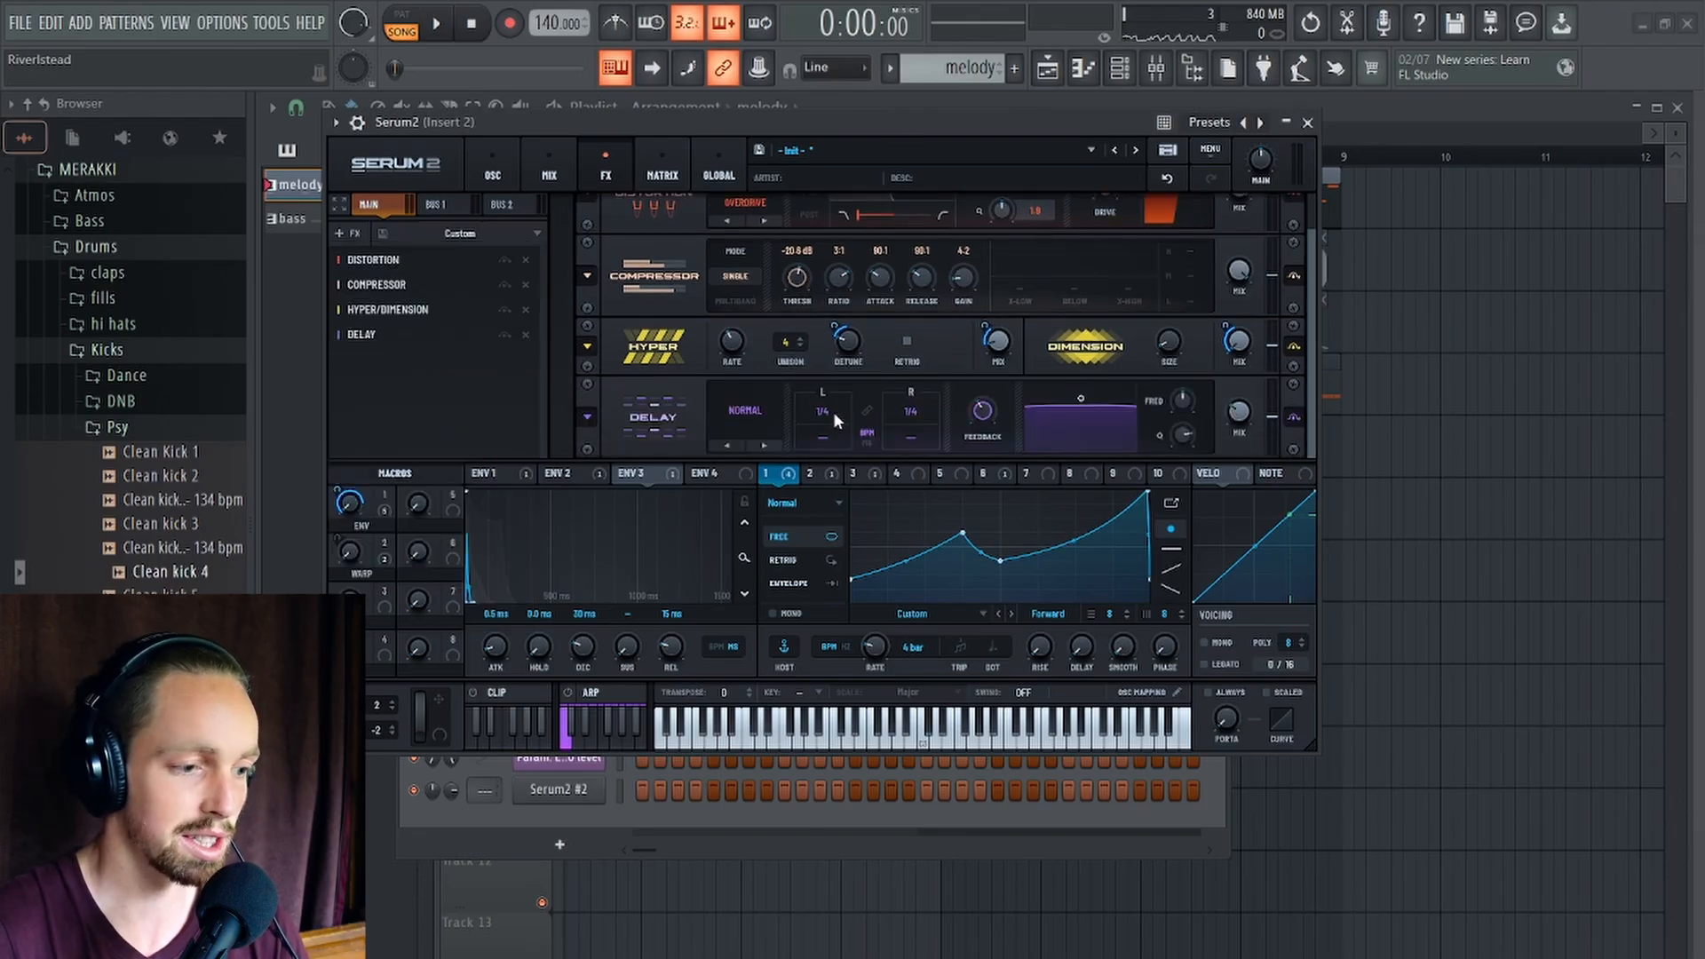
left_click(867, 410)
left_click_drag(821, 411, 839, 366)
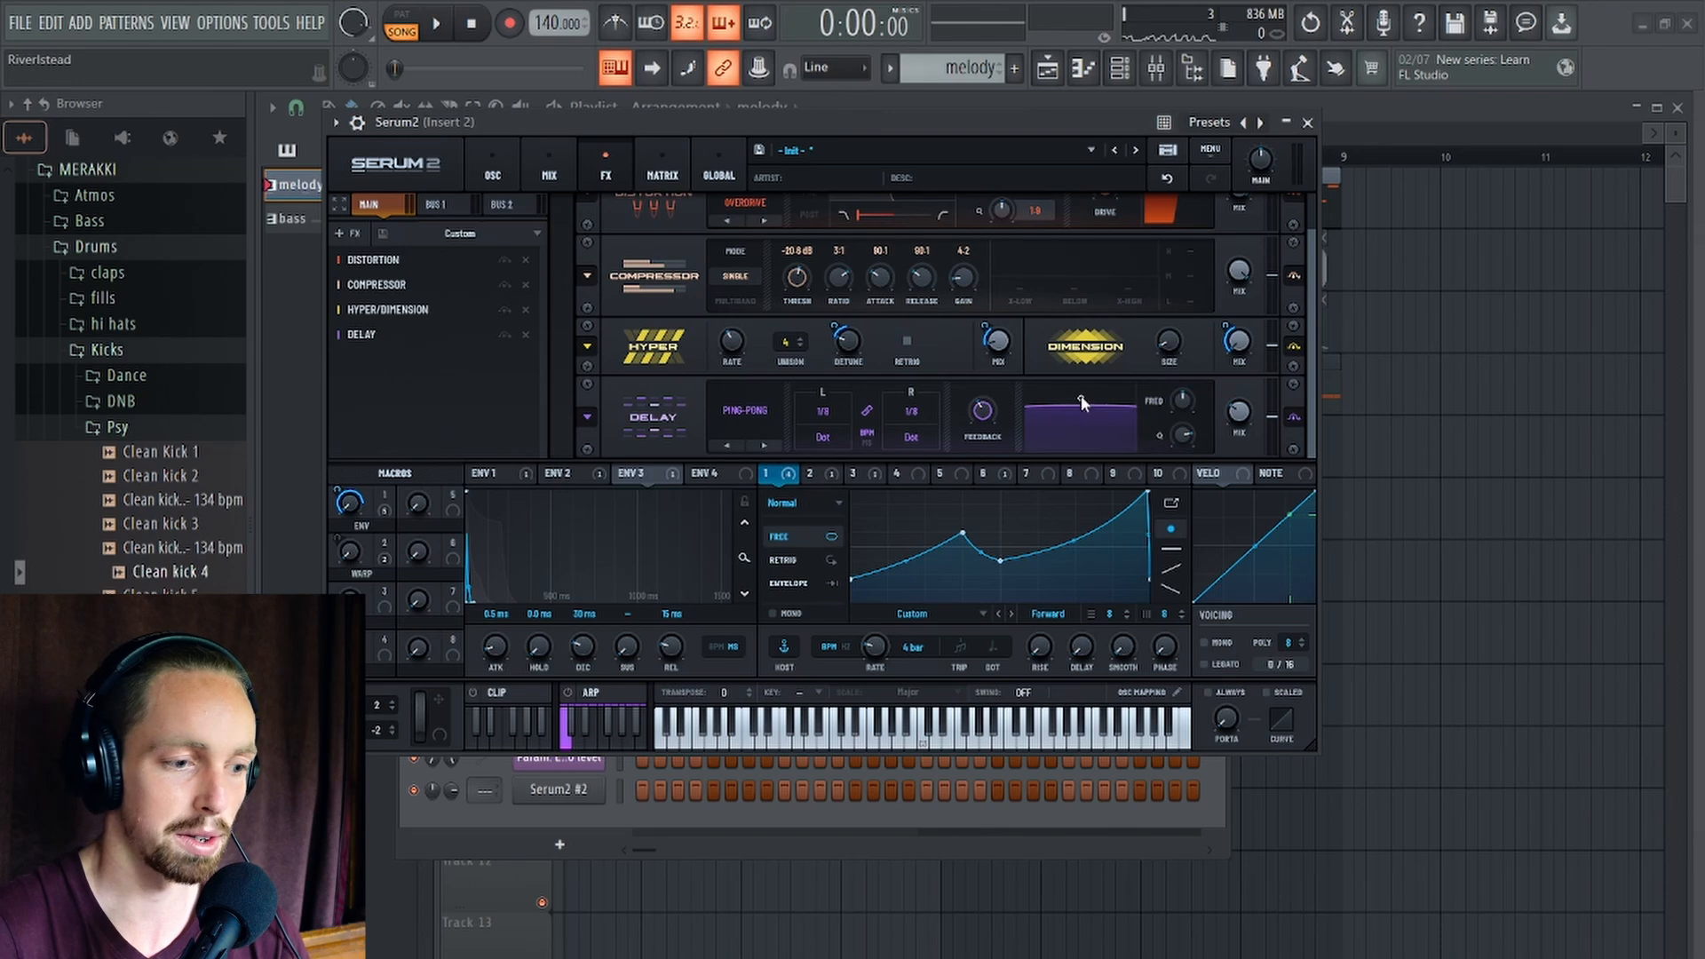
left_click_drag(1087, 418, 1110, 420)
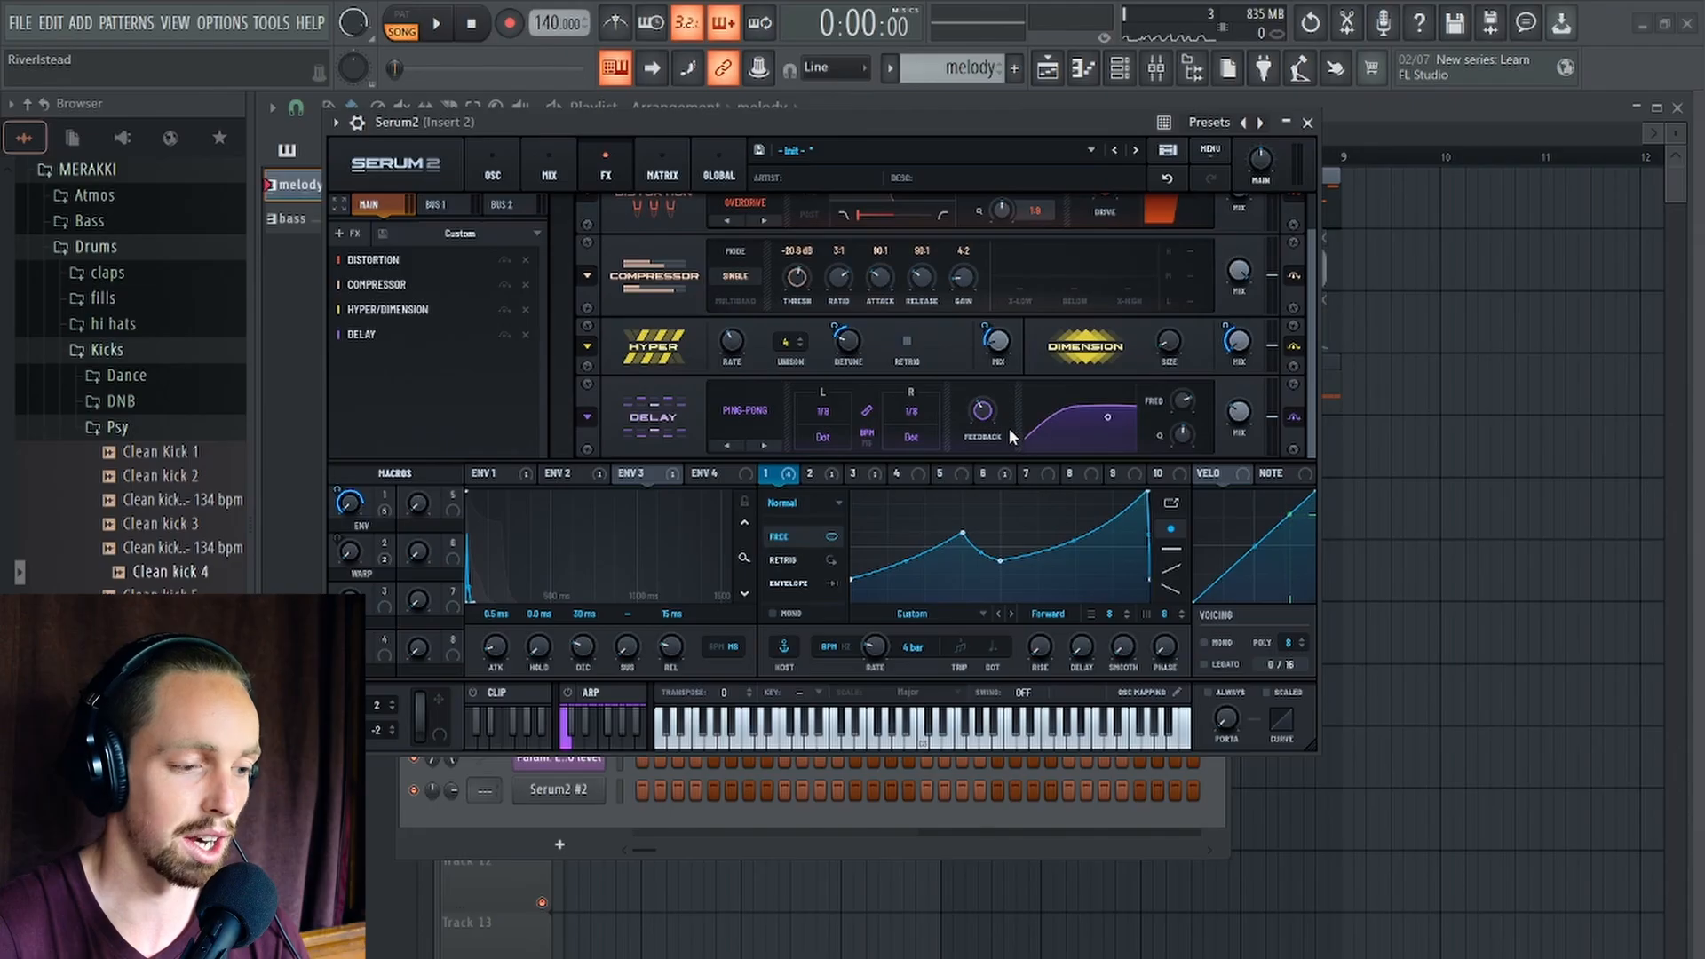
Modulate the delay feedback with LFO 1 at 25% and the delay mix with LFO 2 at 26%, auditioning the melody.
left_click_drag(786, 474, 976, 440)
left_click(819, 475)
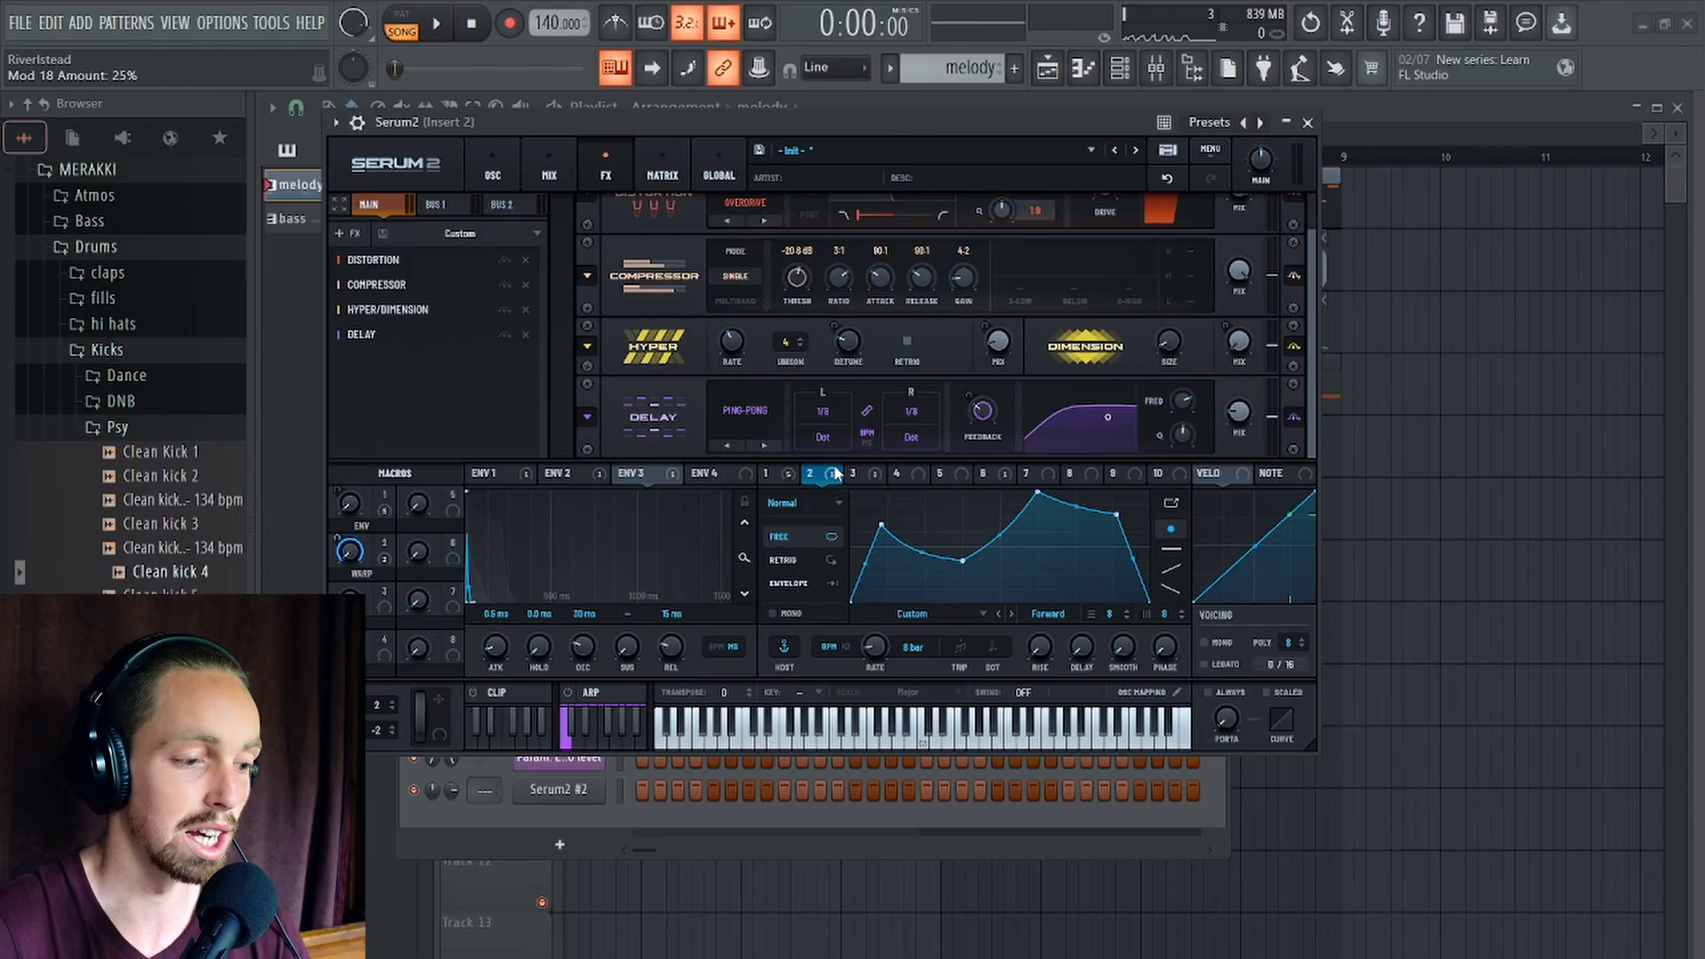
left_click_drag(854, 462, 1227, 449)
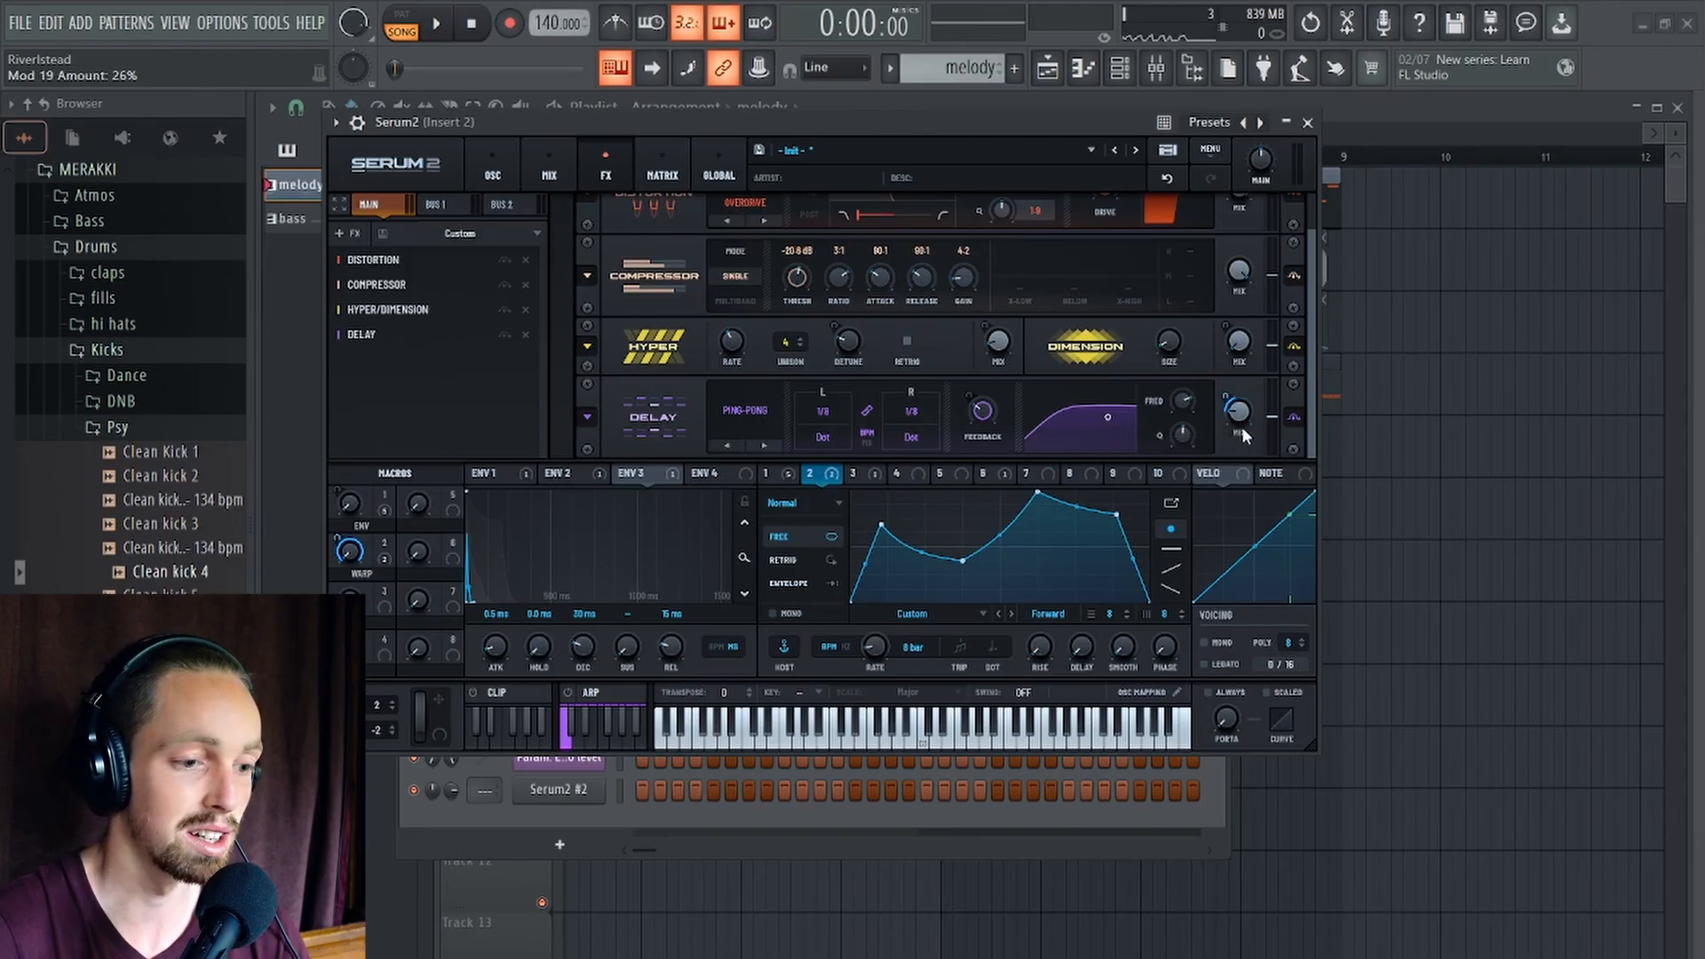
key("space")
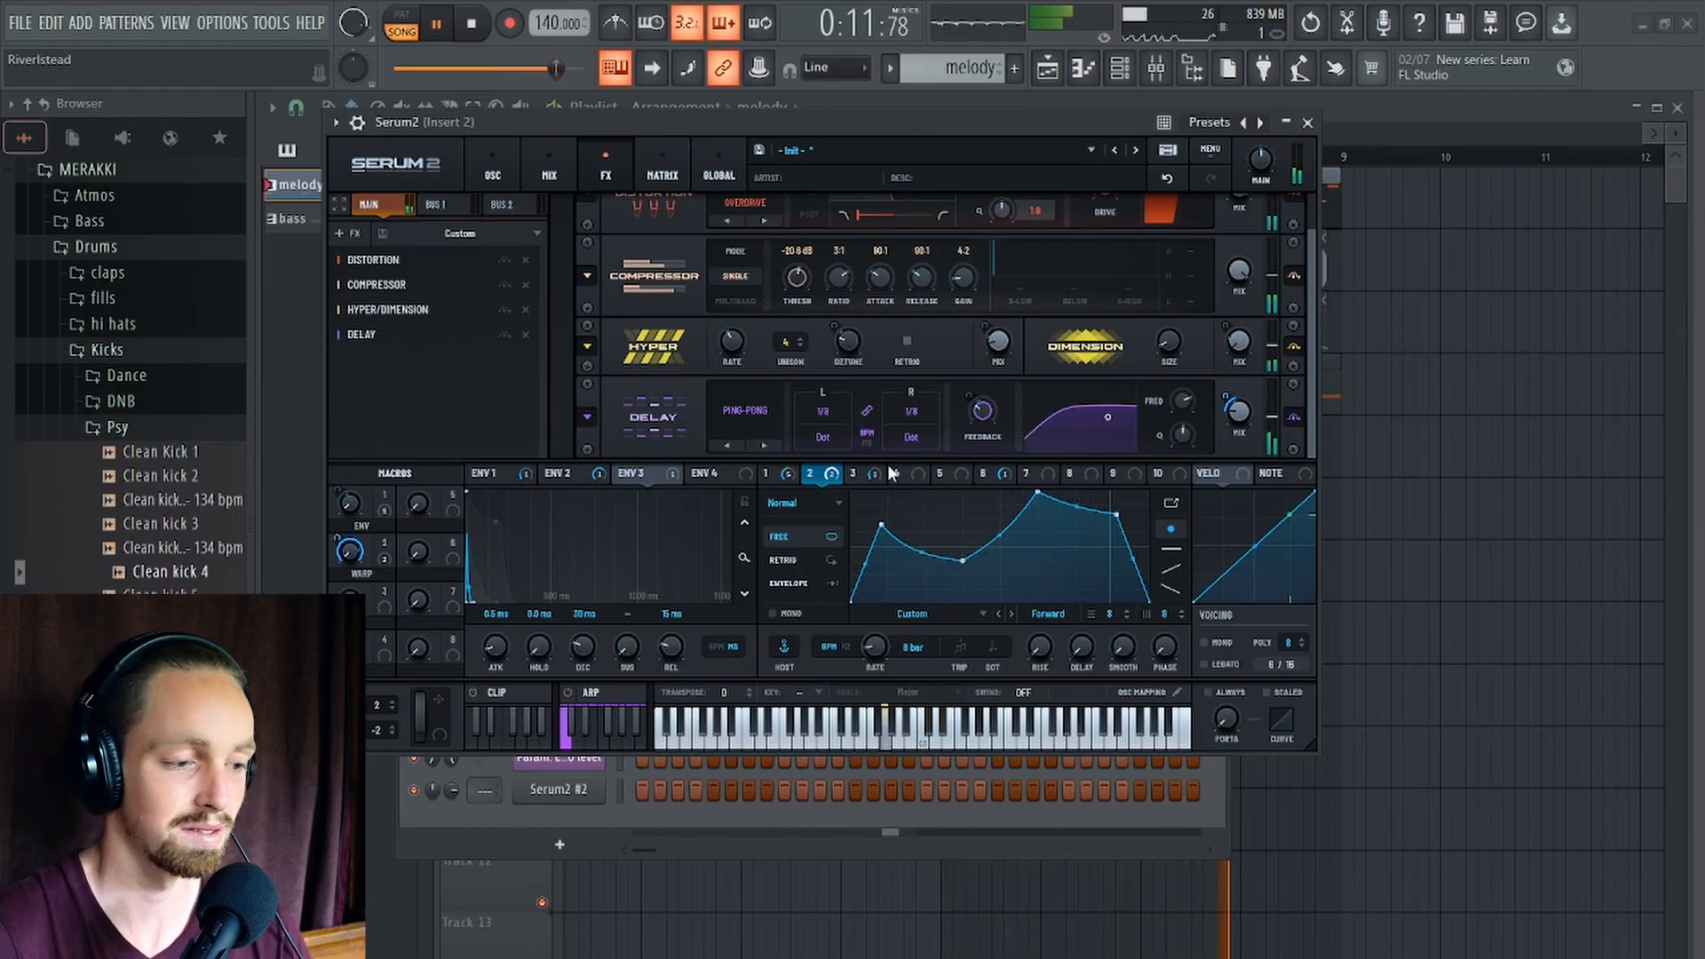
key("space")
Reshape LFO 7 into a flat mid-level line with sharp dips near its start and three-quarter point, each recovering along a curve.
left_click(1025, 474)
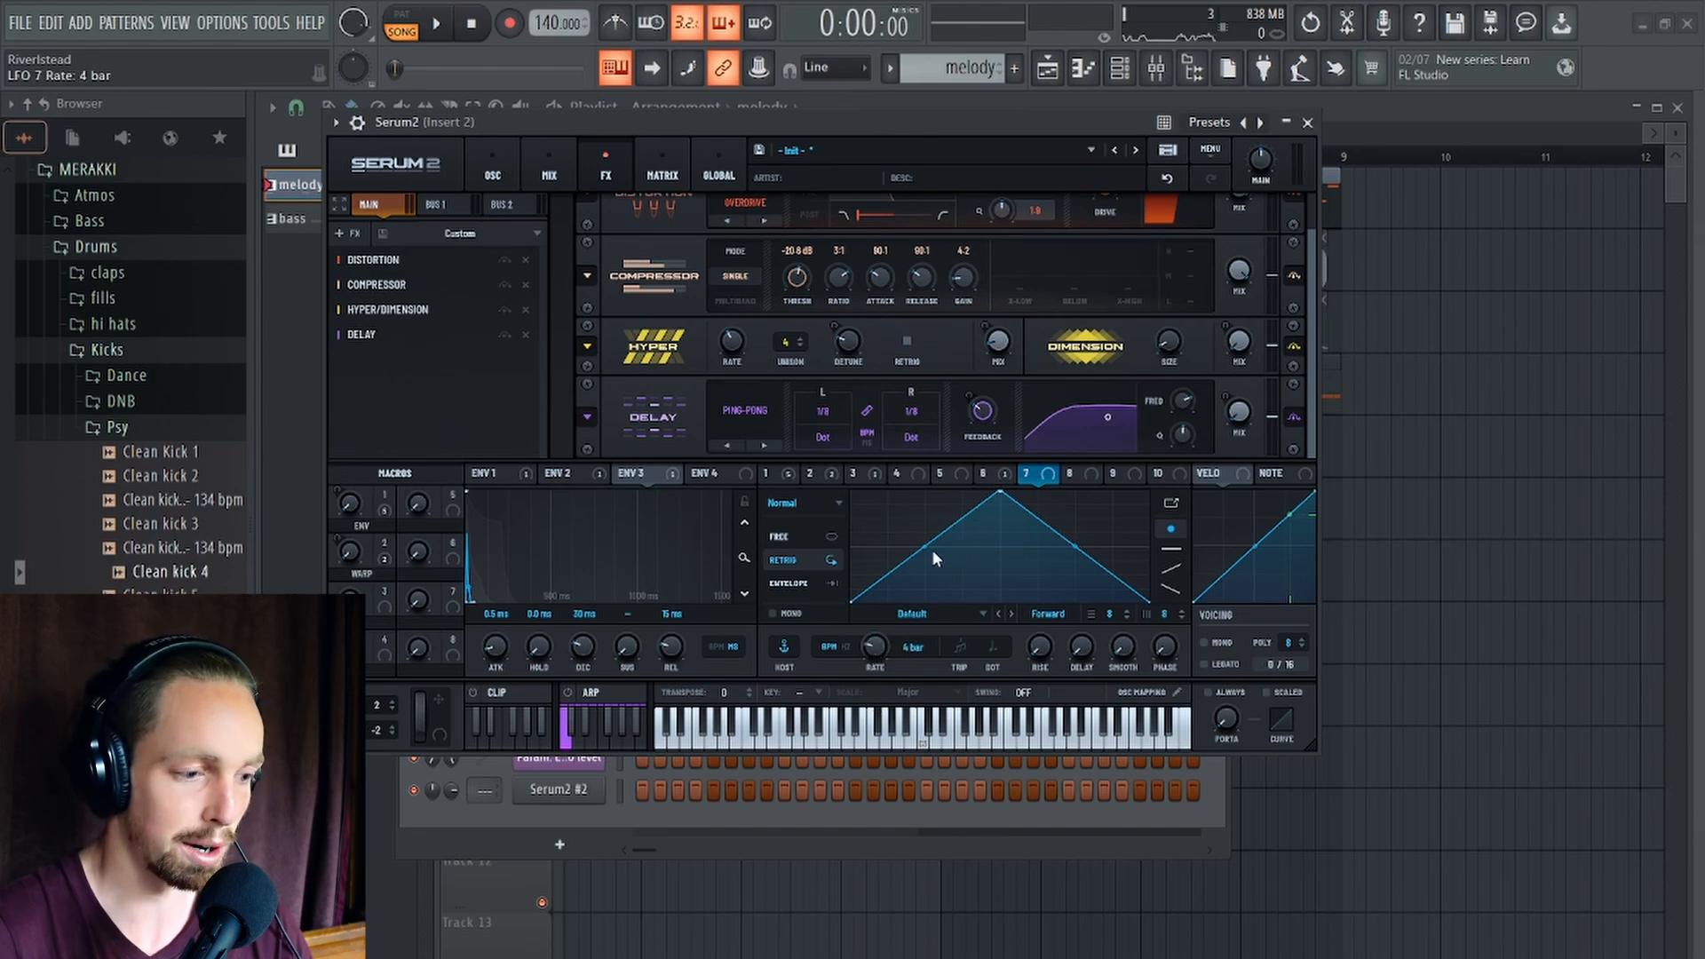
double_click(887, 561)
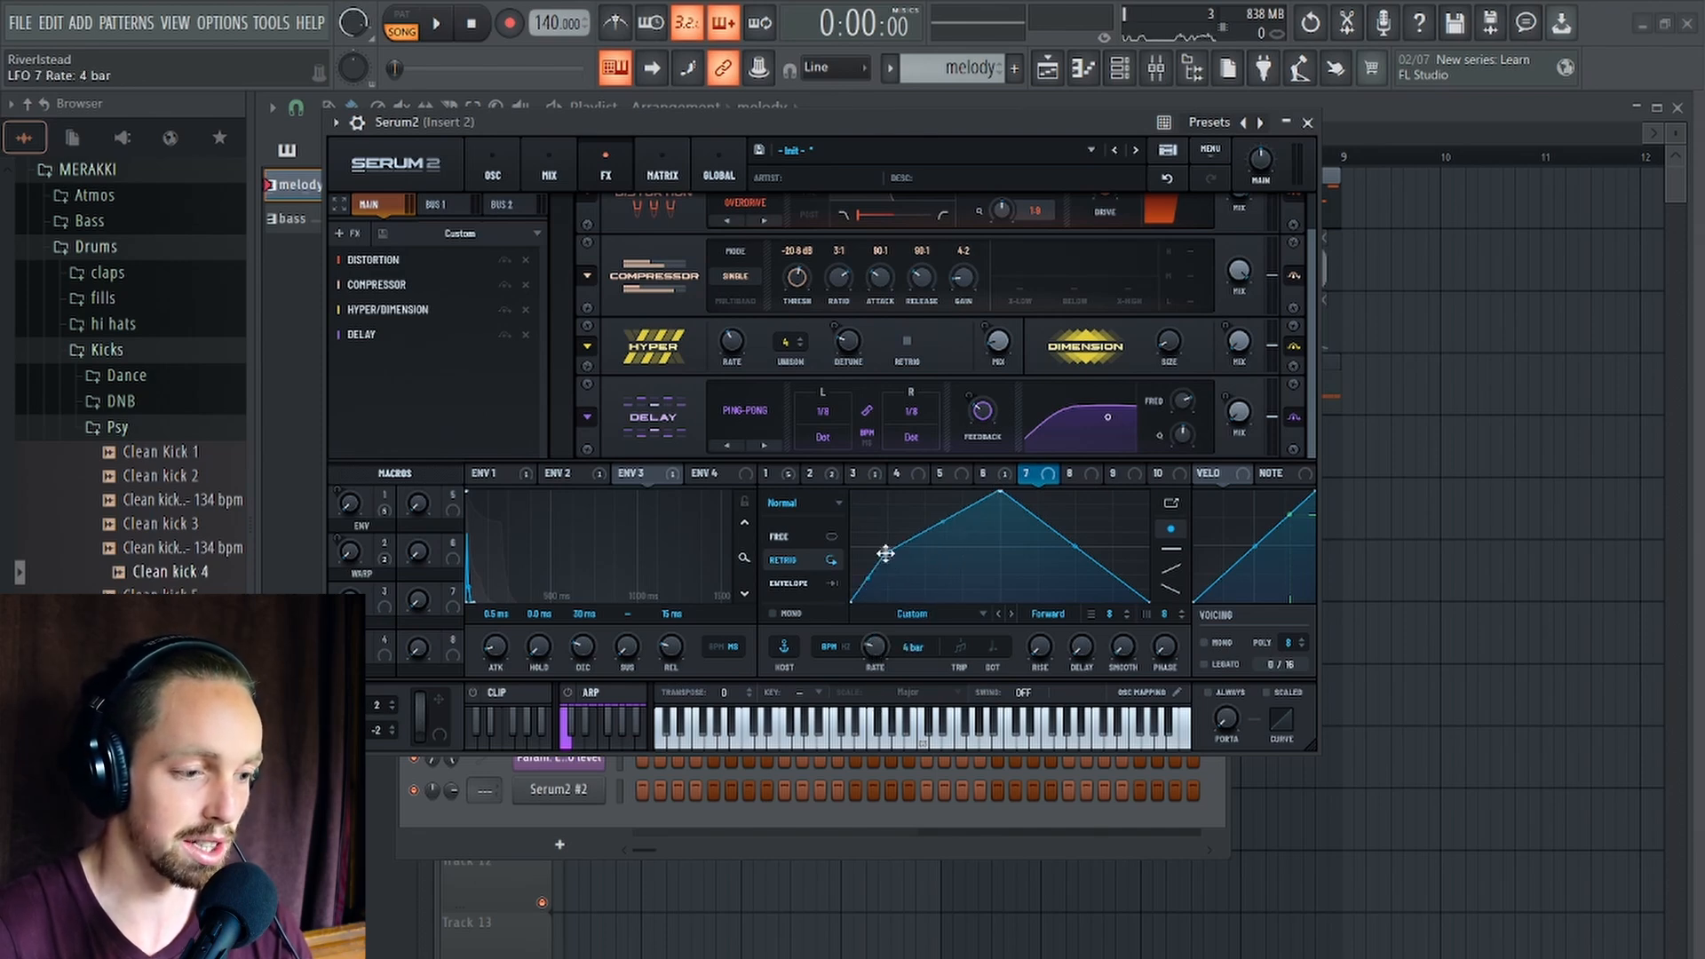
double_click(886, 553)
left_click_drag(1001, 491, 1004, 550)
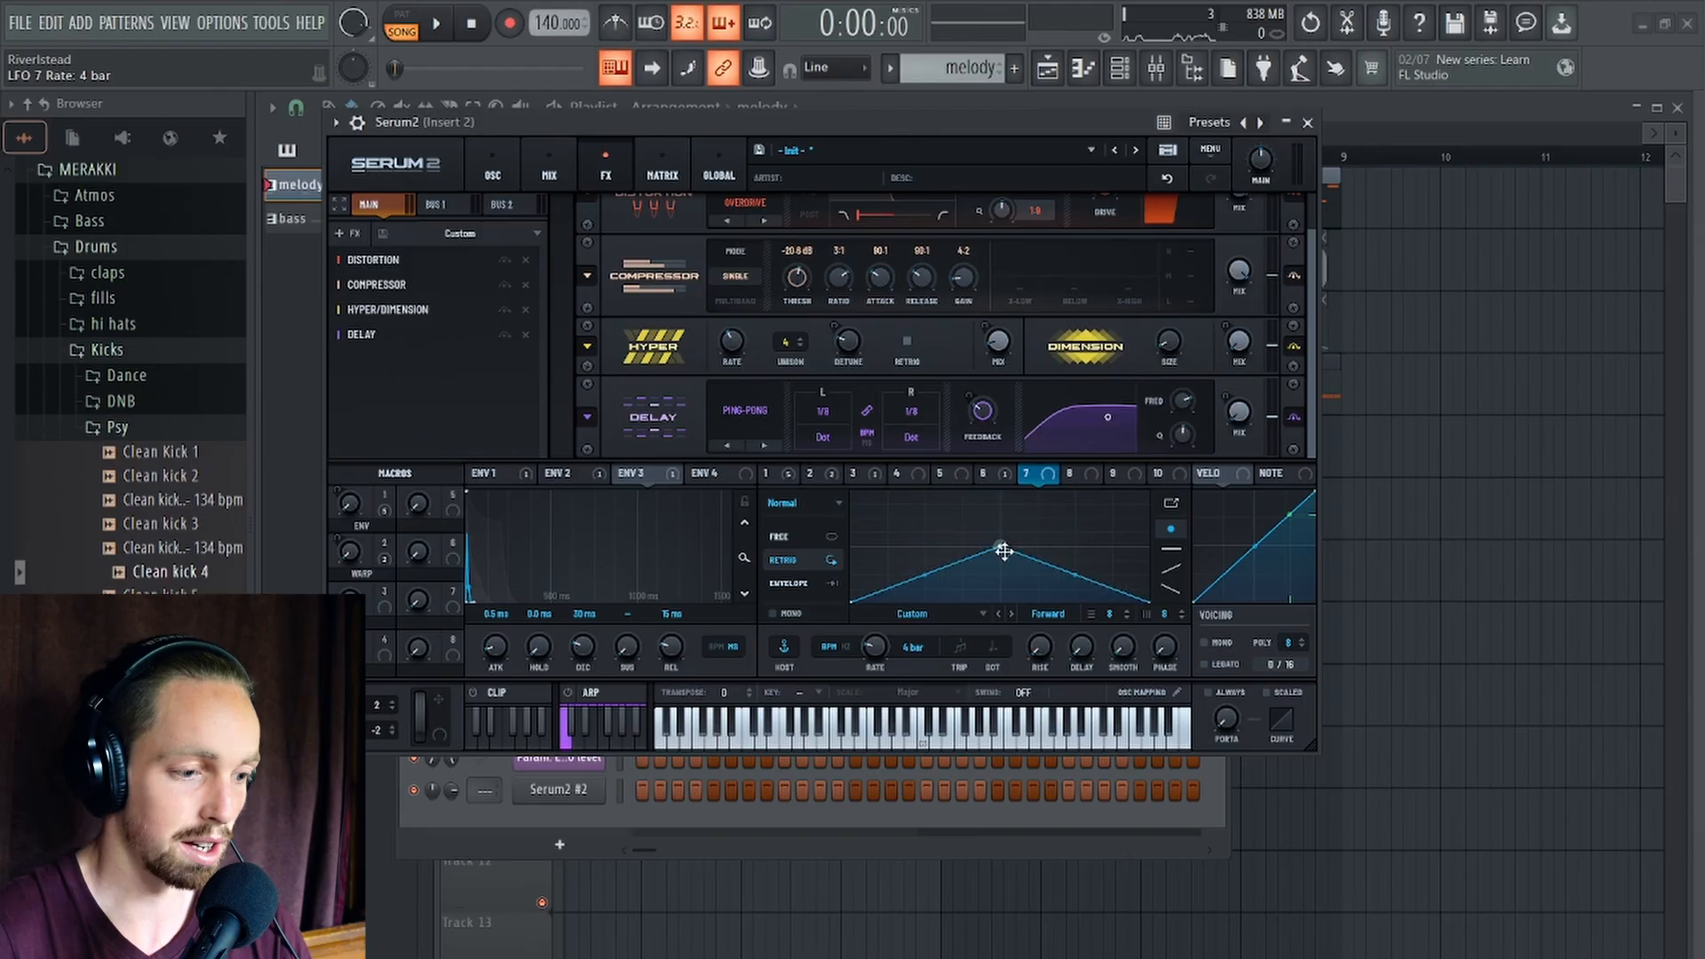
left_click_drag(851, 602, 803, 545)
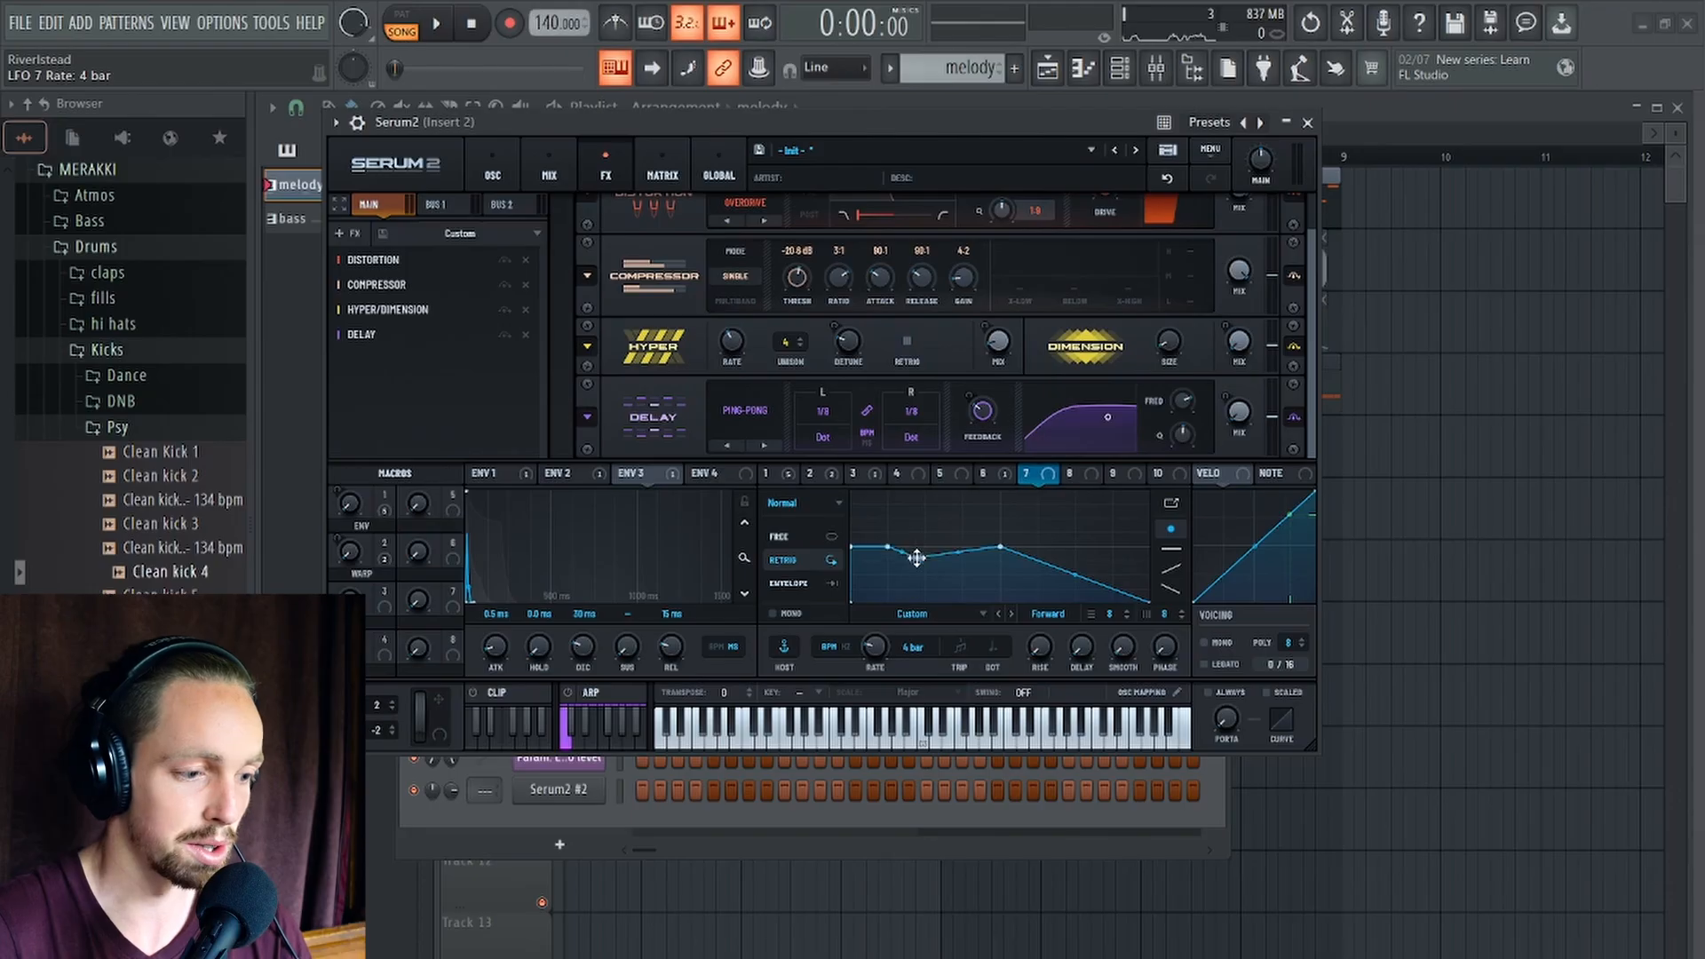
mouse_move(916, 557)
left_mouse_down()
mouse_move(870, 579)
mouse_move(908, 552)
left_mouse_up()
left_click_drag(1076, 576, 1079, 550)
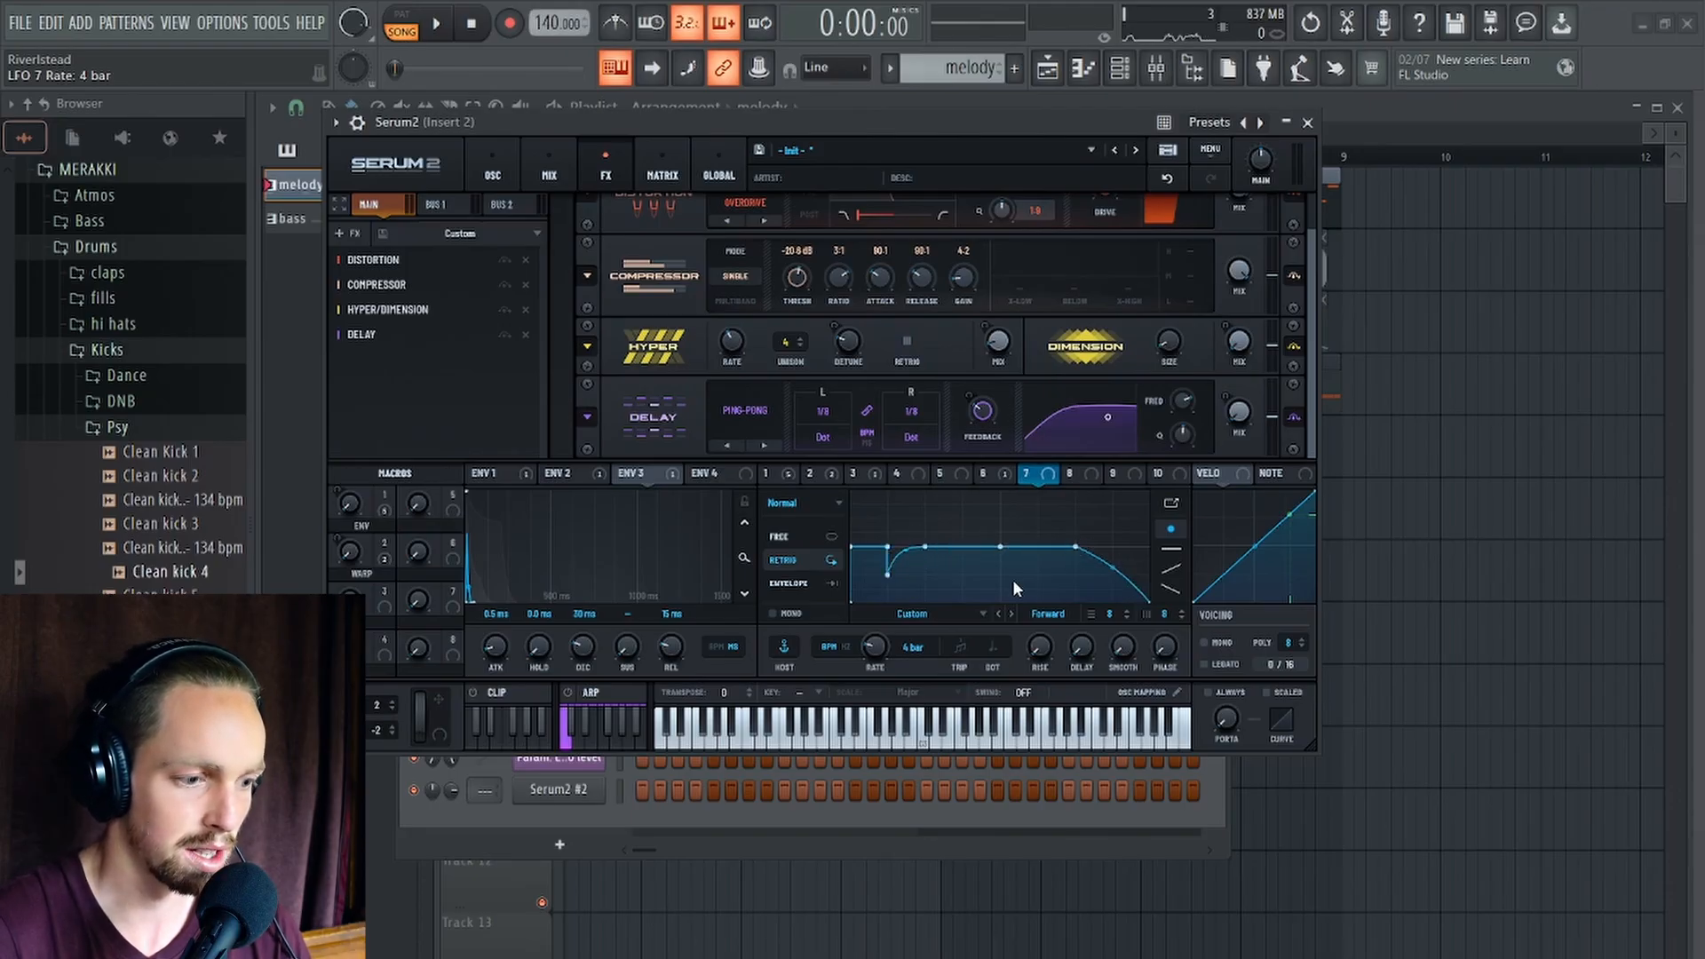
left_click_drag(1112, 567, 1063, 575)
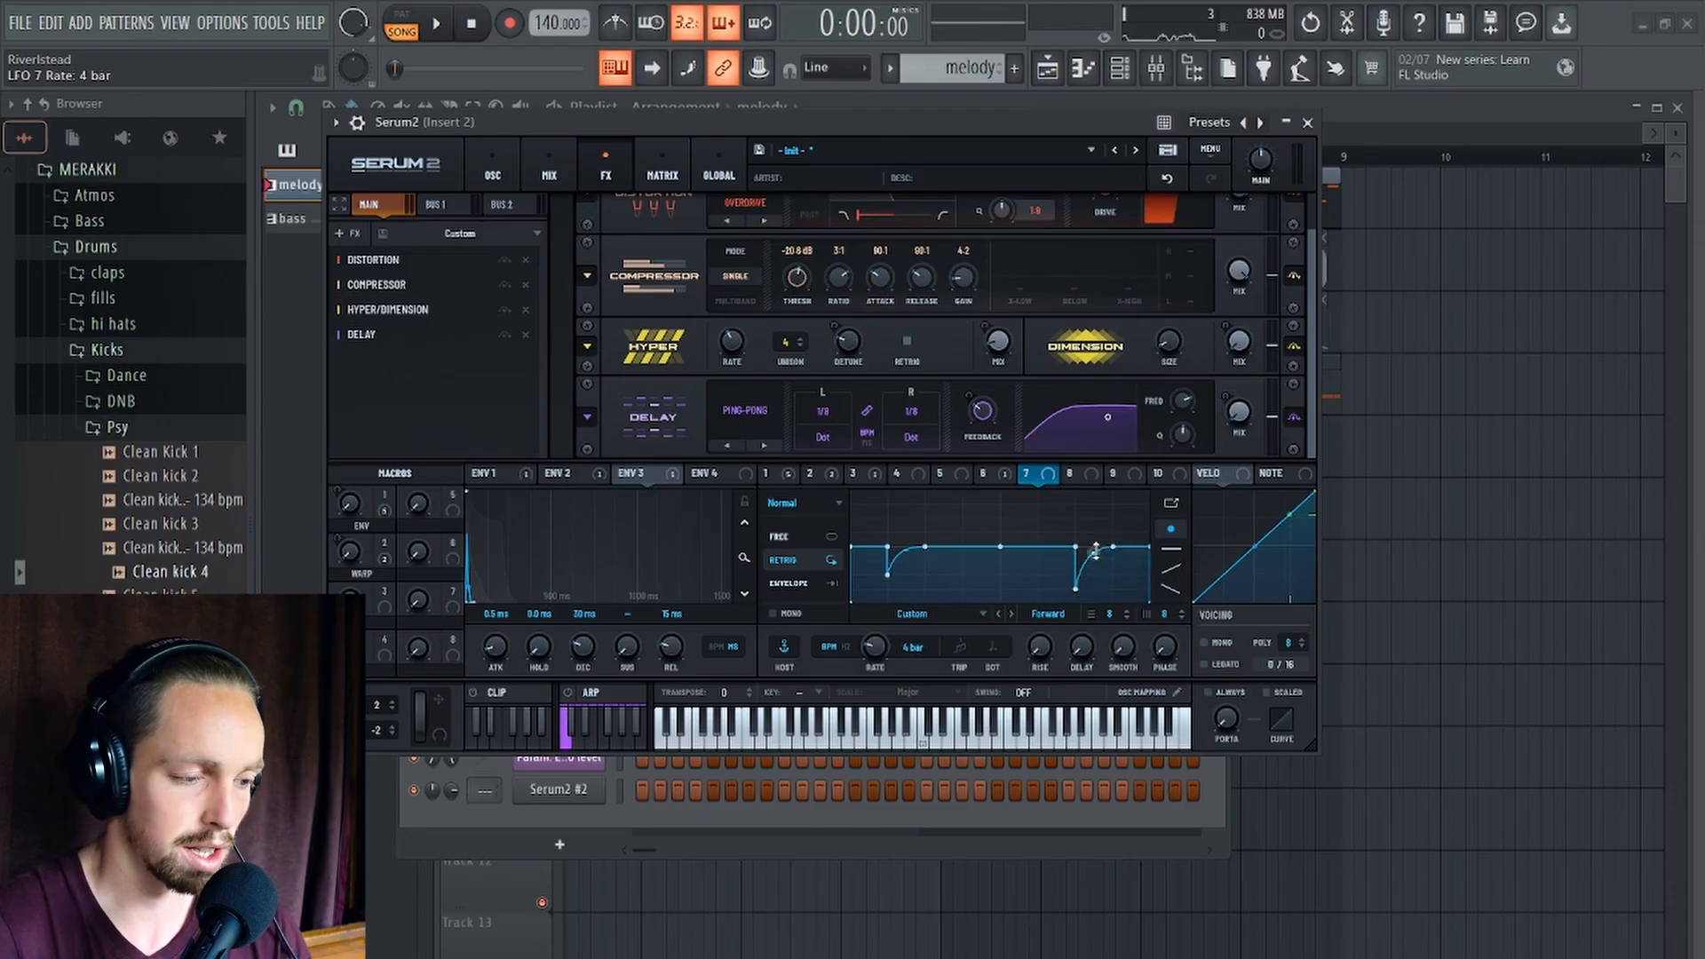
Add a modulation matrix row routing LFO 7 to the global Main Tuning with an amount of 9%.
left_click(685, 162)
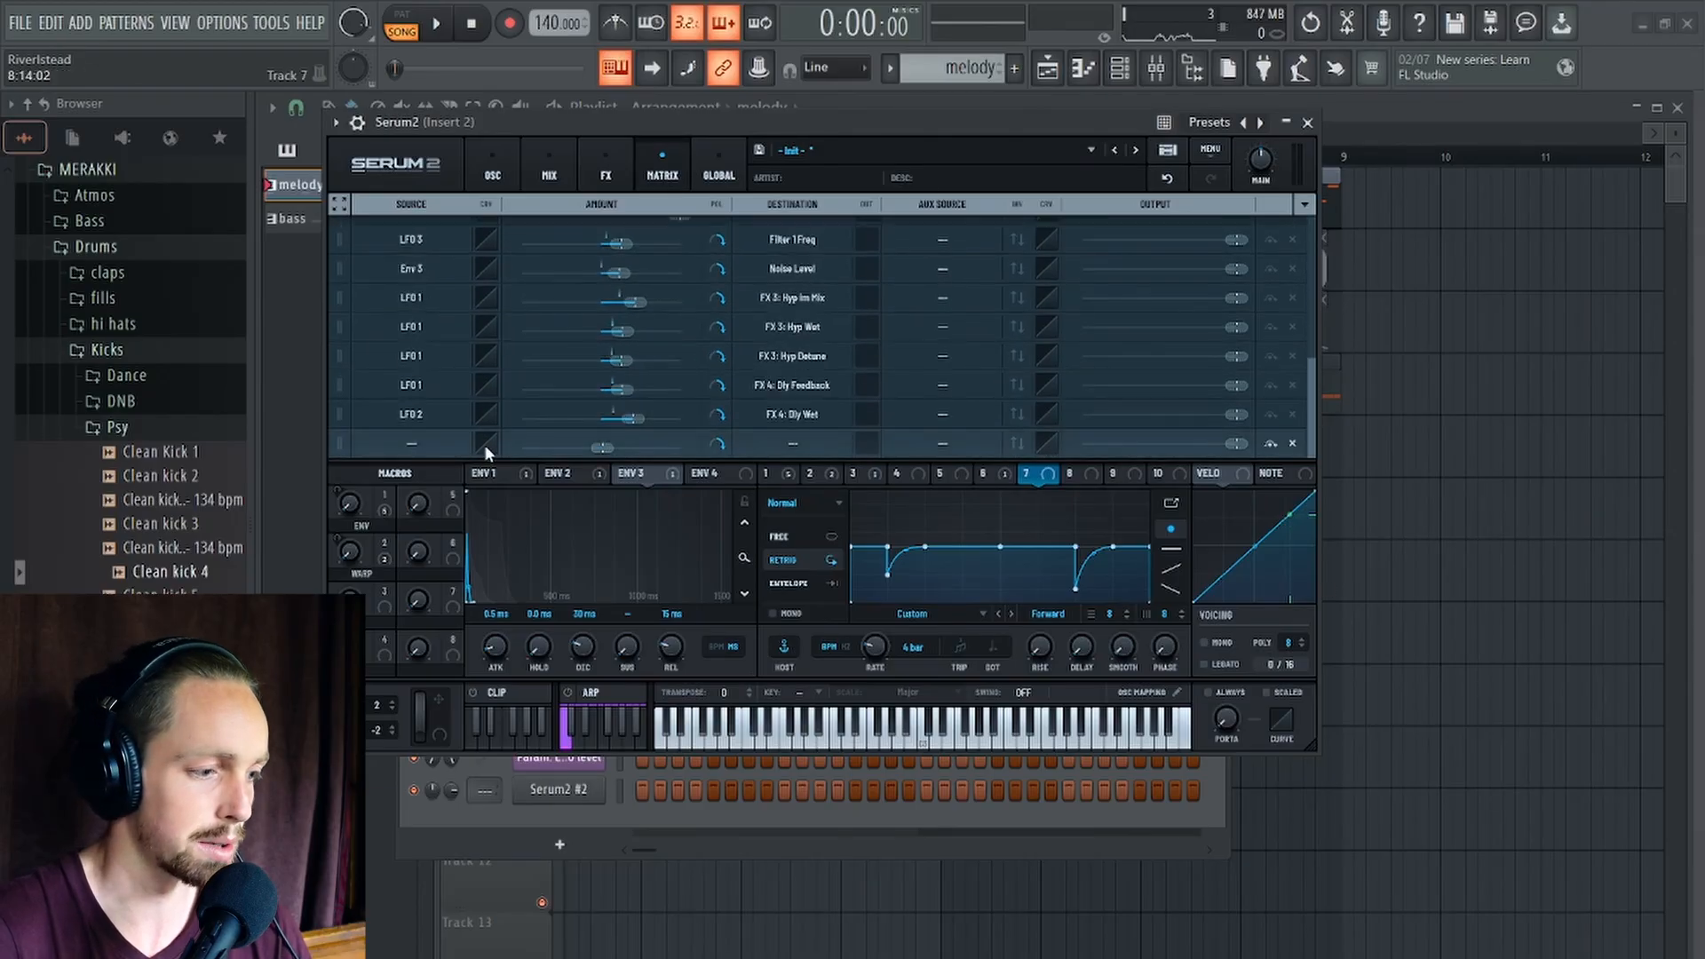
left_click(418, 441)
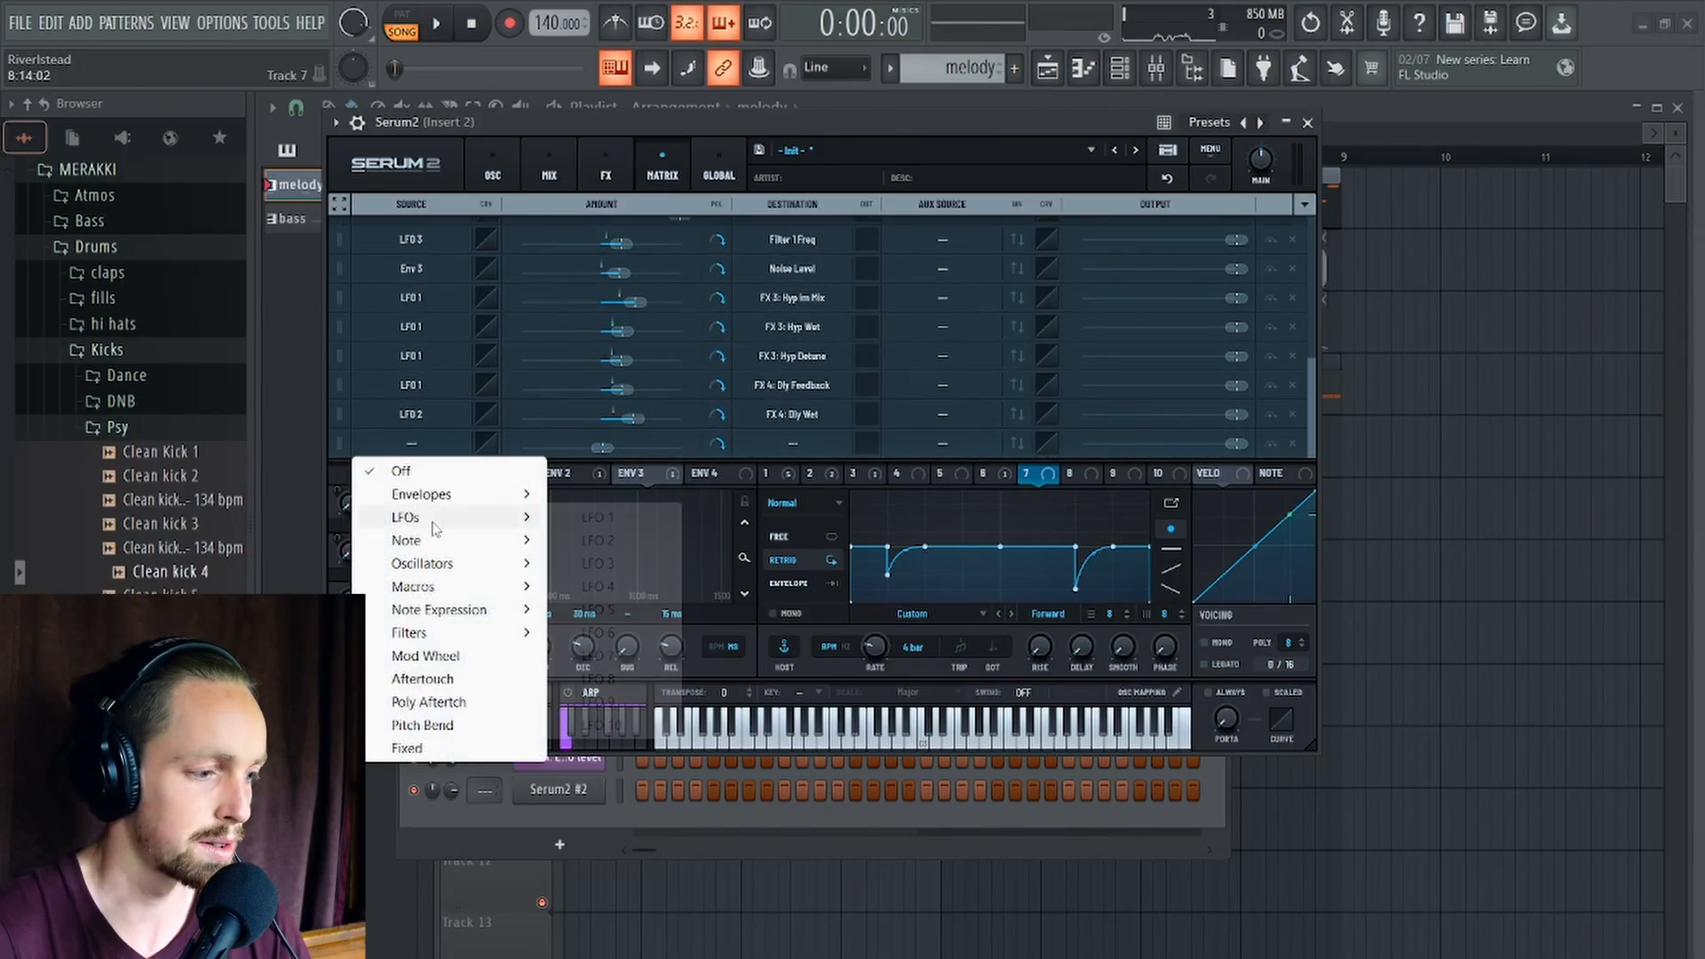
mouse_move(405, 517)
left_click(595, 656)
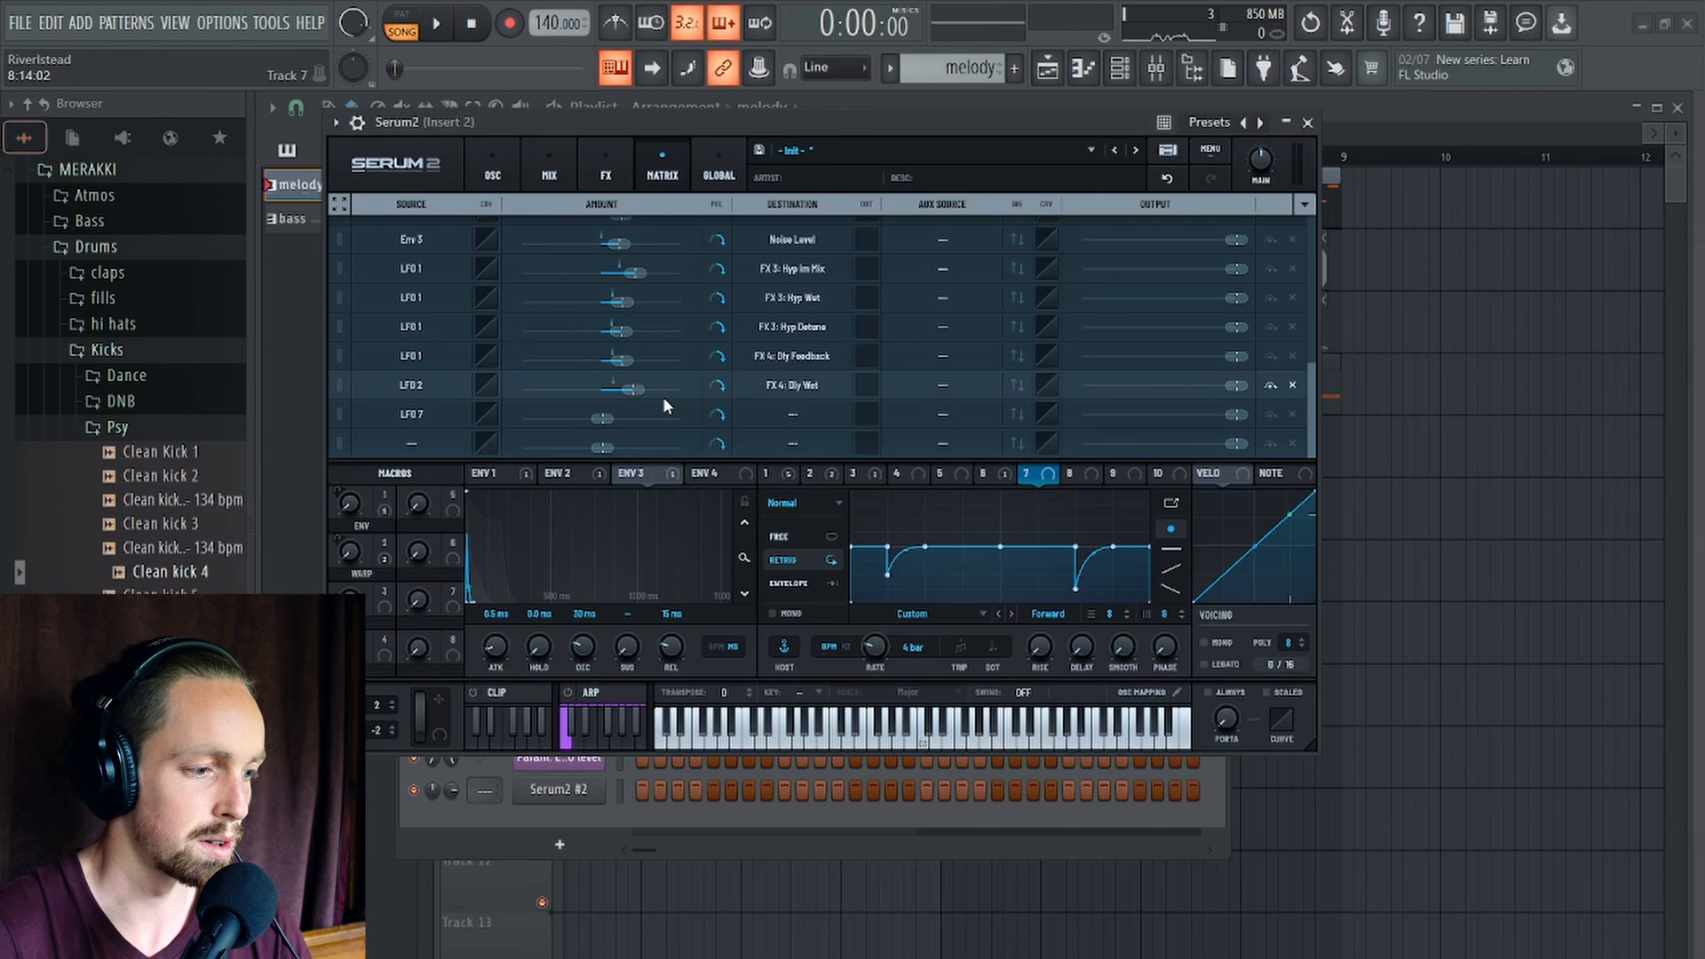
left_click(782, 415)
mouse_move(835, 623)
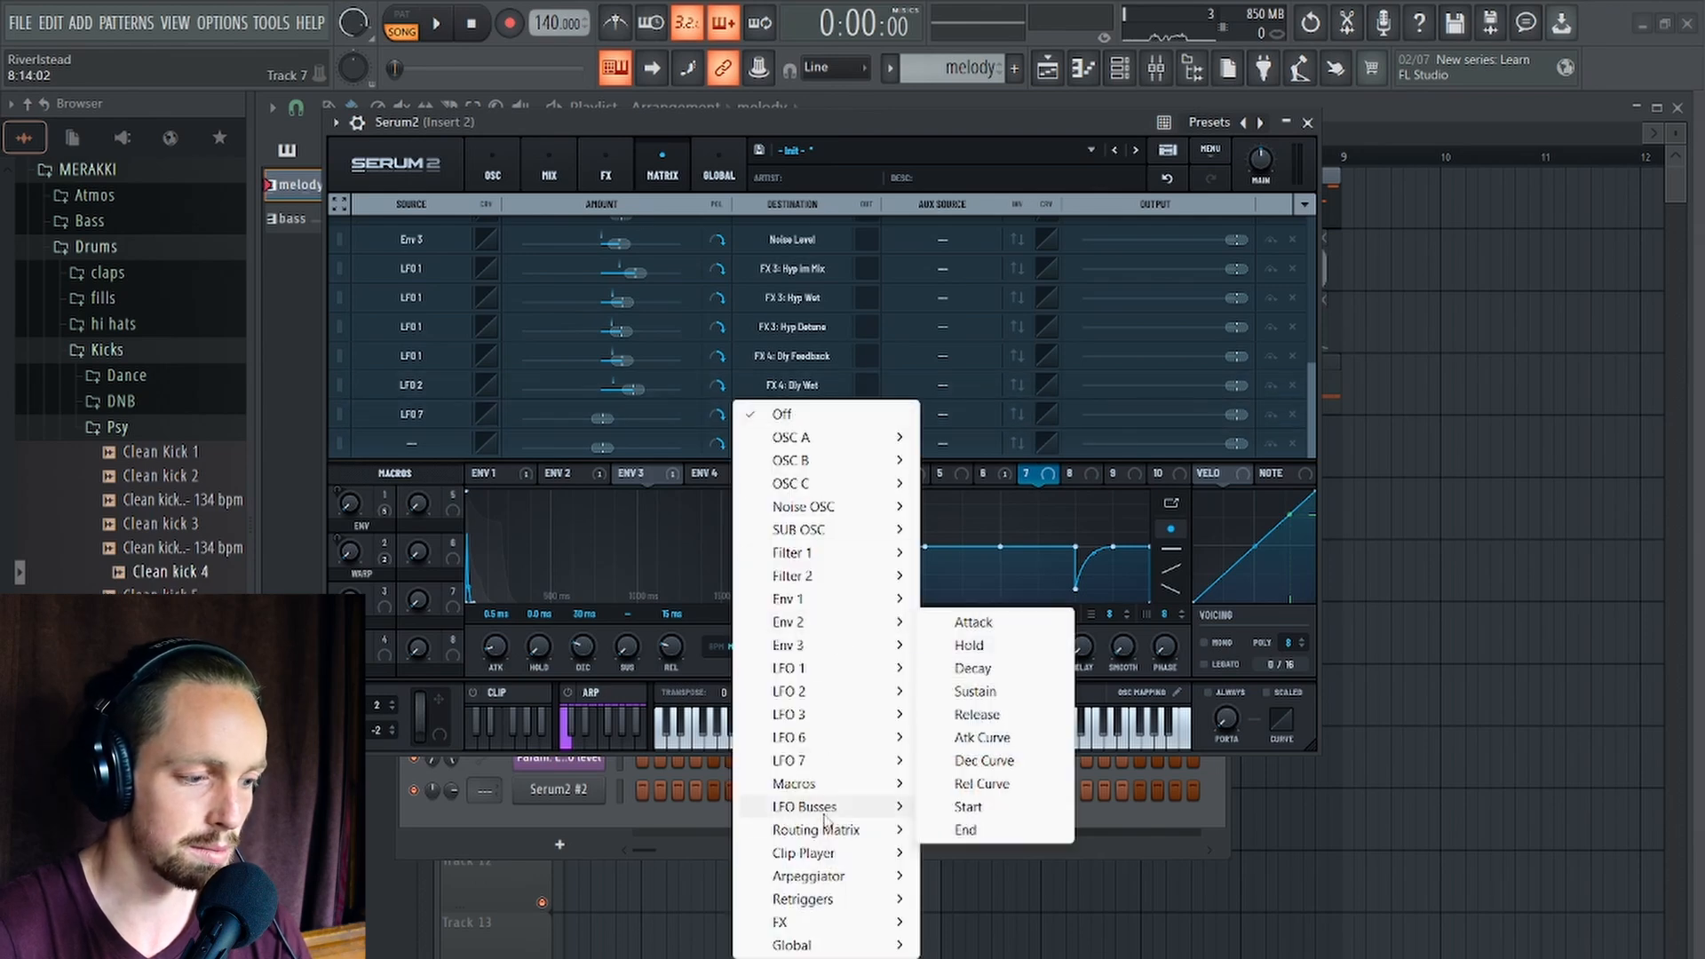
mouse_move(840, 945)
left_click(1033, 813)
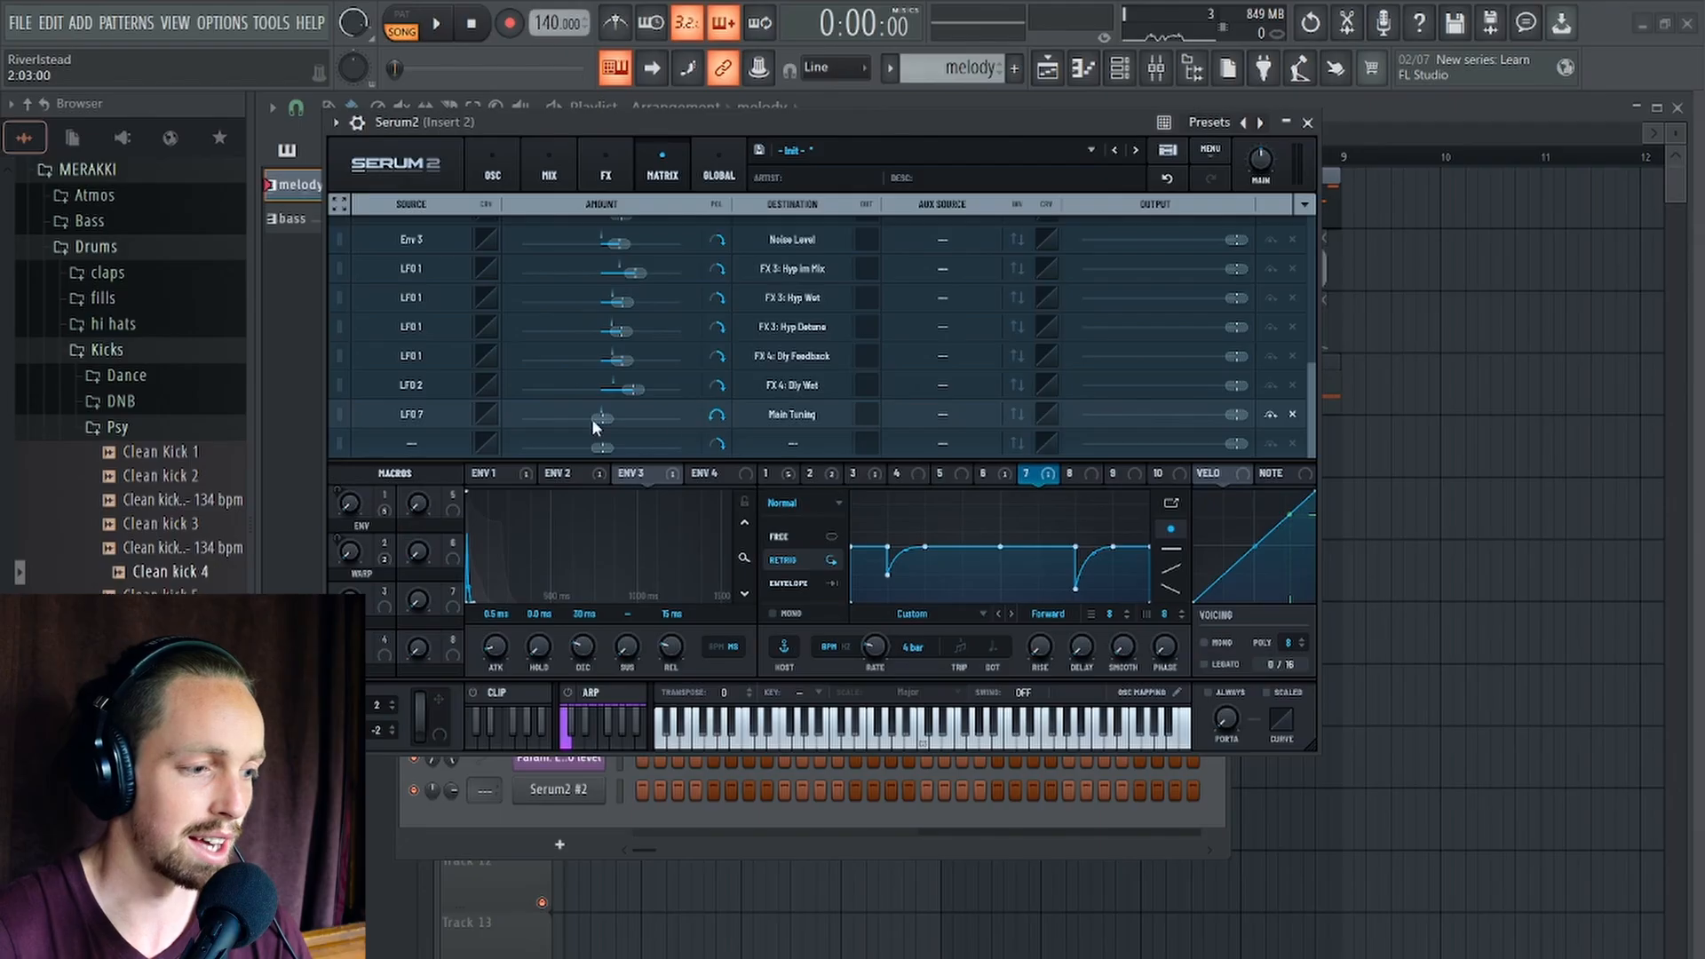
left_click_drag(593, 421, 599, 419)
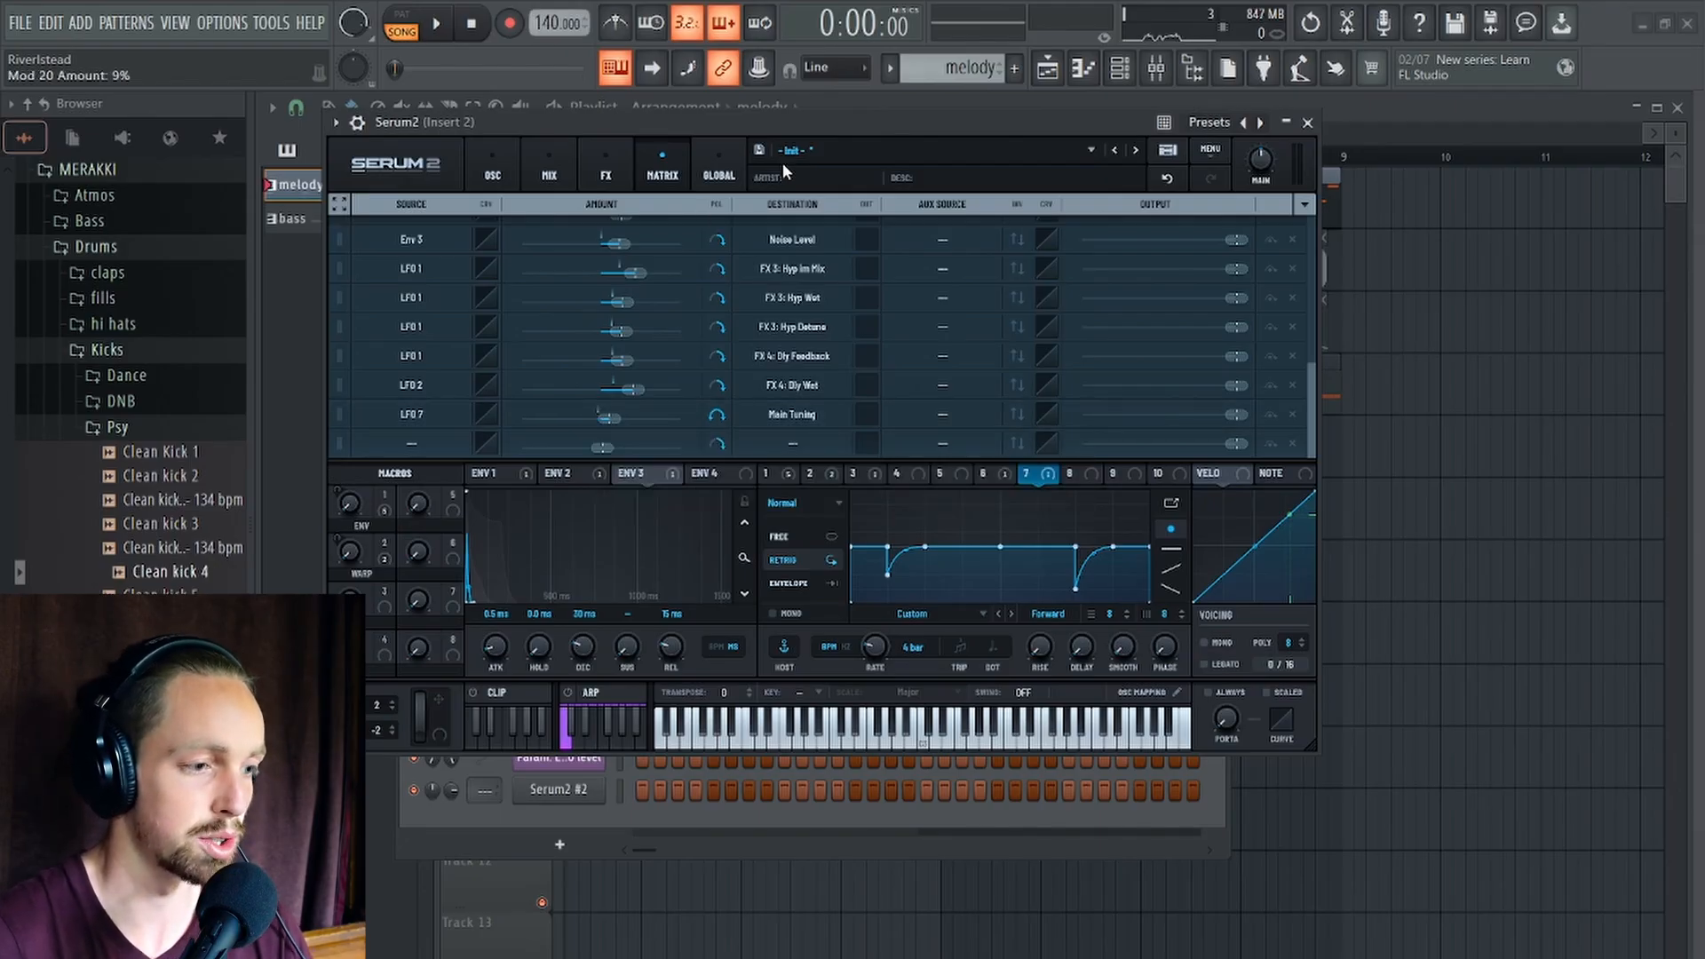
Switch LFO 7 to Free mode, make its three-quarter-point dip shallower and shorten both dips' recovery curves, auditioning the melody.
key("space")
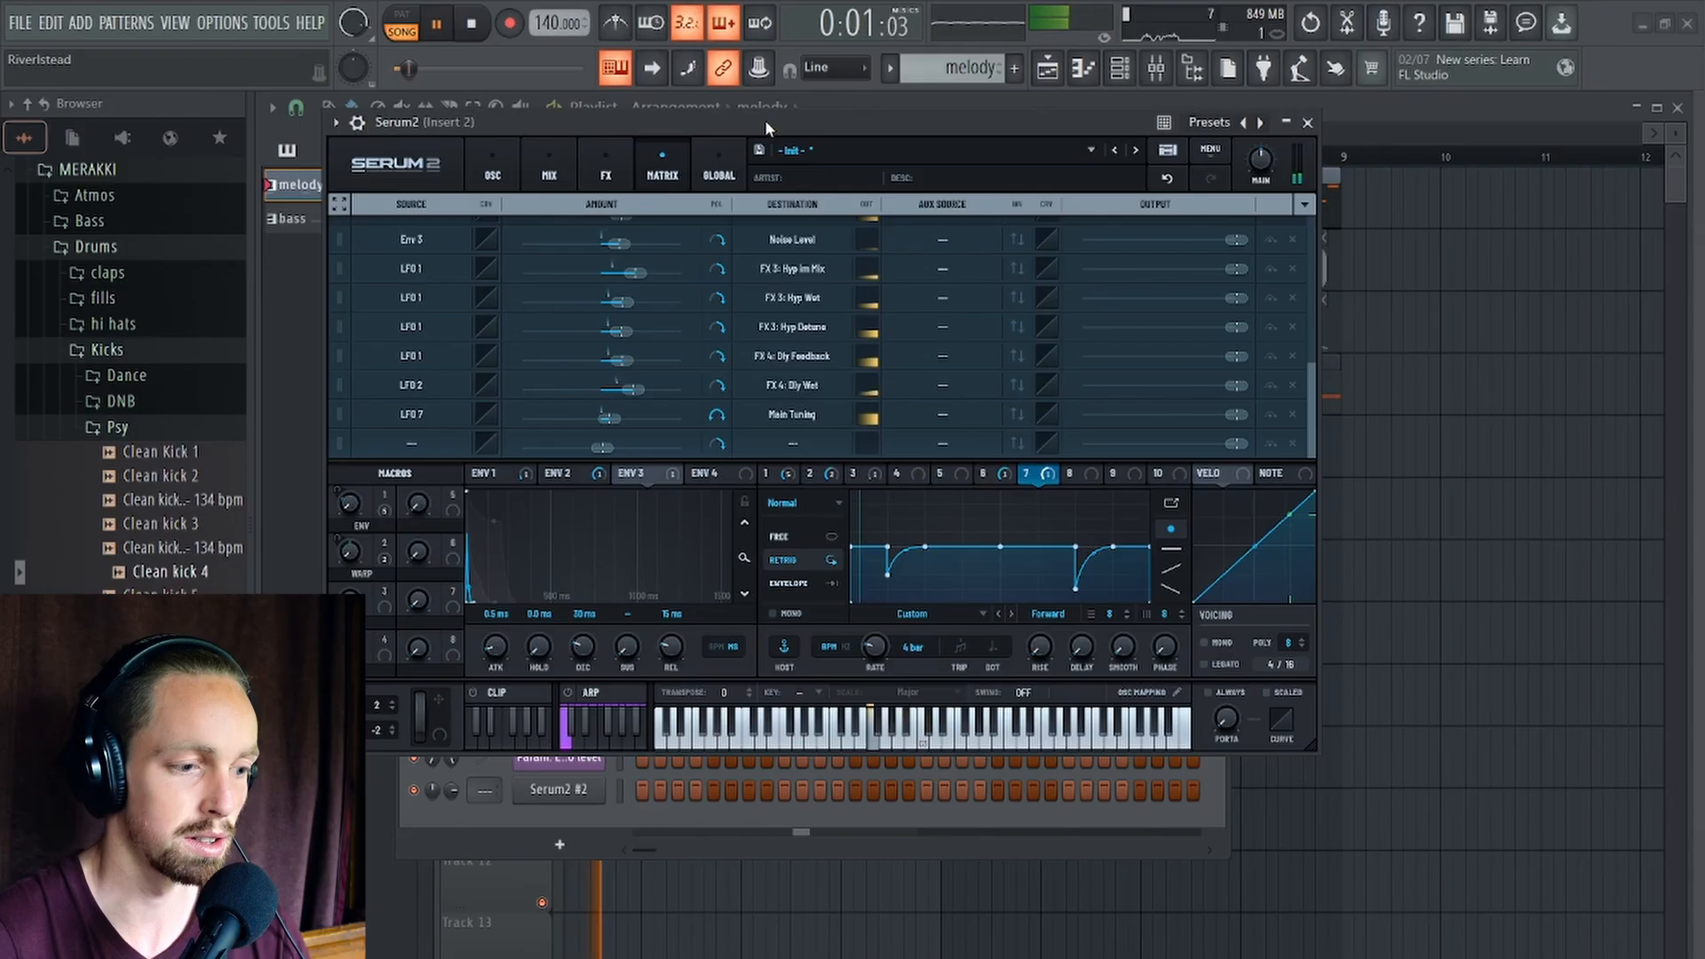
key("space")
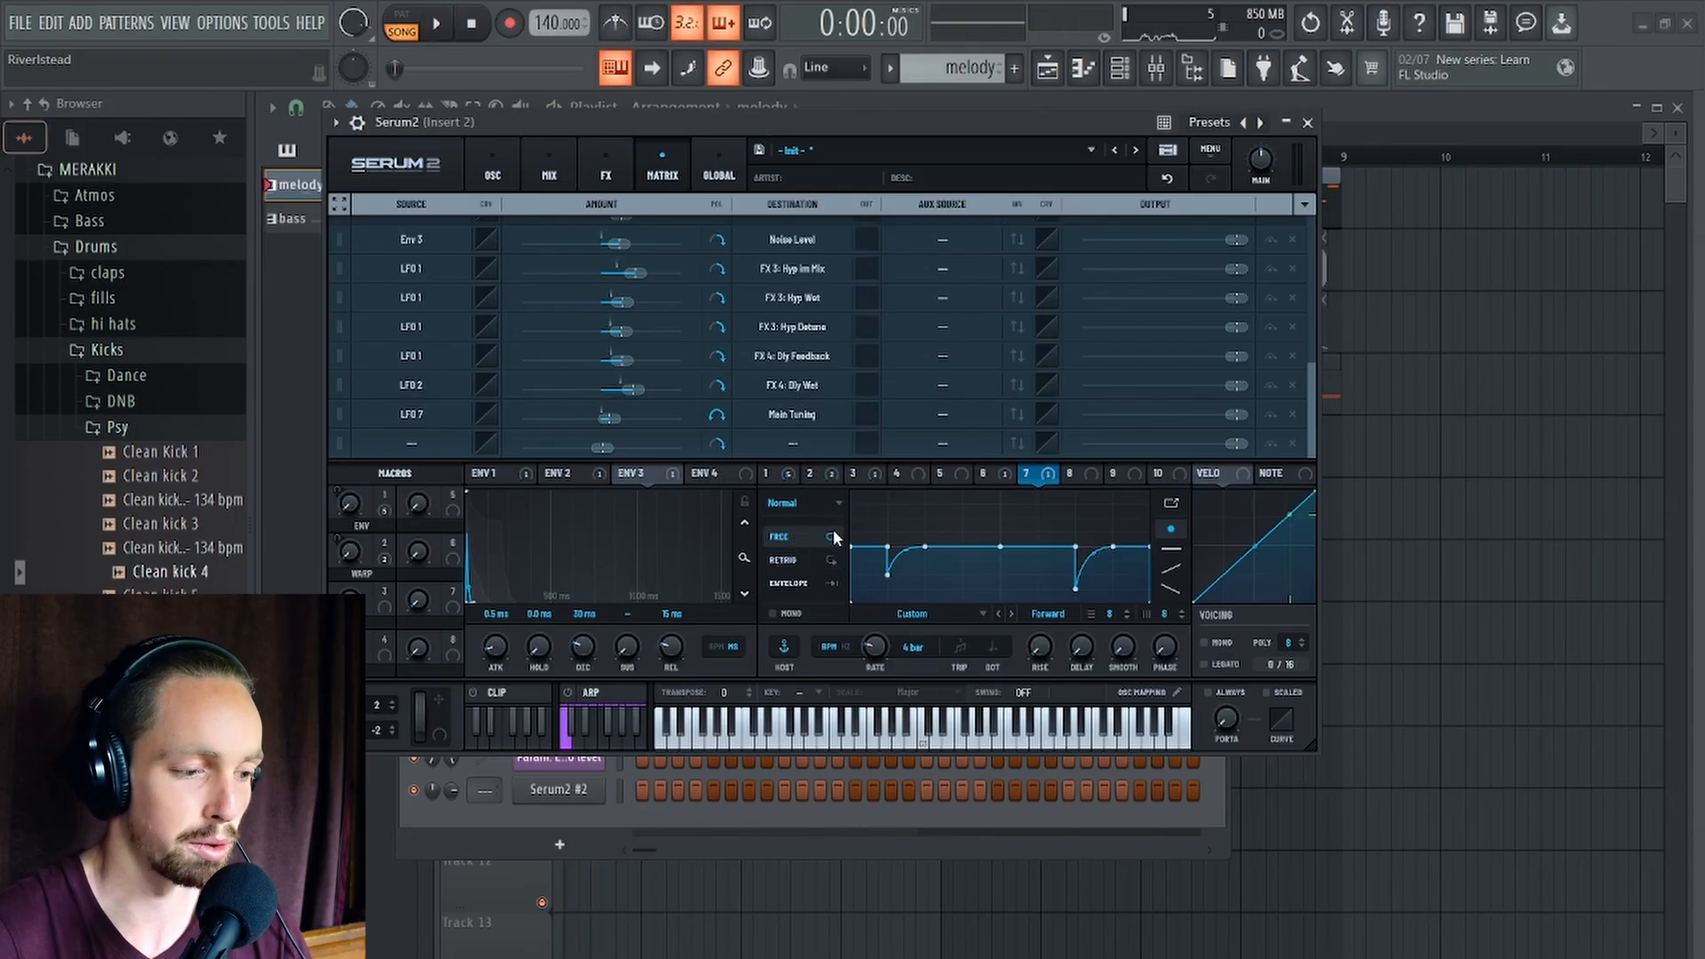
left_click(794, 536)
key("space")
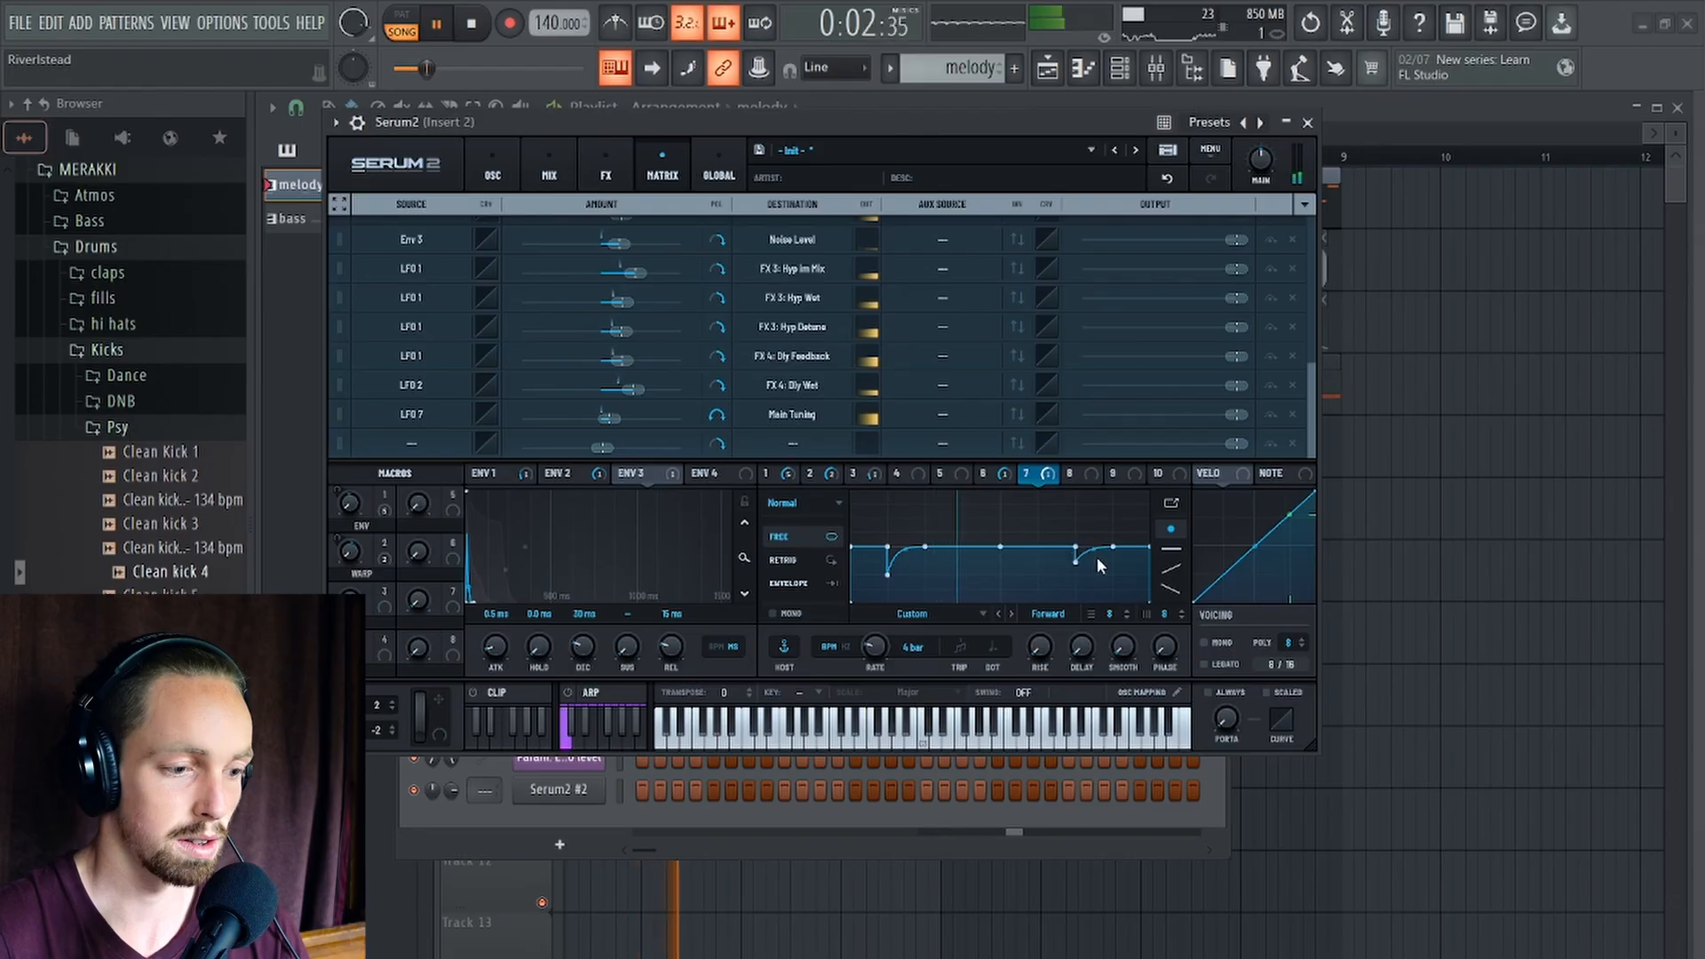
key("space")
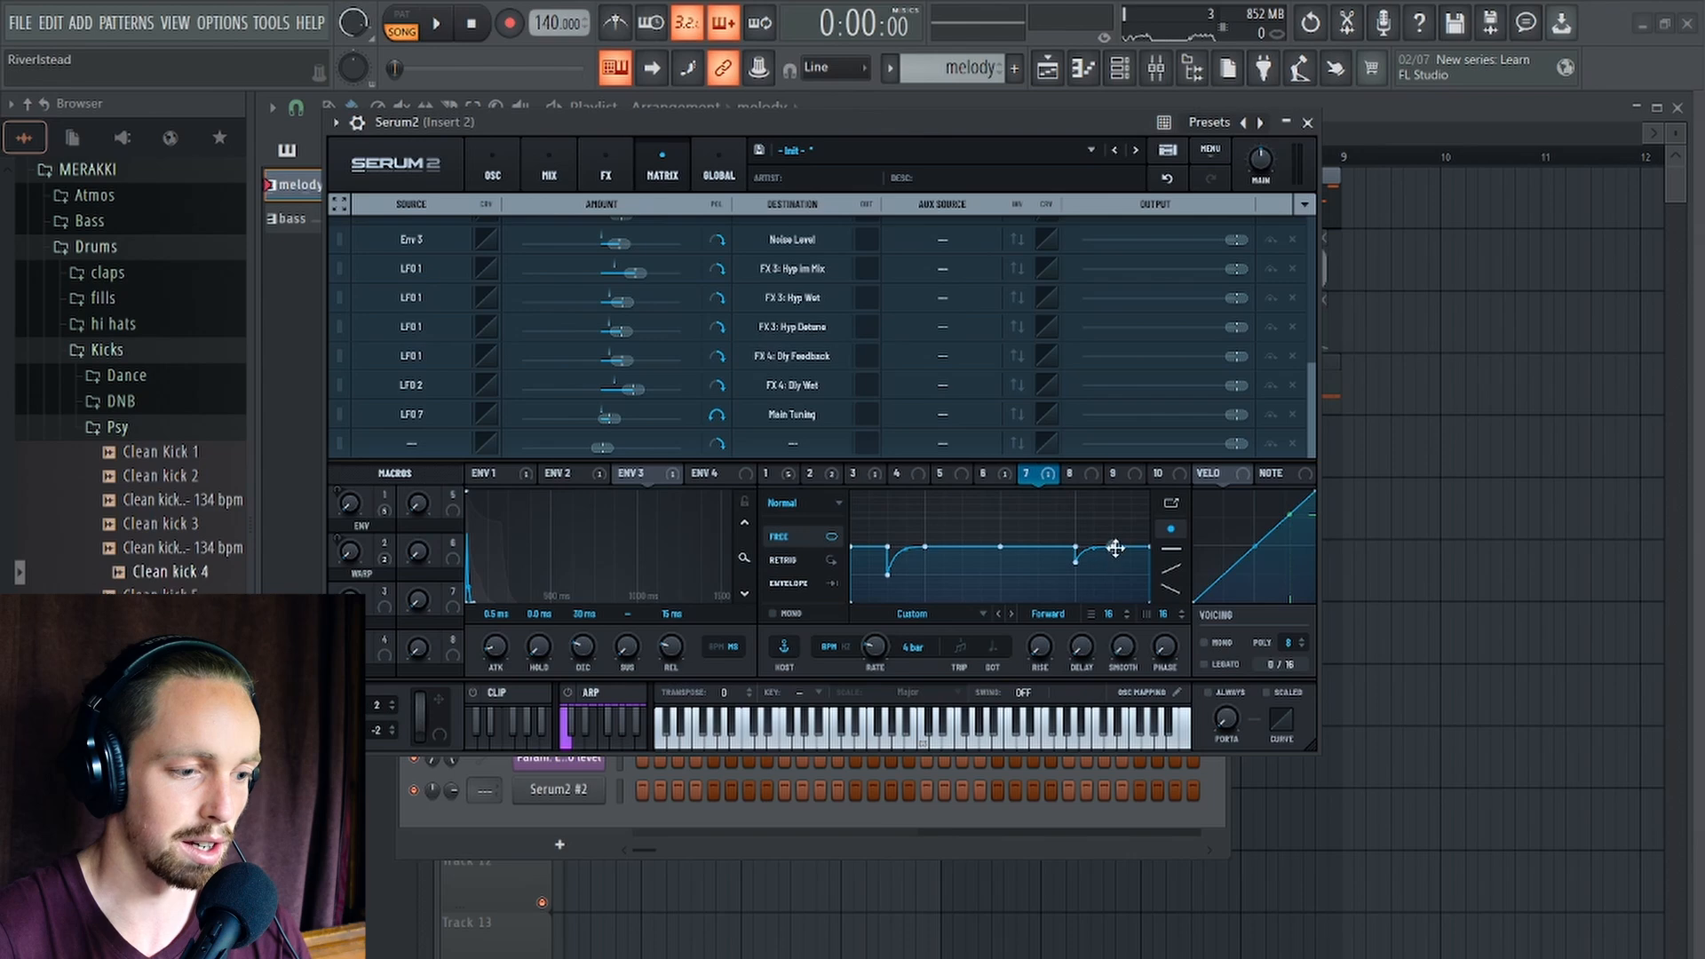
key("space")
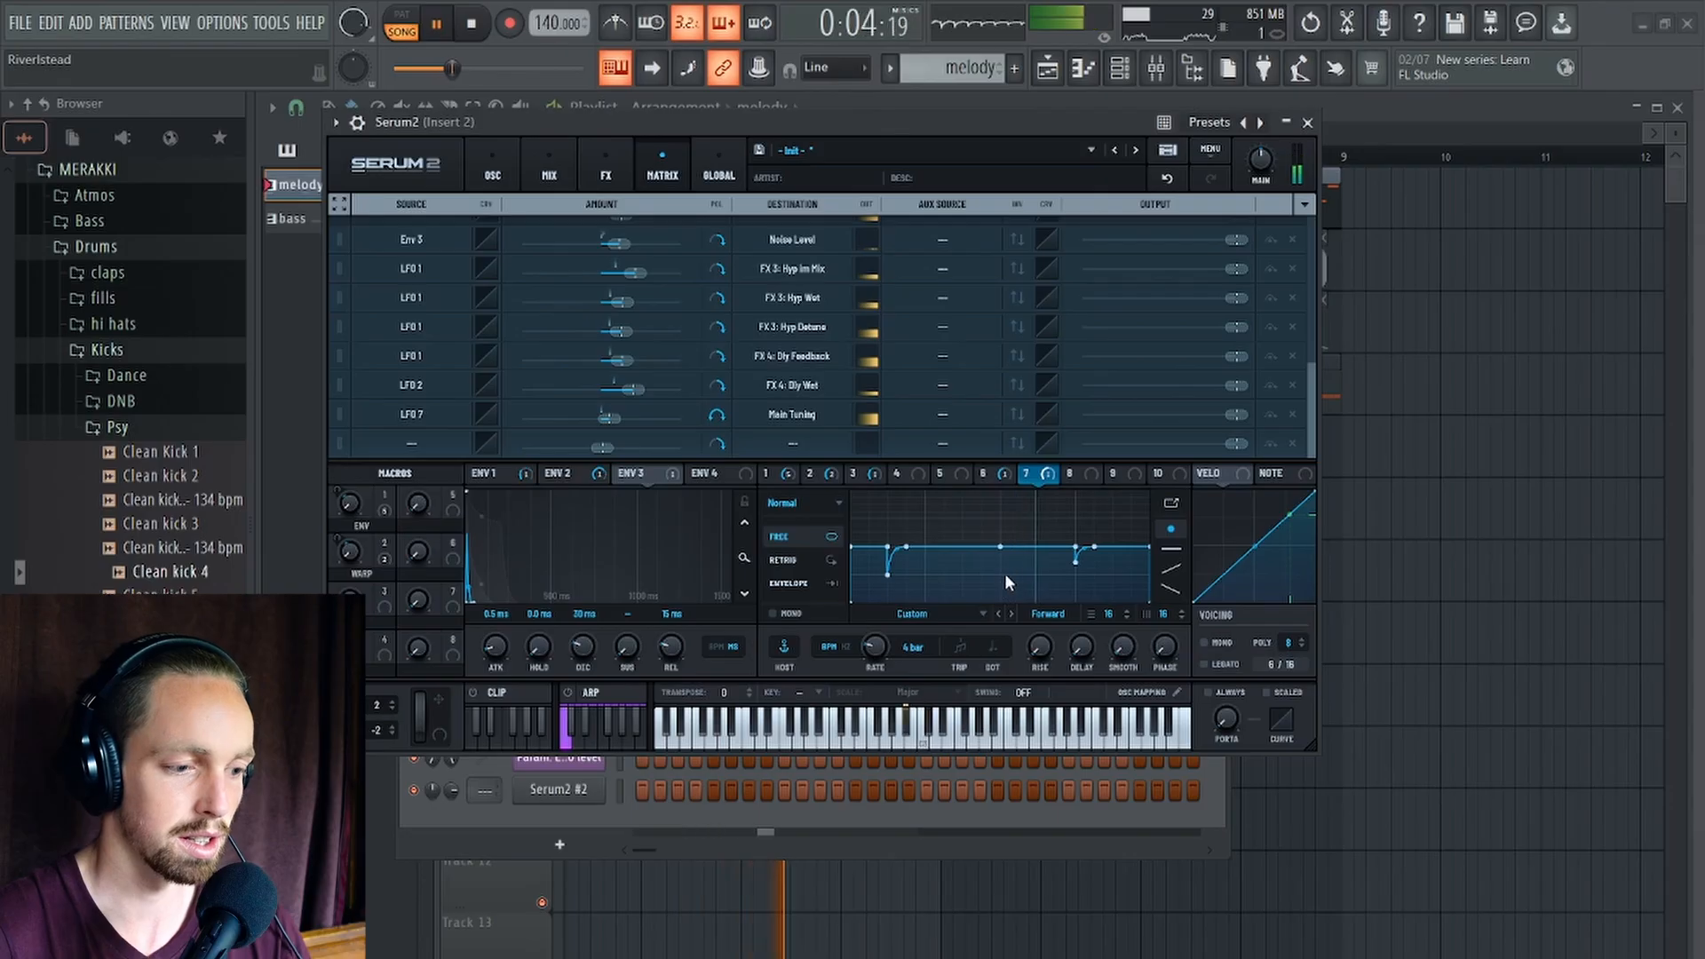
key("space")
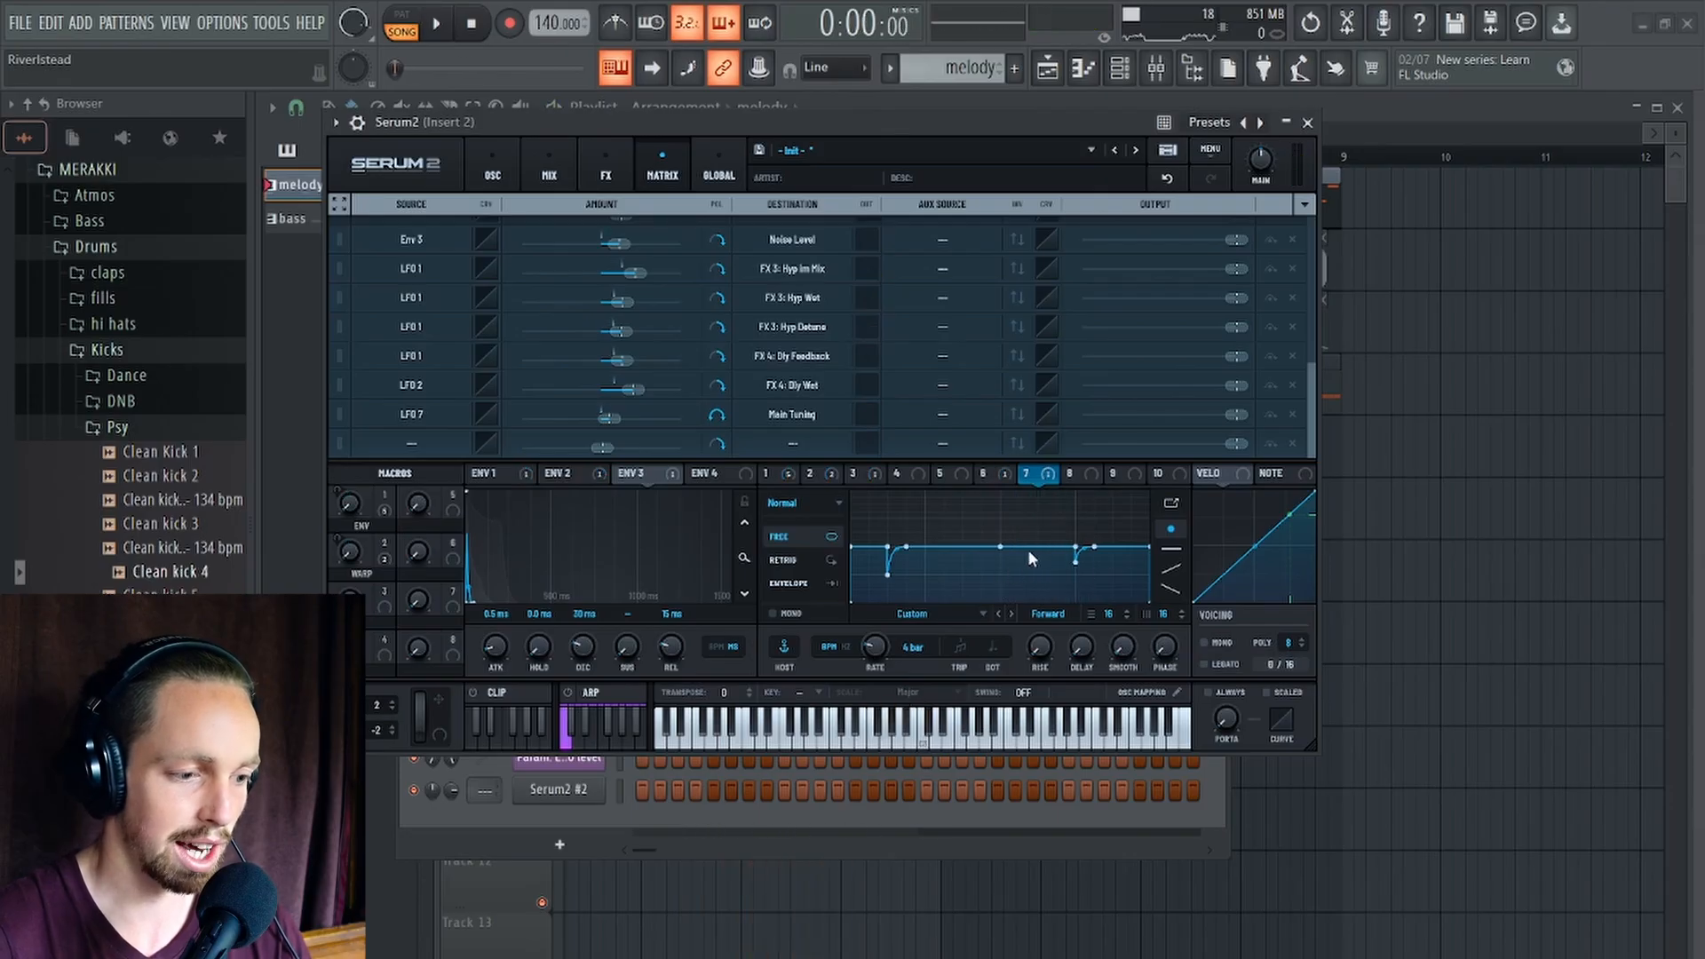
Try an additional dip with a curved recovery just past LFO 7's midpoint, auditioning the melody.
double_click(1026, 550)
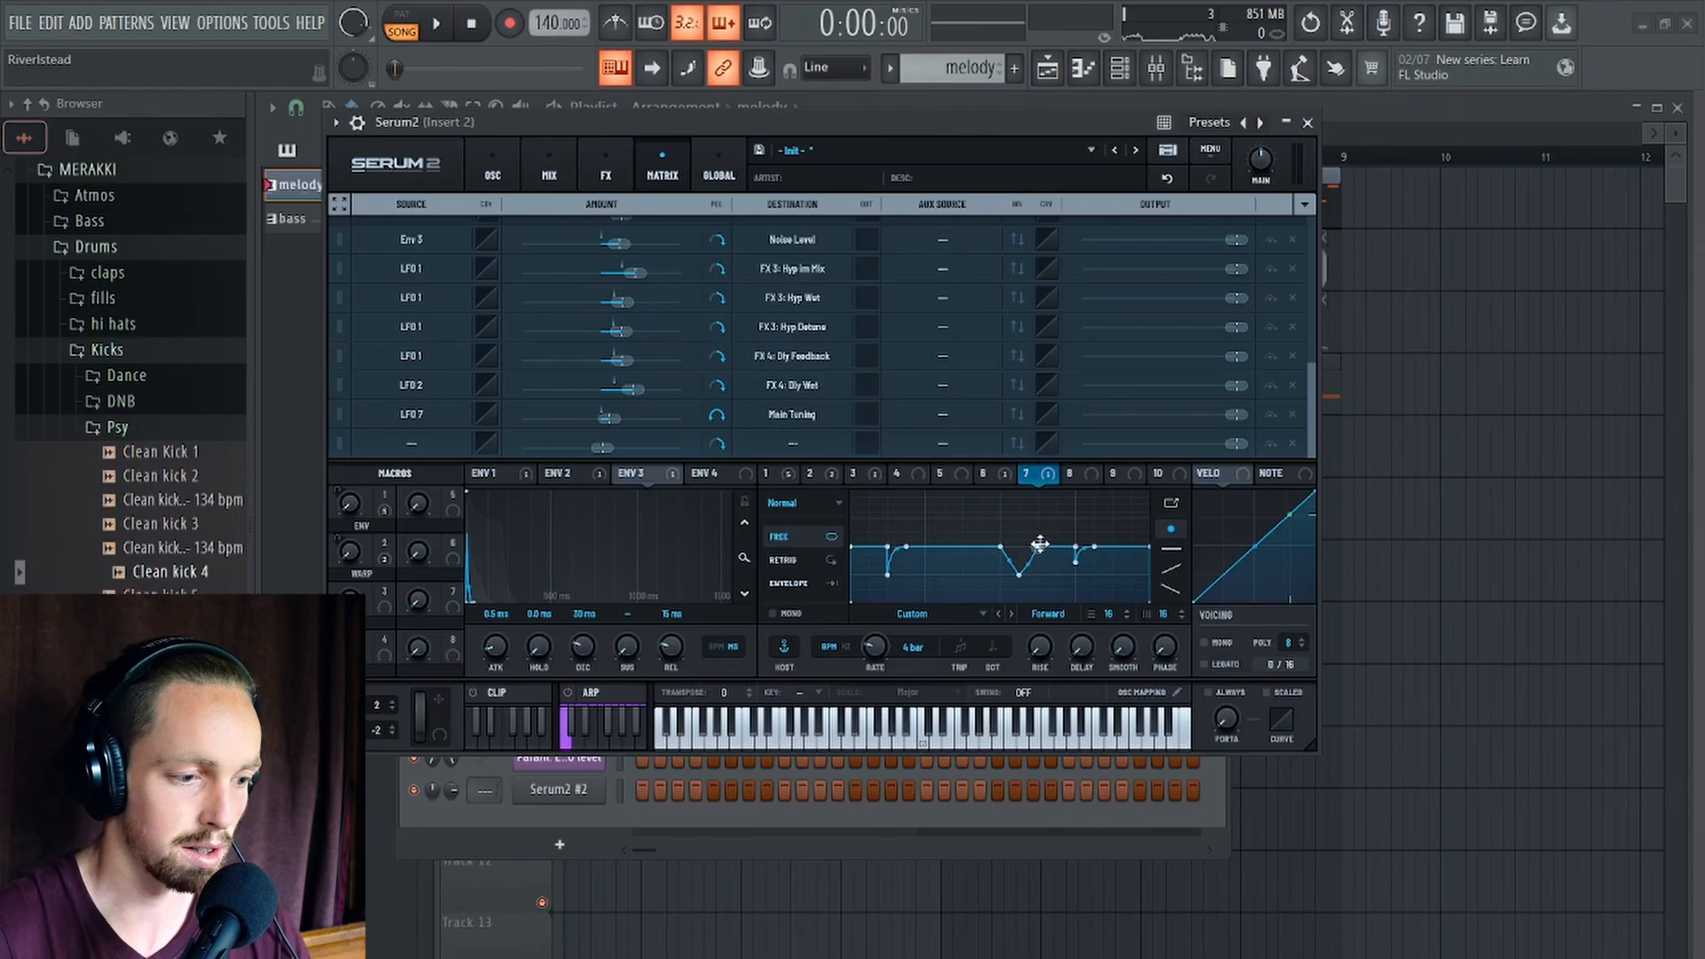
left_click_drag(1012, 549, 1020, 549)
key("space")
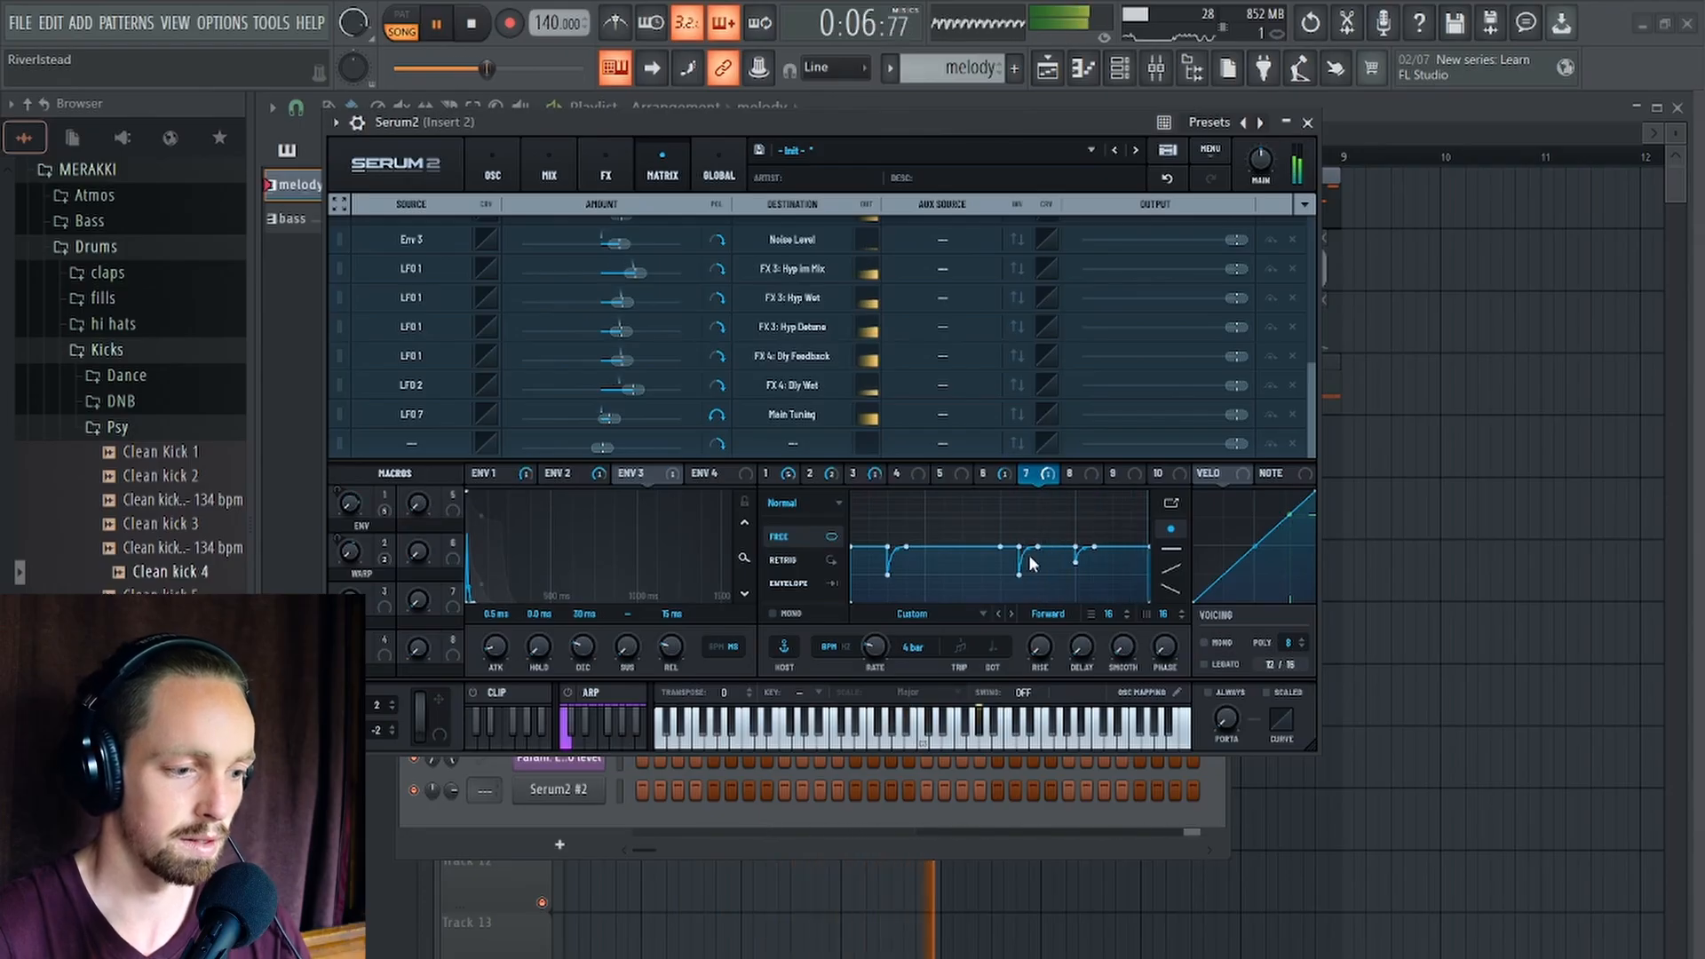
double_click(1019, 574)
Add a small dip with a curved recovery at about LFO 7's three-eighths point and audition the melody.
key("space")
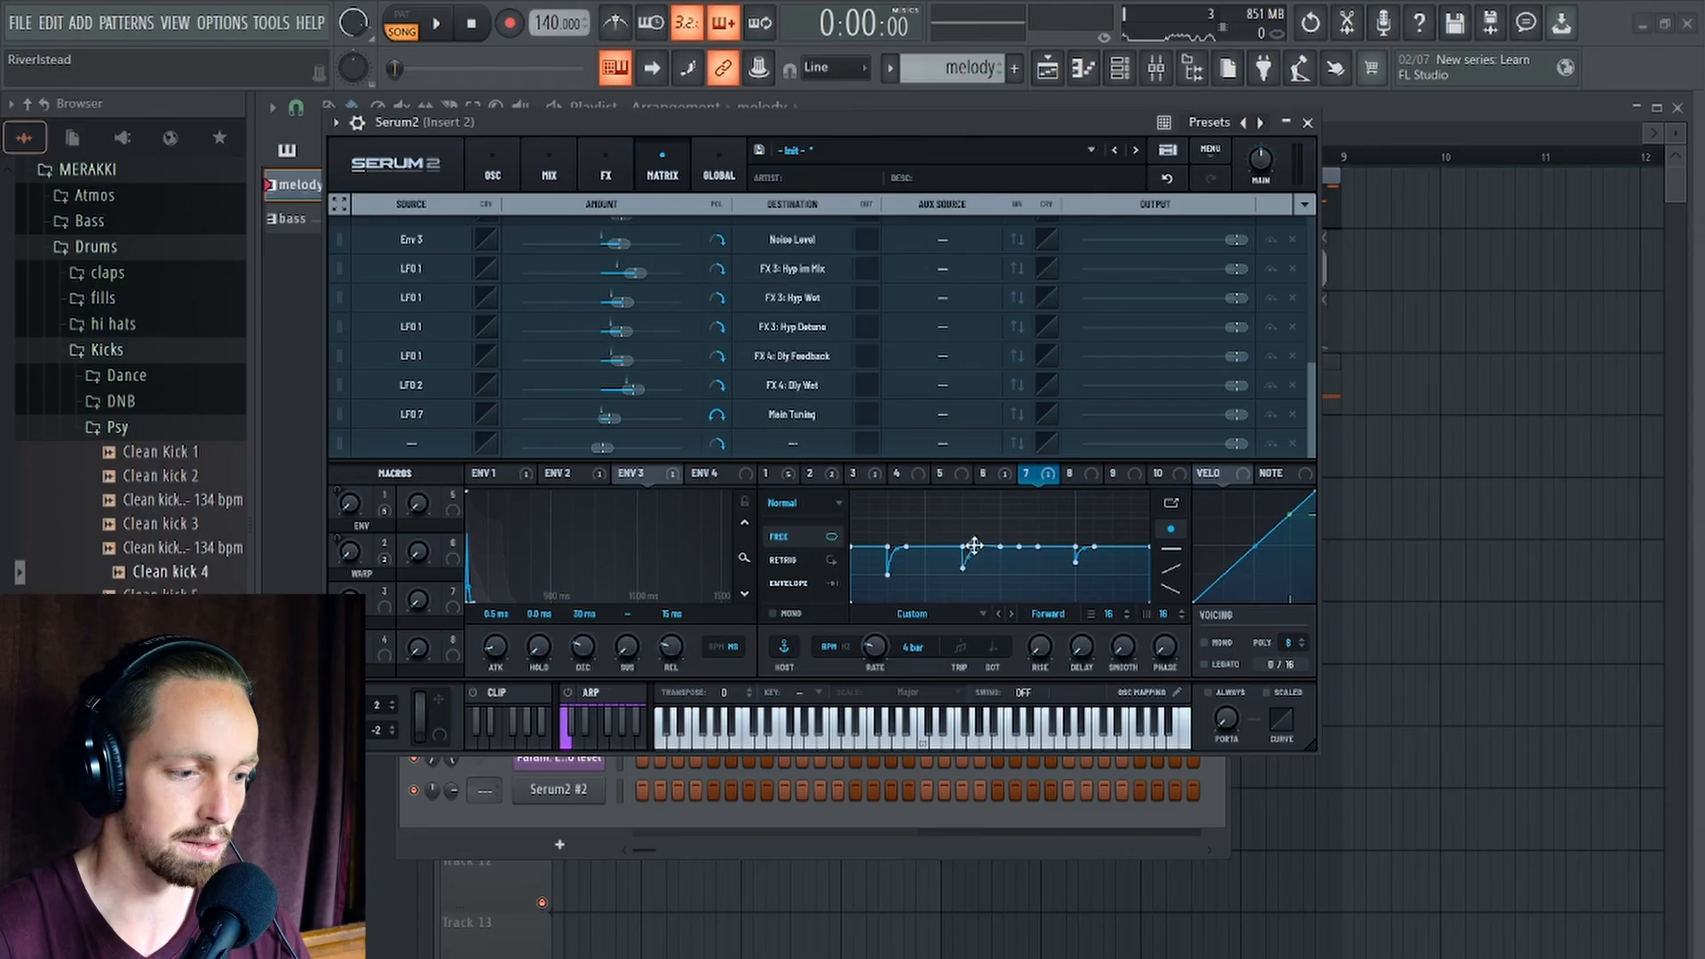
key("space")
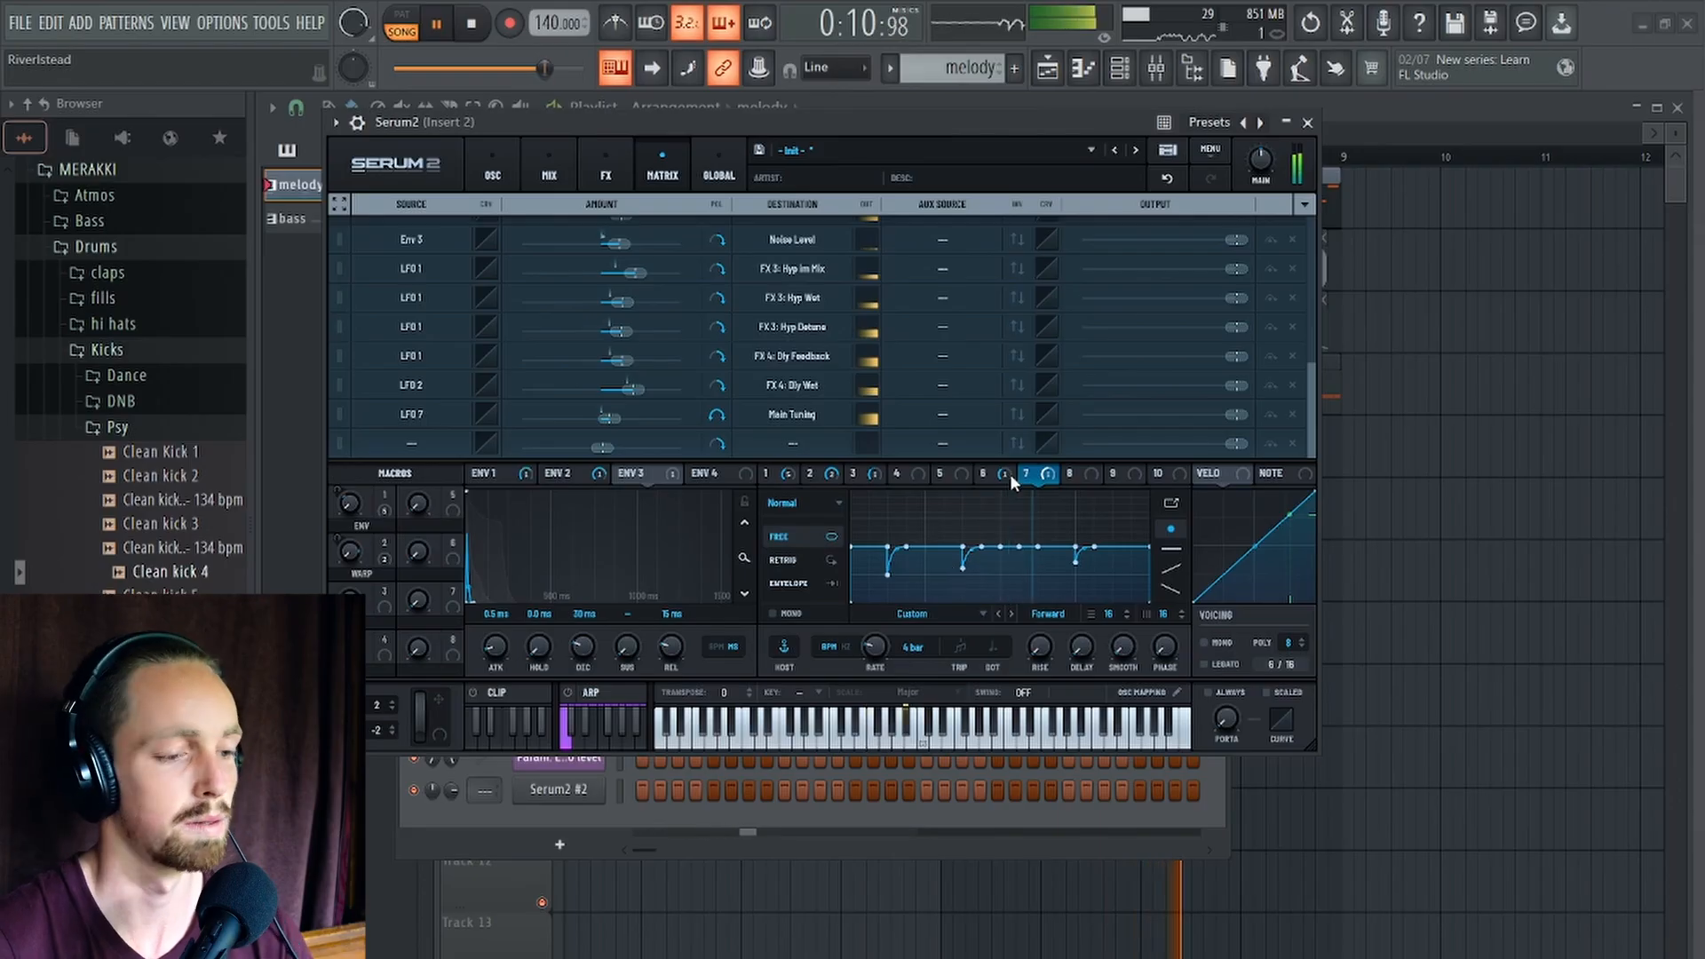
key("space")
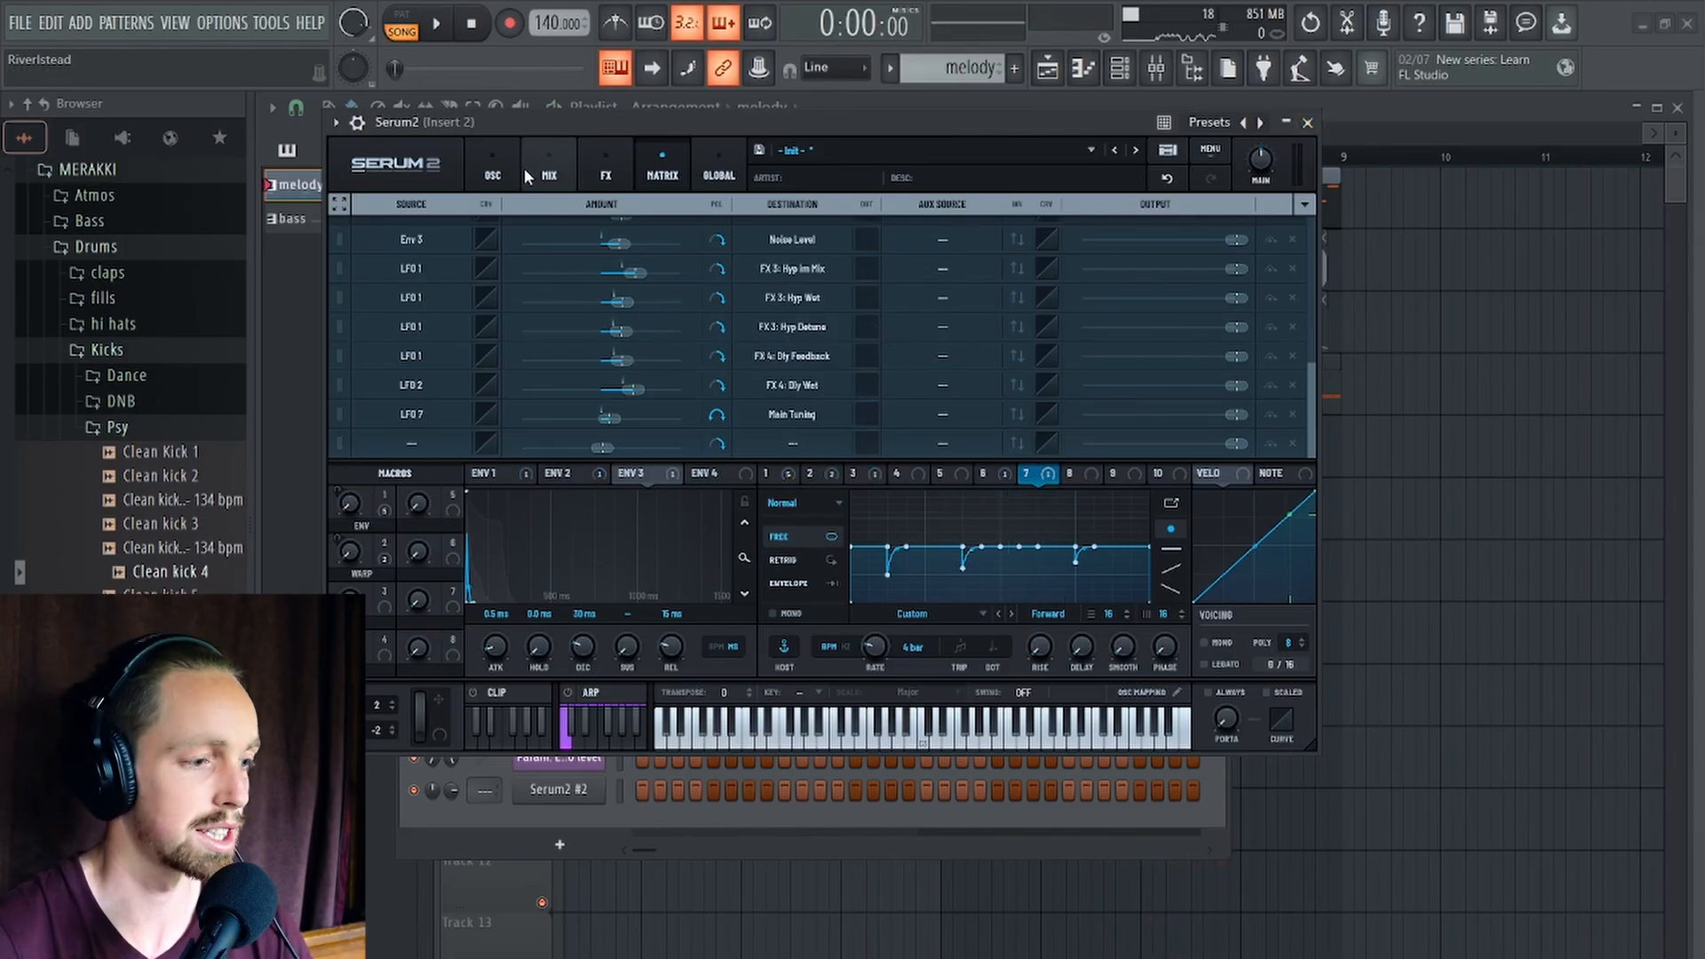
Add a Flanger after the Delay in the main effects chain.
left_click(504, 172)
left_click_drag(638, 130, 686, 183)
left_click(654, 222)
left_click(394, 285)
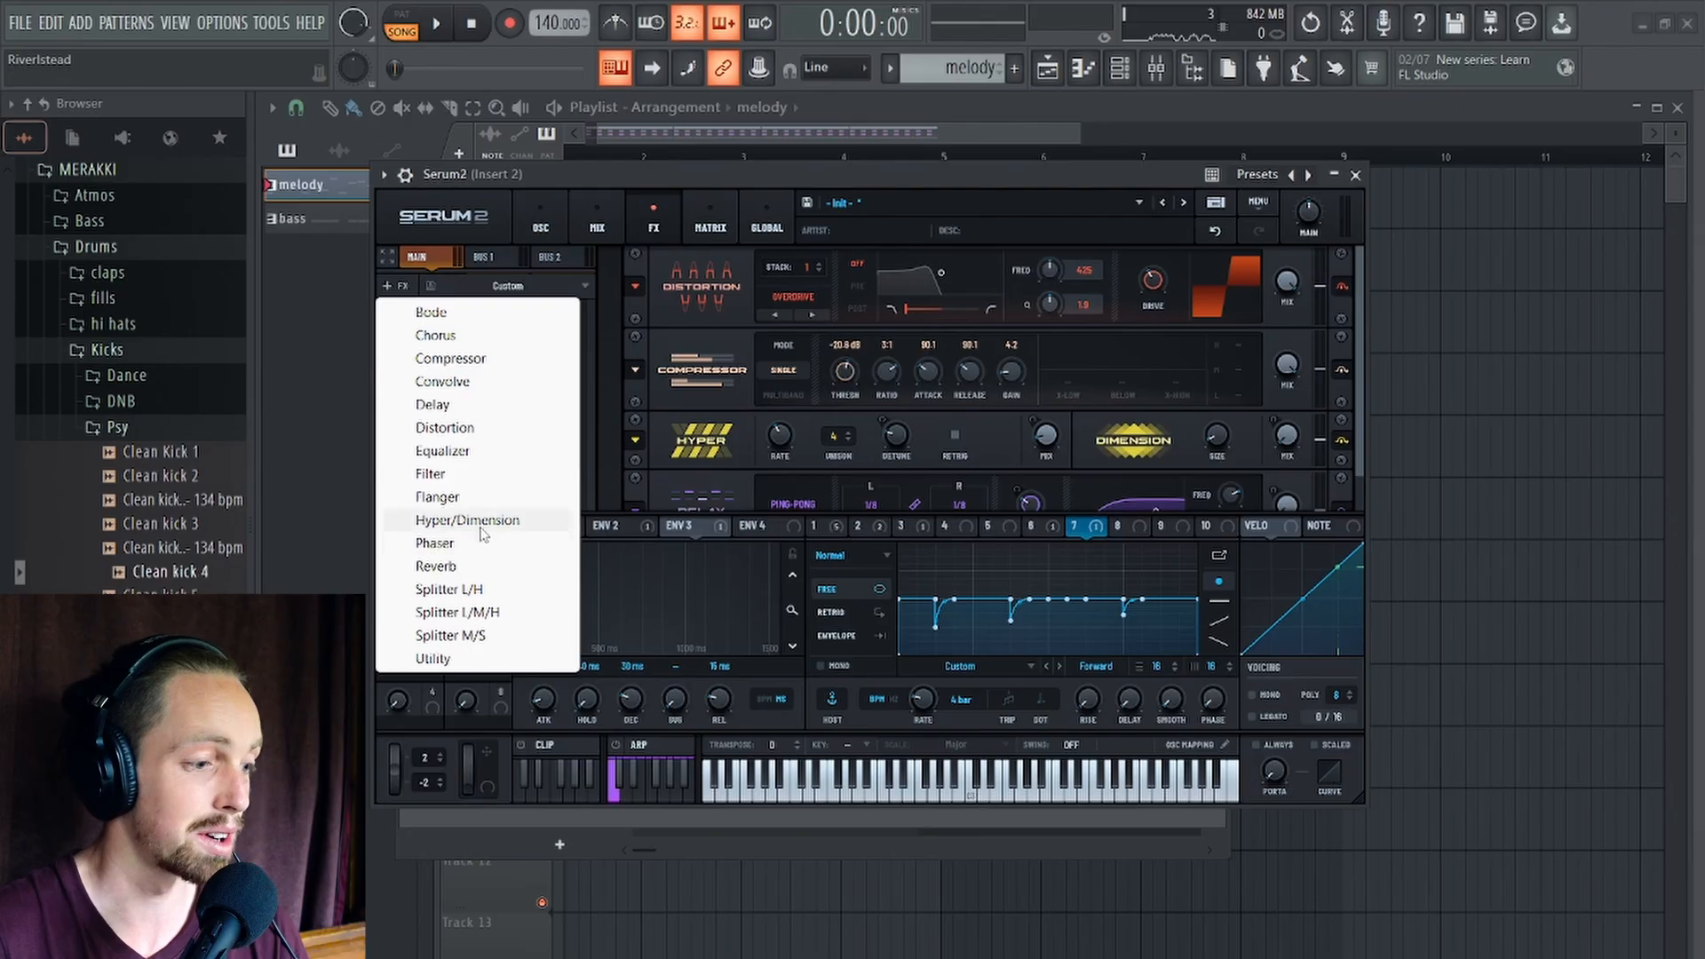
left_click(437, 497)
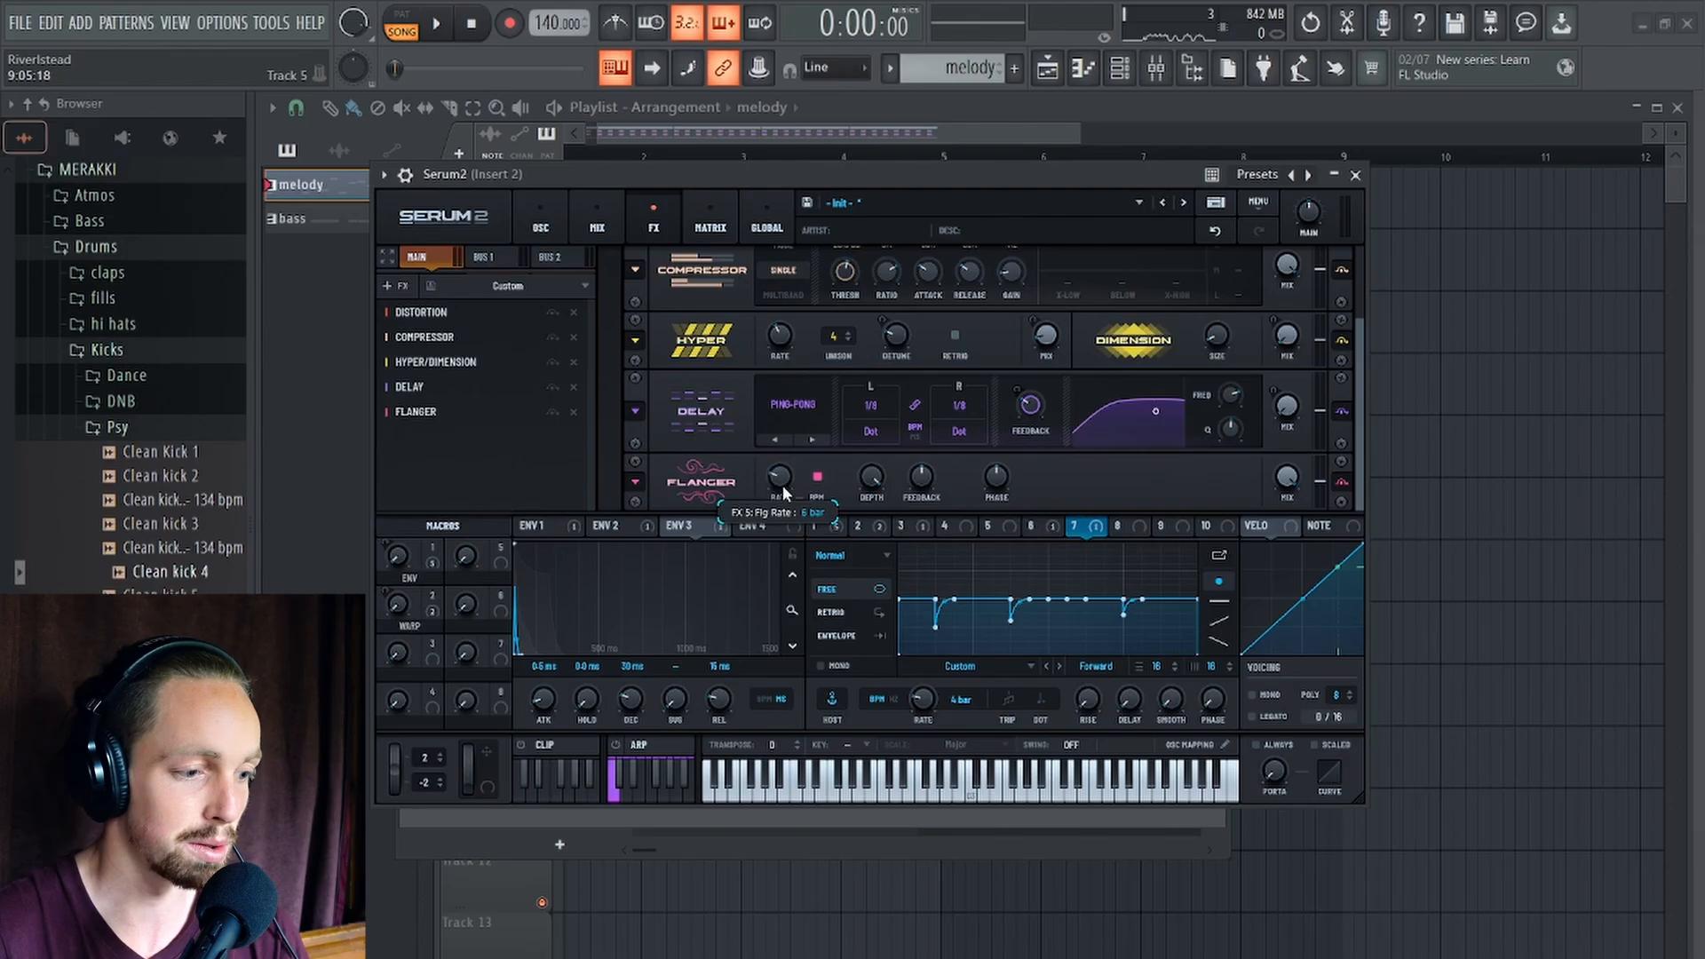
left_click_drag(858, 185, 841, 111)
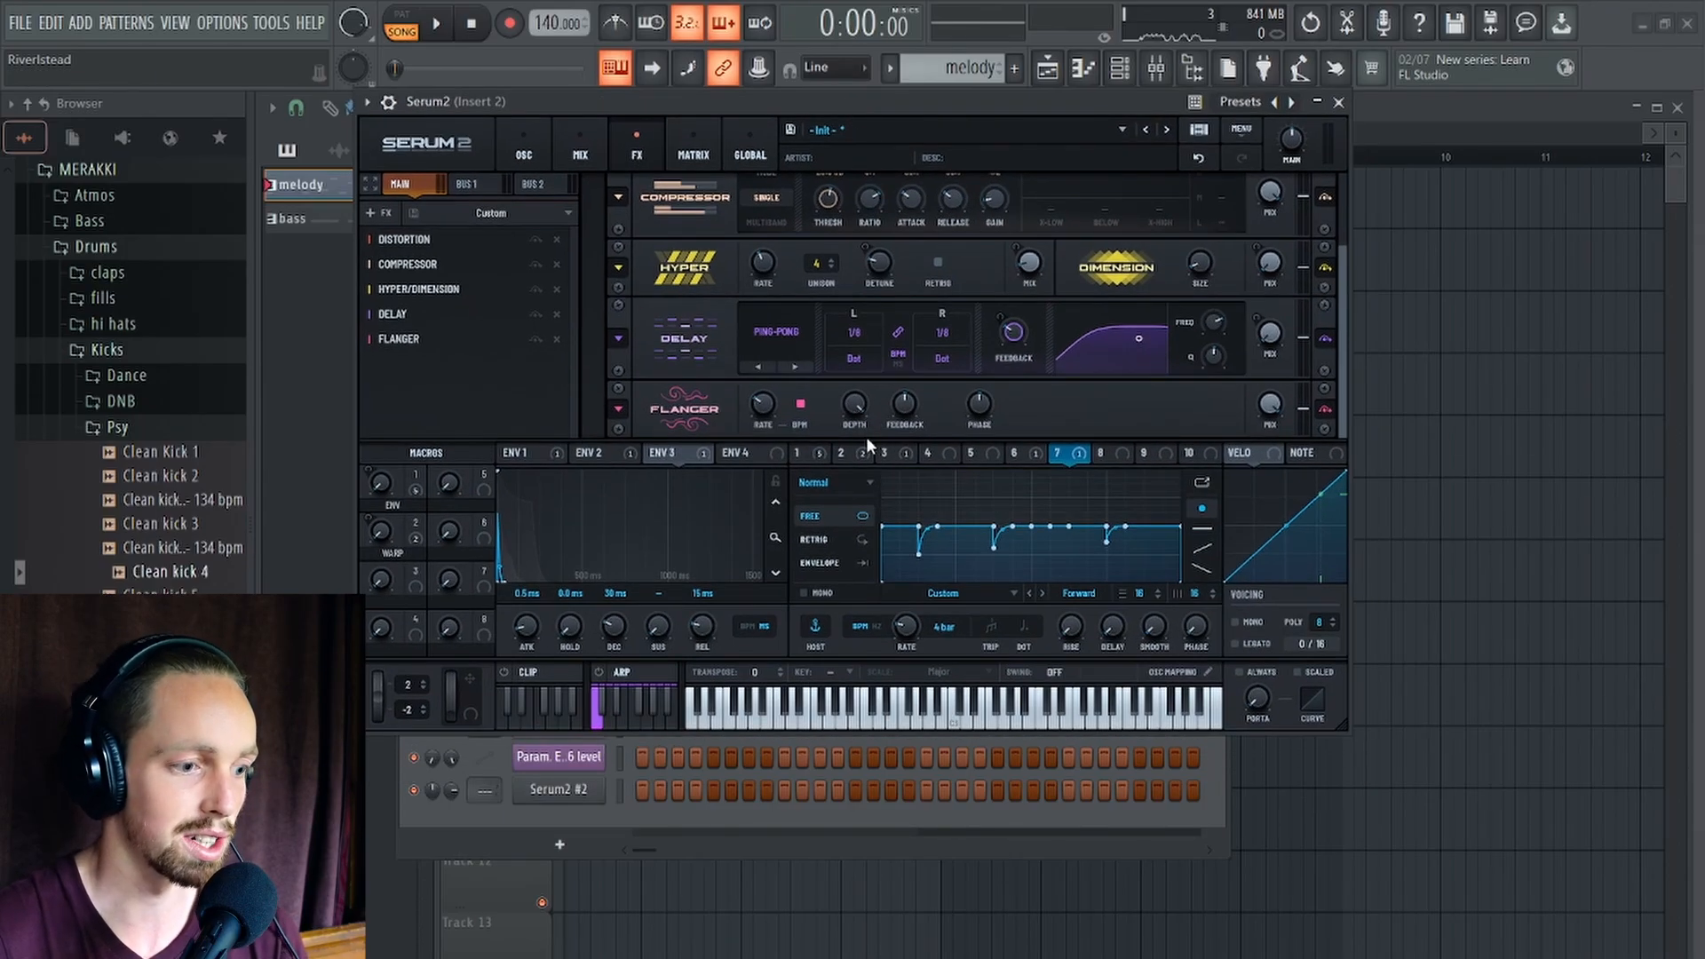
Adjust the Flanger depth and lower its mix to 0 while auditioning the melody.
key("space")
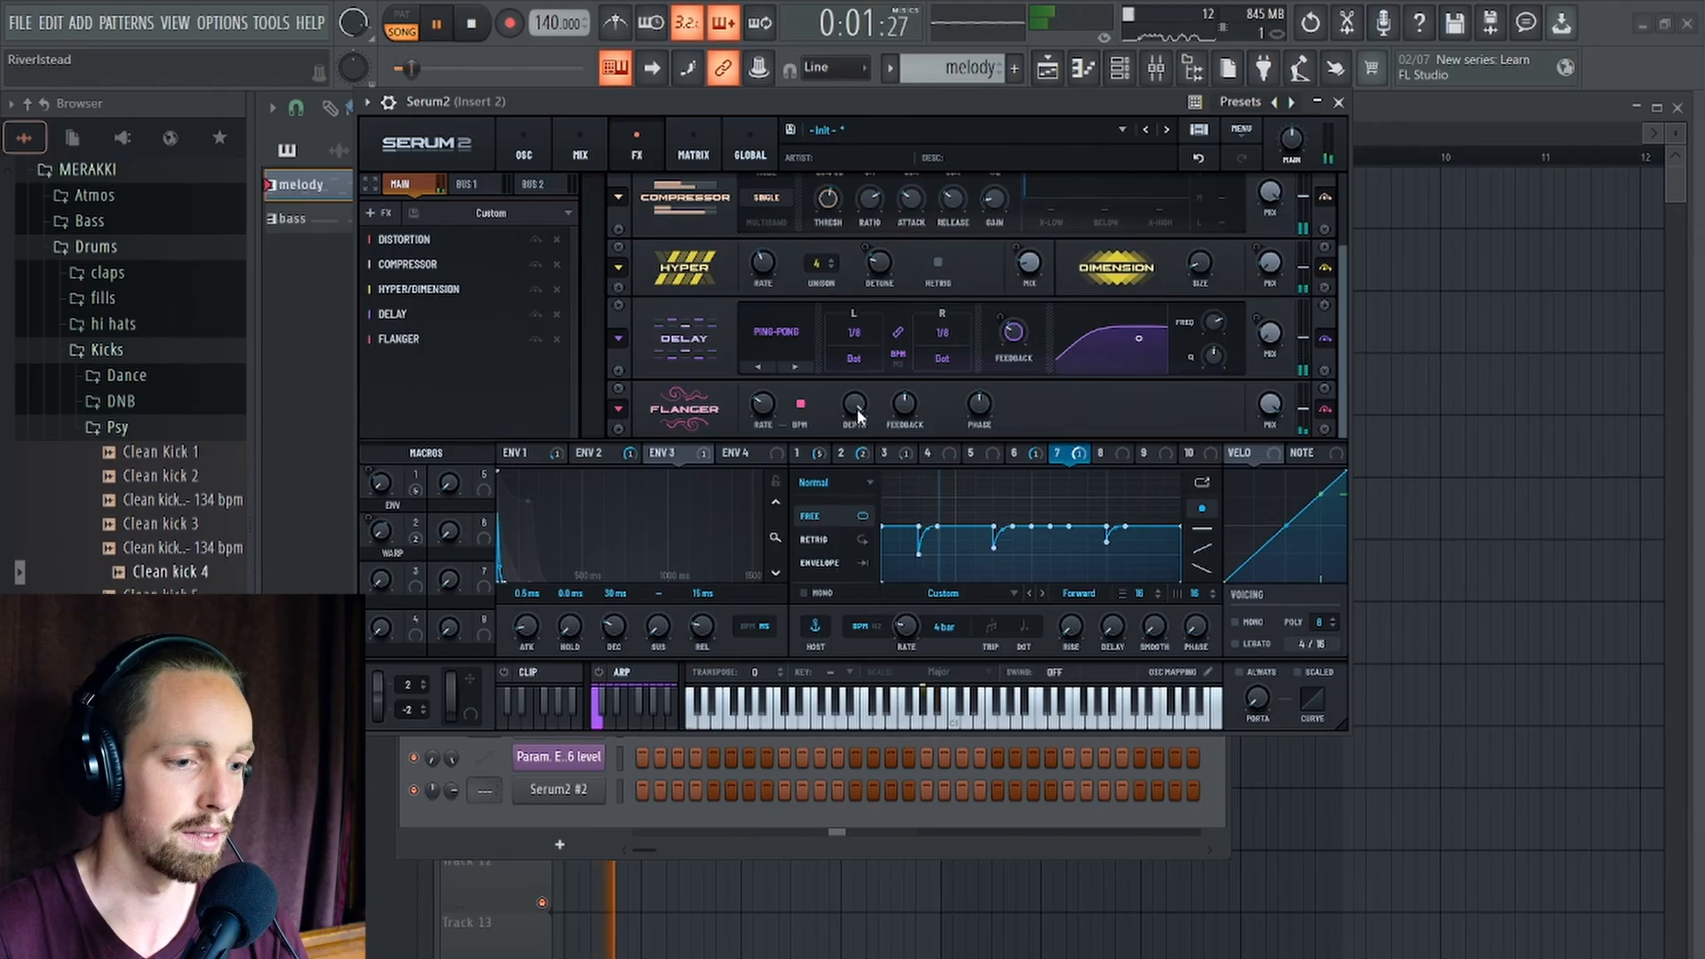
left_click_drag(857, 426, 857, 430)
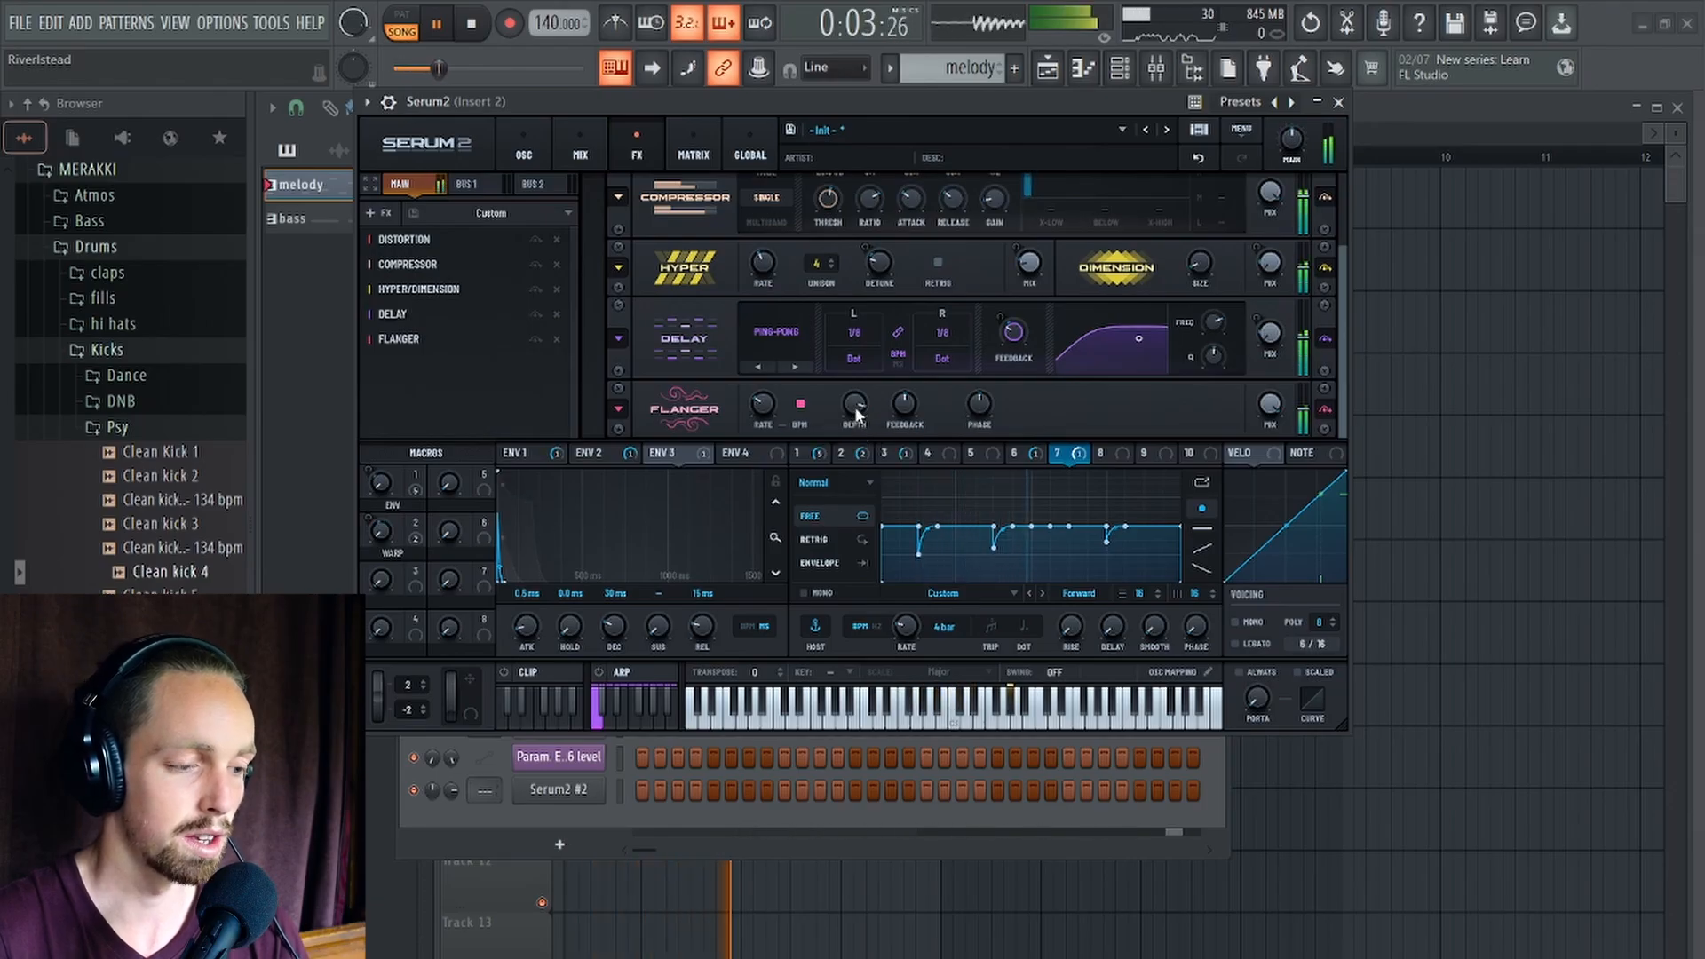
key("space")
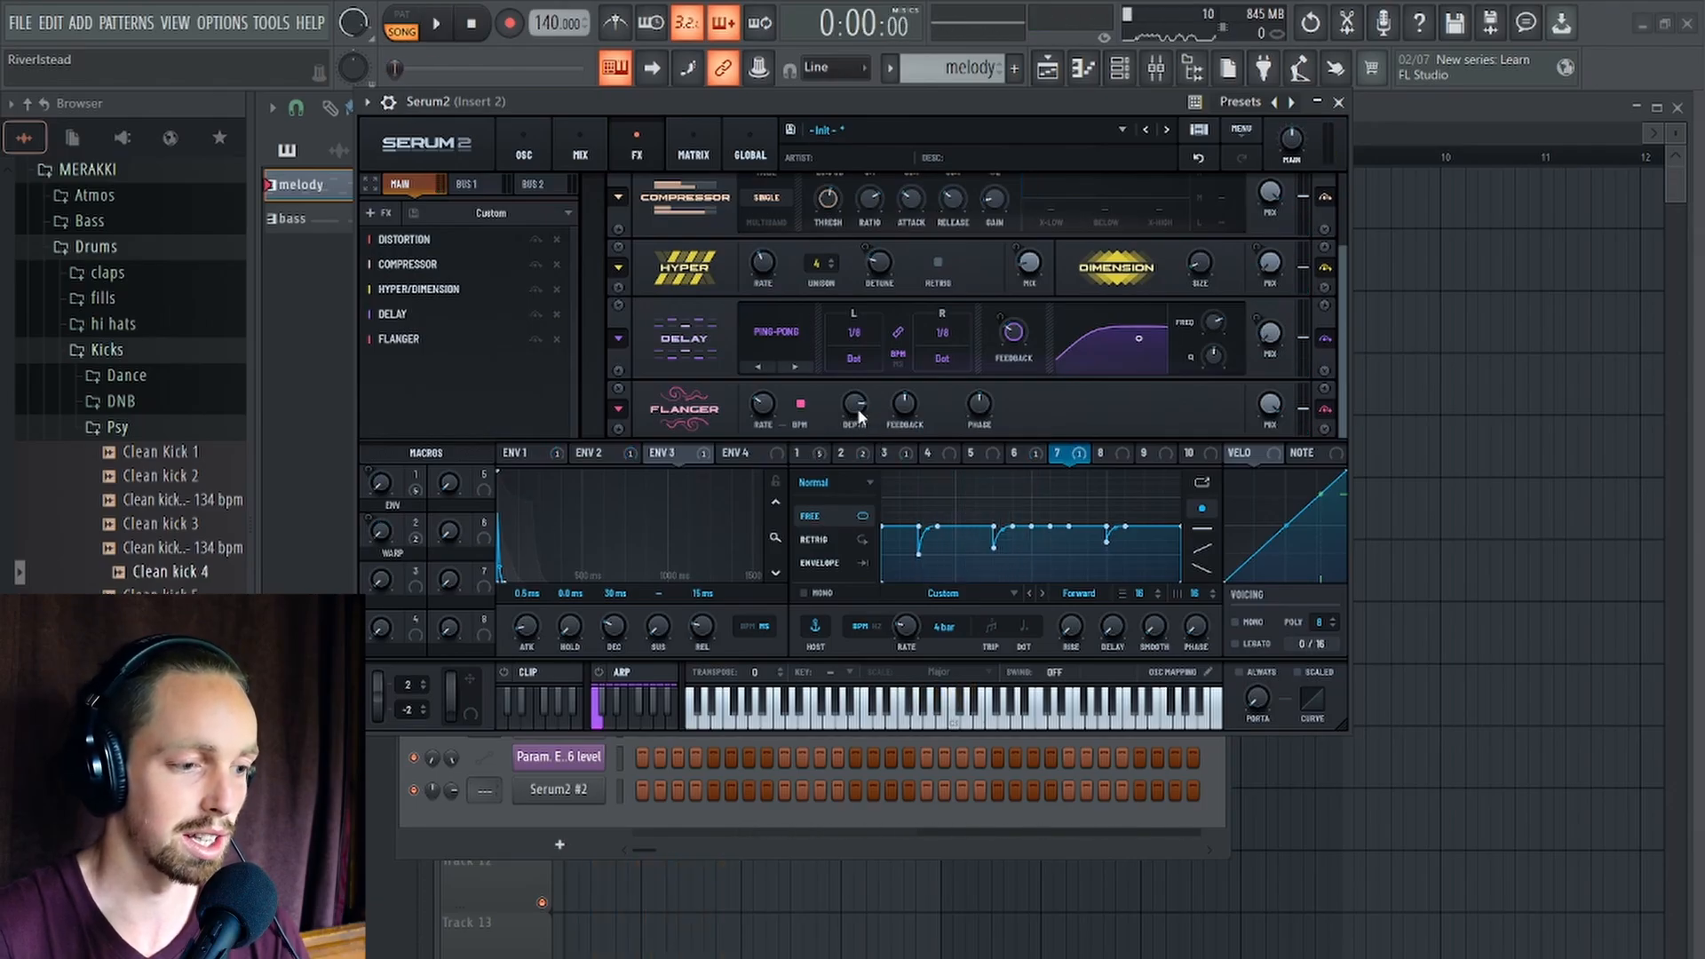
key("space")
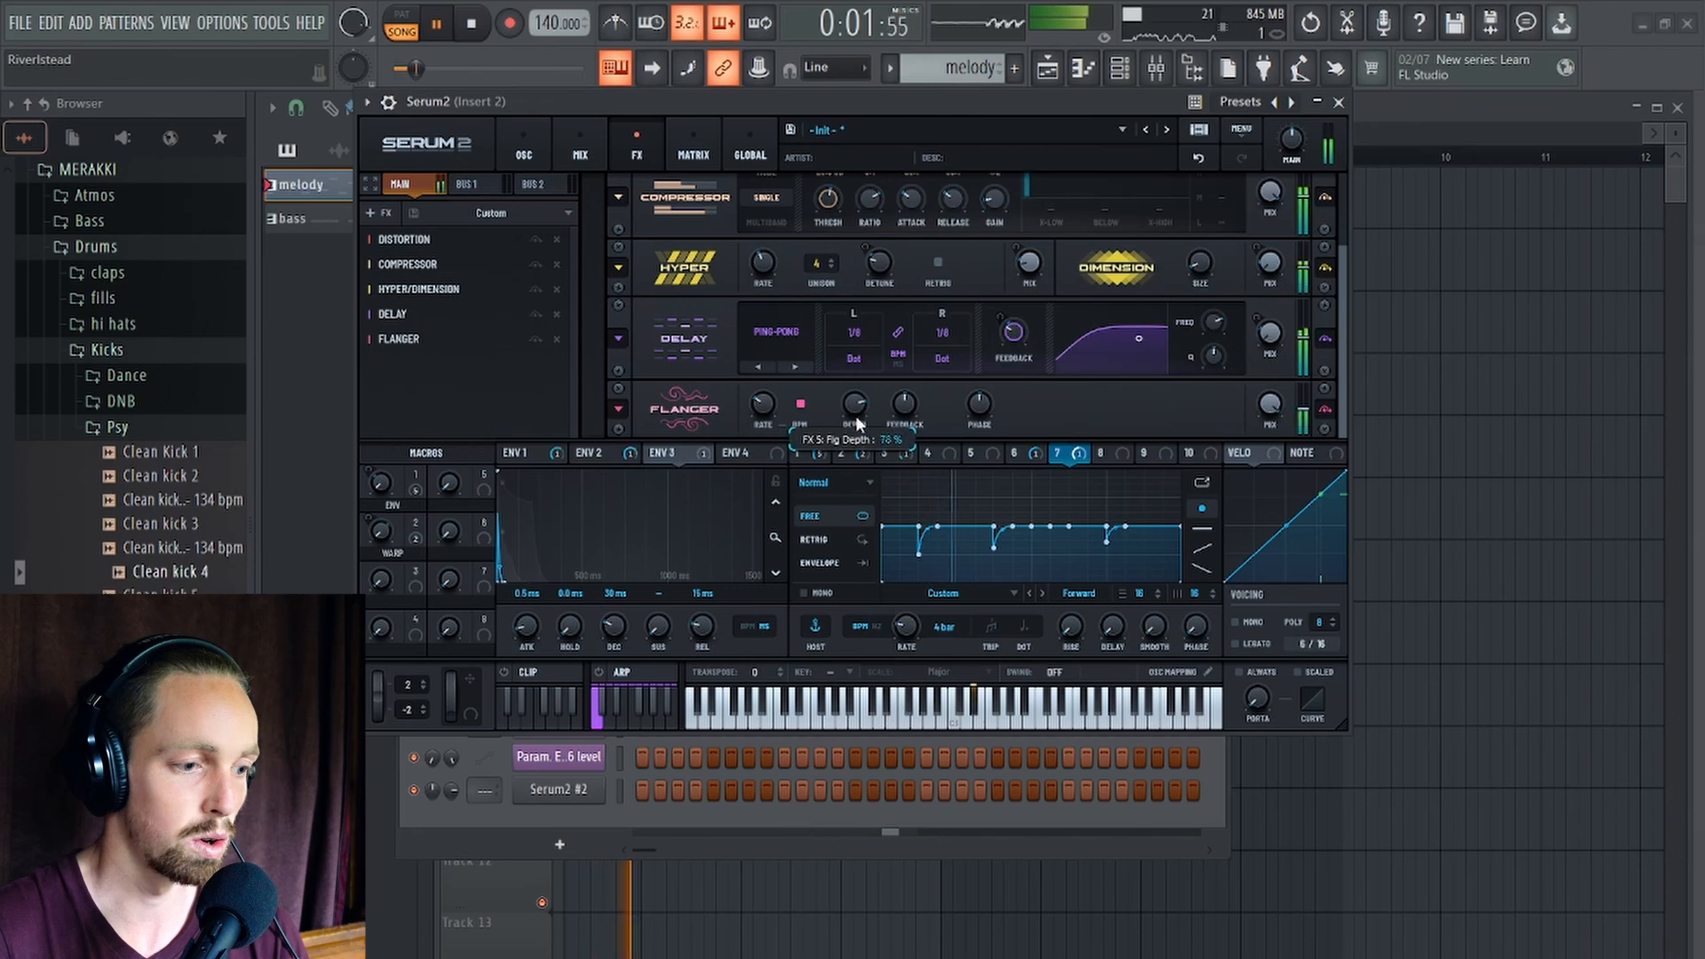
left_click_drag(857, 420, 857, 422)
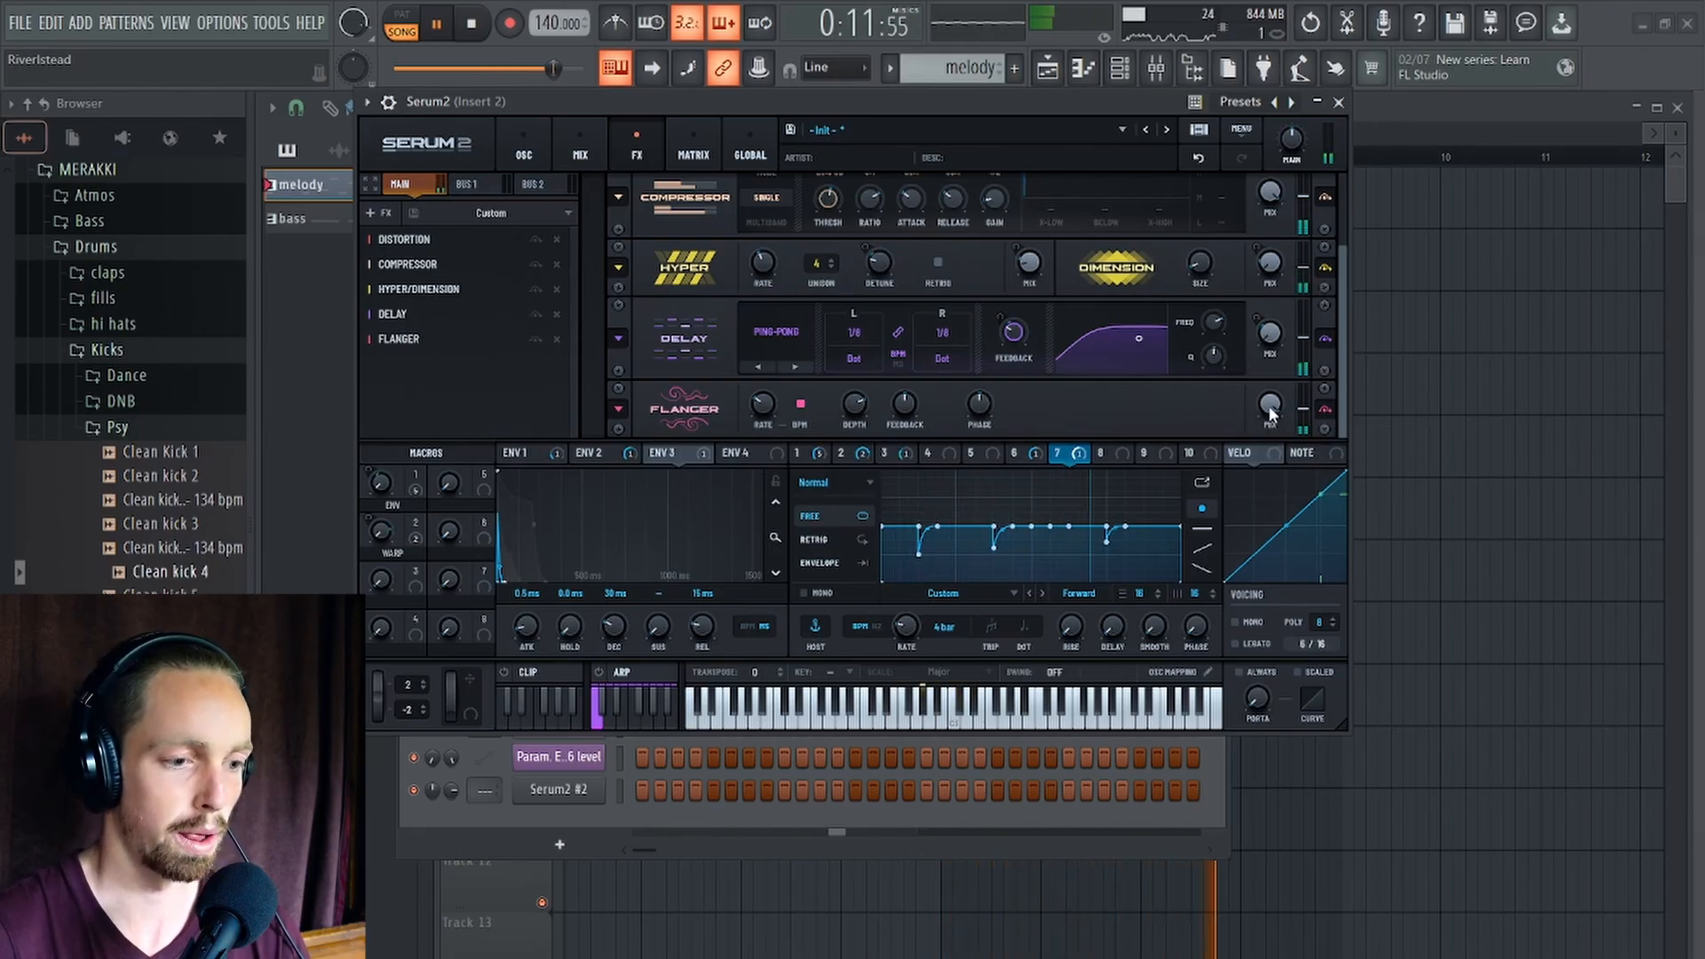
key("space")
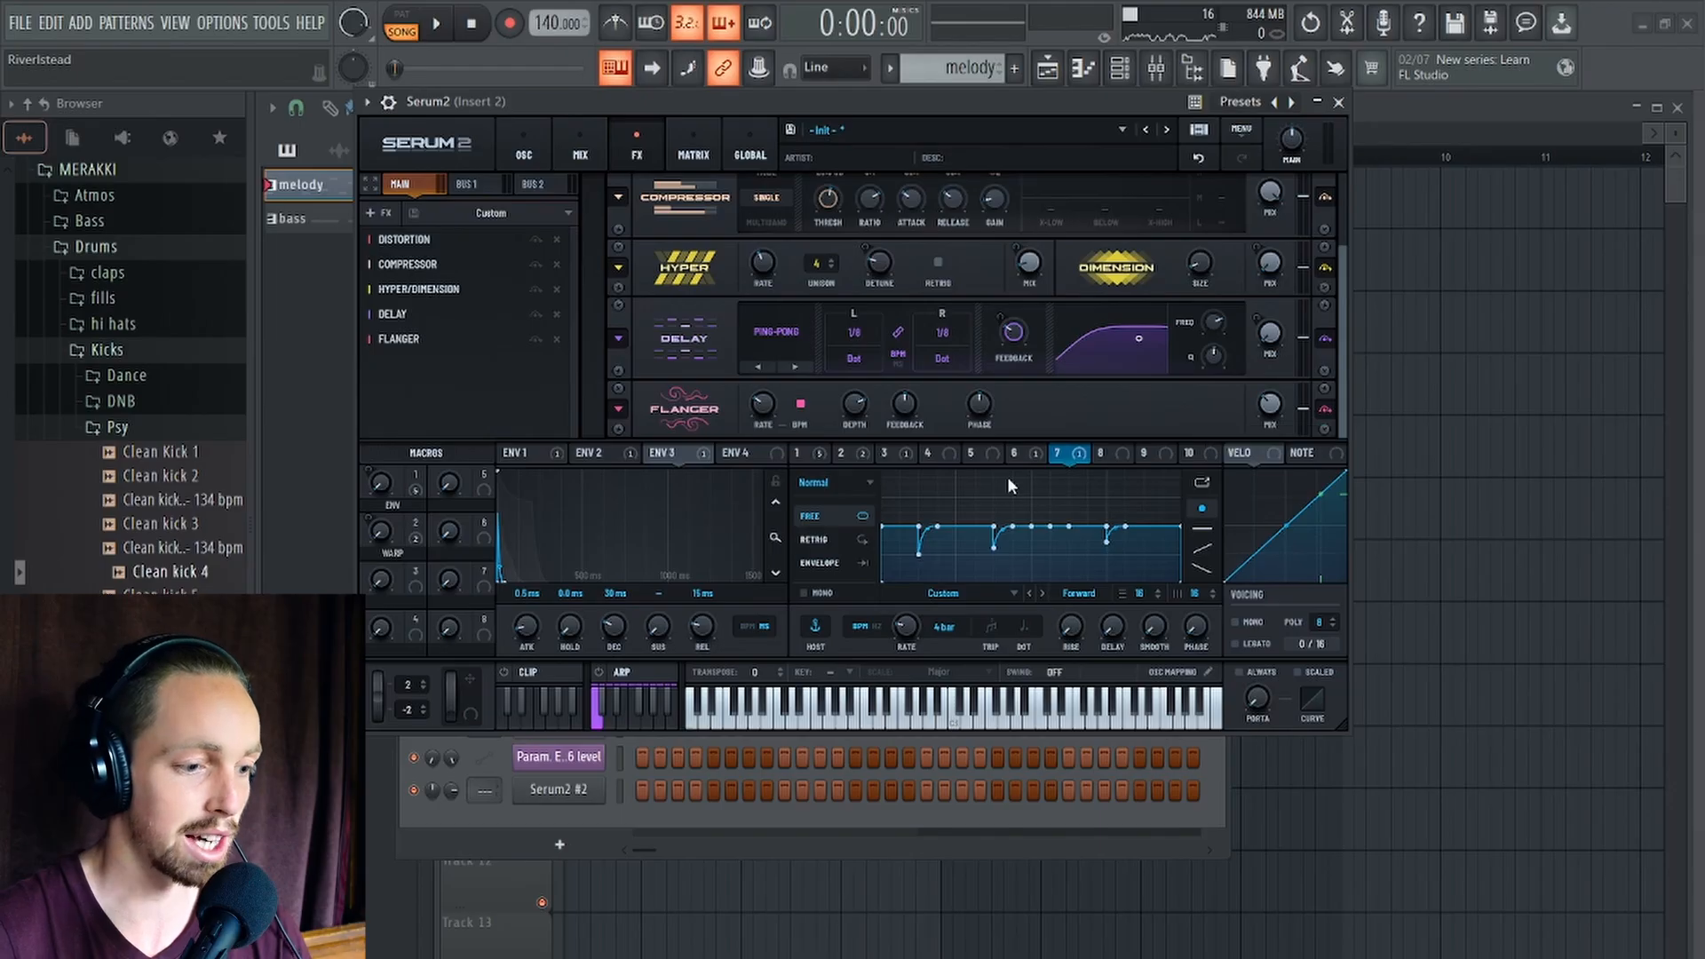
Modulate the Flanger mix with LFO 3 at 96%, auditioning the melody.
left_click(884, 454)
left_click_drag(891, 462, 1268, 400)
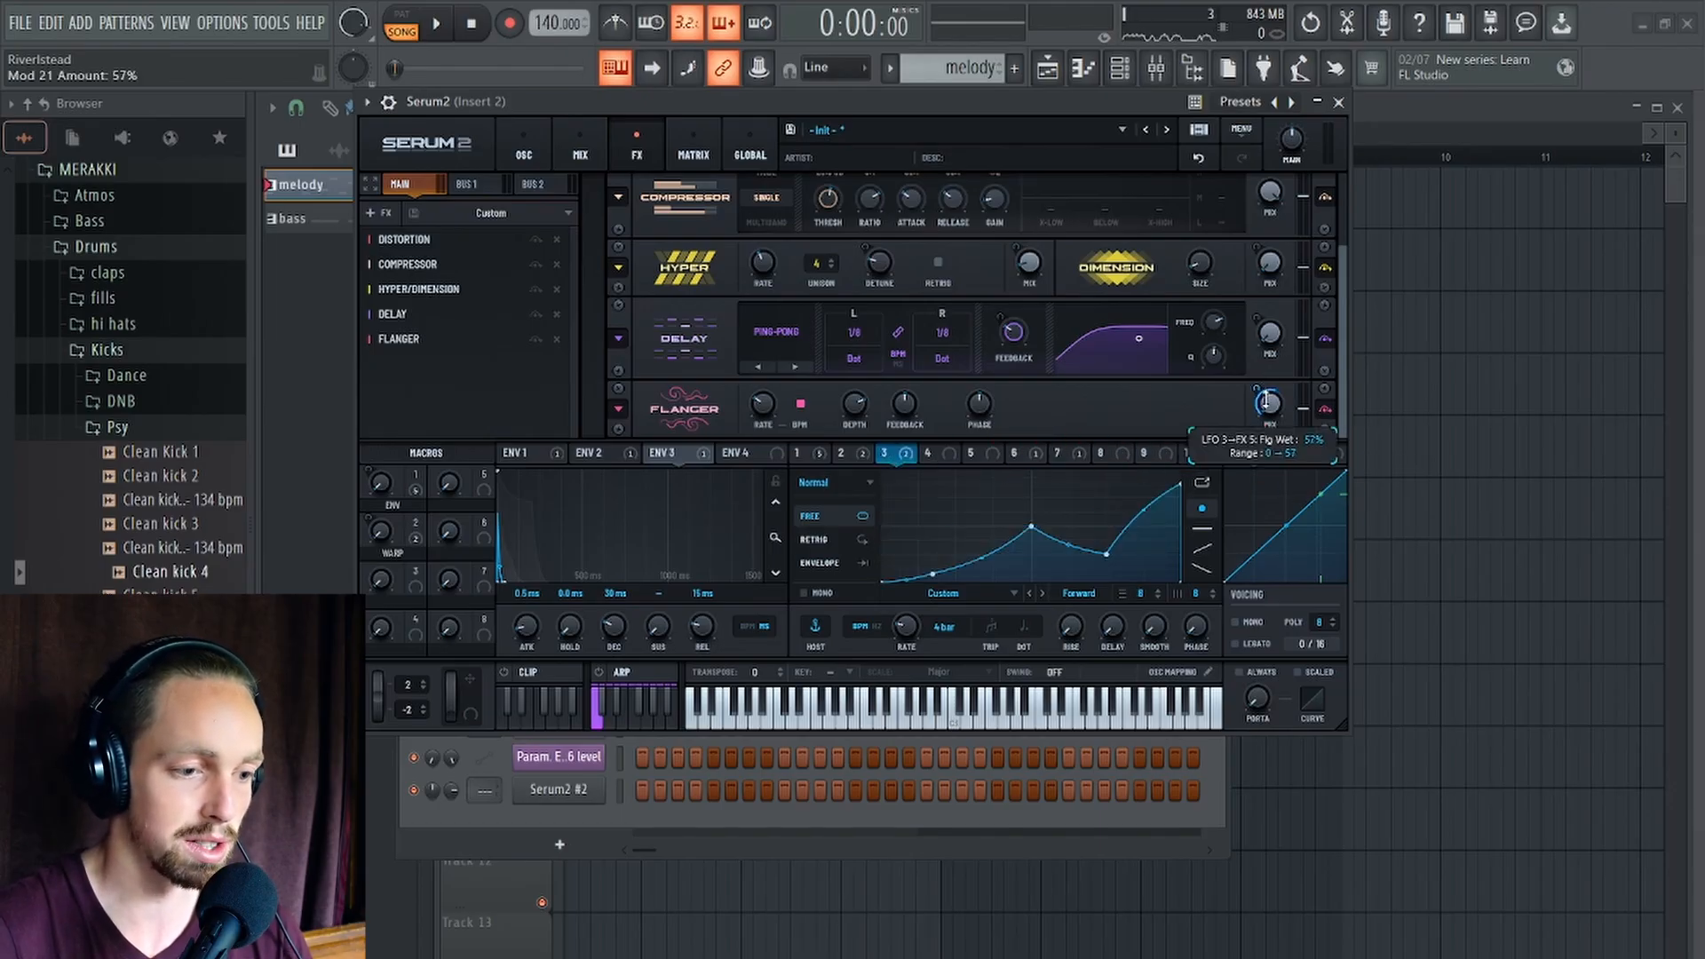
key("space")
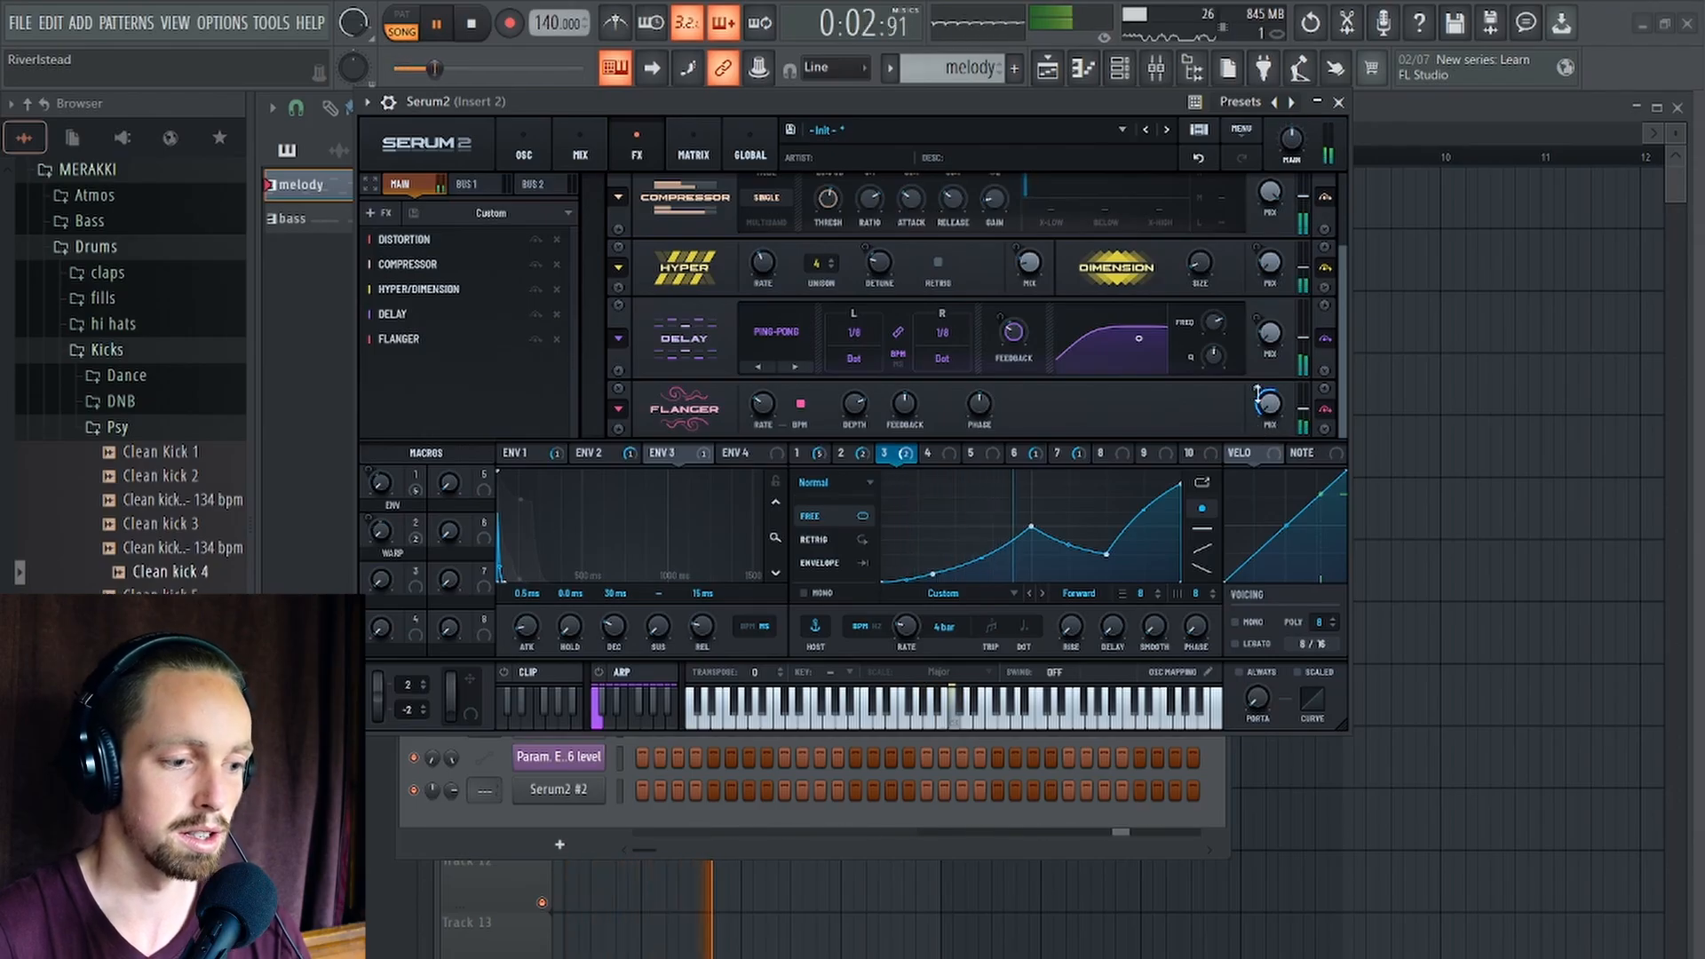
key("space")
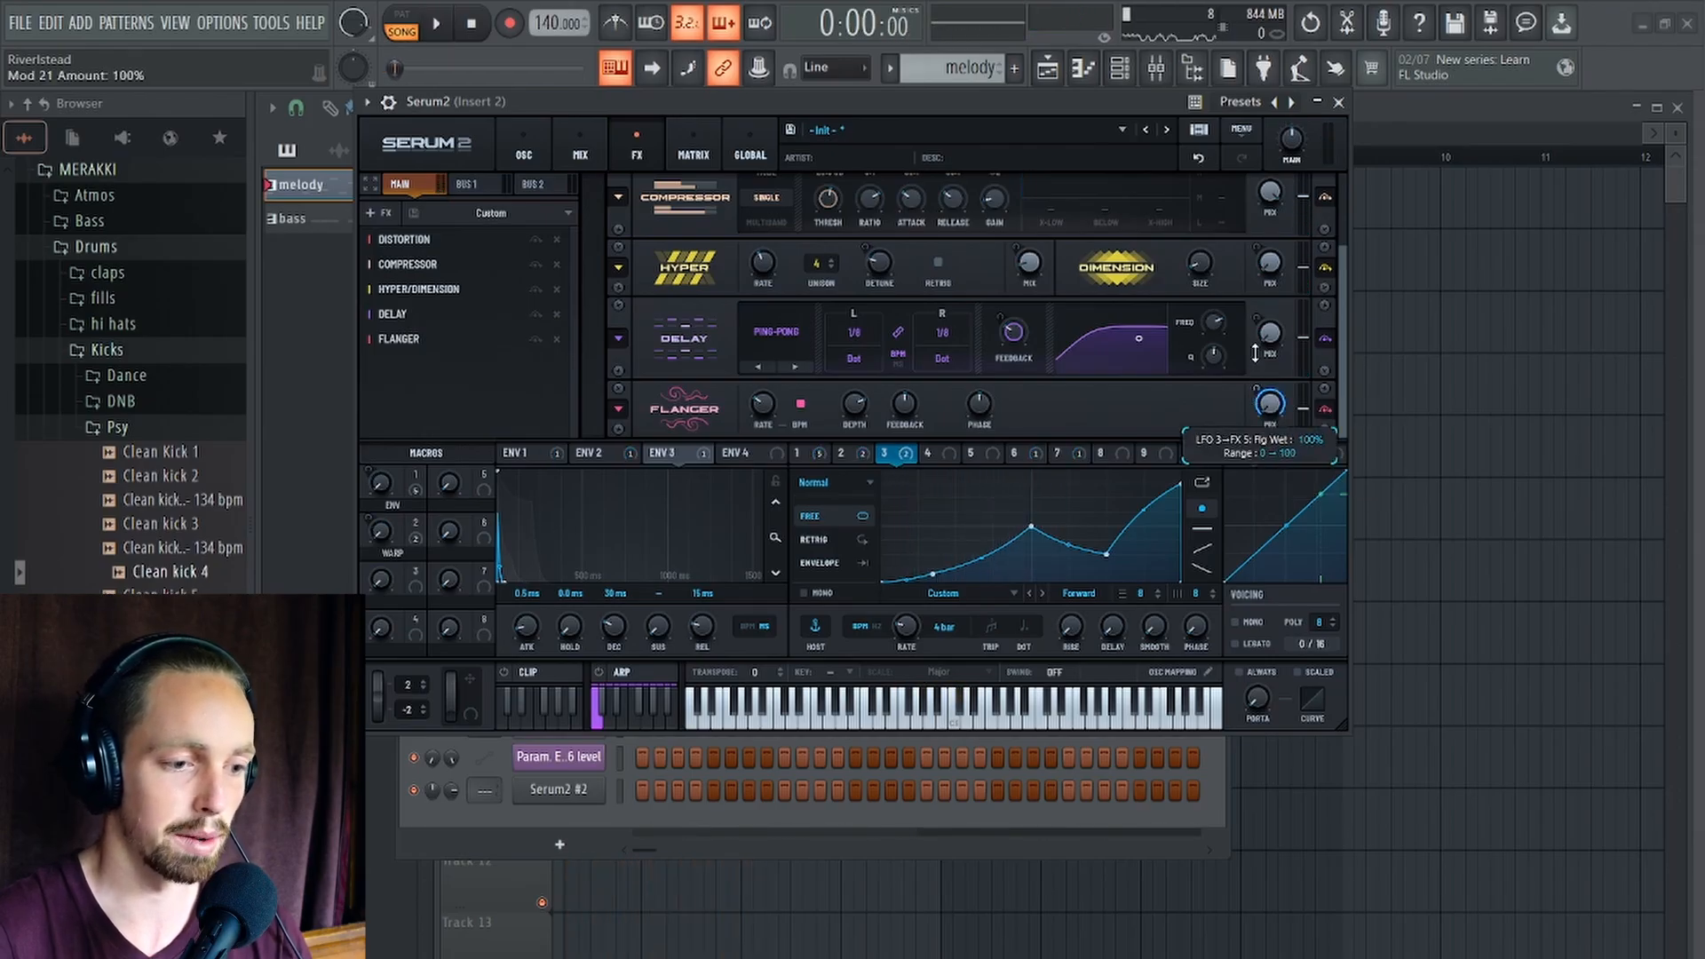
key("space")
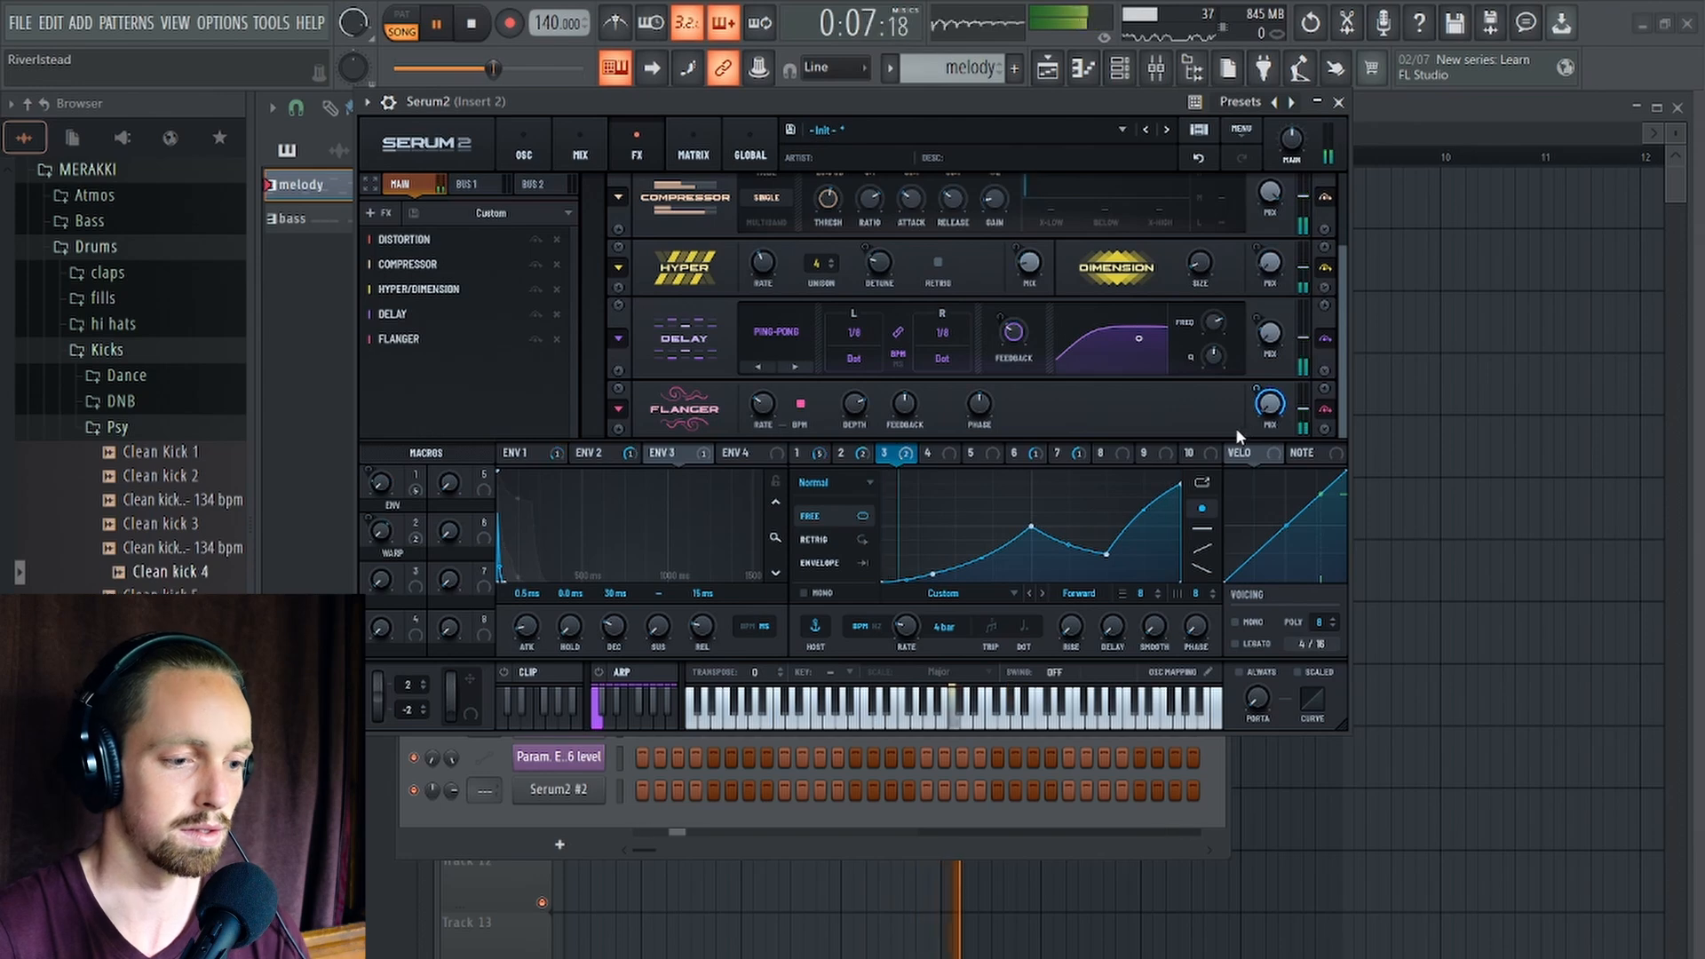
key("space")
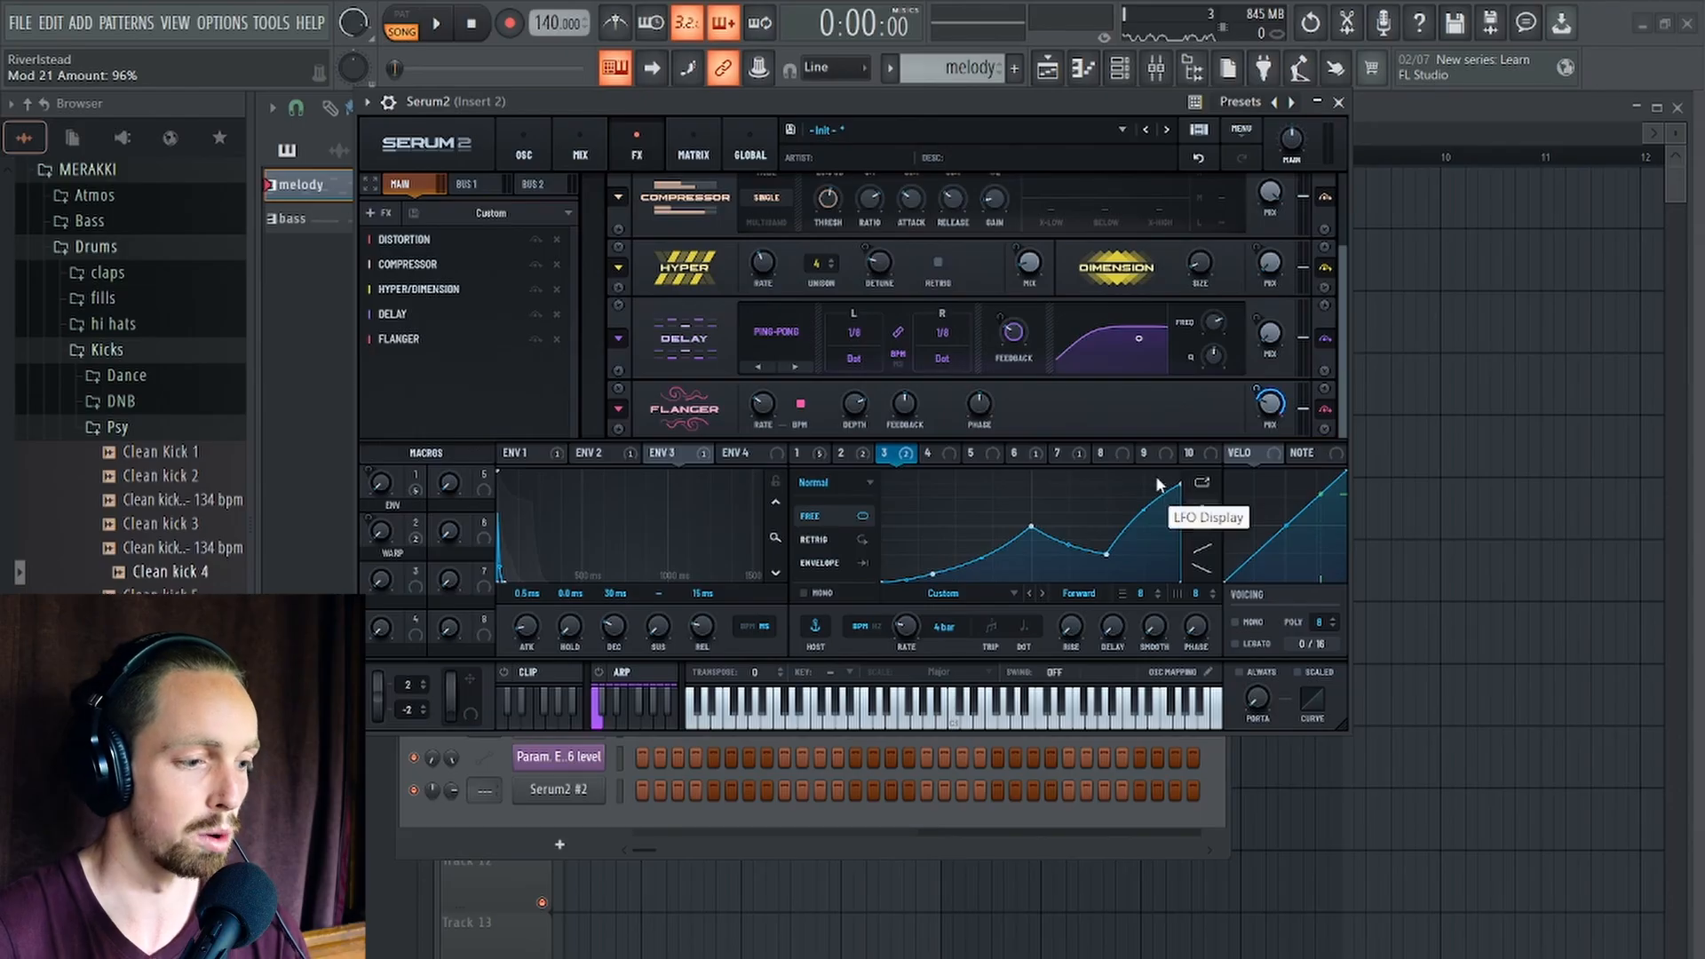
Set the Flanger feedback to 63% and audition the melody.
key("space")
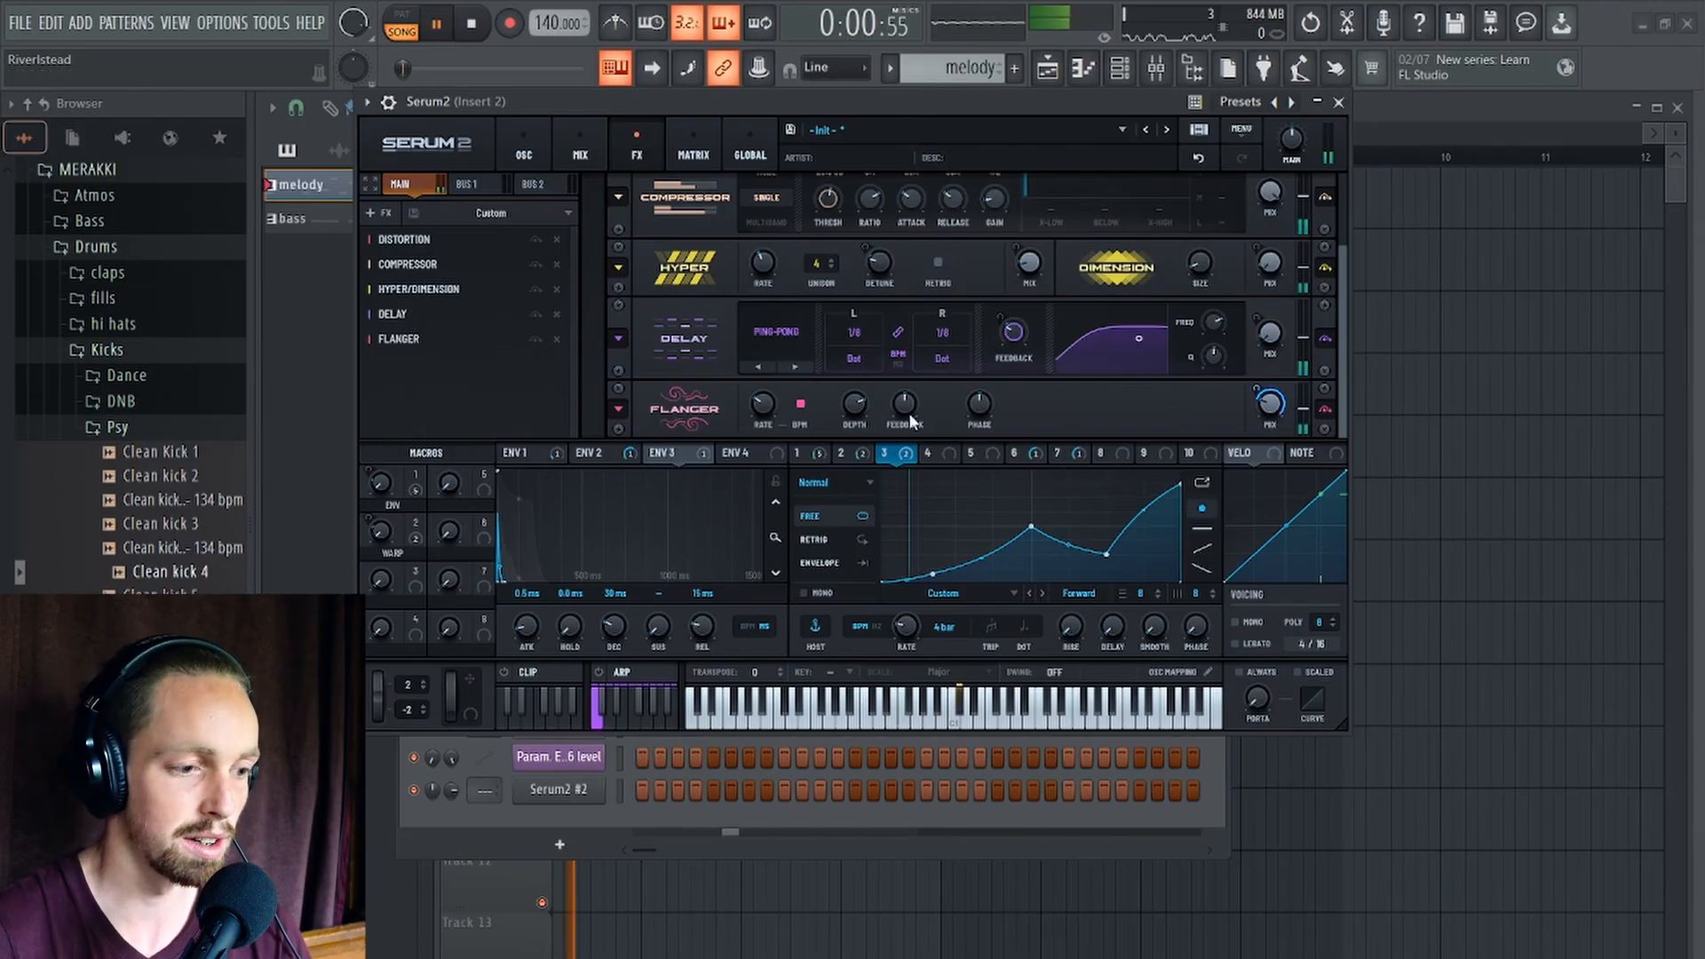
key("space")
left_click_drag(906, 411, 913, 400)
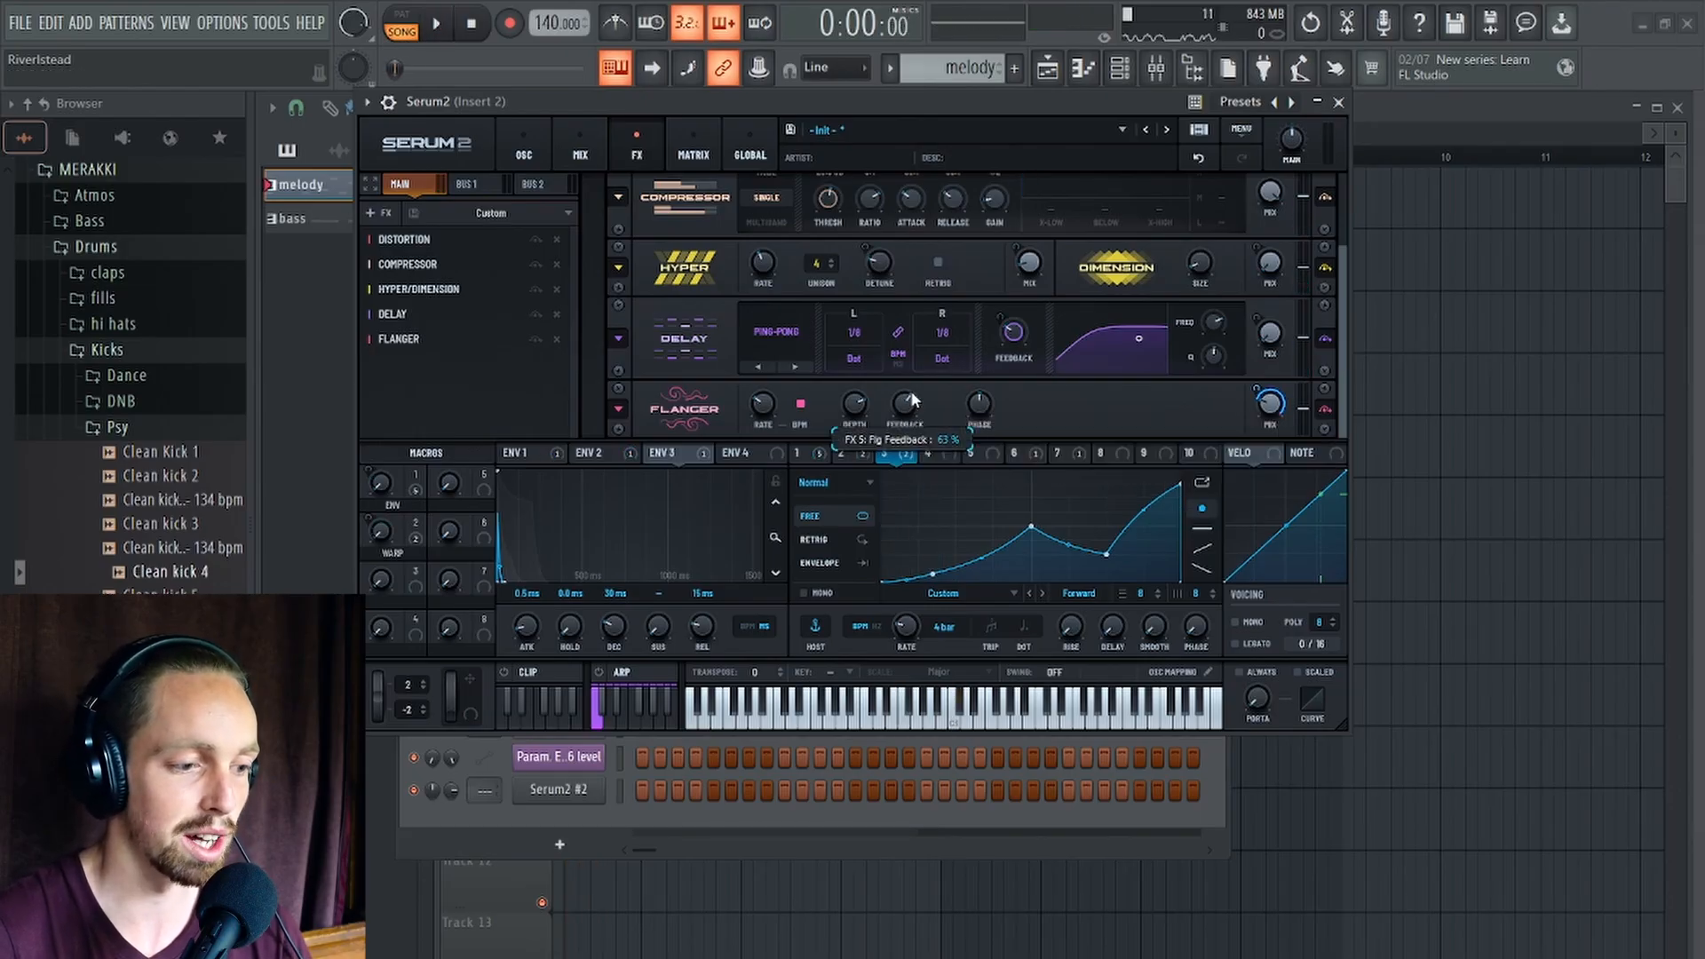
key("space")
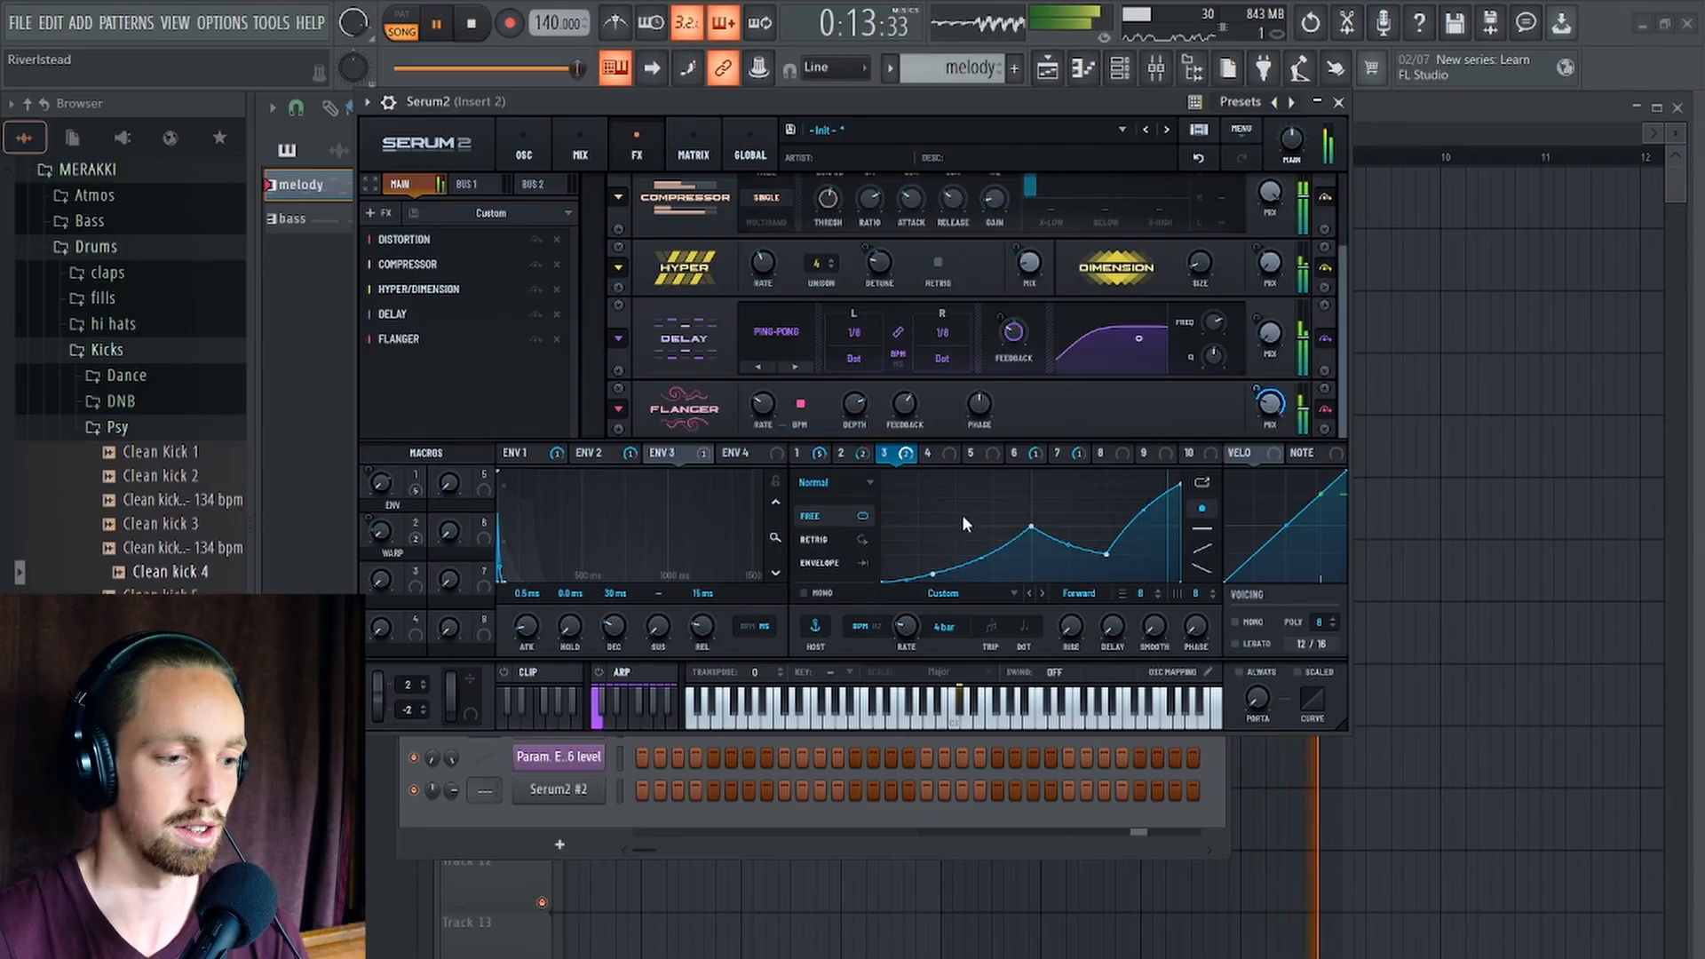
key("space")
Add a Convolve effect to the main effects chain and load the factory impulse response L90 Room - Medium Room.
left_click(797, 453)
left_click(396, 216)
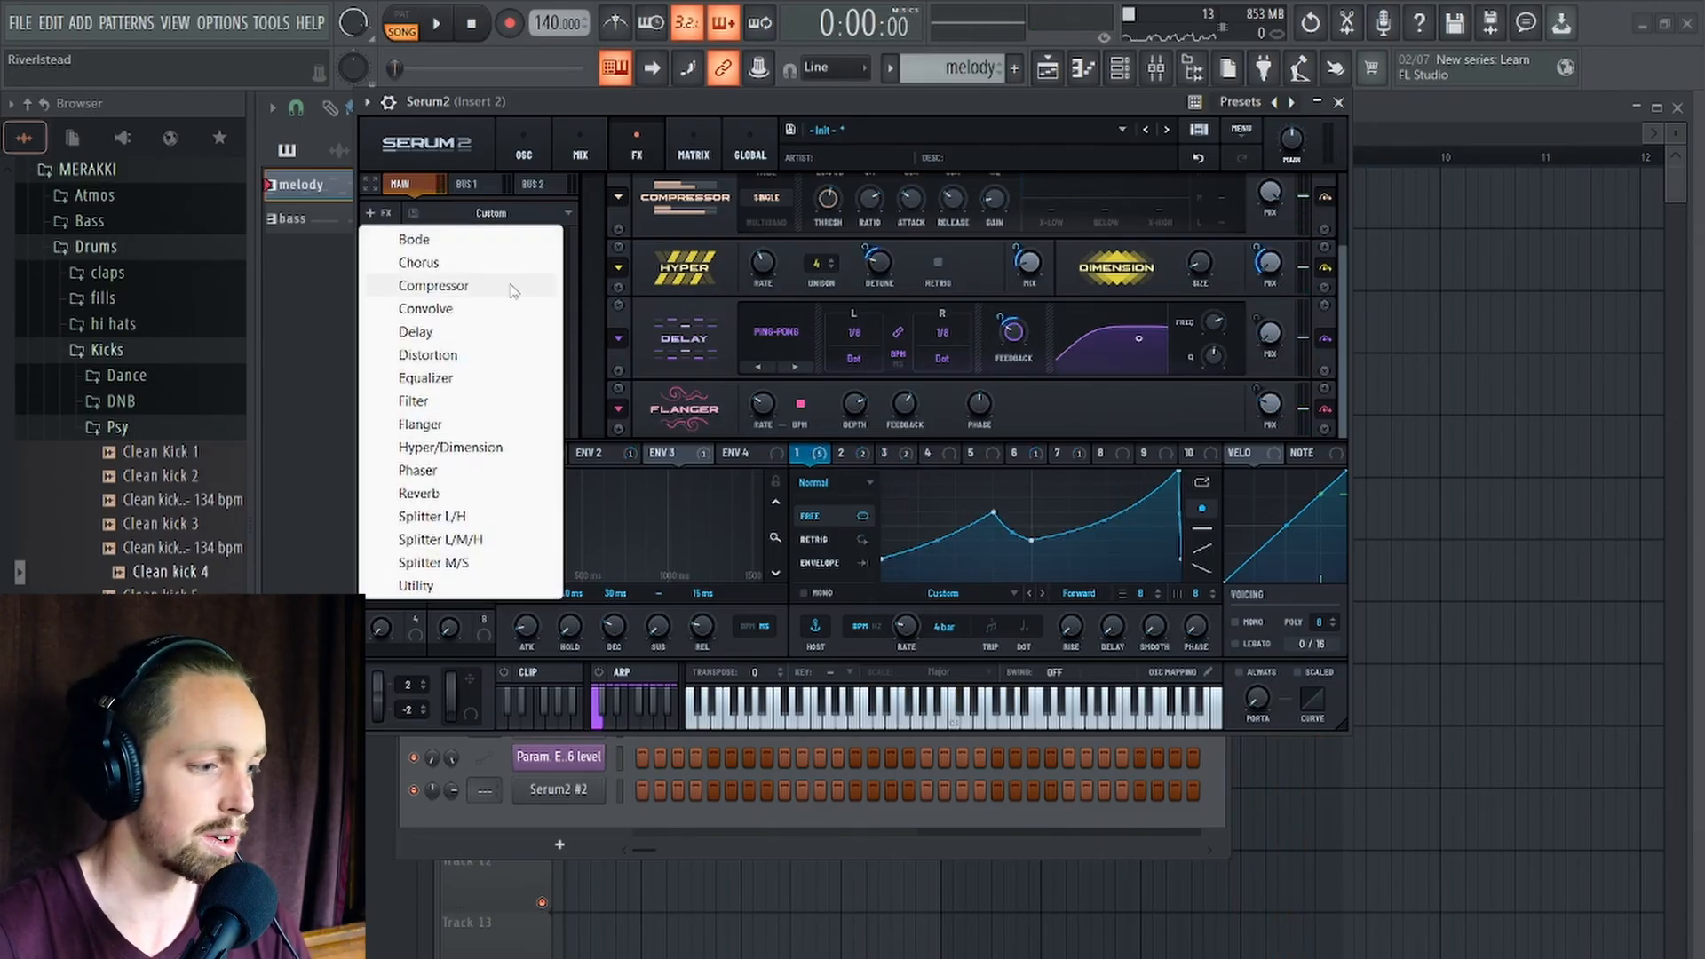
left_click(435, 309)
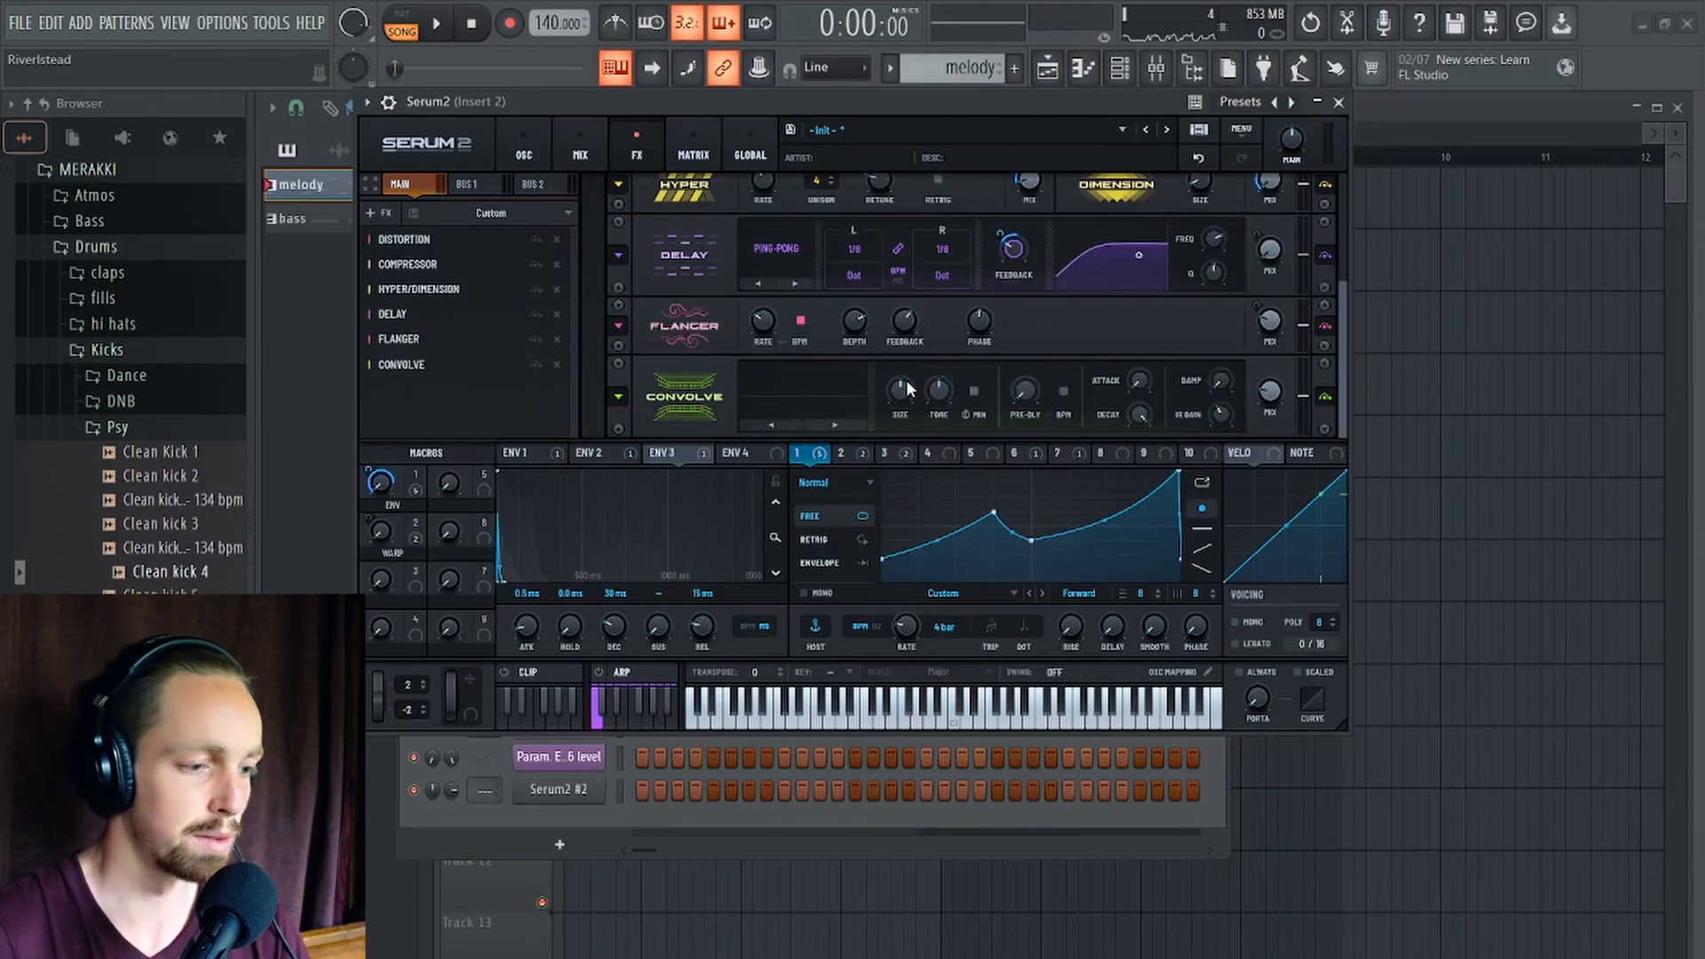
left_click(825, 423)
mouse_move(854, 435)
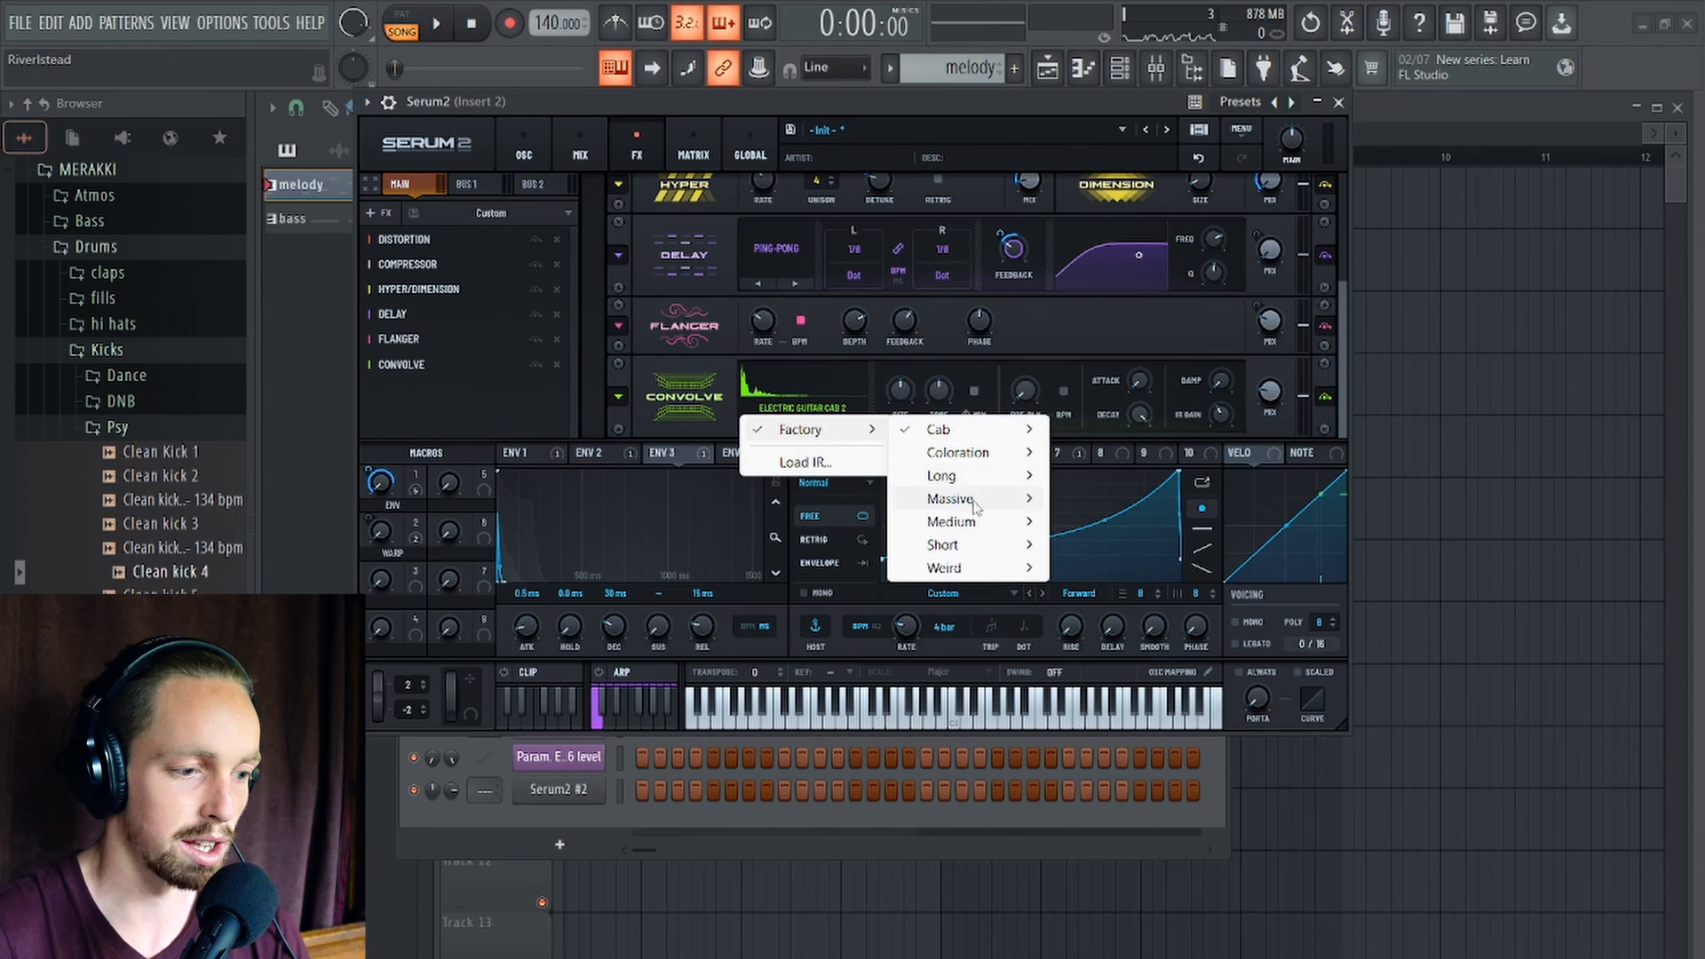
mouse_move(968, 522)
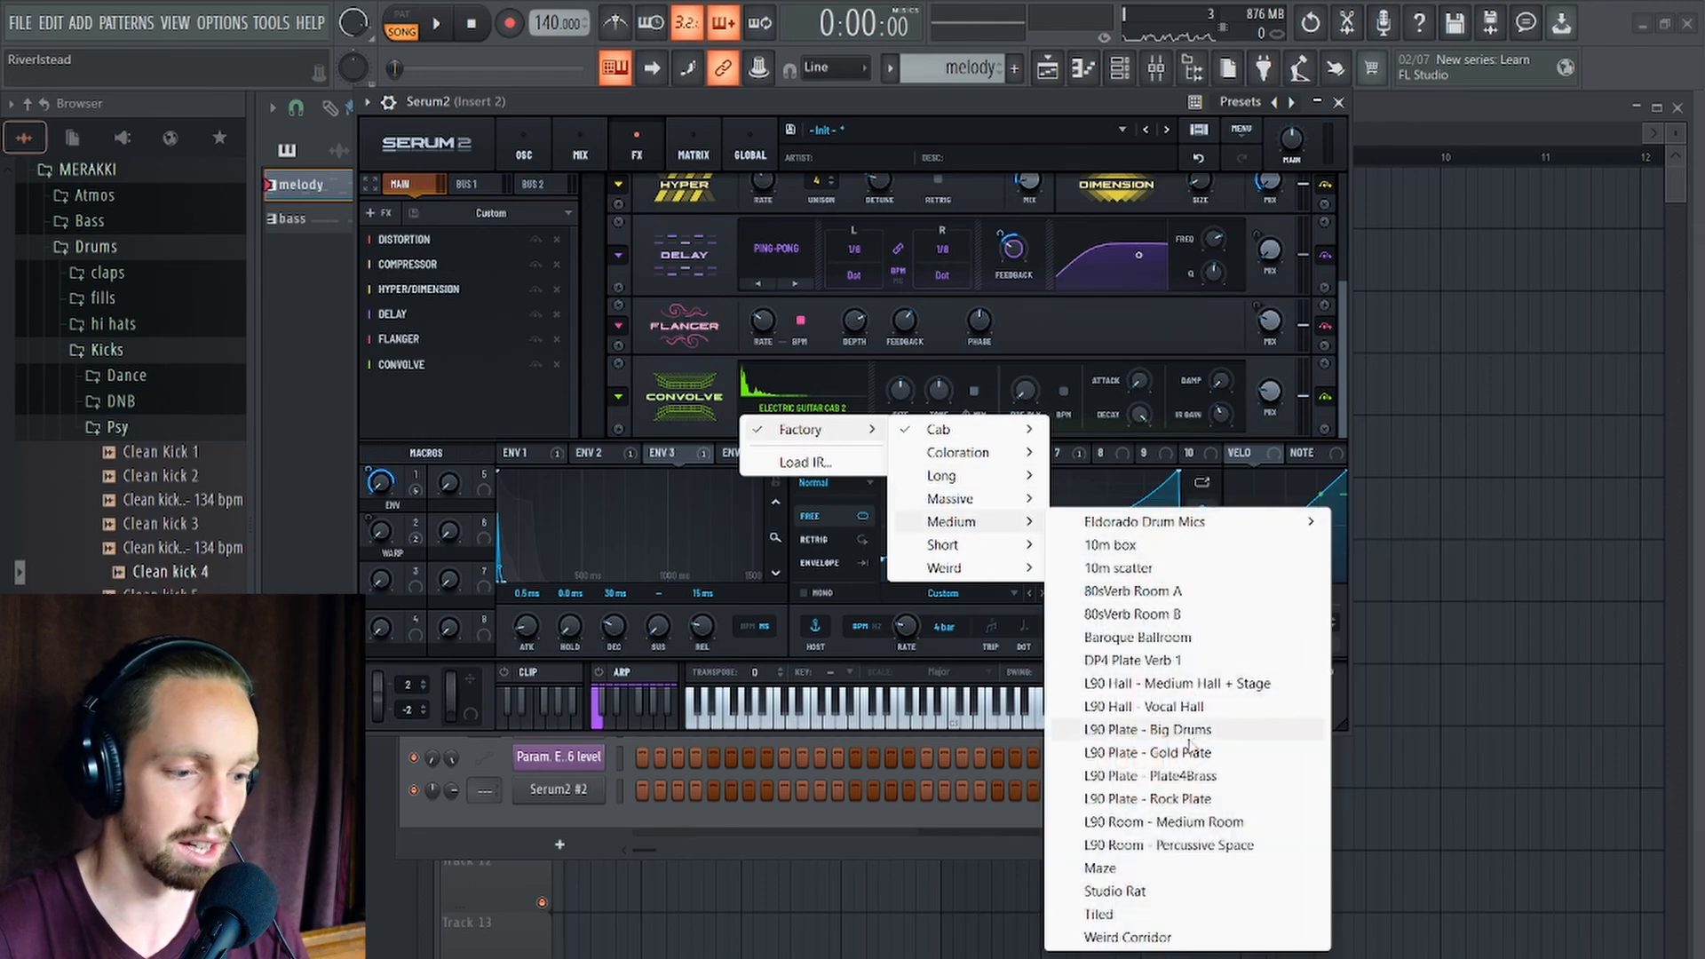
left_click(1191, 823)
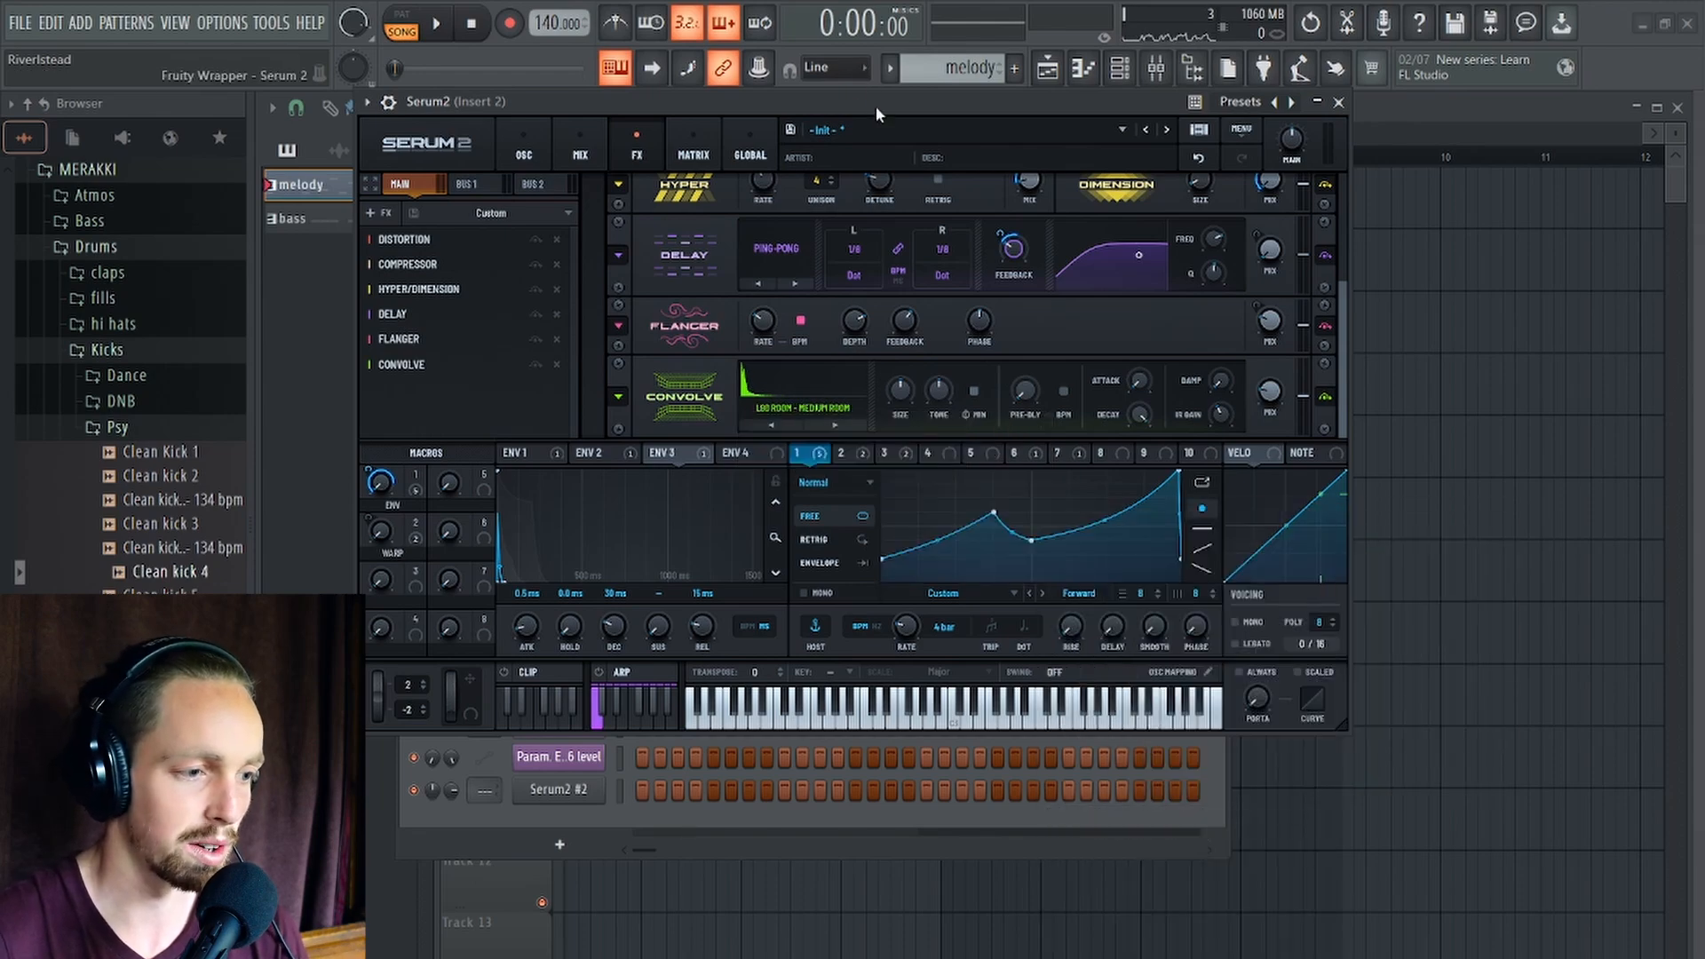
Adjust the Convolve tone, decay and mix while auditioning the melody.
left_click_drag(876, 105, 854, 86)
key("space")
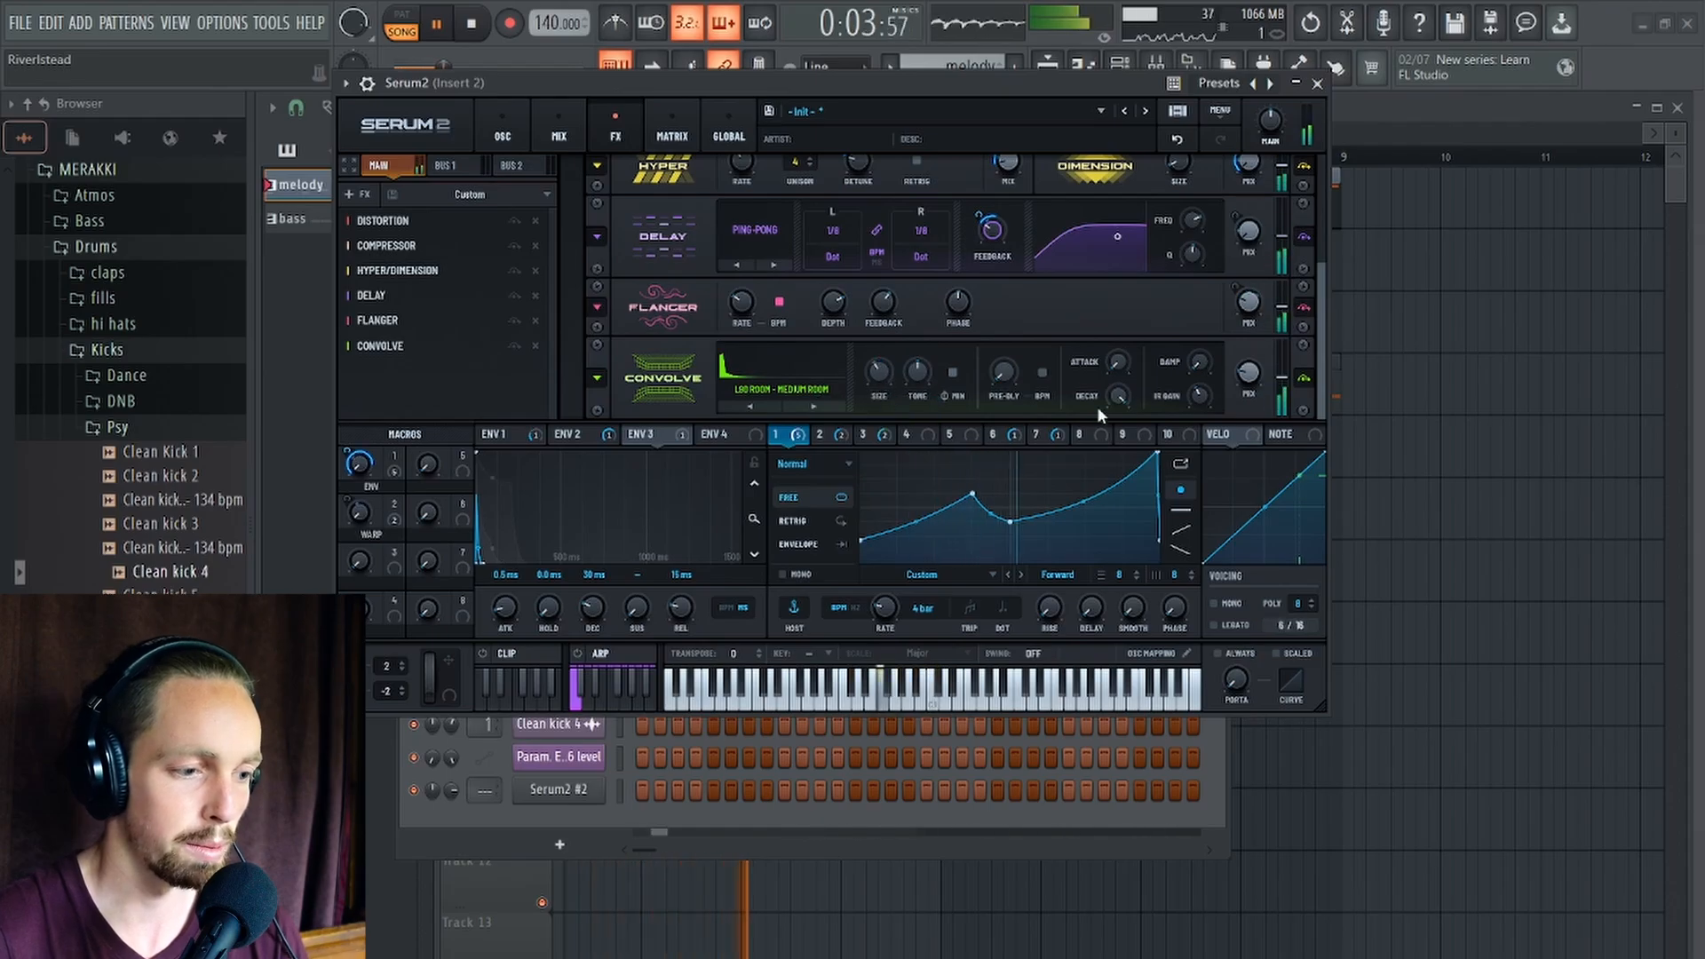
key("space")
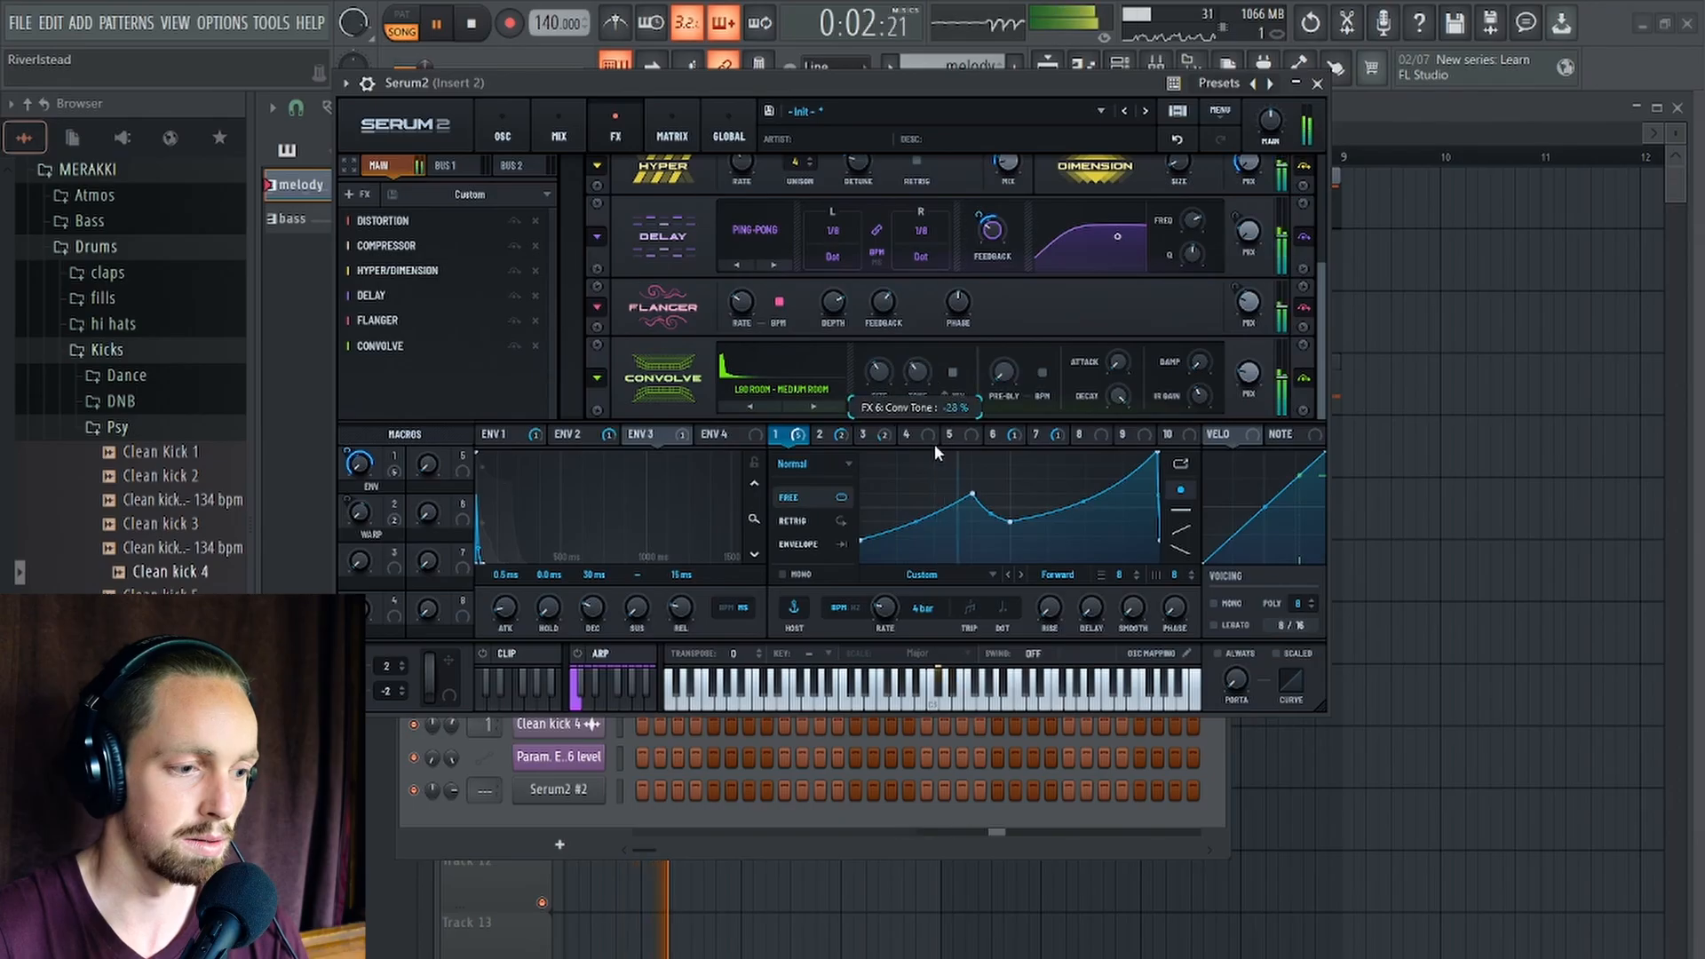
key("space")
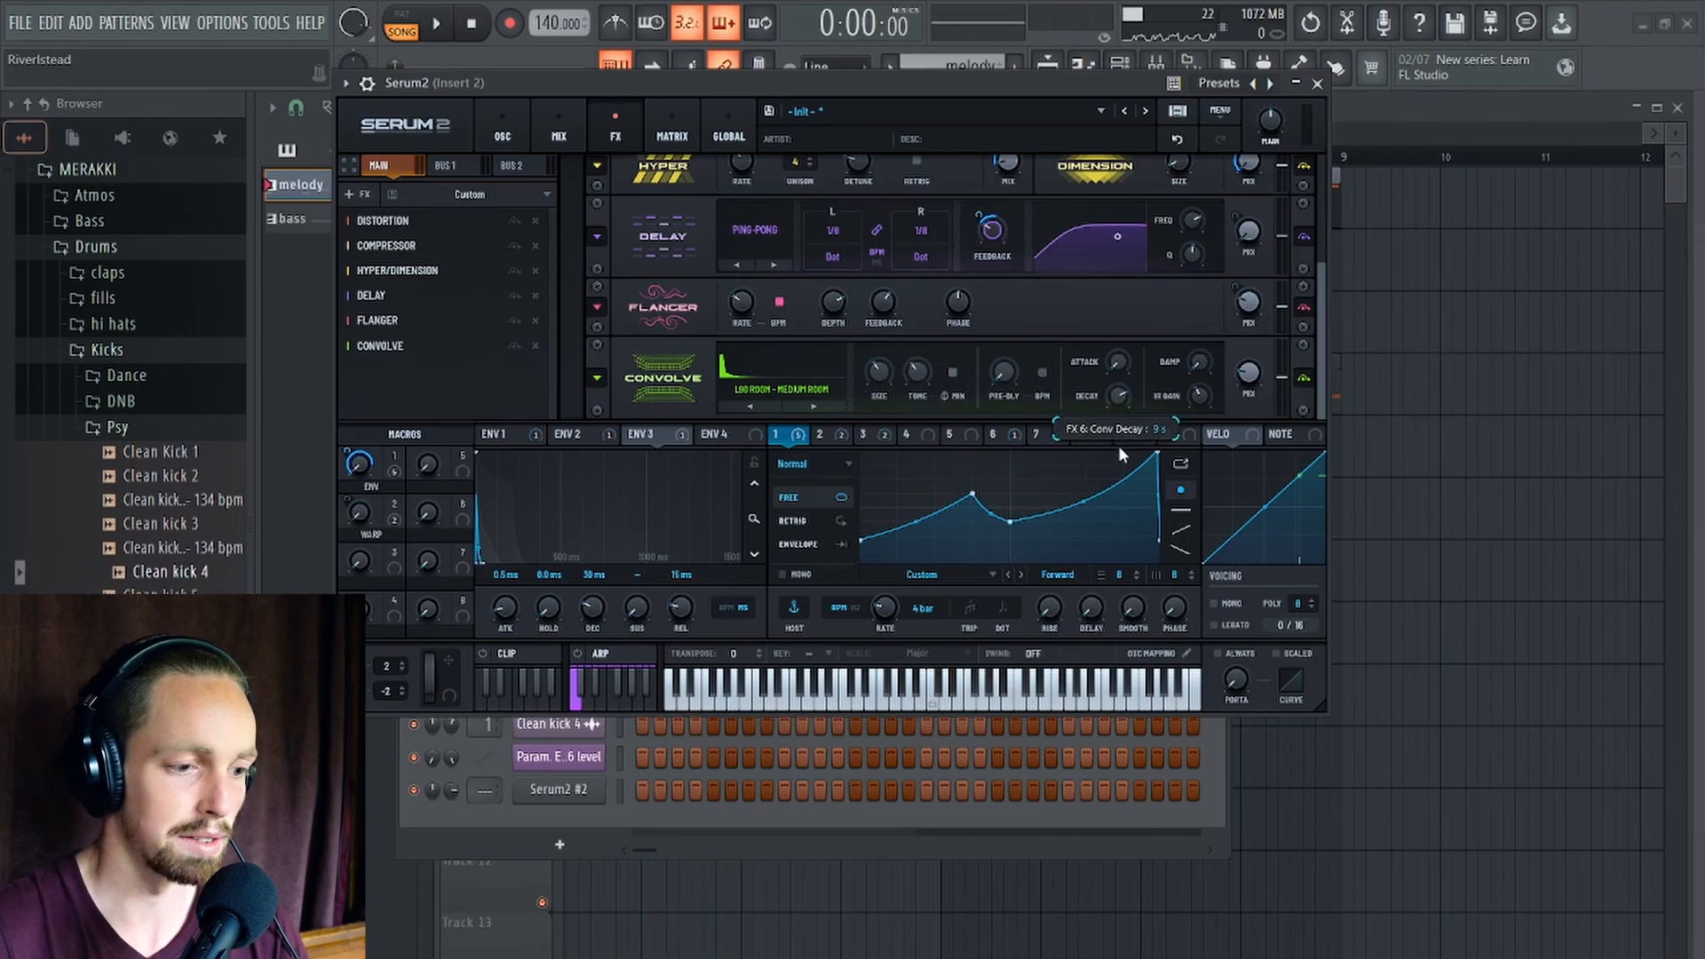
key("space")
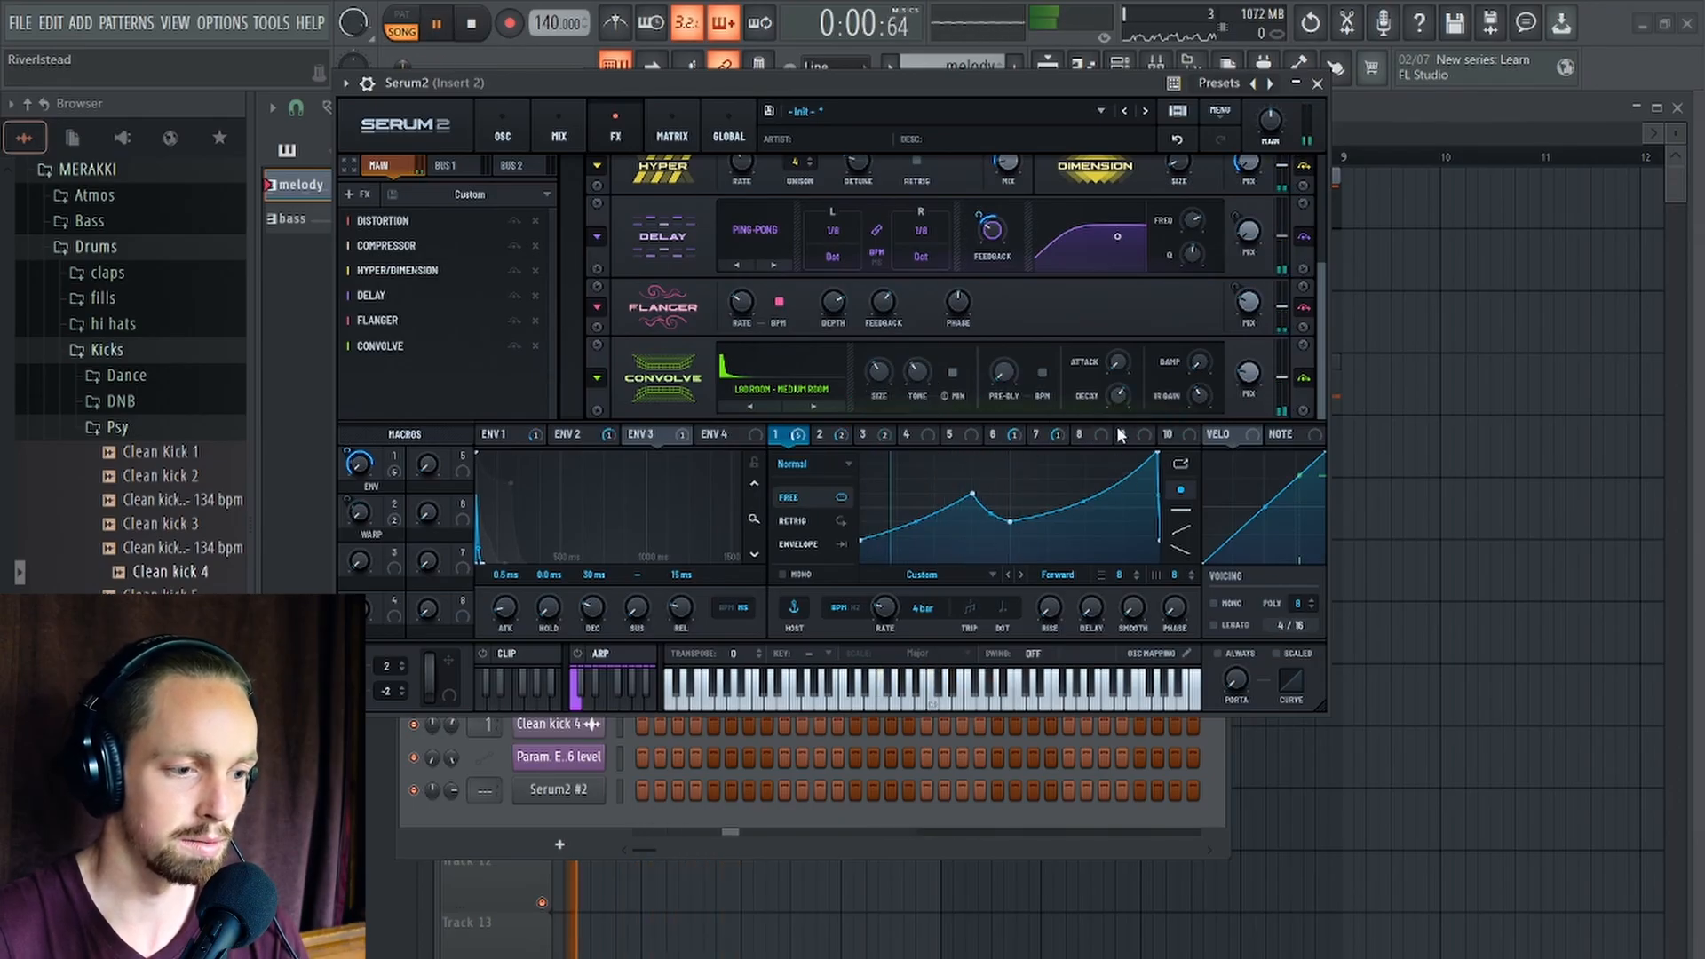
left_click_drag(1122, 397, 1124, 402)
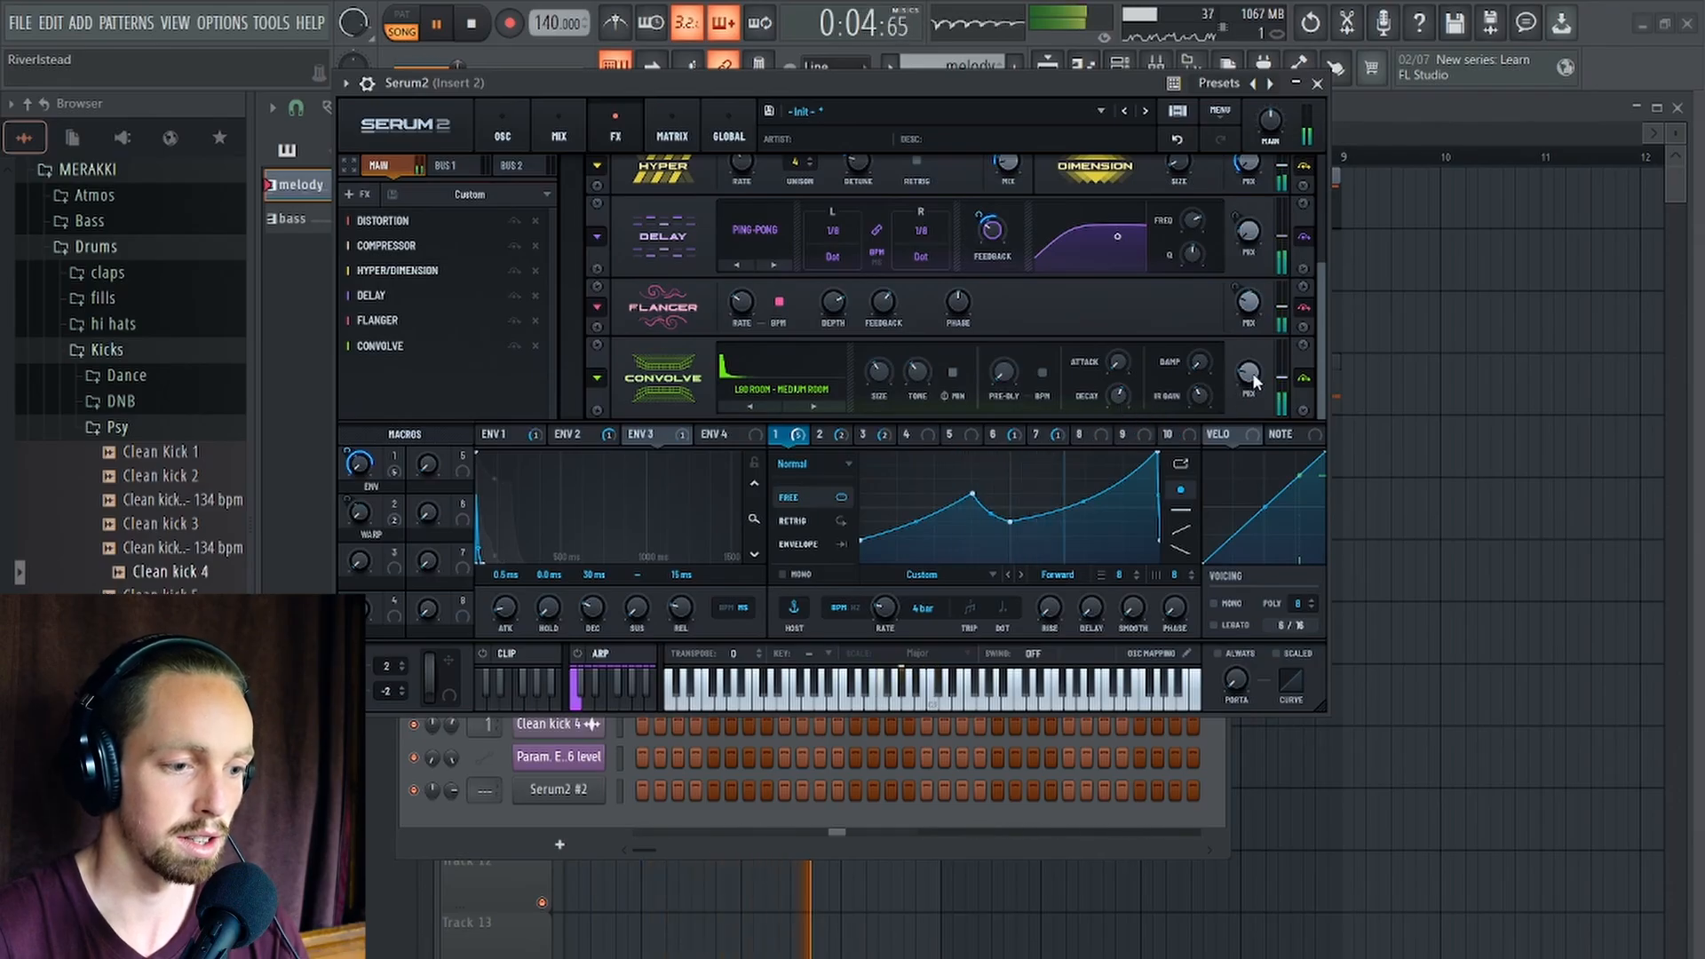
key("space")
Shape LFO 8 into two successive rising curves, the second one taller, at a rate of 8 bars in Free mode.
left_click(1085, 435)
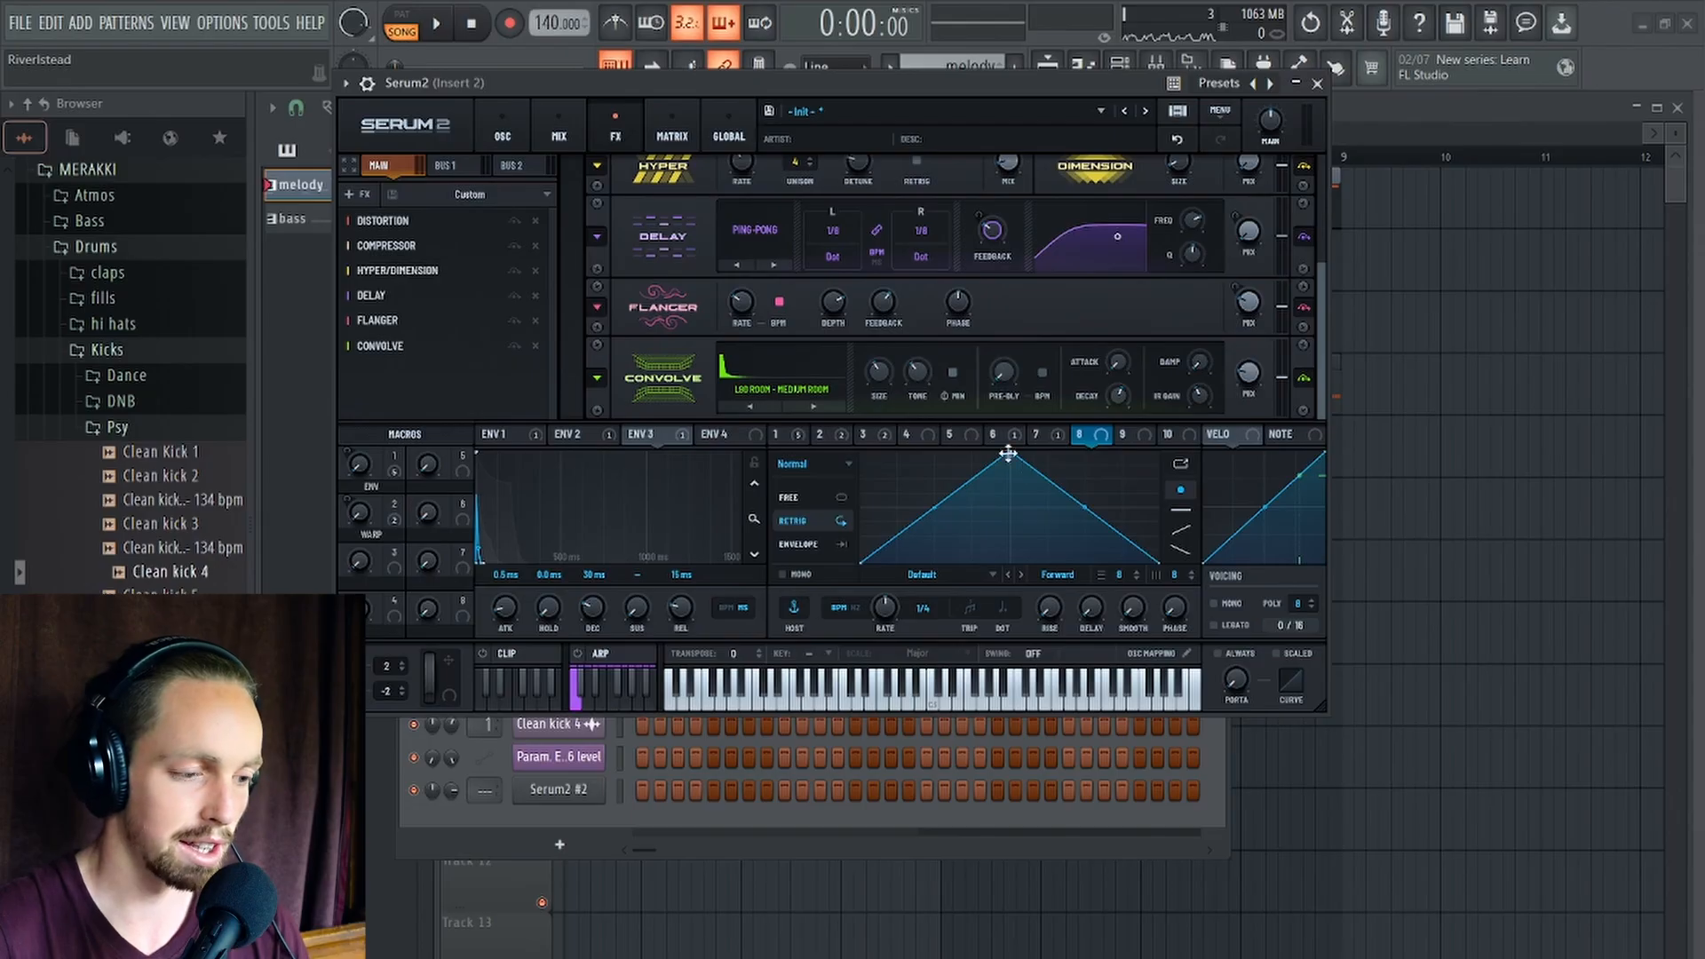
left_click_drag(1008, 454, 1230, 397)
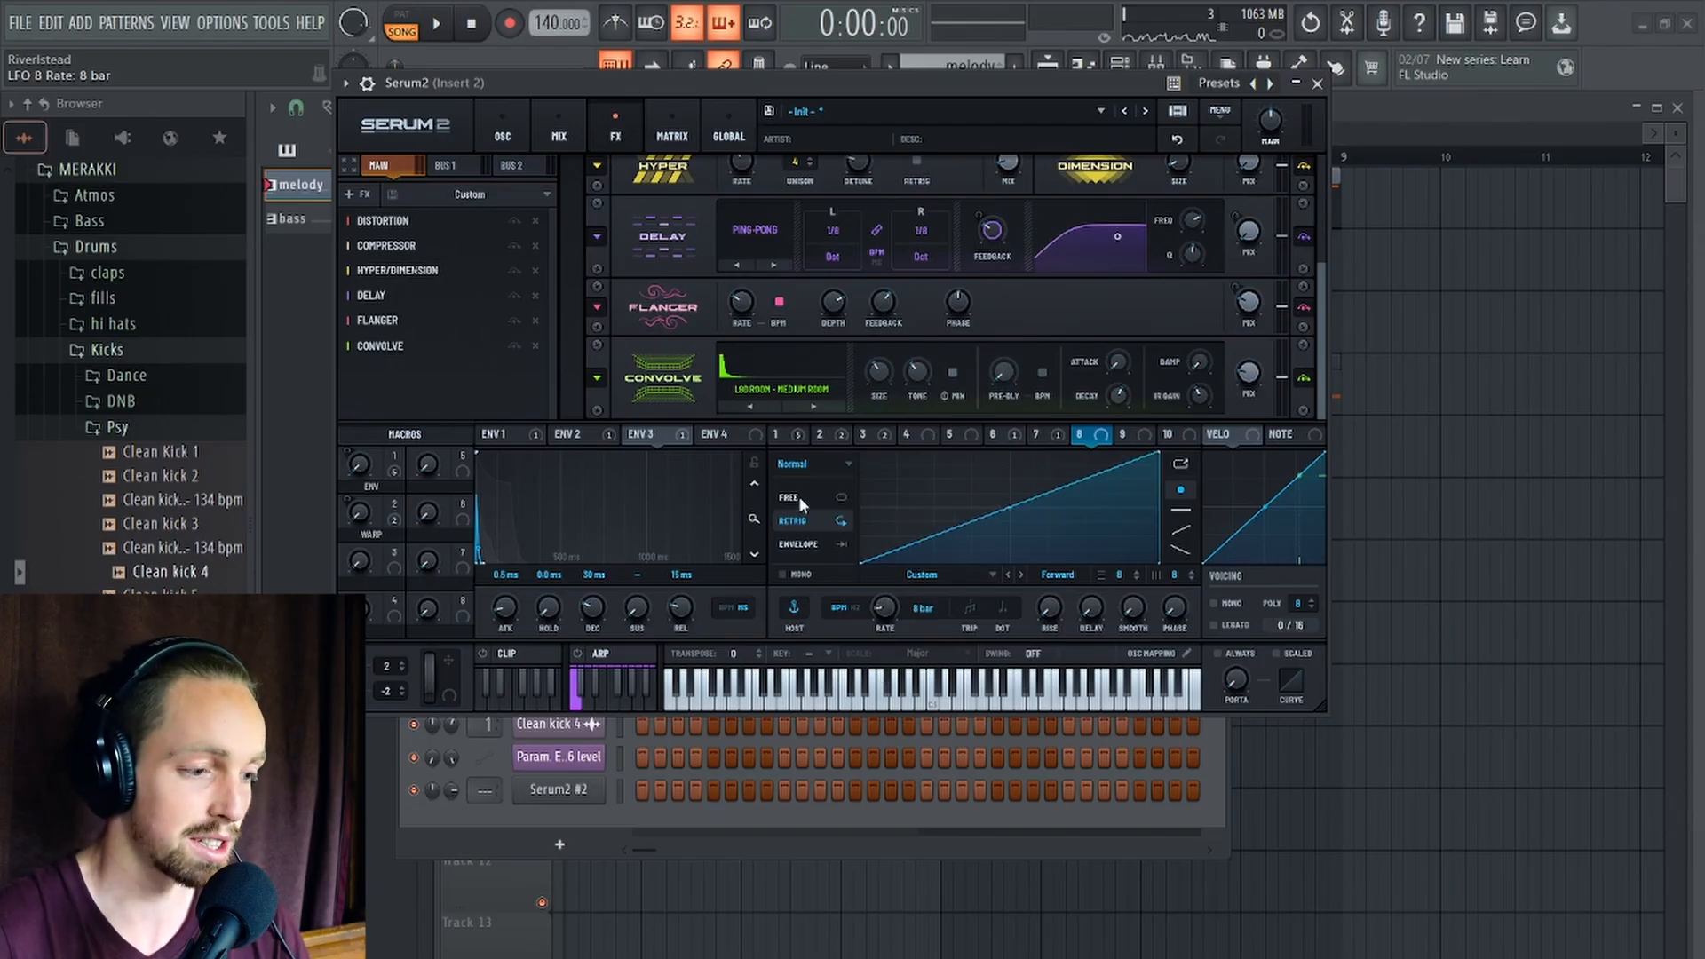
left_click_drag(961, 508, 1023, 622)
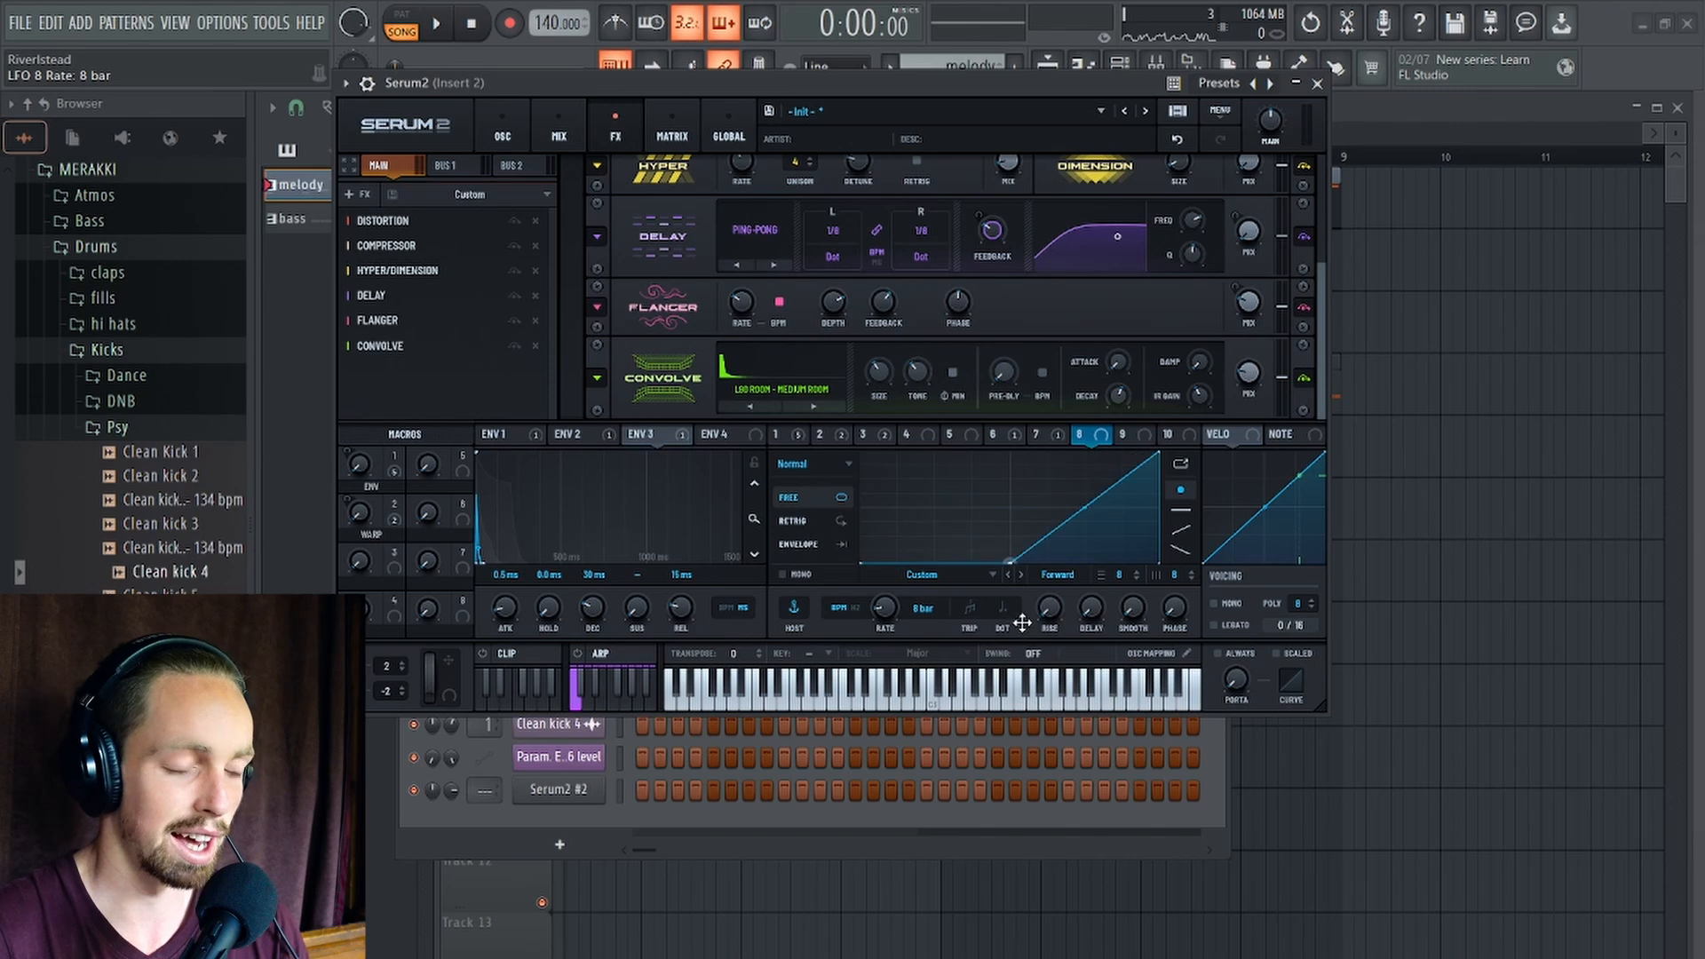
left_click_drag(1010, 561, 1051, 513)
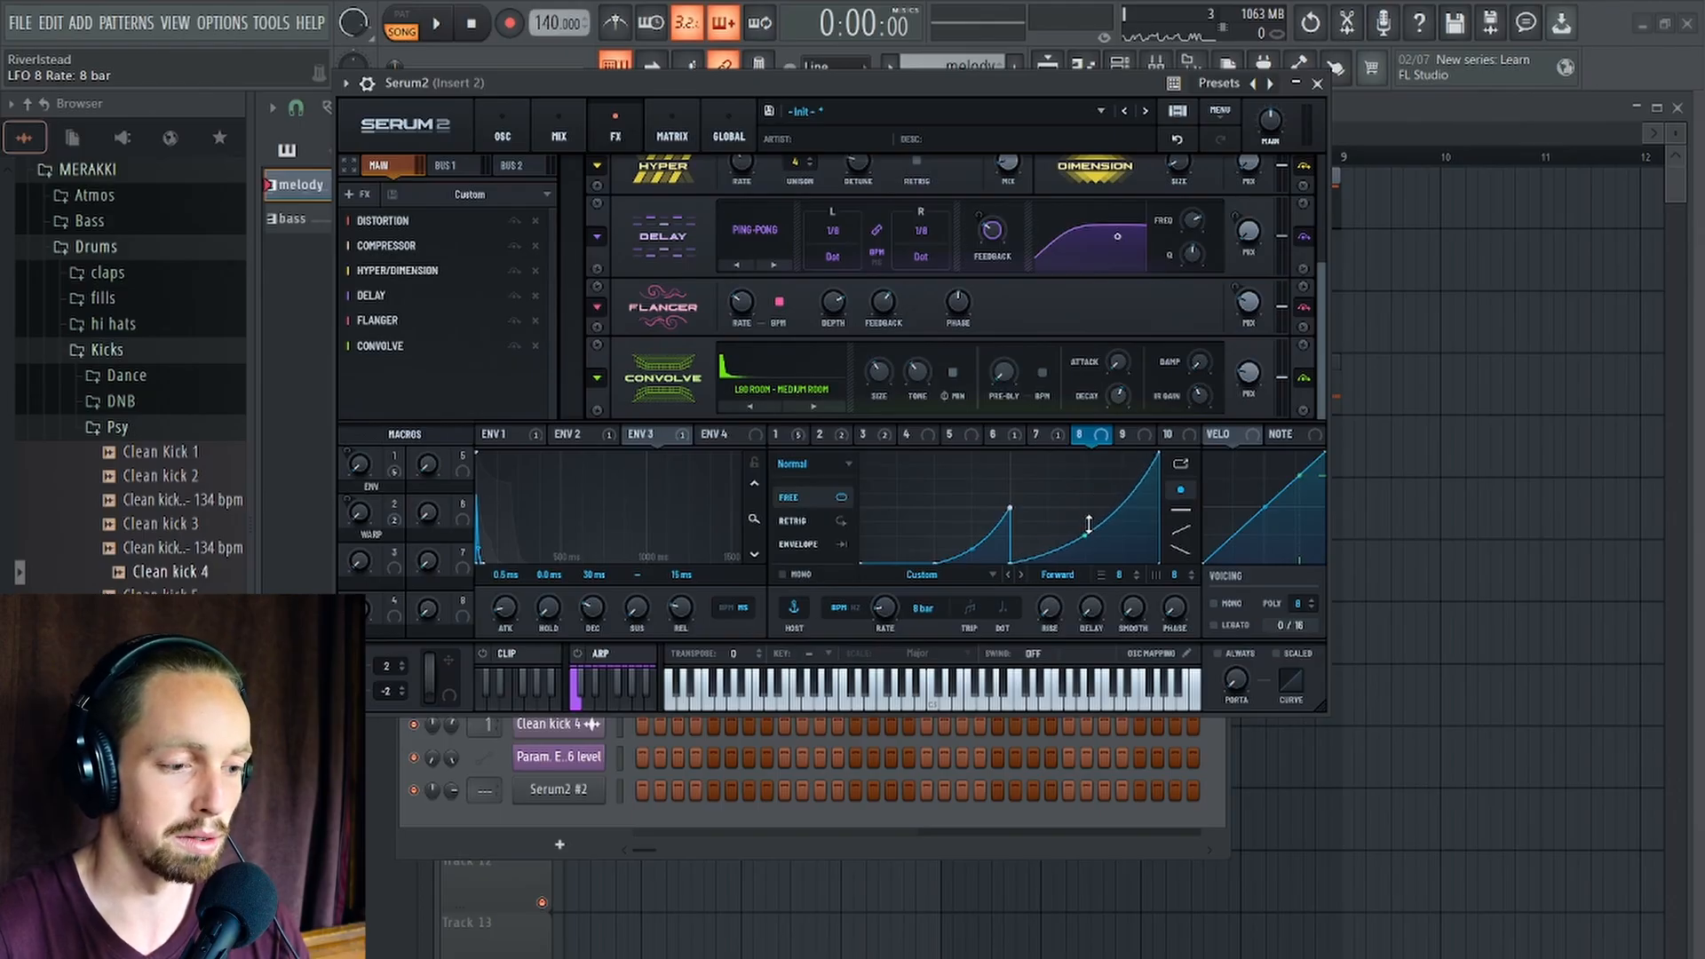
Modulate the Convolve mix with LFO 8 and audition the melody.
left_click_drag(1102, 433, 1241, 380)
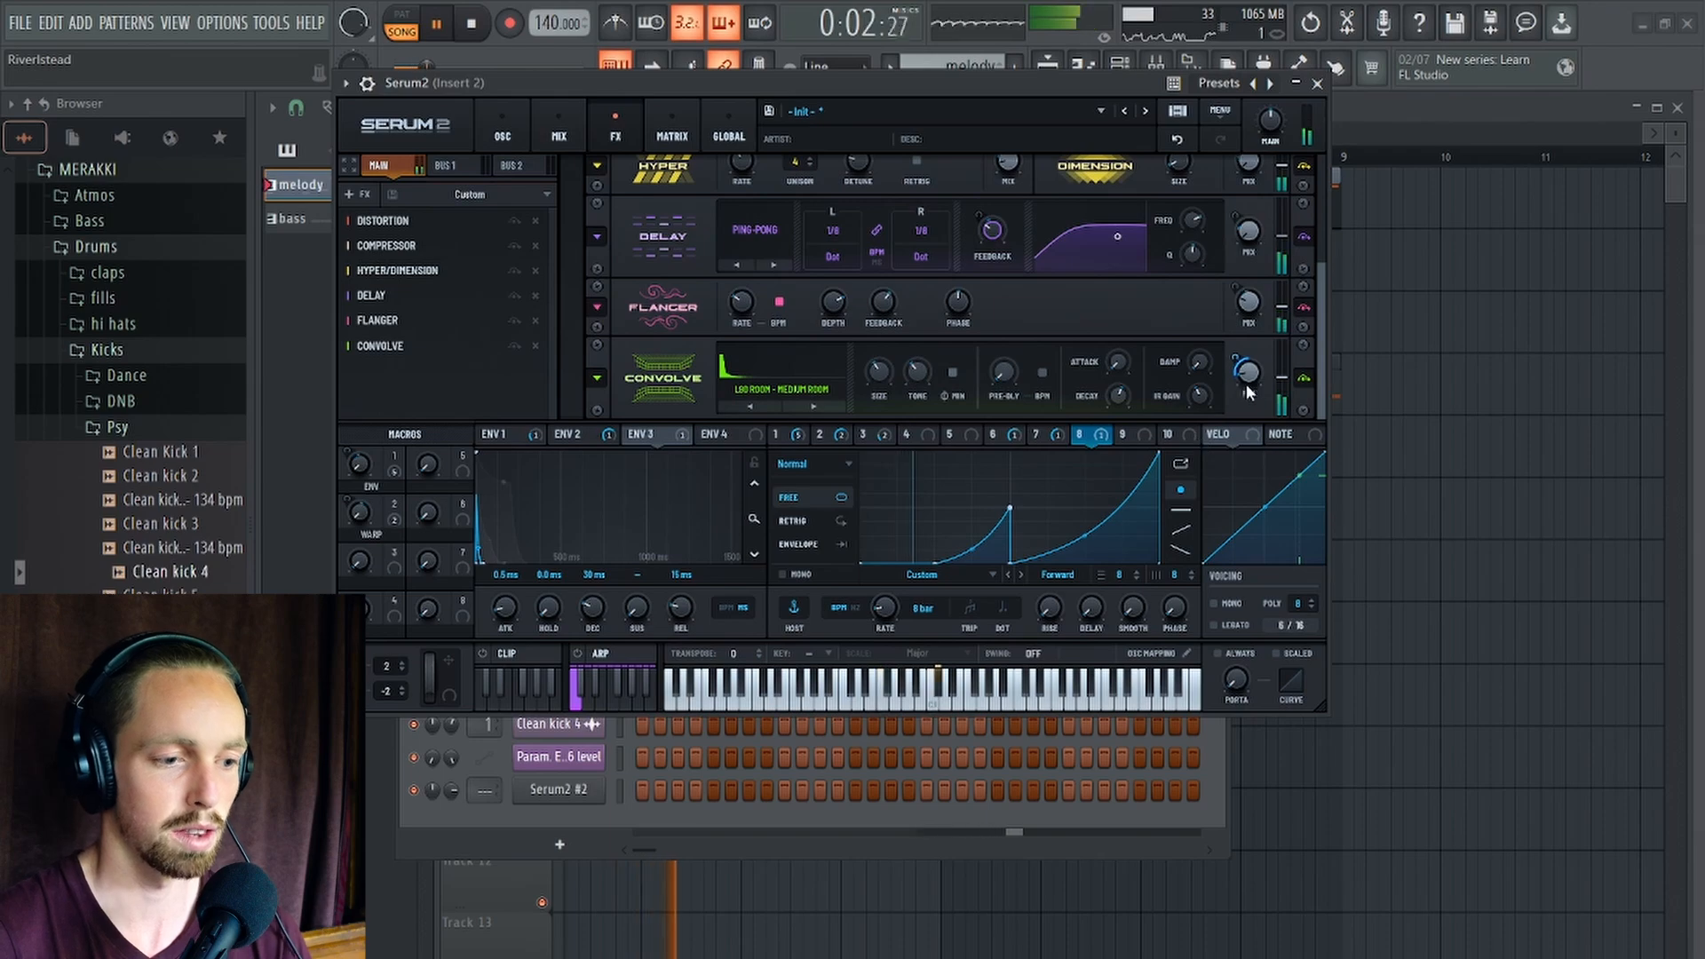
key("space")
left_click_drag(947, 85, 1024, 67)
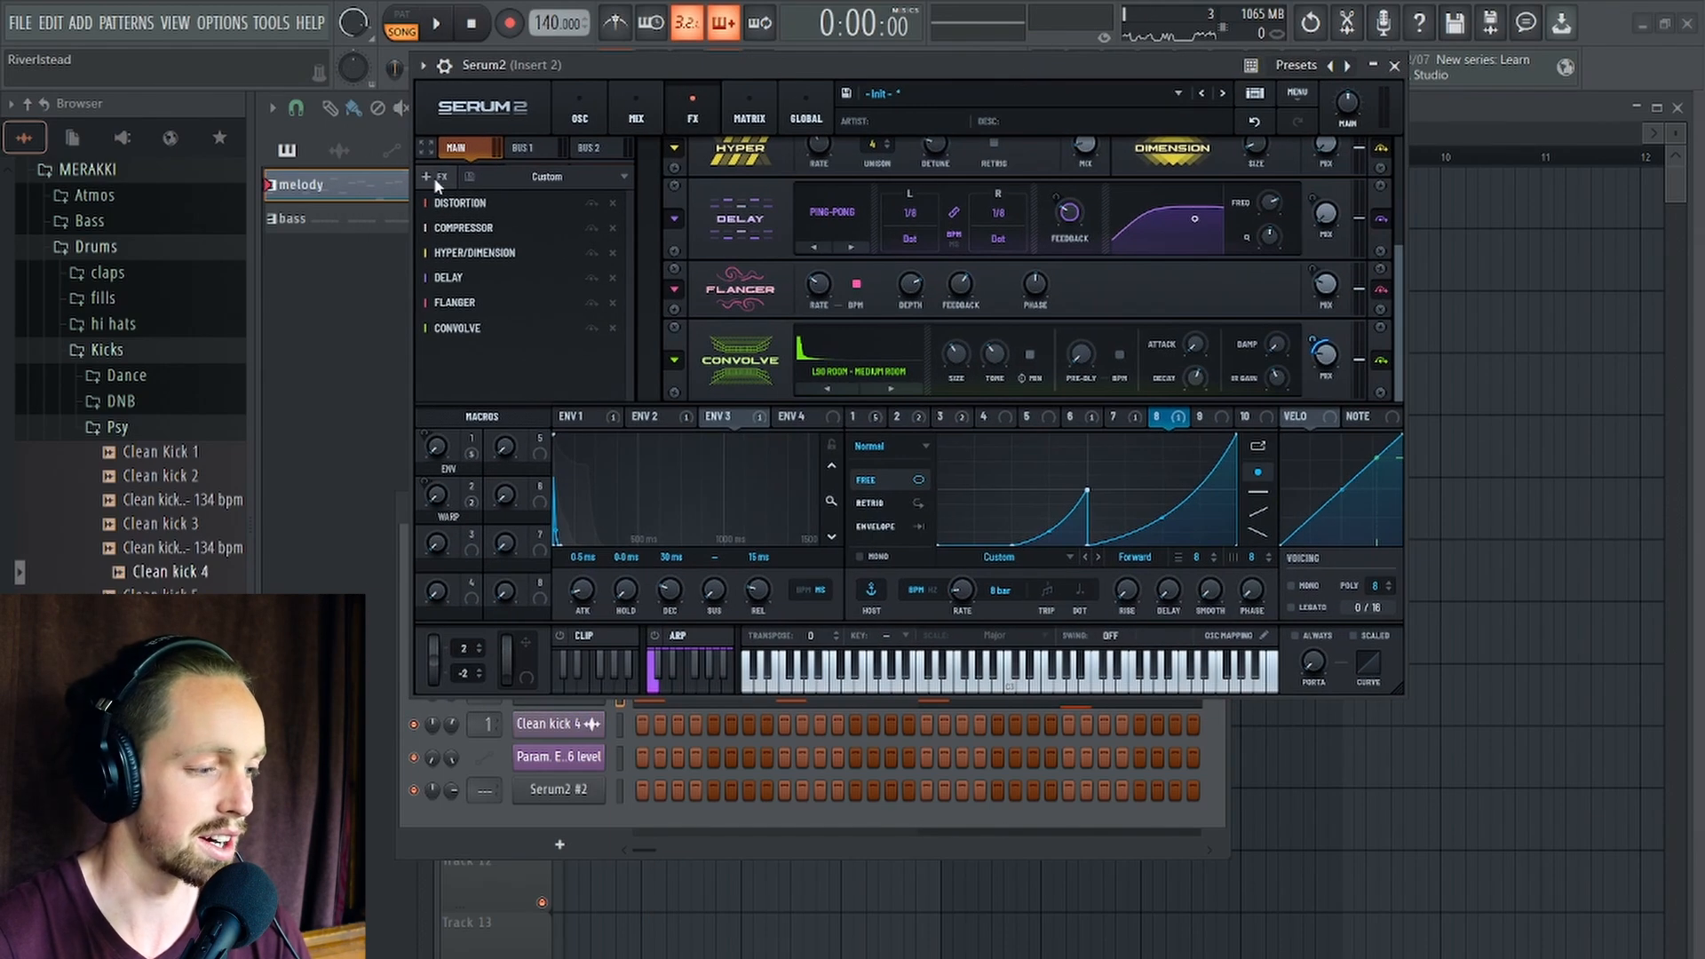
left_click_drag(564, 69, 496, 69)
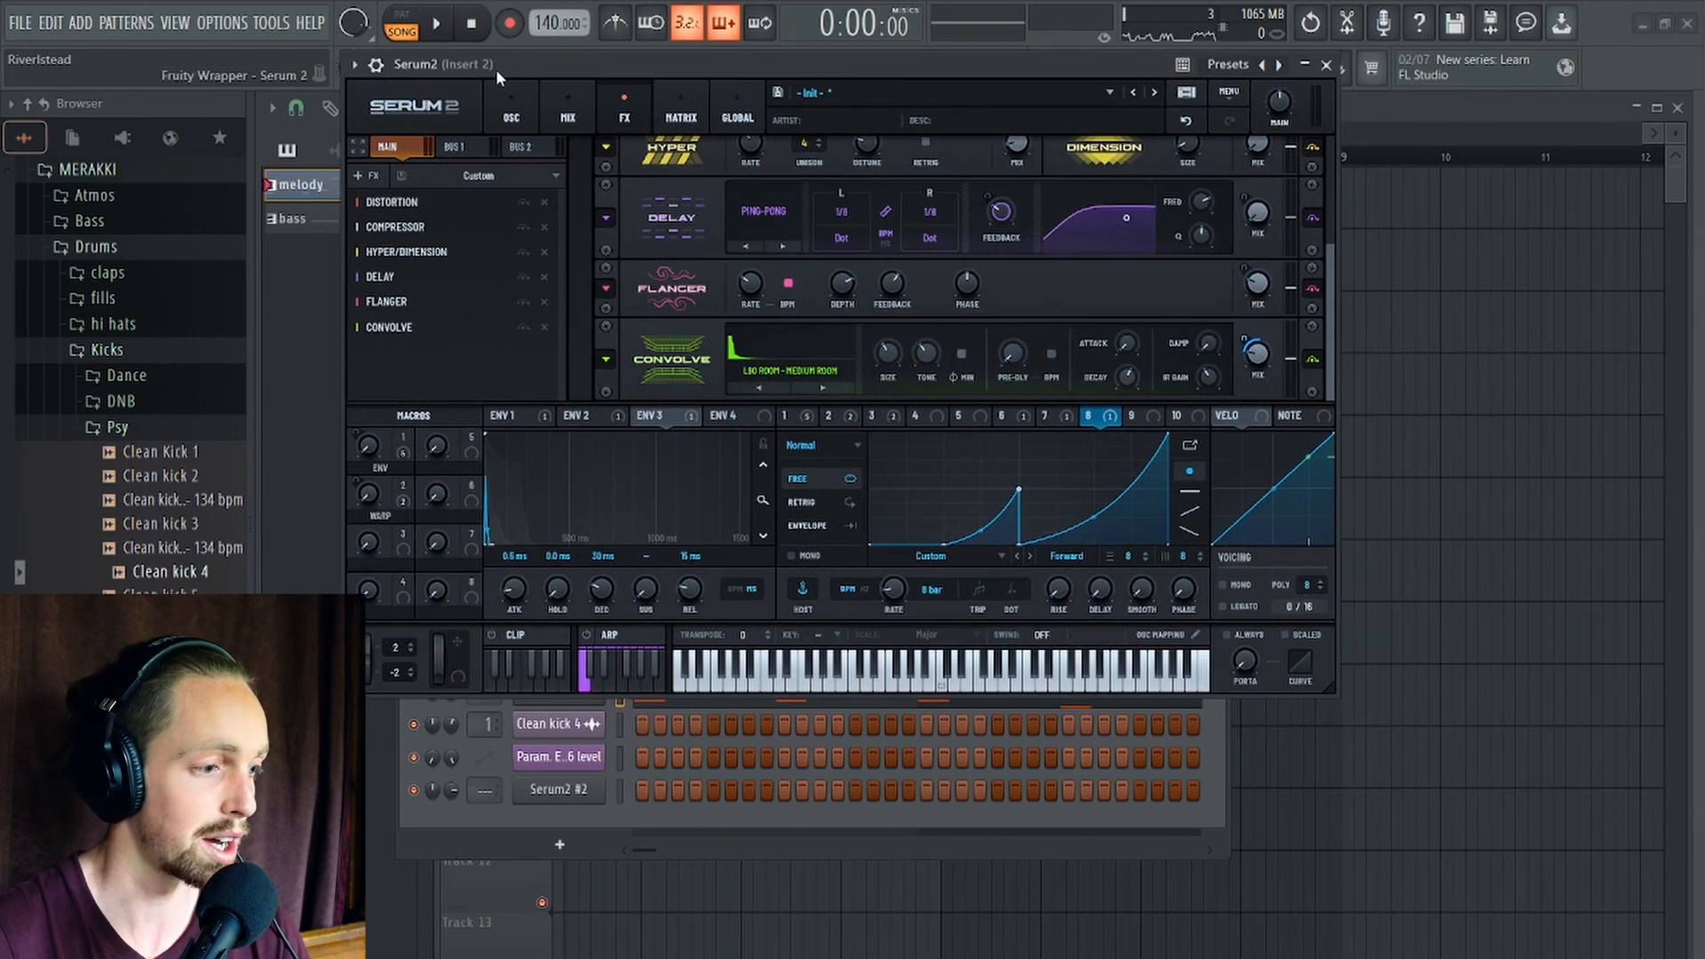
Modulate the Filter 1 cutoff and the Distortion drive with velocity, setting the drive's modulation amount to 16%.
left_click(786, 415)
left_click(510, 116)
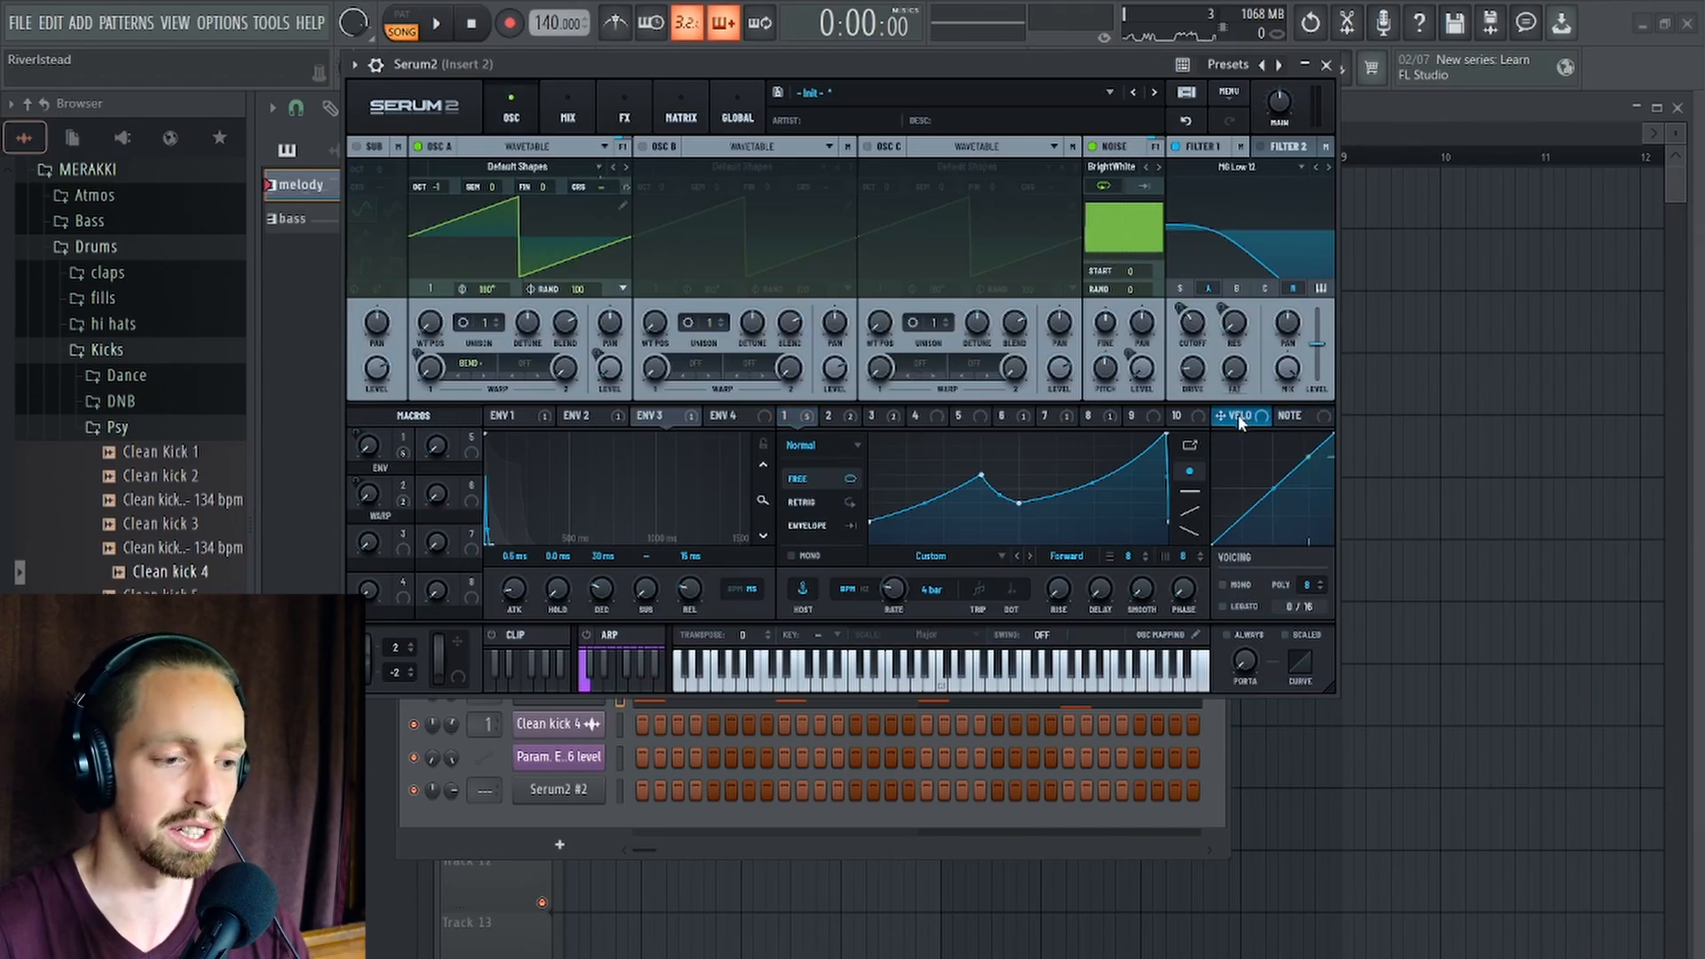
left_click_drag(1241, 421, 1185, 329)
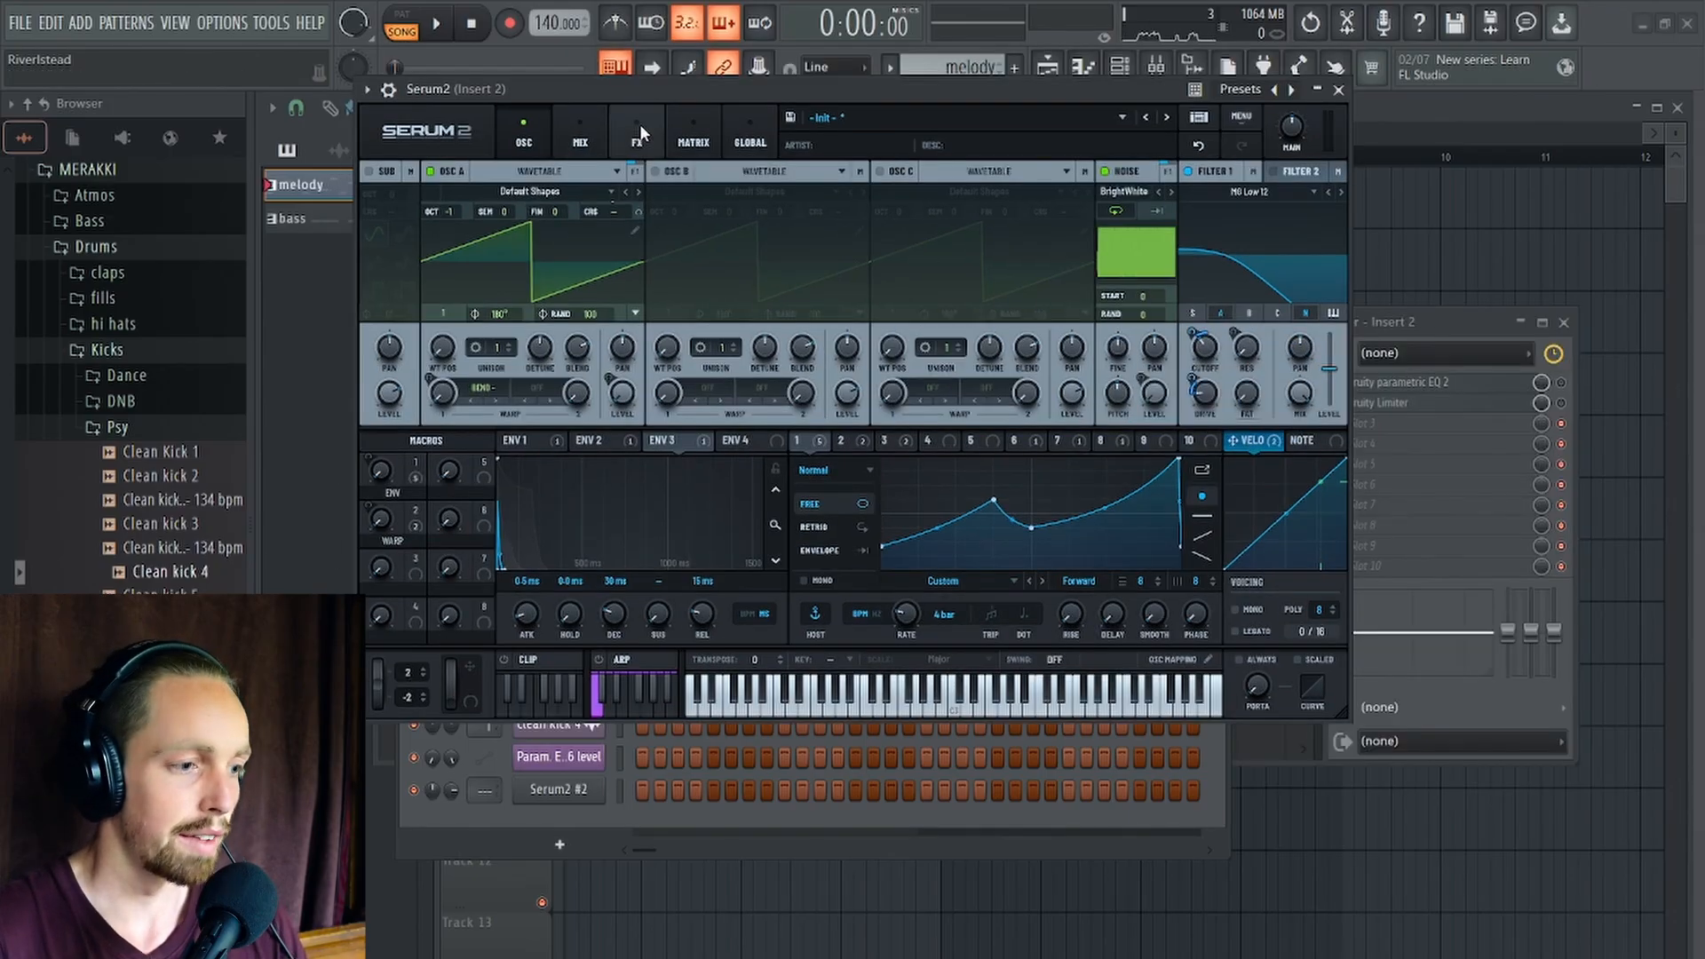
left_click(639, 131)
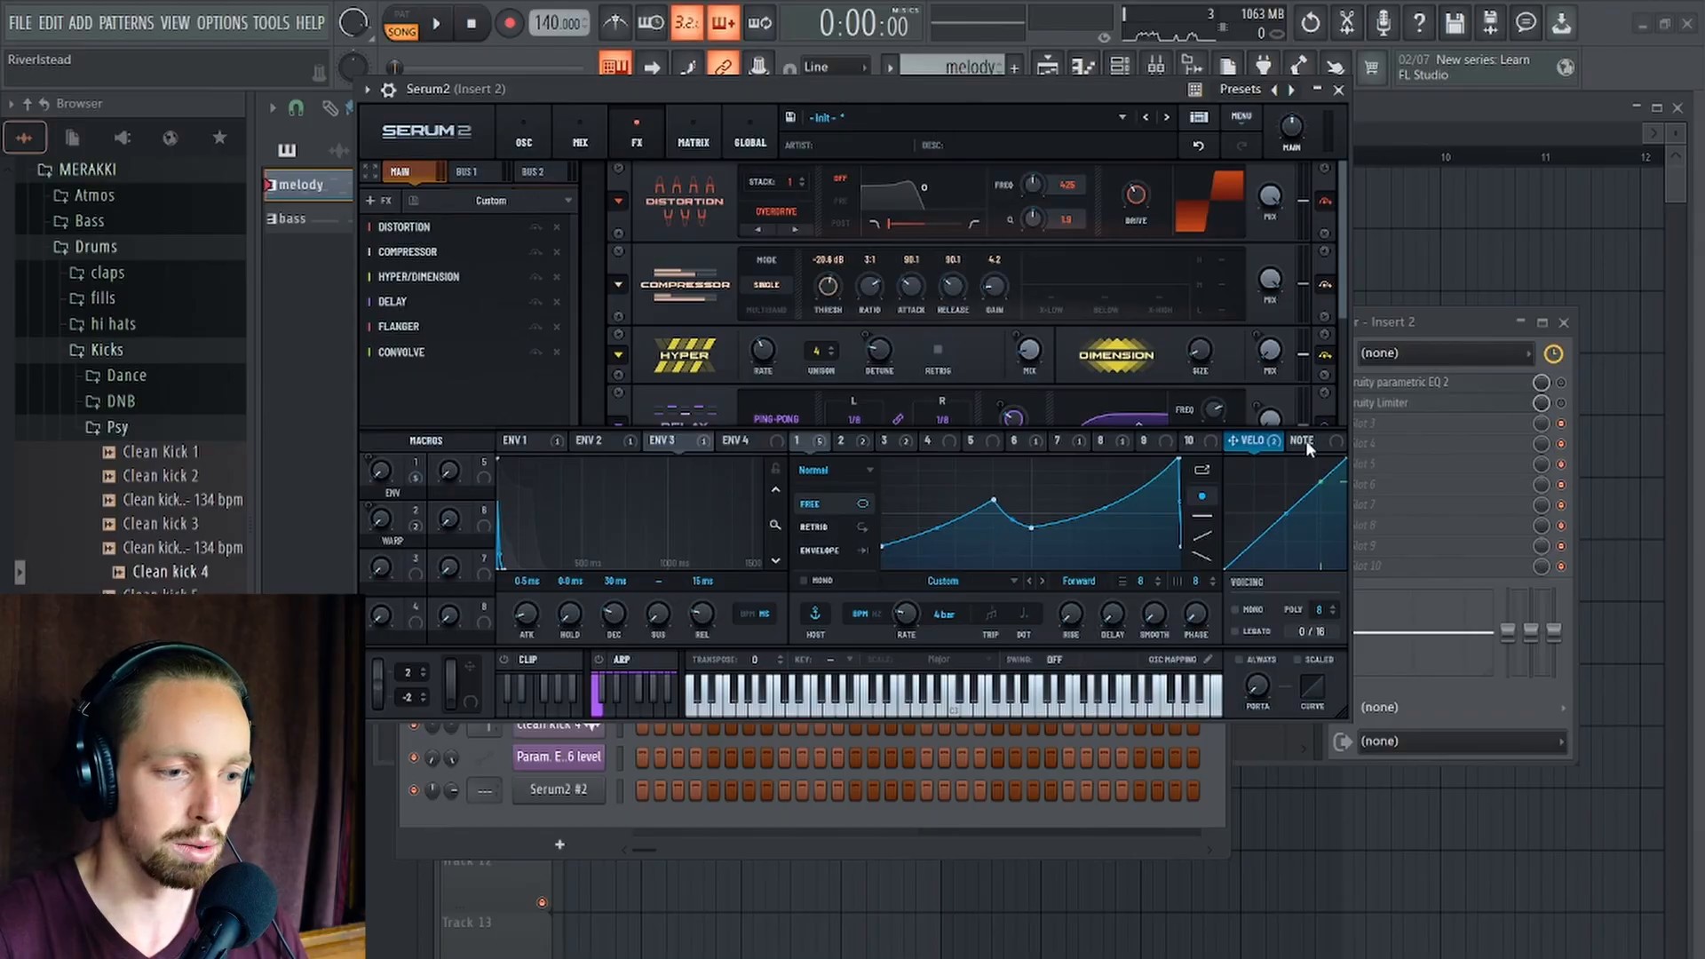
left_click_drag(1255, 444, 1116, 222)
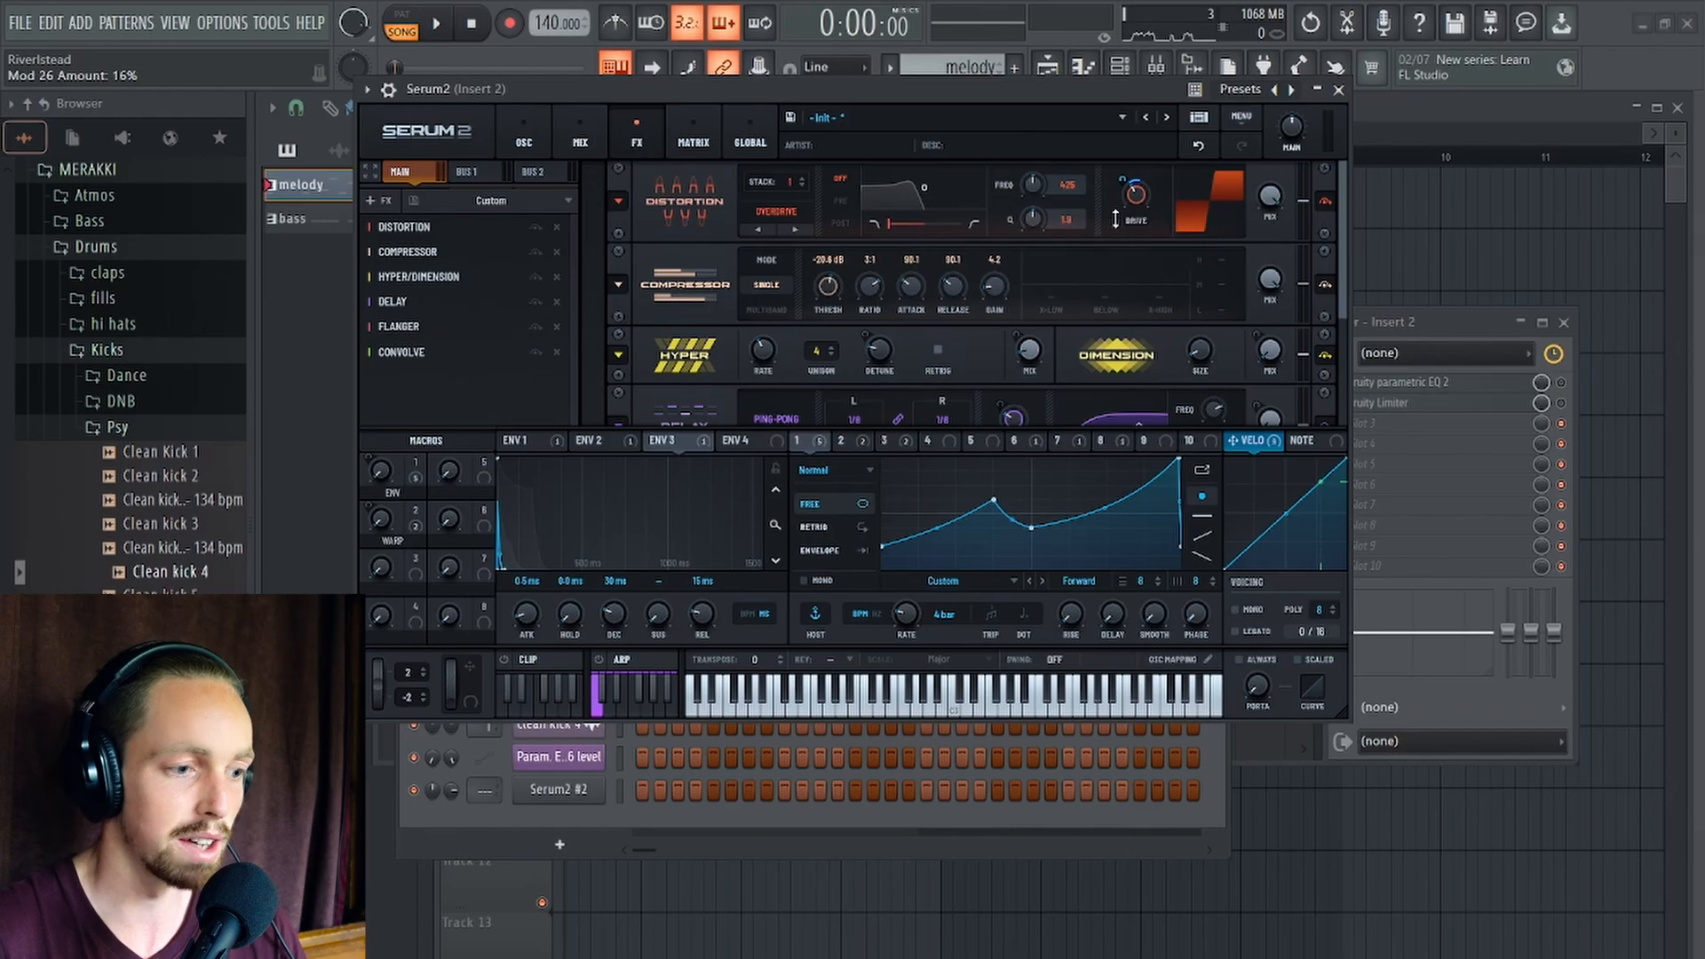
Modulate the Delay mix with velocity at 22%, auditioning the melody.
scroll(1141, 284, "down", 3)
left_click_drag(1250, 336, 1266, 266)
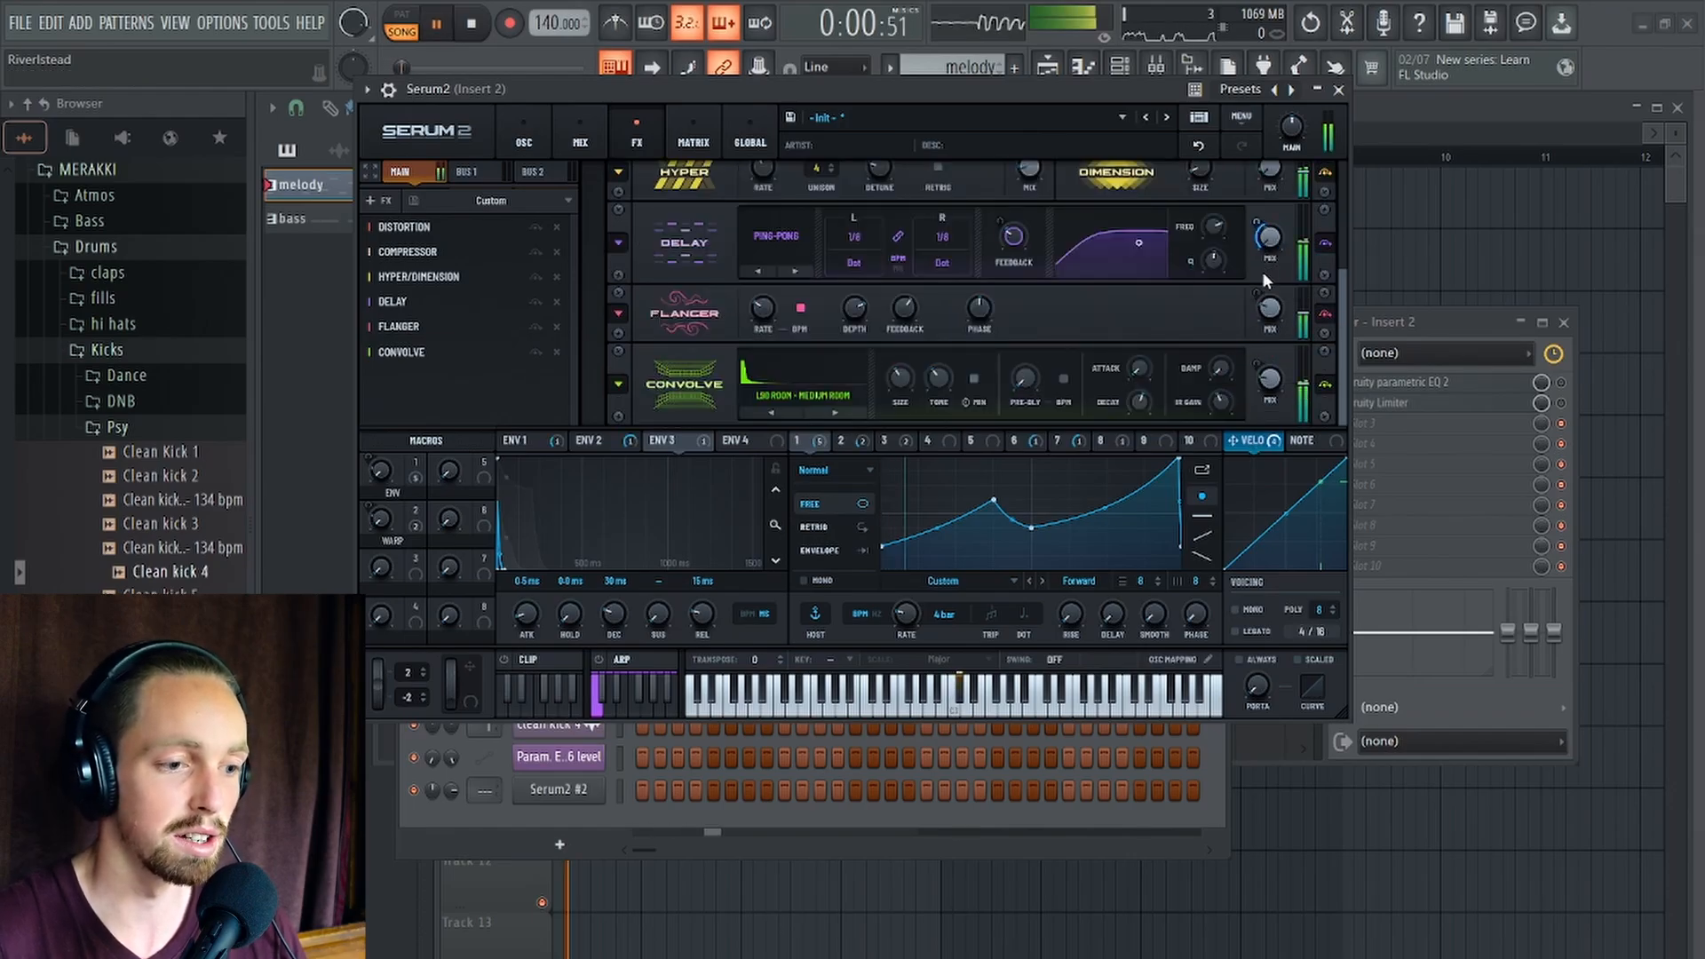
key("space")
left_click_drag(1253, 232, 1256, 243)
key("space")
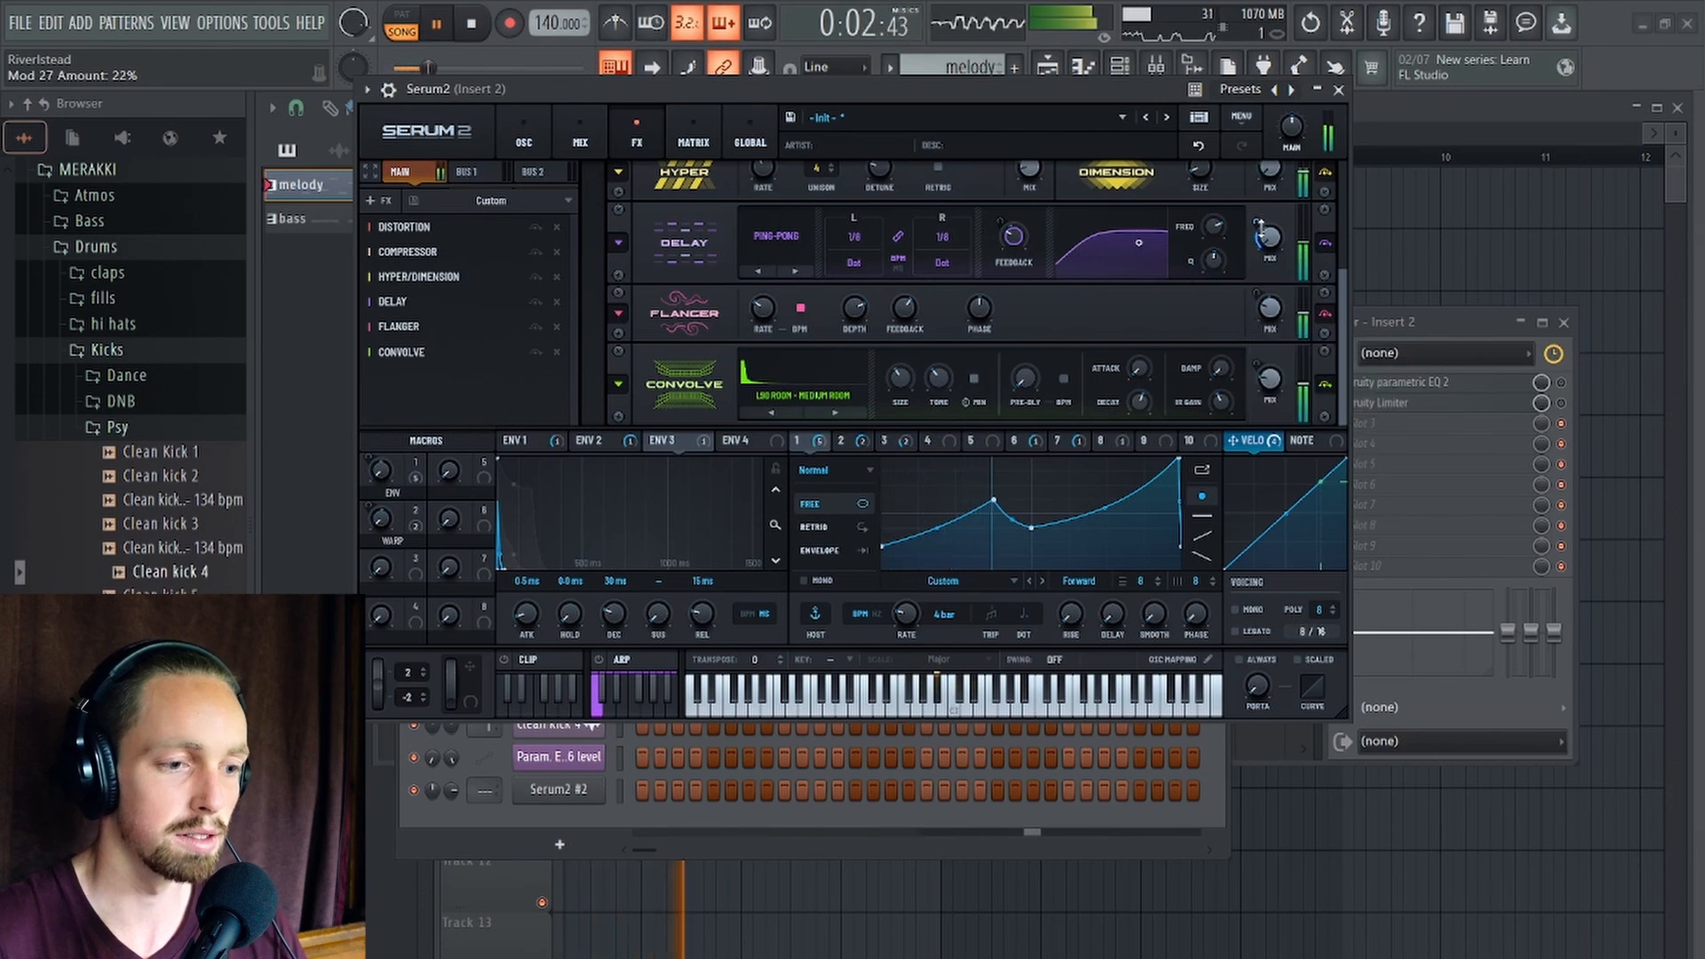
key("space")
key("space")
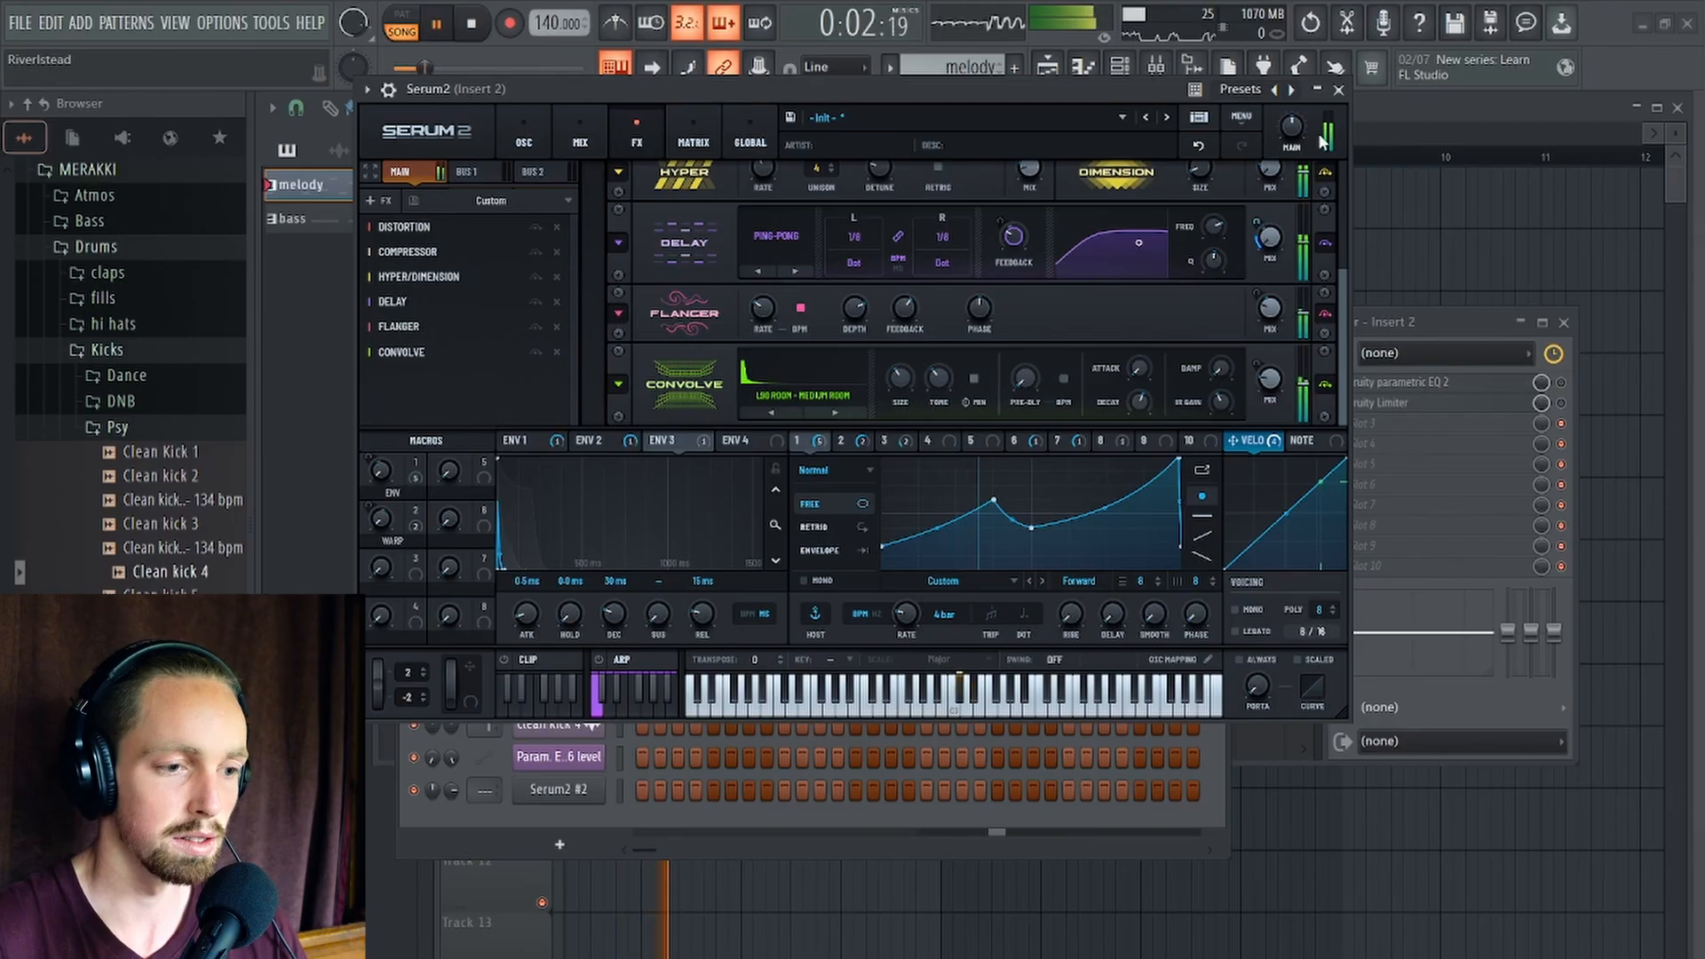
key("space")
Open the melody pattern in the piano roll, lower its note velocities to the minimum and raise the first C5 note's velocity.
left_click(1338, 90)
left_click(1565, 324)
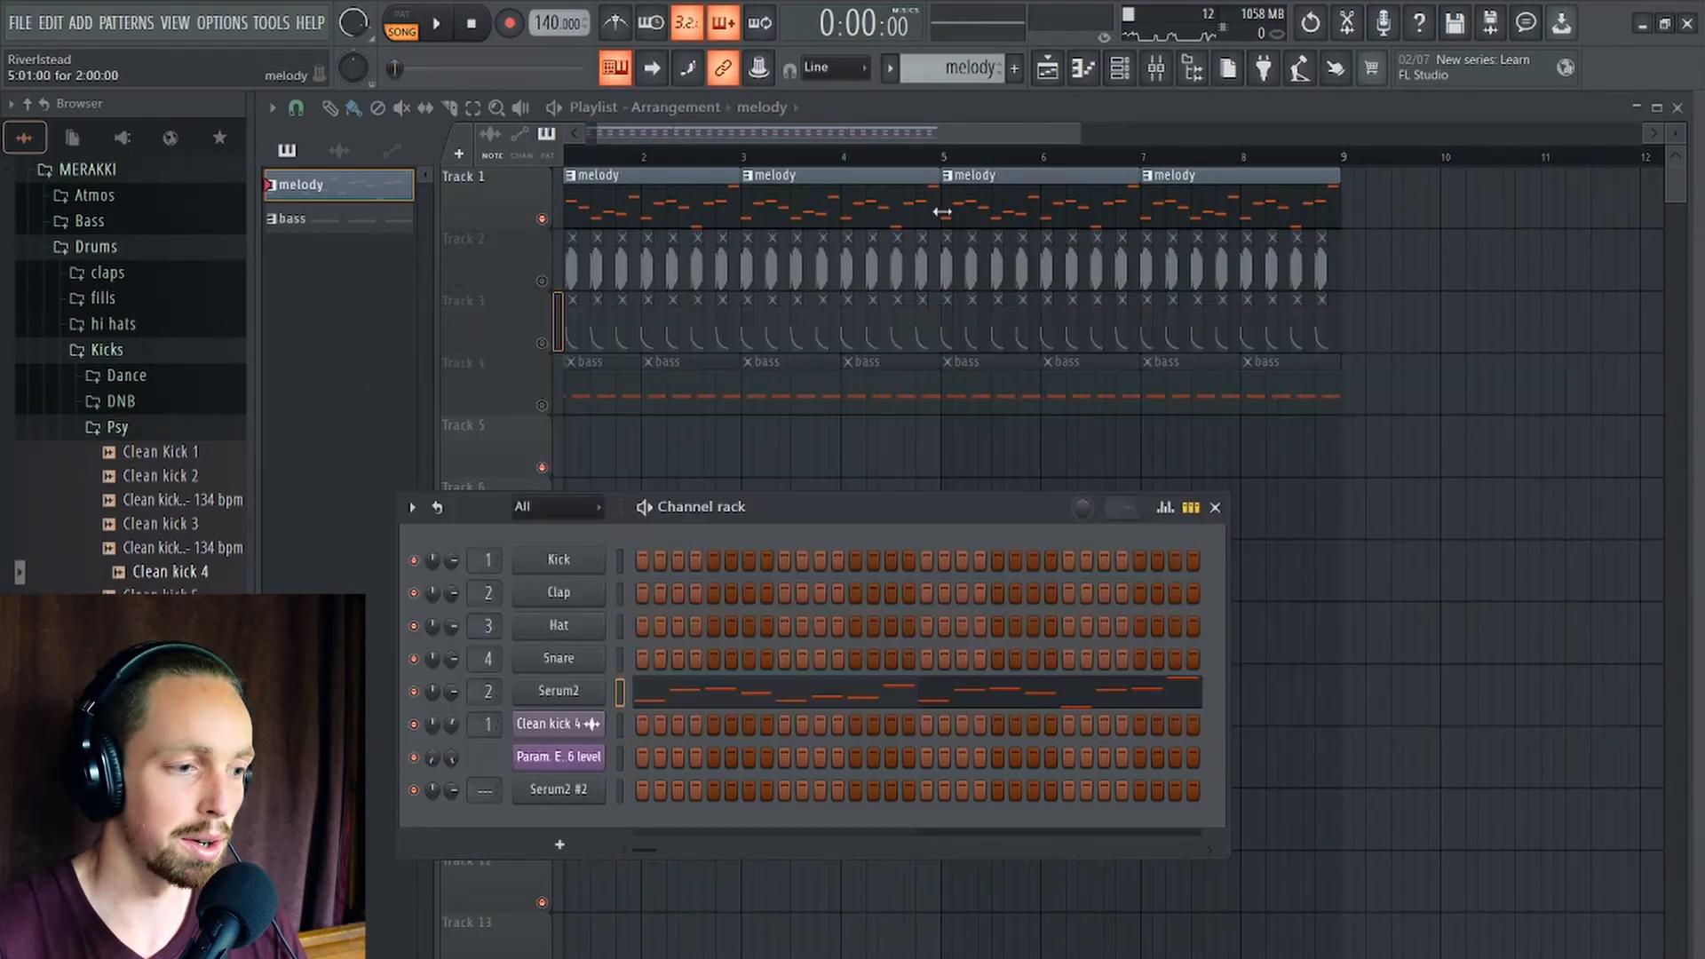
double_click(621, 209)
left_click_drag(398, 888, 378, 895)
left_click_drag(355, 956, 1115, 956)
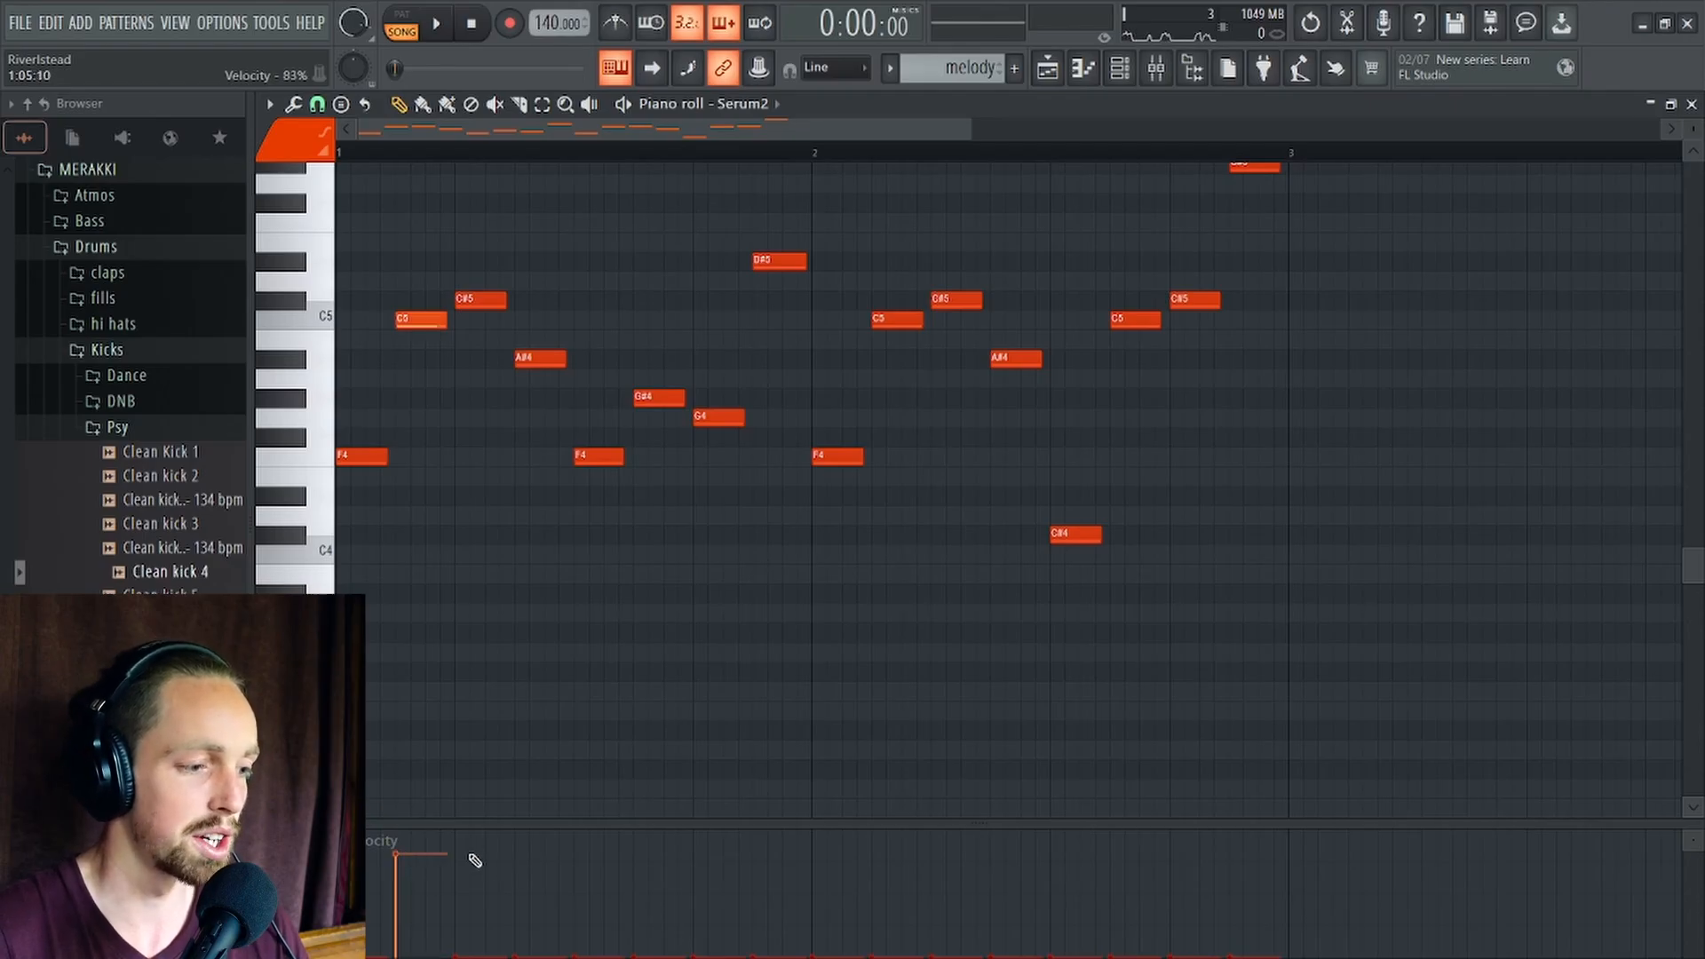
Vary the velocities of the A#4, G#4, G4 and D#5 notes in the first bar while auditioning the melody.
left_click_drag(535, 888, 534, 879)
key("space")
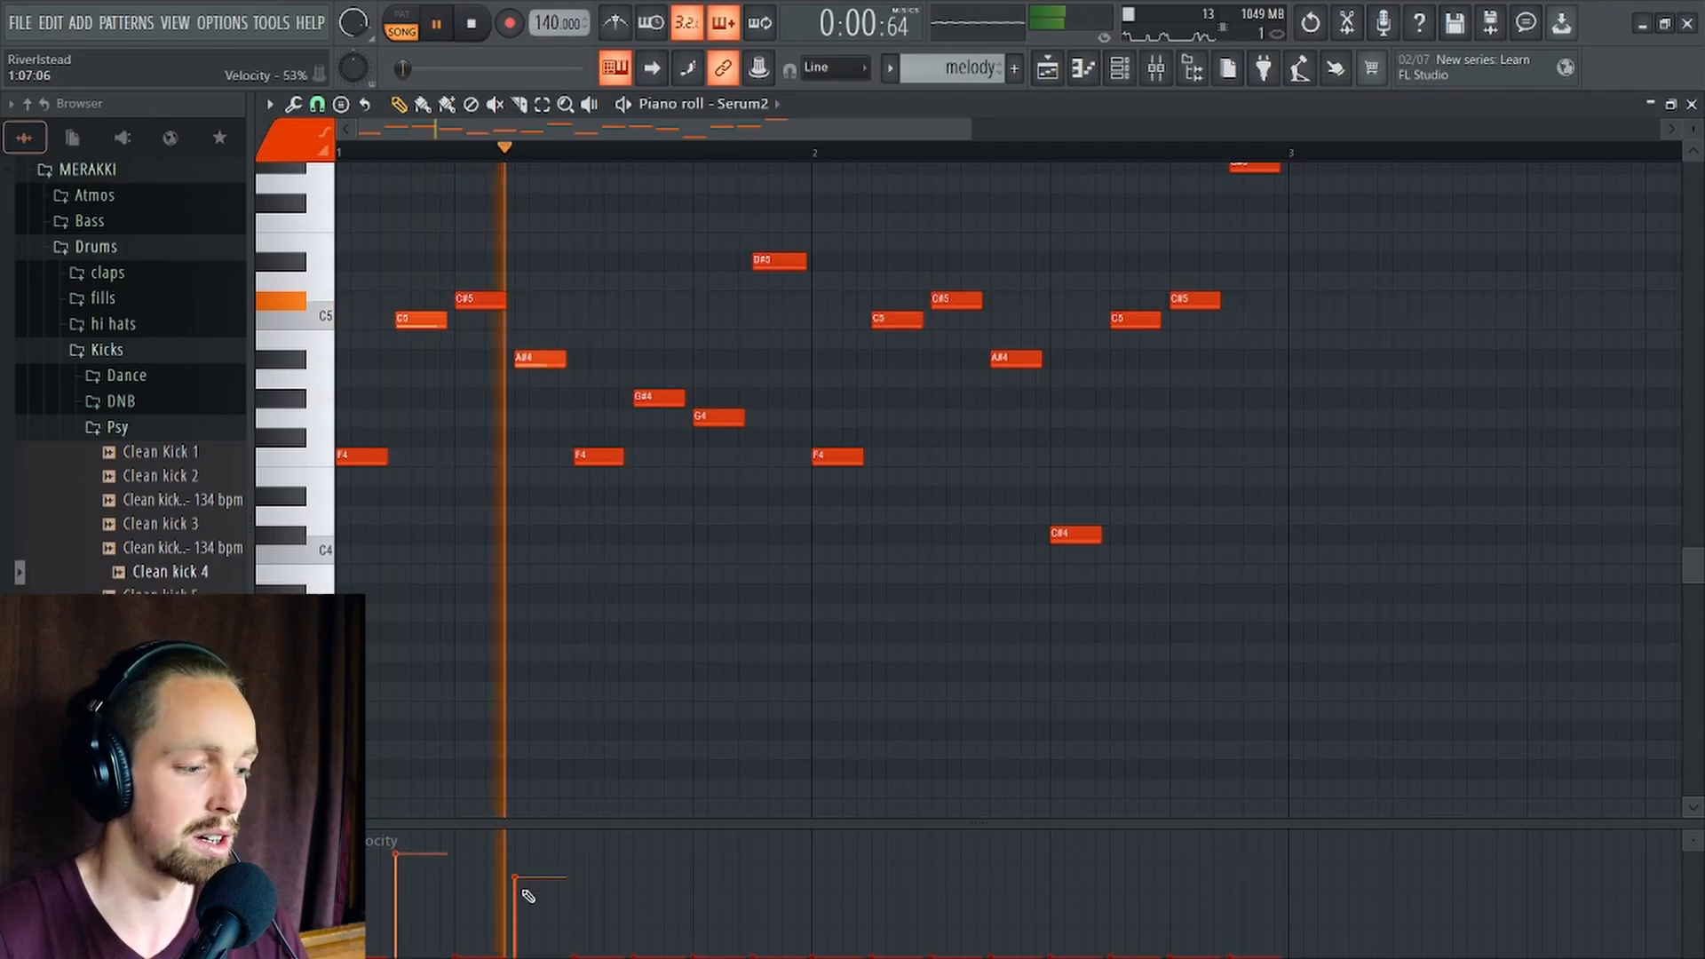
key("space")
left_click_drag(624, 923, 636, 893)
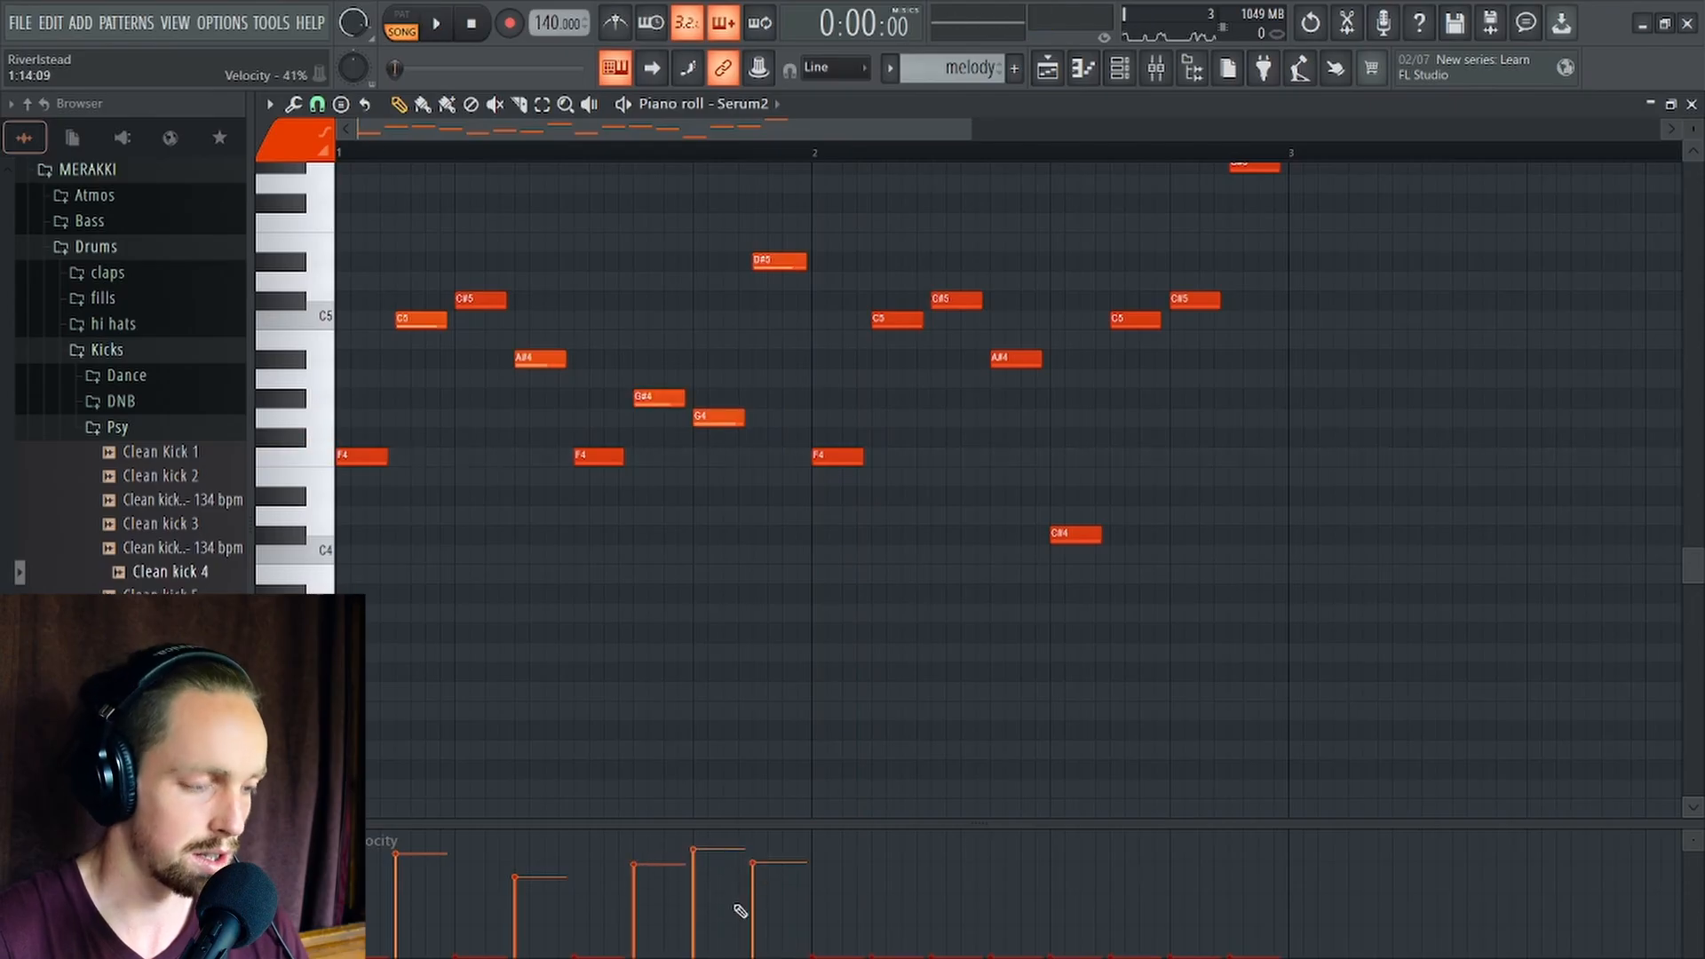
key("space")
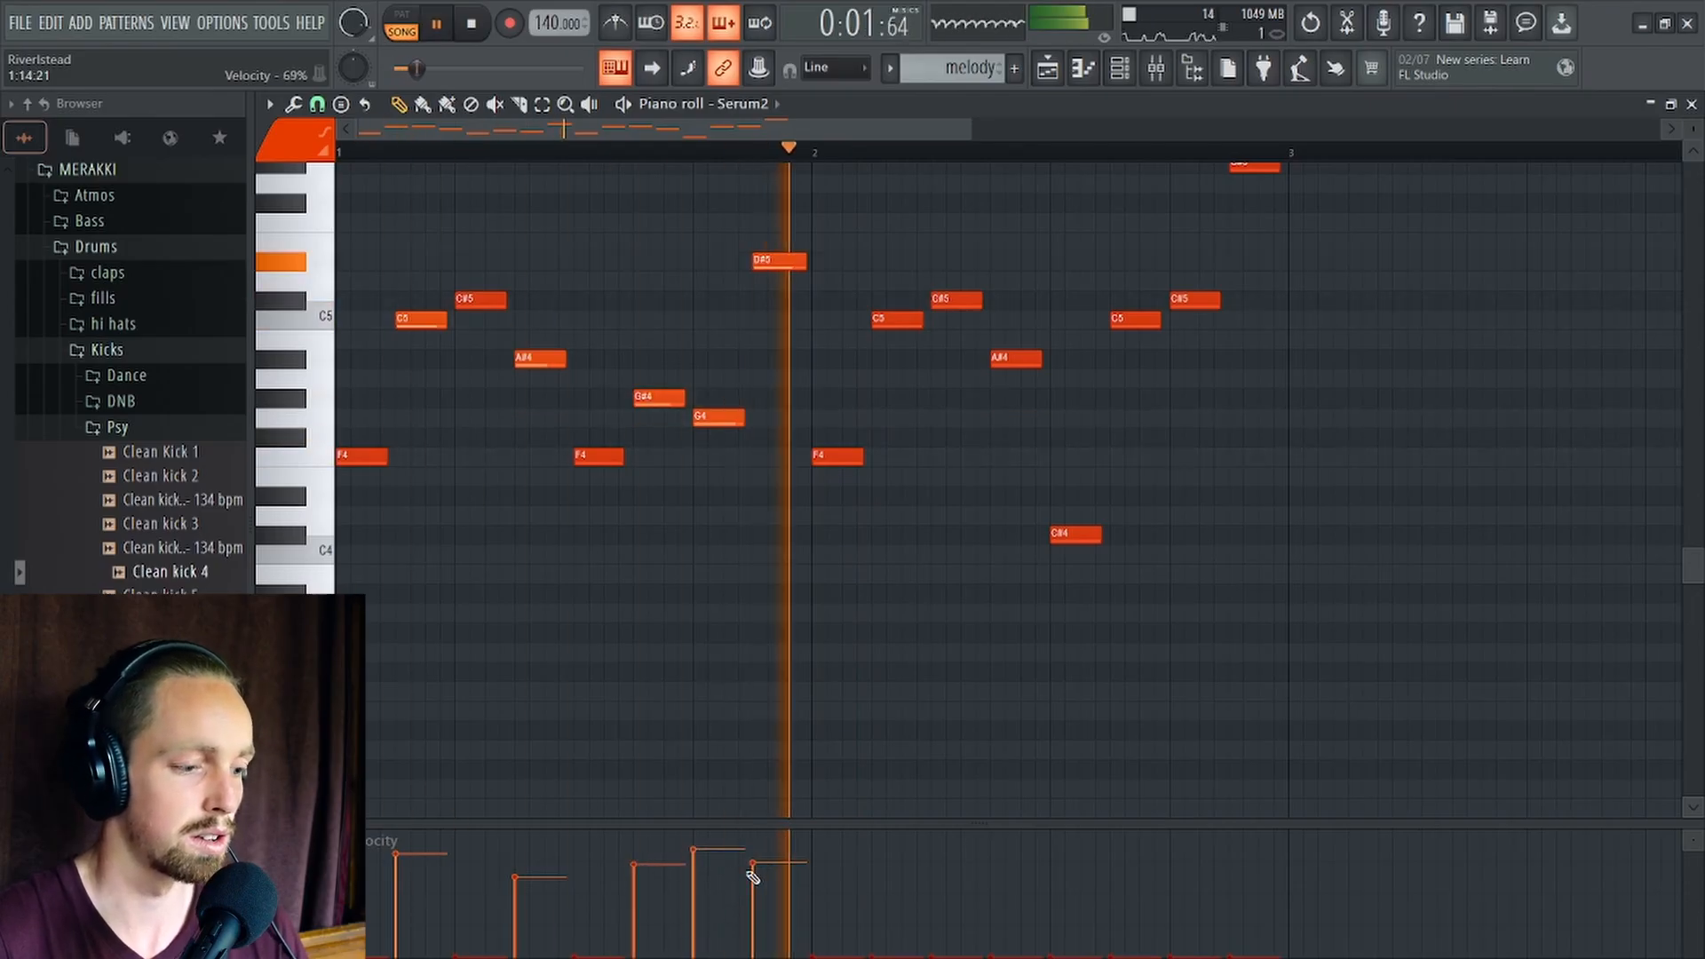
key("space")
left_click(690, 921)
key("space")
left_click(629, 846)
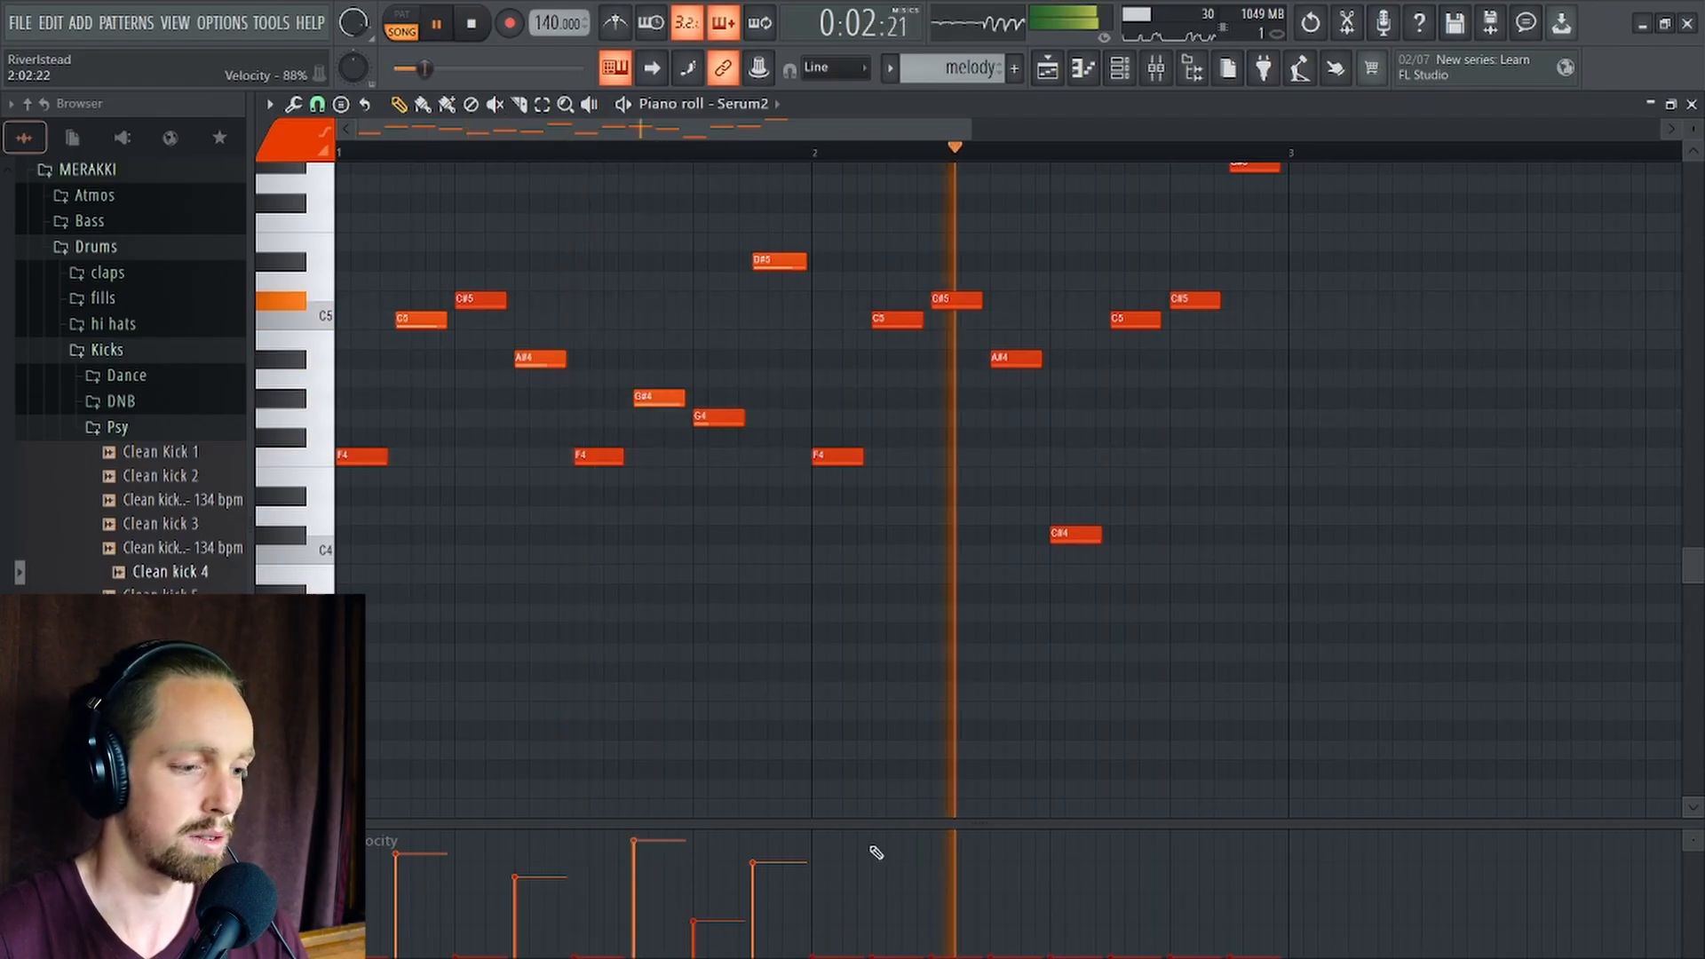
Raise the velocities of the C#5, C#4 and last three notes in the second bar to different levels, and play the melody.
key("space")
left_click(933, 857)
key("space")
left_click(1052, 899)
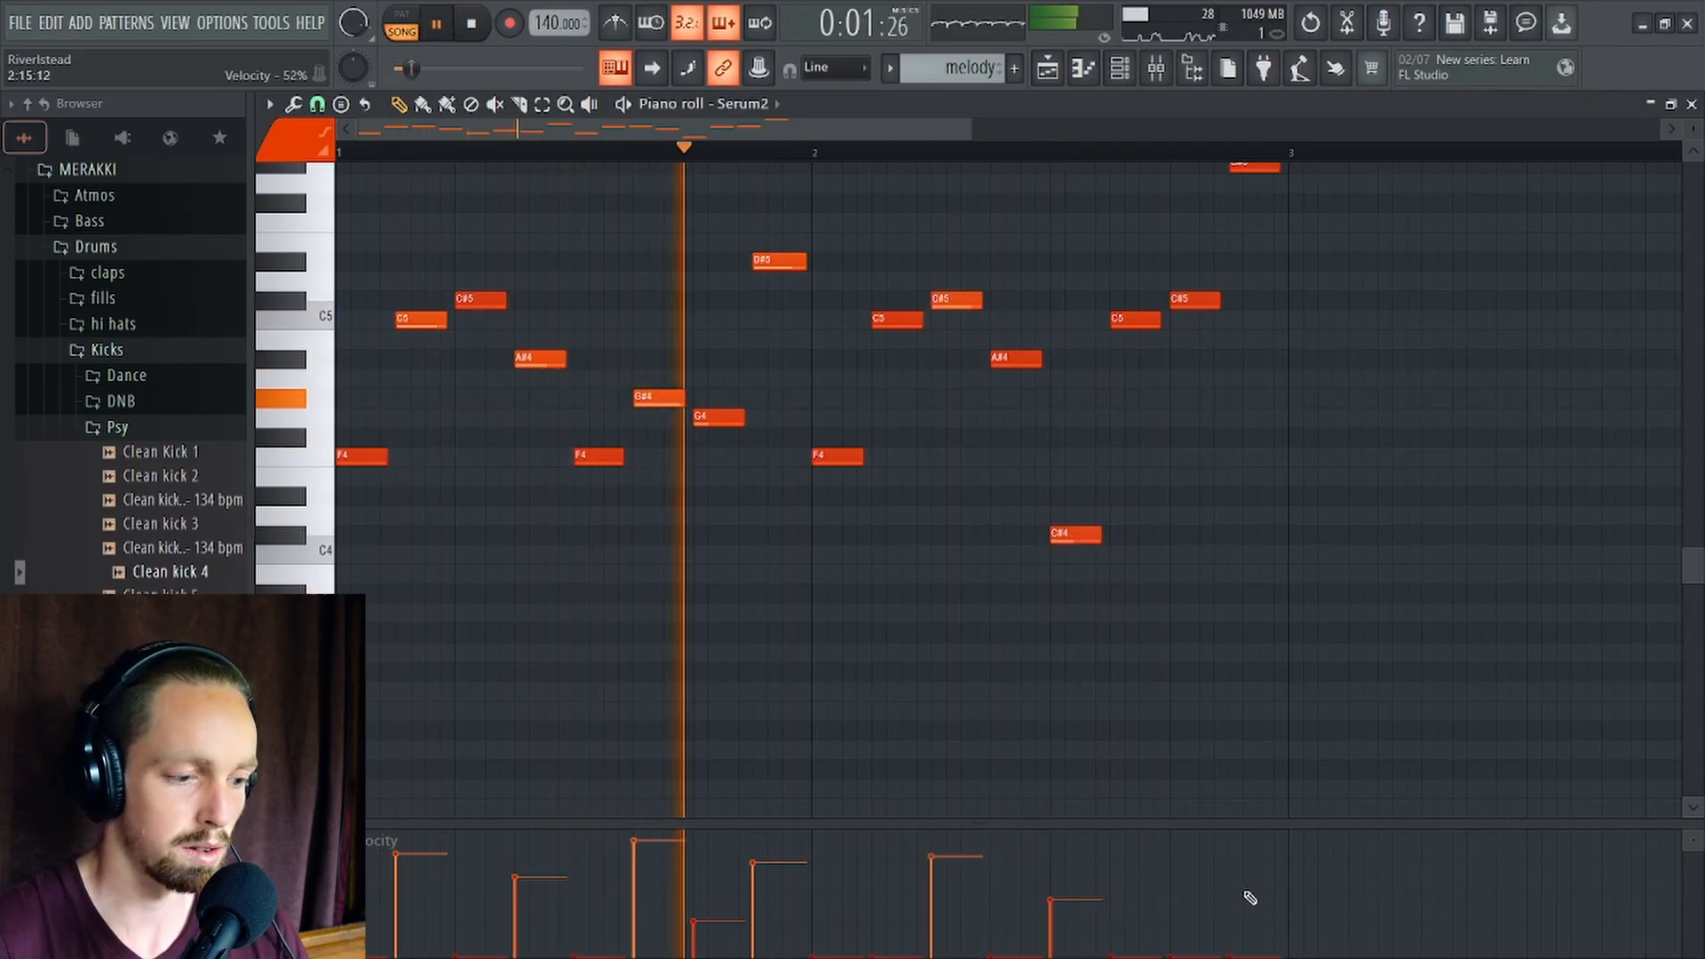
left_click_drag(1111, 885, 1234, 831)
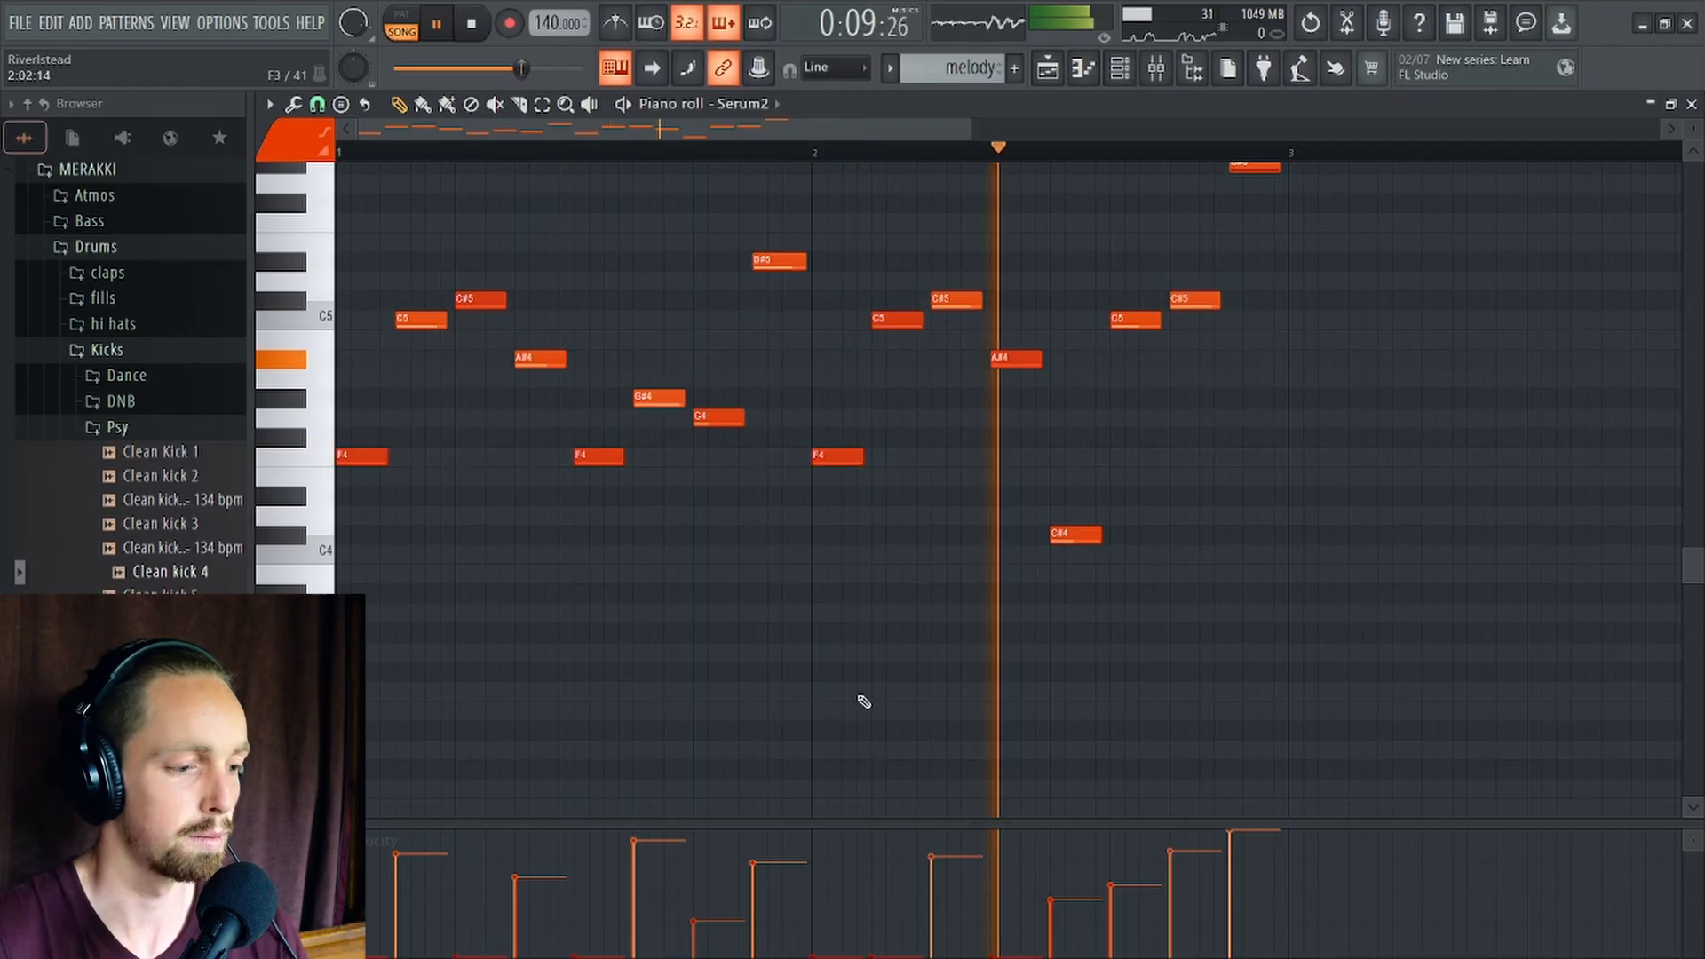
Return to the playlist, stop playback and solo the kick clips on Track 2.
key("F5")
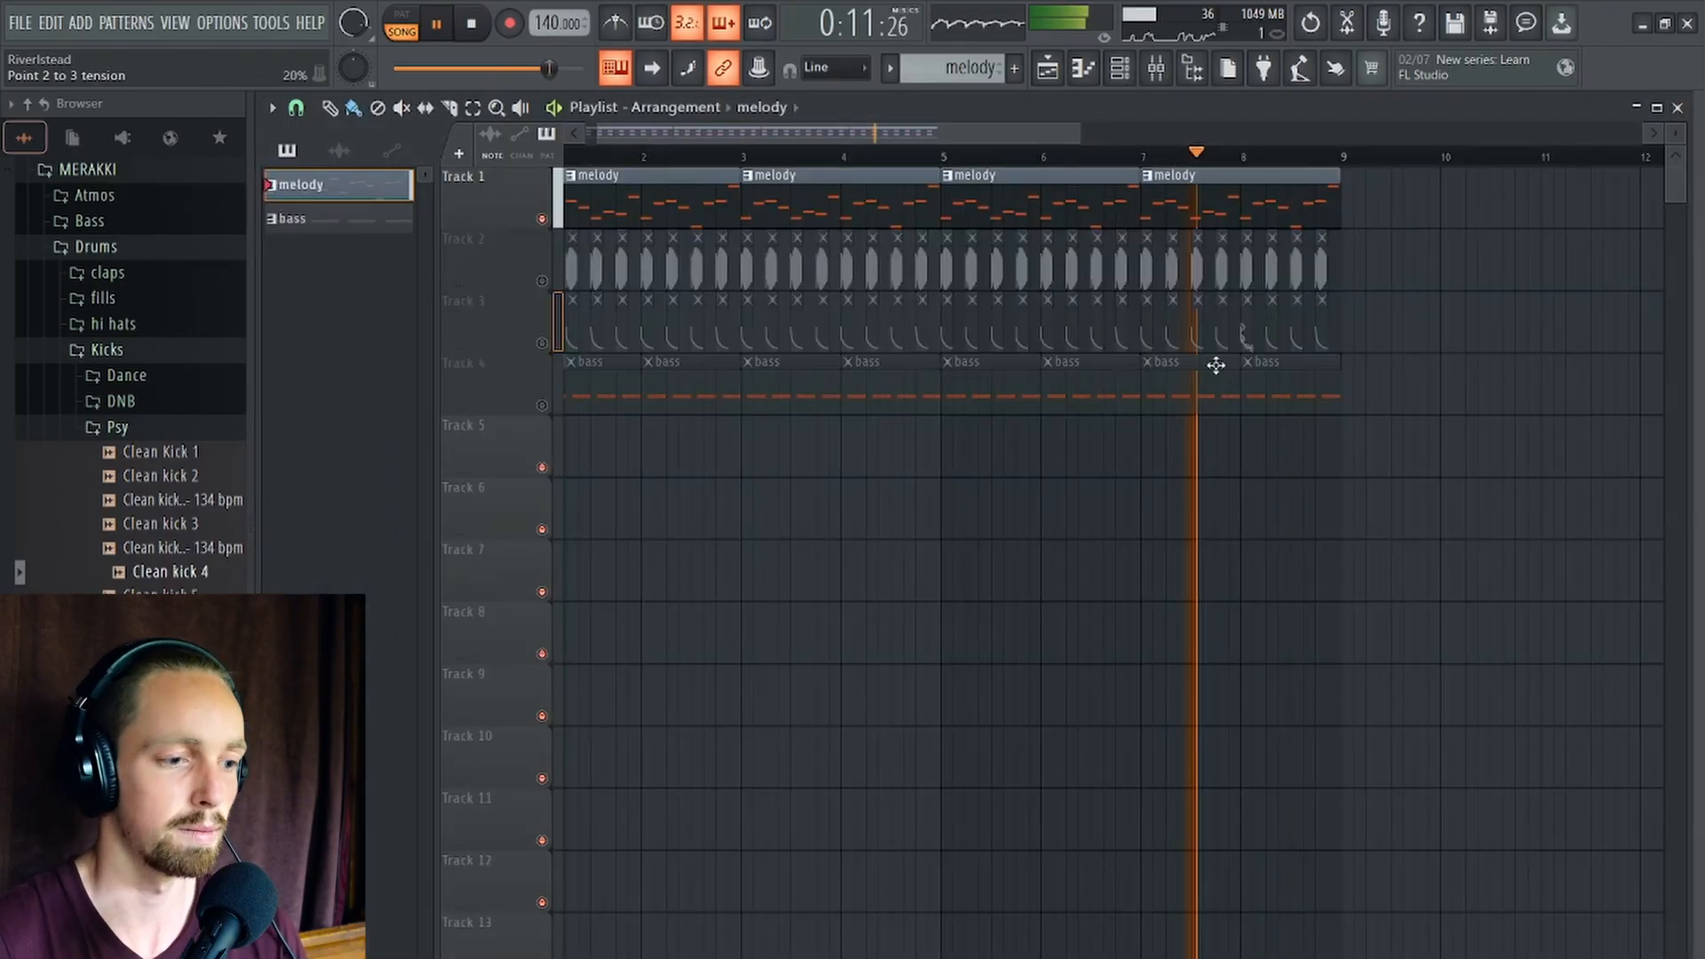
key("space")
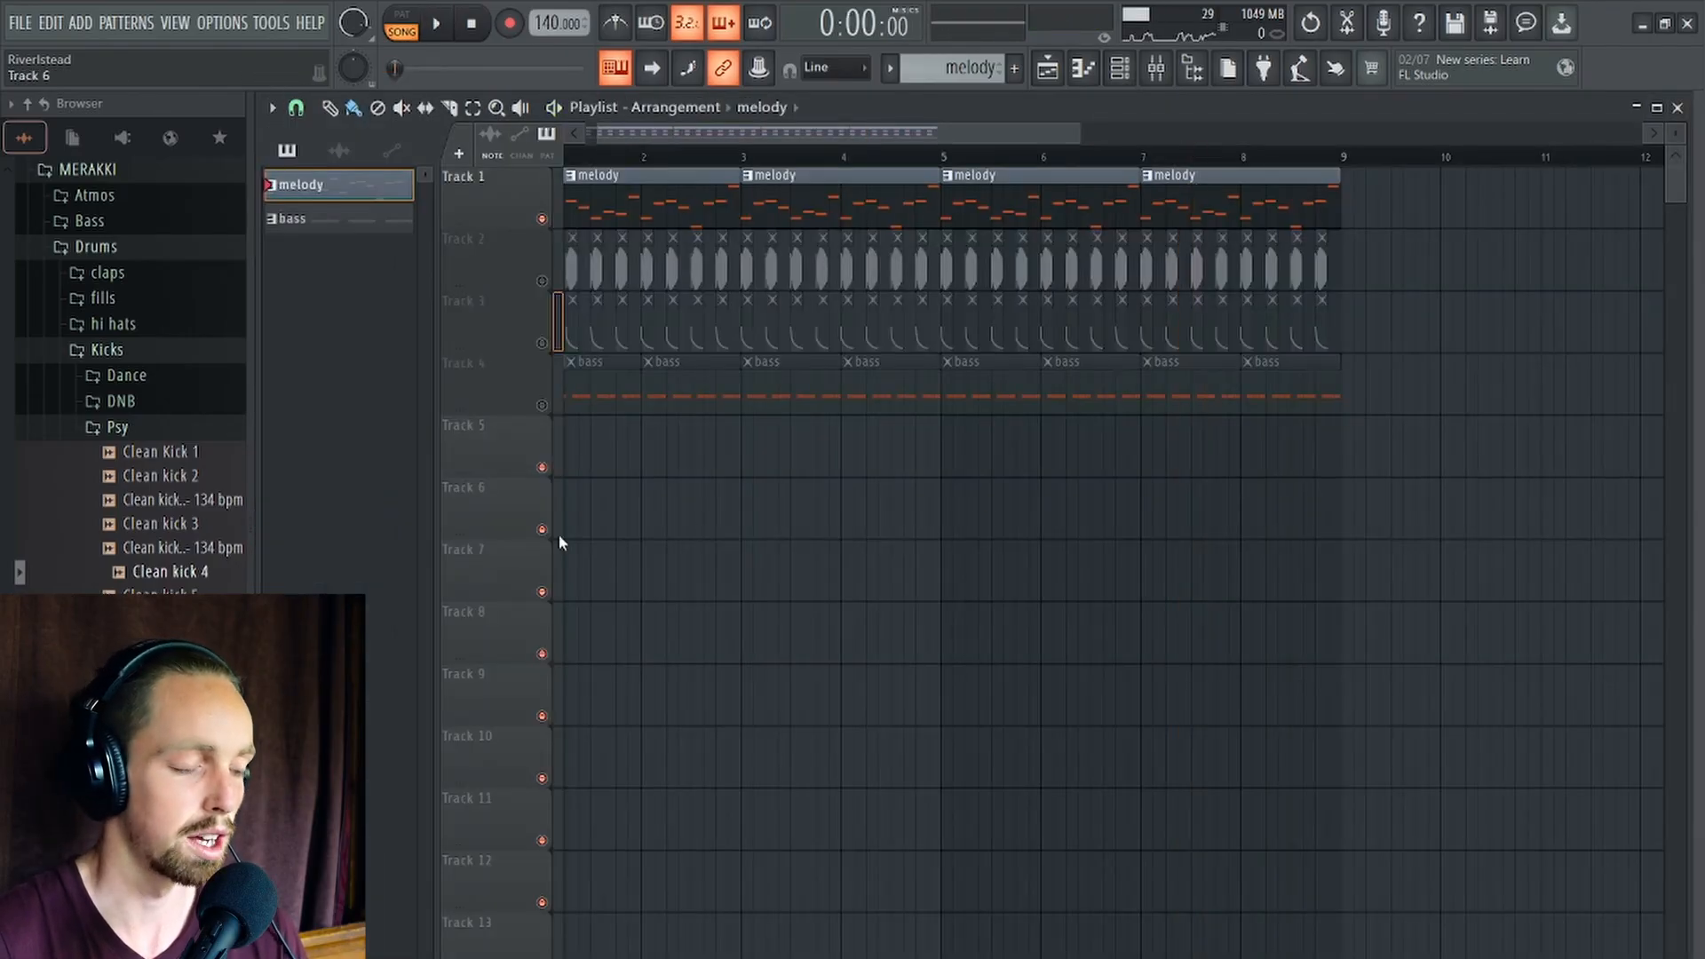
left_click(542, 281)
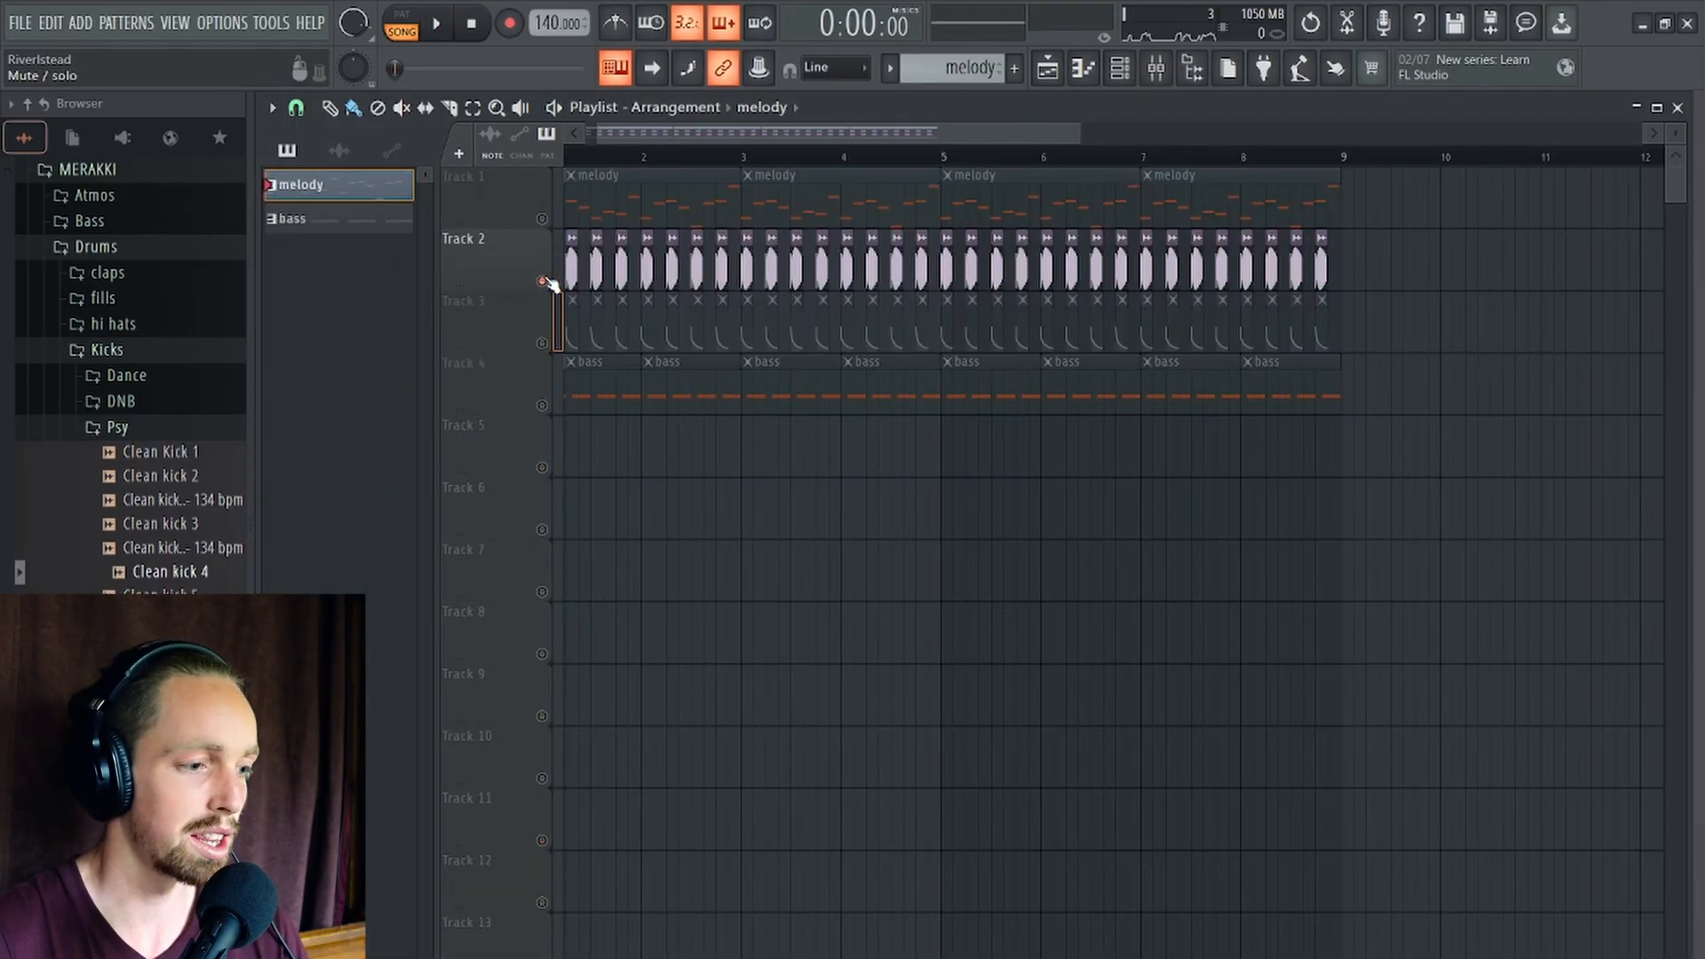
Enable the Fruity parametric EQ 2 and Fruity Limiter on mixer Insert 2, and play the full arrangement.
left_click(1156, 71)
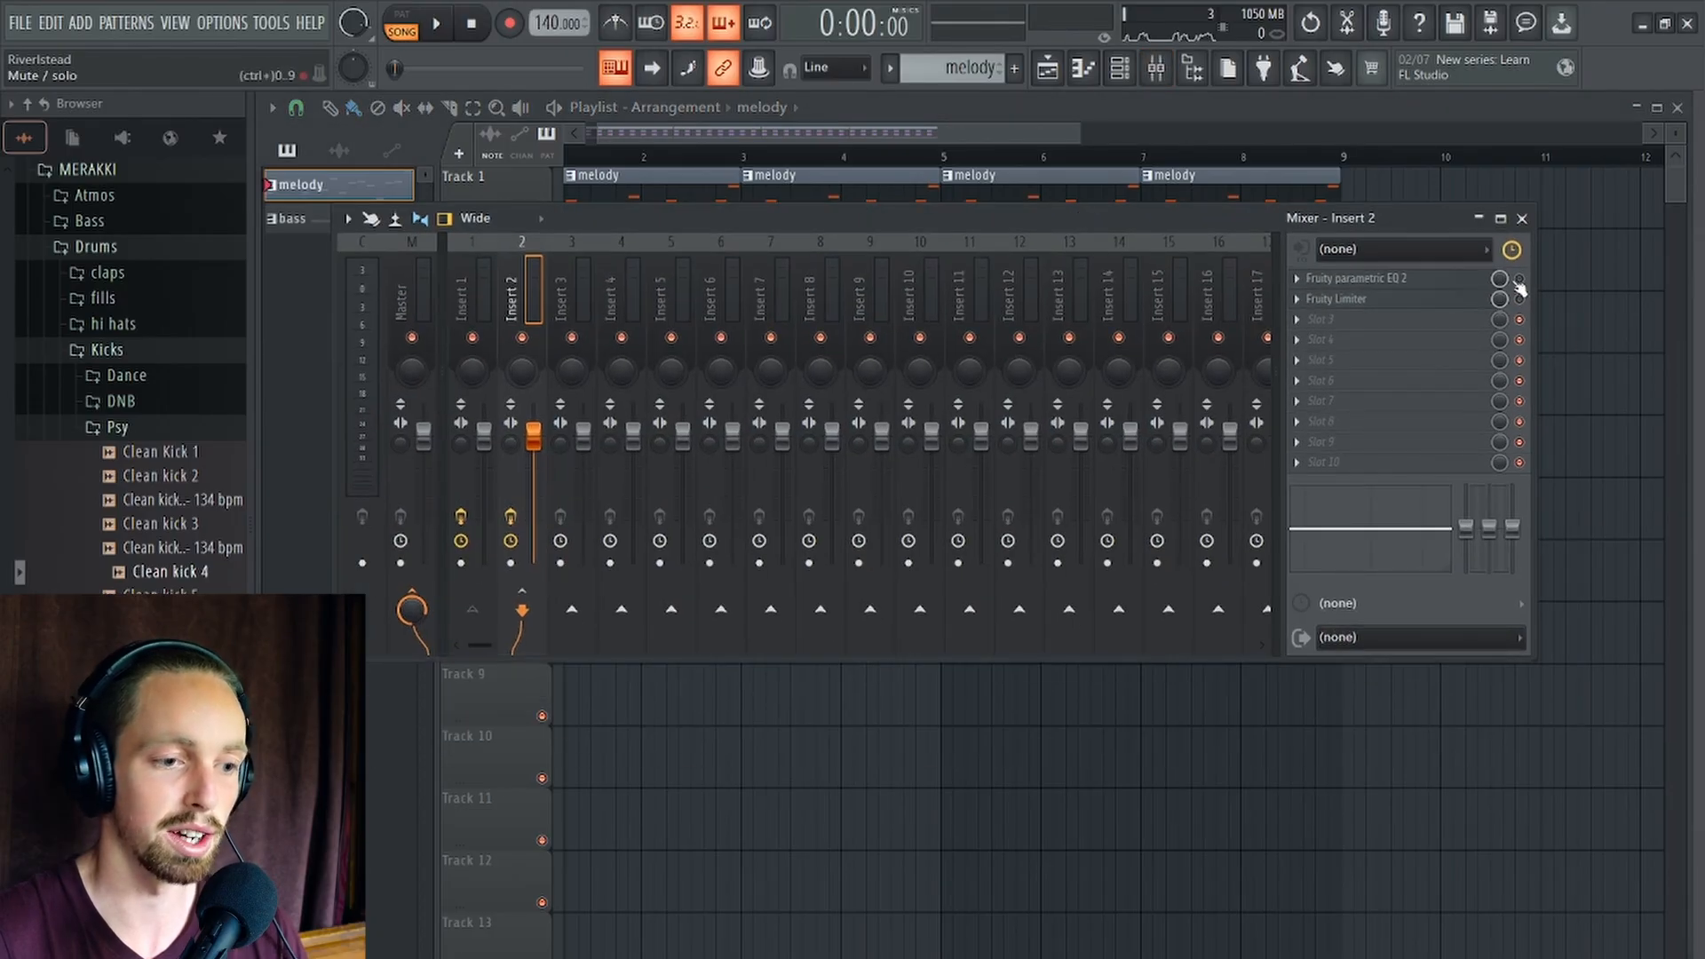
left_click(1408, 279)
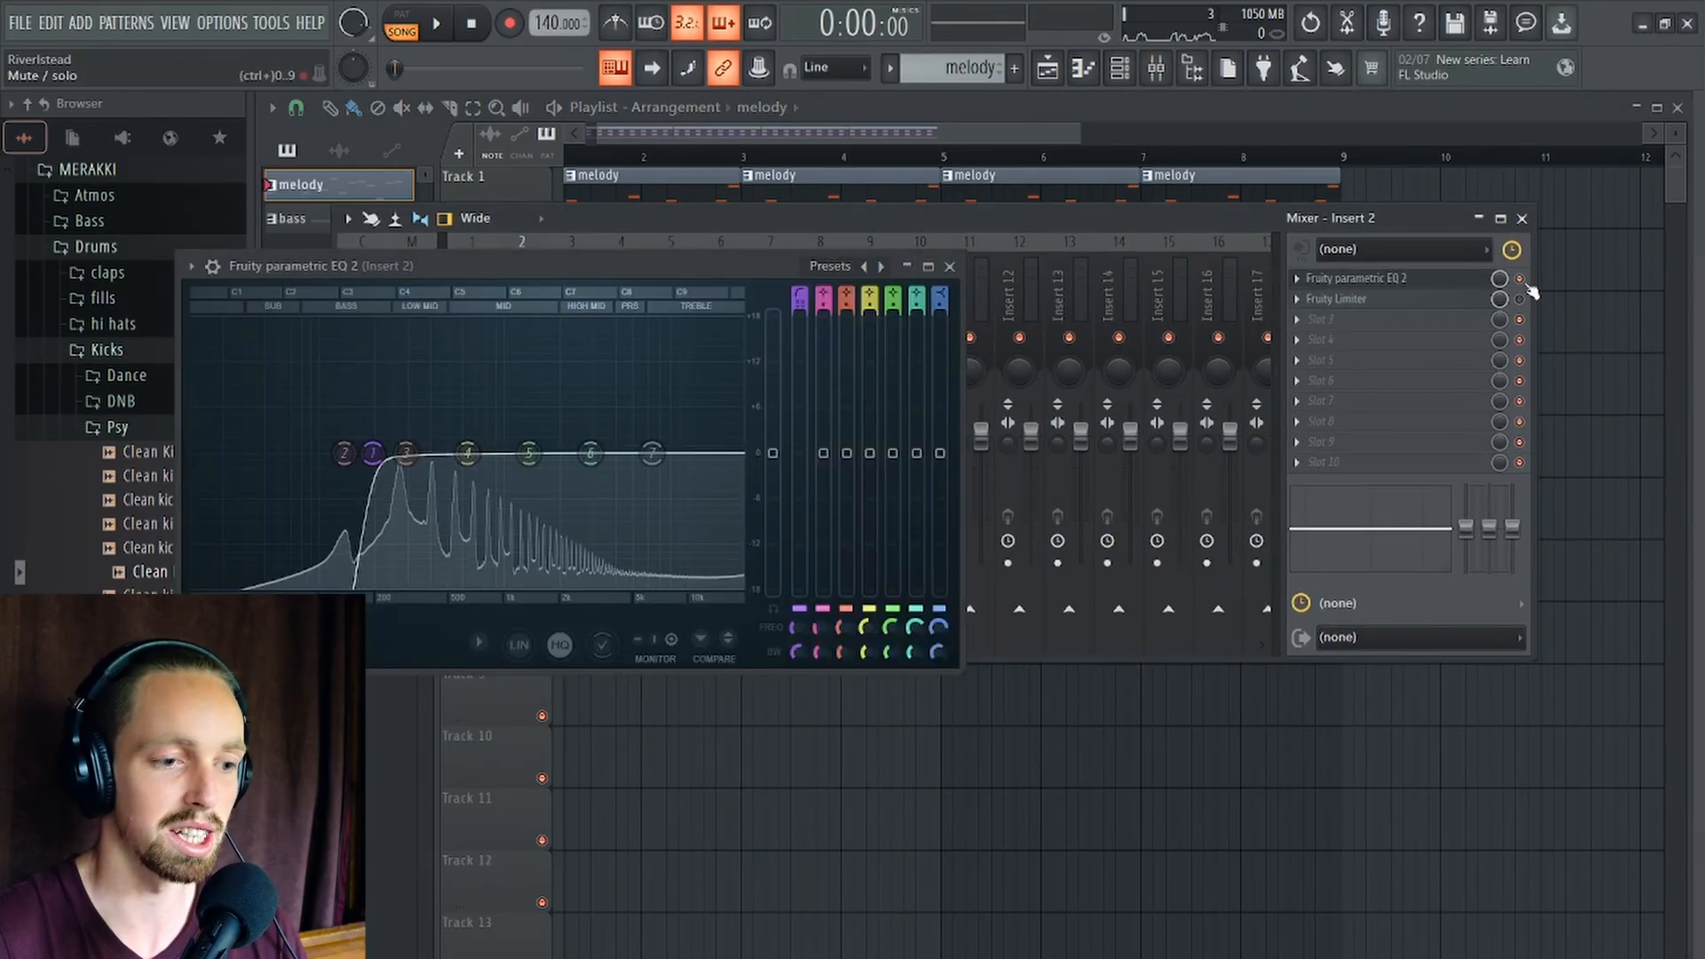
left_click_drag(1294, 229, 1571, 417)
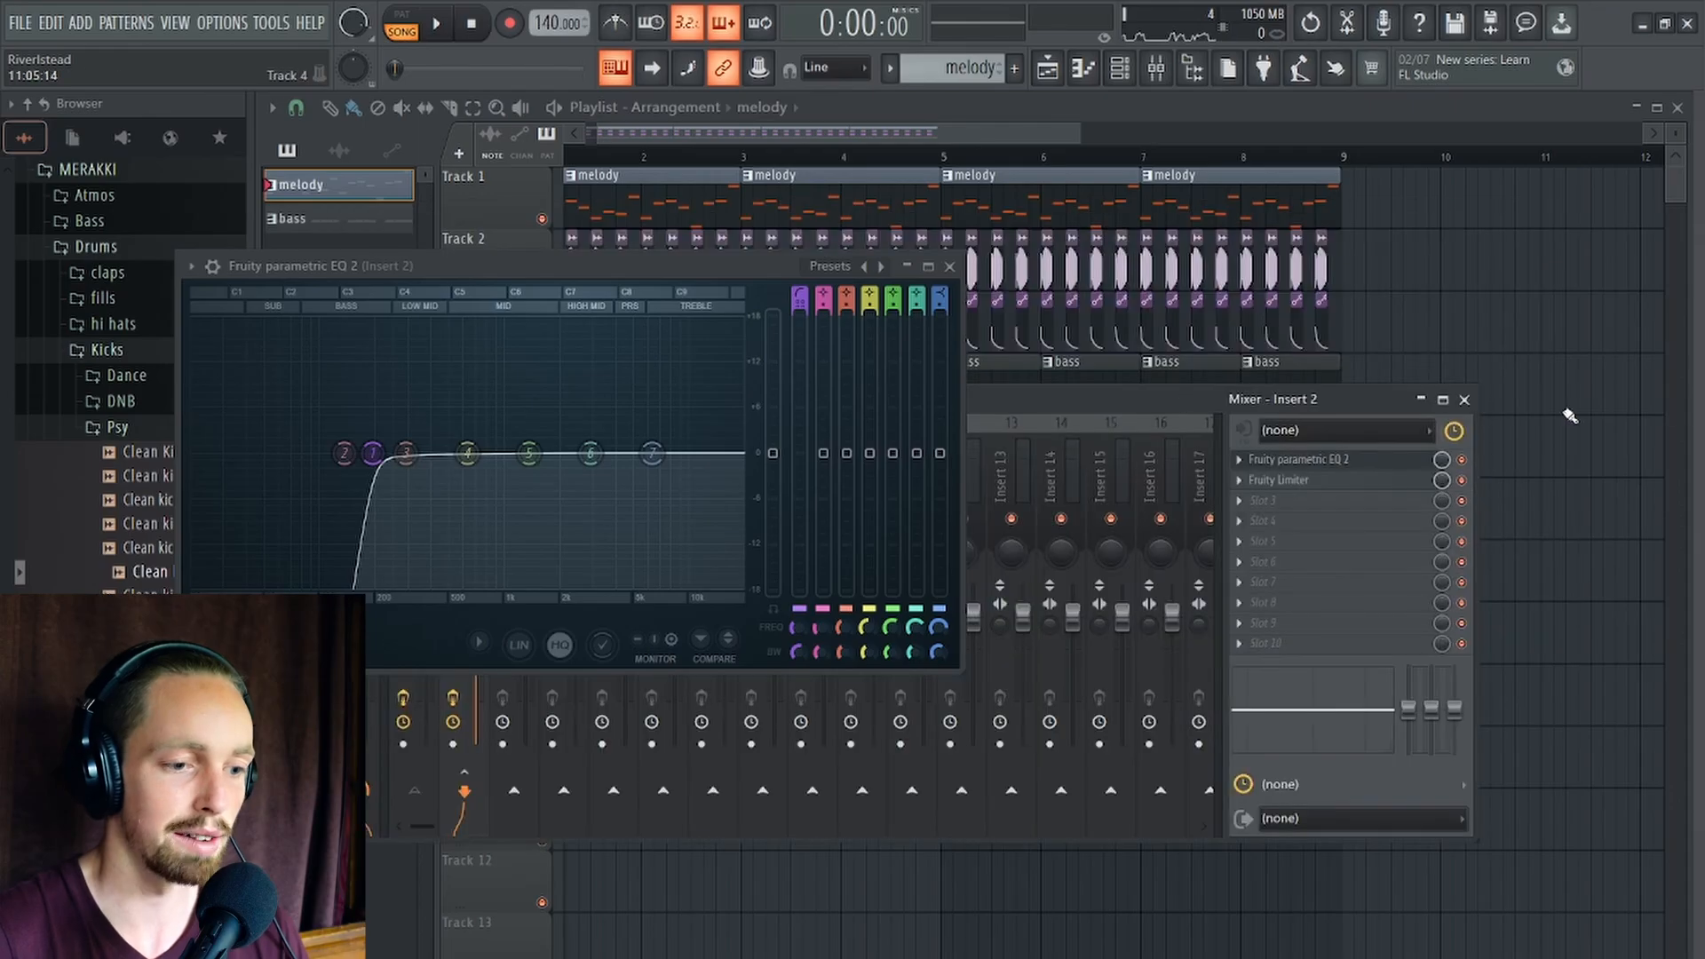
key("space")
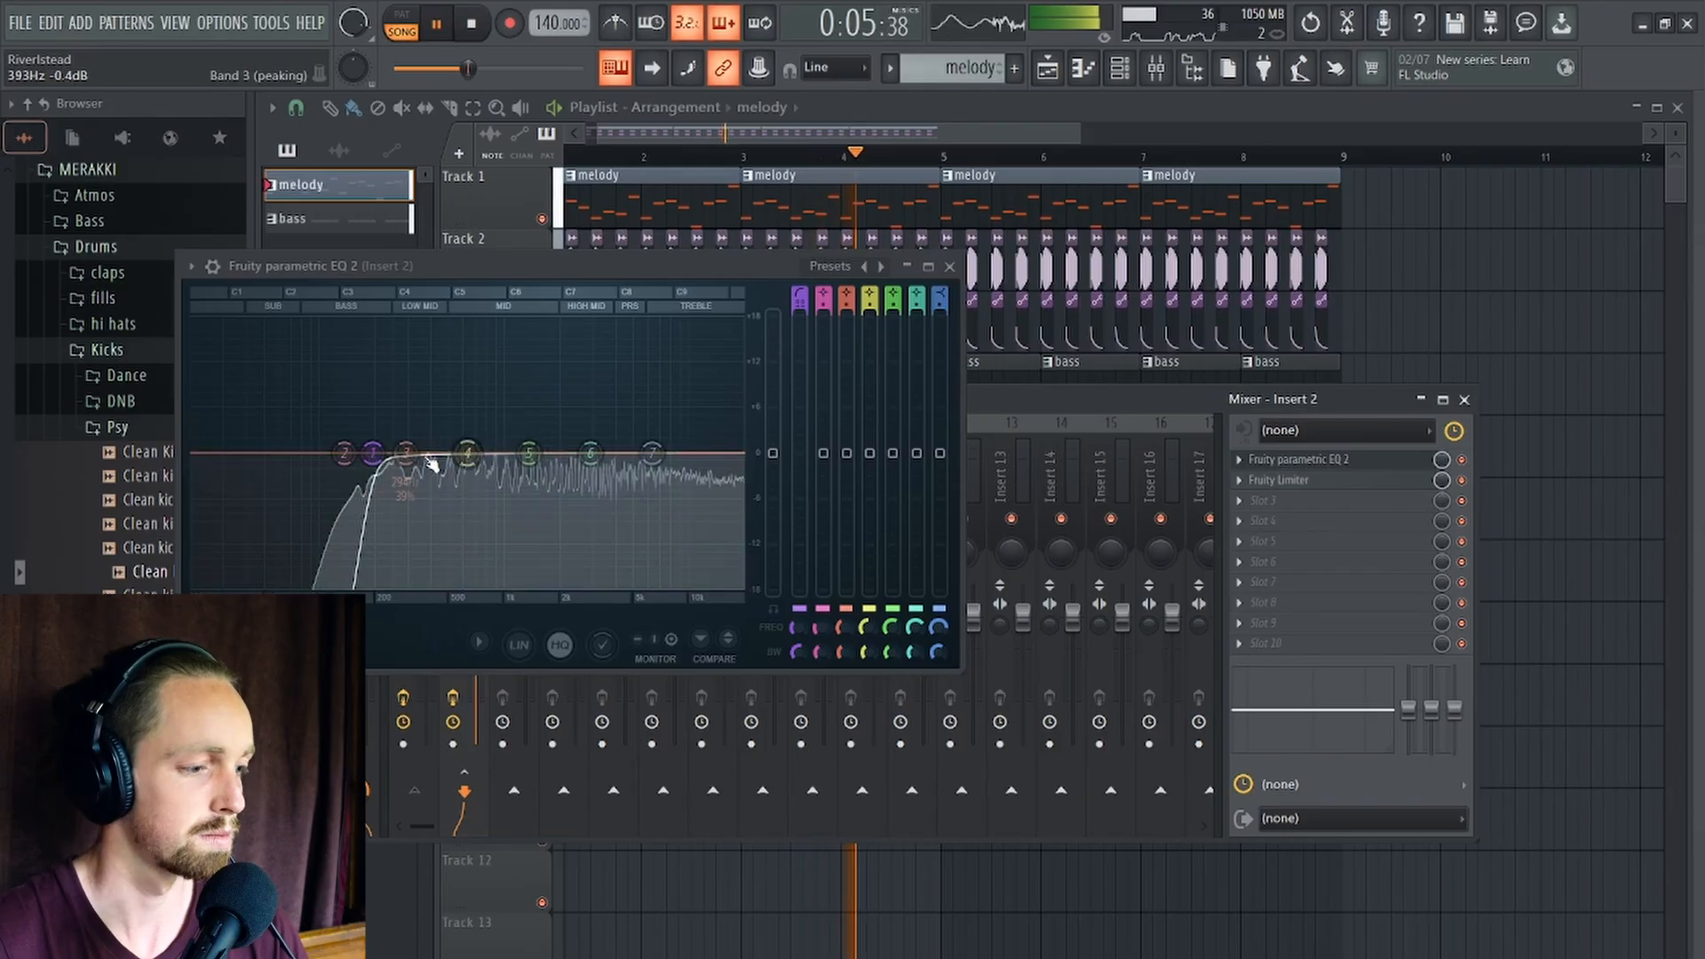
Lower the band 1 high-pass frequency of the Insert 2 EQ to about 173 Hz and close the EQ and mixer.
left_click_drag(378, 463, 372, 460)
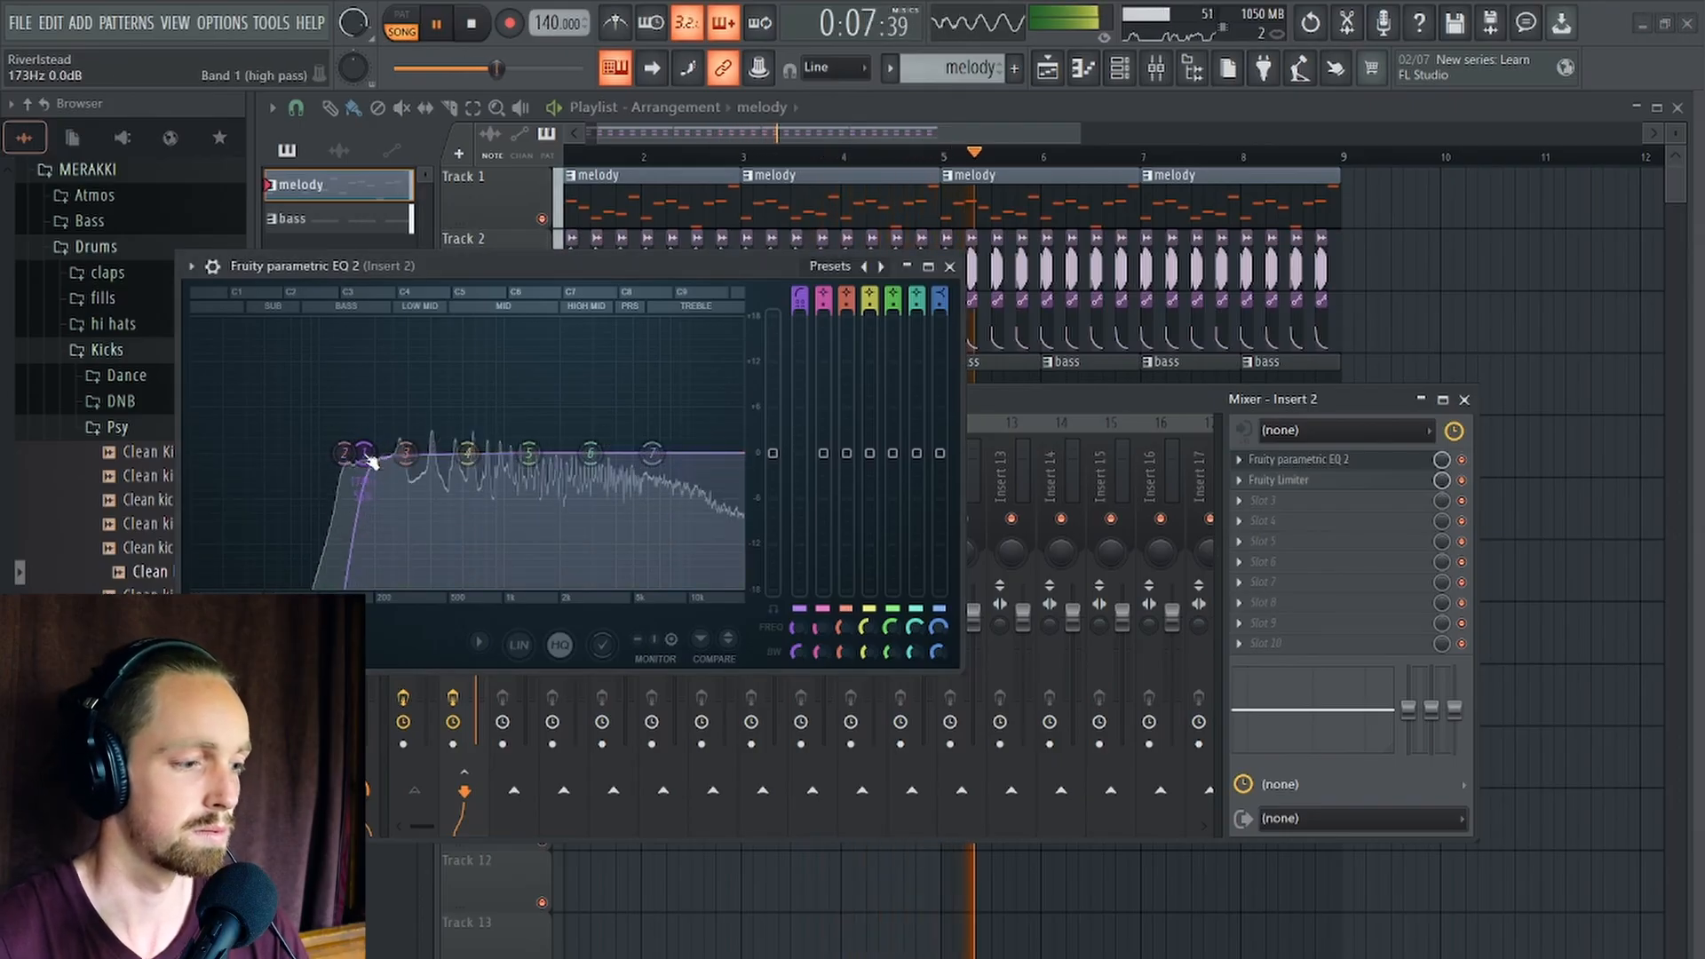
left_click(950, 267)
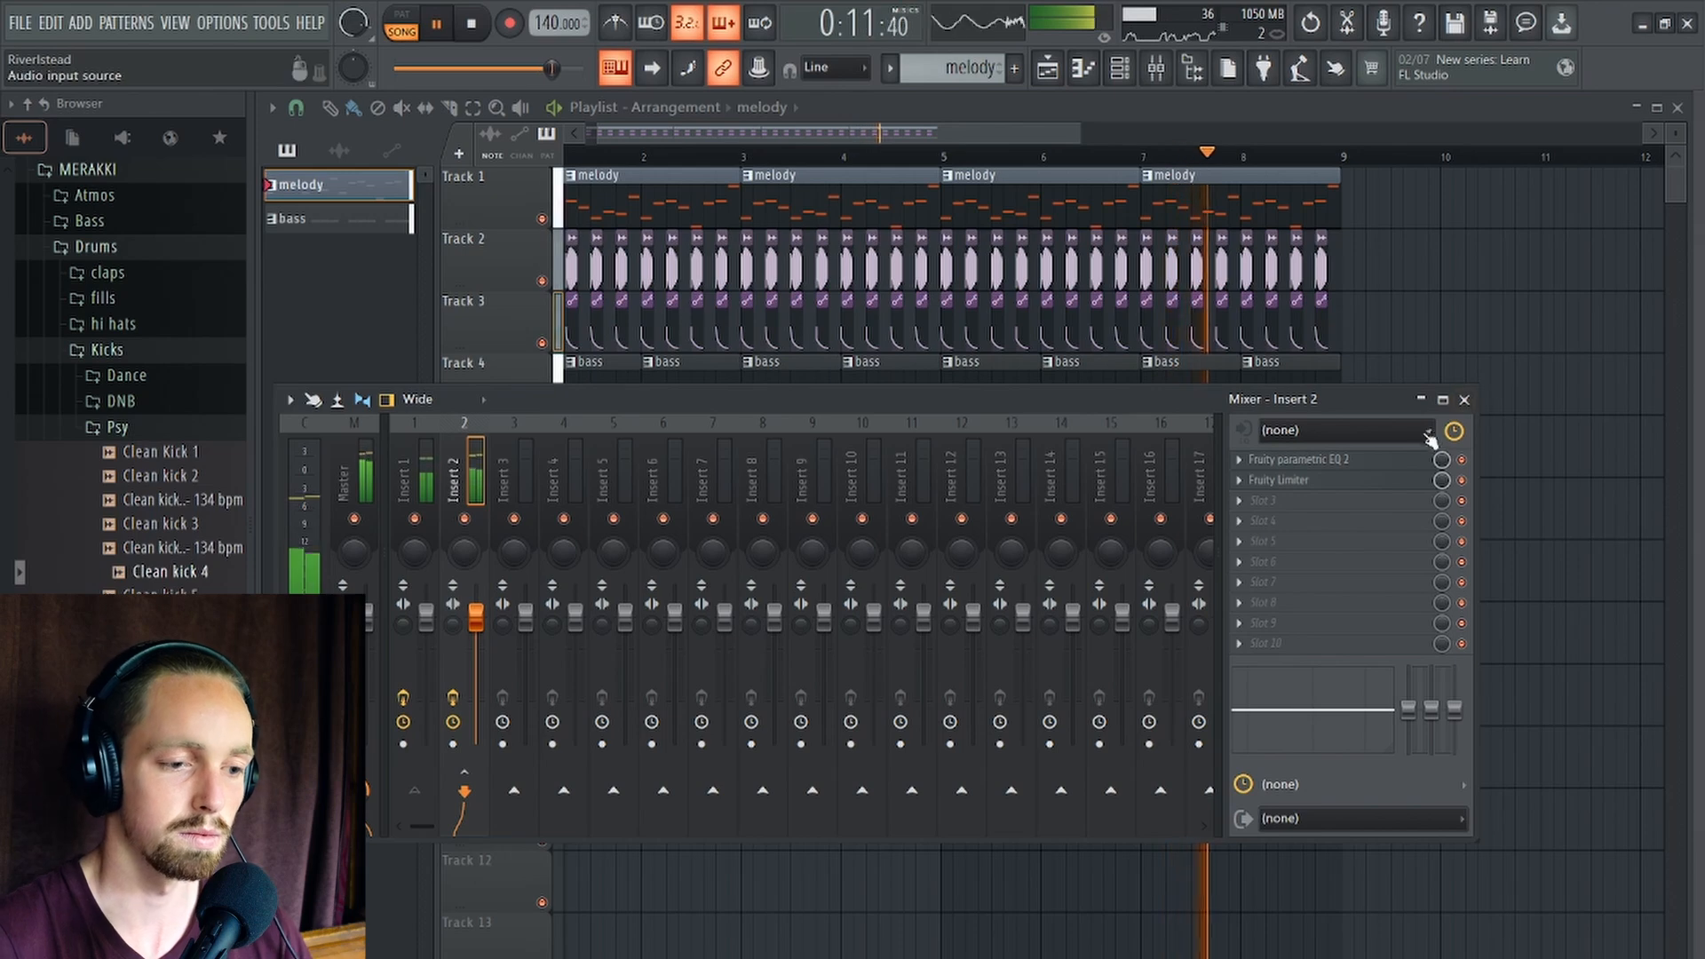
left_click(1466, 400)
Open the melody's Serum2 from the channel rack and adjust its ENV macro to about 19 while auditioning.
left_click(1120, 68)
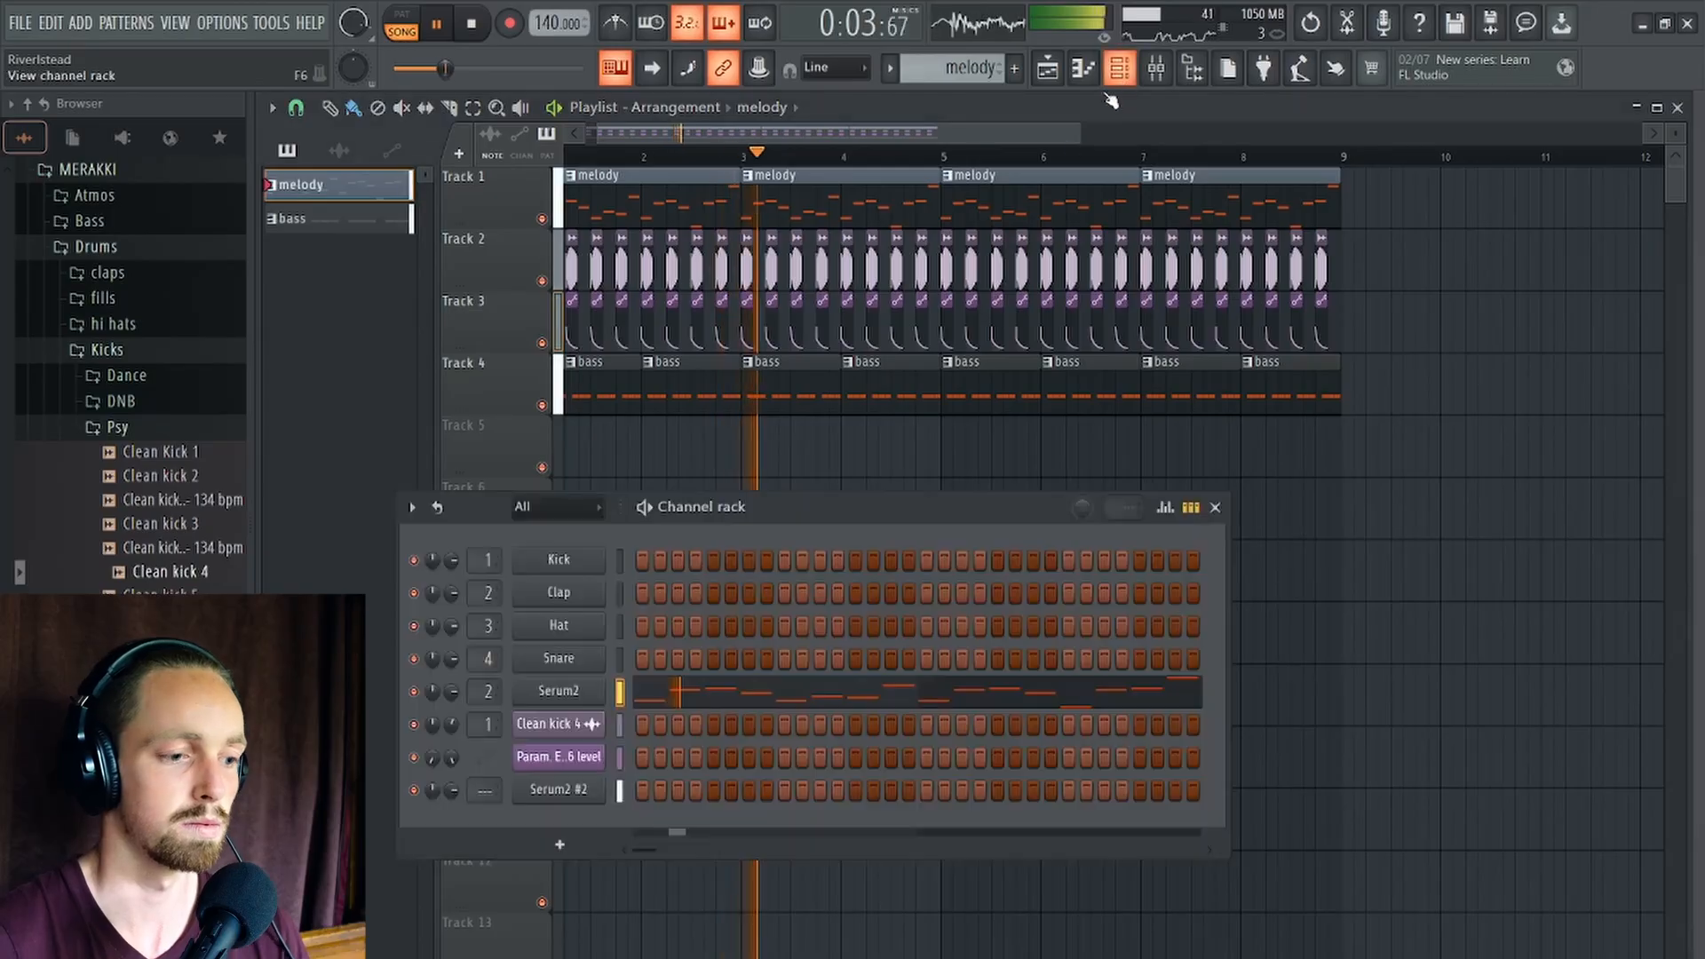
left_click(559, 690)
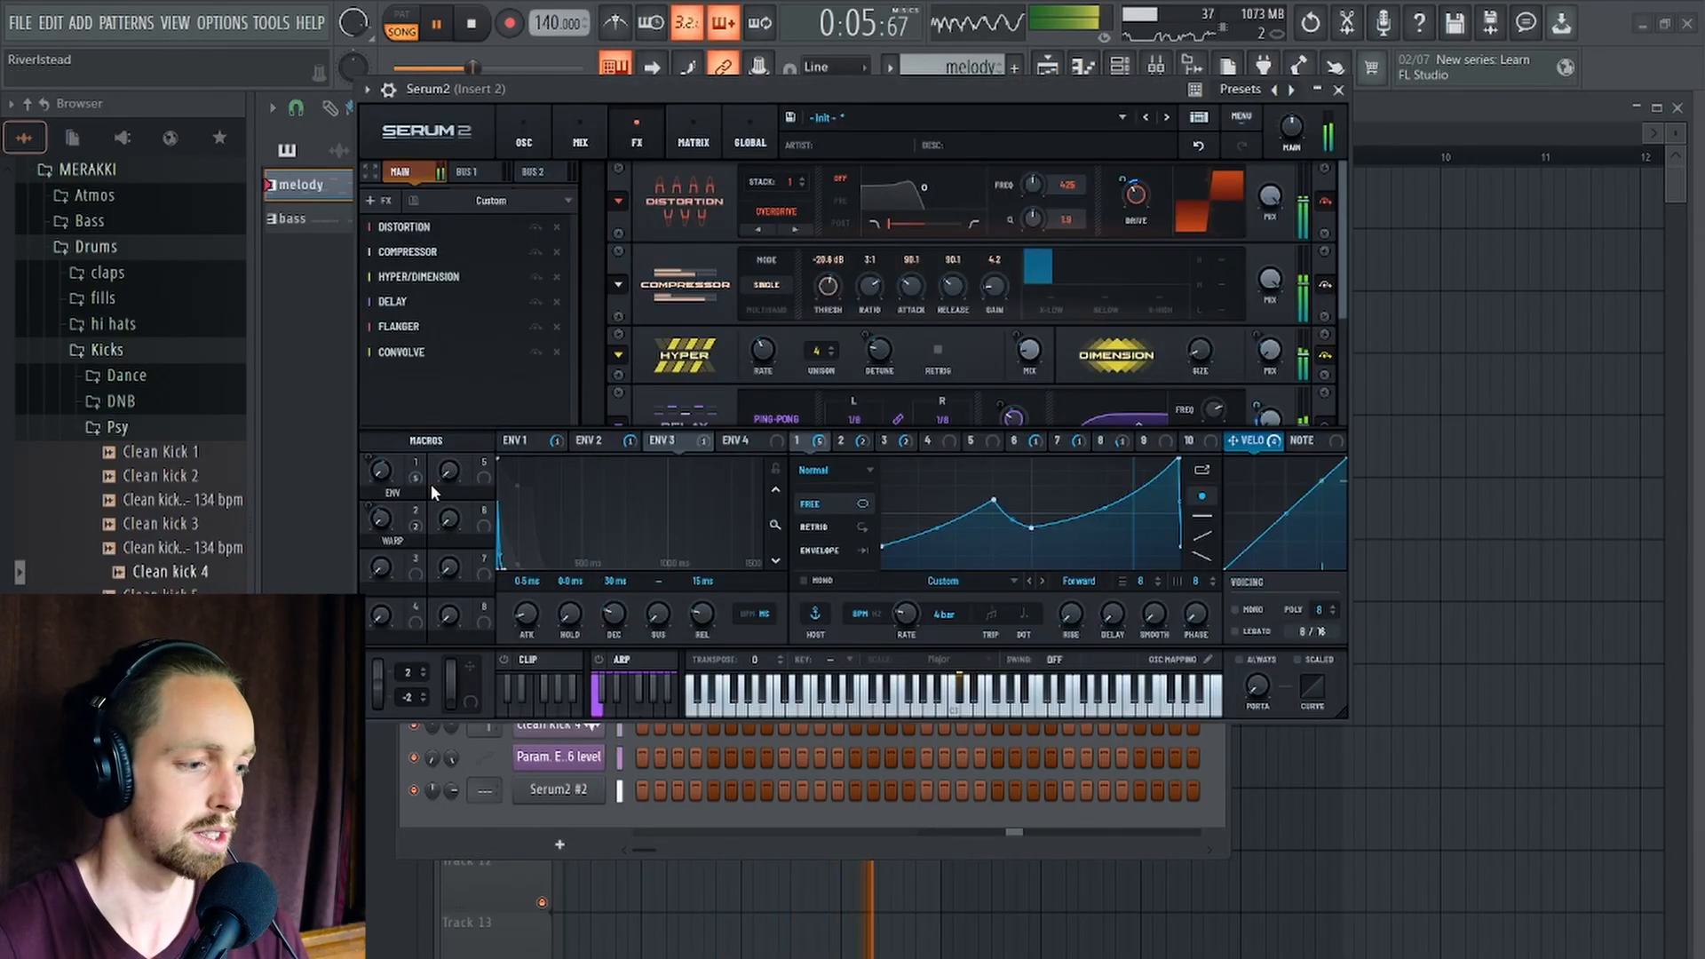
key("space")
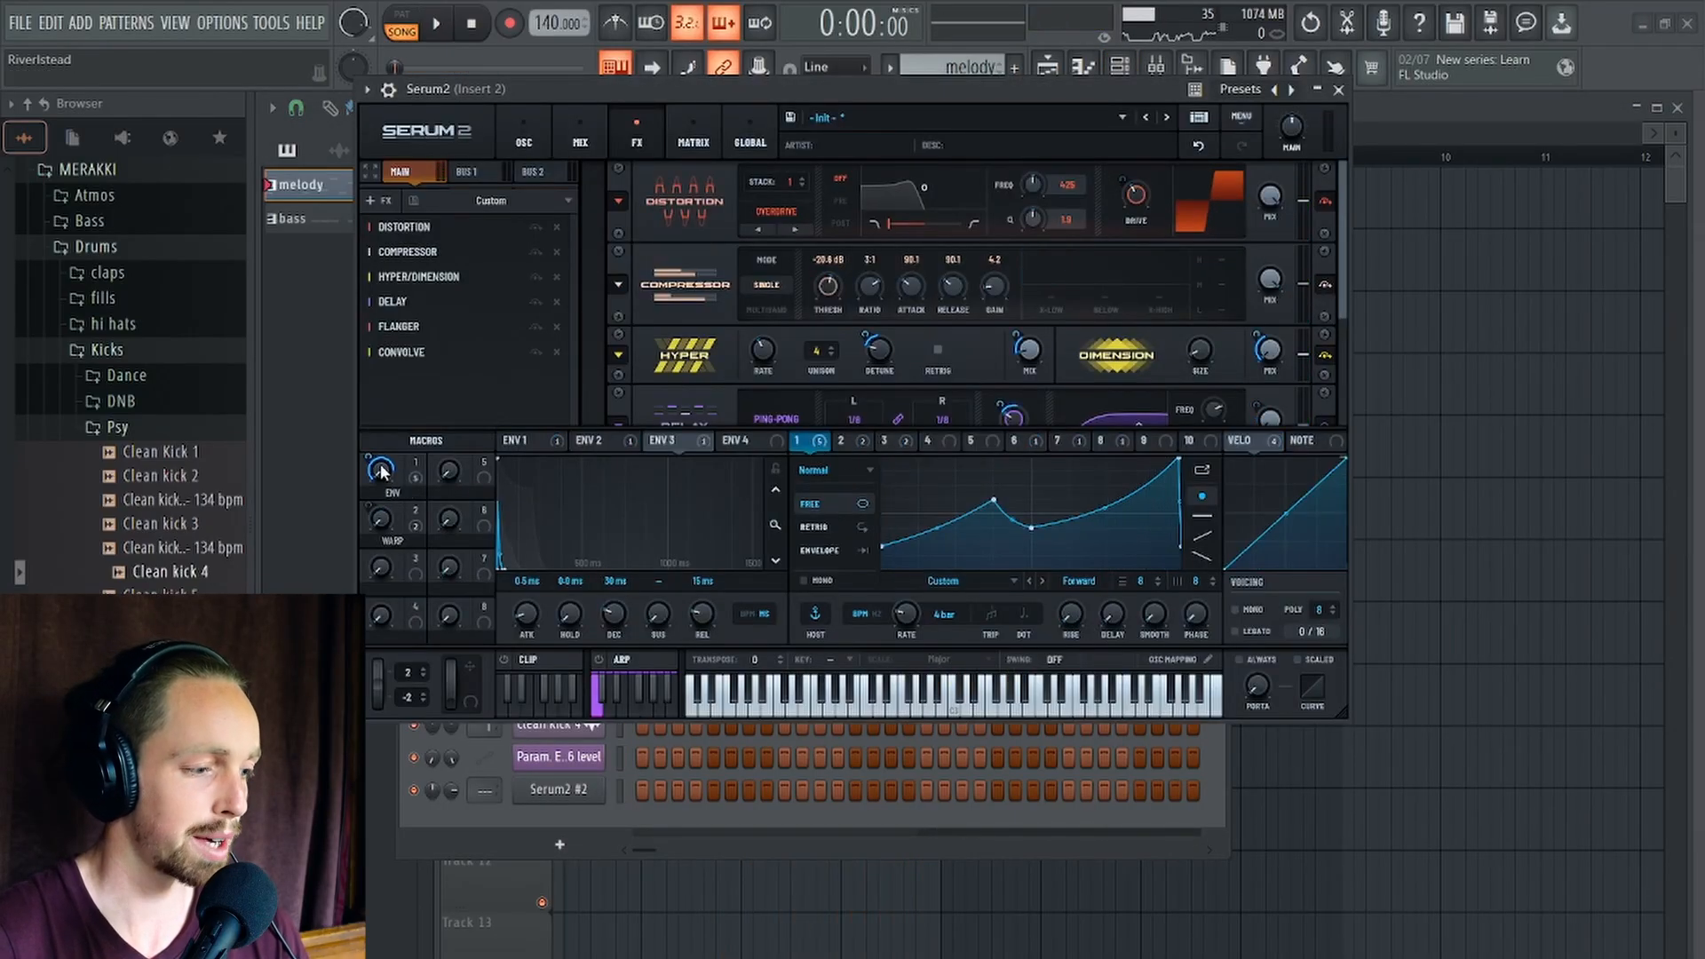
mouse_move(376, 464)
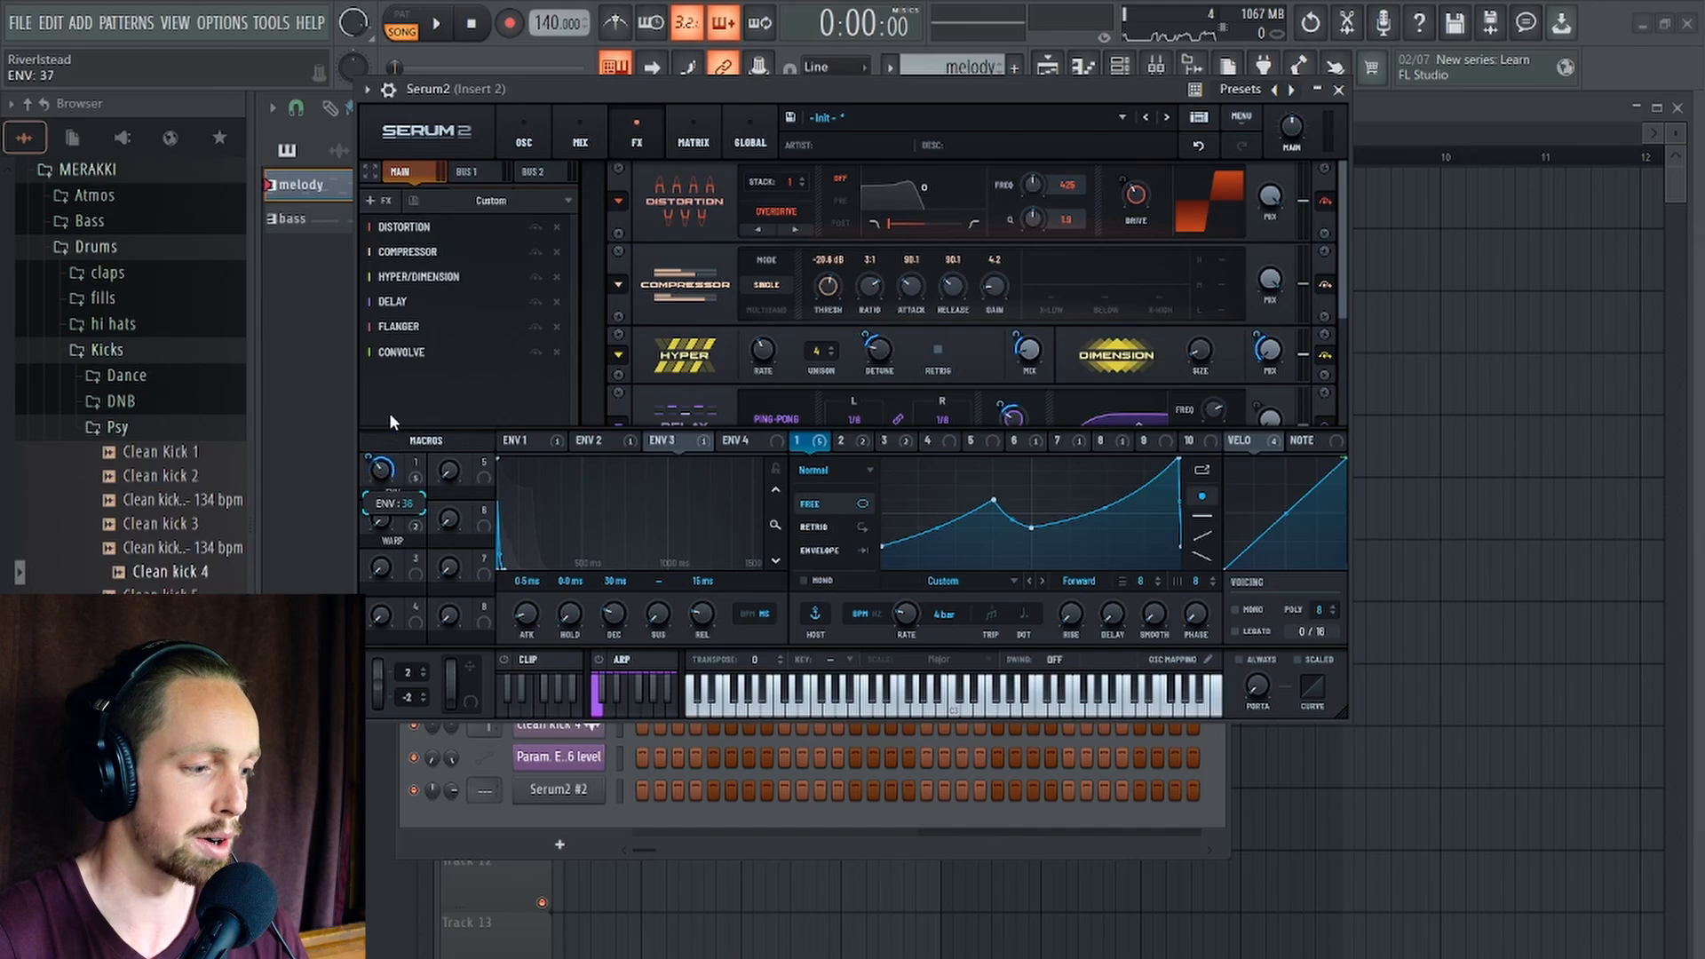
key("space")
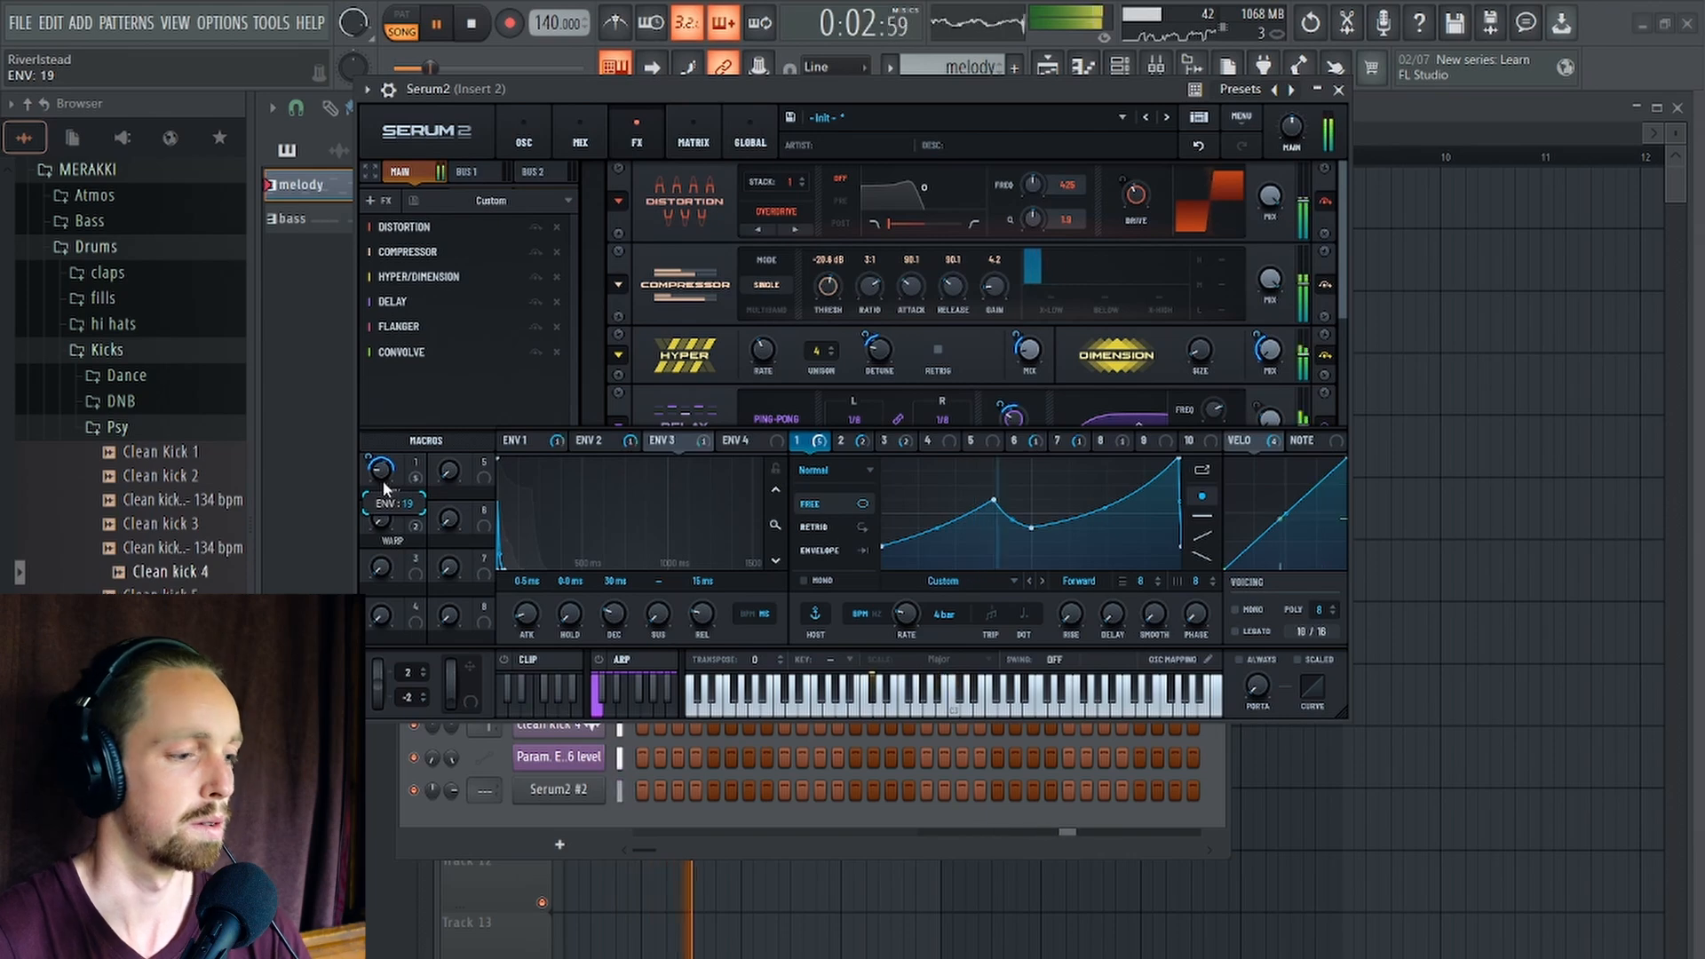
Stop playback and add a Filter effect at the end of the main FX chain, after Convolve.
left_click_drag(1344, 268, 1345, 407)
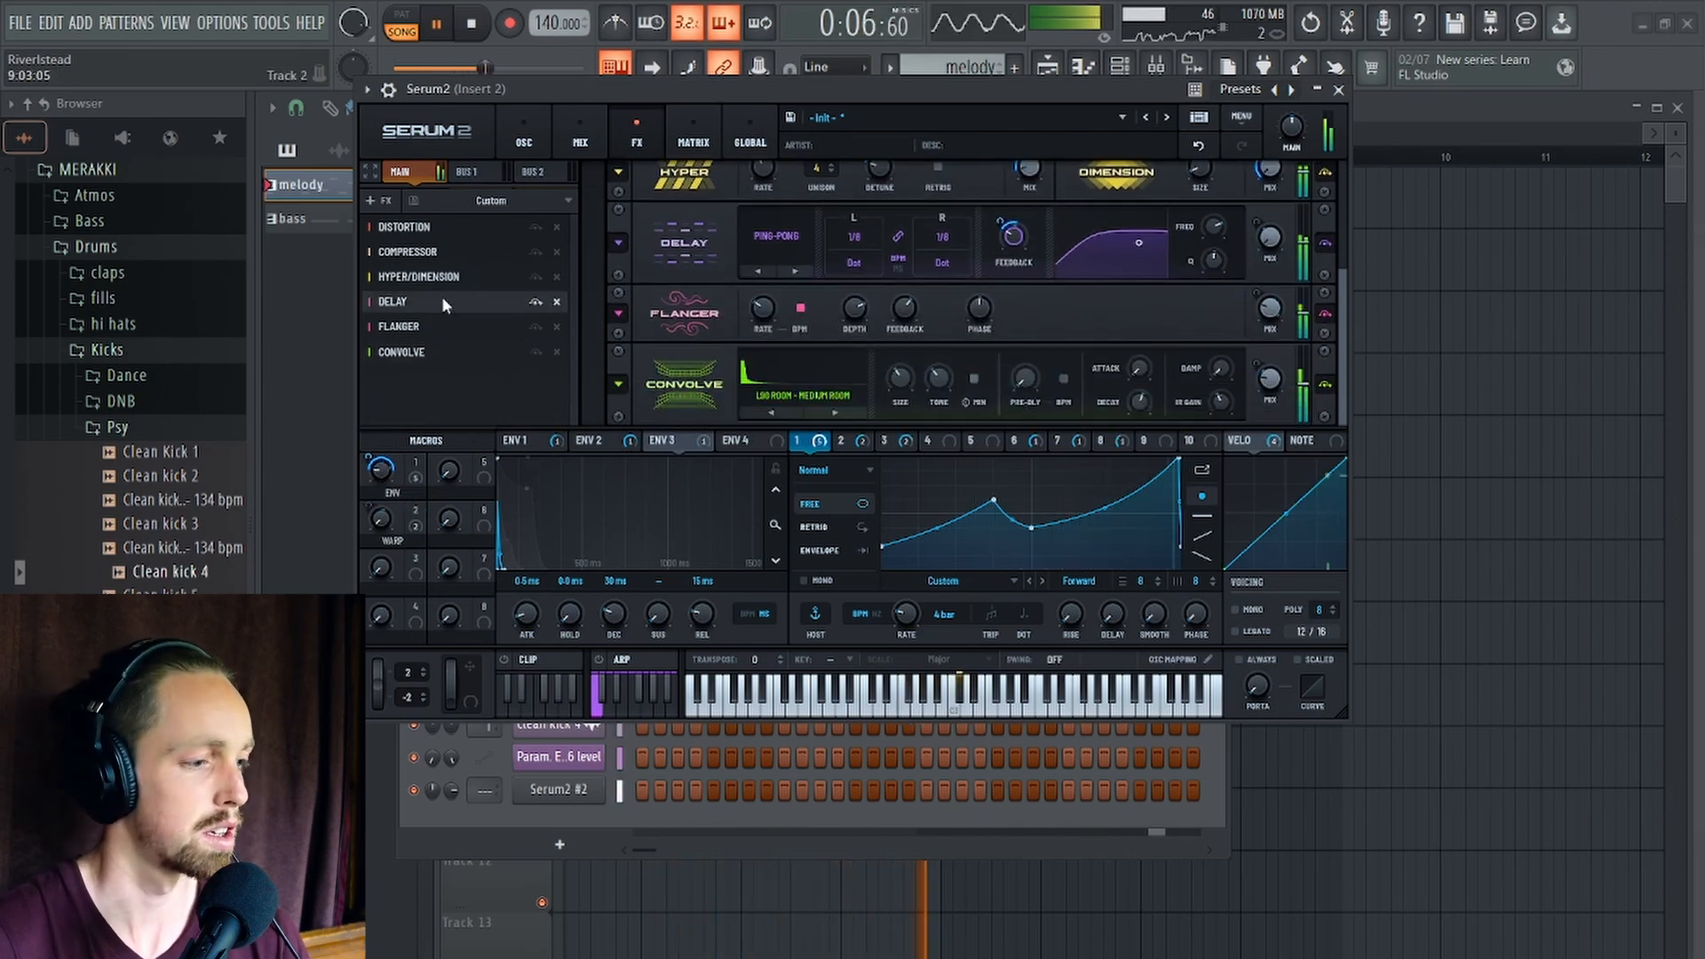
key("space")
left_click(384, 202)
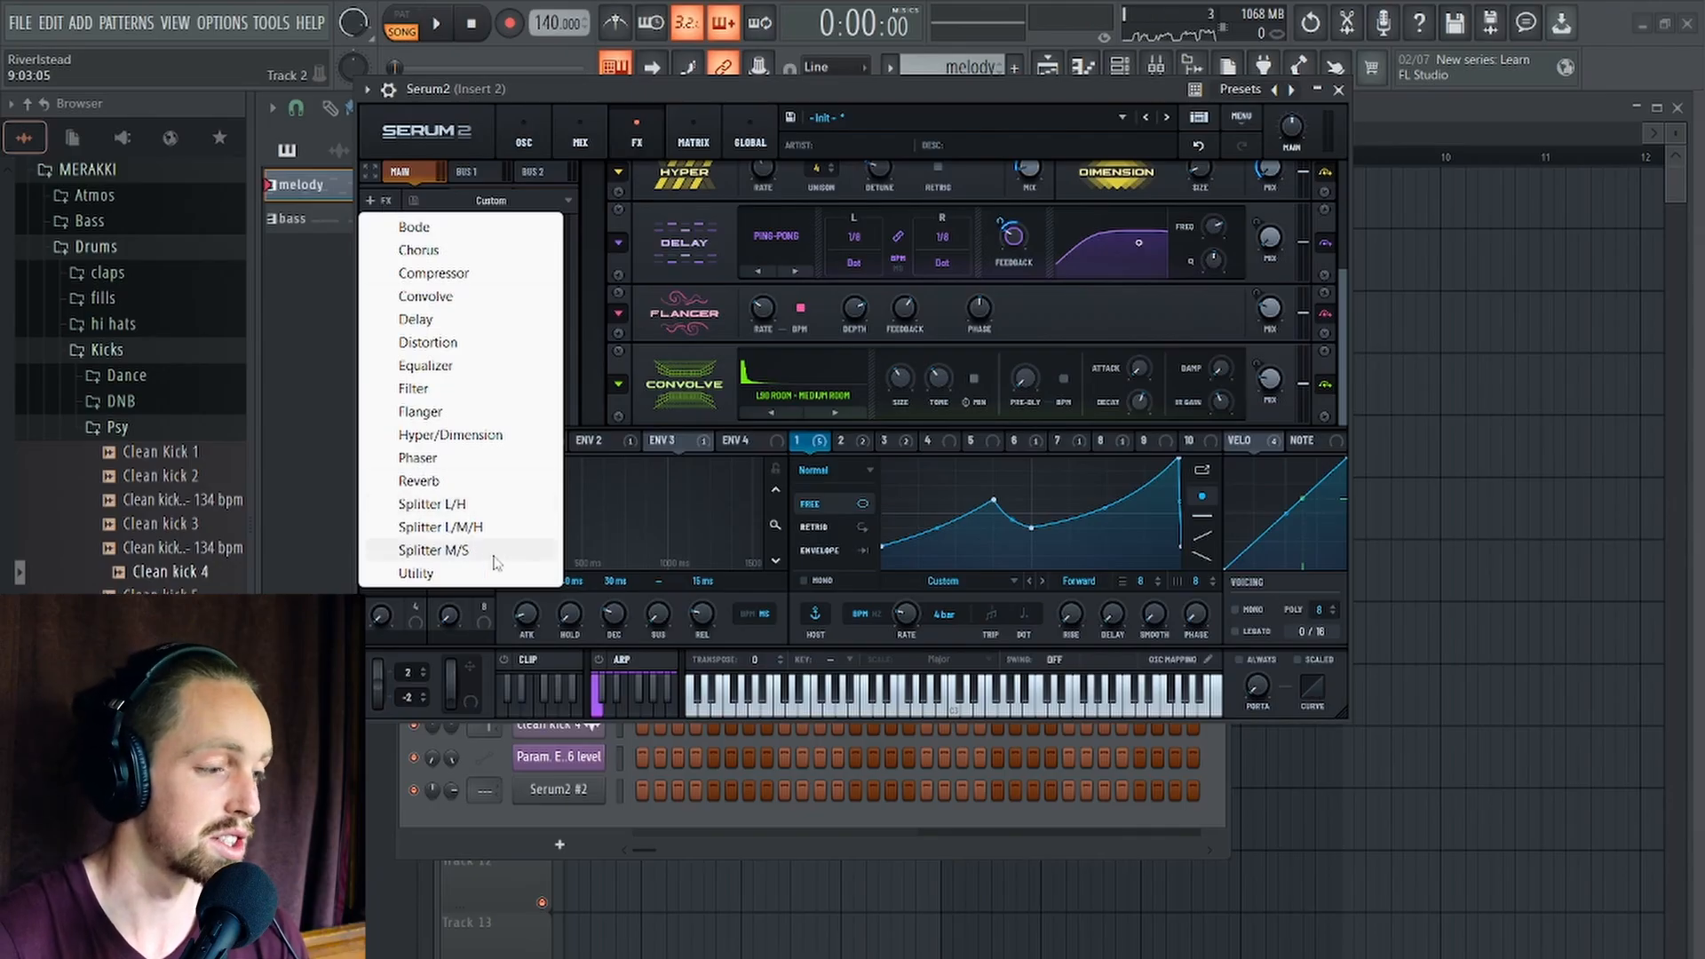
left_click(447, 392)
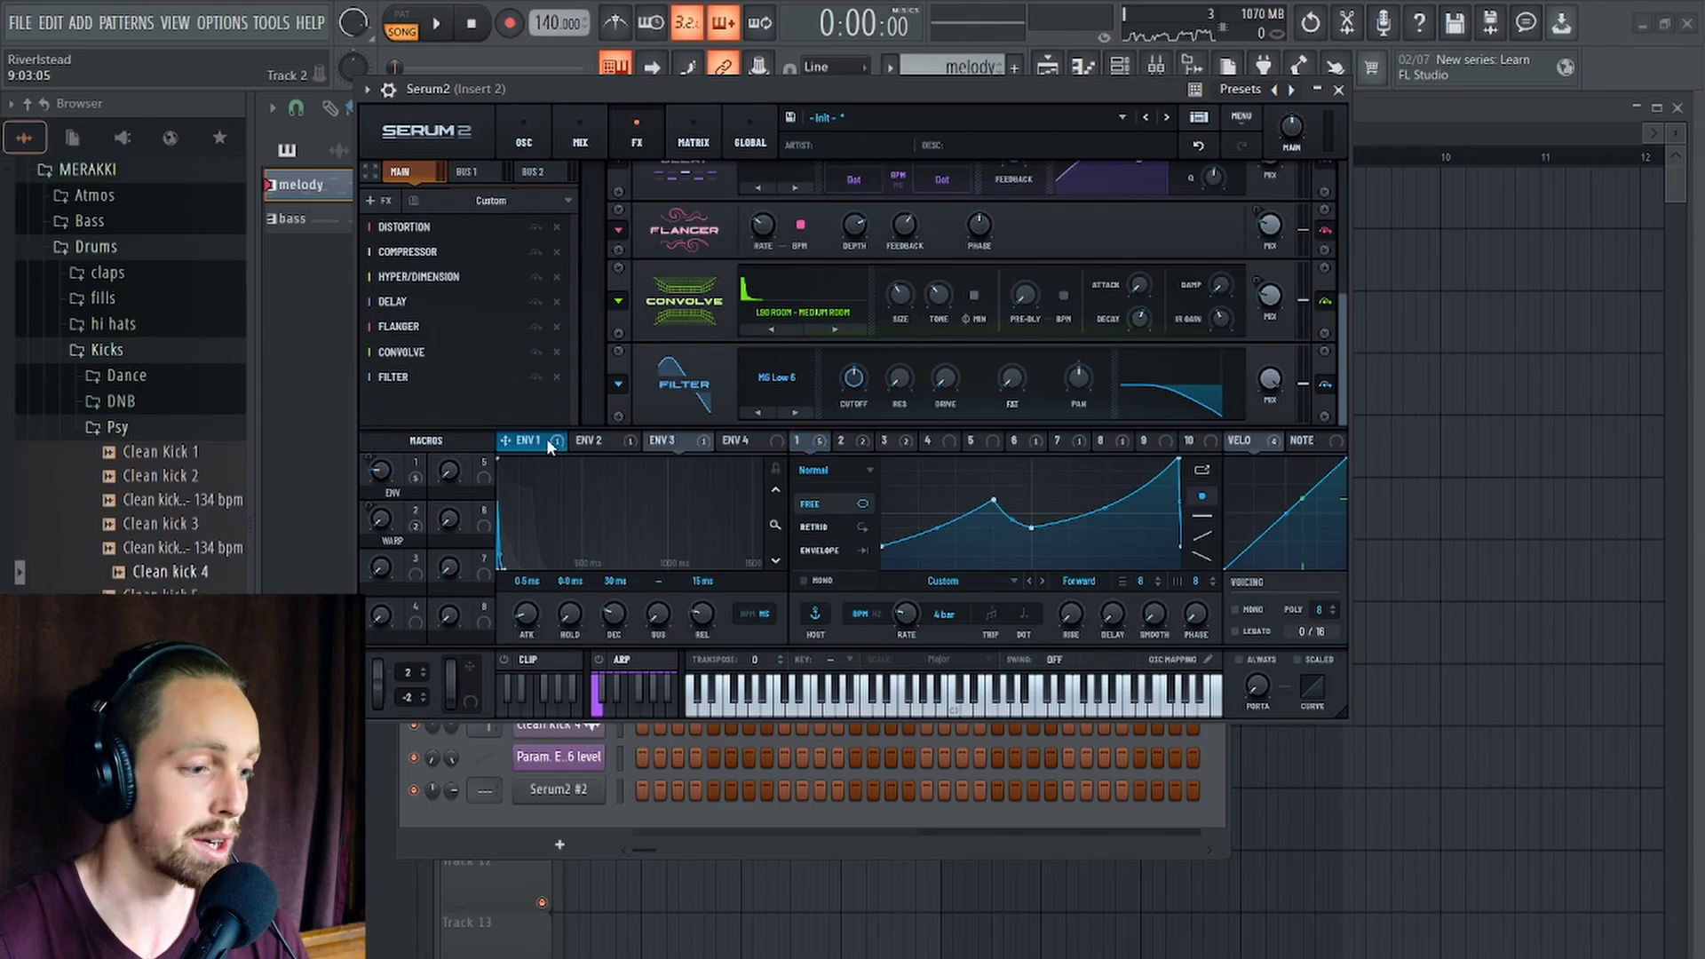
Modulate the FX Filter's cutoff with Env 1 by about 20% while auditioning the melody.
left_click_drag(927, 440, 838, 384)
key("space")
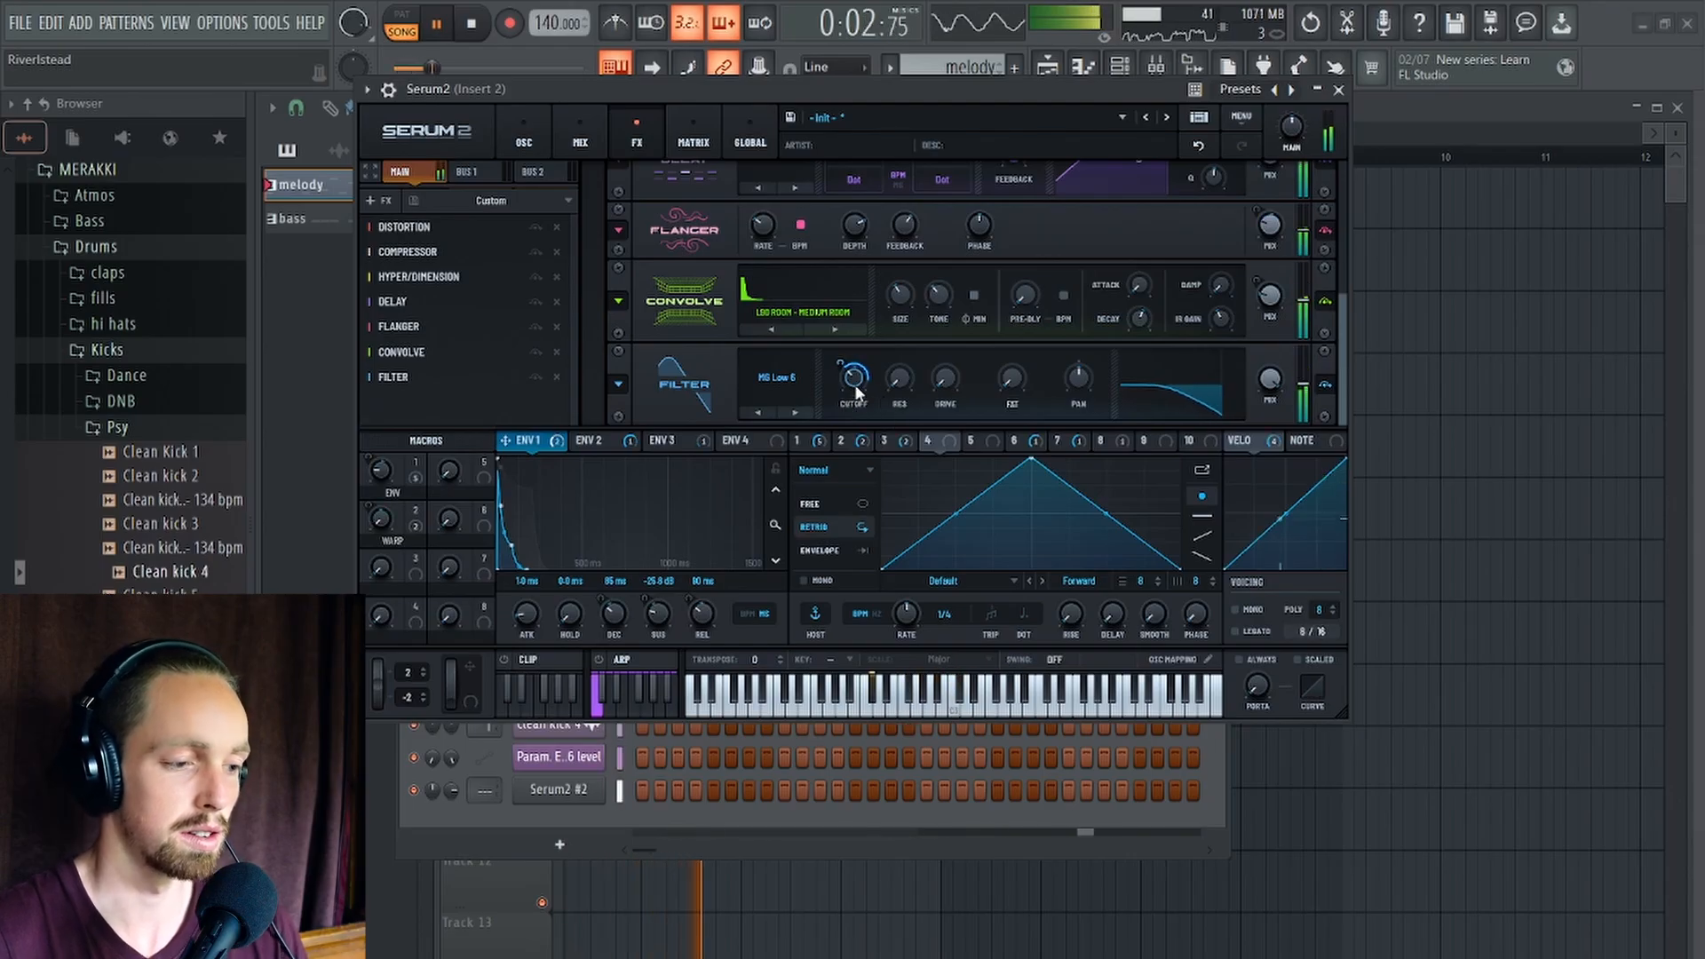
mouse_move(857, 389)
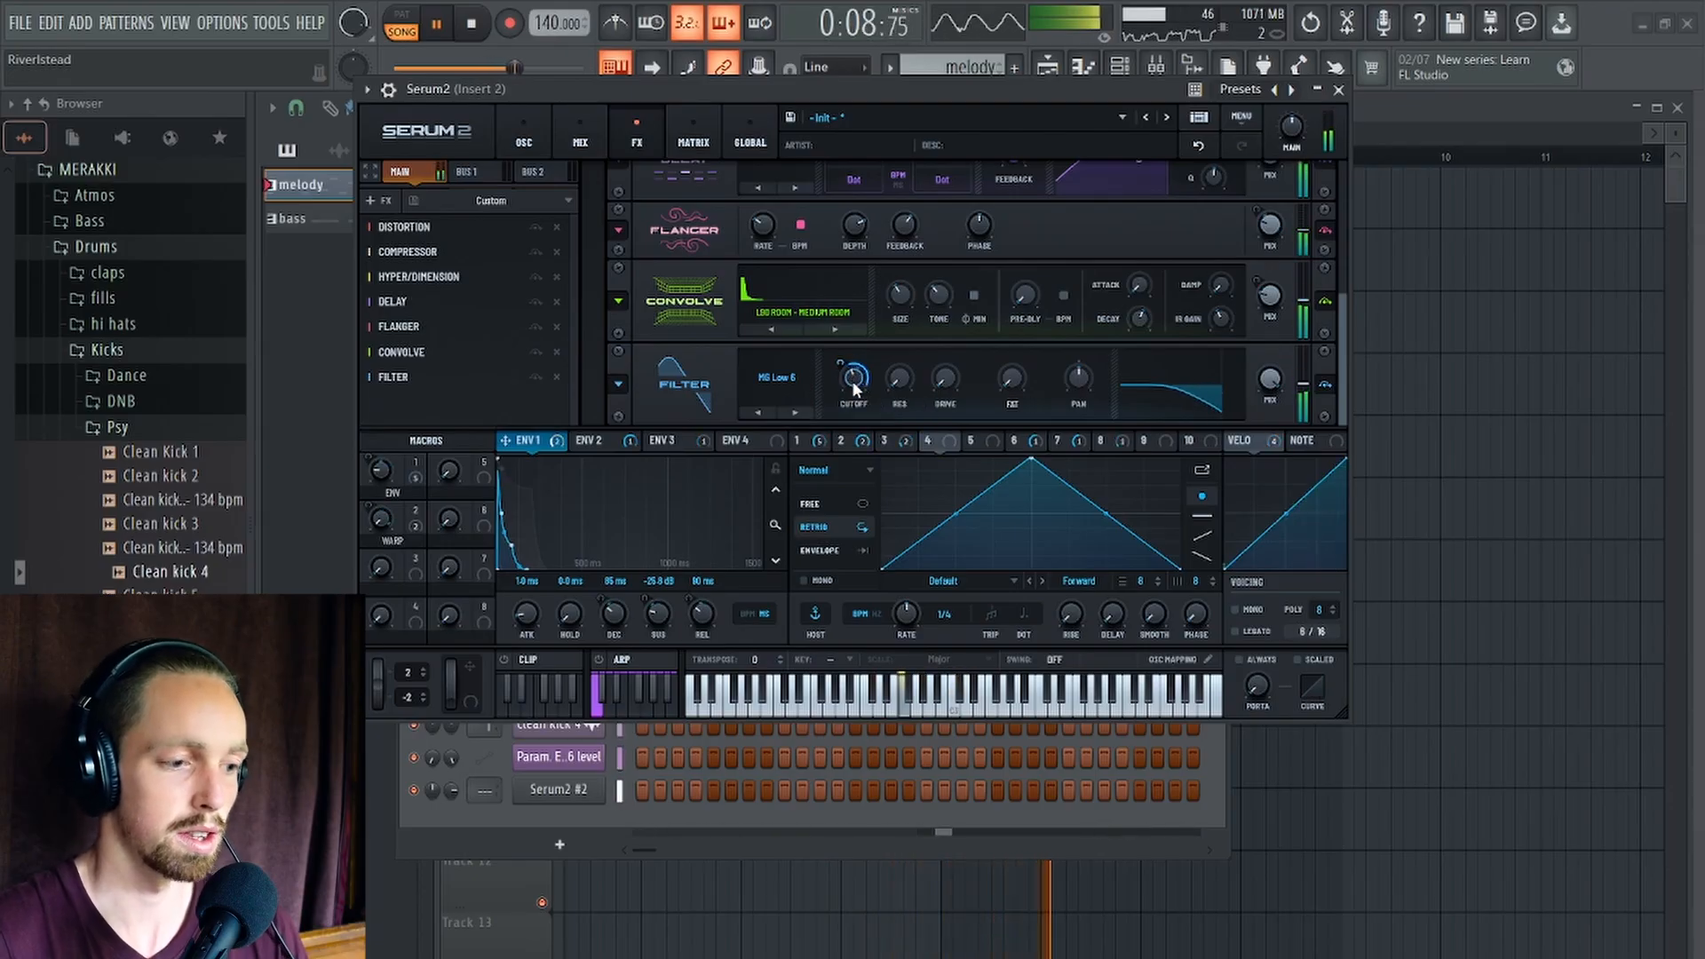
key("space")
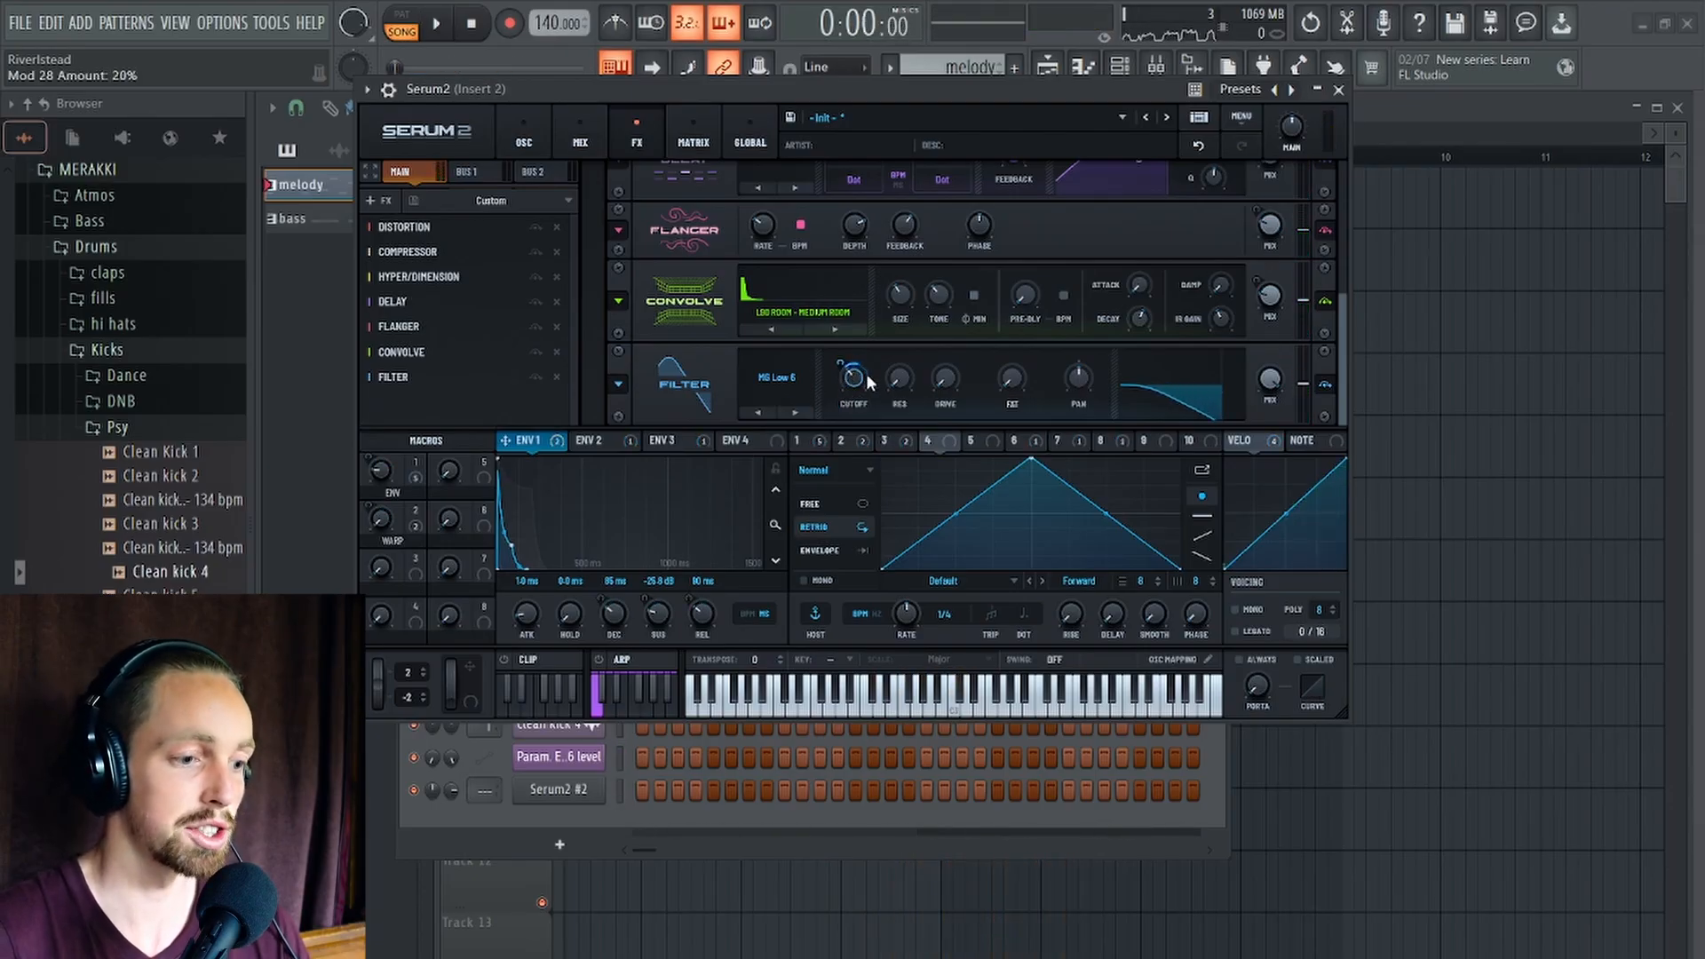
Change the FX Filter type to MG Low 24 and set its Env 1 cutoff modulation to 23% during playback.
left_click(801, 412)
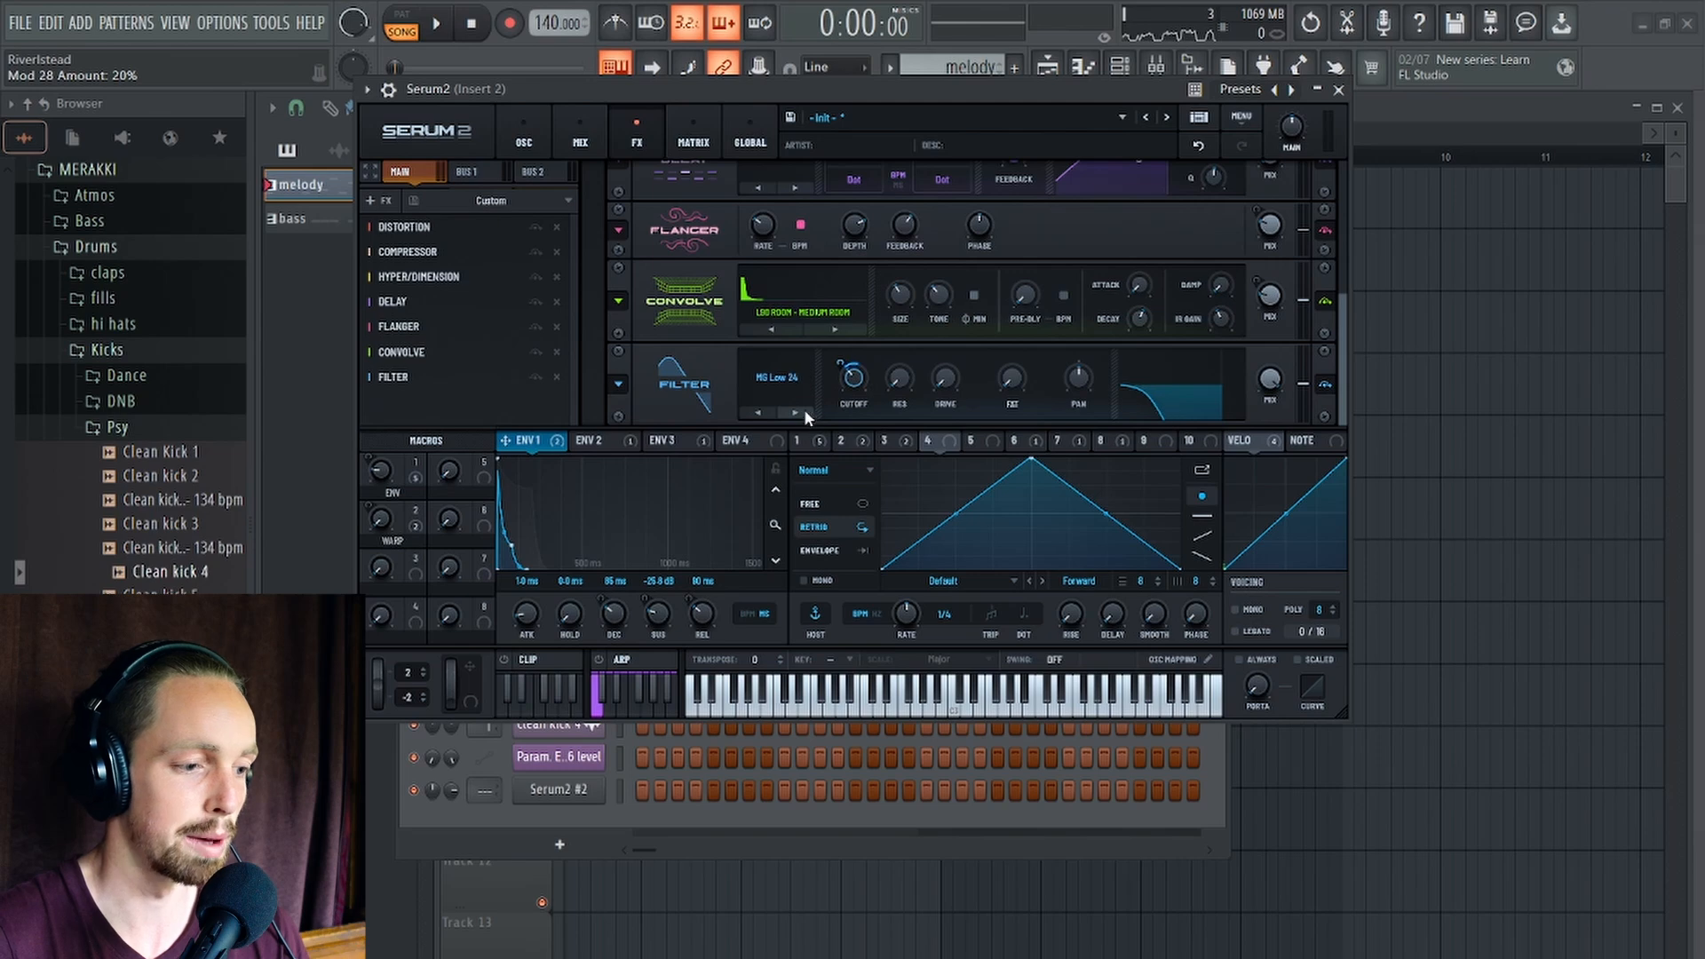
key("space")
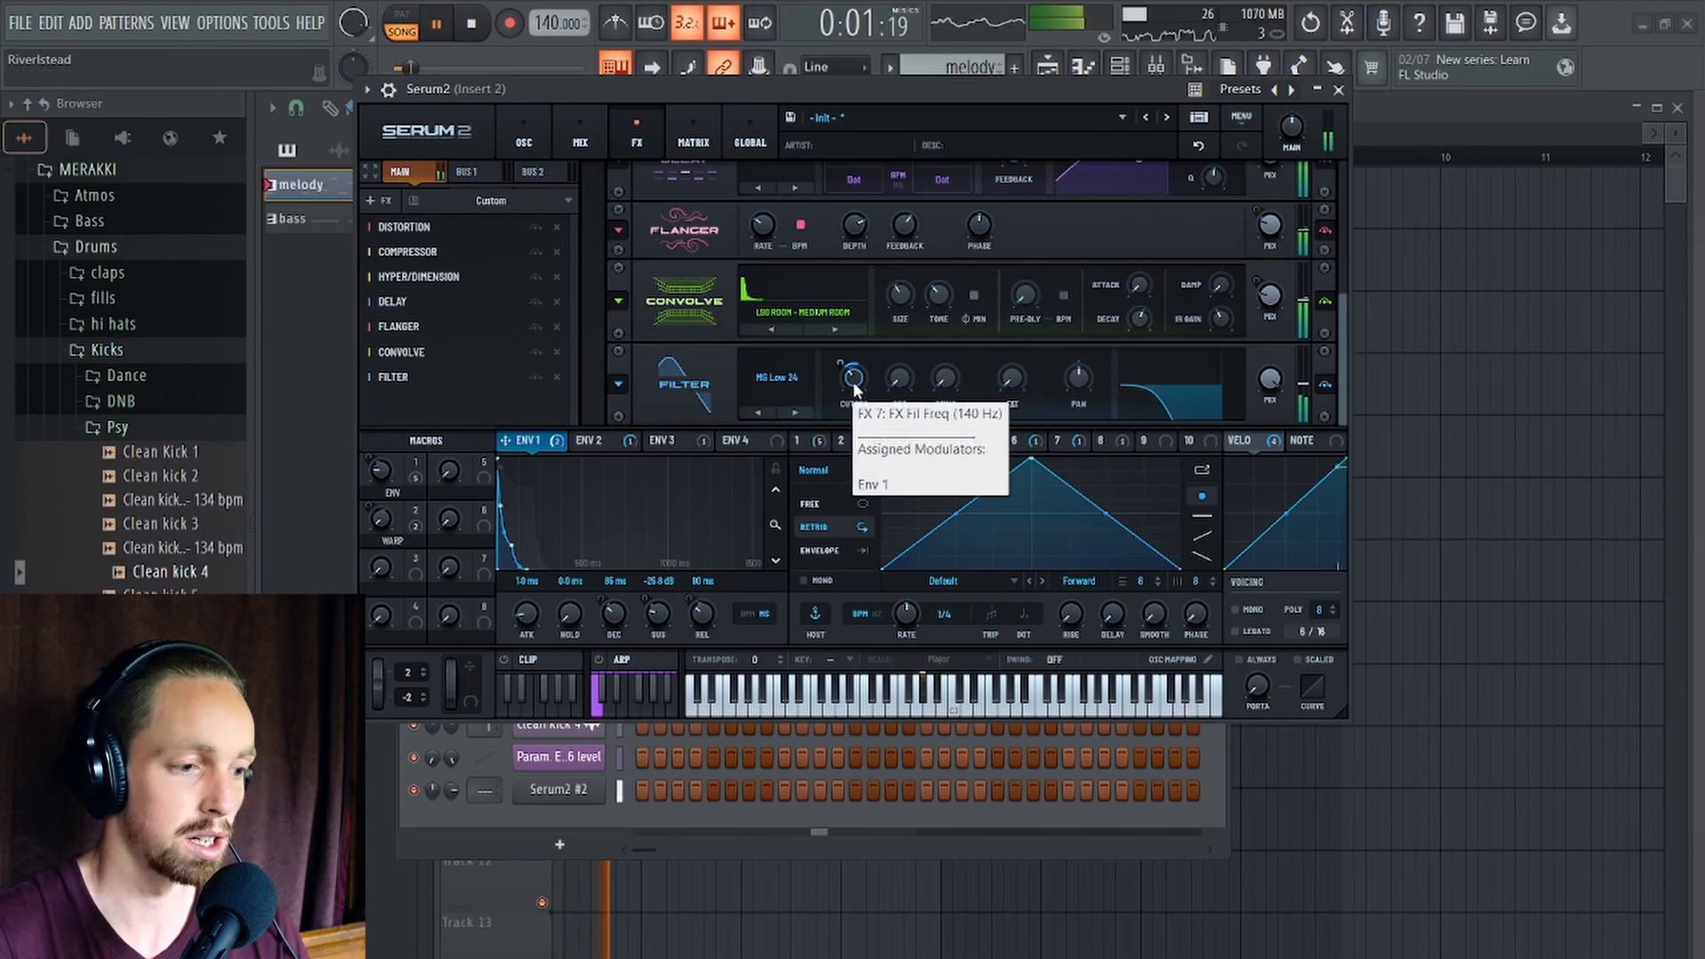
left_click_drag(843, 373, 845, 366)
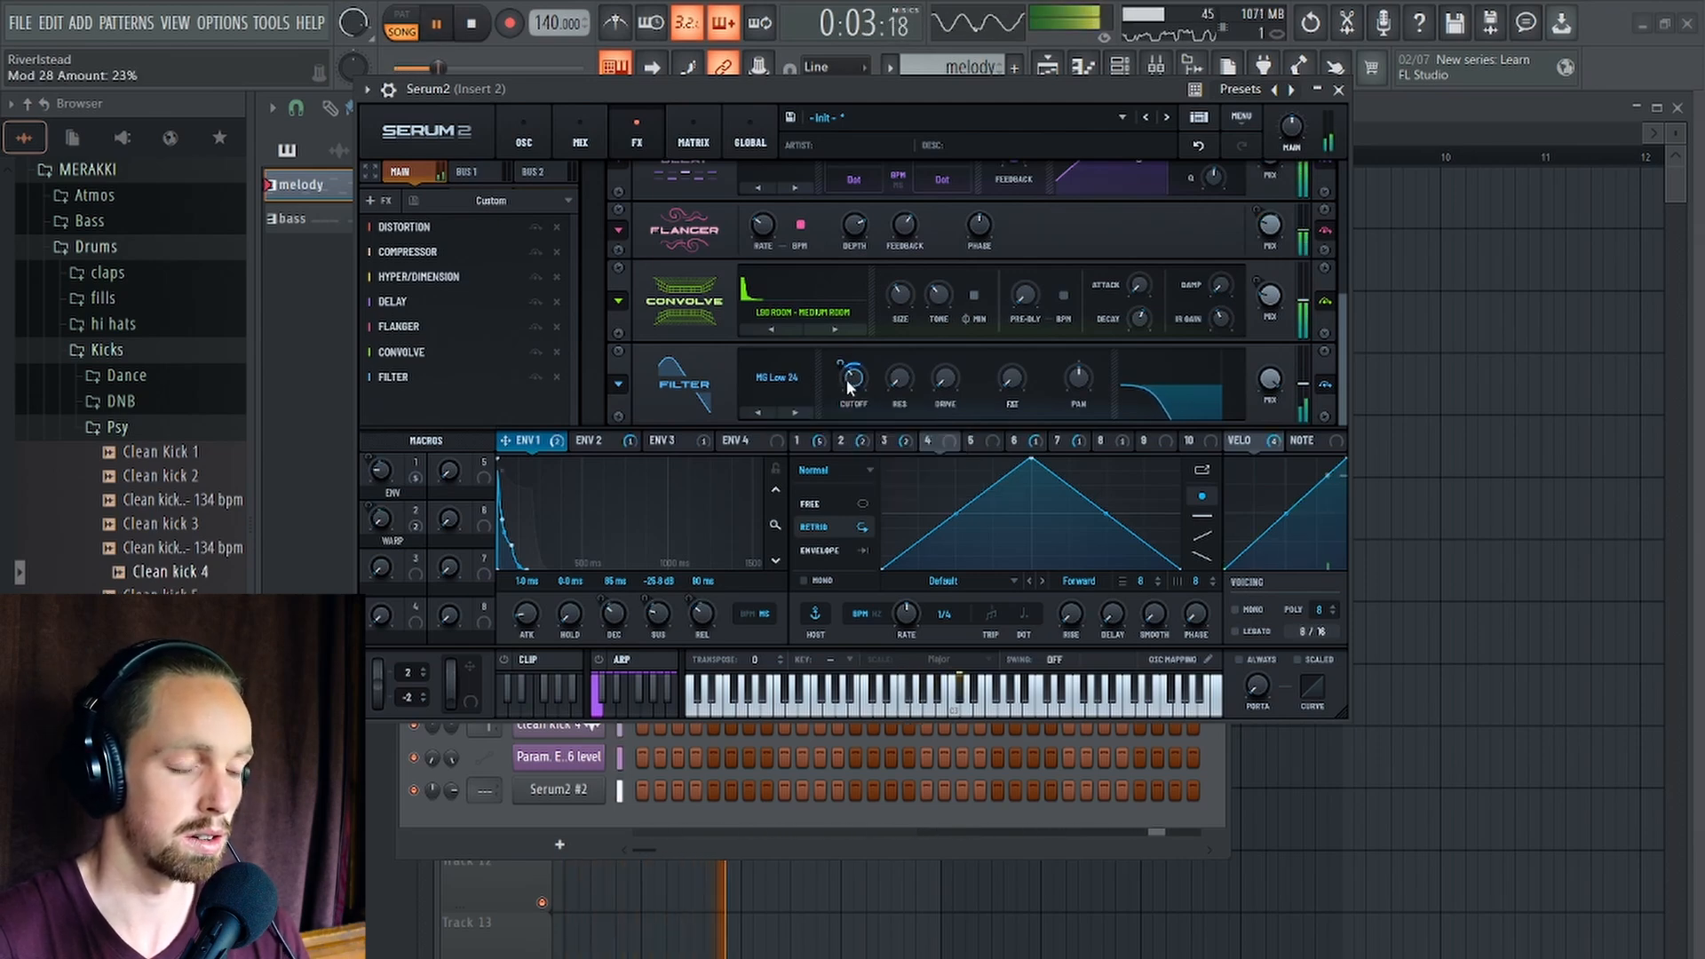
key("space")
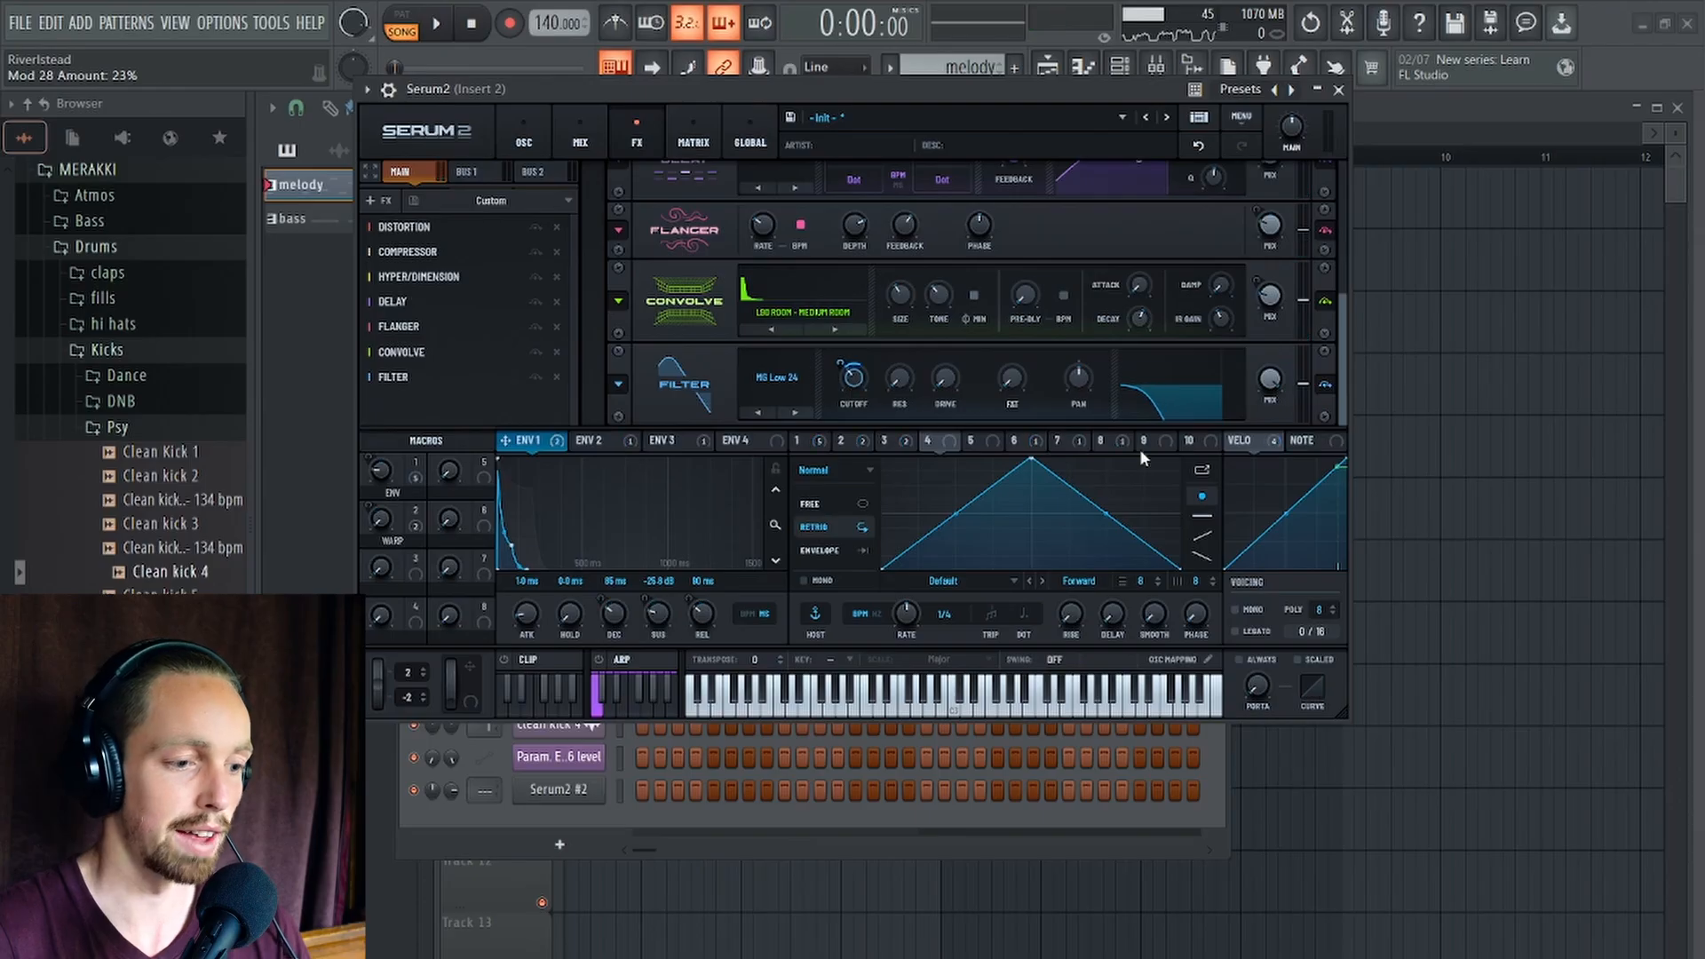
Shape LFO 9 as a free-running rising ramp at 8 bar and assign it to the FX Filter cutoff at 46%.
left_click(1155, 441)
left_click_drag(1031, 460, 1410, 352)
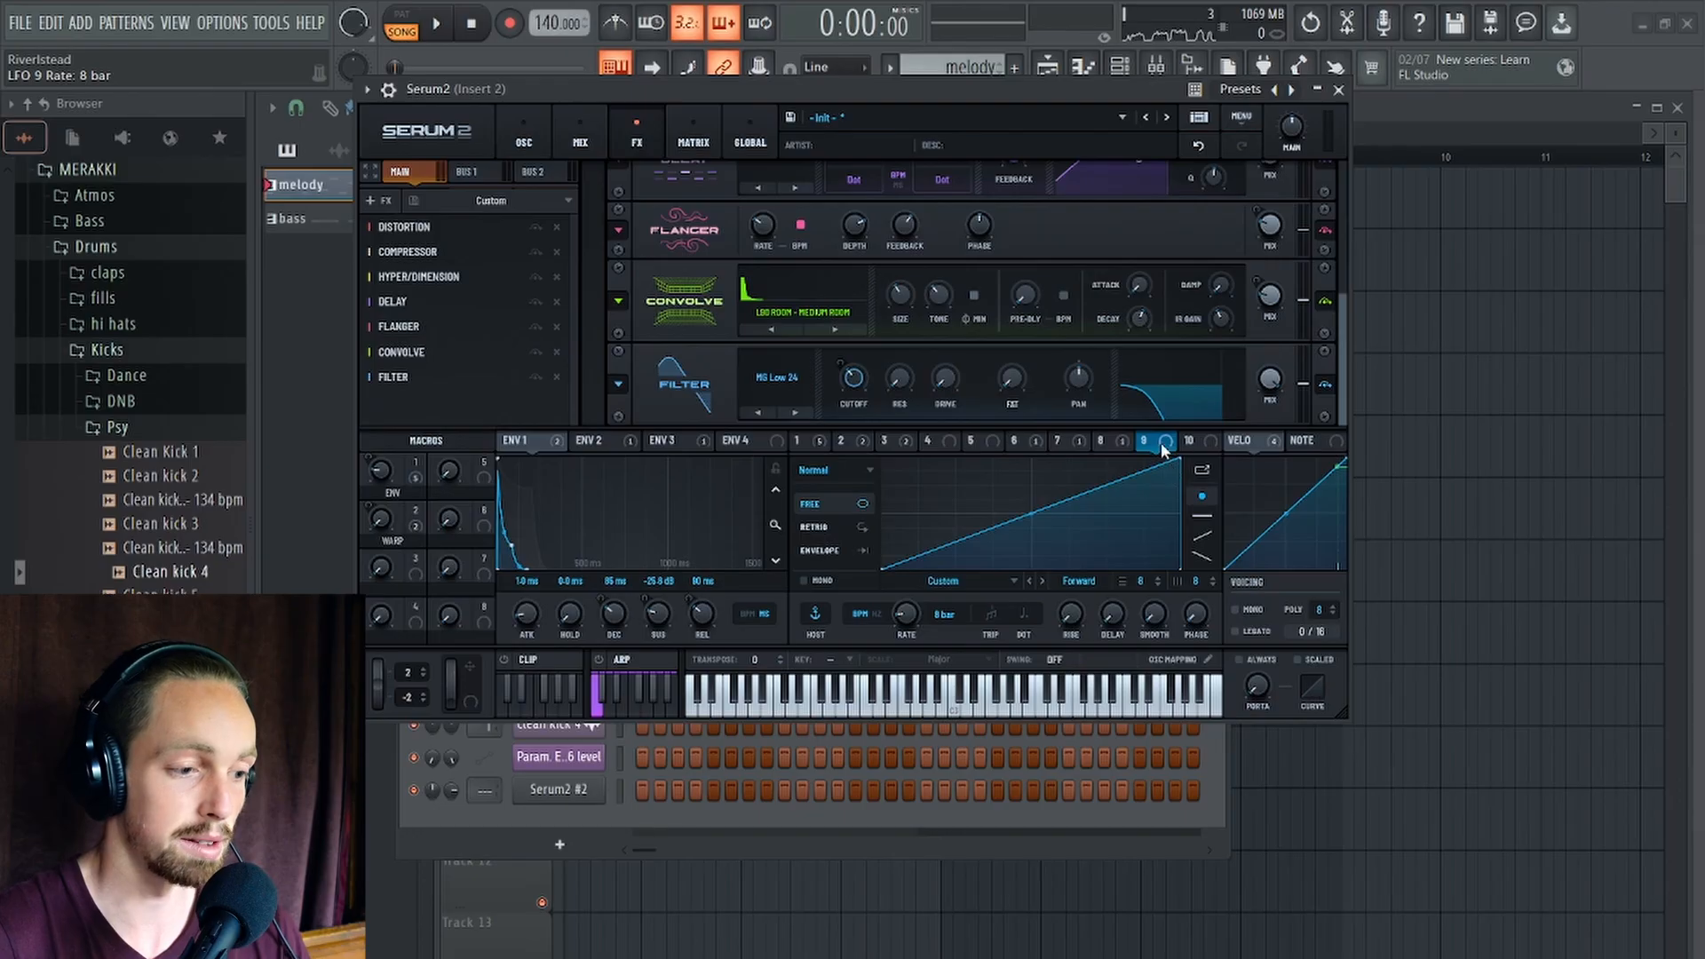
left_click_drag(1164, 442, 849, 388)
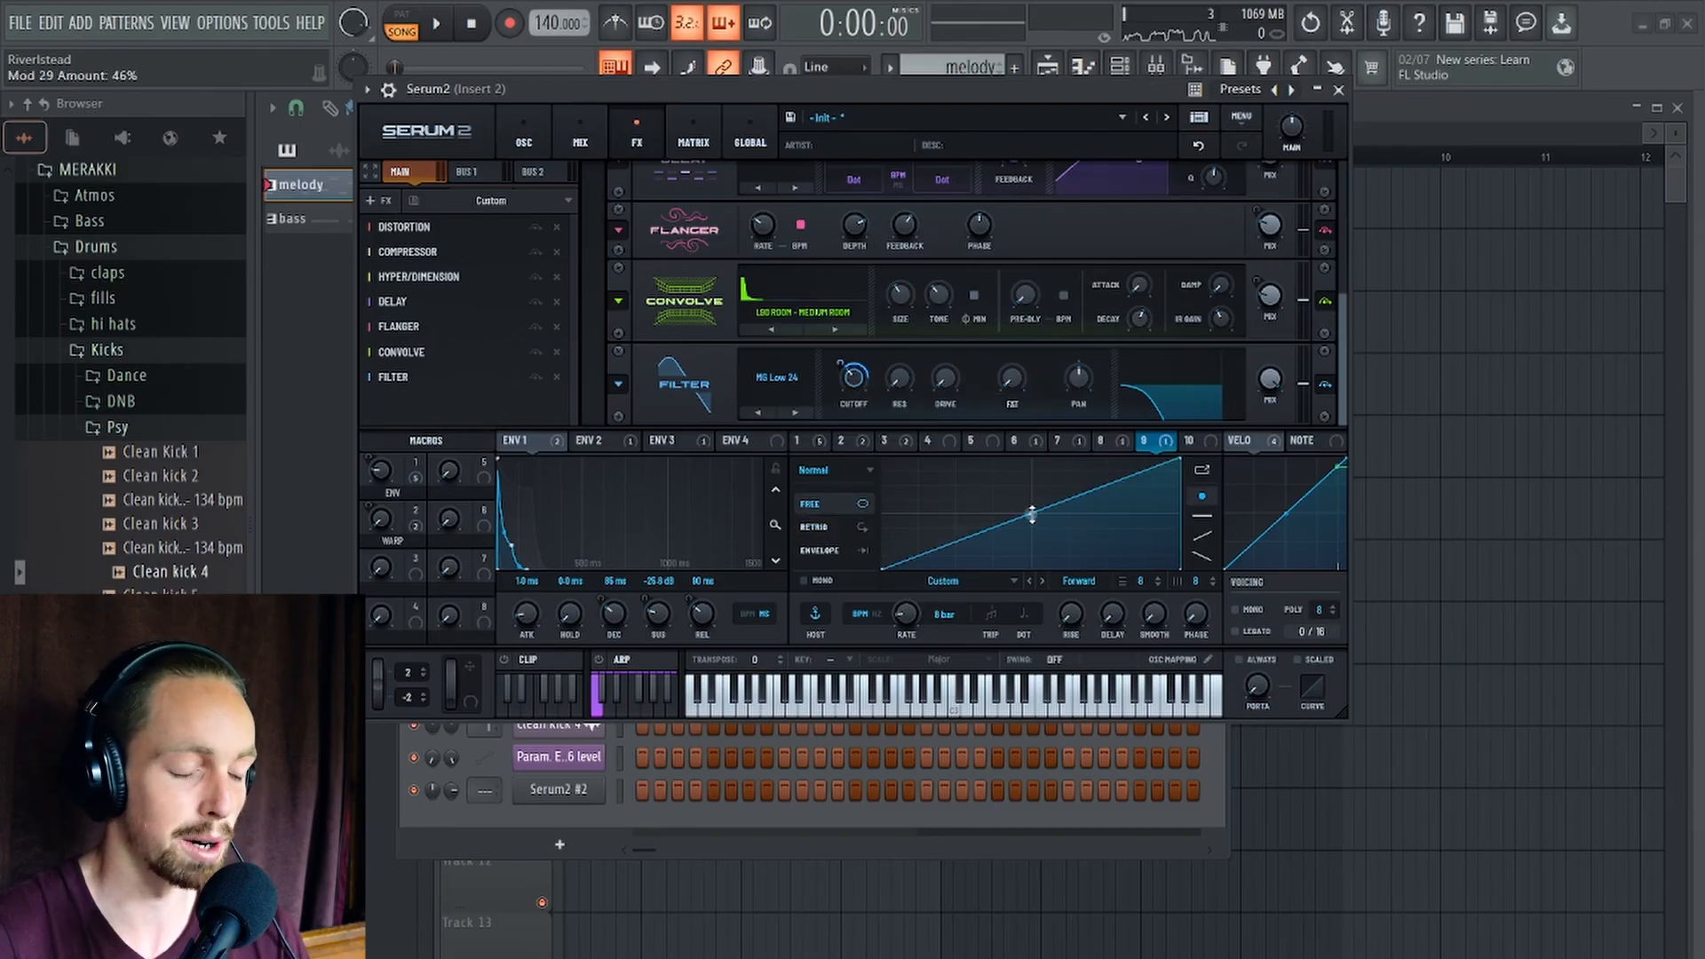
Reshape the LFO 9 ramp into a curved peak, a dip halfway and a curved rise to full level, and audition it.
left_click_drag(1031, 515, 1031, 525)
key("space")
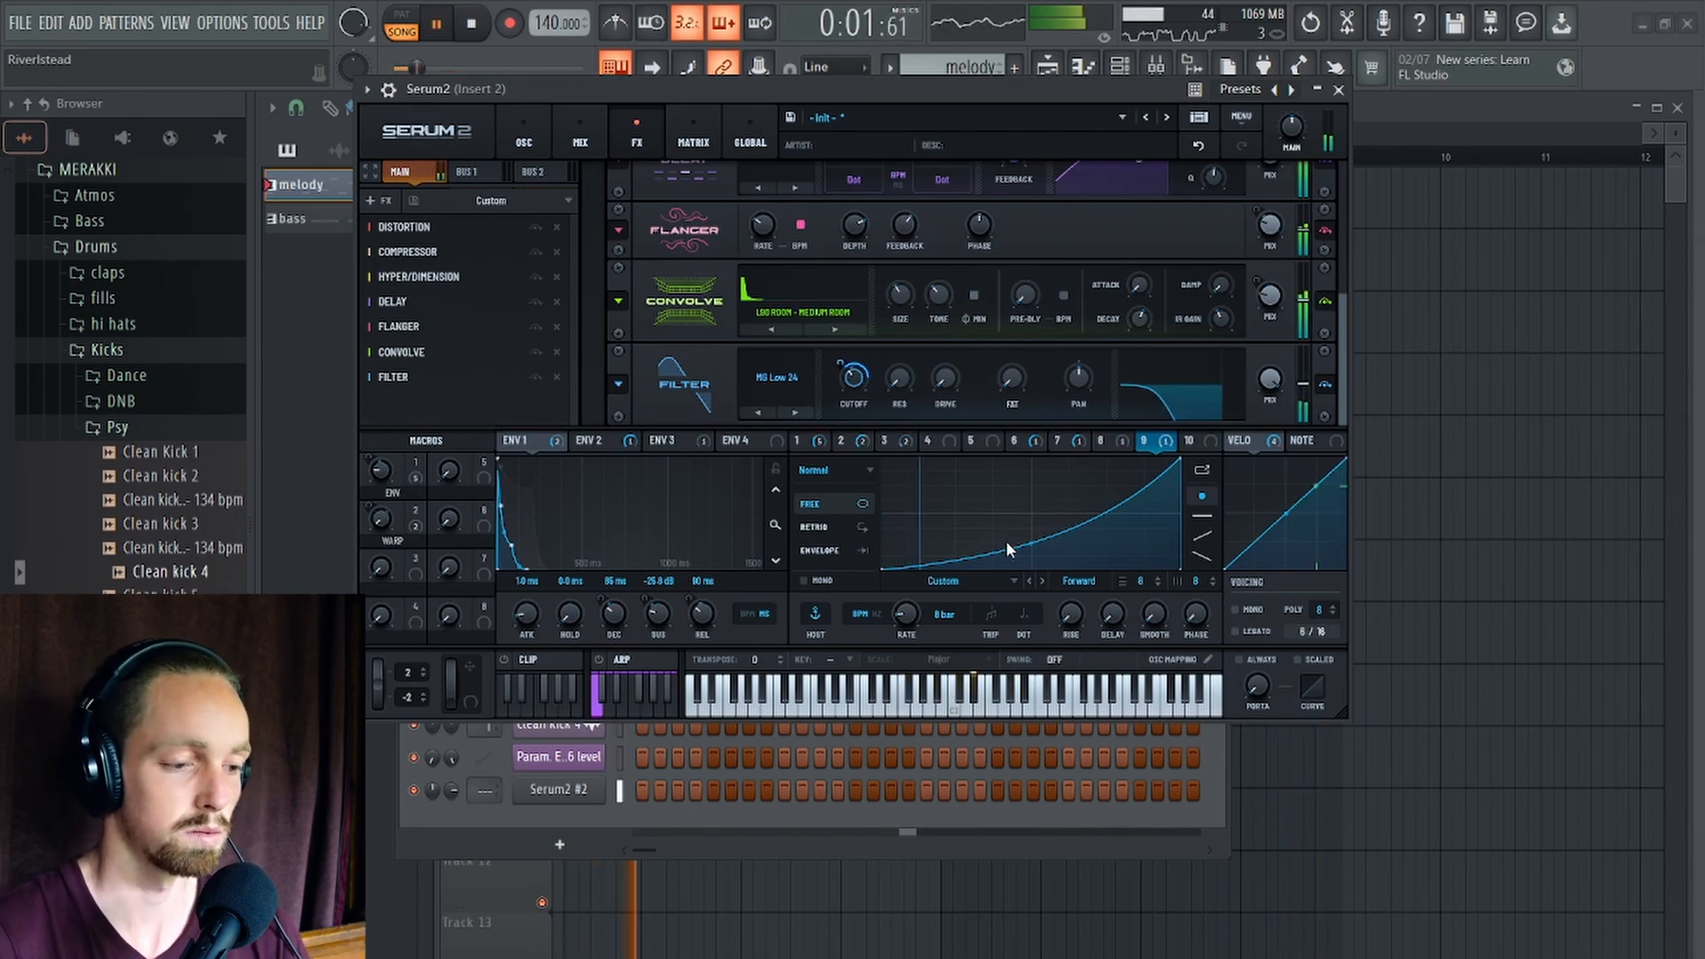
key("space")
left_click_drag(999, 550, 1031, 527)
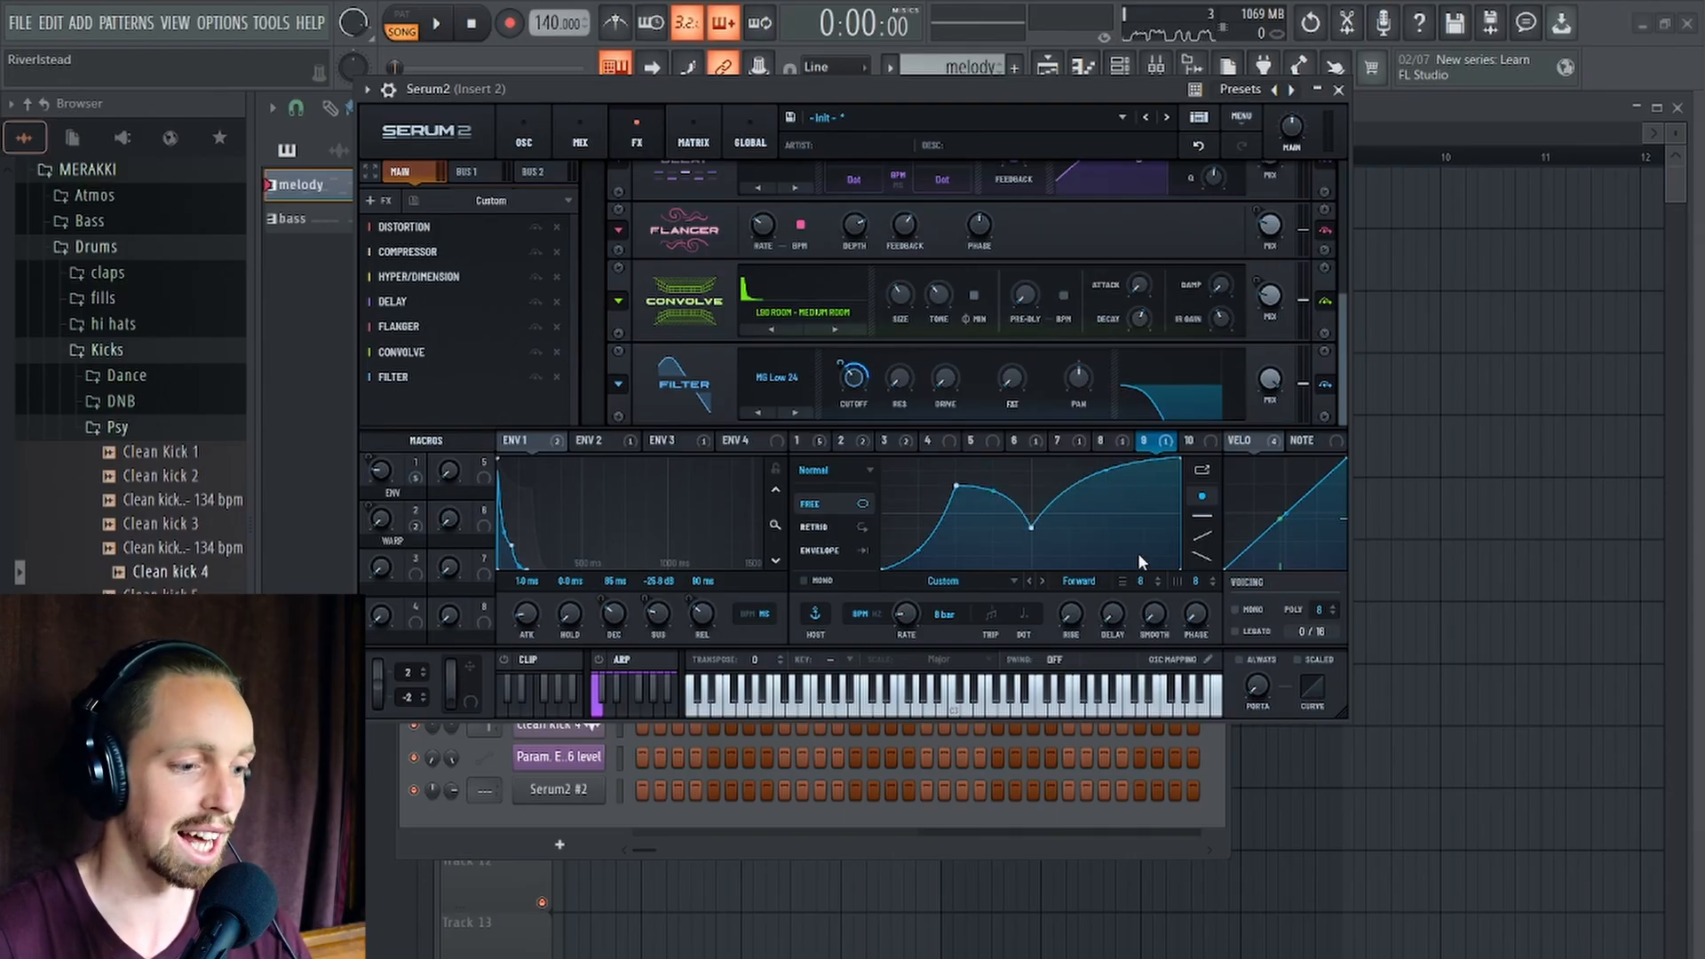
key("space")
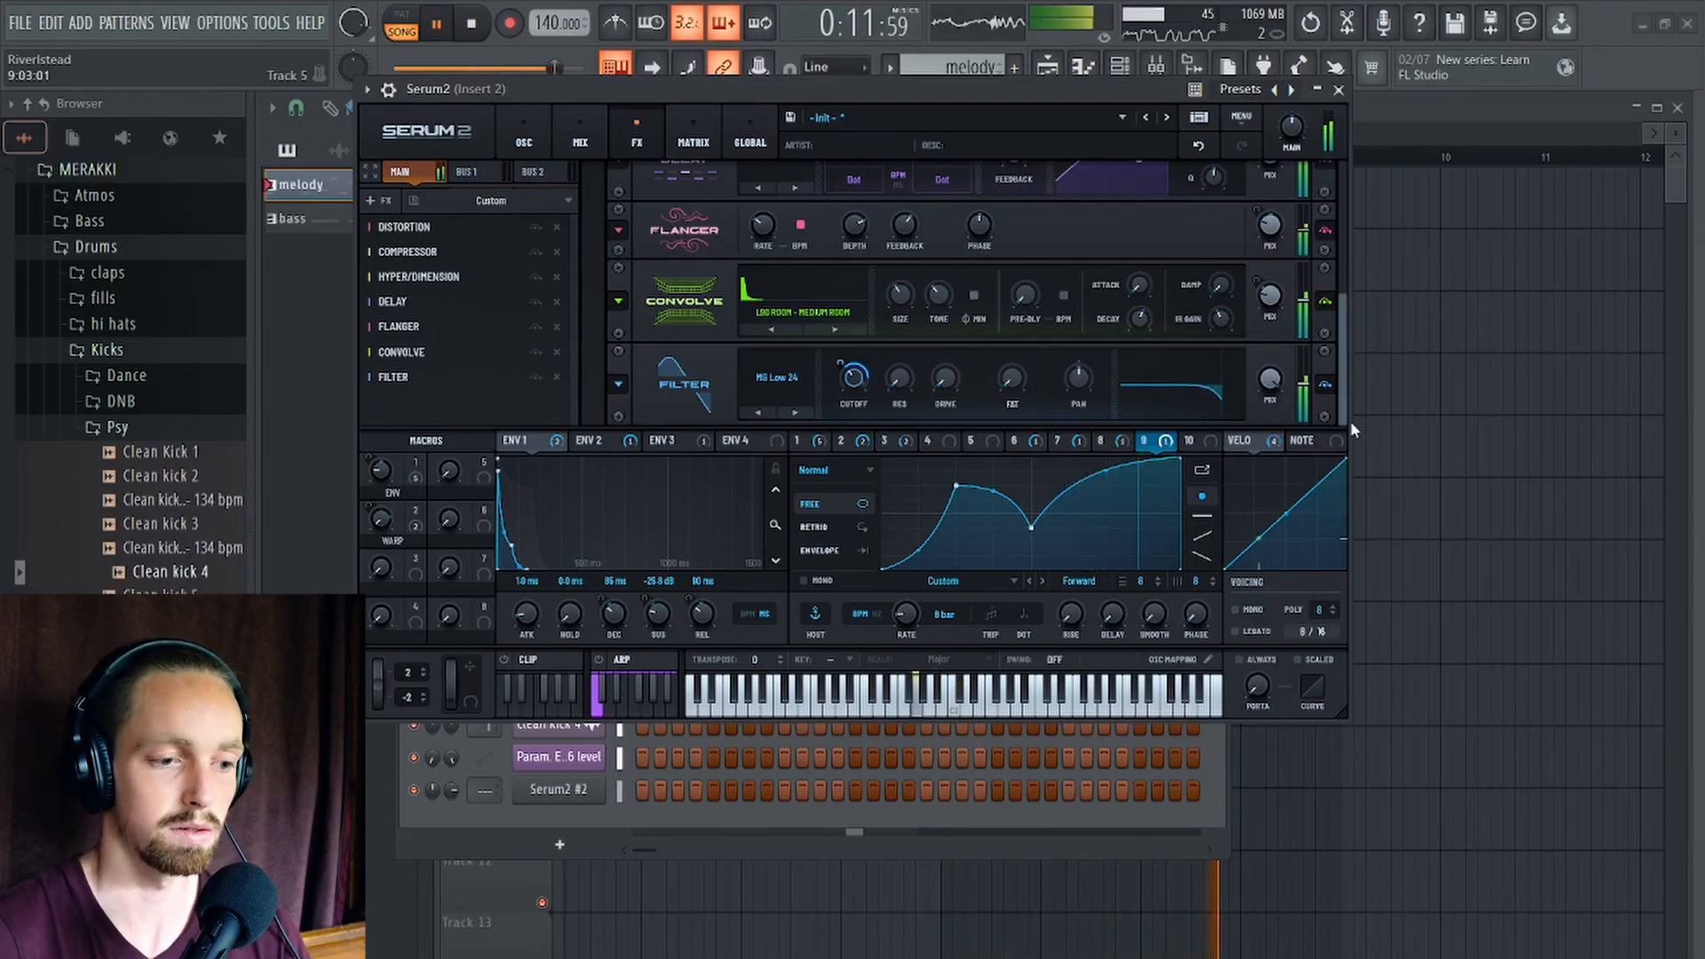
Shape LFO 10 at 2 bar into a full-level block over the second half only, and assign it to the Delay feedback.
left_click_drag(1341, 419, 1340, 356)
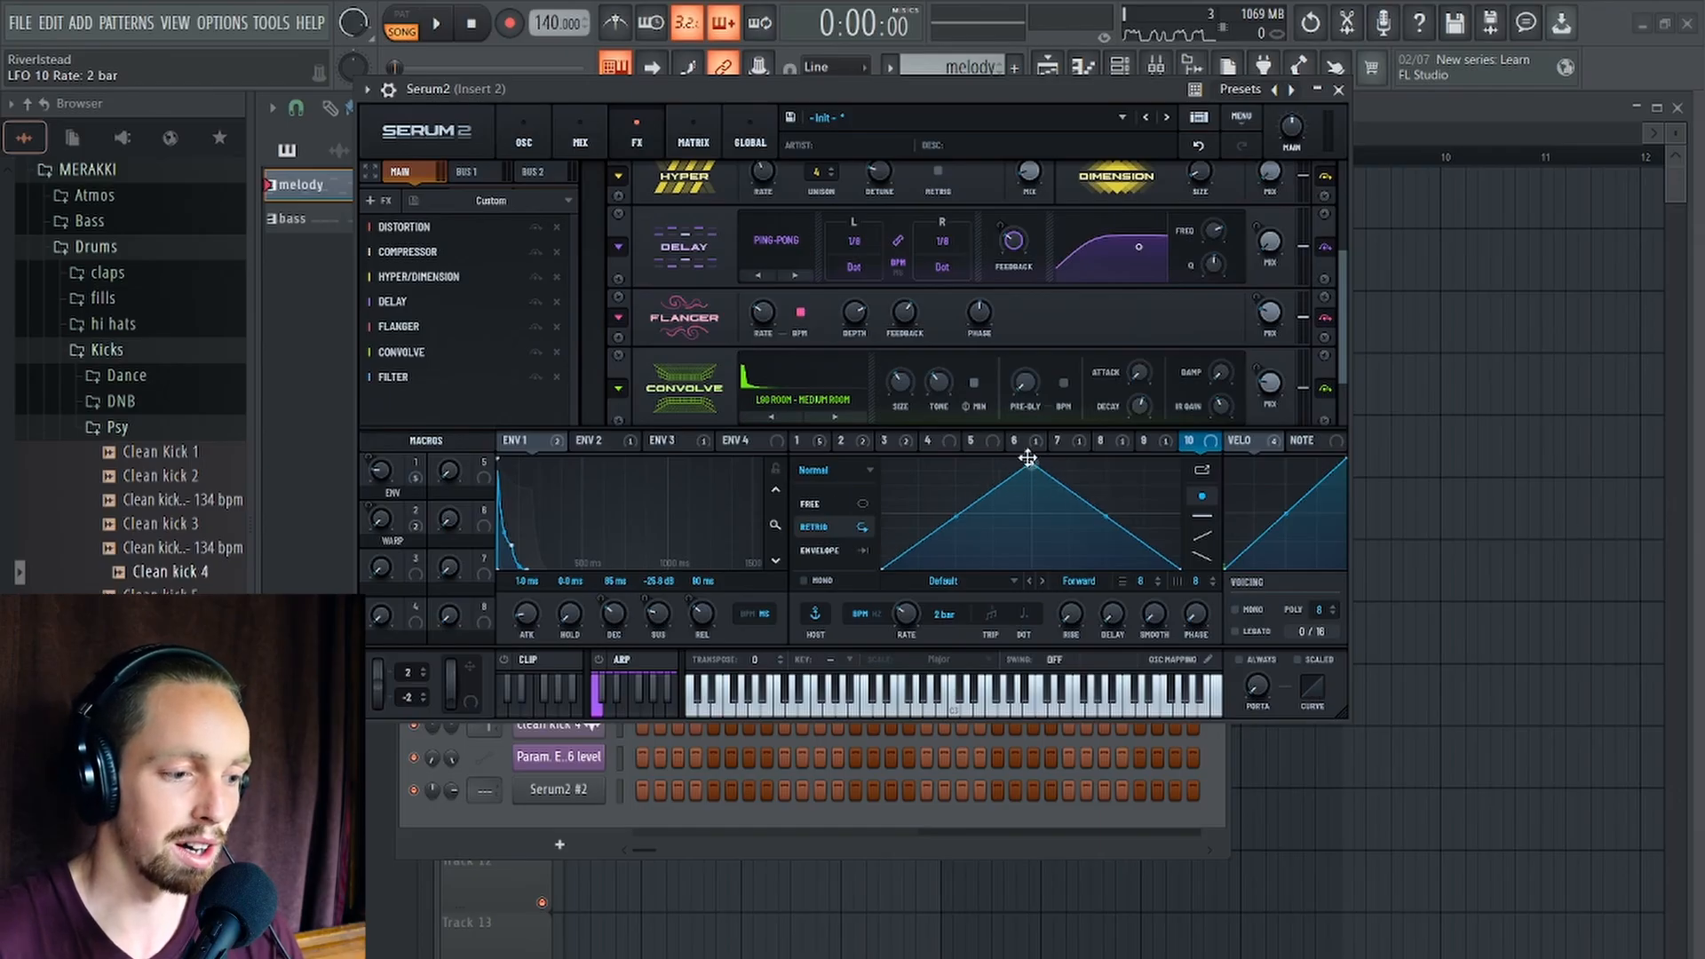
left_click_drag(1027, 458, 884, 459)
double_click(880, 460)
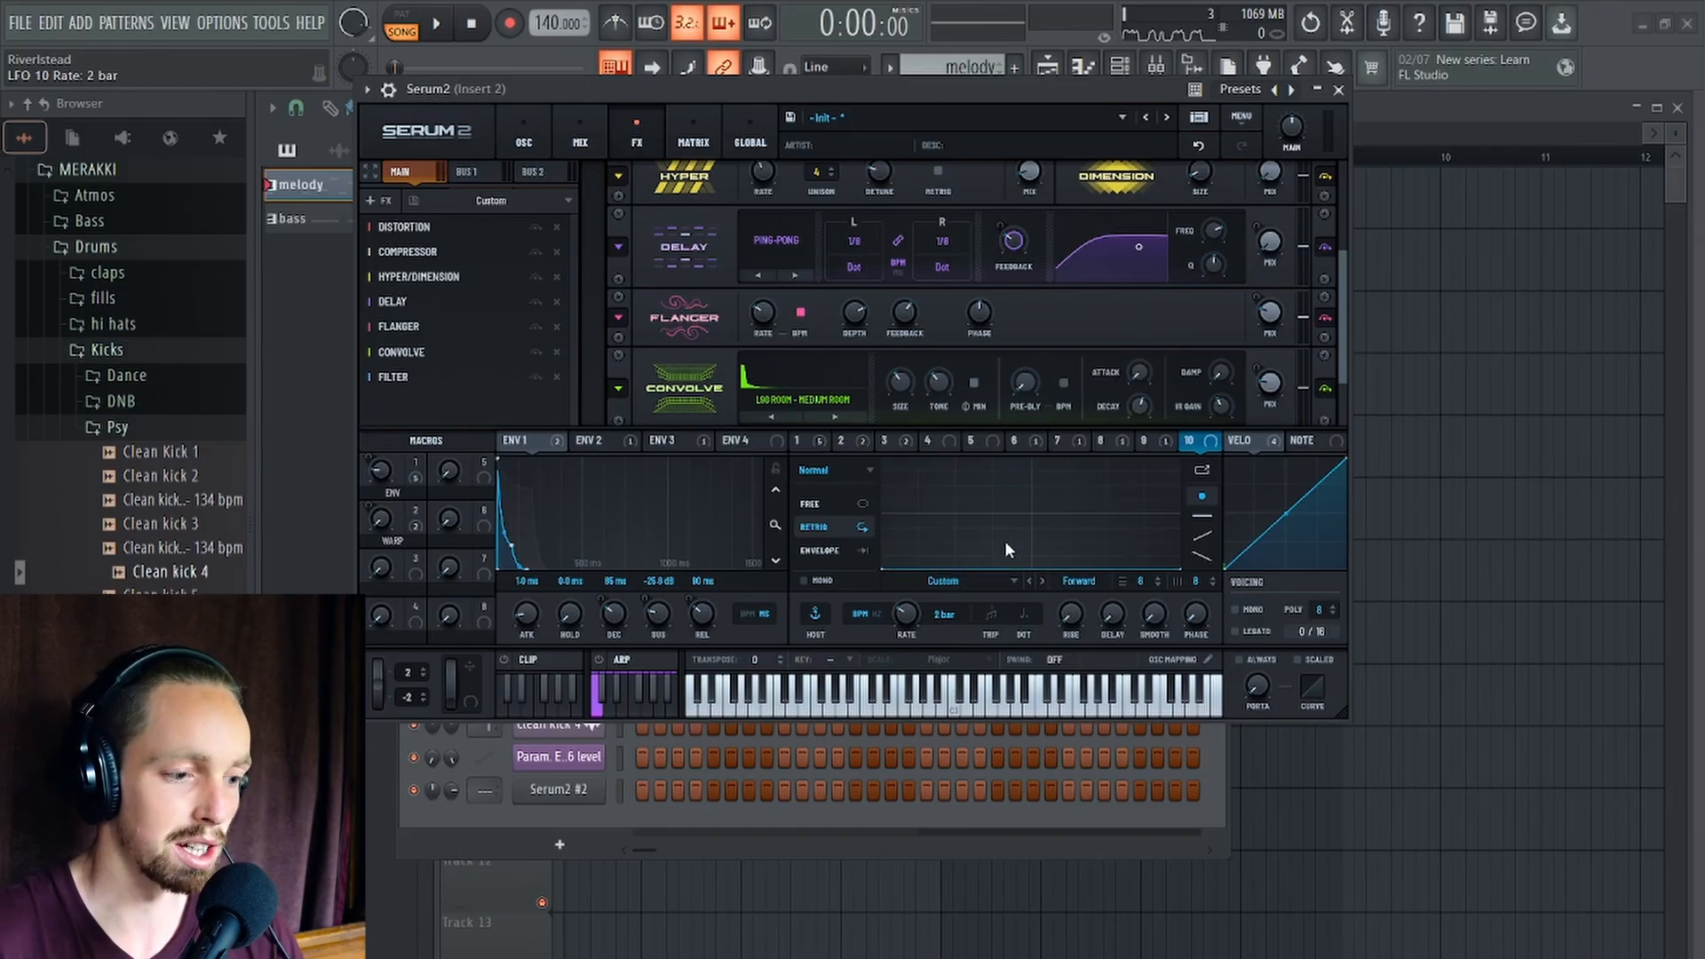
double_click(1108, 495)
left_click_drag(1107, 496, 975, 372)
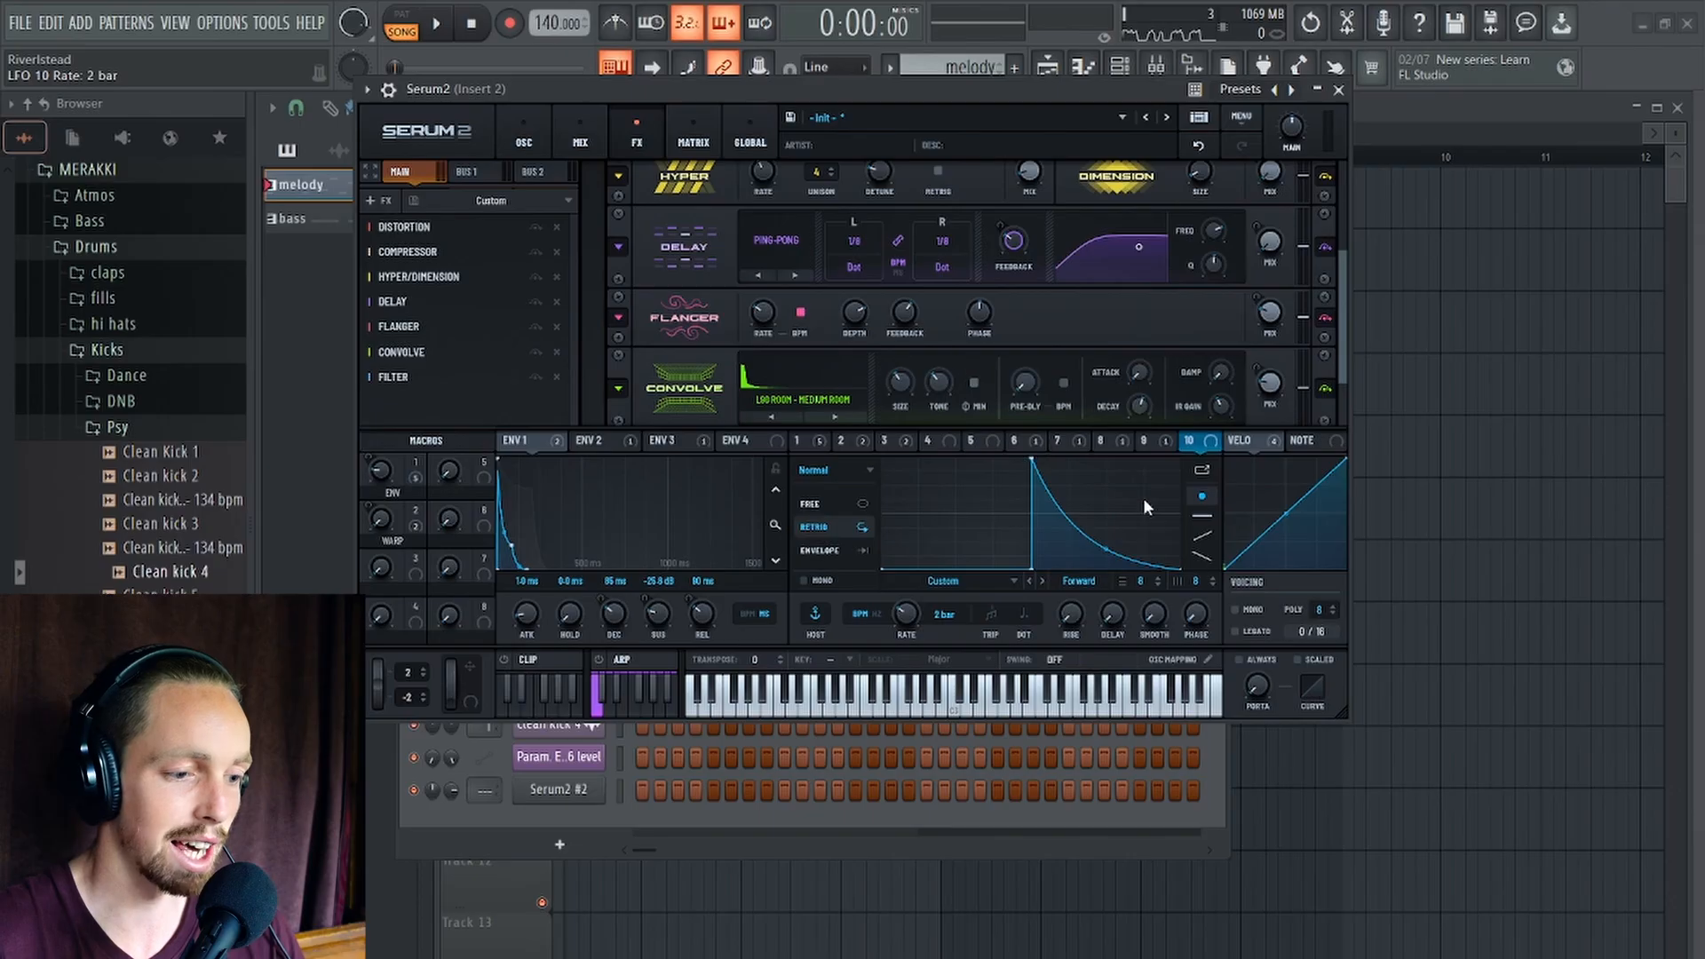
left_click_drag(1180, 568, 1002, 206)
Audition the melody, switch LFO 10 from retrigger to free mode, and play the arrangement again.
key("space")
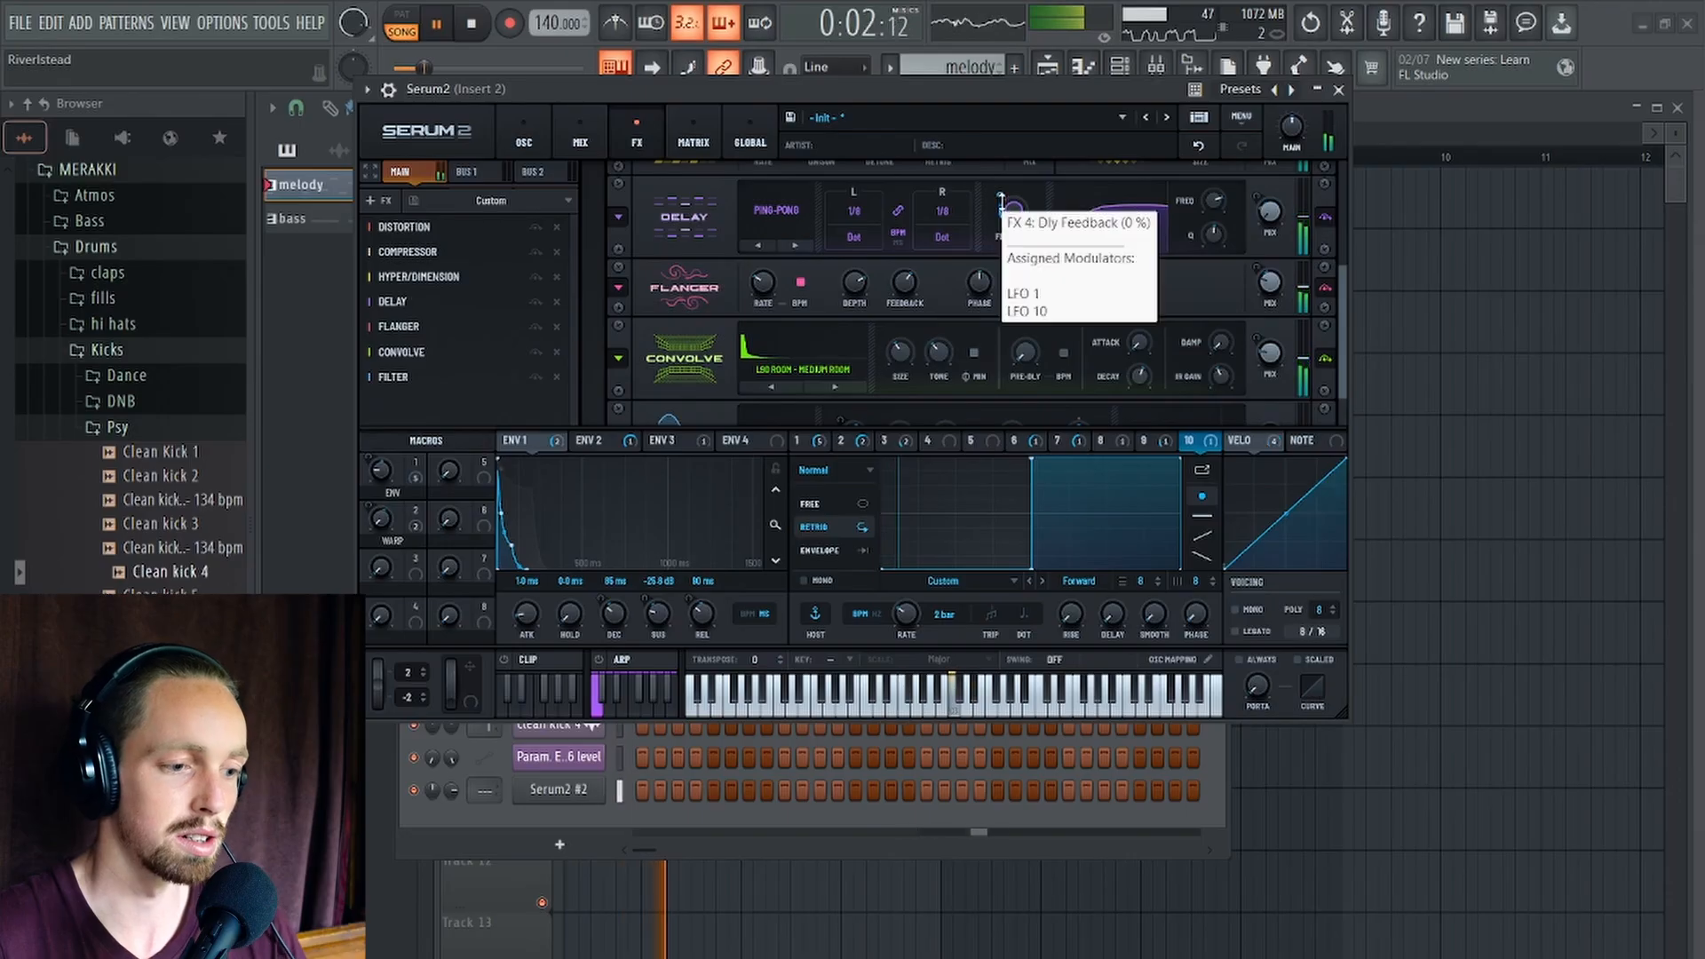
key("space")
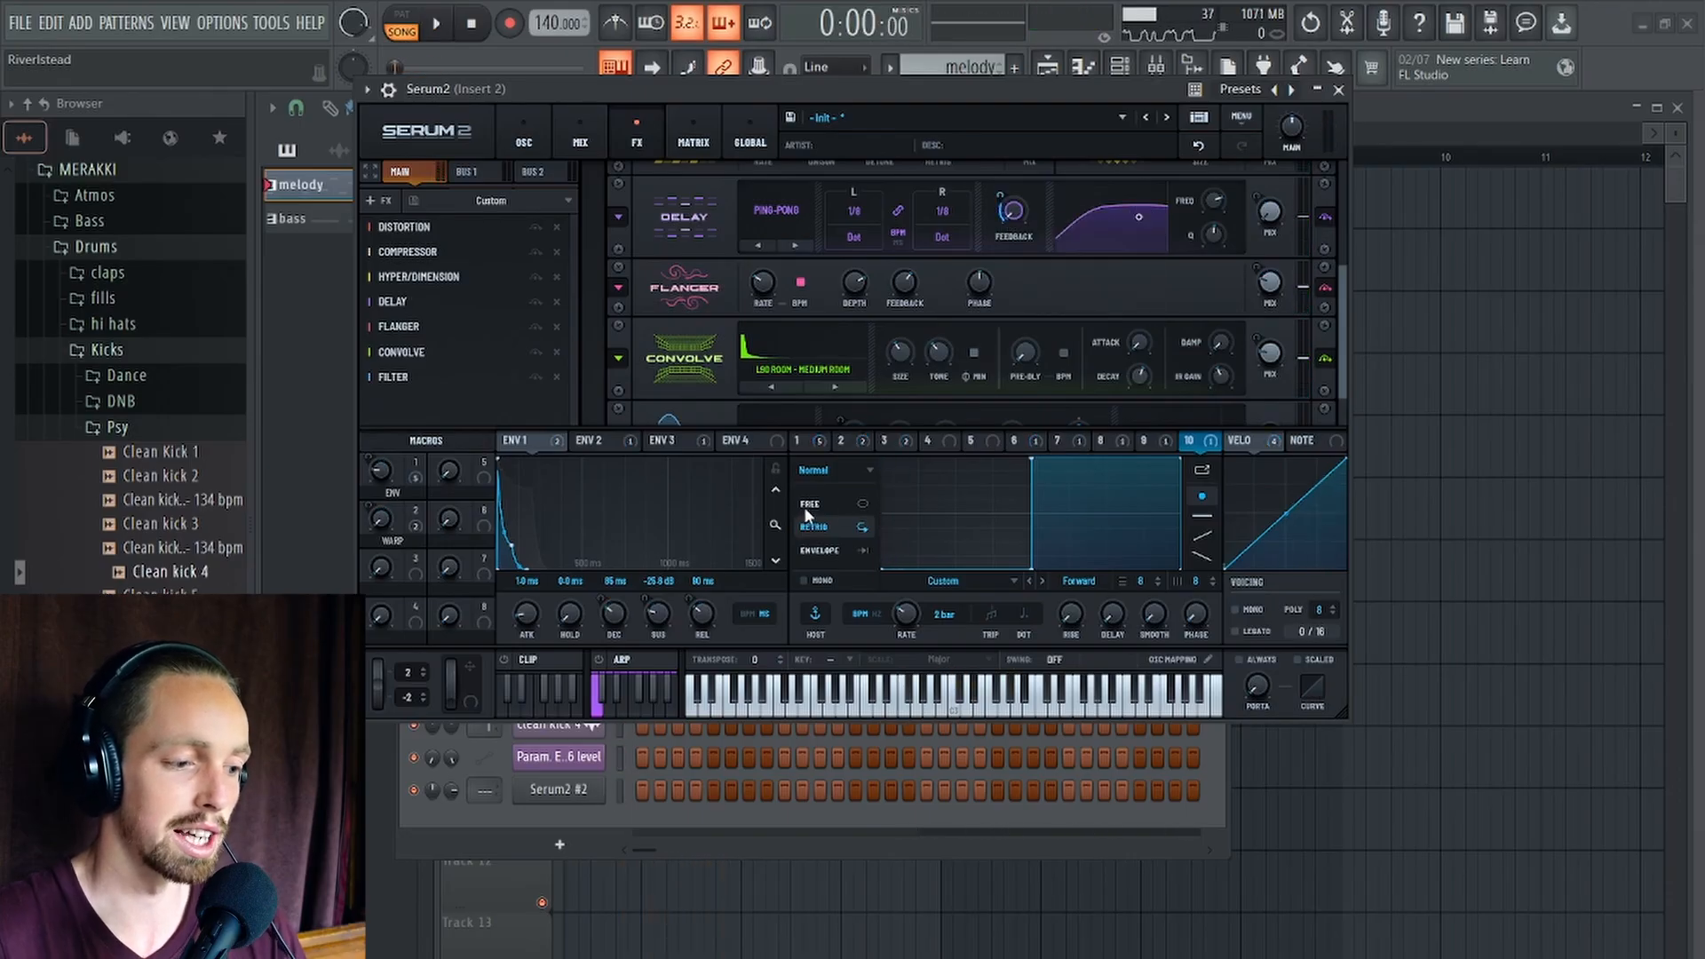
left_click(808, 503)
key("space")
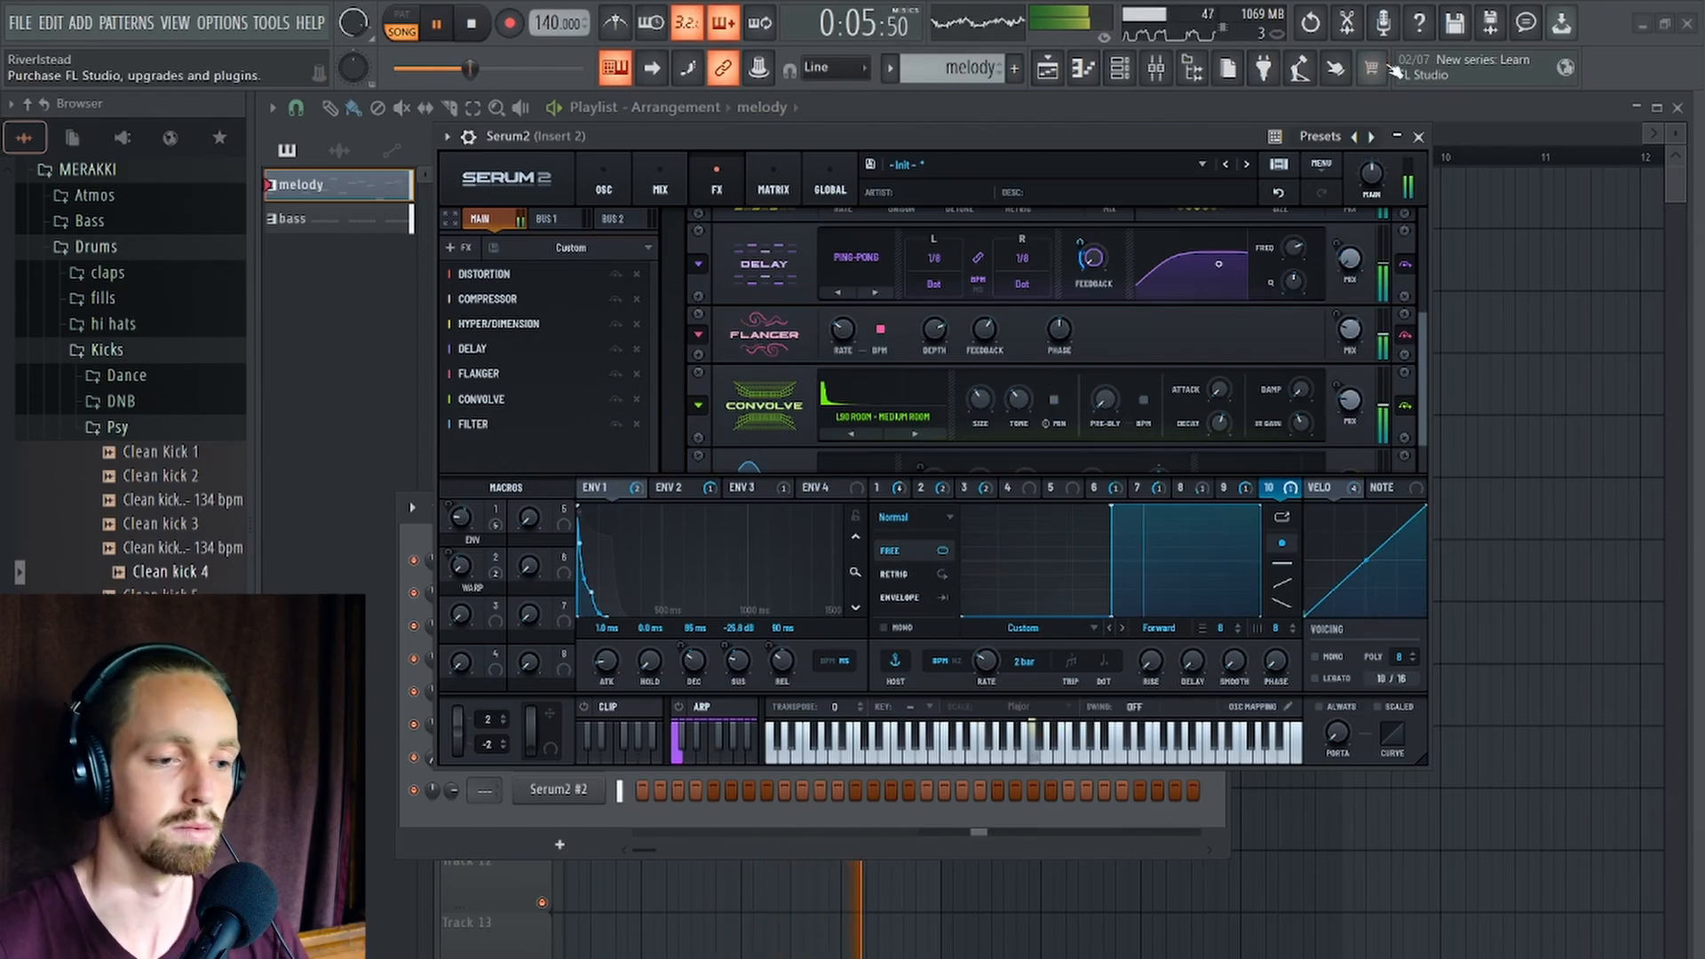
Close Serum2 and the channel rack, open the mixer on Insert 2 and stop playback.
left_click(1419, 136)
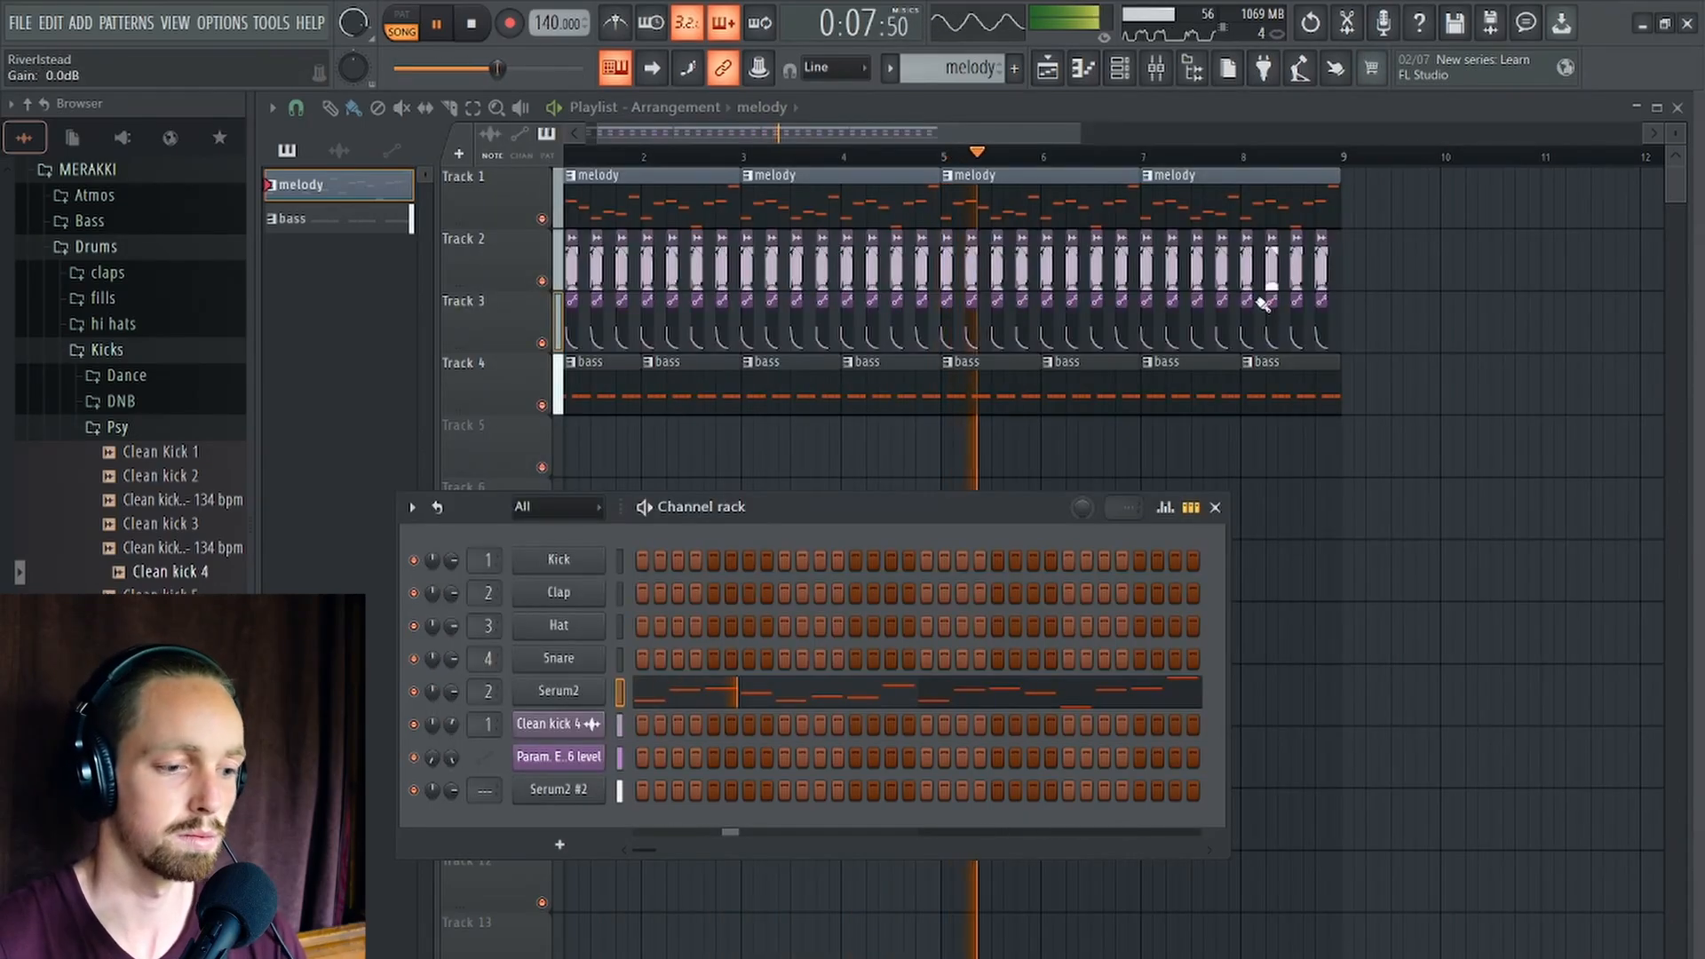
left_click(1215, 507)
left_click(1163, 68)
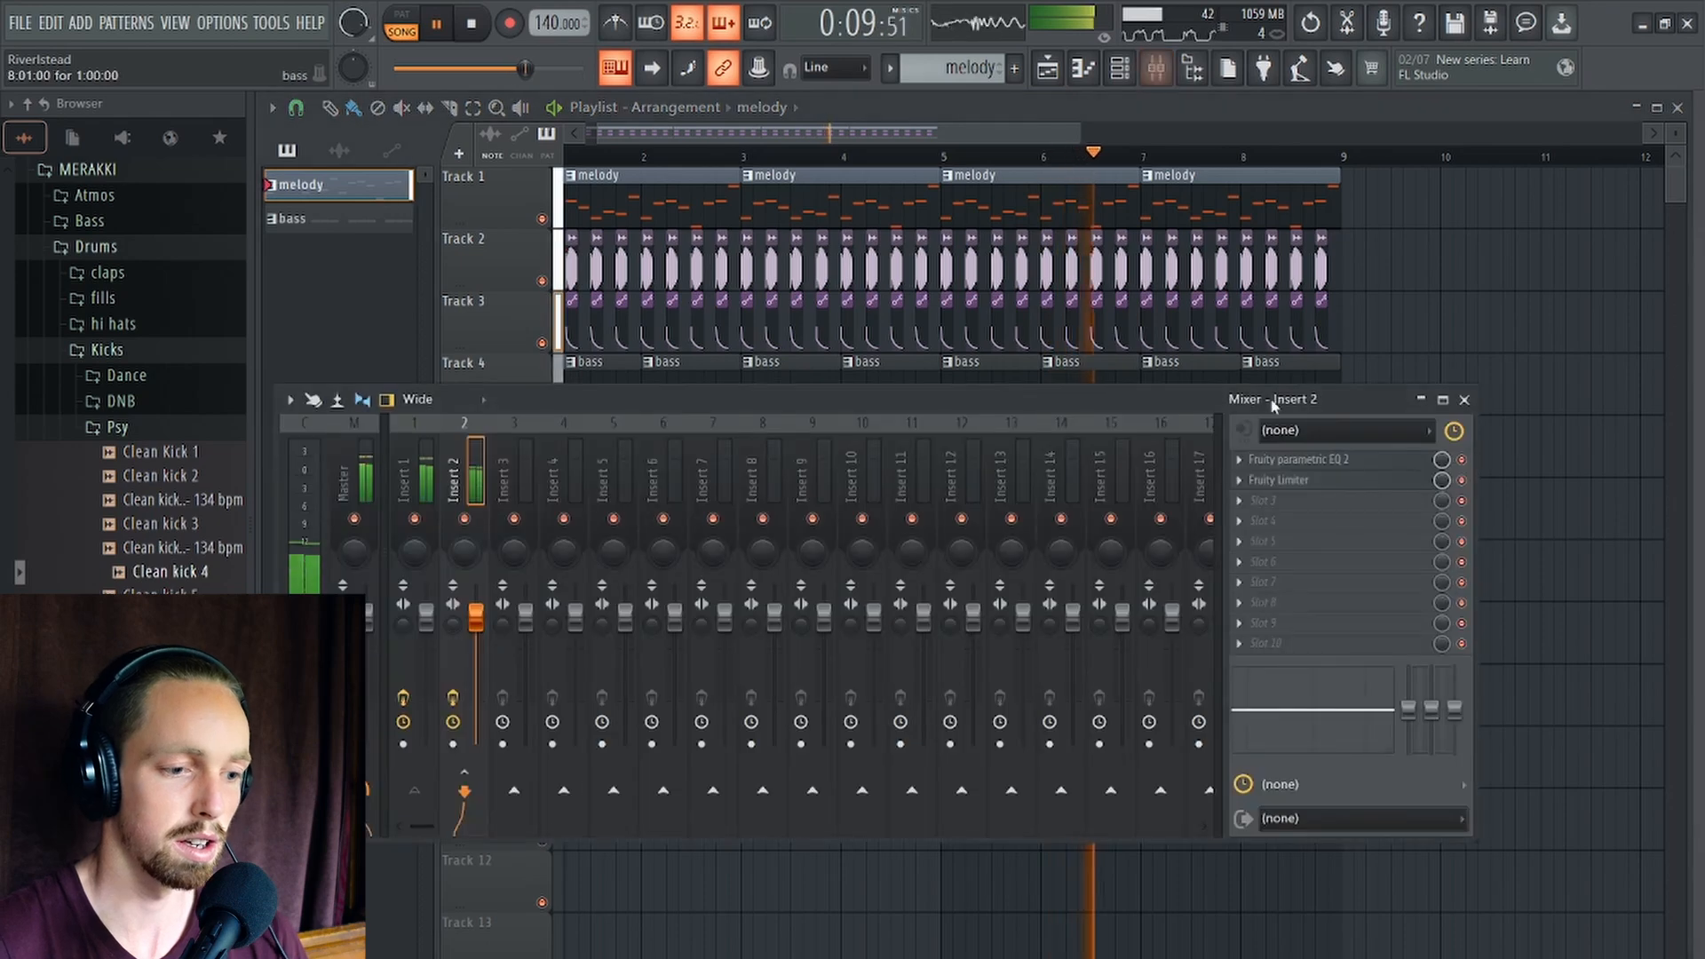
key("space")
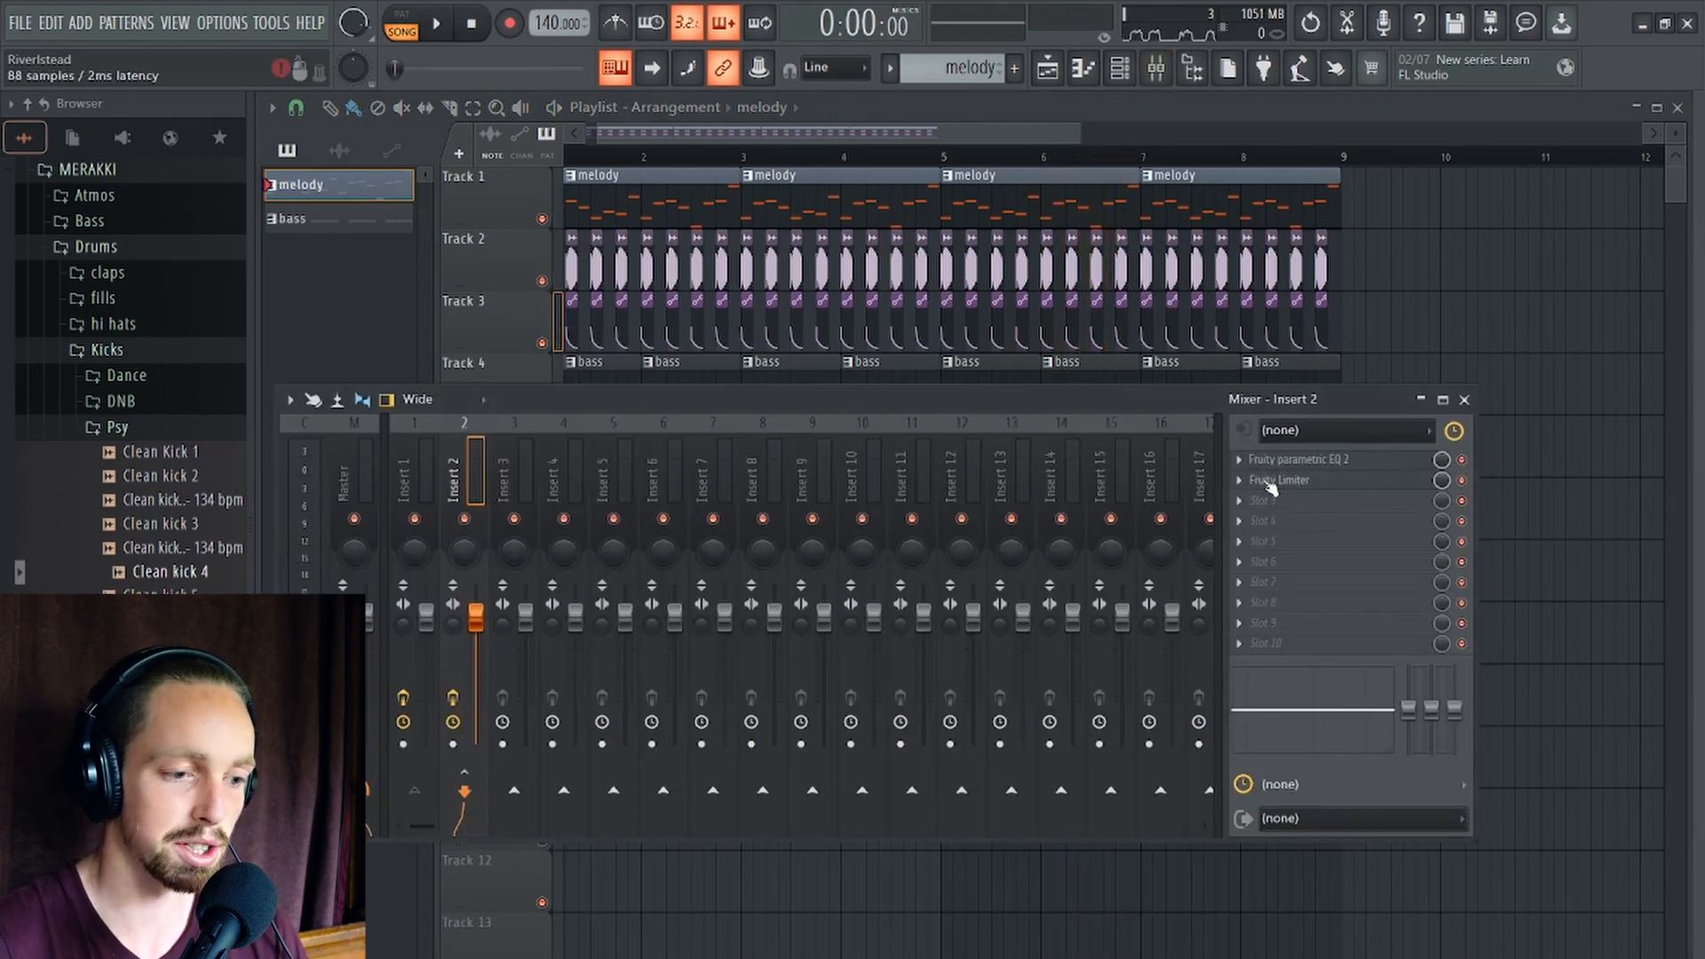
Insert ValhallaRoom between the EQ and the limiter on Insert 2, with mix at 30.1% and low cut at 1000 Hz.
left_click(1263, 481)
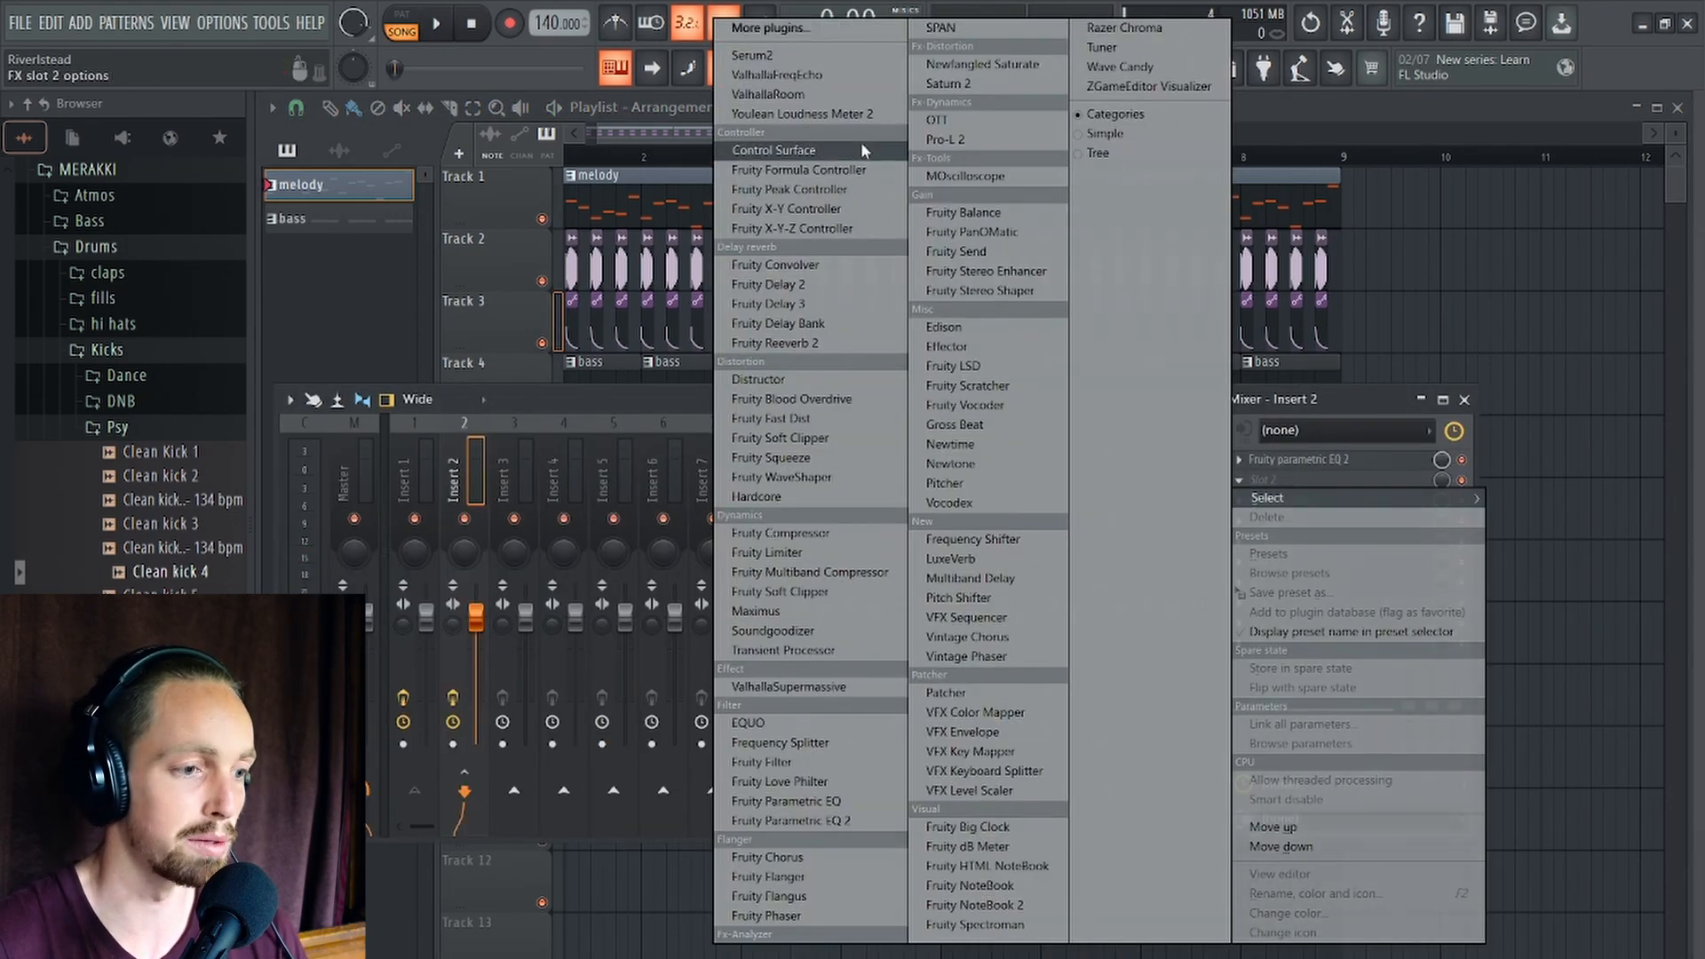
left_click(821, 96)
left_click_drag(463, 97, 822, 89)
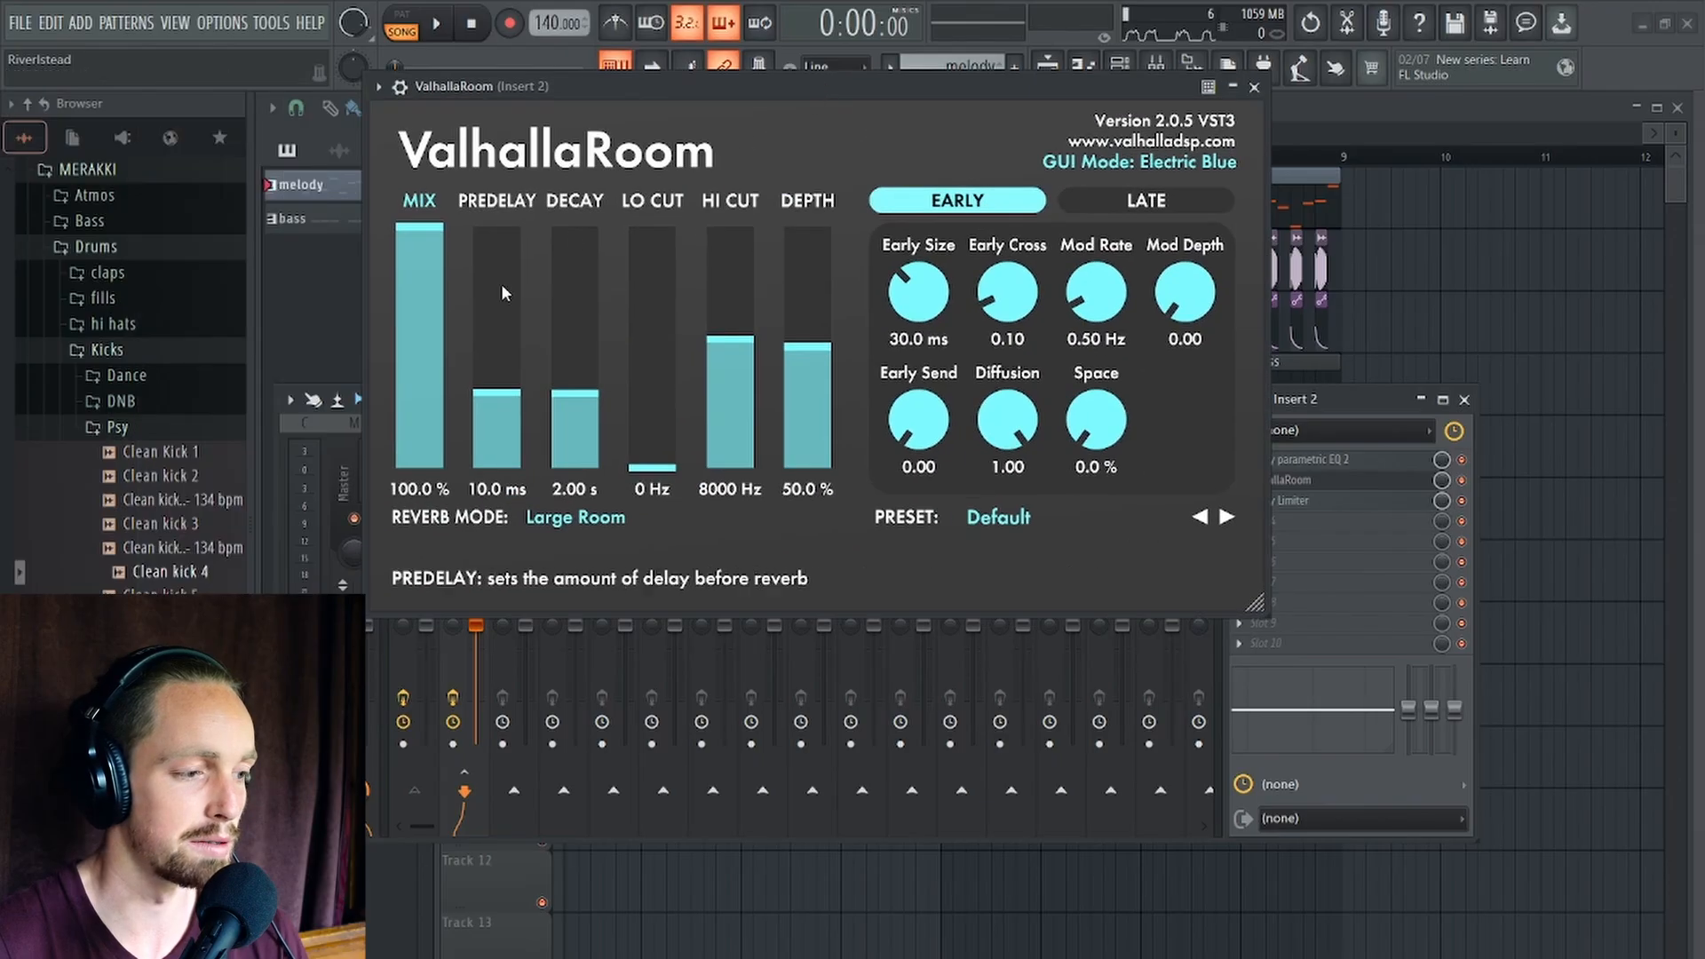
left_click(413, 396)
left_click_drag(648, 293, 680, 204)
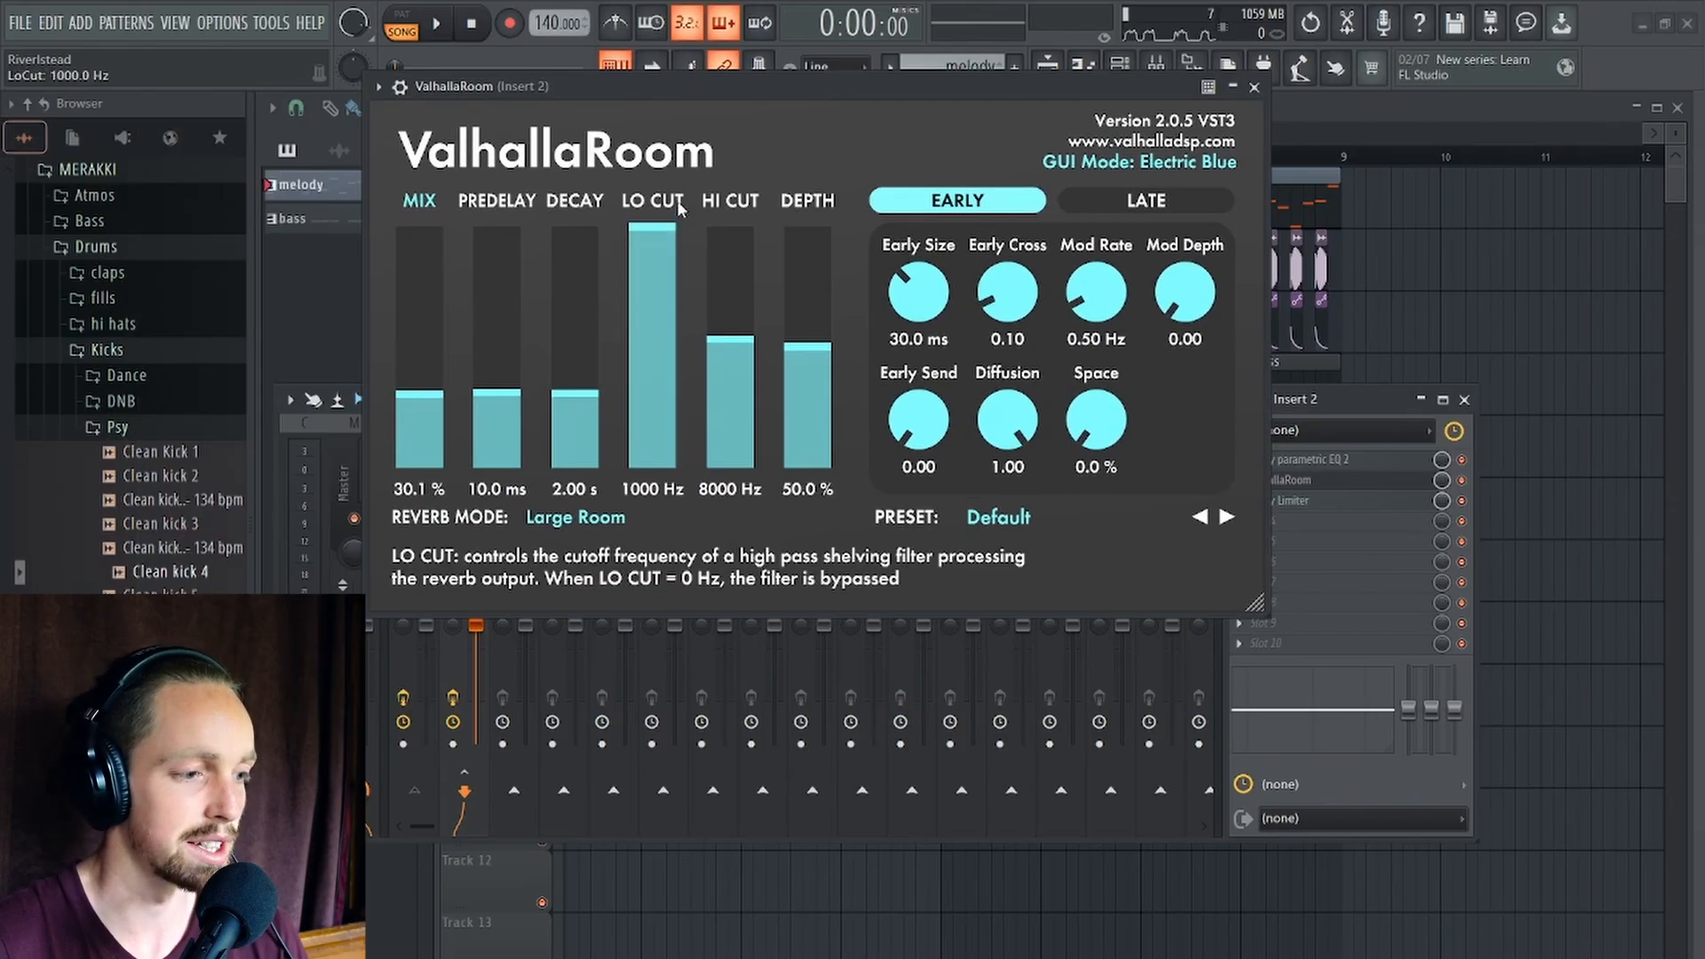
During playback, set ValhallaRoom's high cut to 5630 Hz, depth to 79.5%, decay to 1.23 s, predelay to 3.2 ms and mix to 26.8%, and close it.
left_click_drag(730, 86, 655, 80)
key("space")
left_click_drag(667, 329, 735, 275)
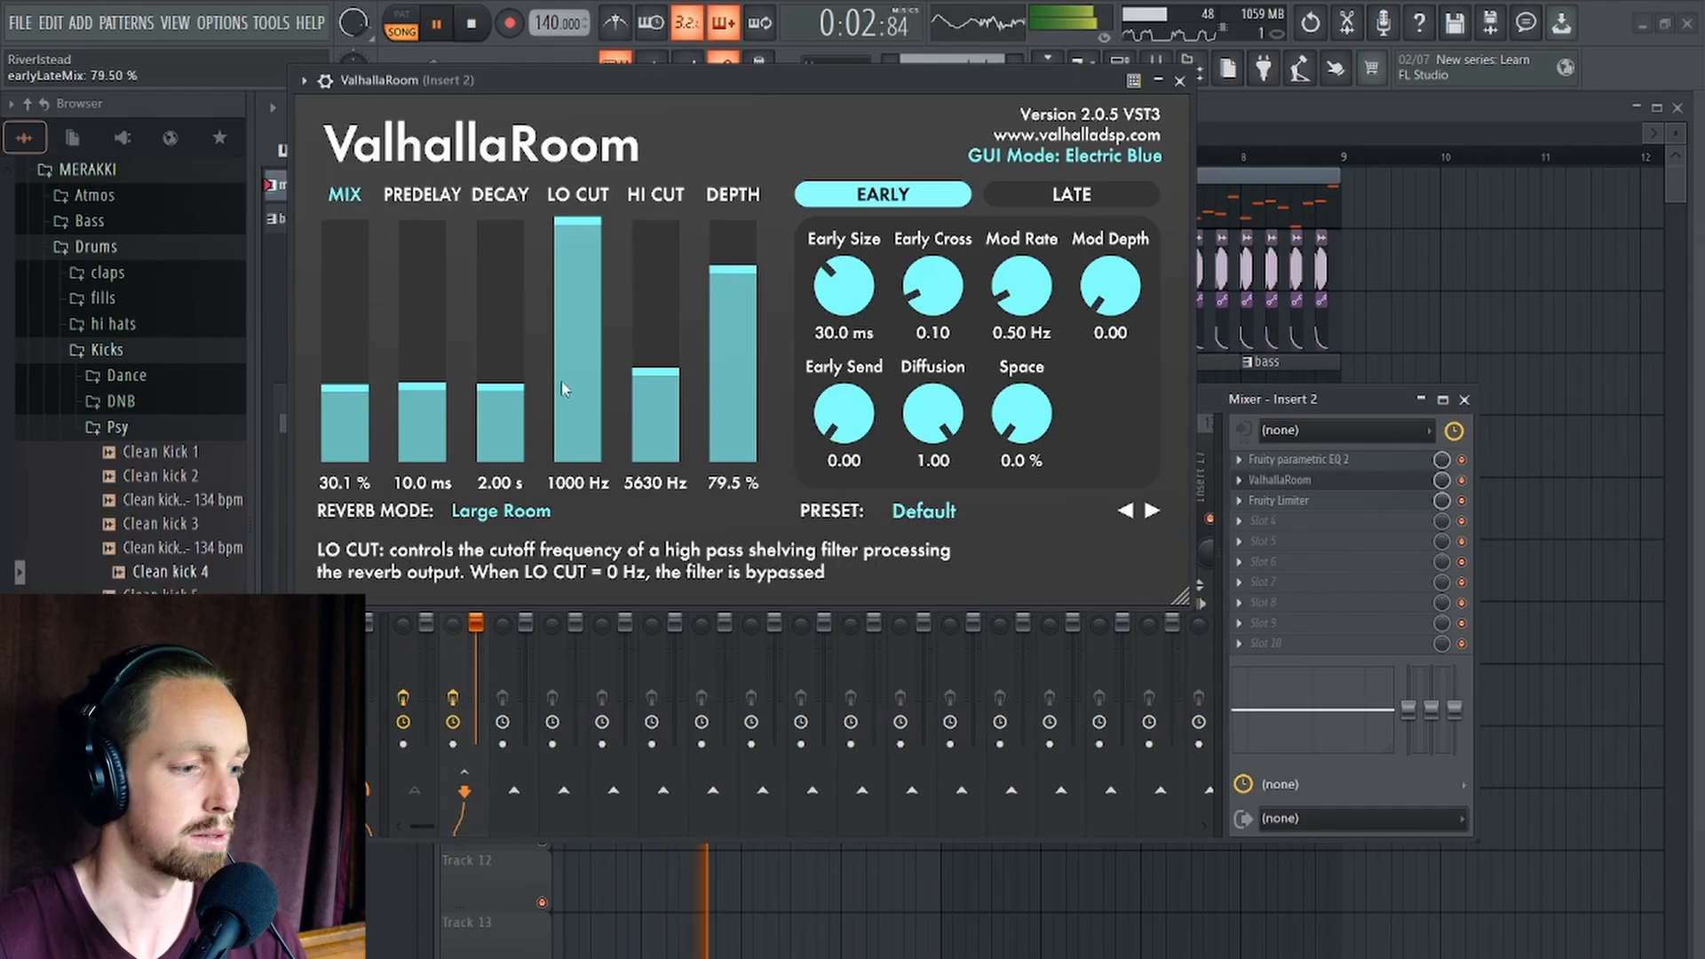
left_click_drag(494, 392, 359, 405)
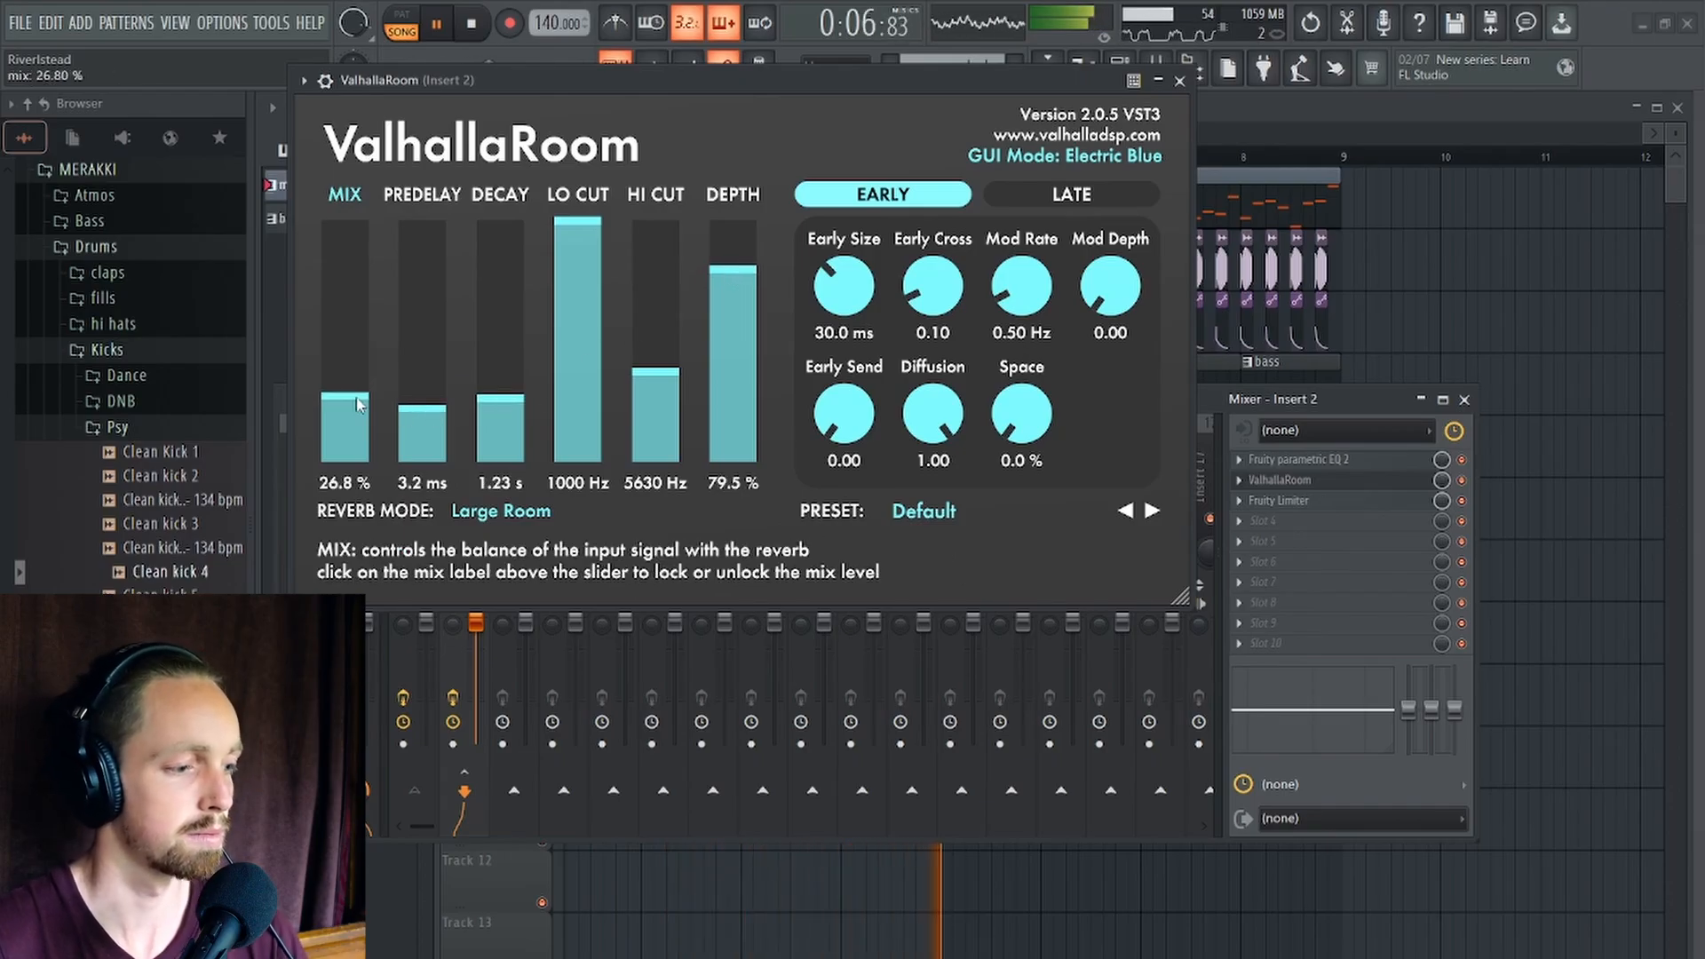
left_click(1180, 81)
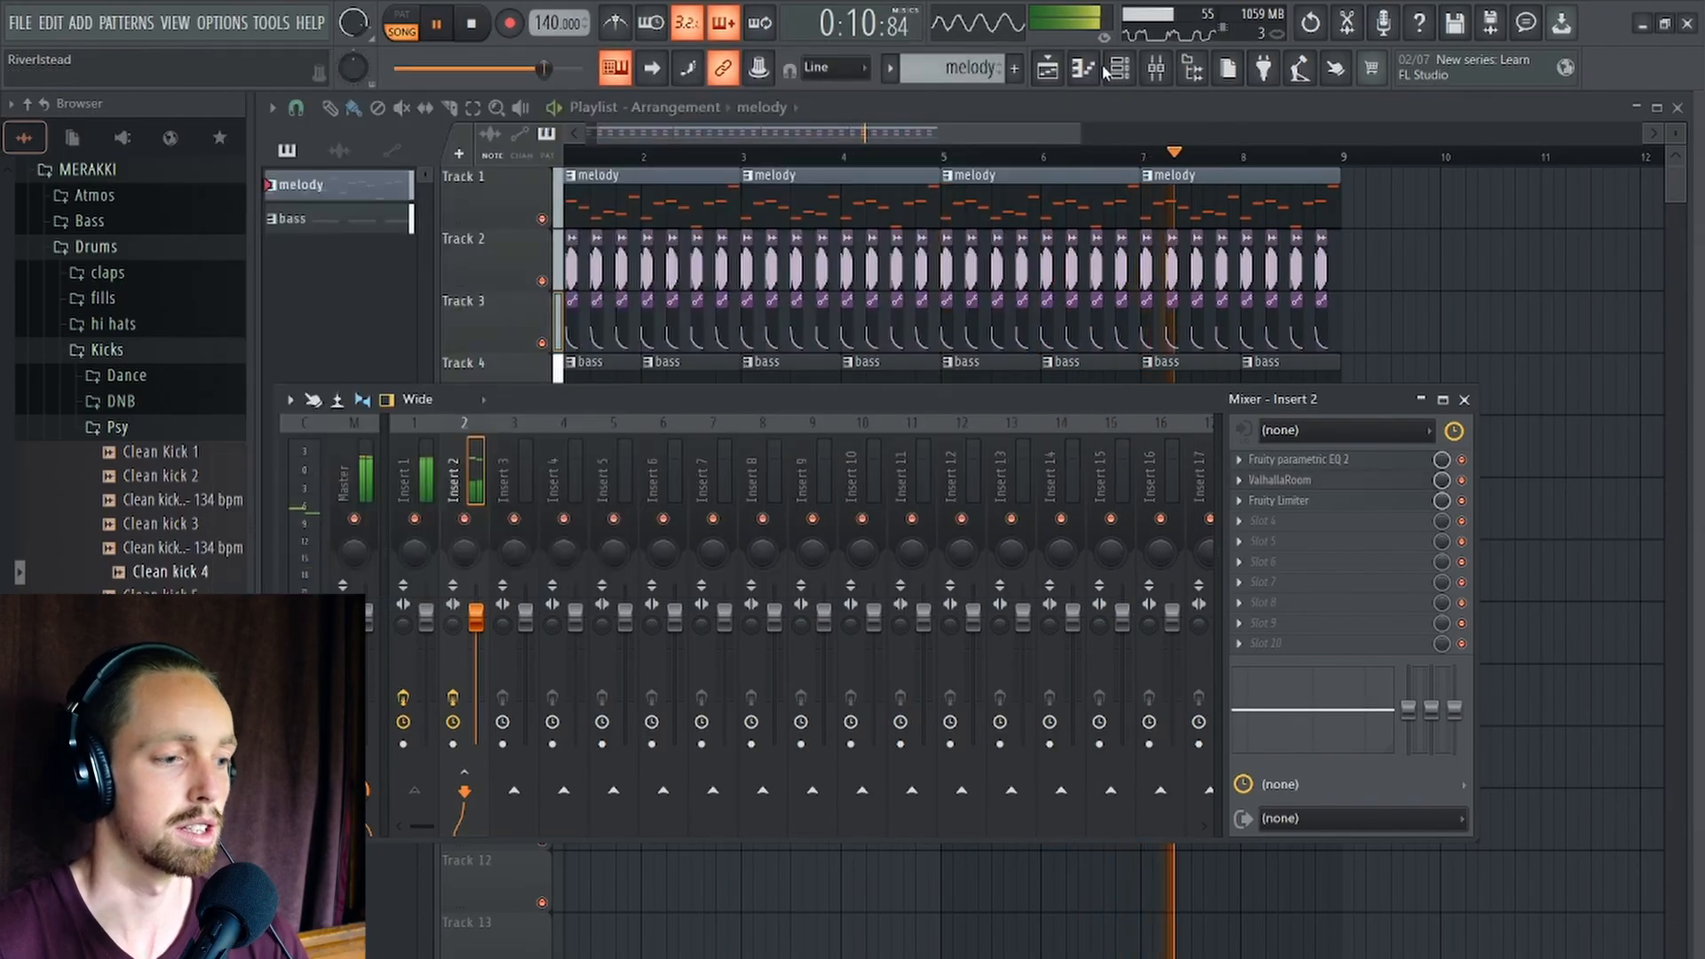
Set the compressor threshold of Insert 2's Fruity Limiter to -16.8 dB and close the limiter.
left_click_drag(1078, 397, 1070, 298)
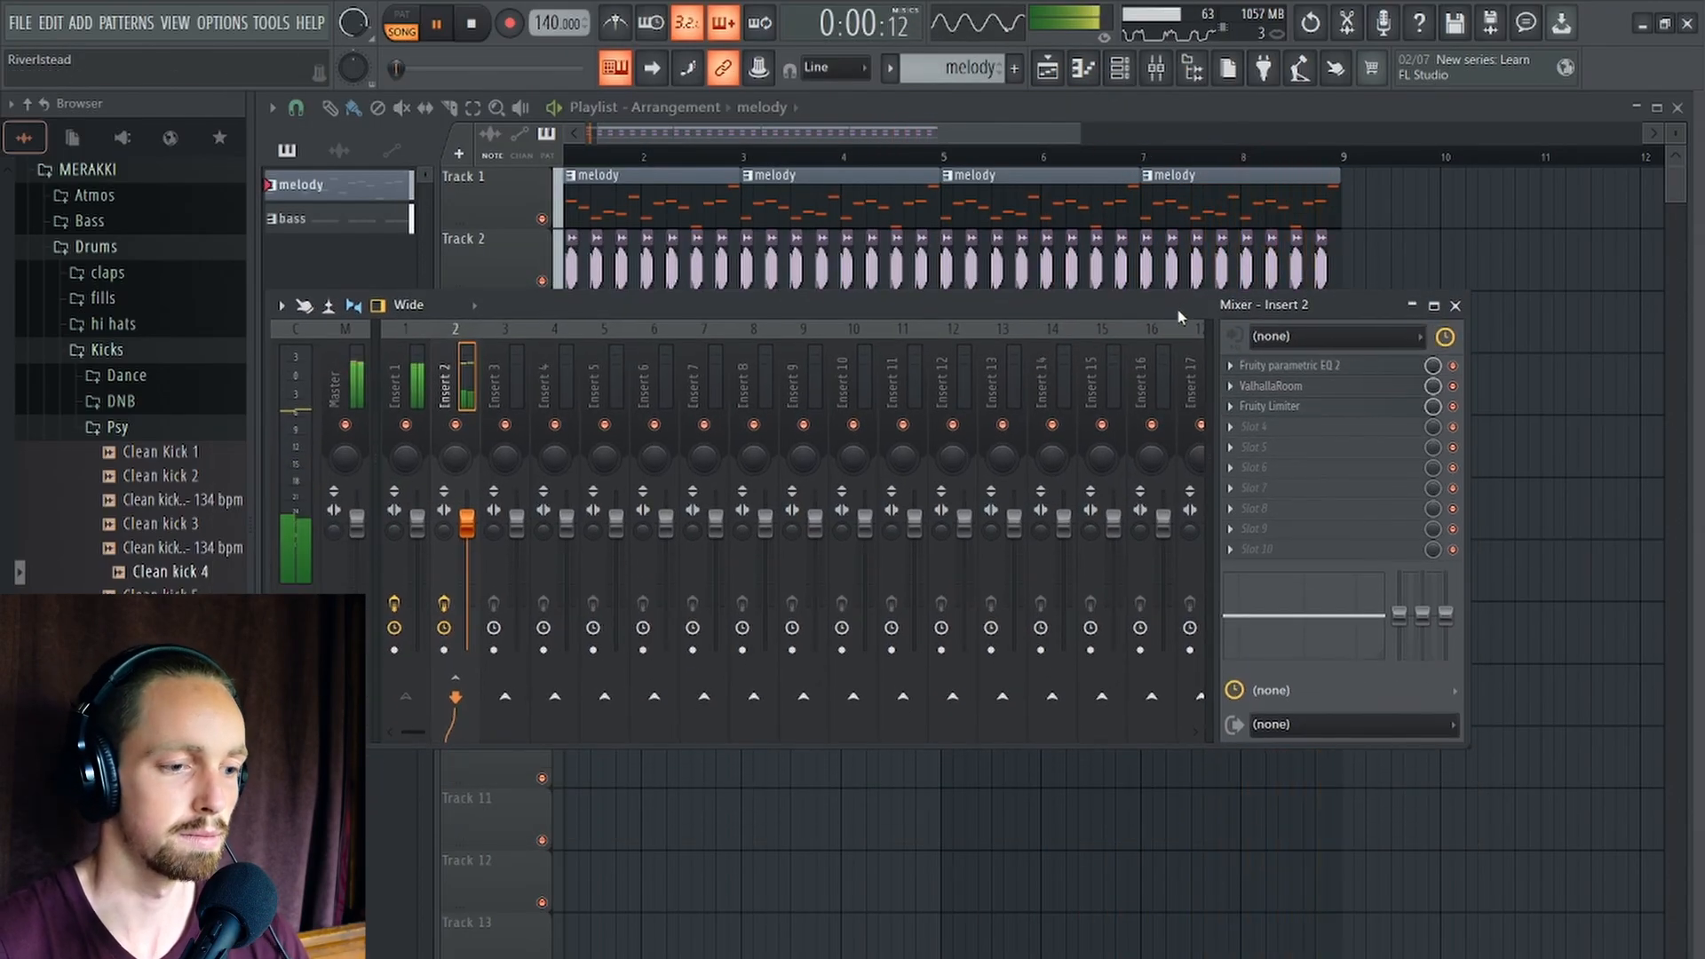
left_click_drag(1181, 334, 1168, 394)
left_click(1301, 496)
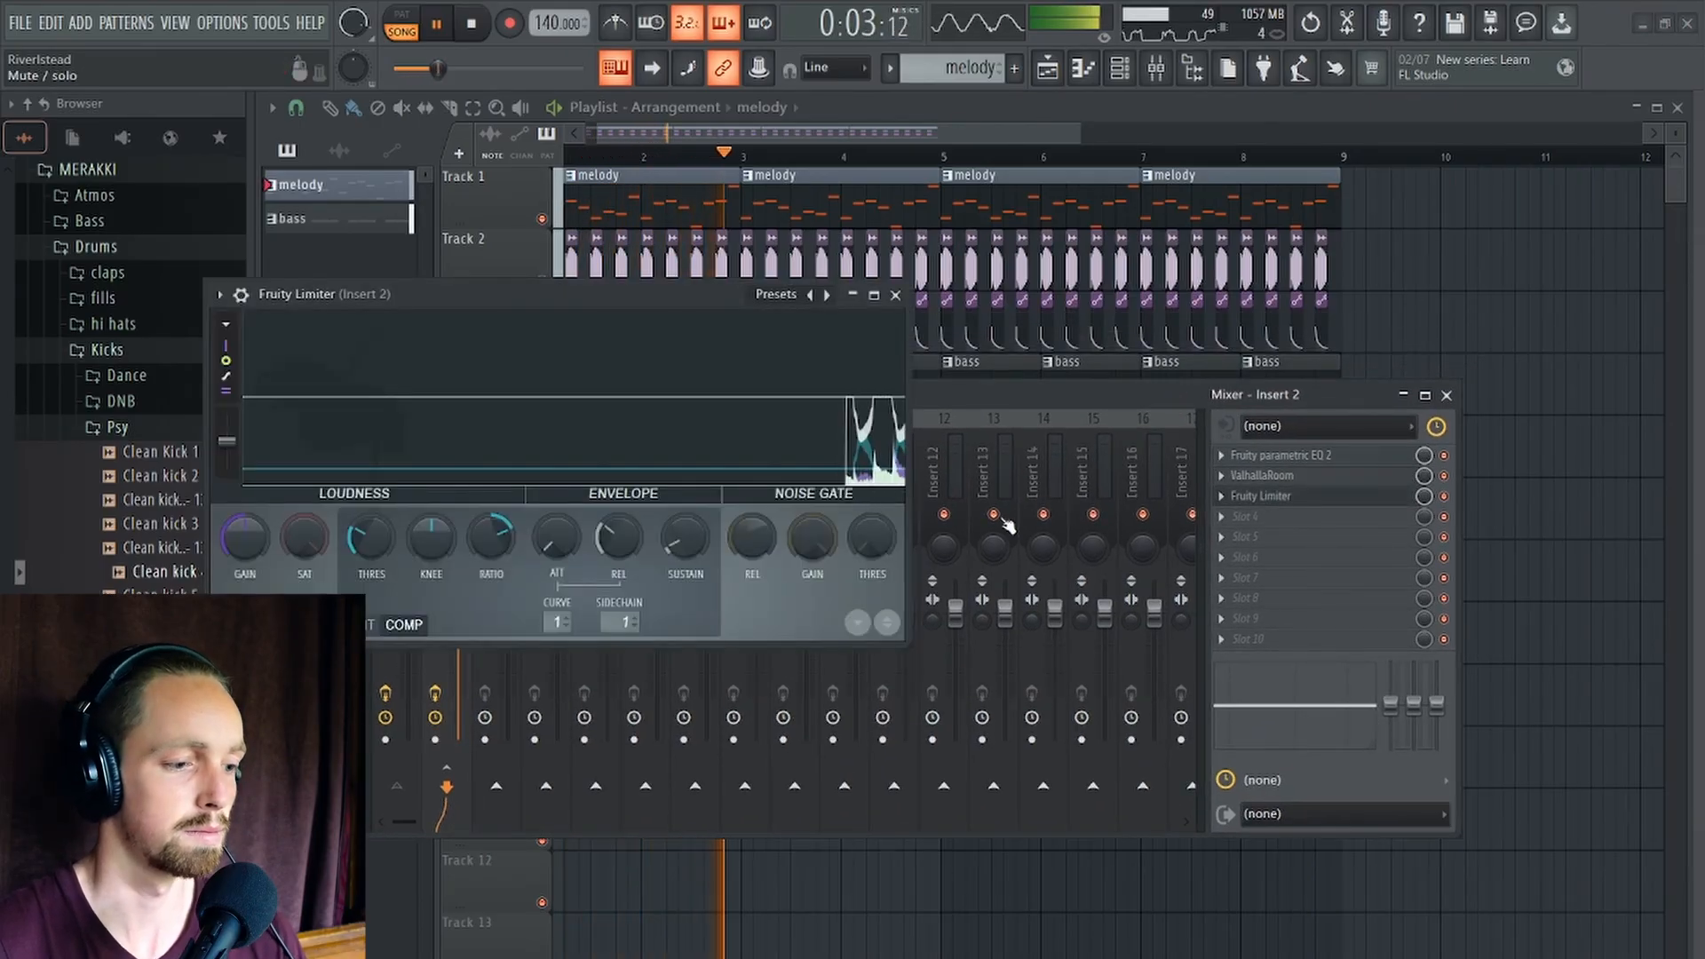
left_click_drag(373, 545, 373, 534)
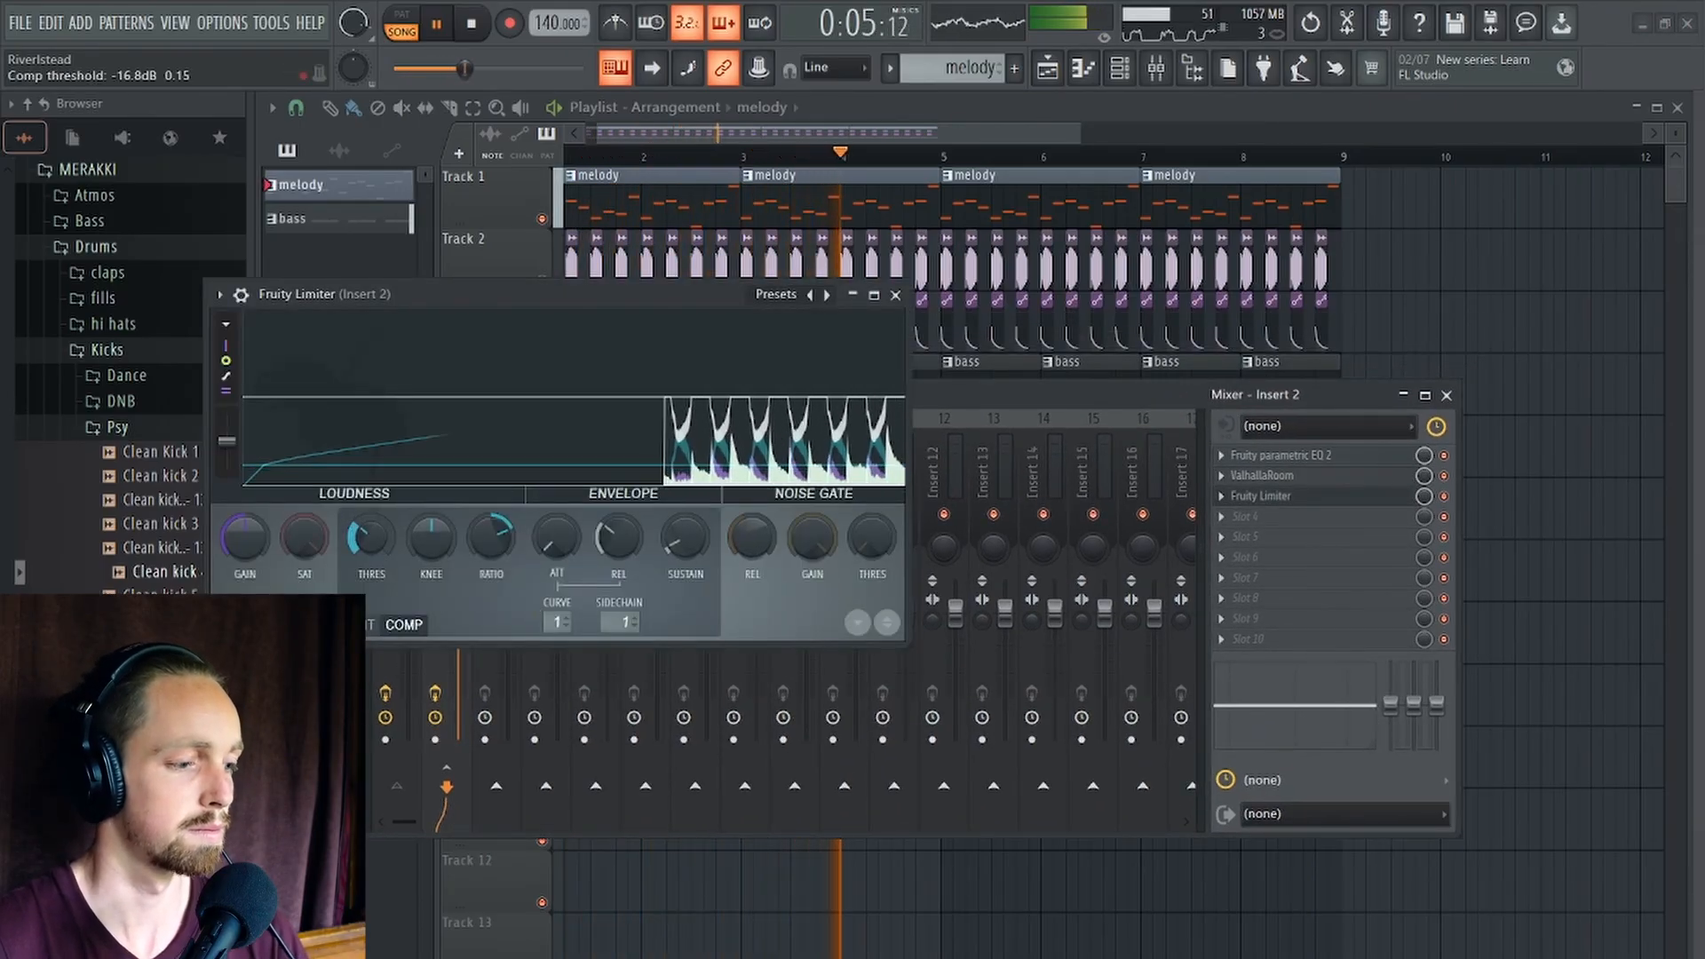
left_click(895, 296)
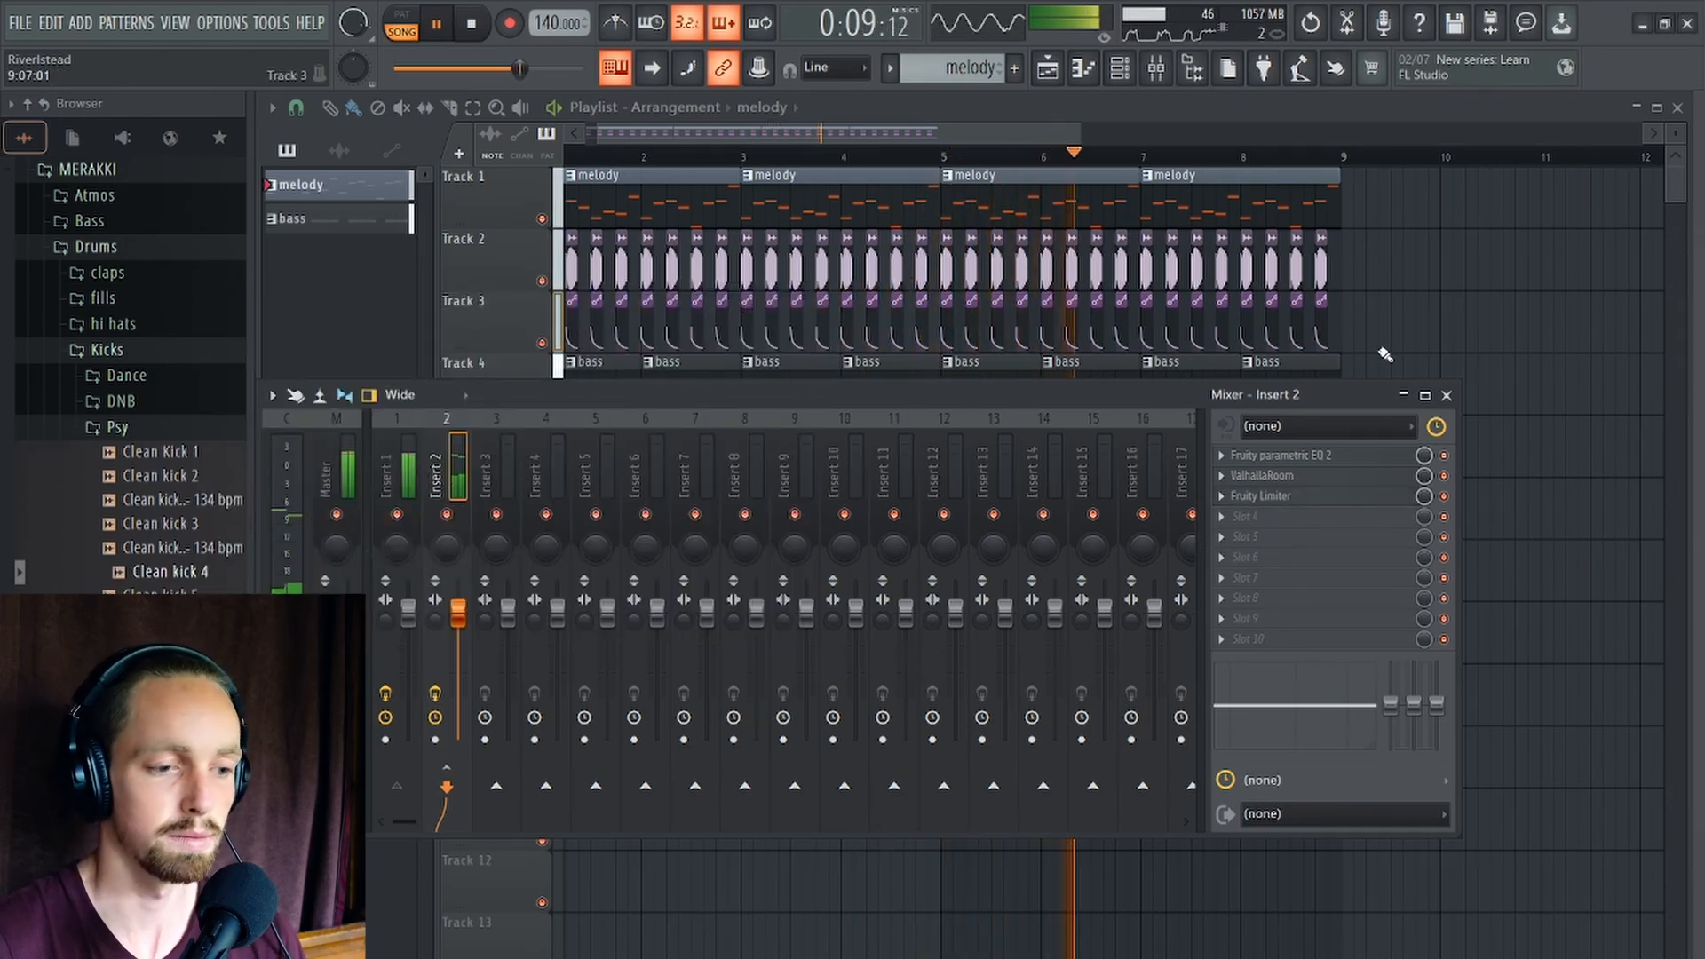
Set the band 1 high-pass in Insert 2's Fruity parametric EQ 2 to 225 Hz, stop playback and close the mixer.
left_click(1288, 455)
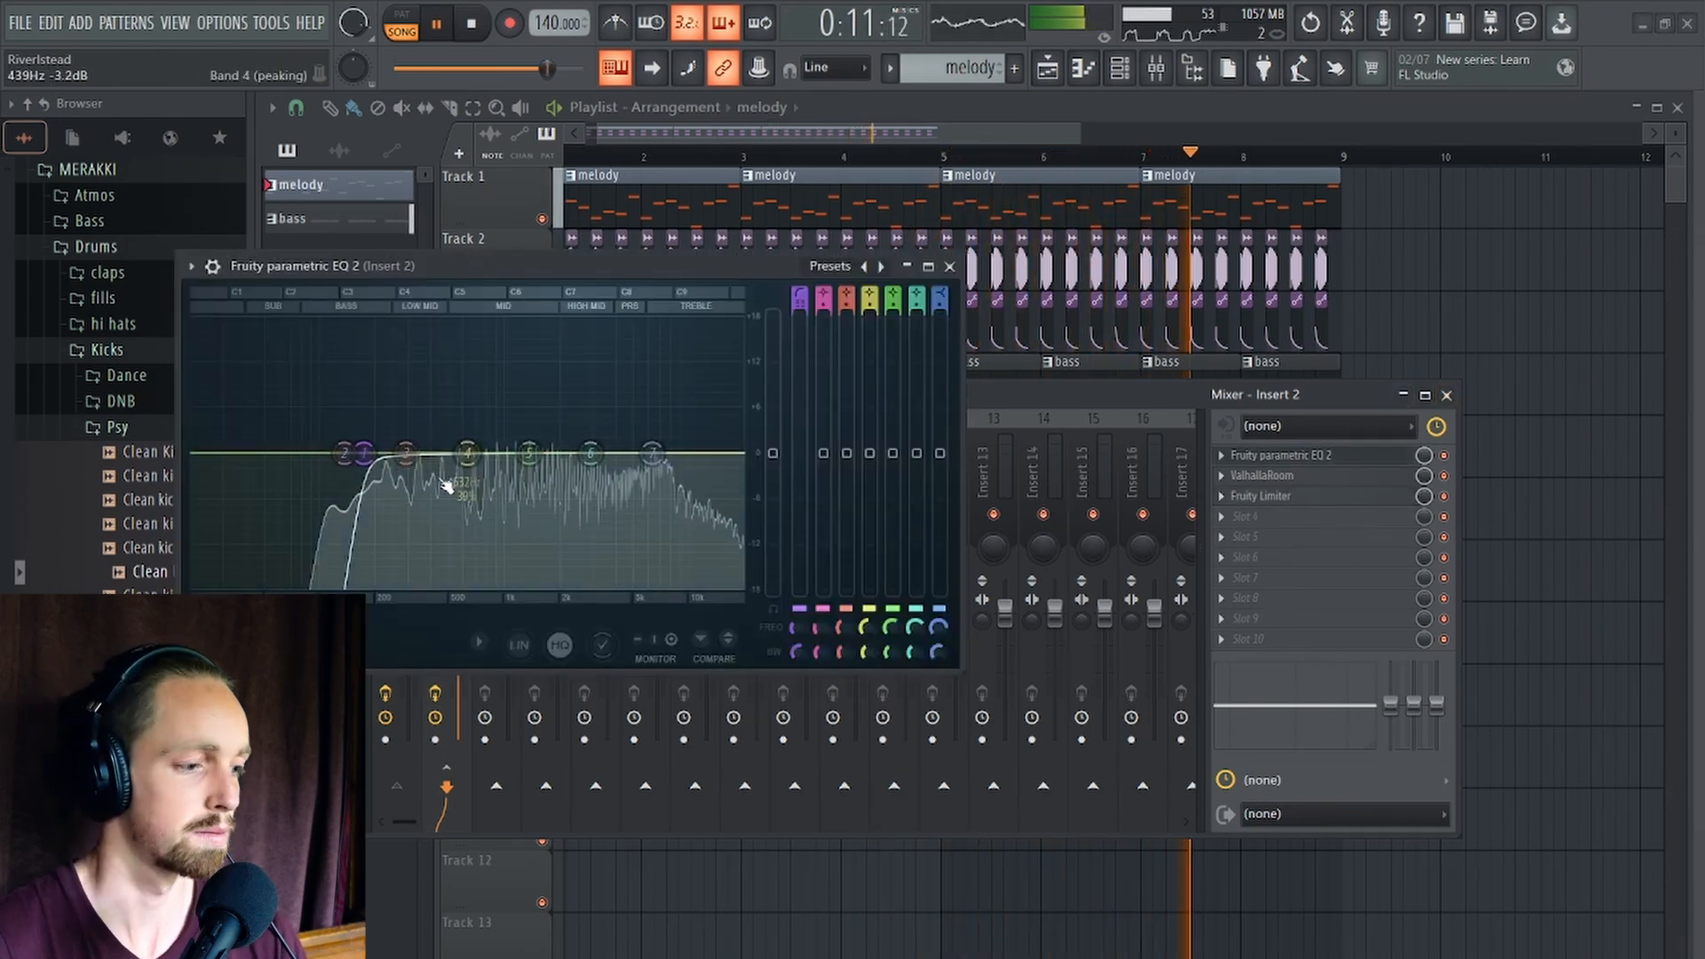
left_click_drag(364, 454, 384, 454)
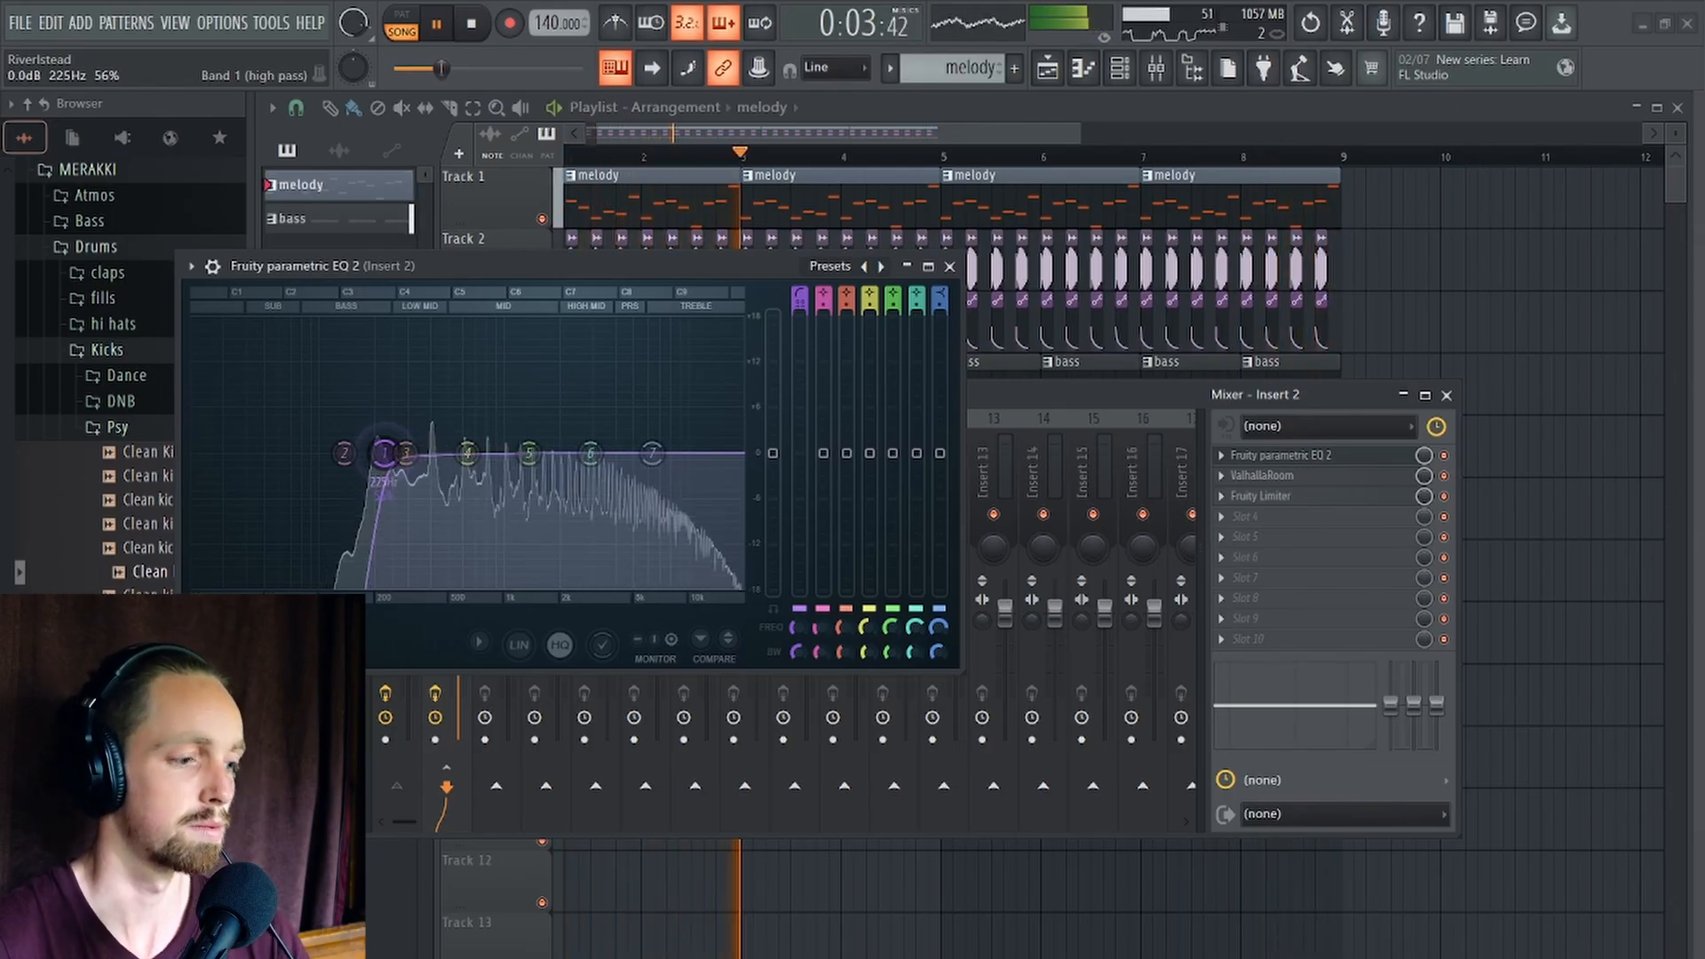
left_click(950, 266)
left_click_drag(1138, 394, 1114, 327)
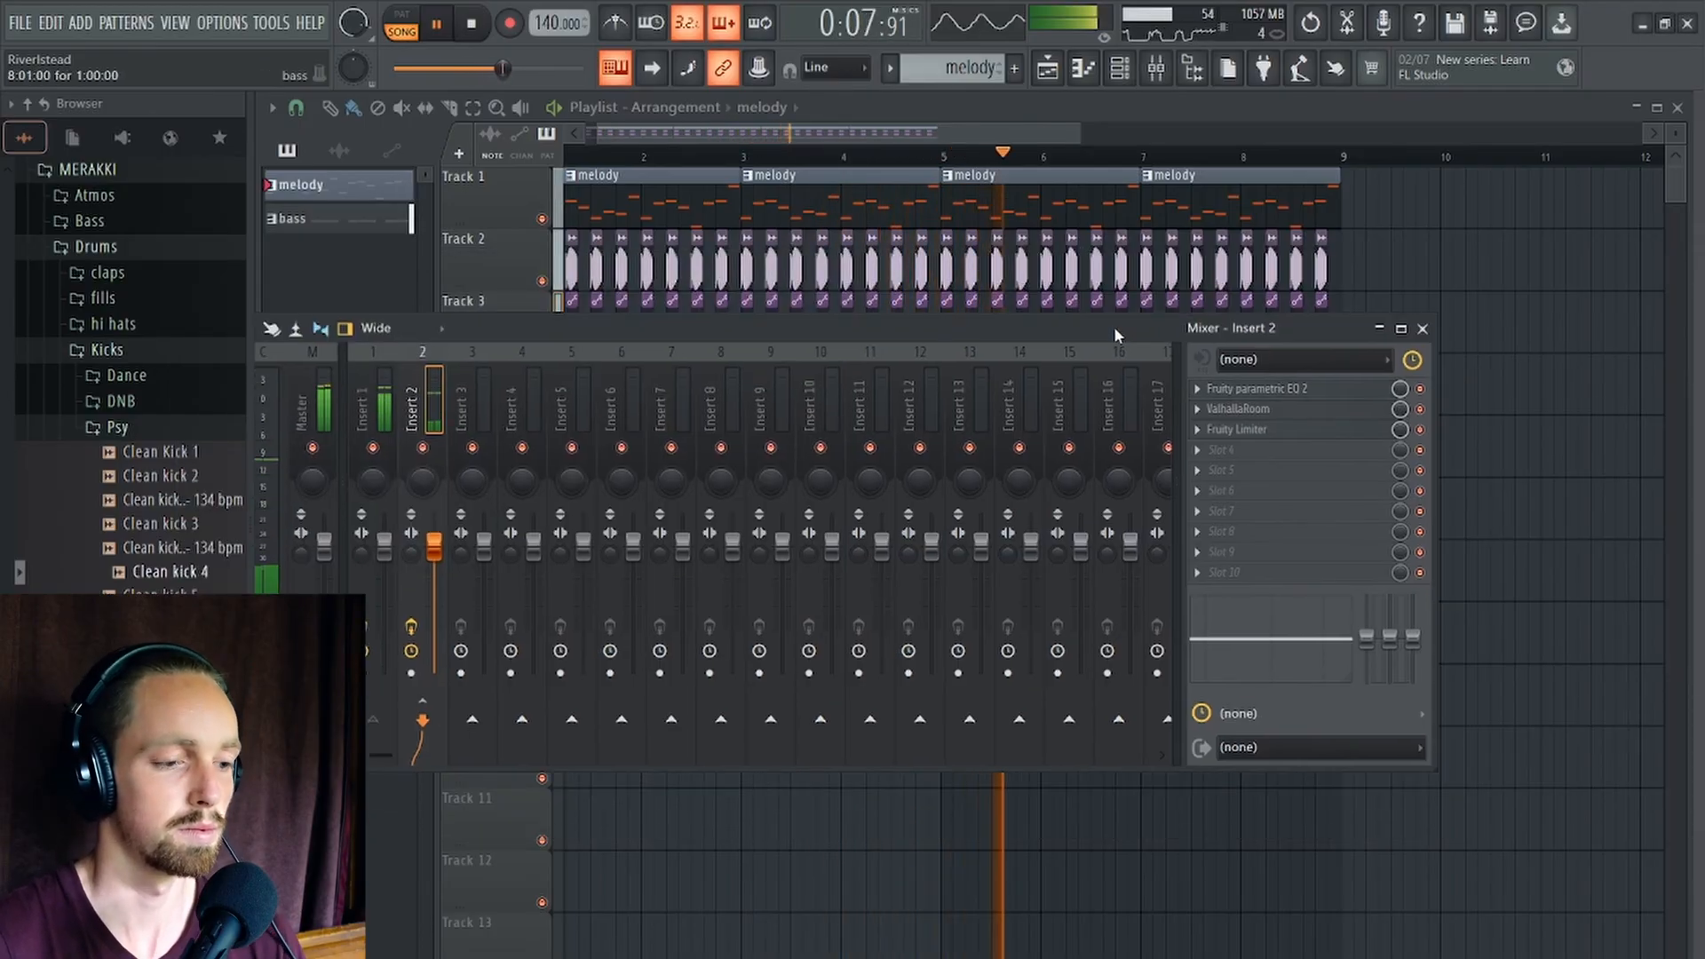
key("space")
left_click(1424, 331)
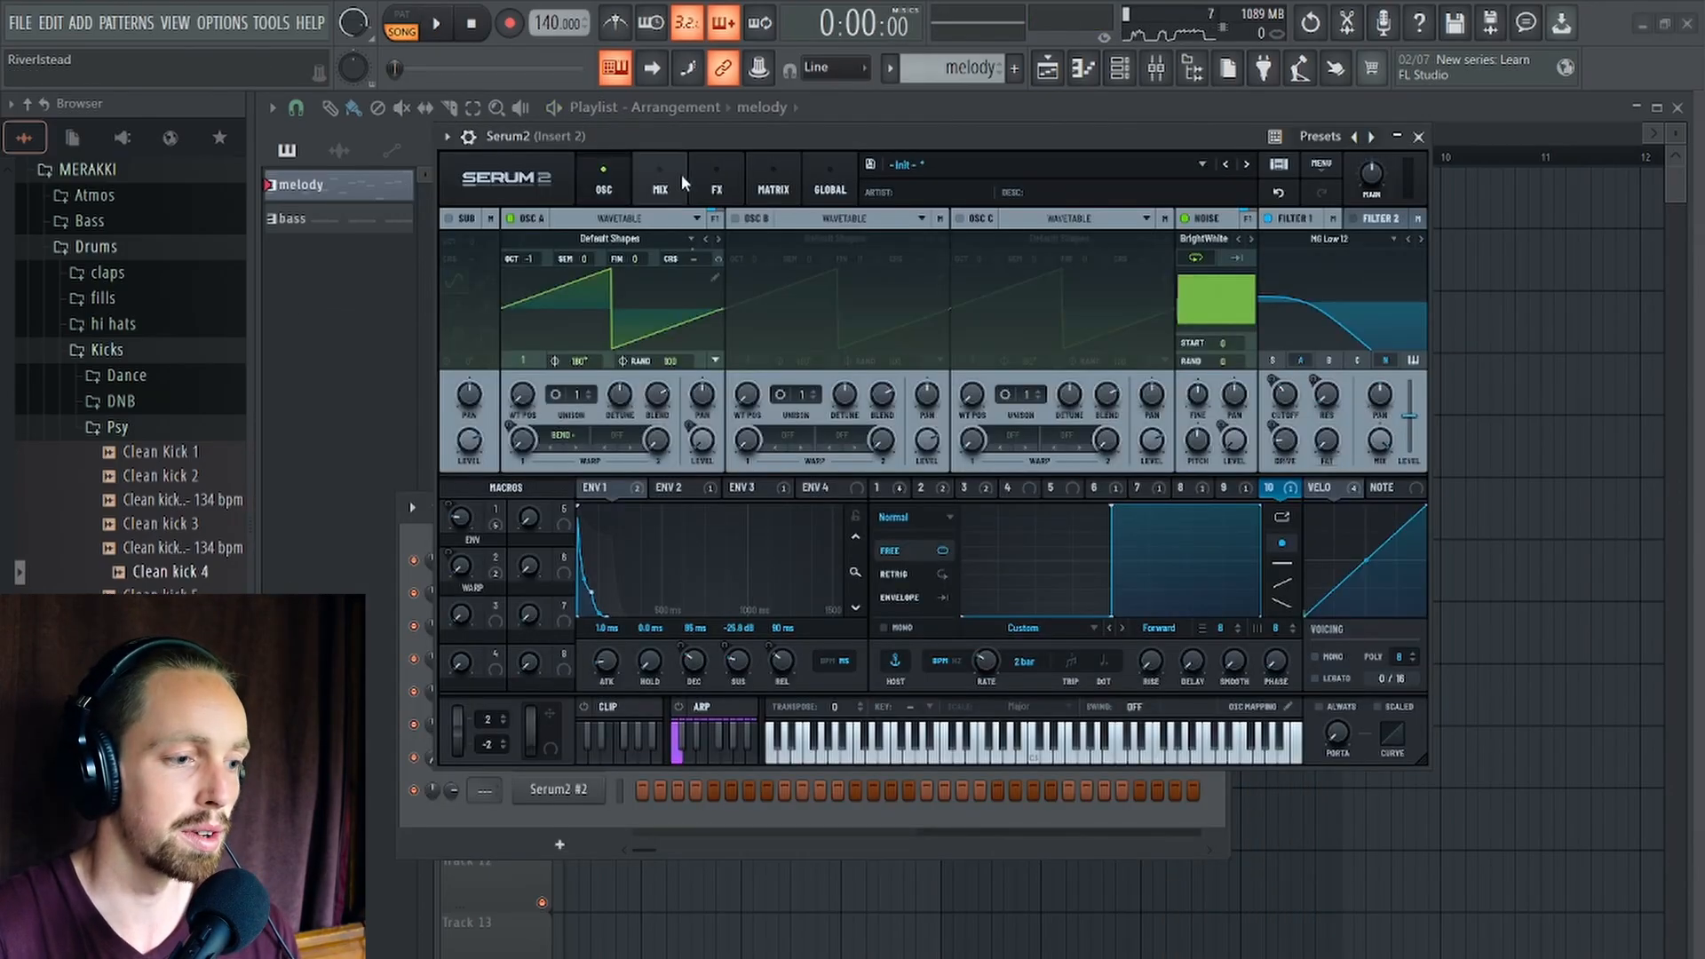
Replace the Serum 2 oscillator A wavetable with Anti-Stasis from the Digital category.
left_click_drag(882, 145, 881, 101)
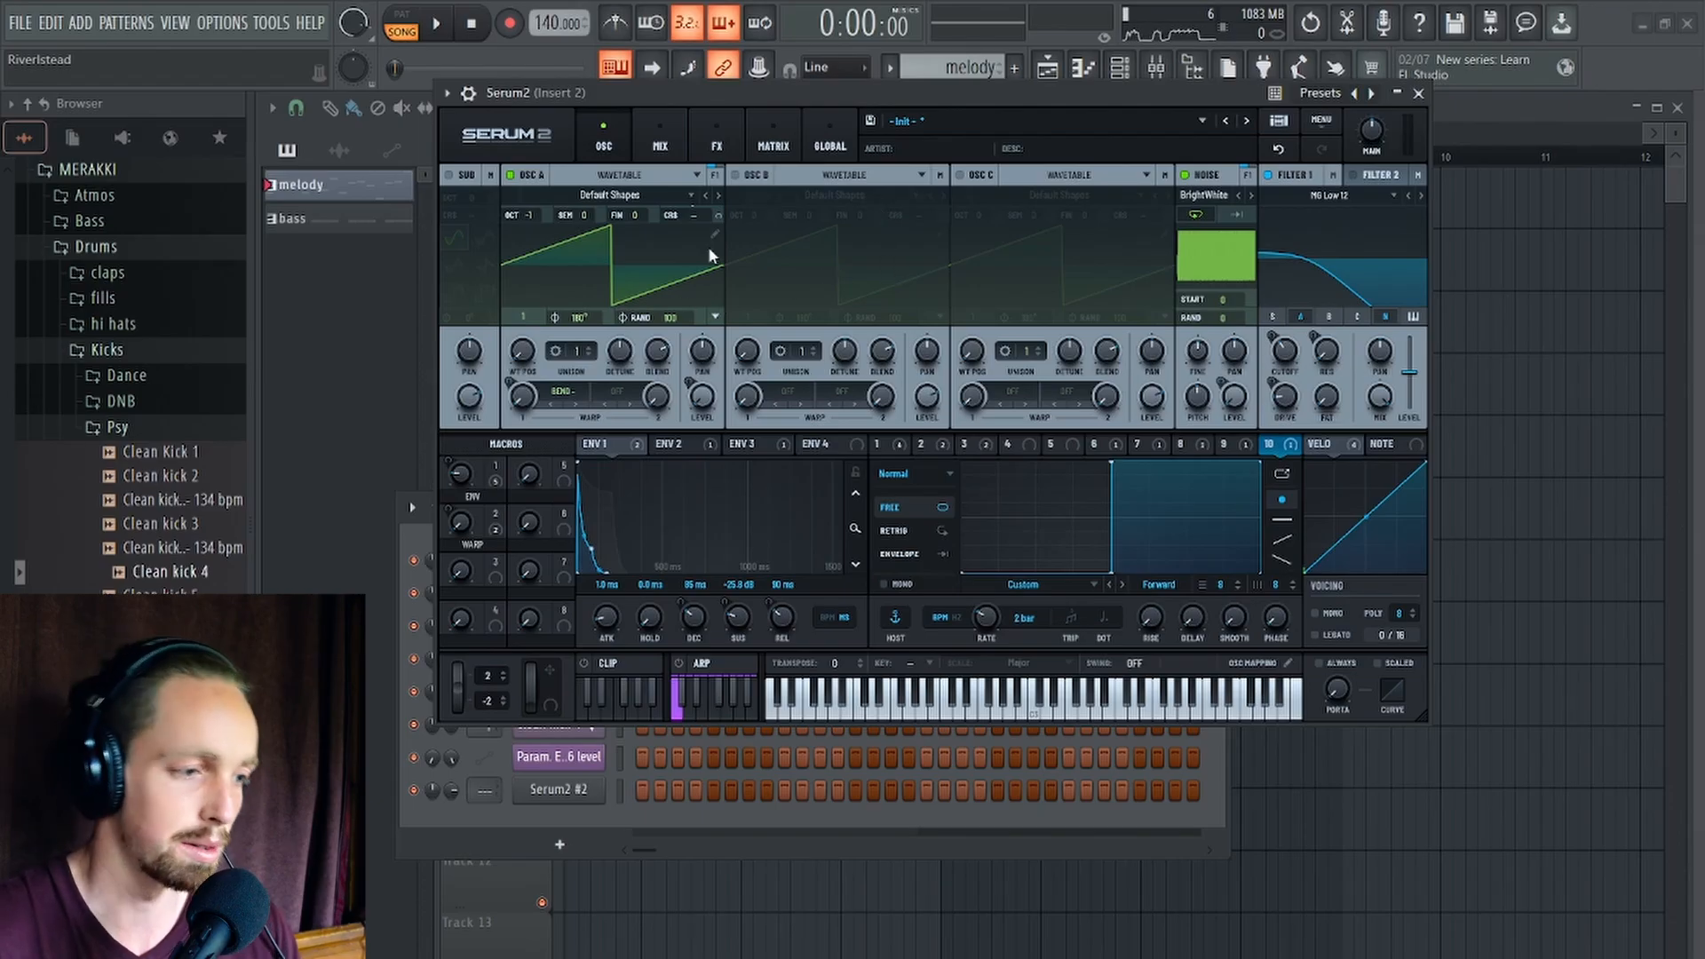
left_click(717, 197)
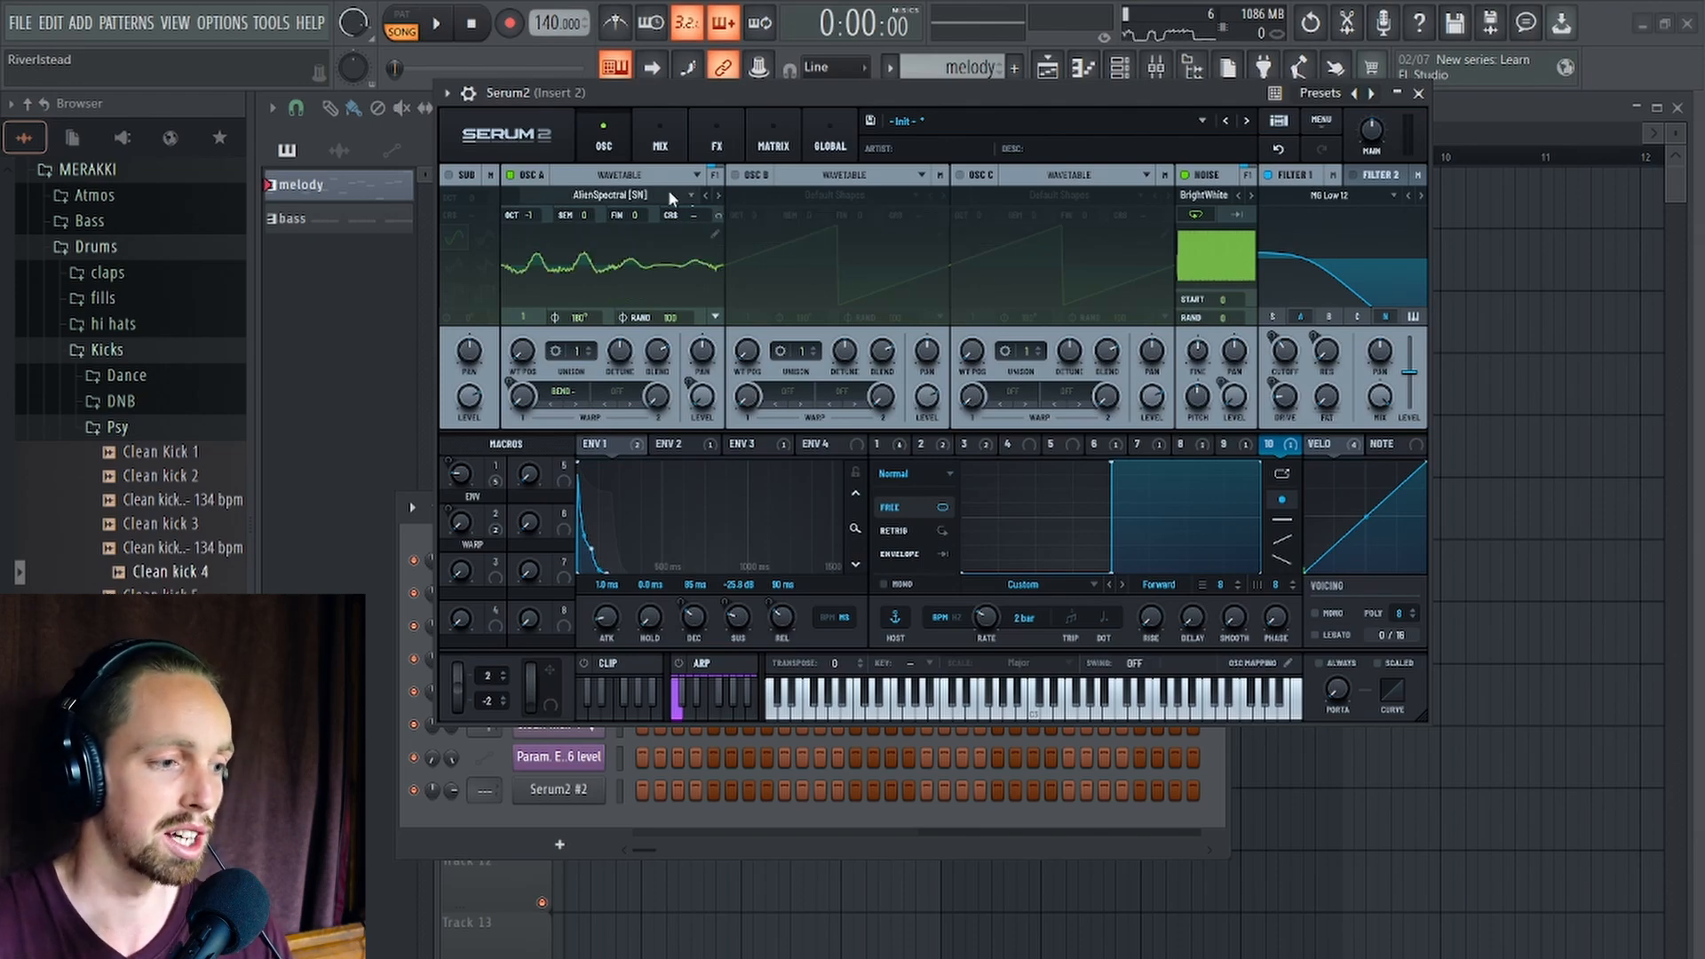
left_click(640, 195)
mouse_move(617, 248)
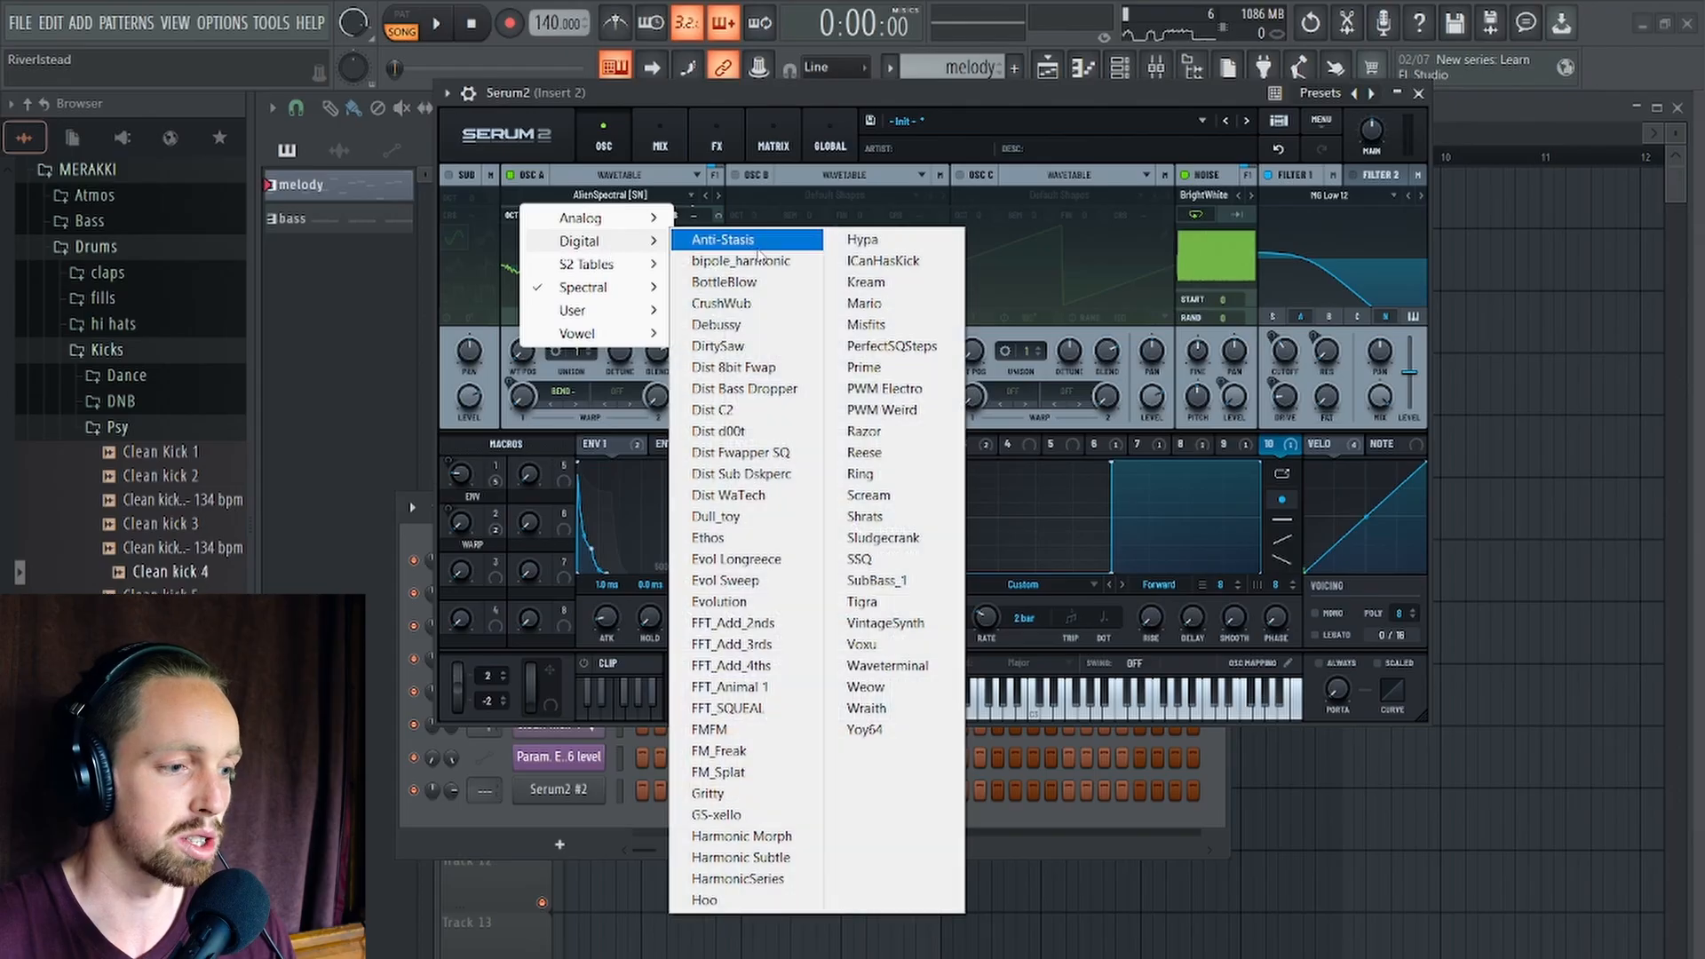
left_click(686, 234)
left_click_drag(675, 97, 649, 87)
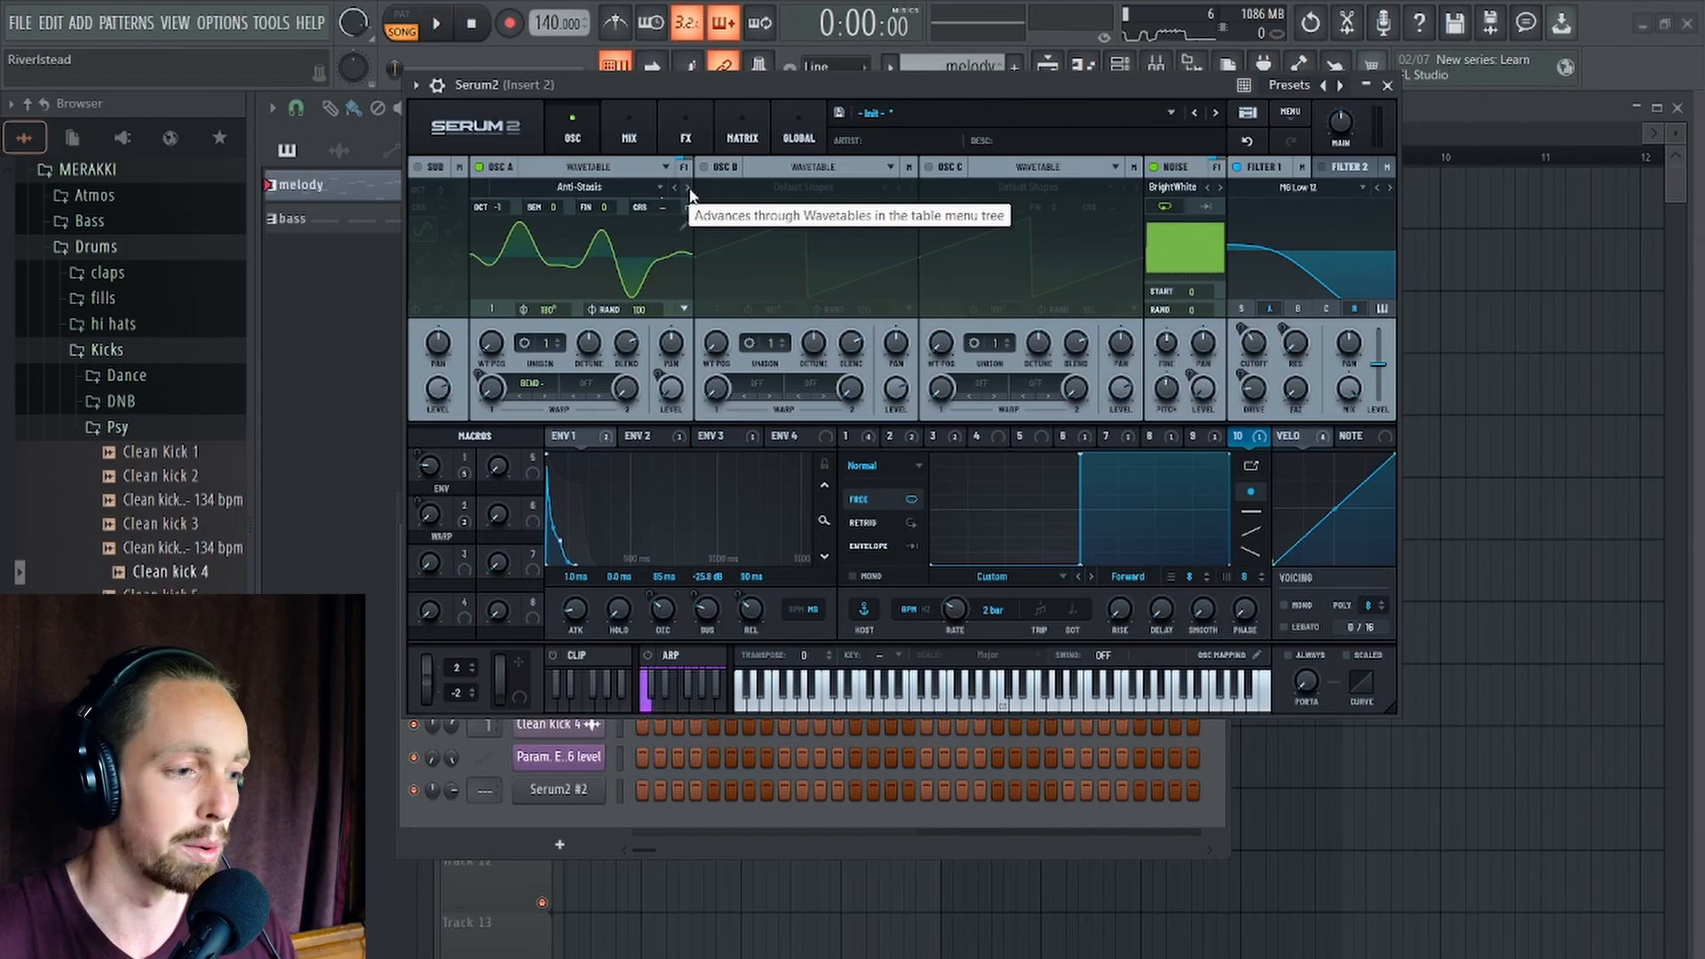
Play the song while stepping oscillator A's wavetables forward to Dist C2, and set its wavetable position to 204.
key("space")
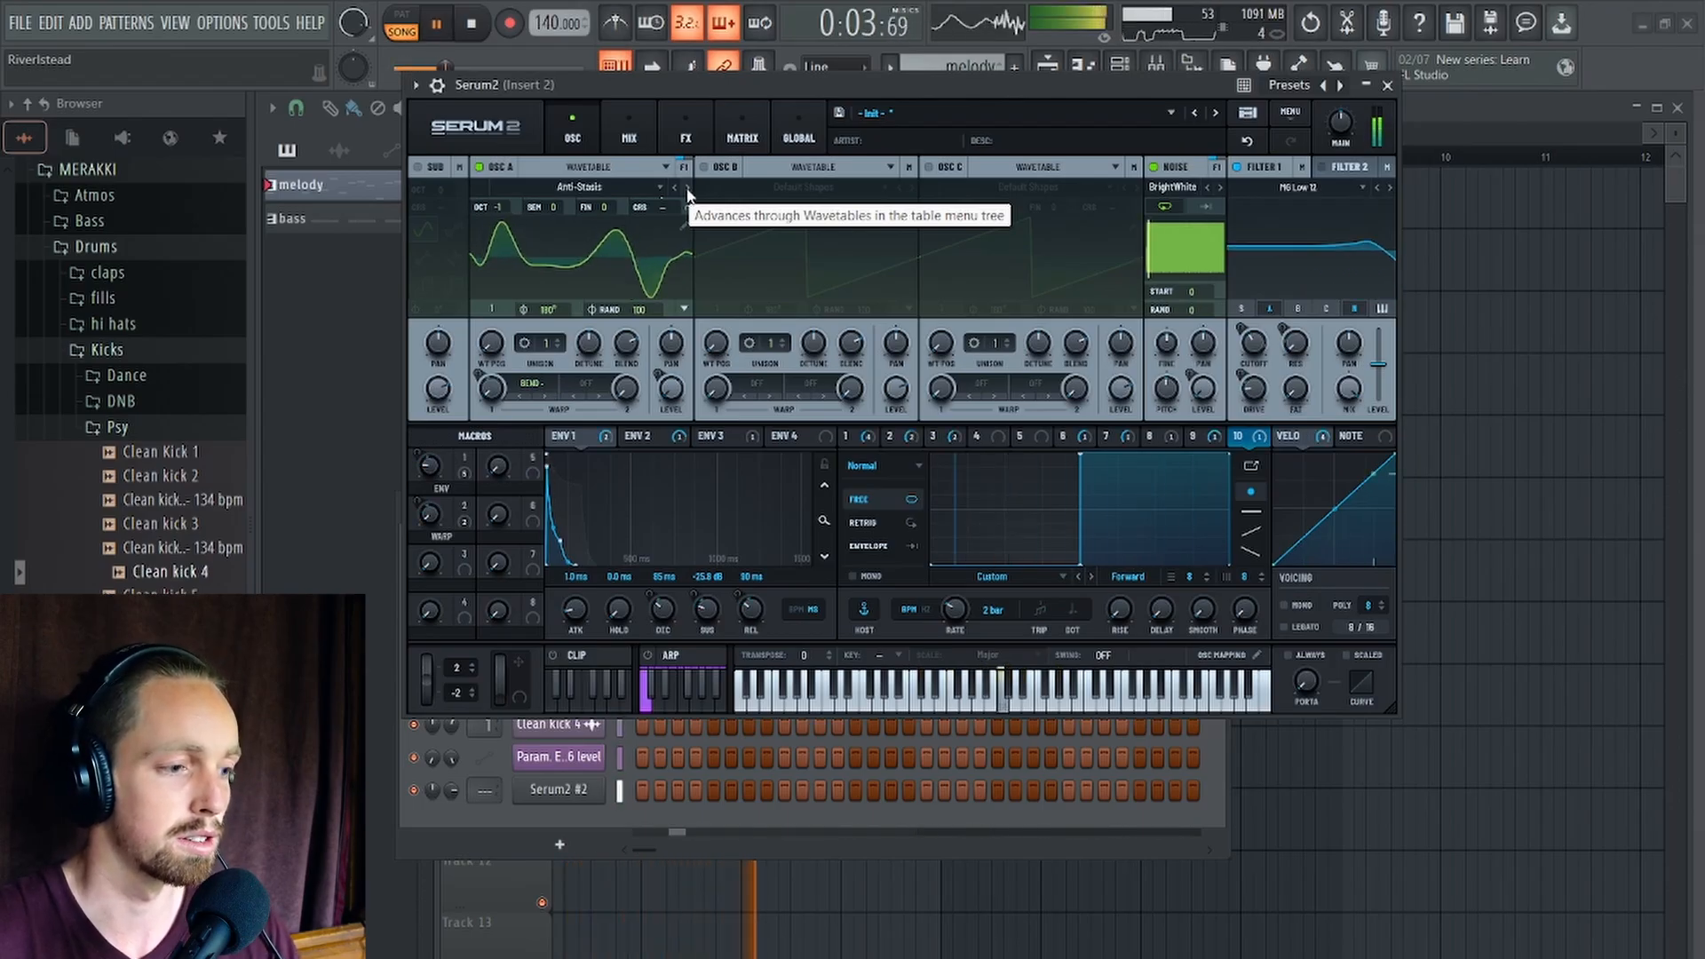
left_click(686, 189)
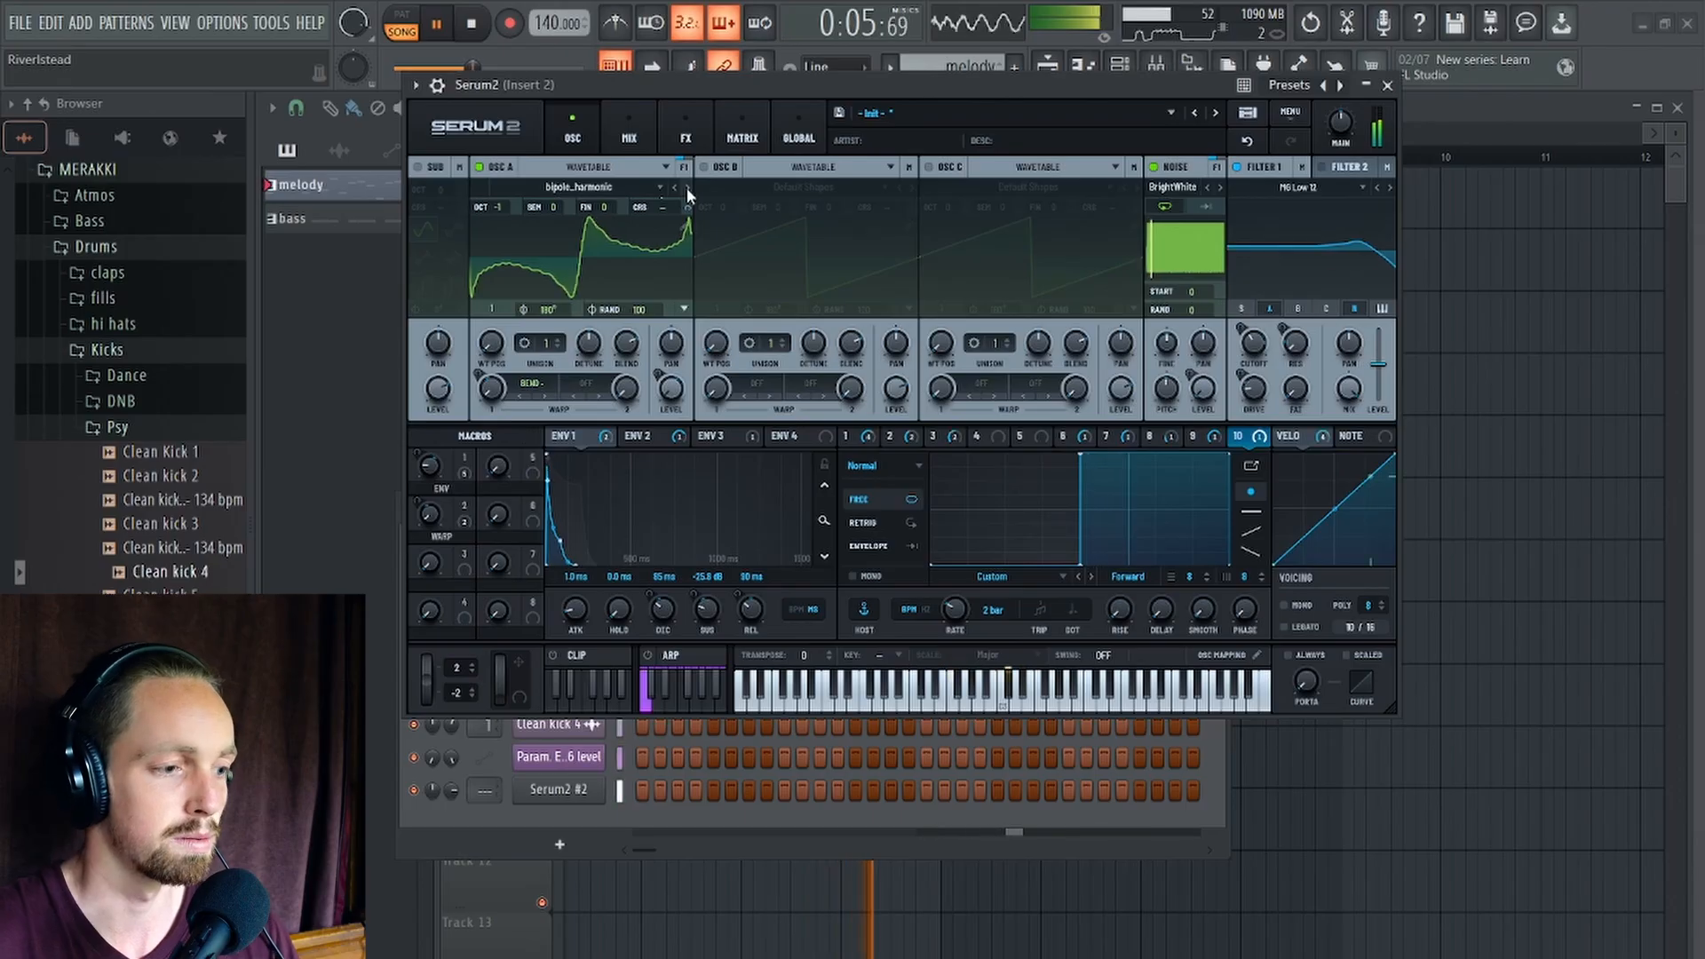
left_click(686, 188)
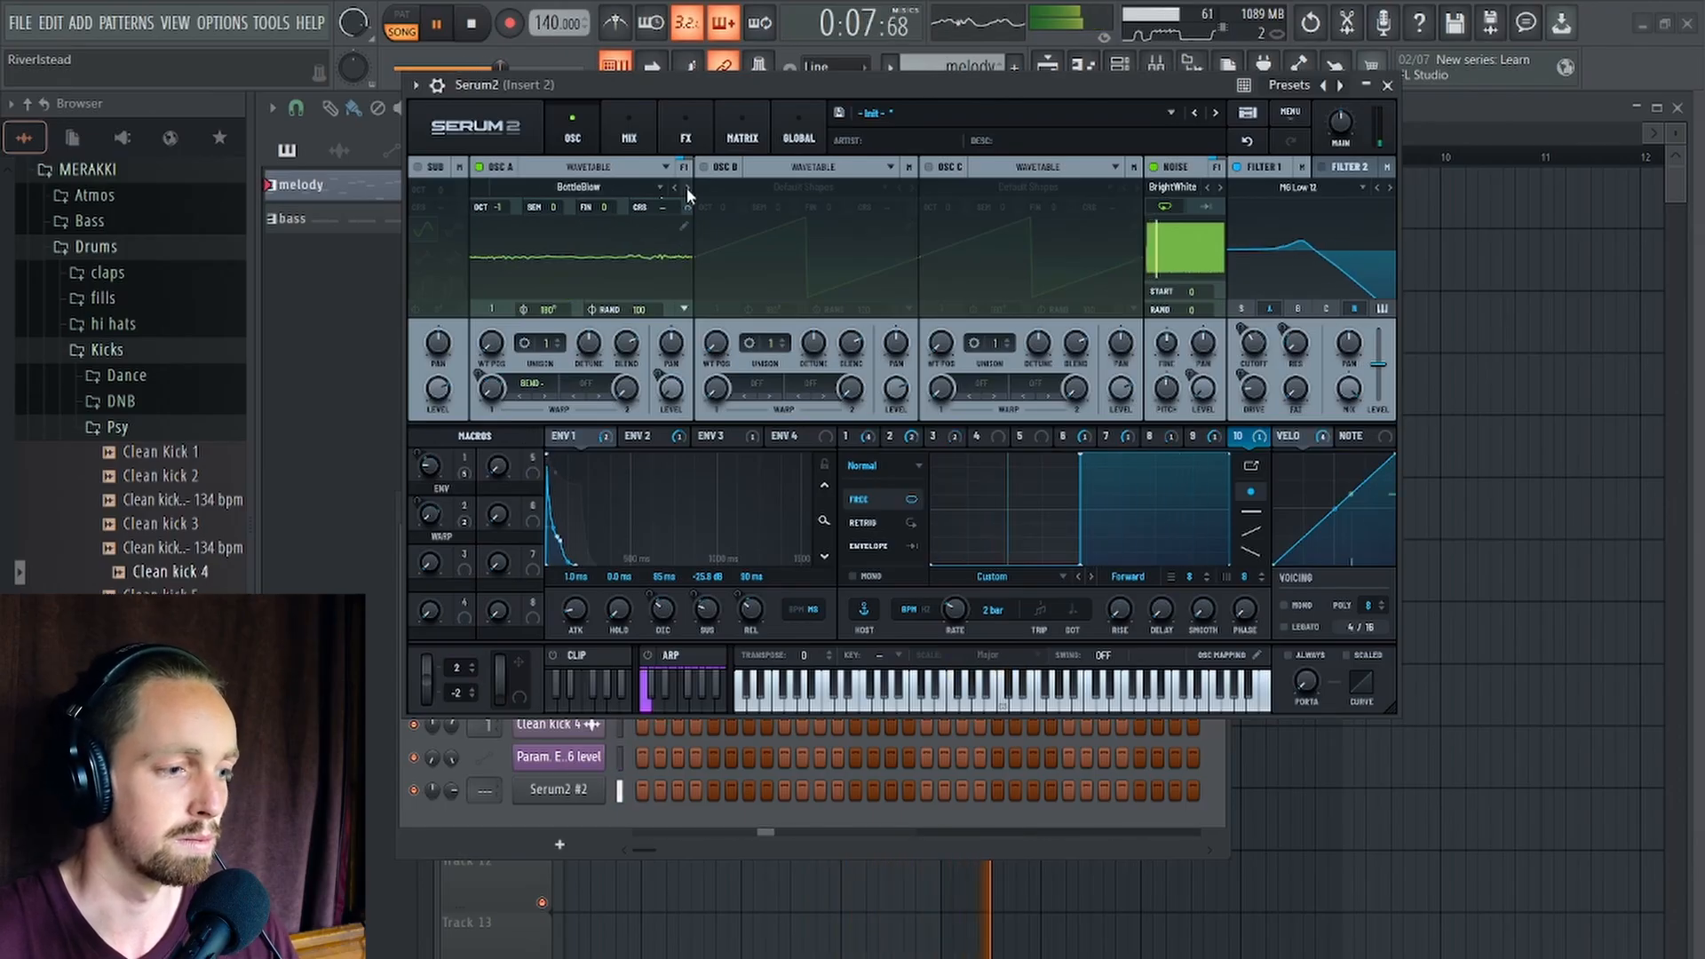
left_click(686, 188)
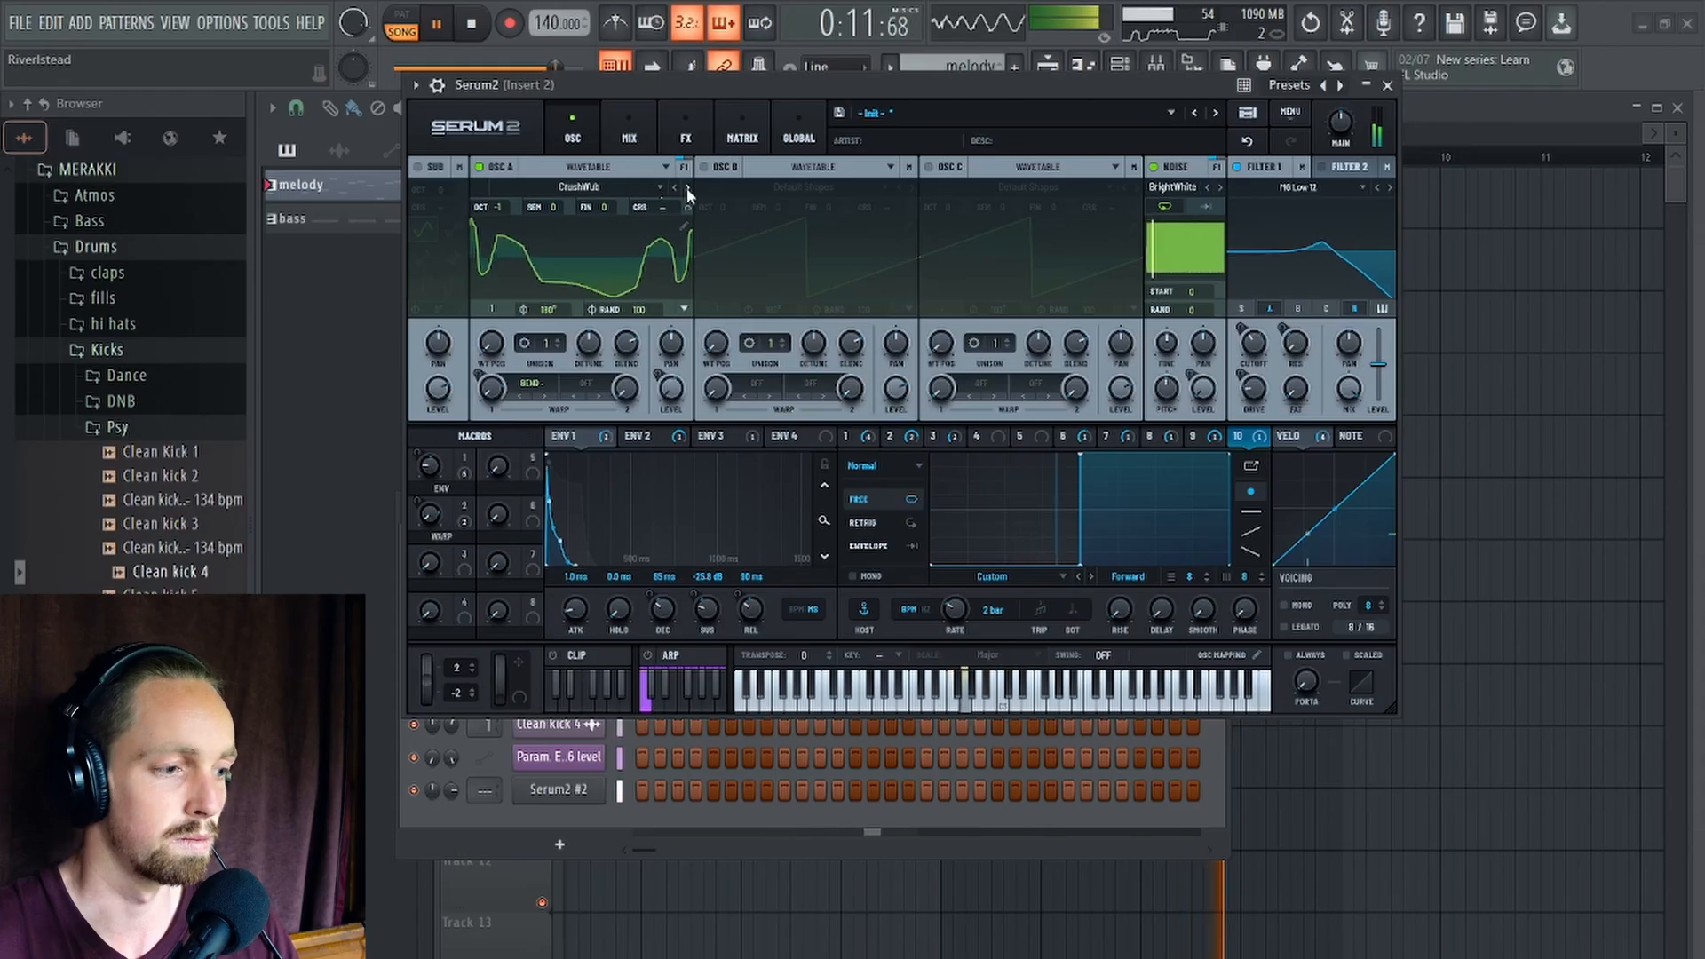
left_click(686, 188)
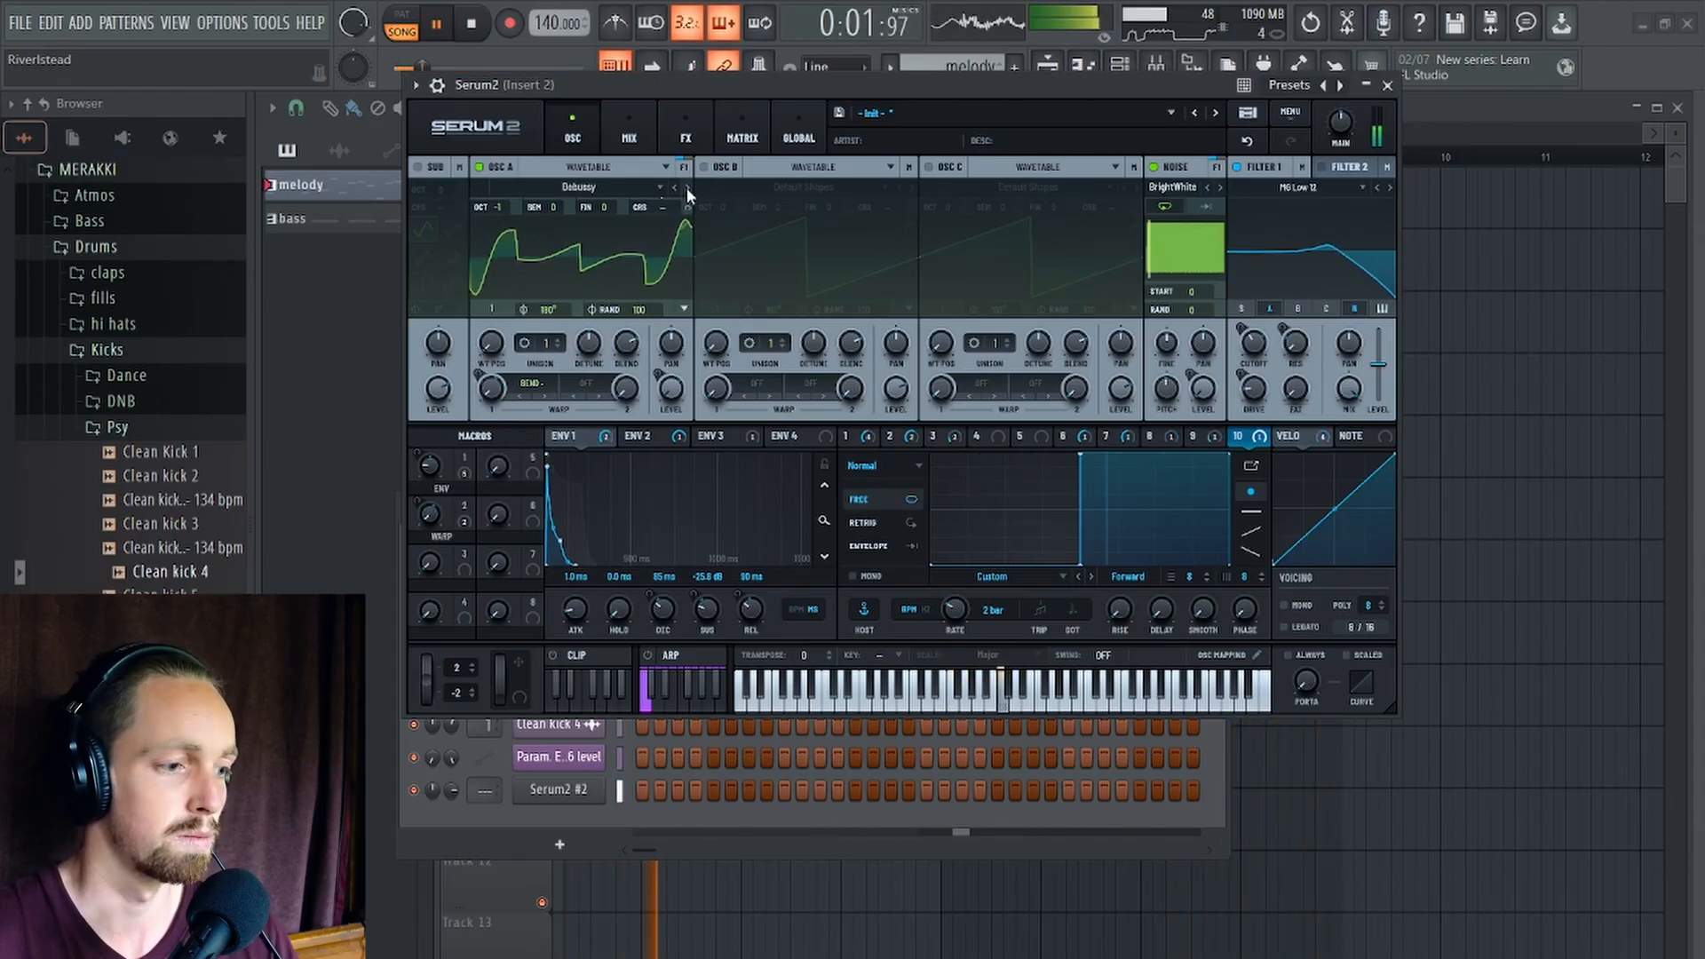
left_click(686, 189)
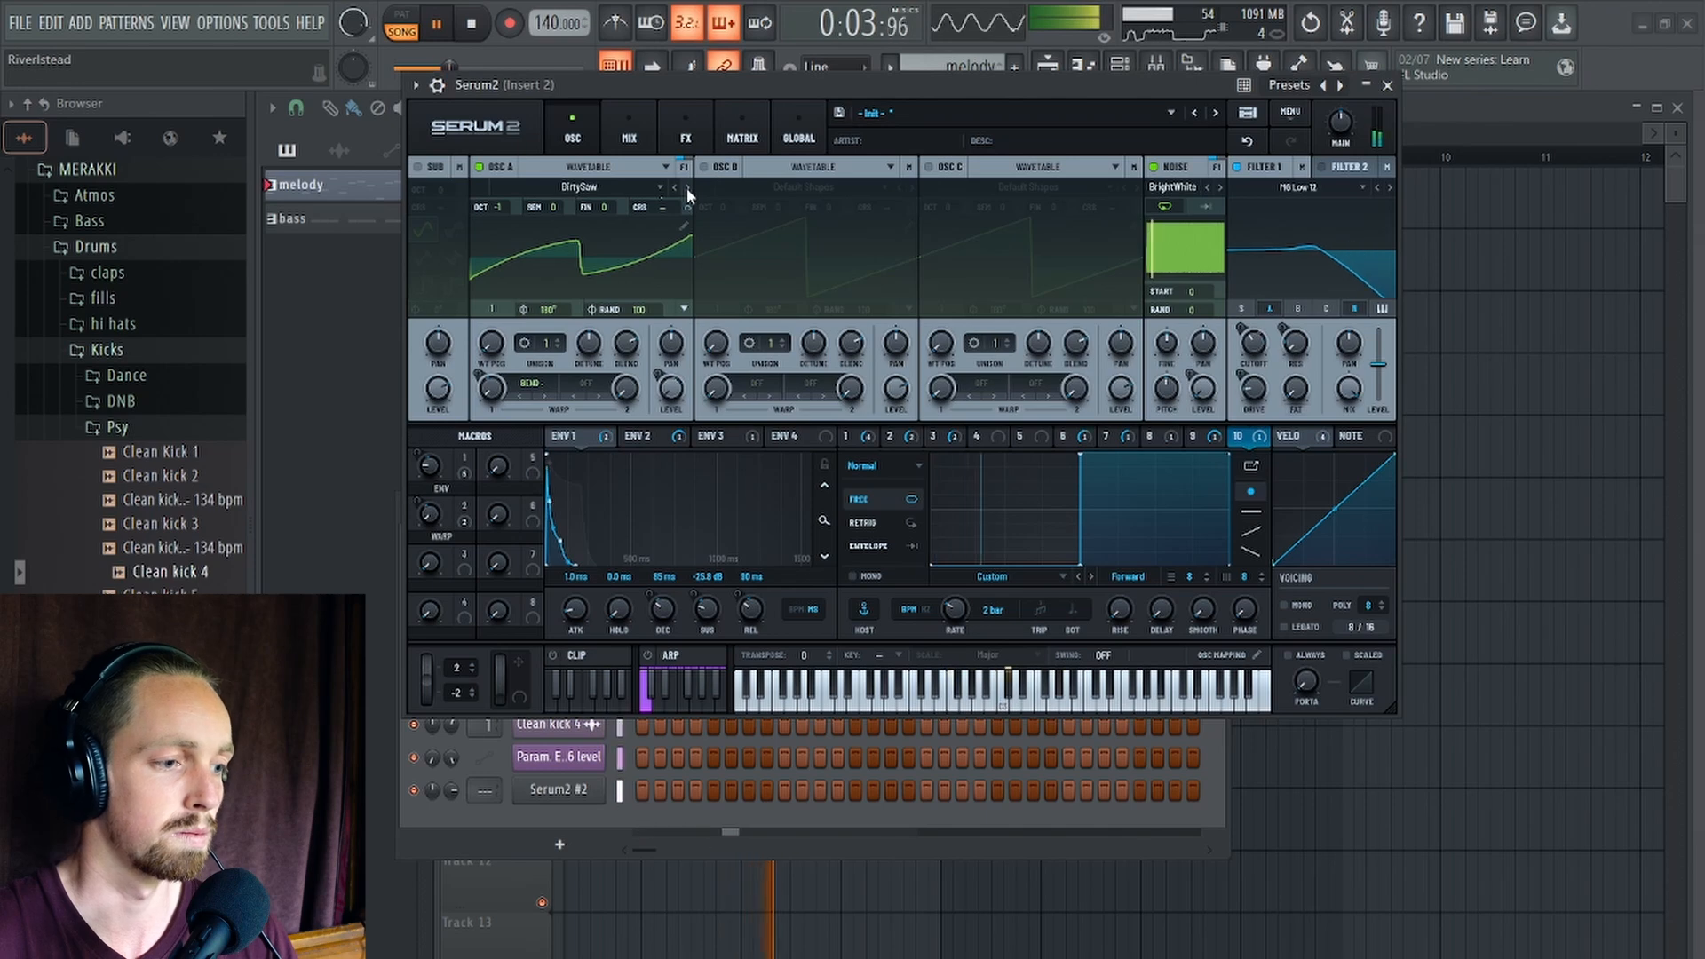
left_click(685, 189)
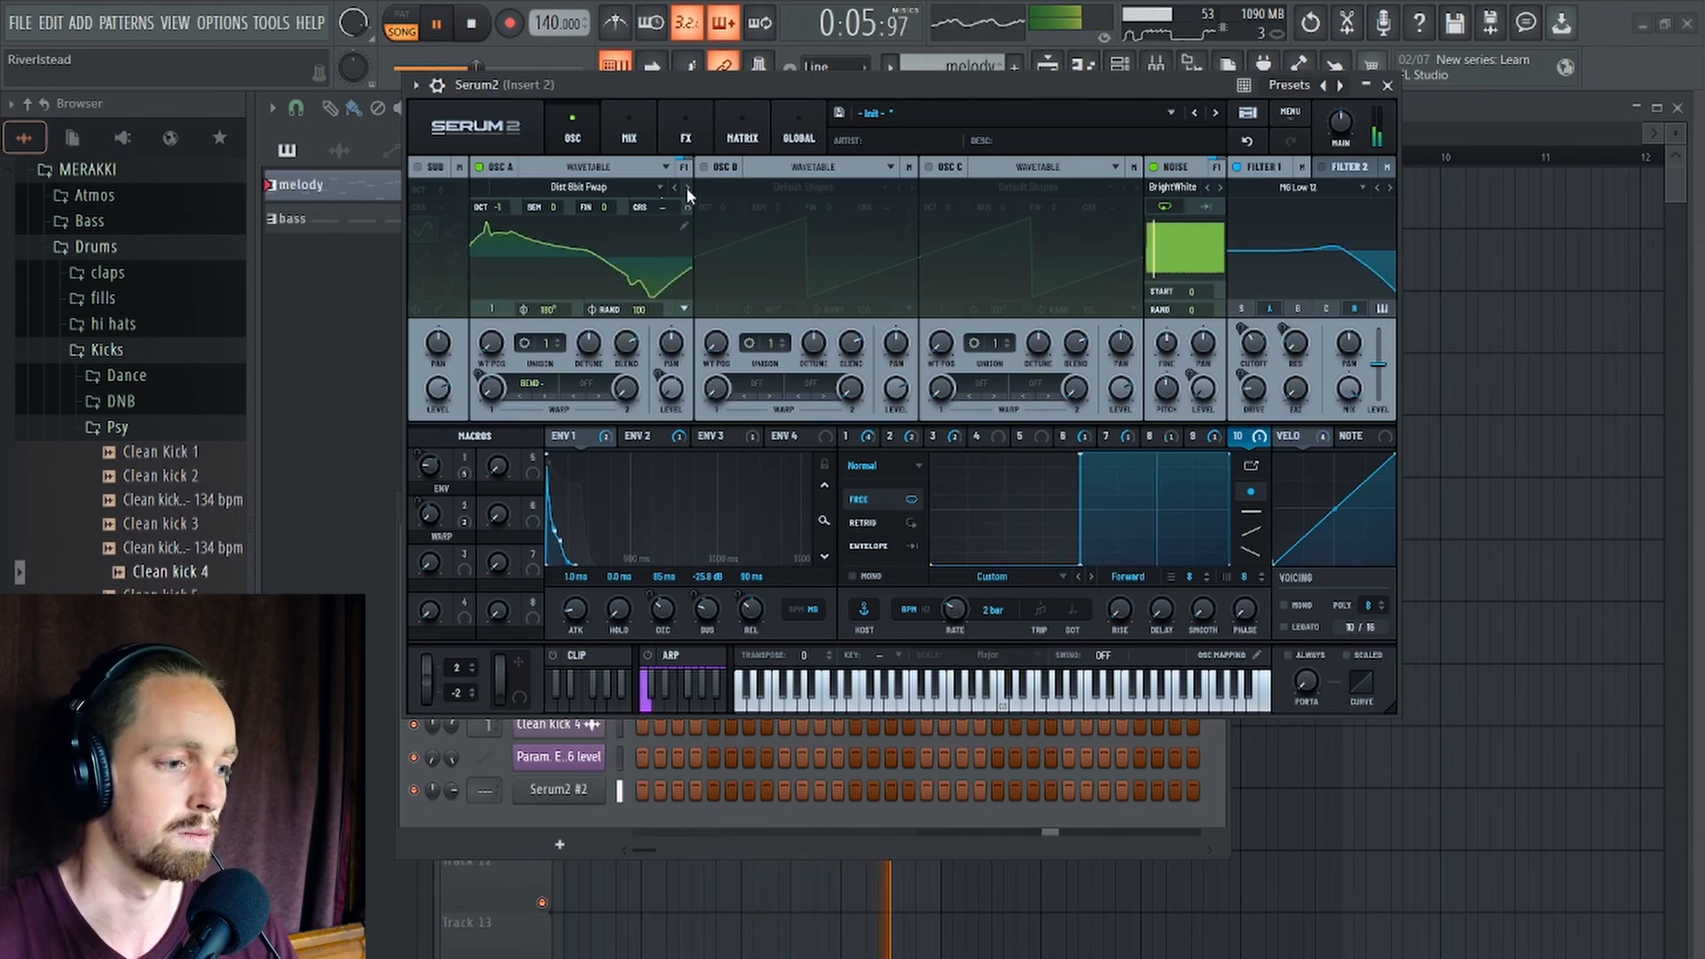
left_click(686, 189)
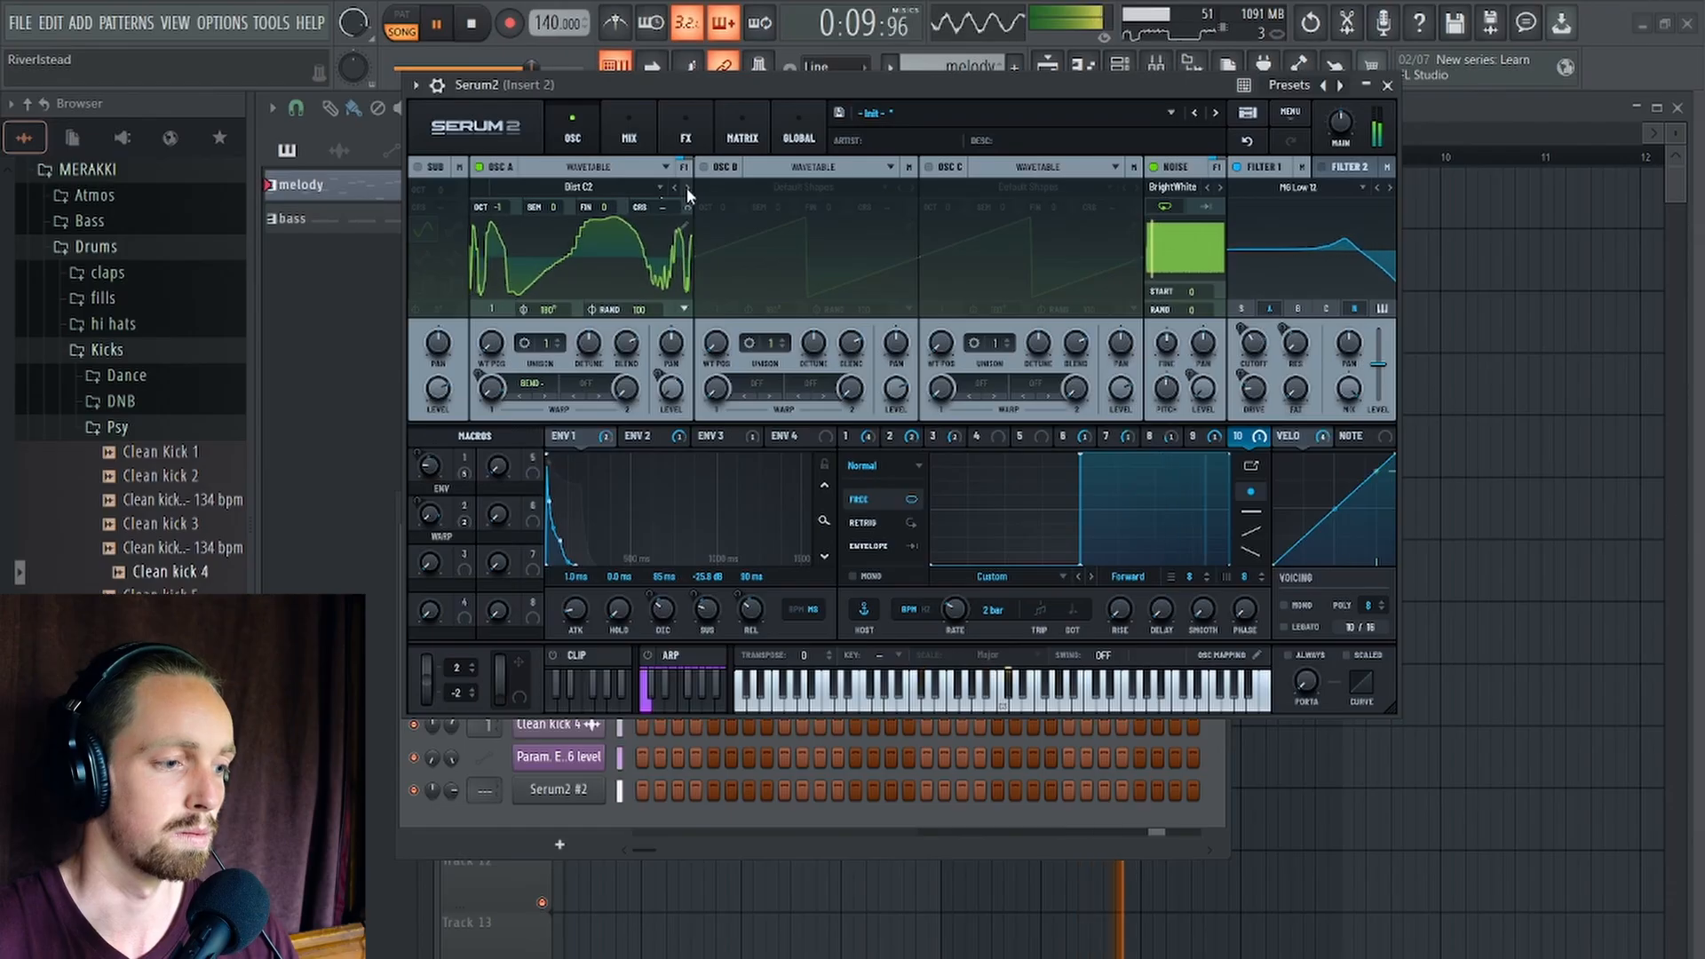
left_click_drag(493, 346, 712, 197)
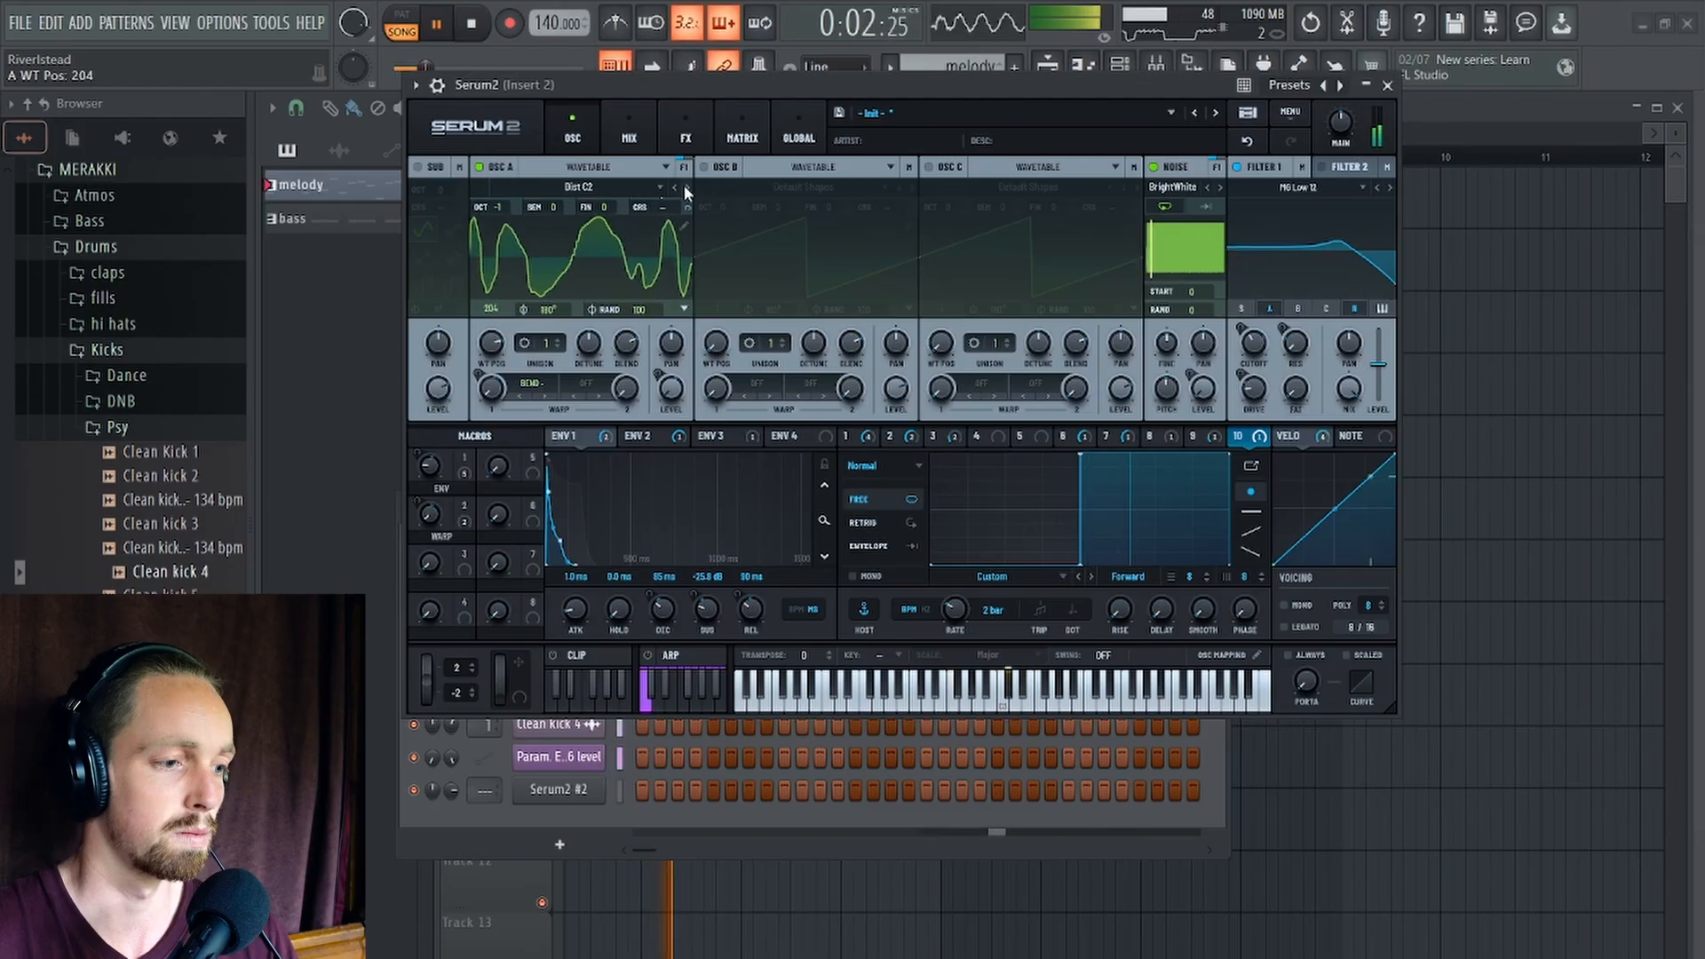
Keep auditioning oscillator A's wavetables forward to Evol Longreece, and set its wavetable position to 156.
left_click(685, 185)
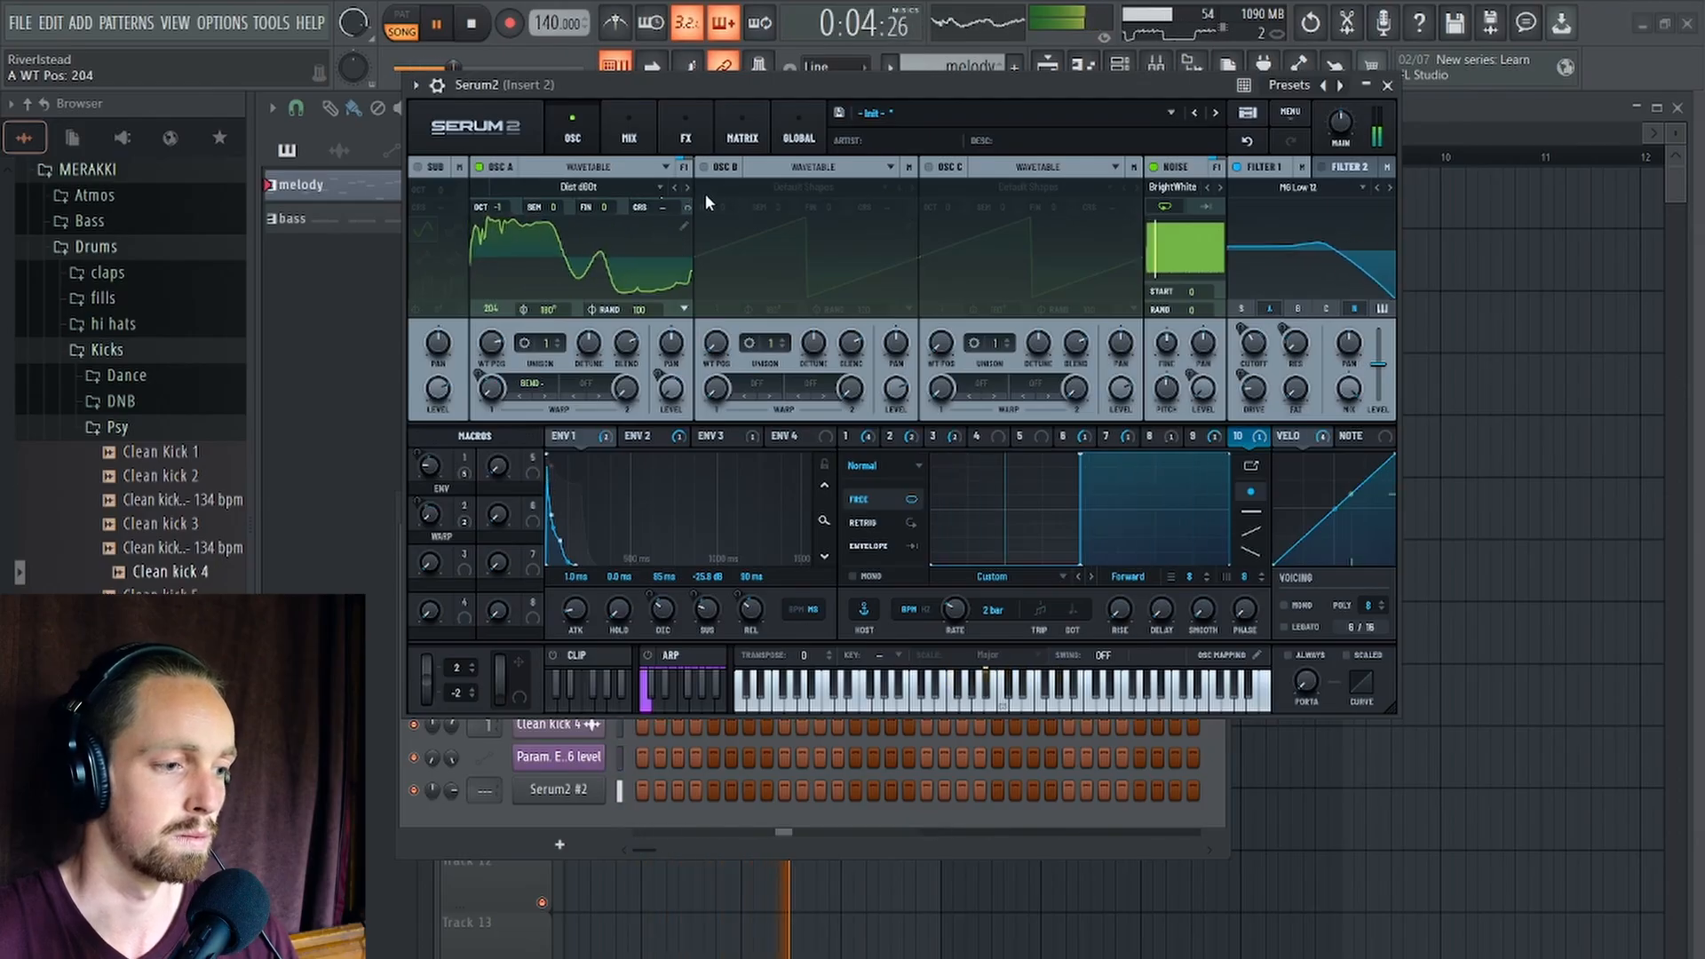
left_click(685, 186)
left_click(686, 186)
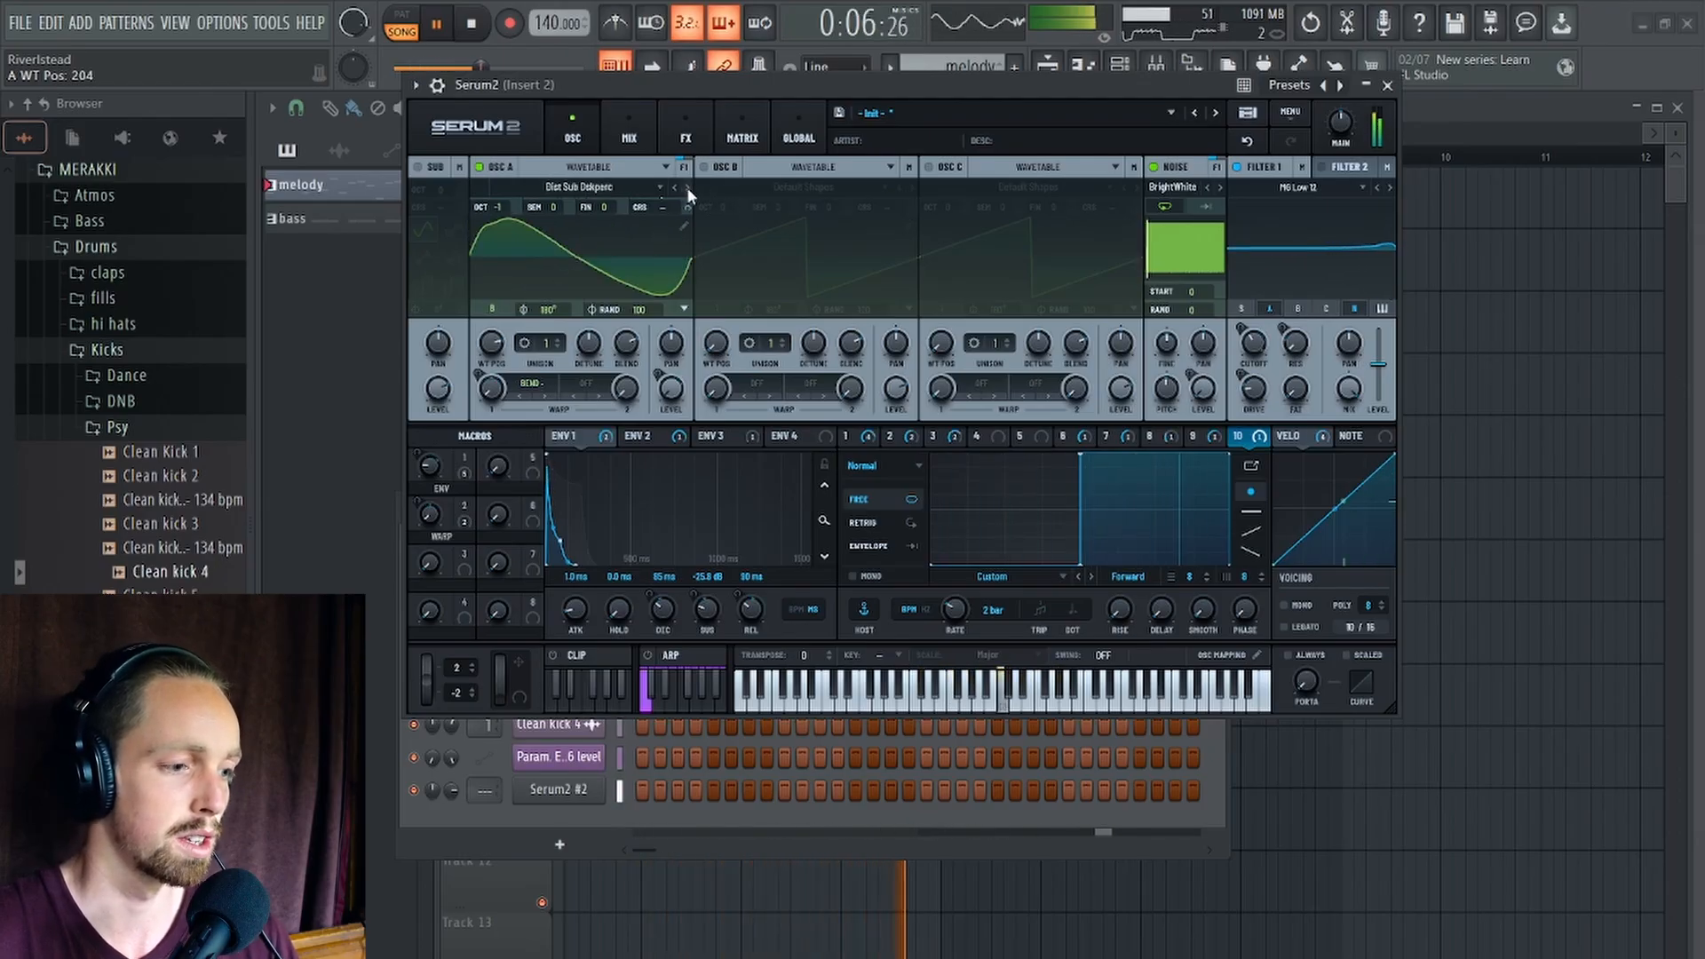
left_click(686, 187)
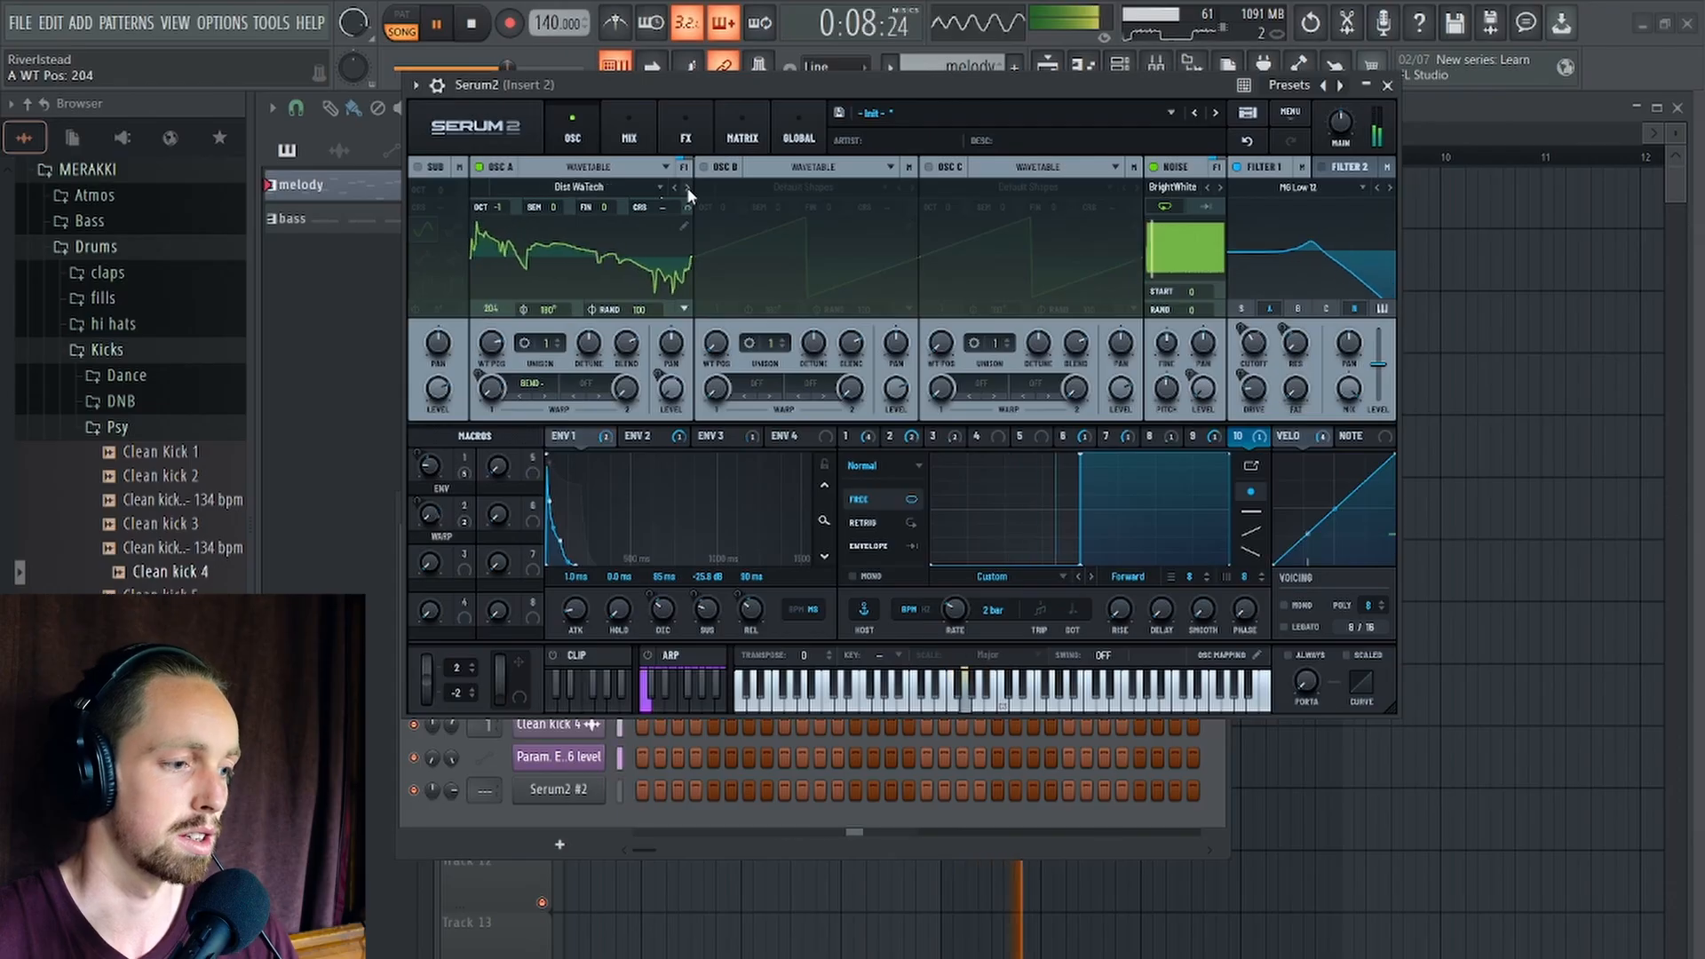
left_click(685, 186)
left_click(685, 187)
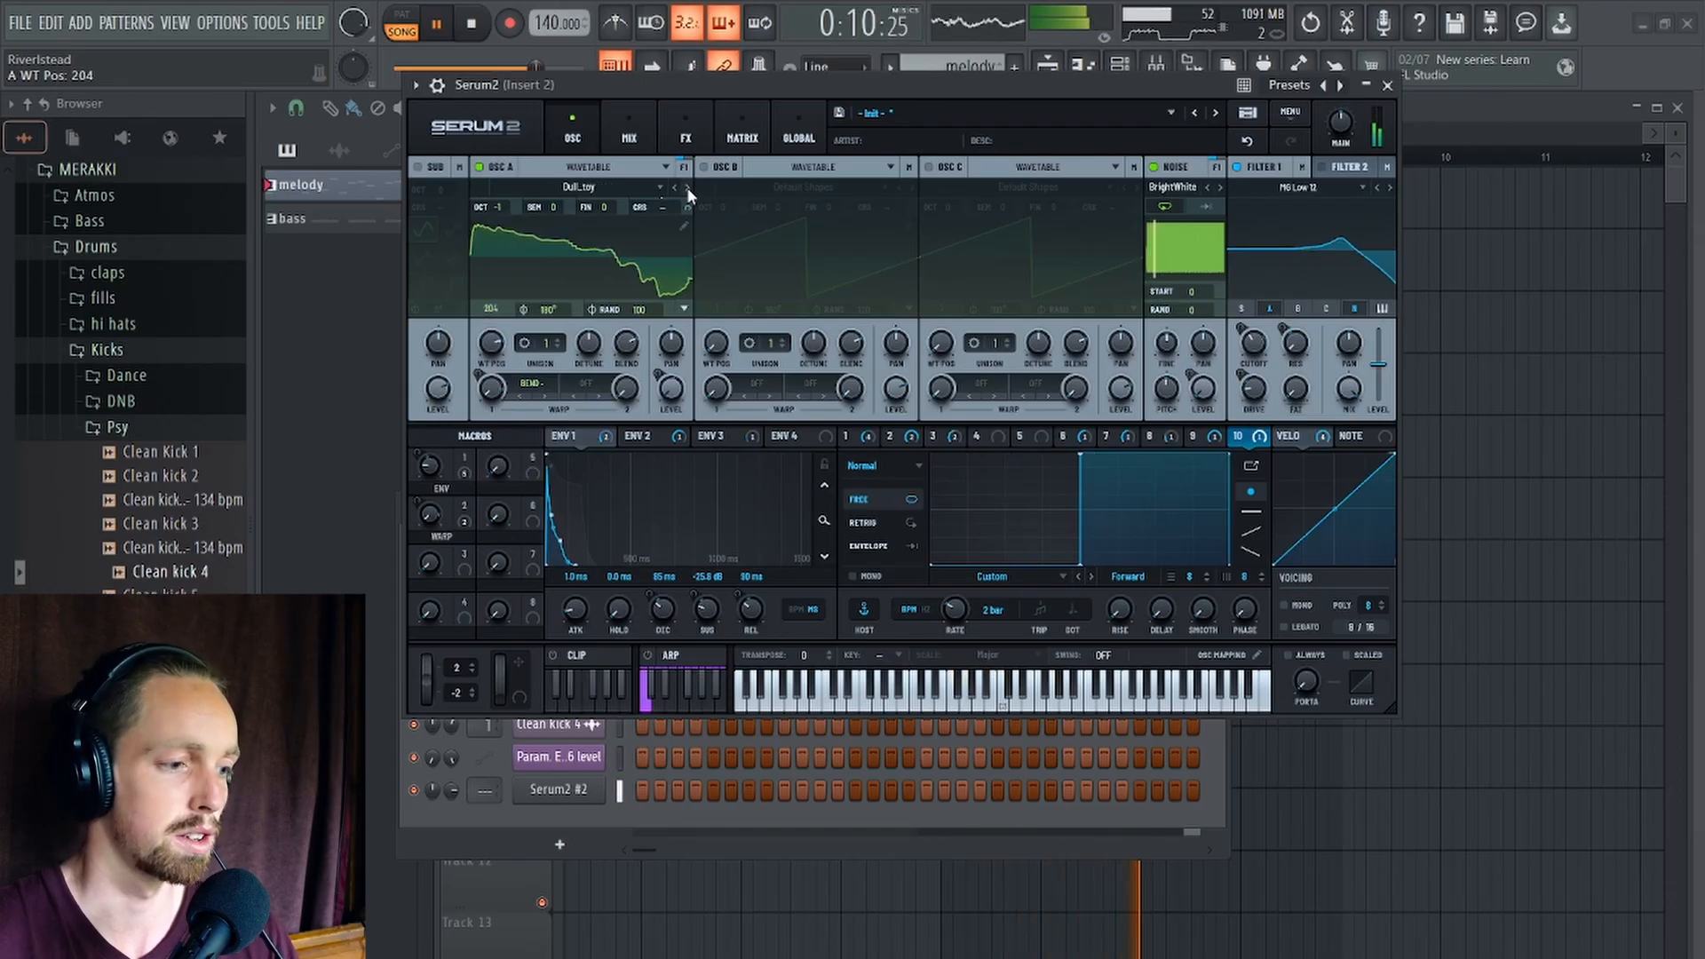
left_click(686, 187)
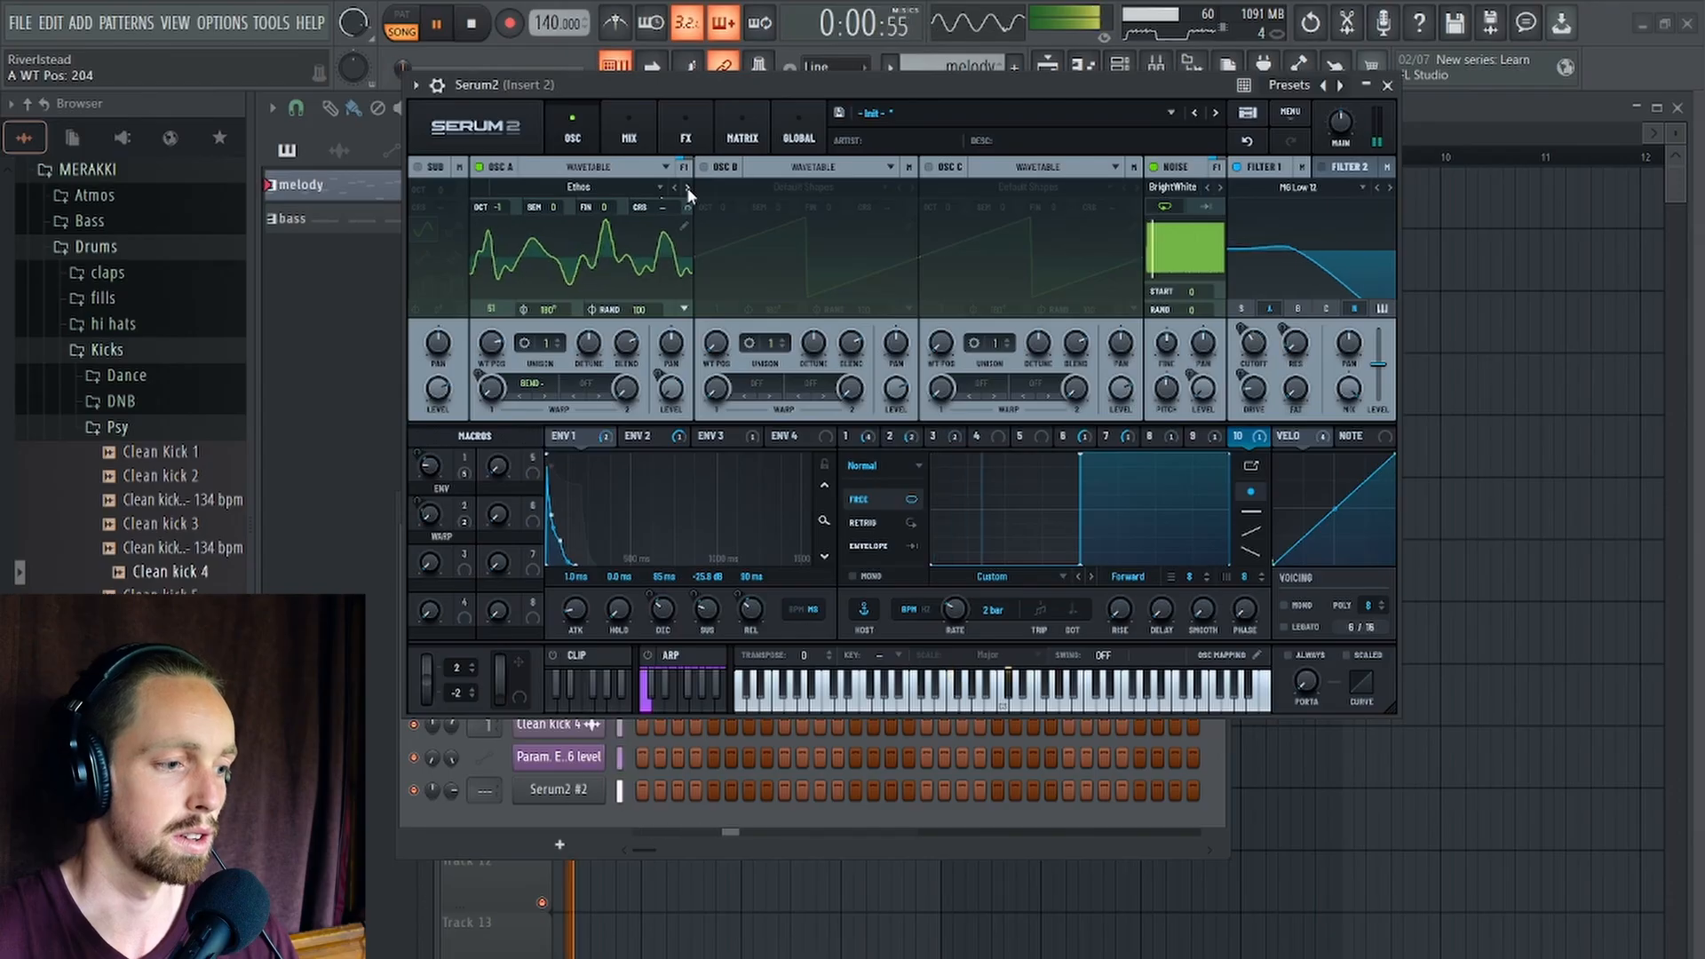
left_click(686, 187)
left_click_drag(492, 345, 511, 402)
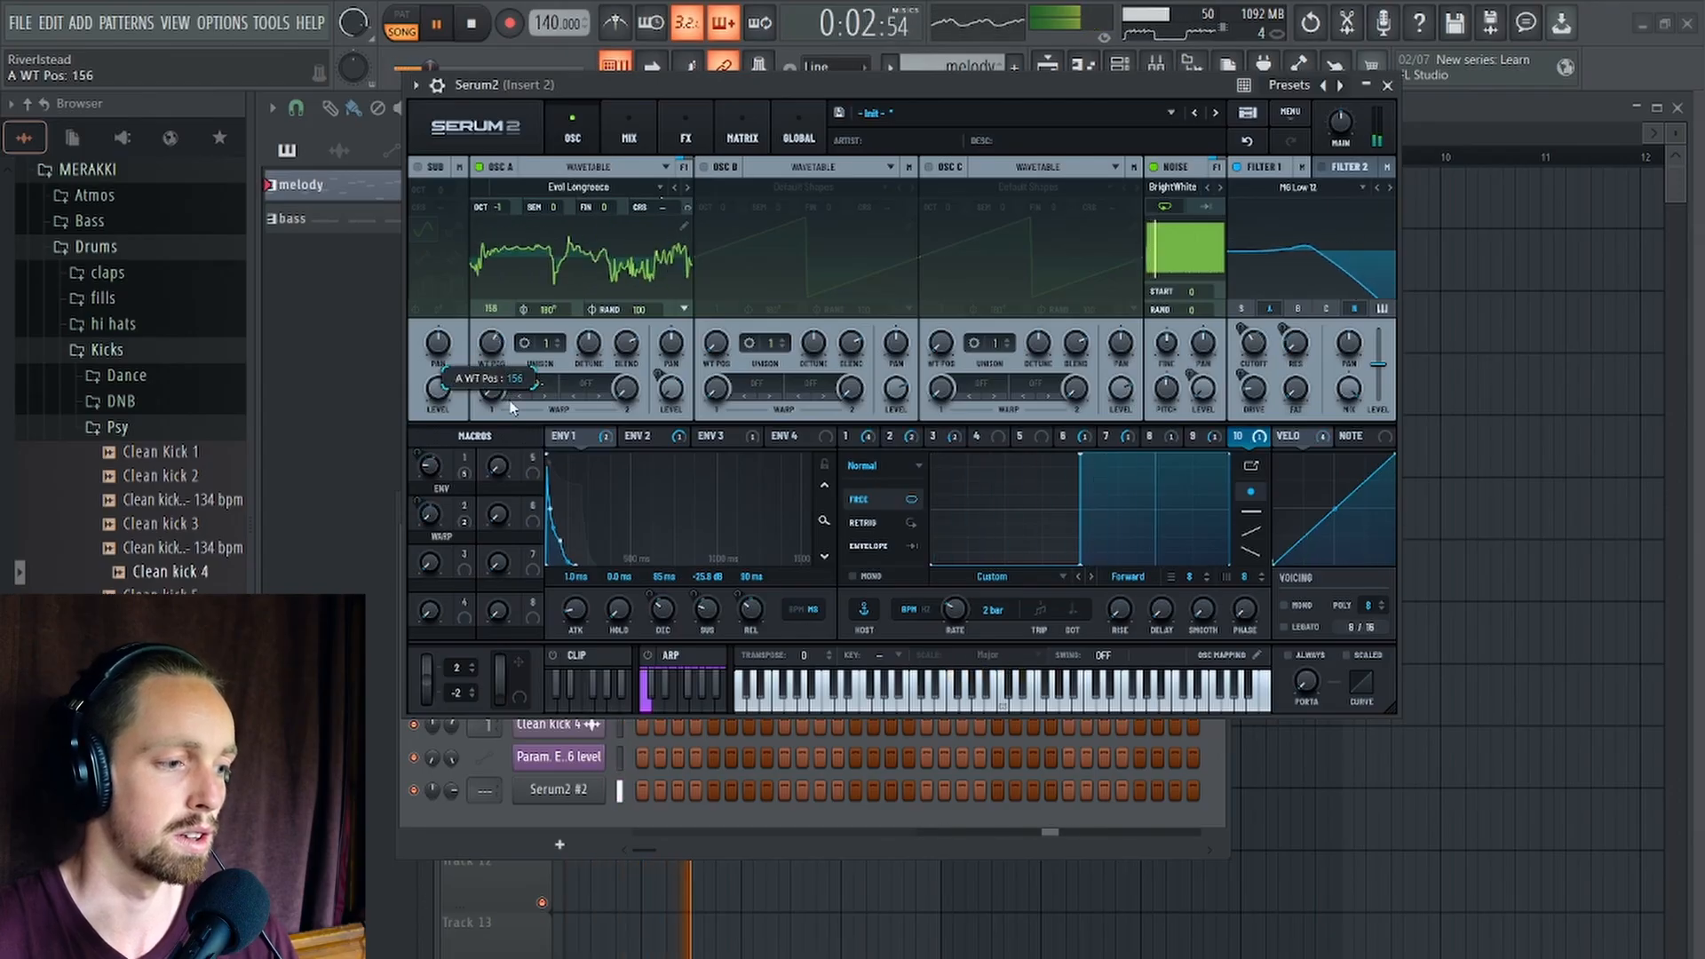
Advance oscillator A past Evol Sweep to the Evolution wavetable and set its wavetable position to 48.
left_click(688, 186)
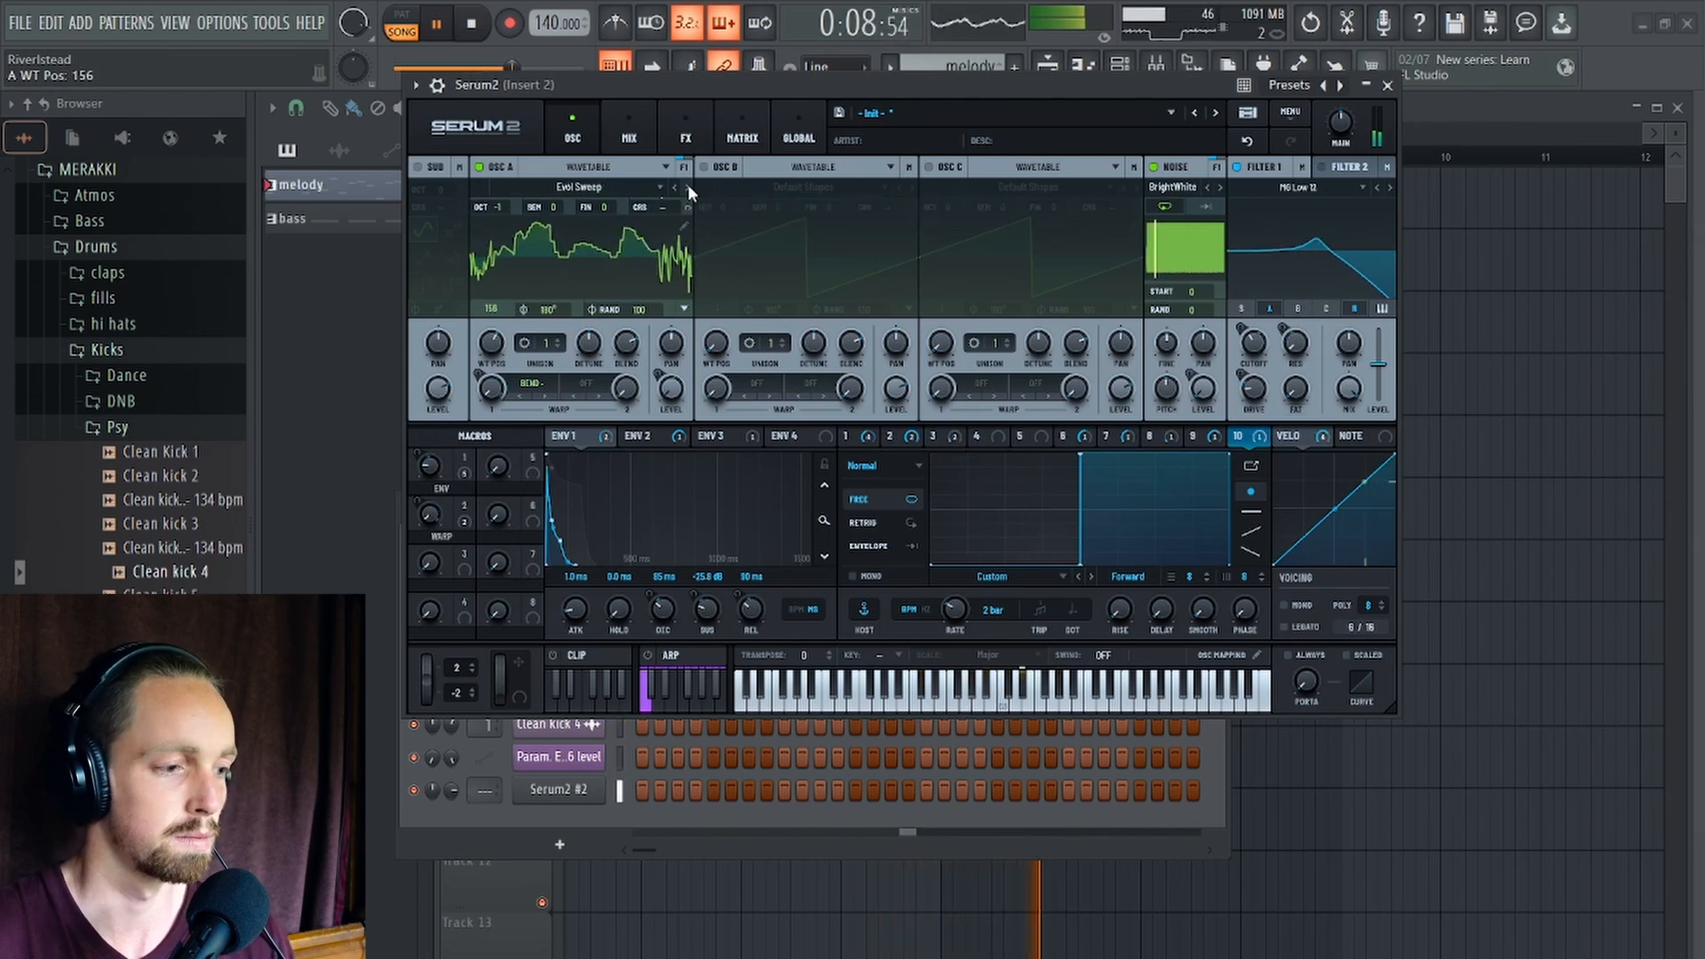
left_click(687, 186)
left_click_drag(491, 345, 500, 397)
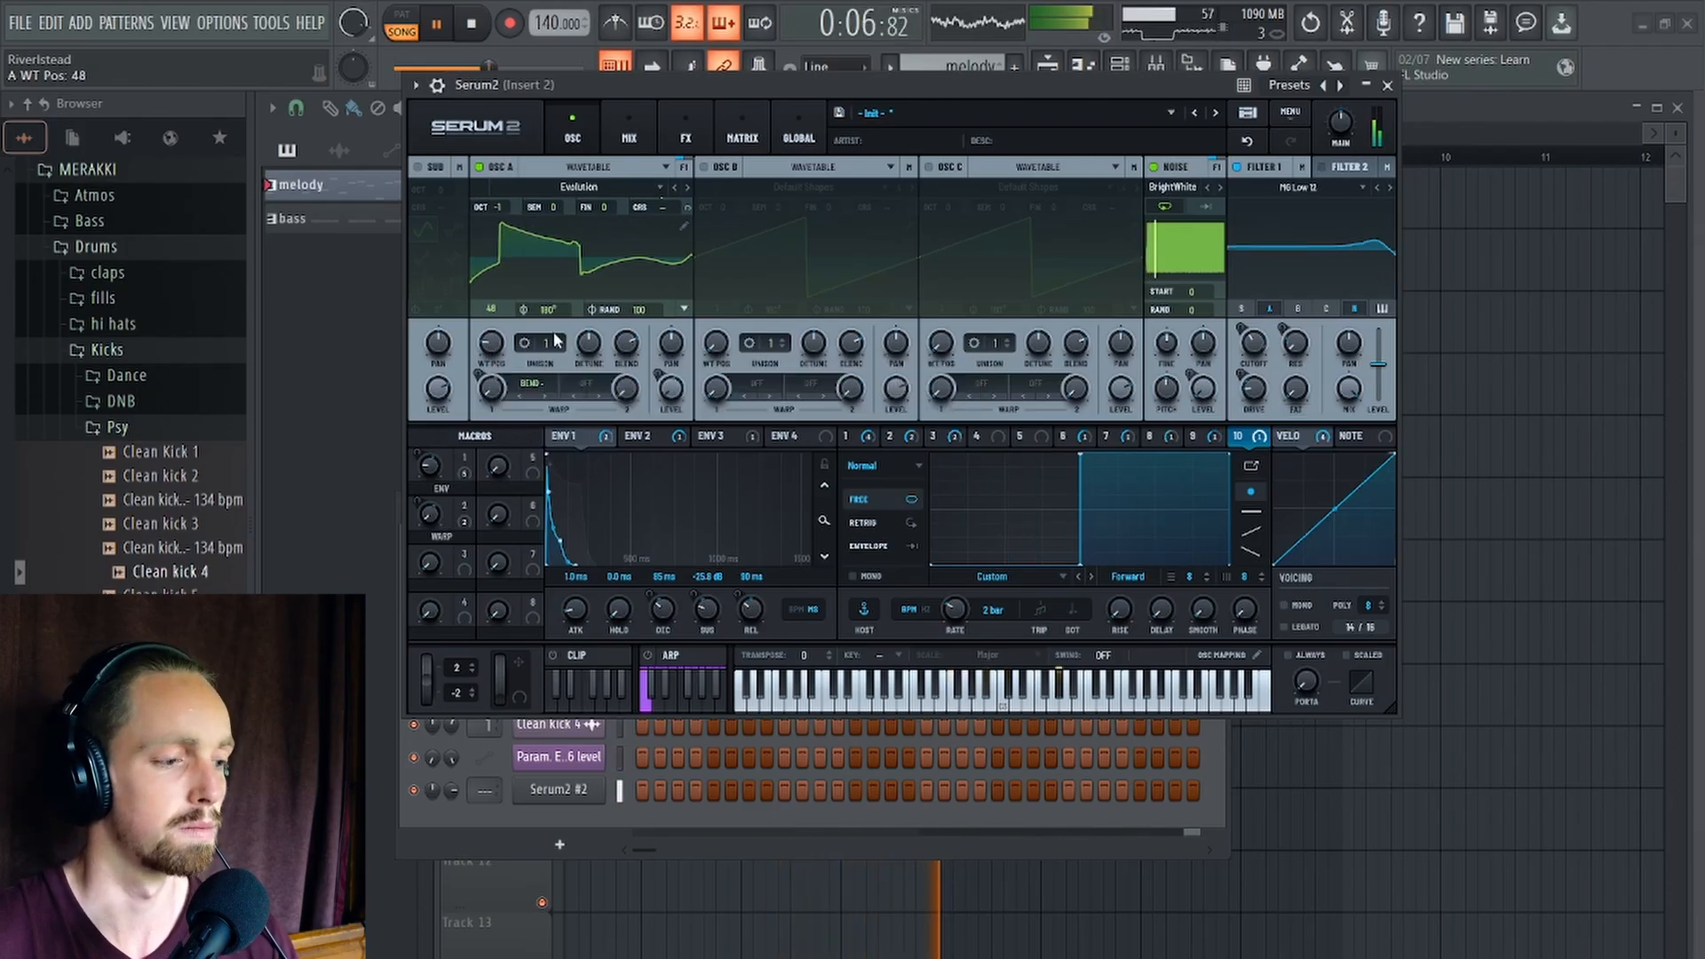
Advance oscillator A to the FFT_Add_2nds wavetable and audition its wavetable position at 256 and 222.
left_click(687, 188)
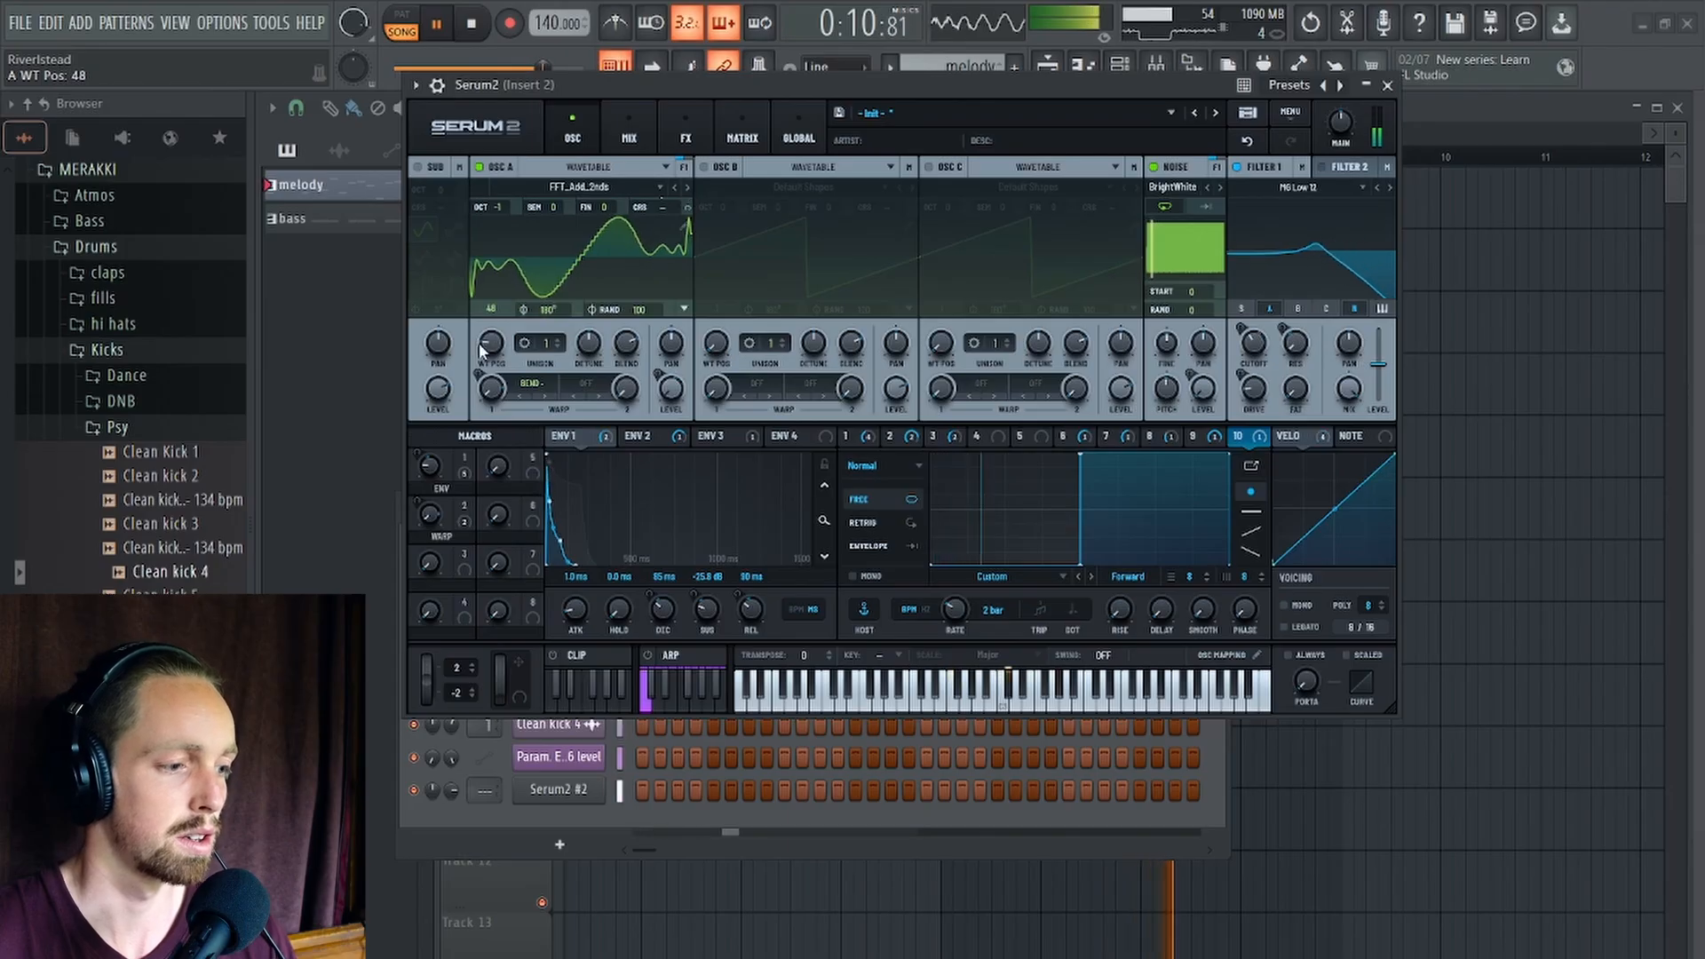
left_click_drag(481, 351, 508, 221)
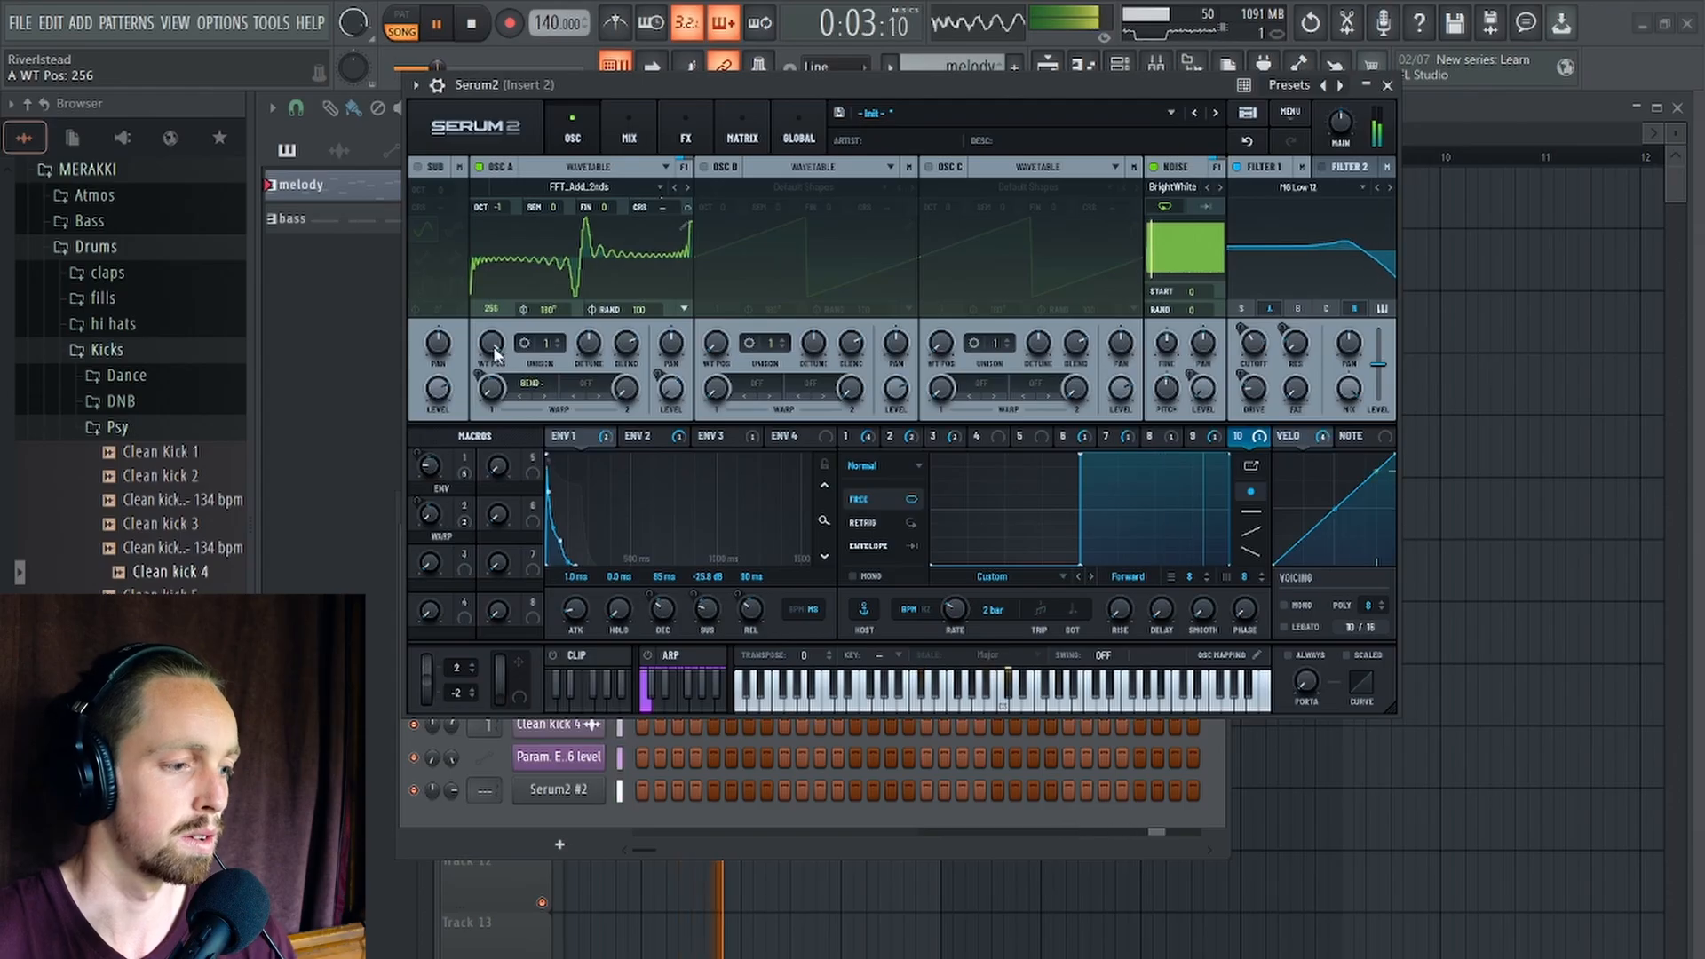
left_click_drag(495, 352, 501, 382)
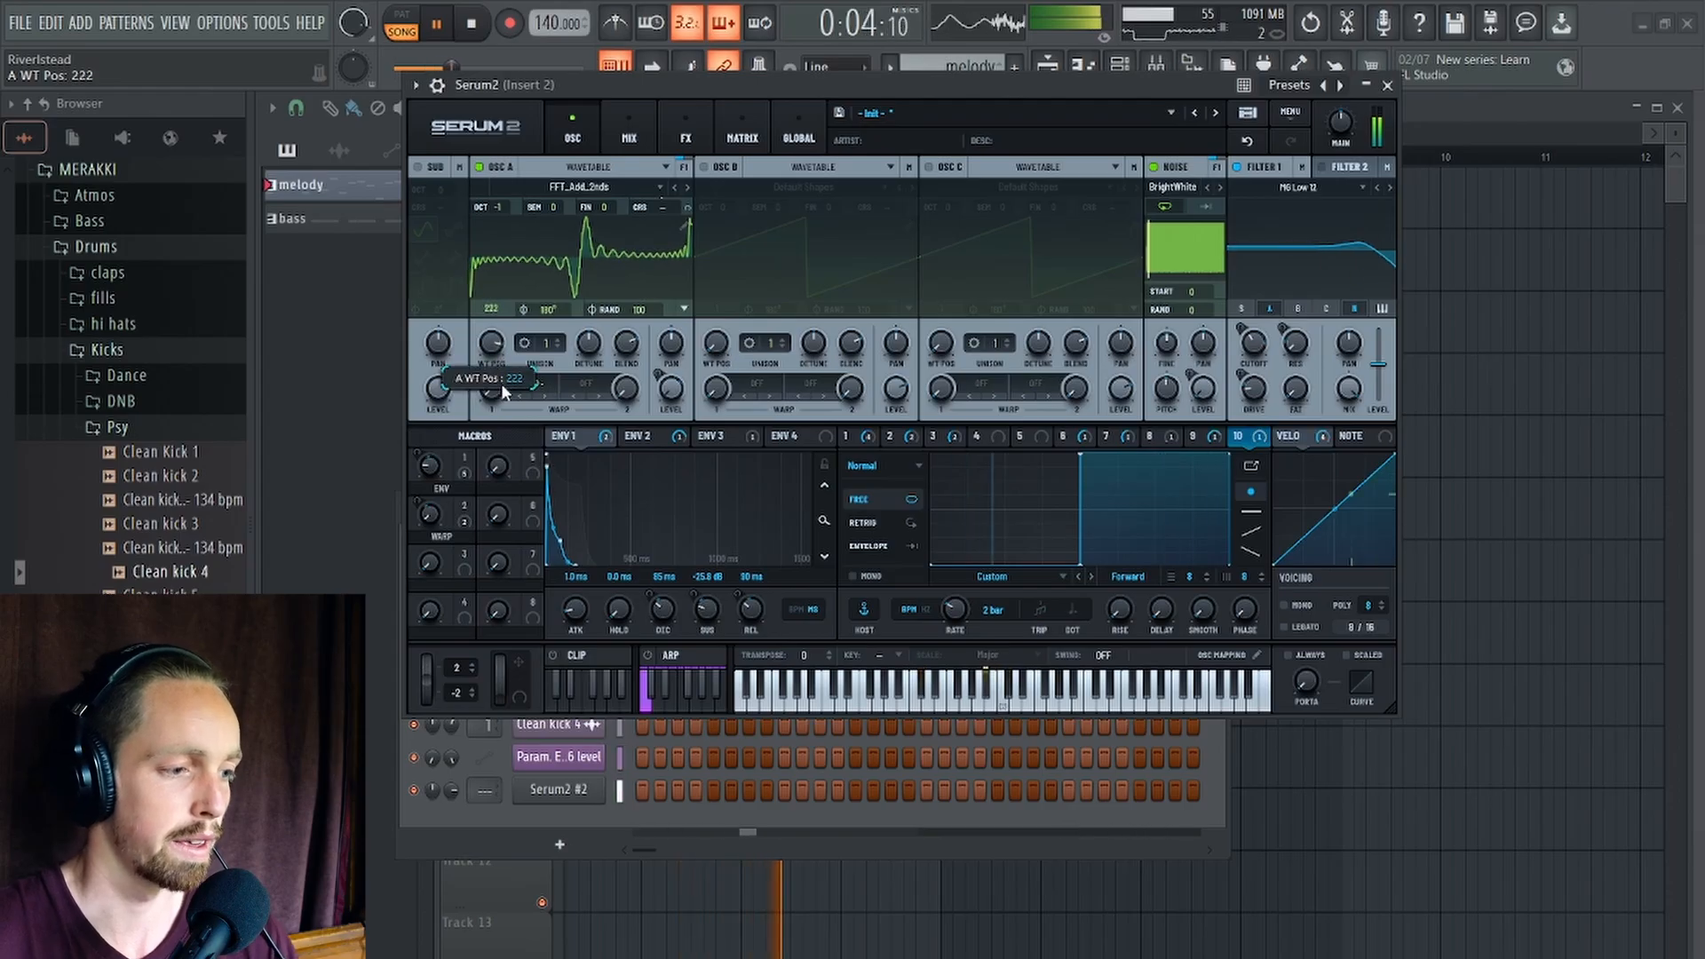
Restart the song, advance oscillator A past FFT_Animal1 and FFT_SQUEAL to the FMFM wavetable, and set its wavetable position to 1.
key("space")
left_click(686, 186)
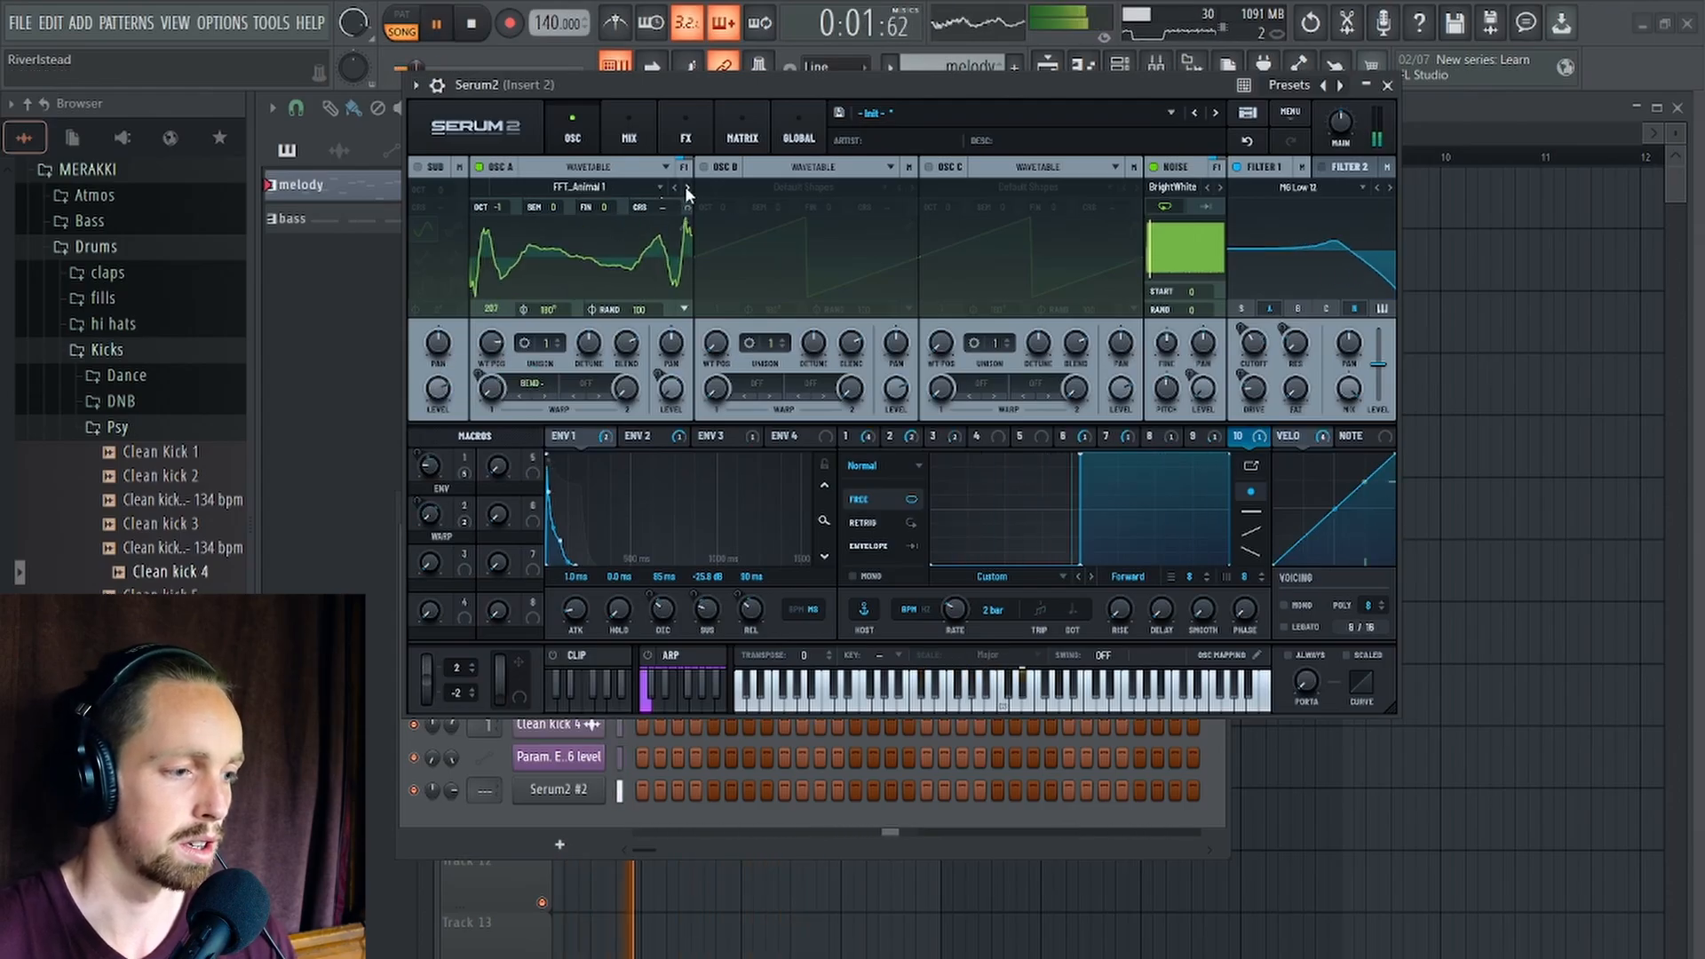
left_click(685, 186)
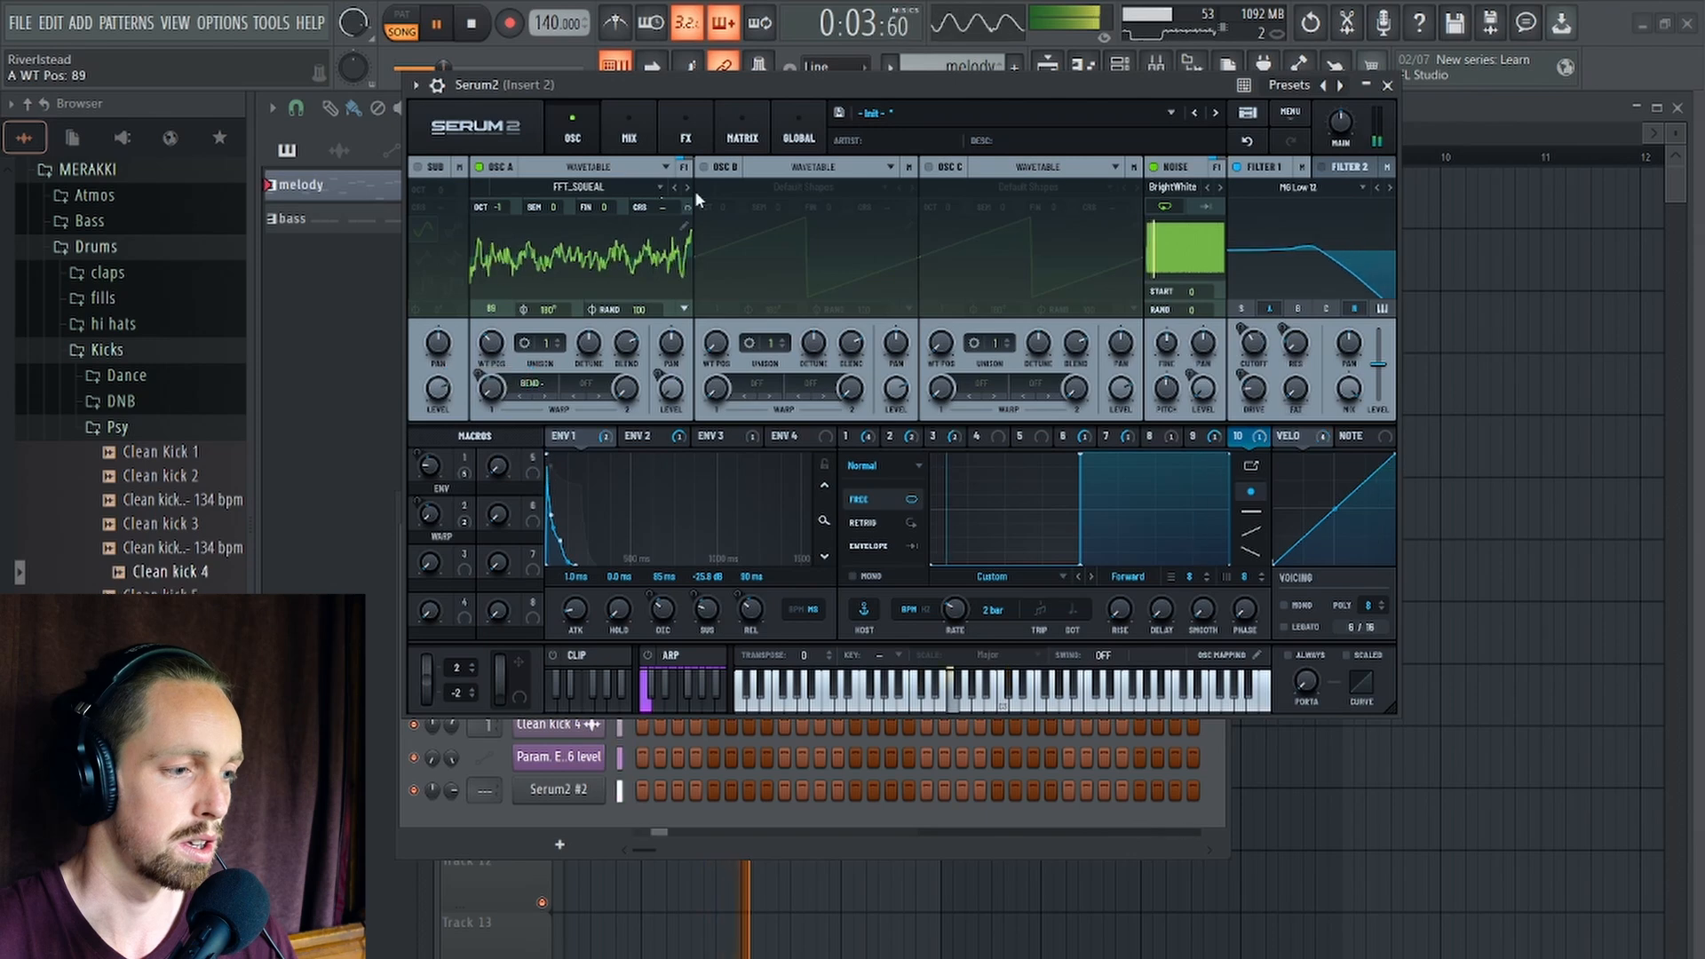
left_click(688, 185)
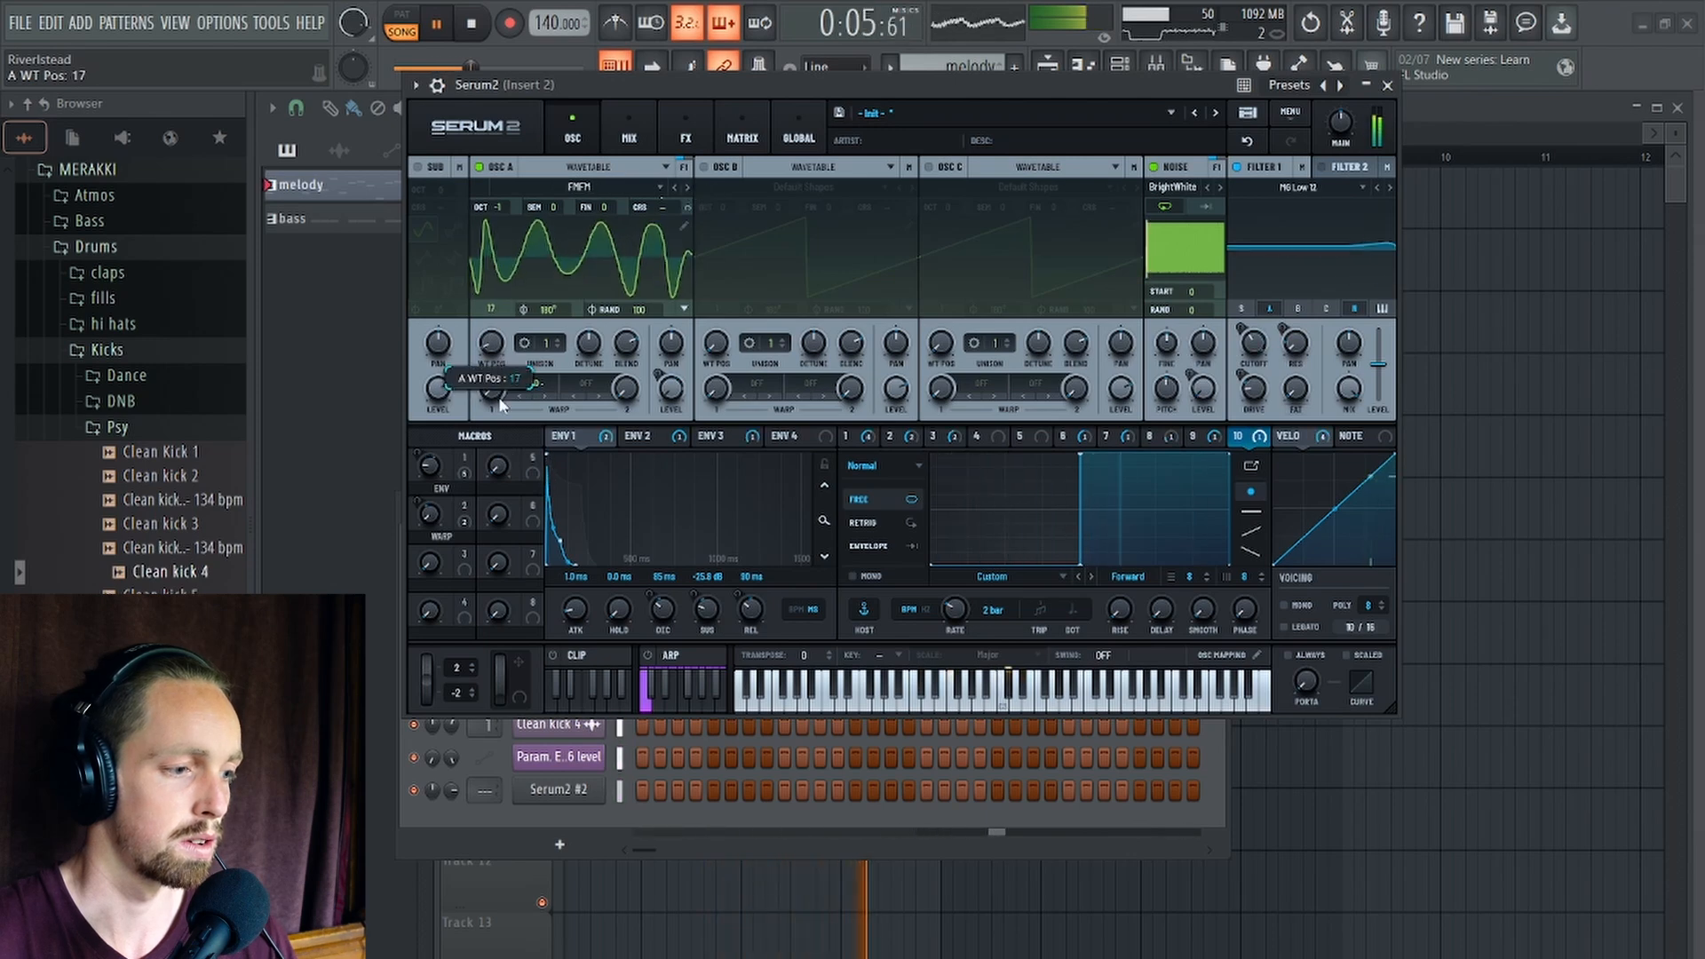
left_click_drag(499, 399, 499, 417)
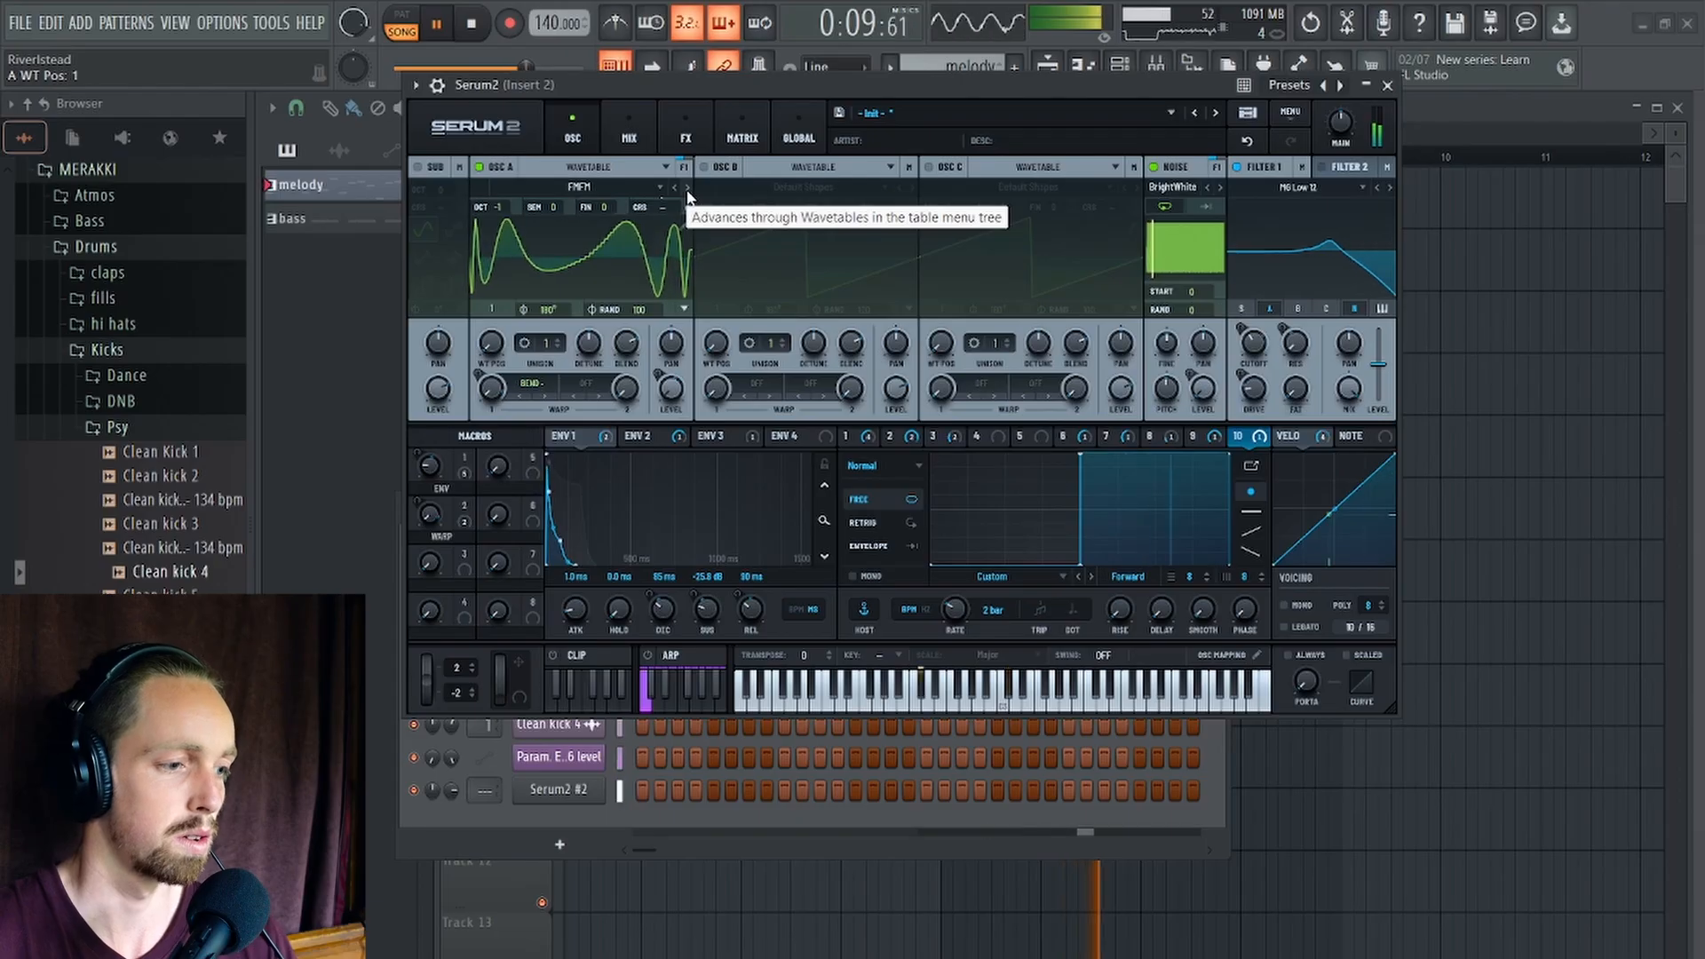
Stop the song, raise oscillator A's octave to 0, and play the song again.
key("space")
left_click(591, 382)
left_click(504, 196)
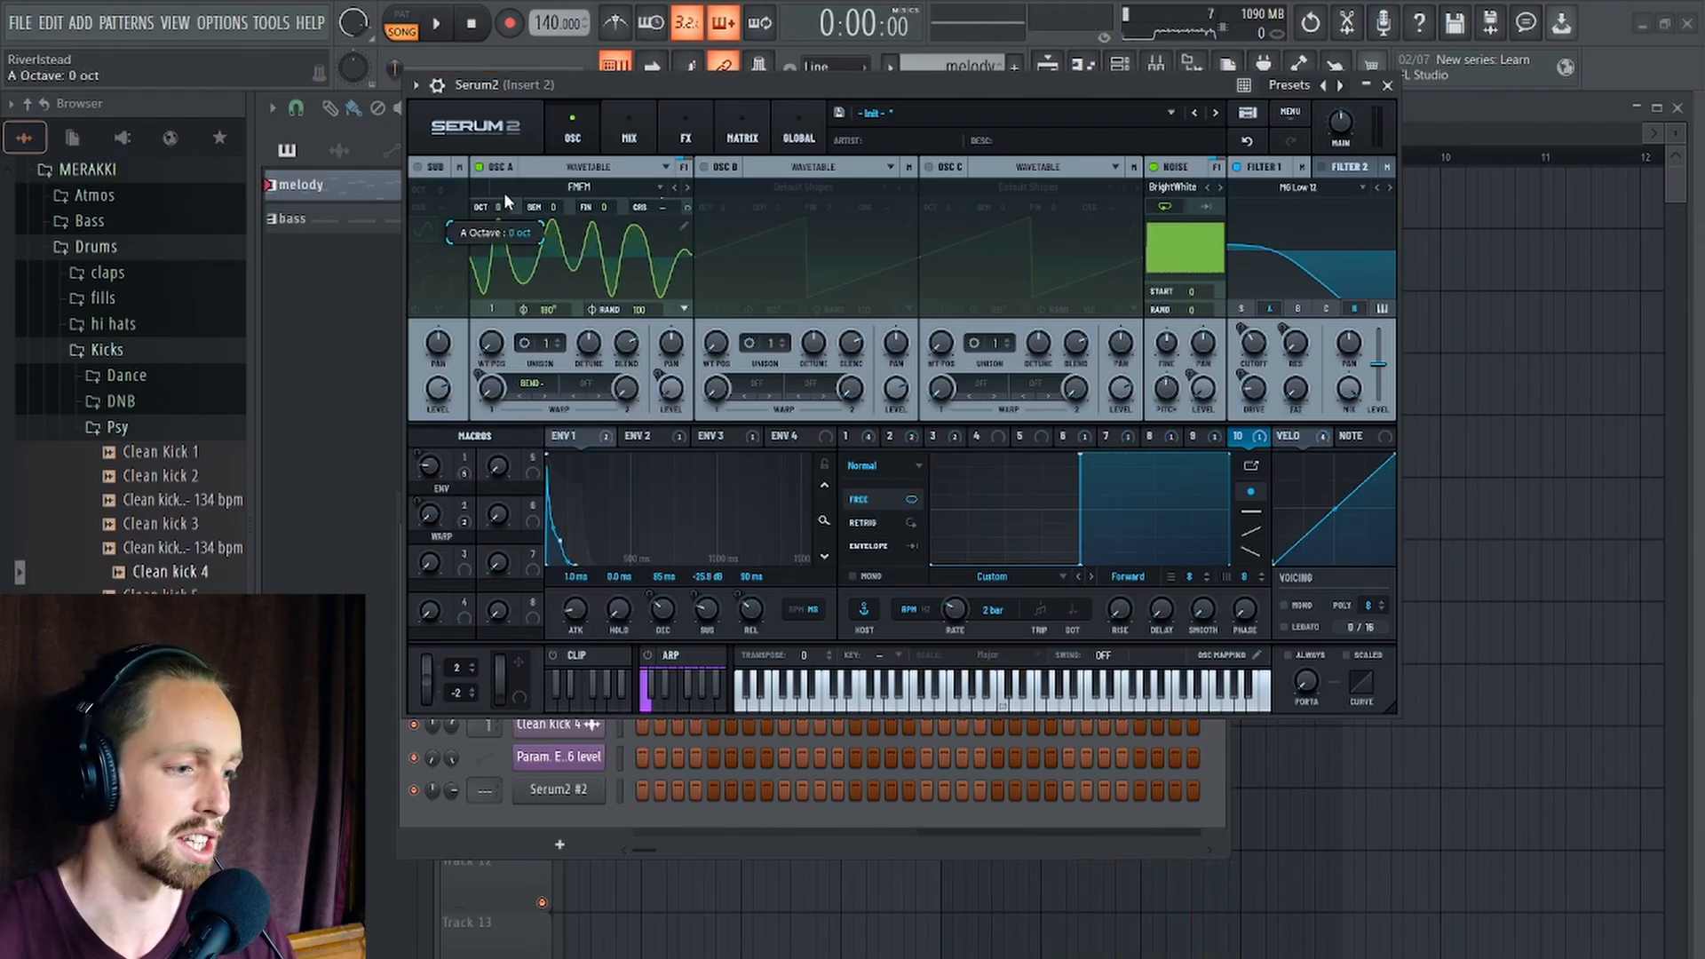
key("space")
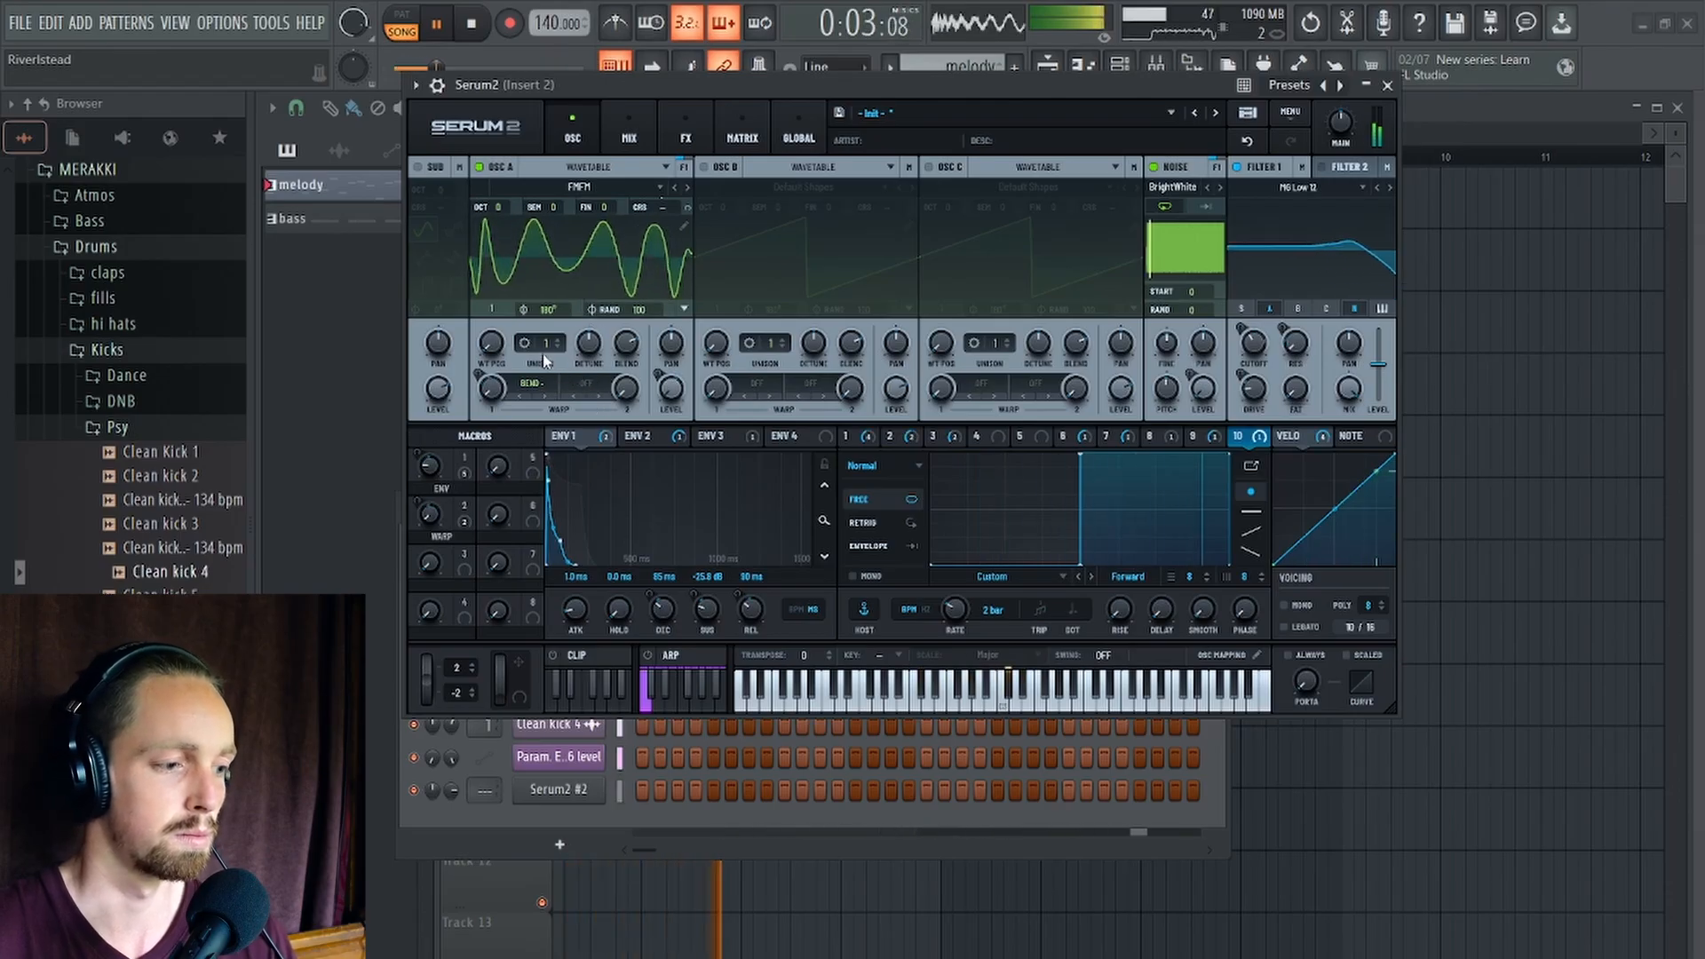
Give oscillator A 5 unison voices, assign LFO 1 to its unison detune, and lower the base detune to 0.05.
left_click_drag(548, 347, 592, 352)
left_click(854, 437)
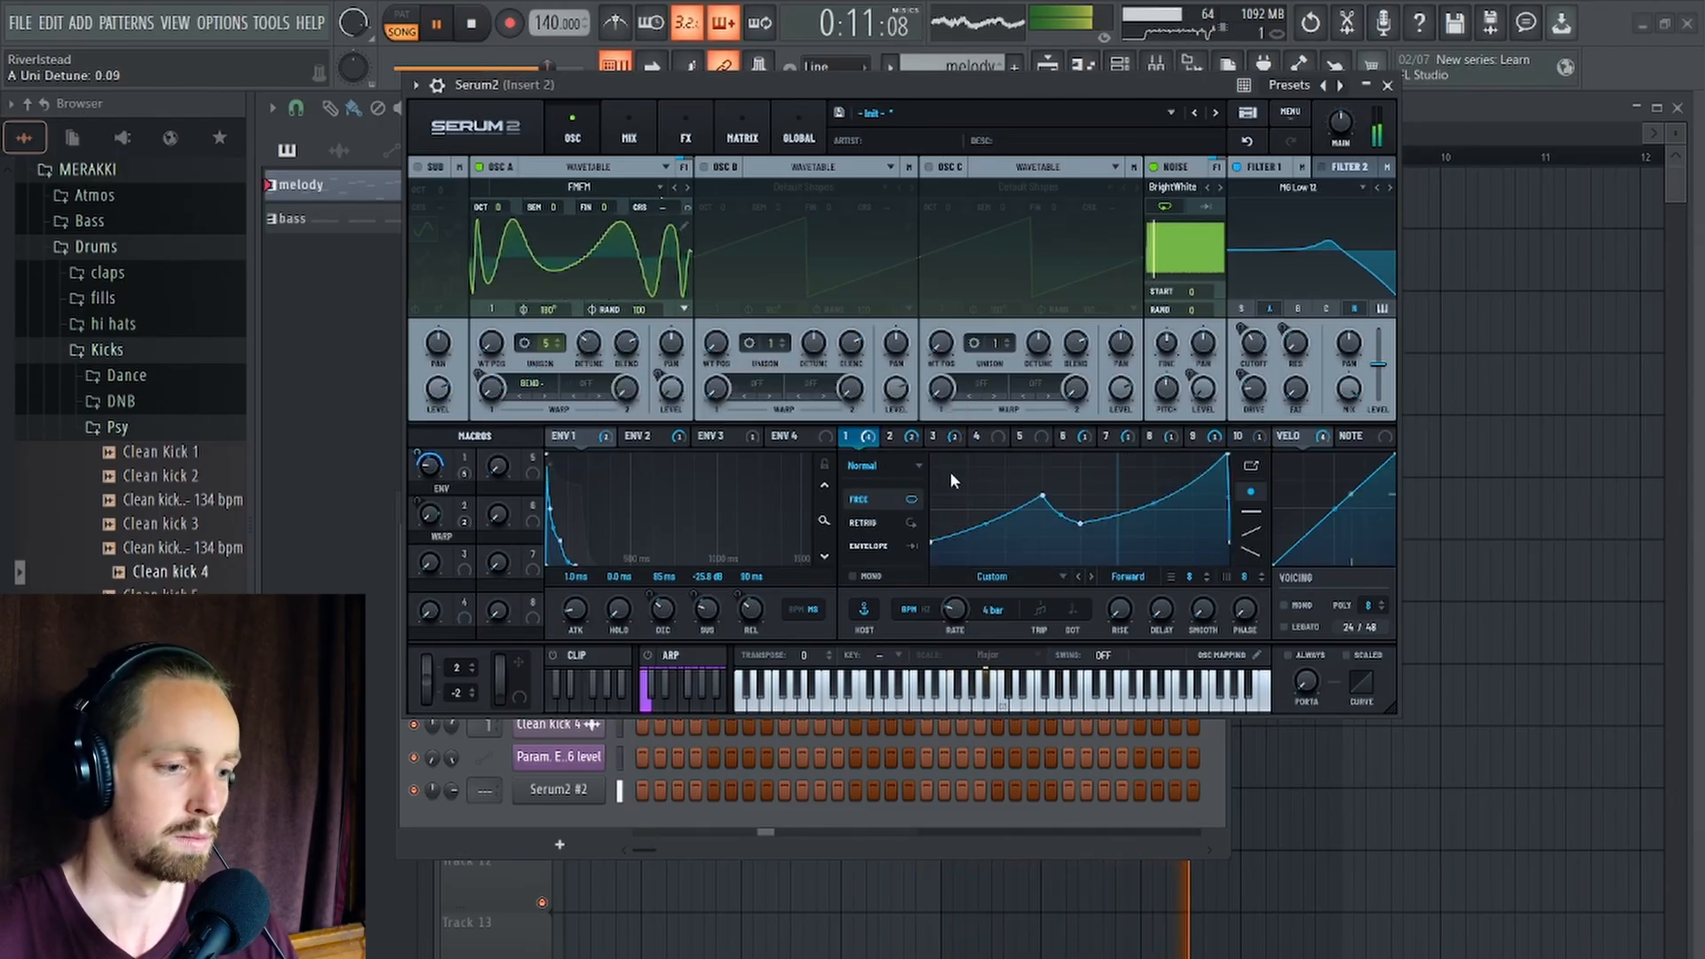
key("space")
left_click_drag(861, 446, 753, 403)
left_click_drag(583, 344, 587, 348)
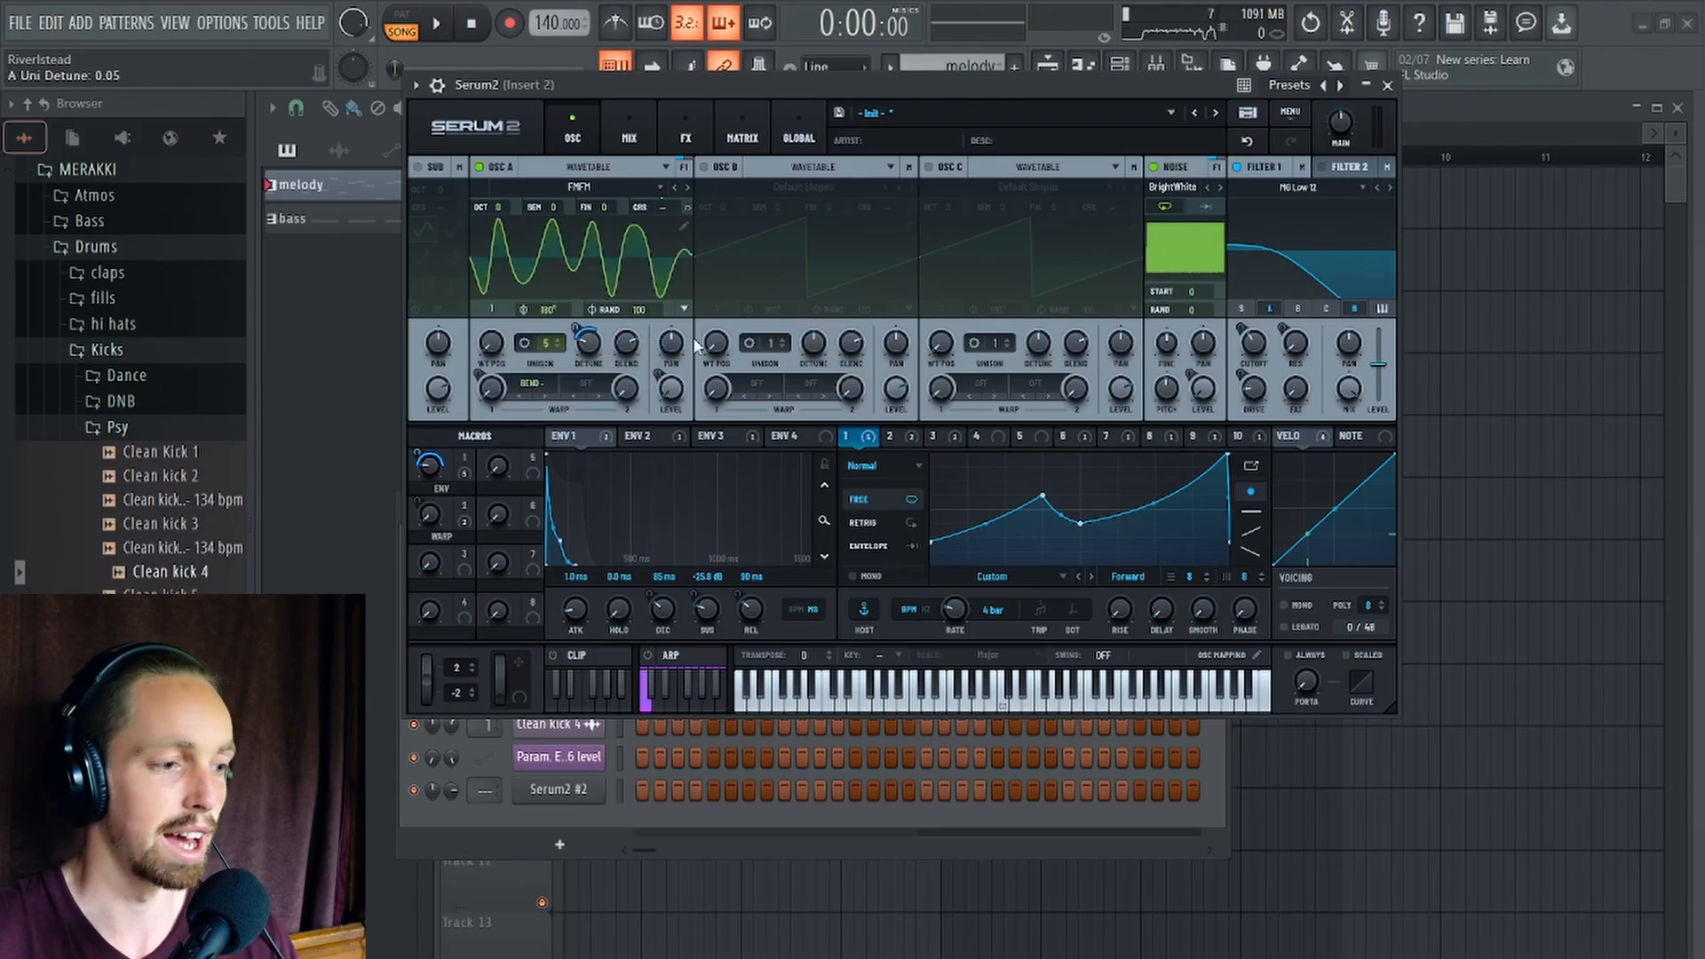
Play the song while raising oscillator A's unison detune to 0.07 and setting its LFO 1 modulation amount to 26%.
key("space")
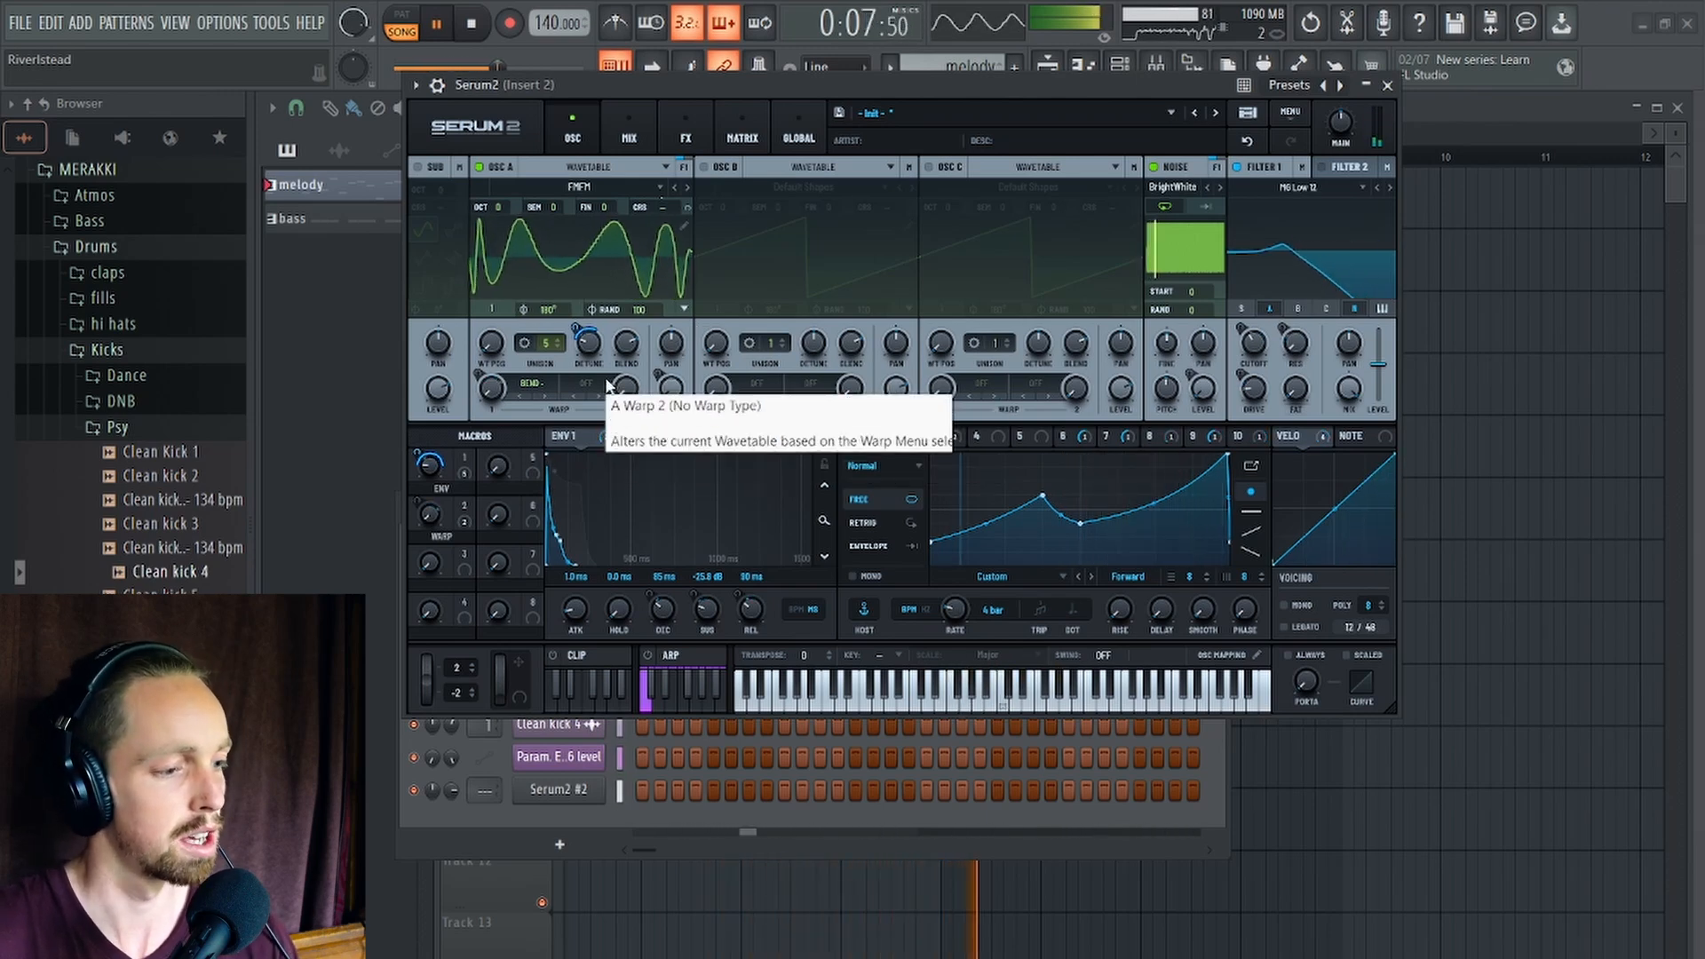
left_click(592, 352)
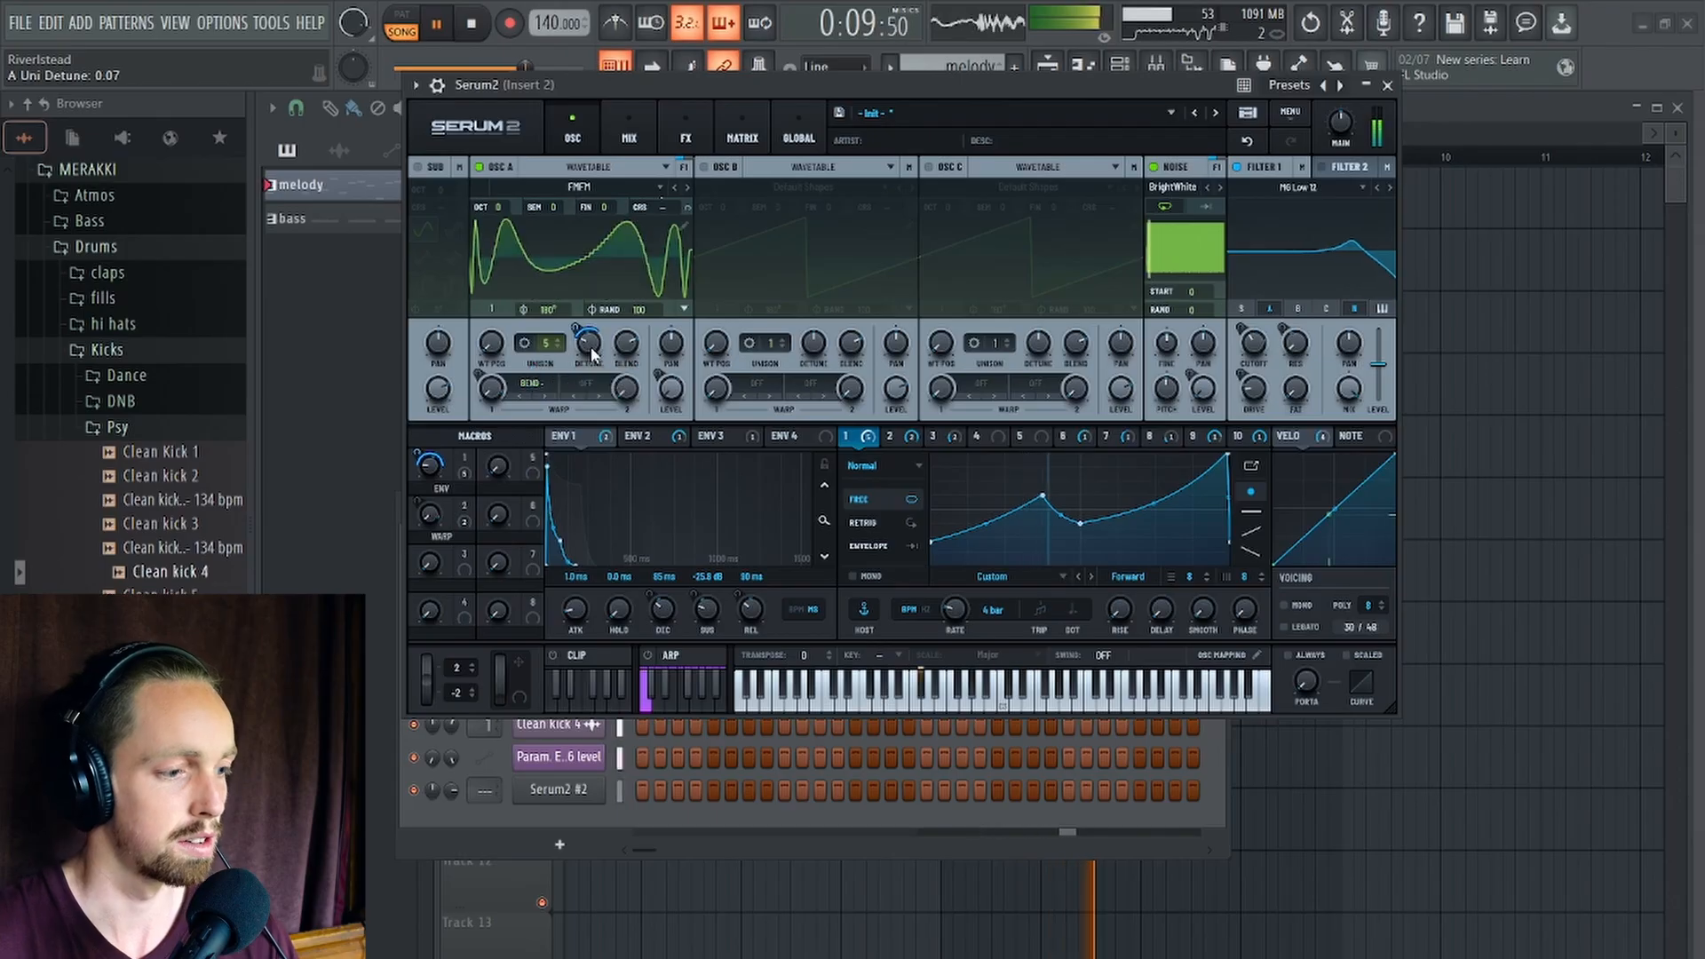
left_click_drag(592, 353, 580, 342)
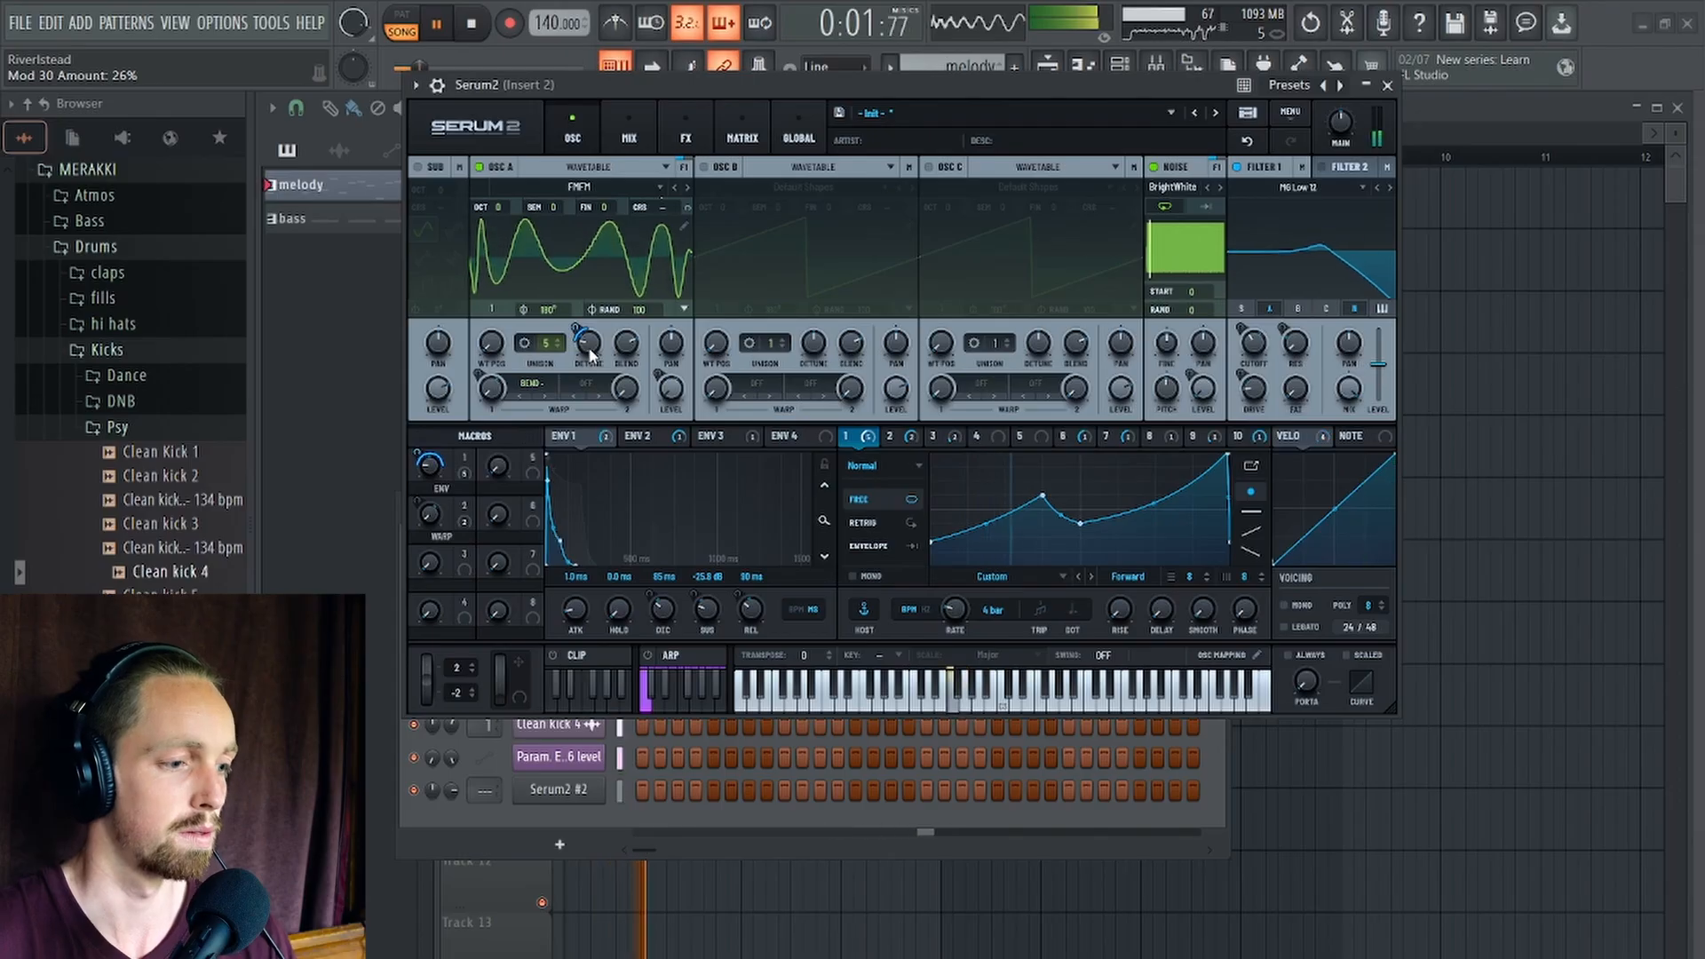
Advance oscillator A to the FM_Freak wavetable, then close the synth window and stop the song.
left_click(687, 187)
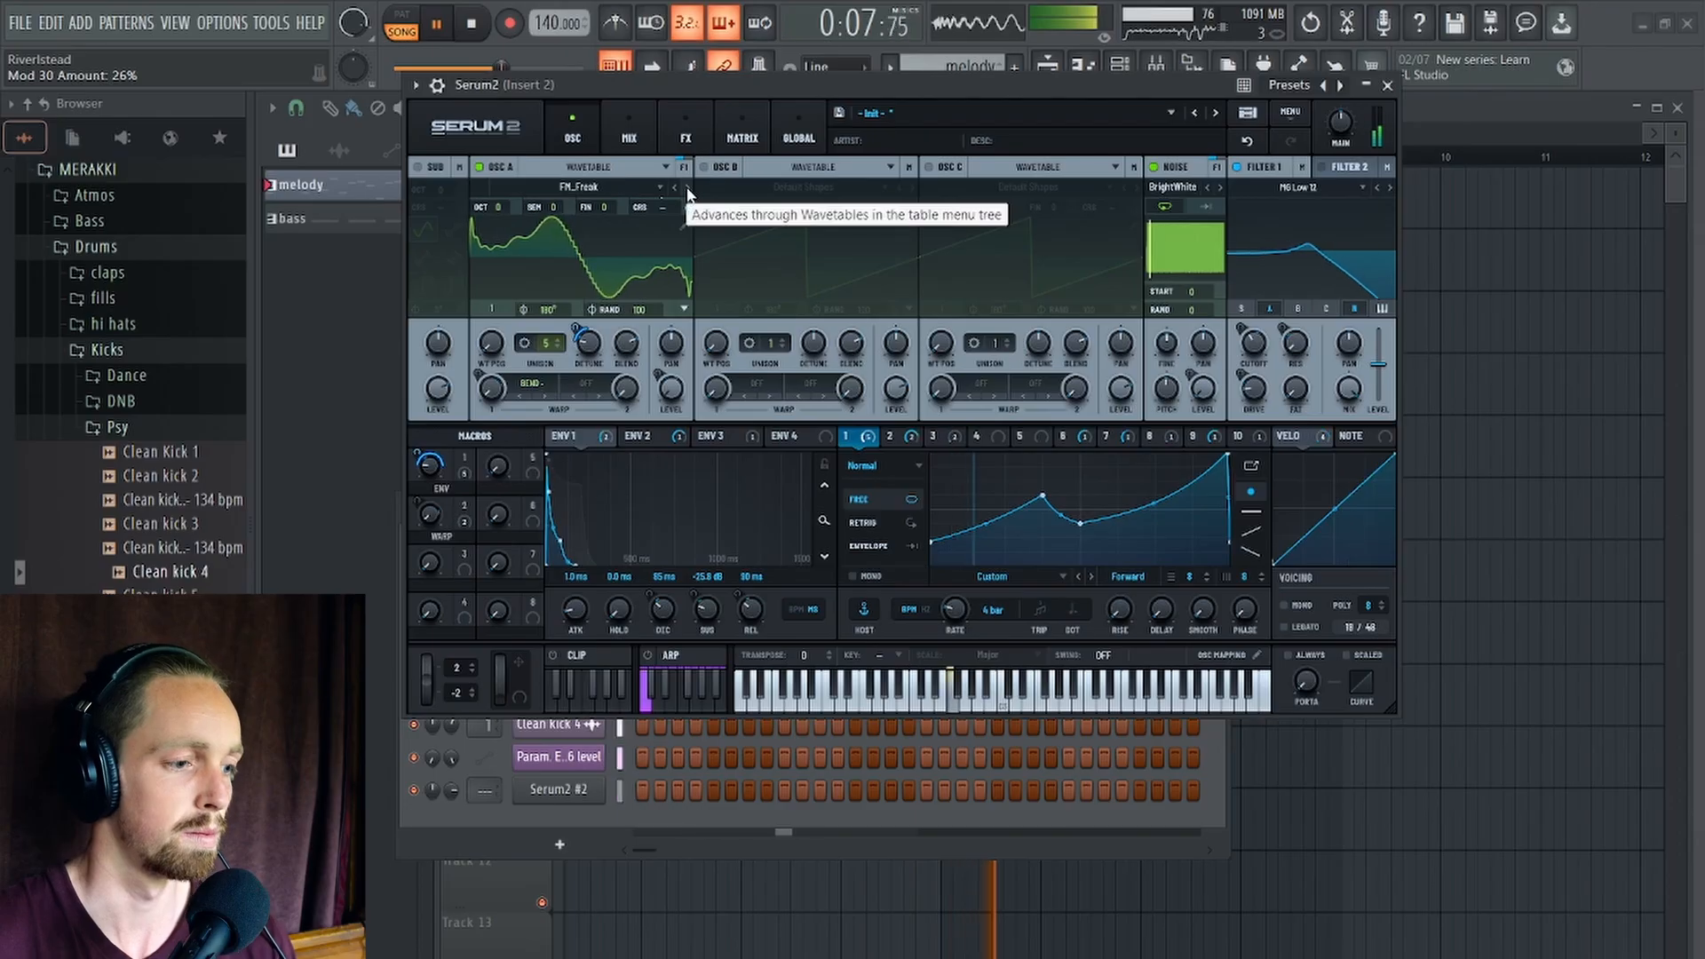
left_click_drag(744, 77, 693, 314)
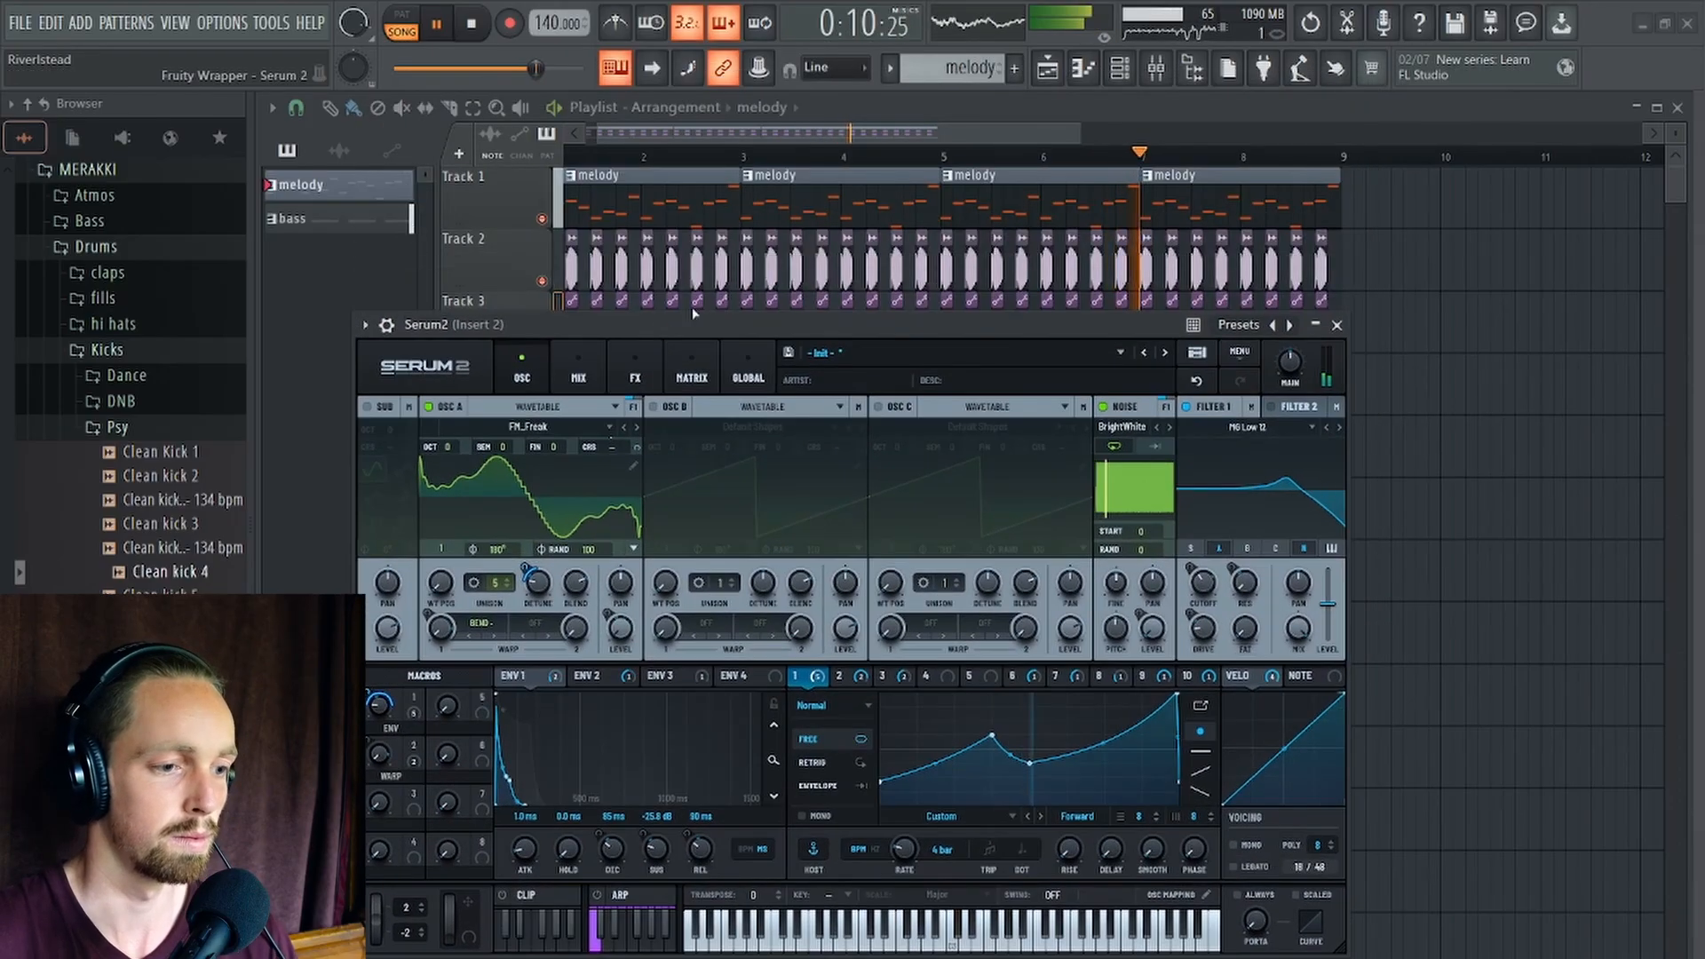
left_click(1338, 326)
key("space")
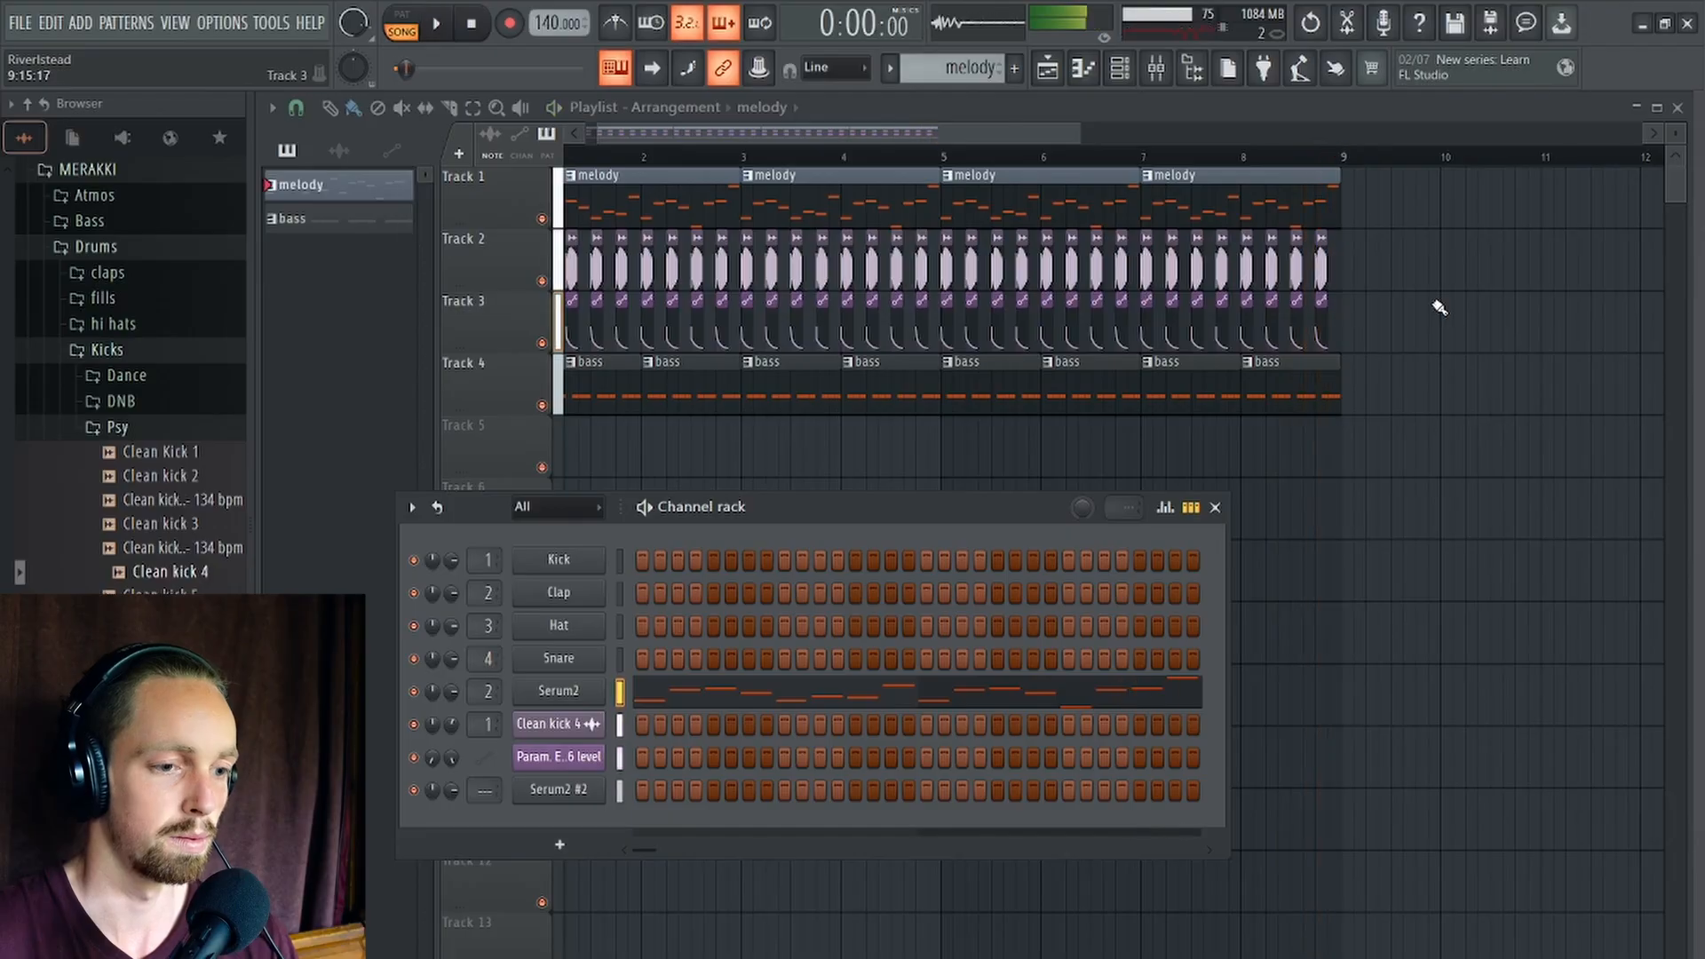